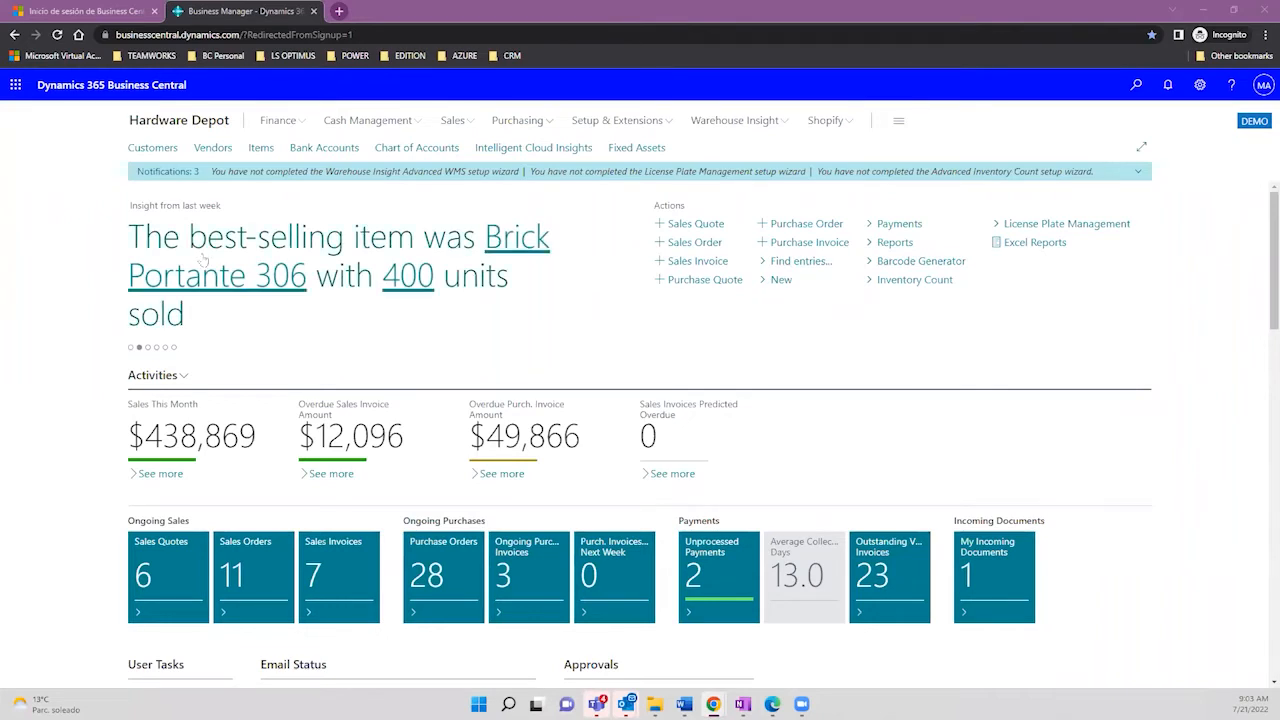
Step: Open the Items list from the Hardware Depot role center
{"action": "left_click", "coordinate": [265, 155]}
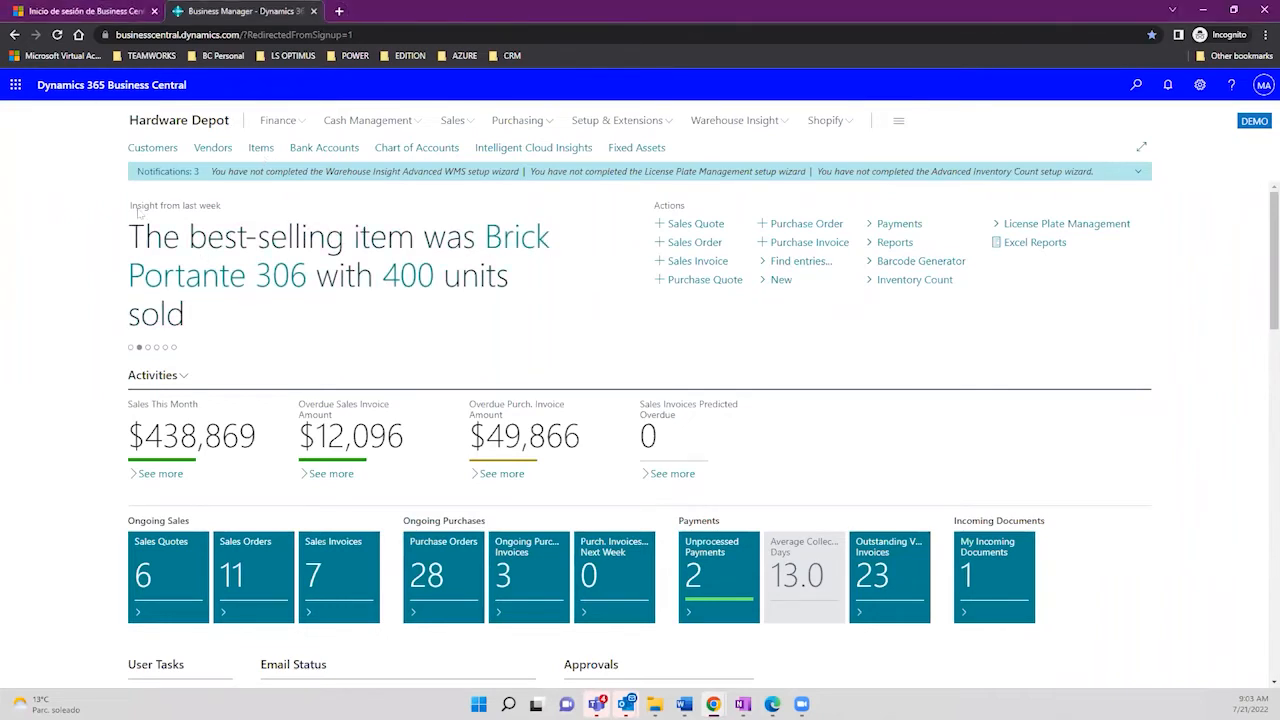
{"action": "left_click", "coordinate": [261, 149]}
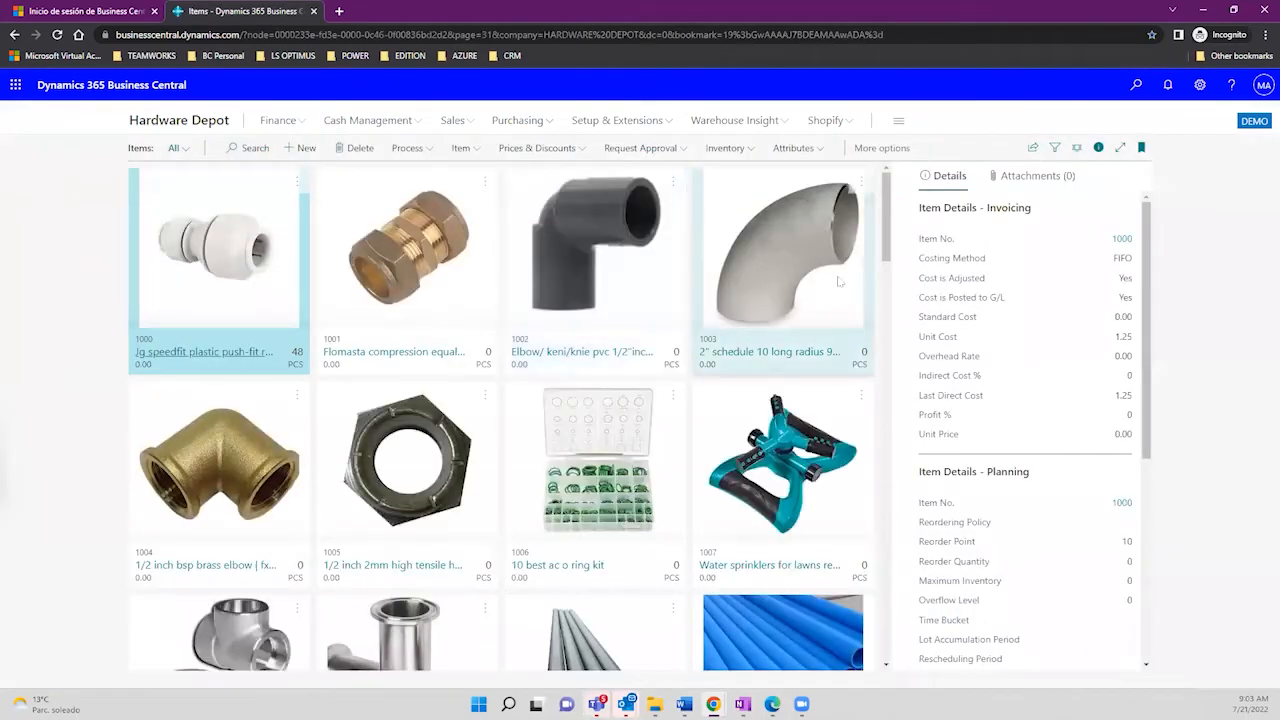
Step: Scroll the item tiles to 1020 Complete Solar System Kit 50Kw and open its card
{"action": "scroll", "coordinate": [890, 302], "scroll_direction": "down", "scroll_amount": 1}
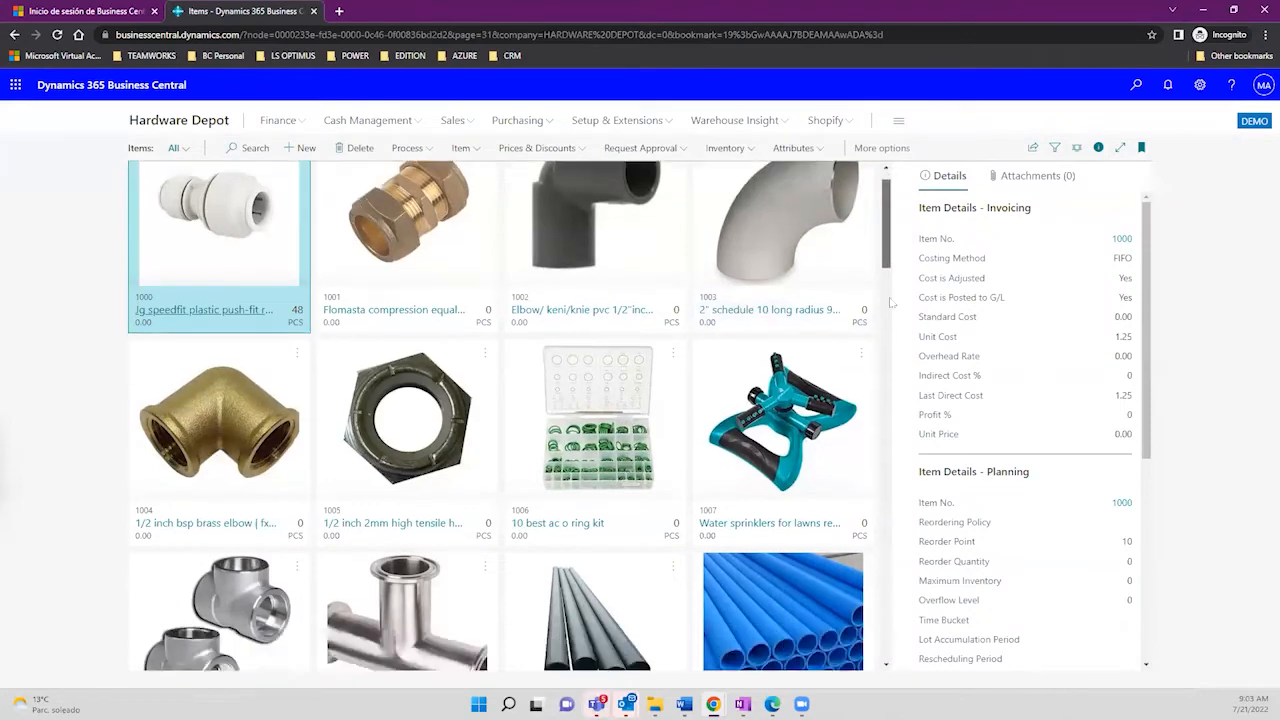
{"action": "scroll", "coordinate": [890, 302], "scroll_direction": "down", "scroll_amount": 5}
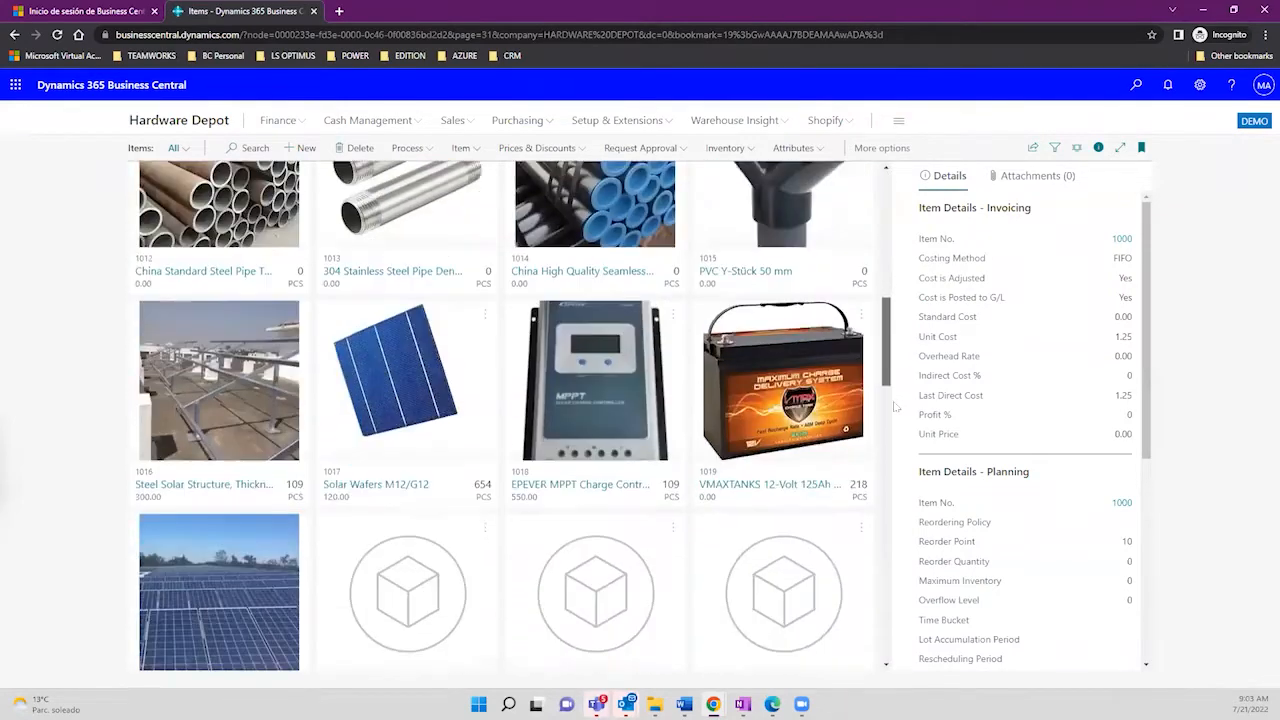
{"action": "left_click_drag", "start_coordinate": [896, 406], "coordinate": [882, 456]}
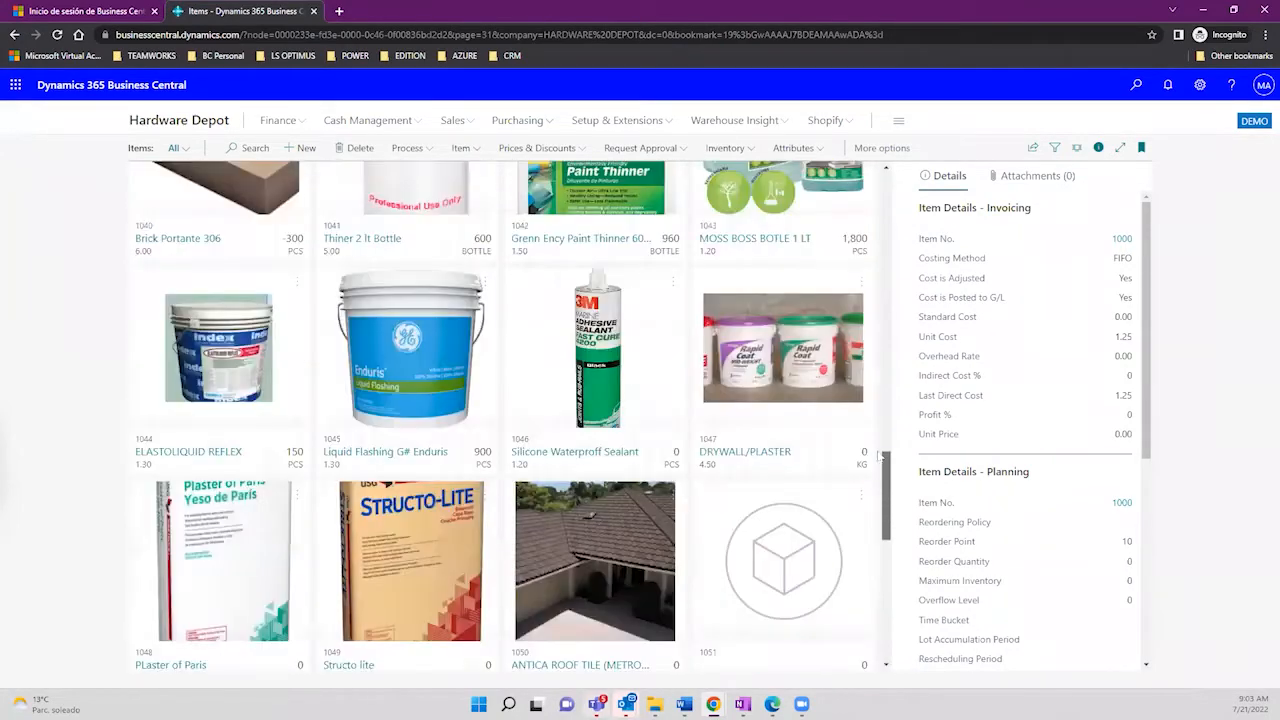
{"action": "scroll", "coordinate": [882, 456], "scroll_direction": "up", "scroll_amount": 10}
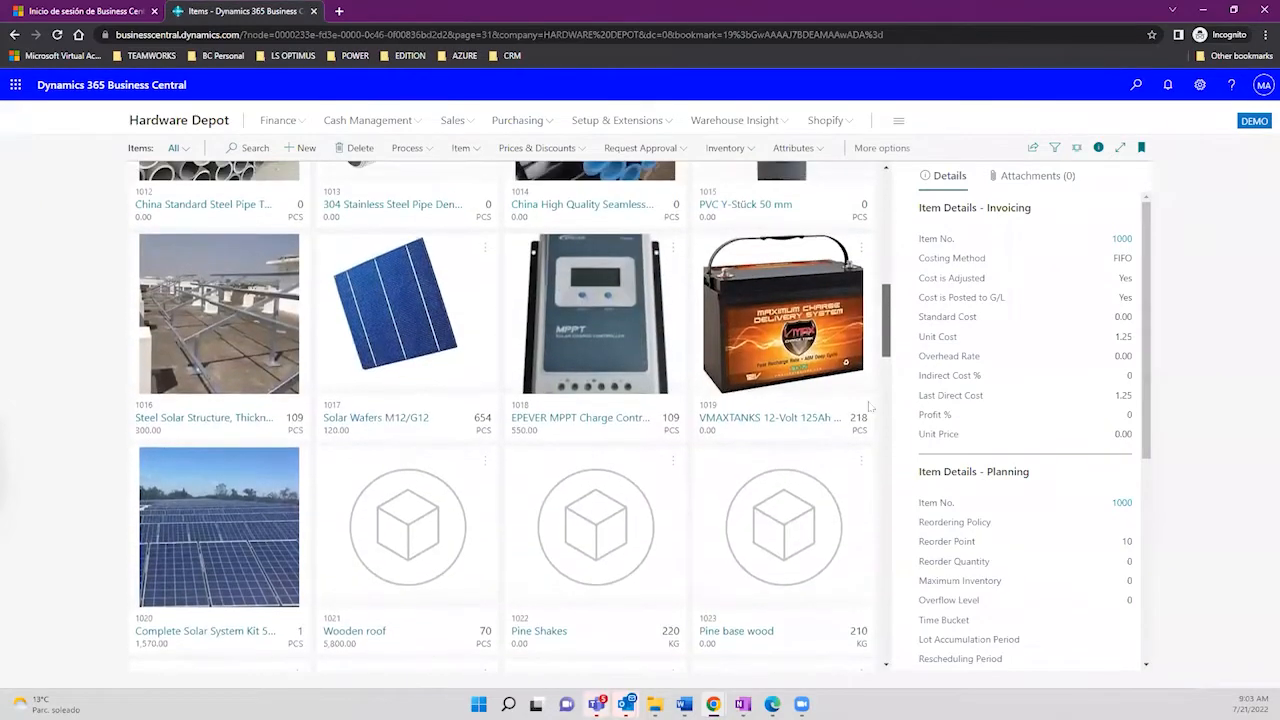
{"action": "scroll", "coordinate": [869, 405], "scroll_direction": "up", "scroll_amount": 2}
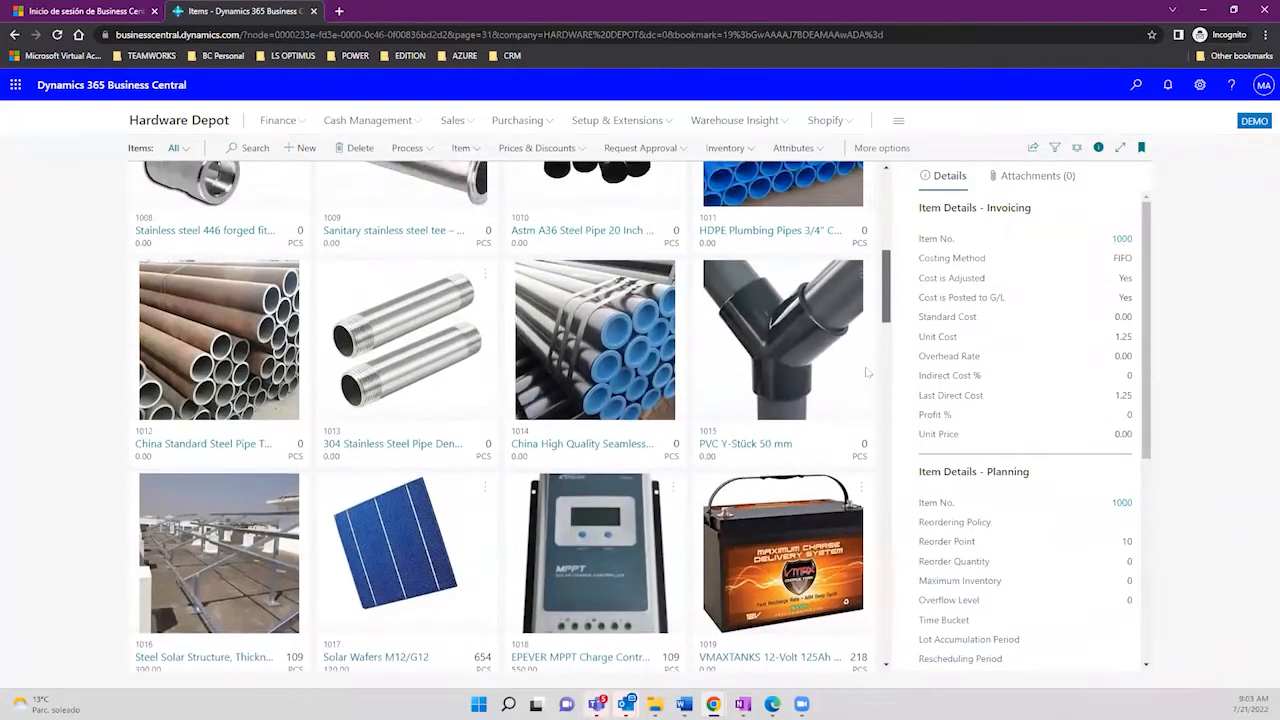
{"action": "scroll", "coordinate": [868, 372], "scroll_direction": "up", "scroll_amount": 2}
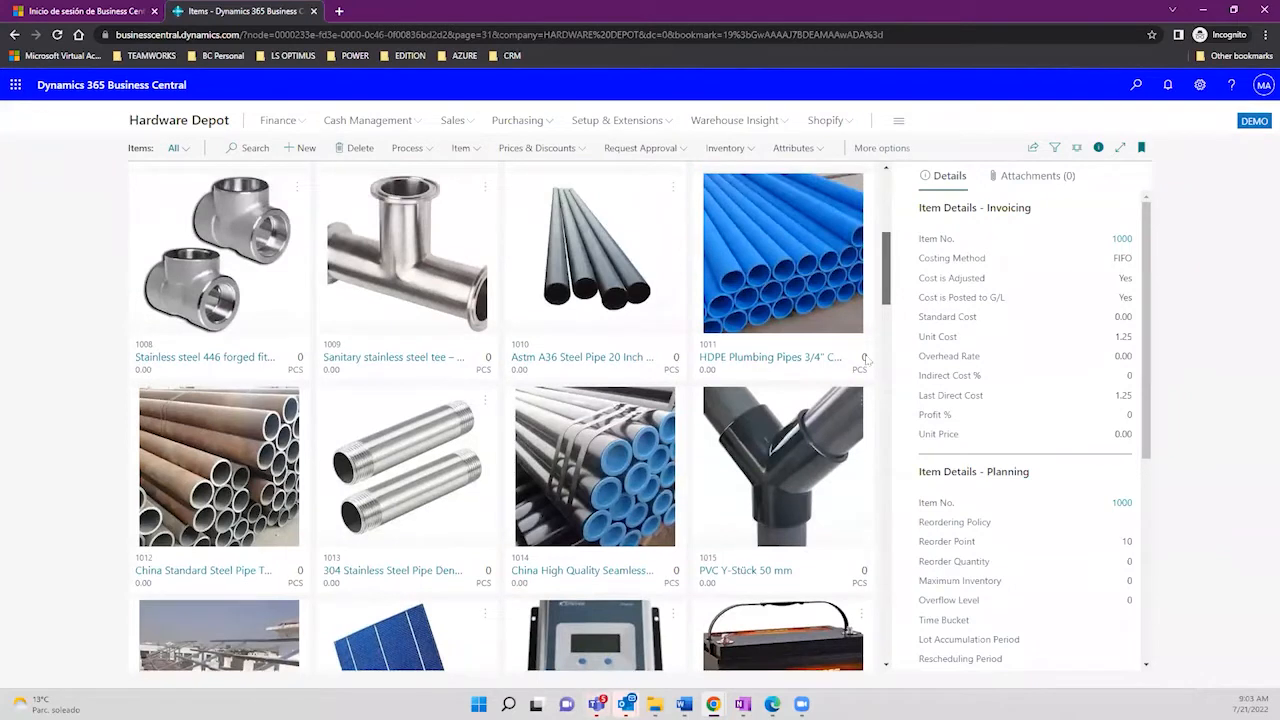
{"action": "scroll", "coordinate": [885, 282], "scroll_direction": "up", "scroll_amount": 2}
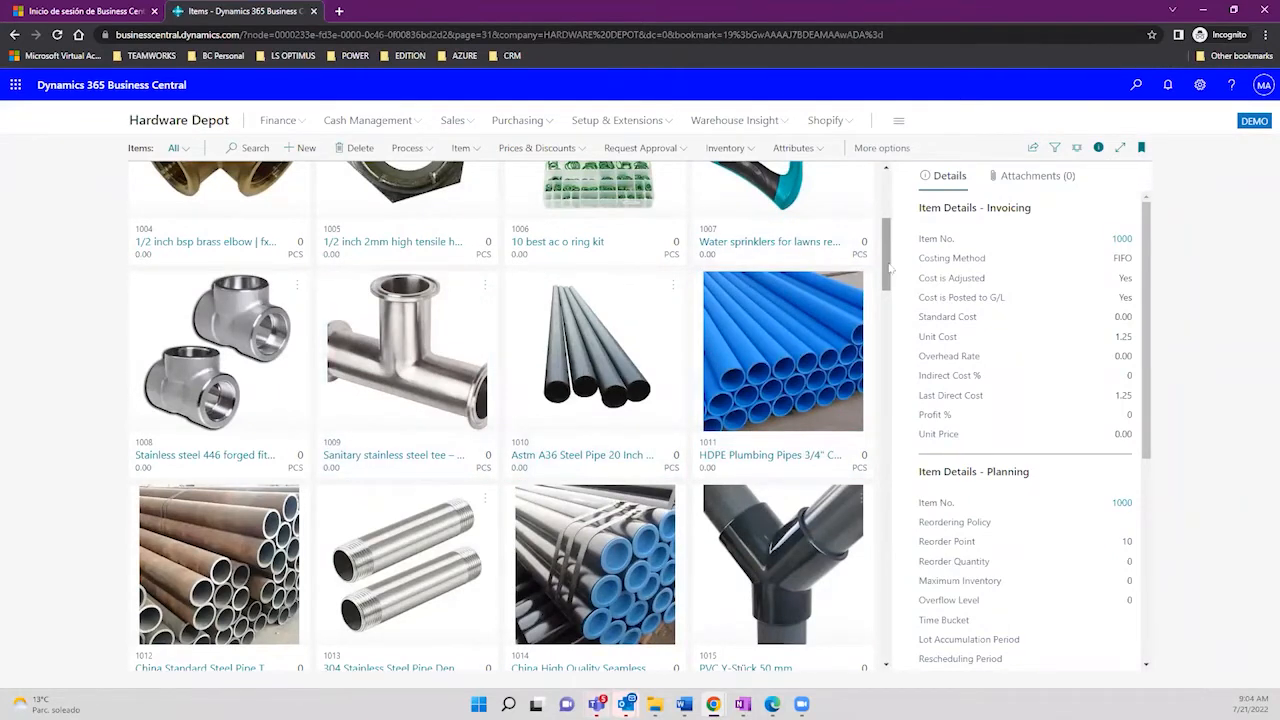
{"action": "left_click_drag", "start_coordinate": [893, 264], "coordinate": [893, 341]}
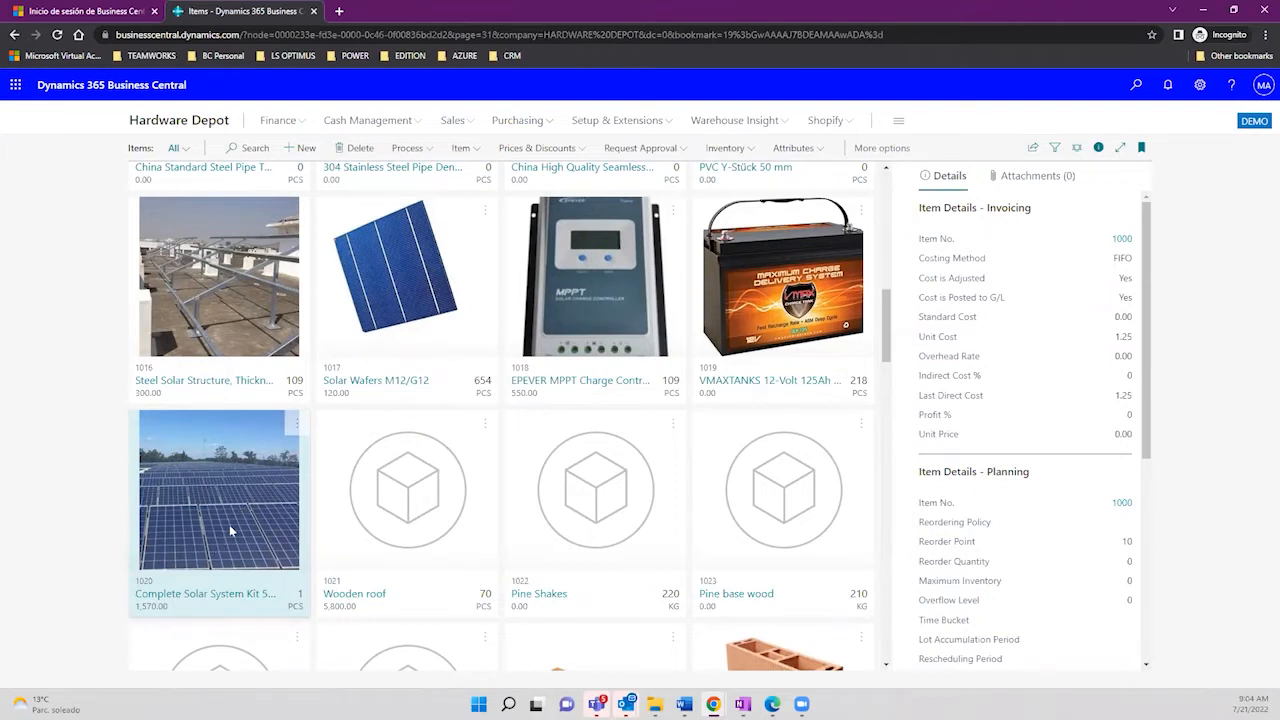
{"action": "left_click", "coordinate": [186, 600]}
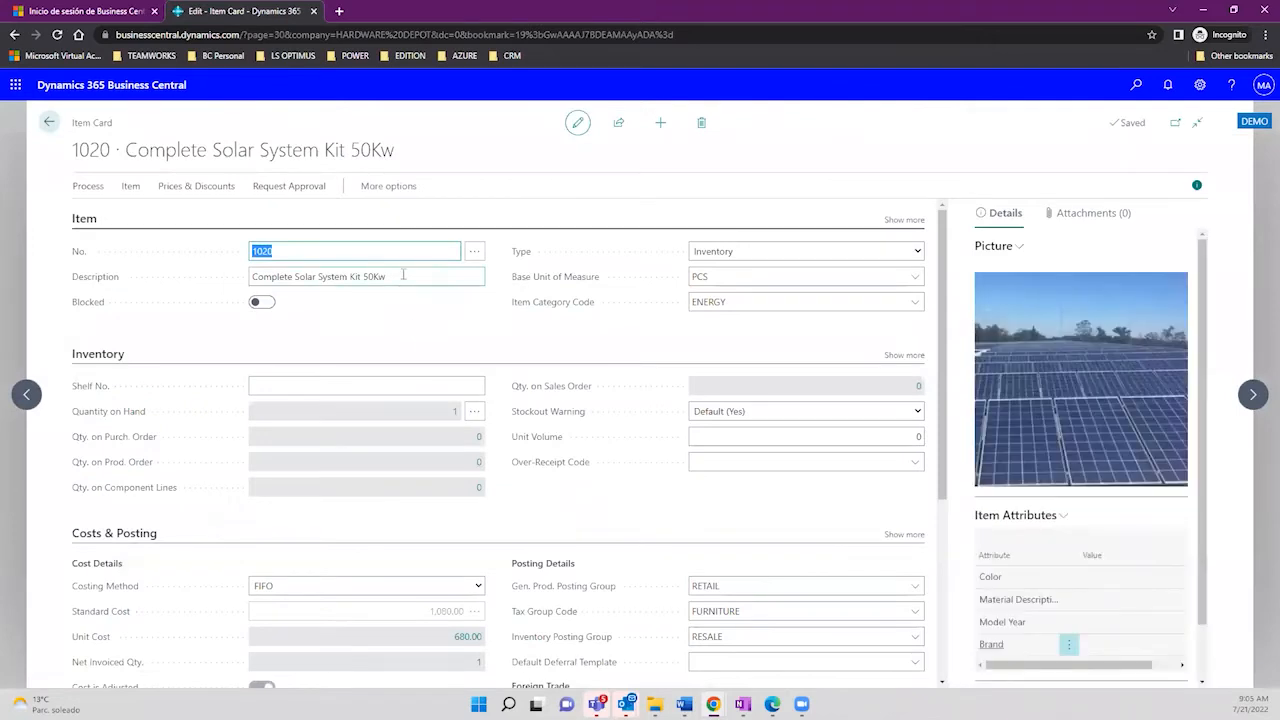
Step: Review description, unit PCS and category ENERGY, keep Type as Inventory, then scroll to Costs & Posting
{"action": "left_click", "coordinate": [403, 276]}
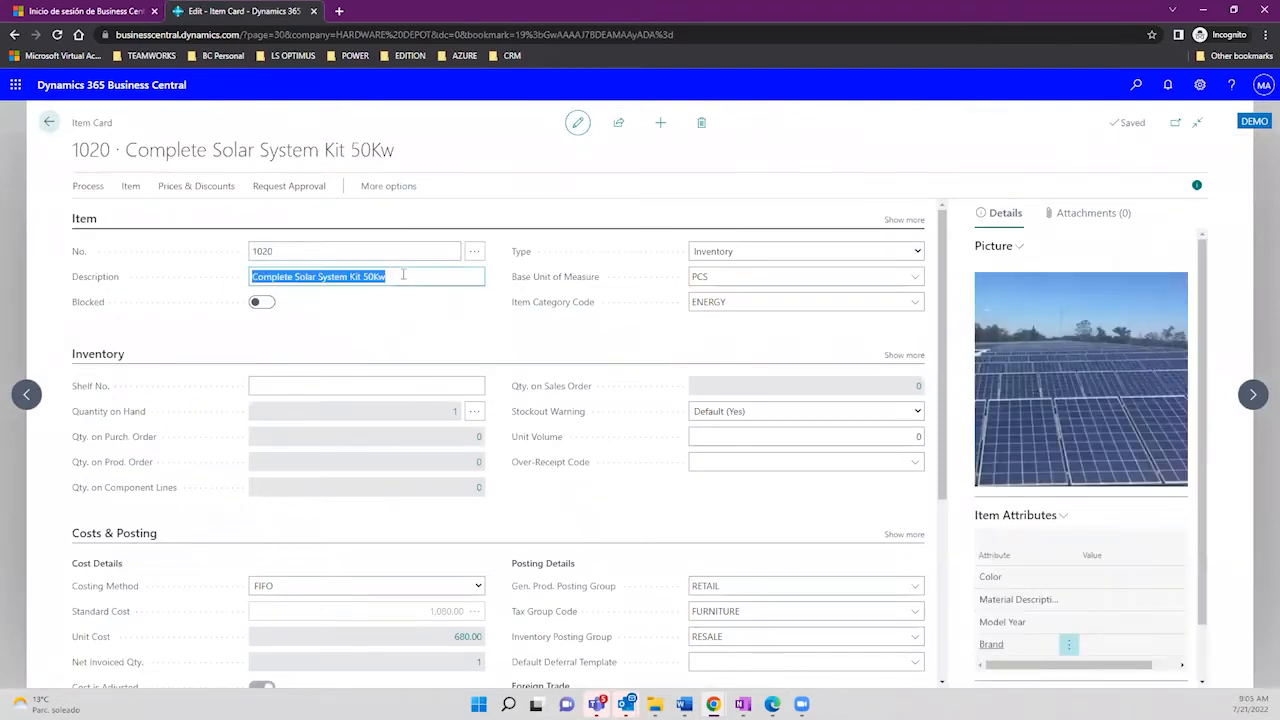
{"action": "left_click", "coordinate": [750, 276]}
{"action": "left_click", "coordinate": [740, 299]}
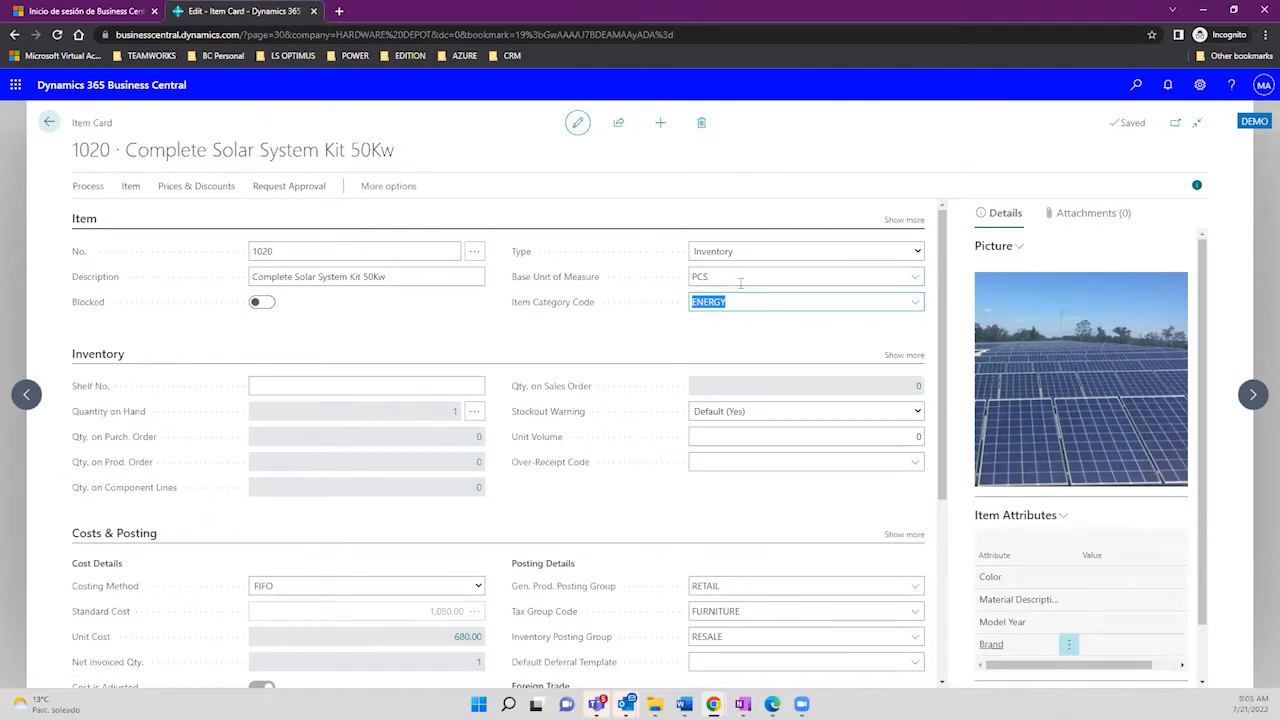
{"action": "left_click", "coordinate": [768, 255]}
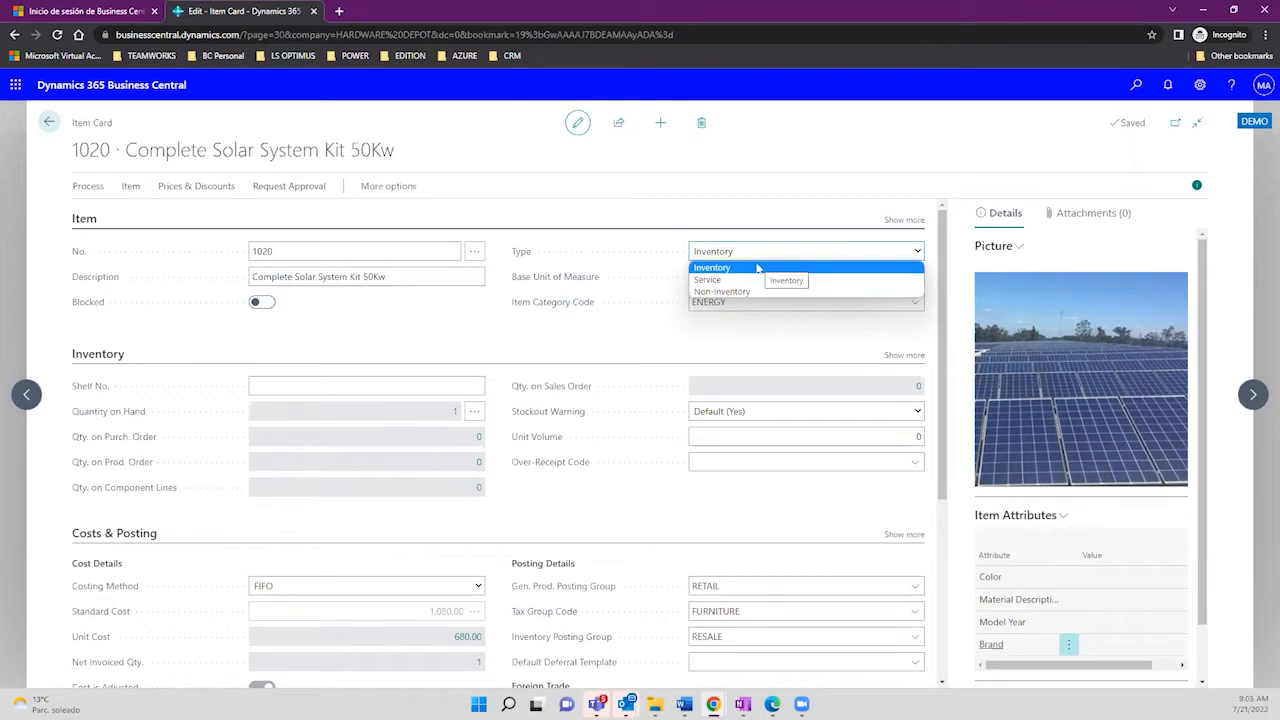
{"action": "left_click", "coordinate": [479, 346]}
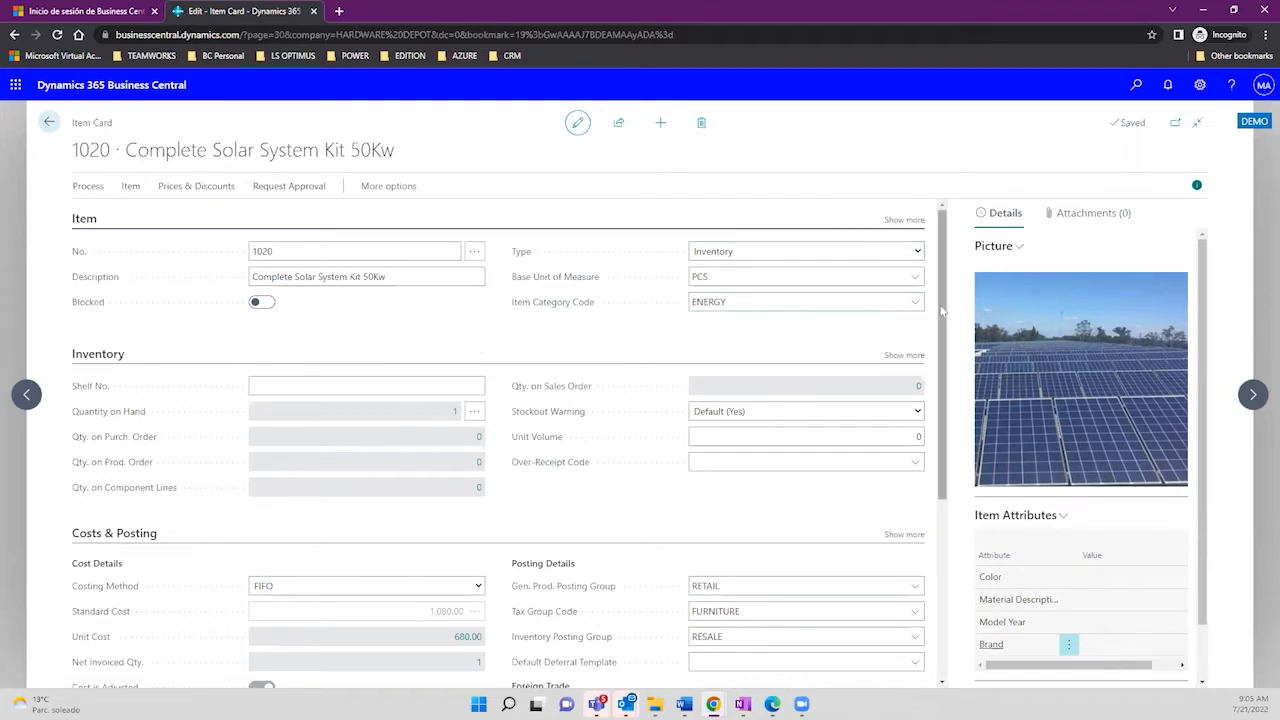
{"action": "left_click_drag", "start_coordinate": [942, 318], "coordinate": [941, 364]}
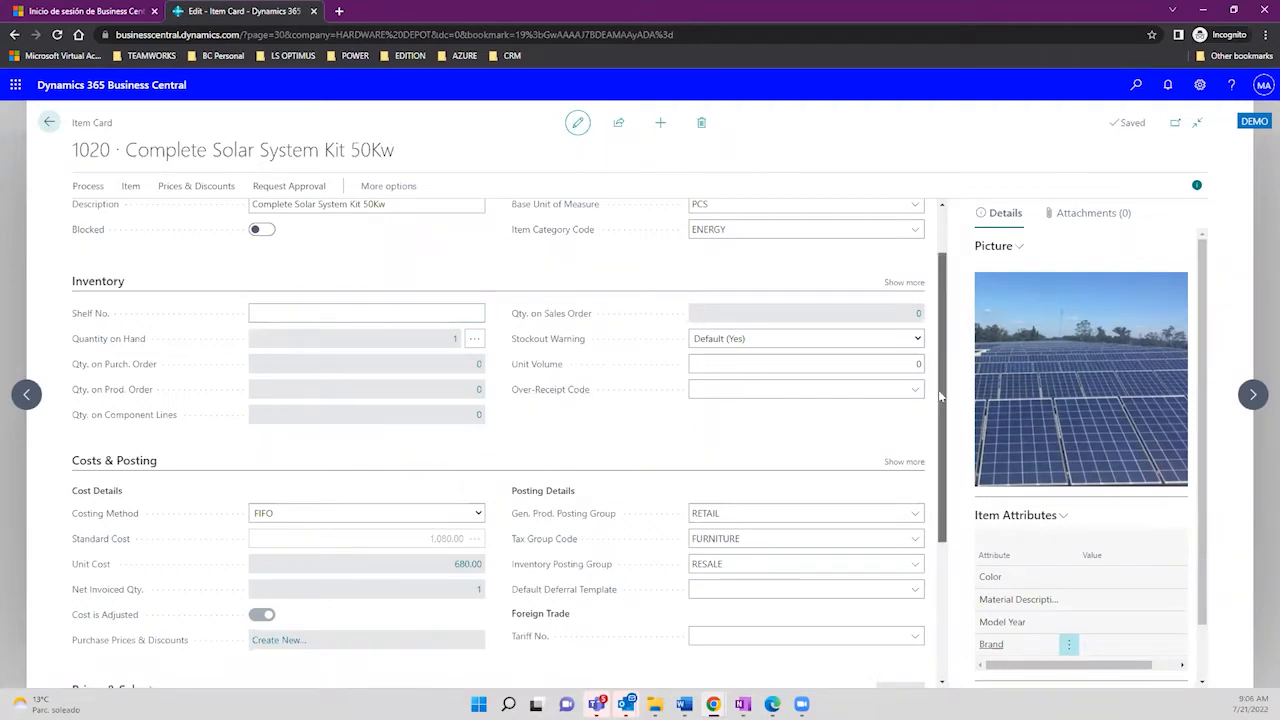
{"action": "left_click_drag", "start_coordinate": [937, 400], "coordinate": [938, 456]}
{"action": "scroll", "coordinate": [938, 456], "scroll_direction": "down", "scroll_amount": 1}
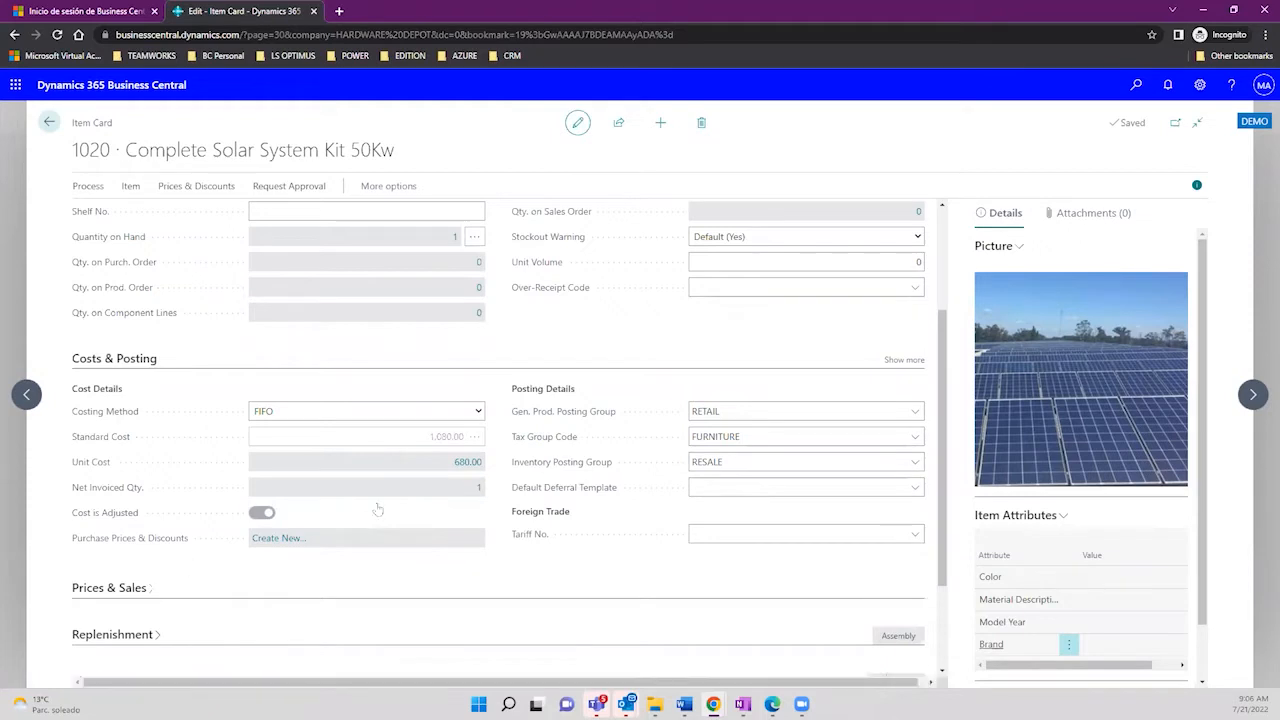
{"action": "left_click_drag", "start_coordinate": [941, 452], "coordinate": [944, 316]}
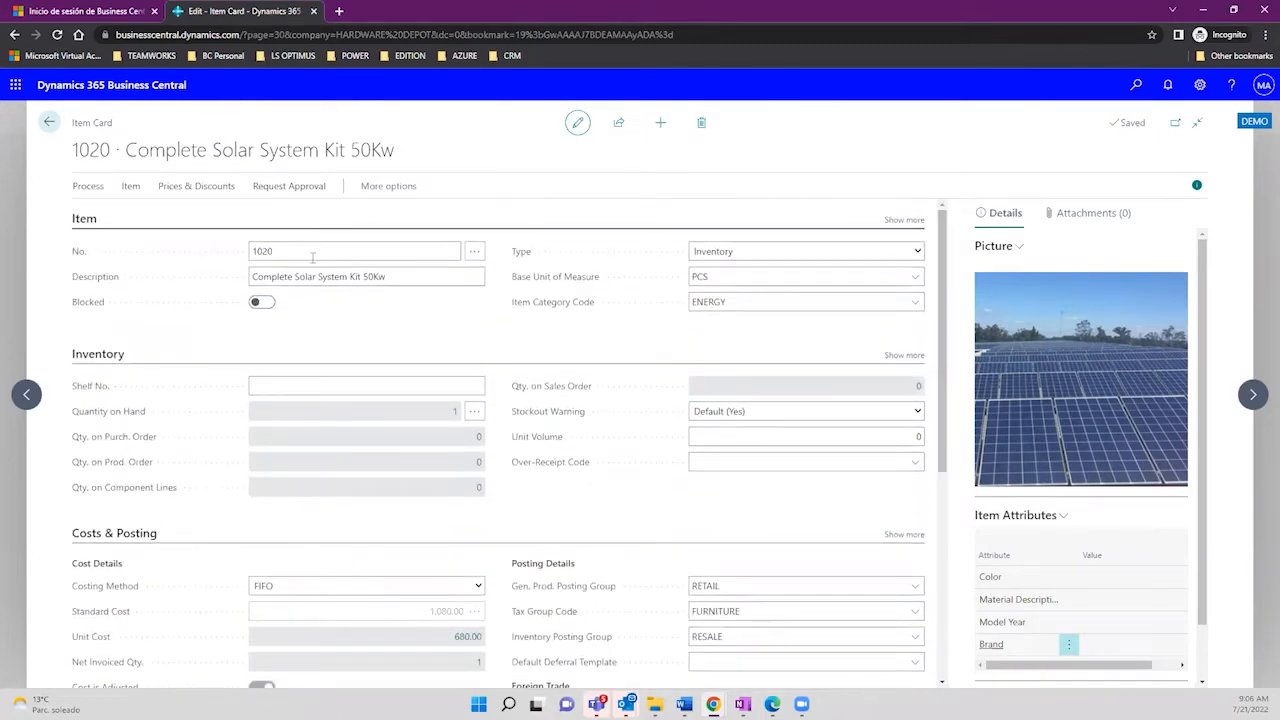
{"action": "left_click", "coordinate": [266, 251]}
{"action": "left_click_drag", "start_coordinate": [125, 150], "coordinate": [398, 152]}
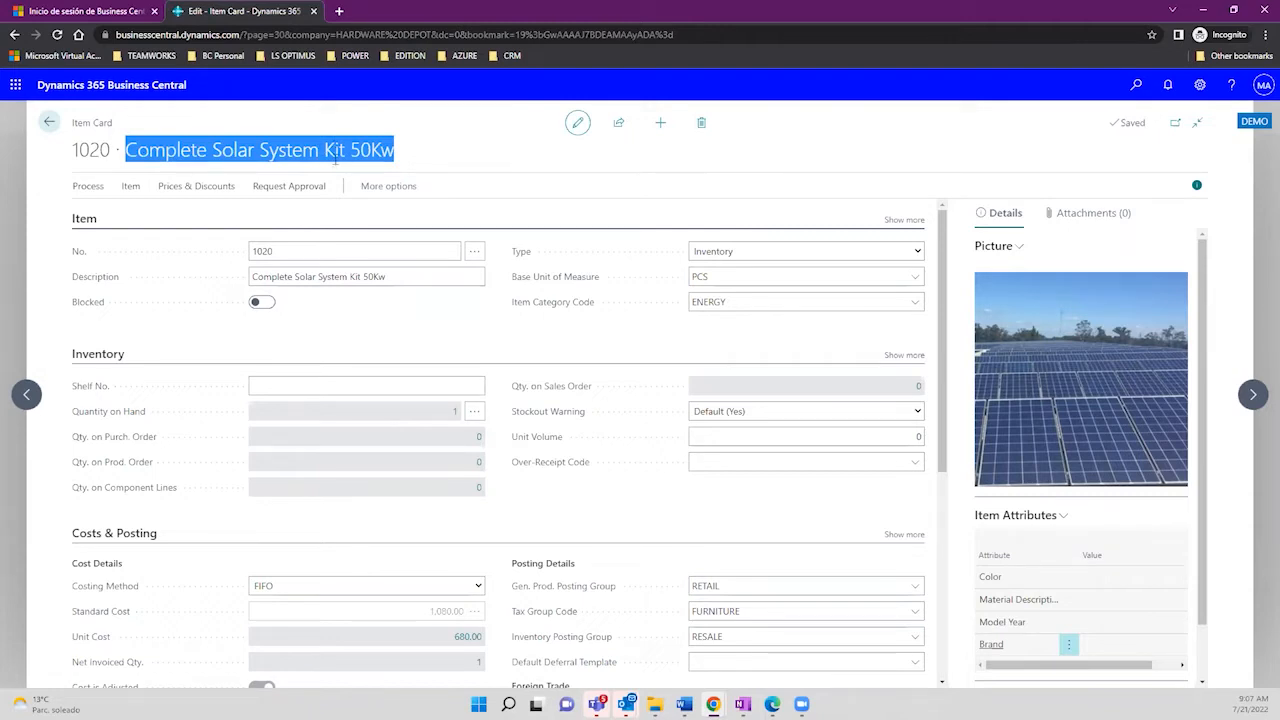
{"action": "left_click", "coordinate": [133, 187]}
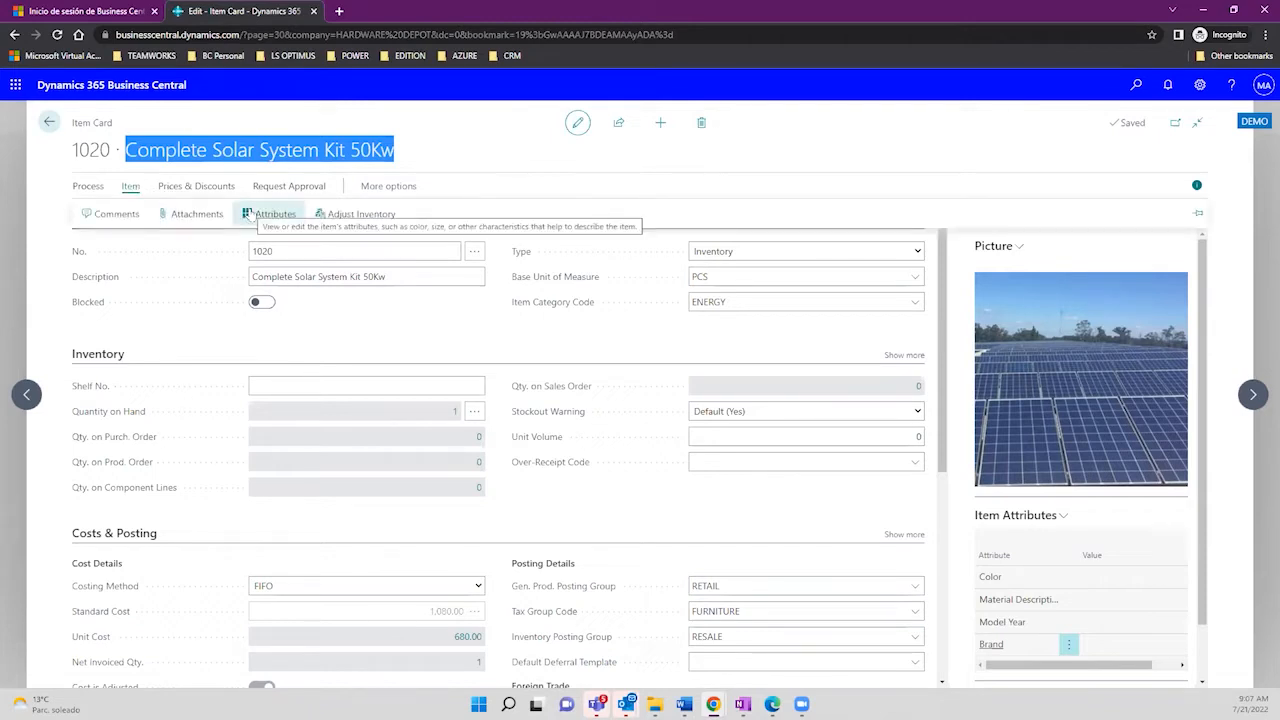
{"action": "left_click", "coordinate": [253, 213]}
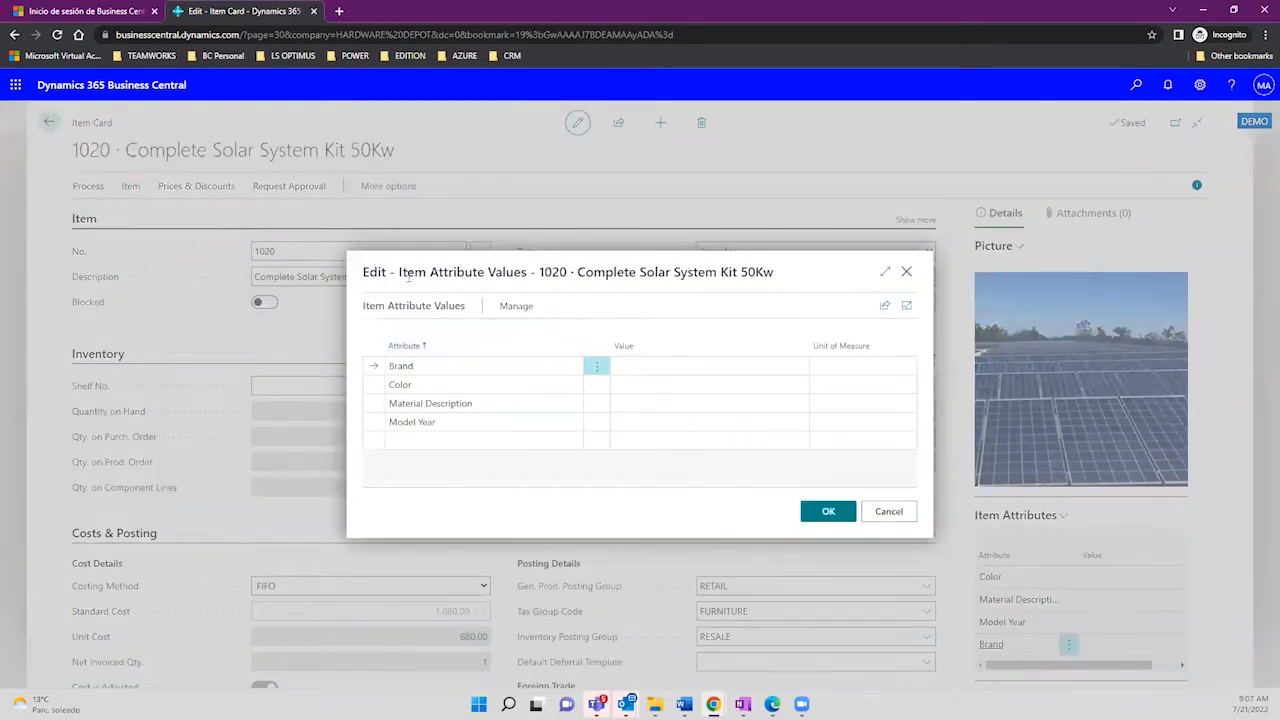
Step: Set item 1020's Brand attribute value to OPTIMUS
{"action": "left_click", "coordinate": [631, 364]}
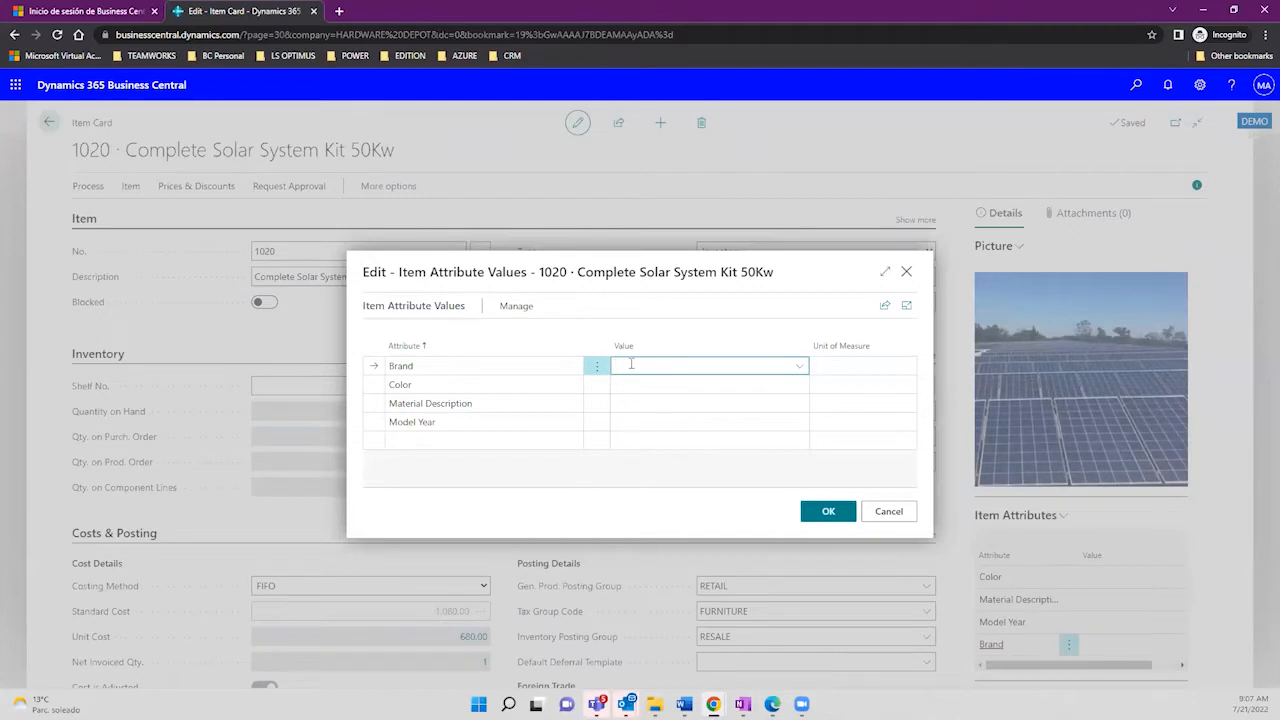
{"action": "type", "text": "OPTIMUS"}
{"action": "key", "text": "Return"}
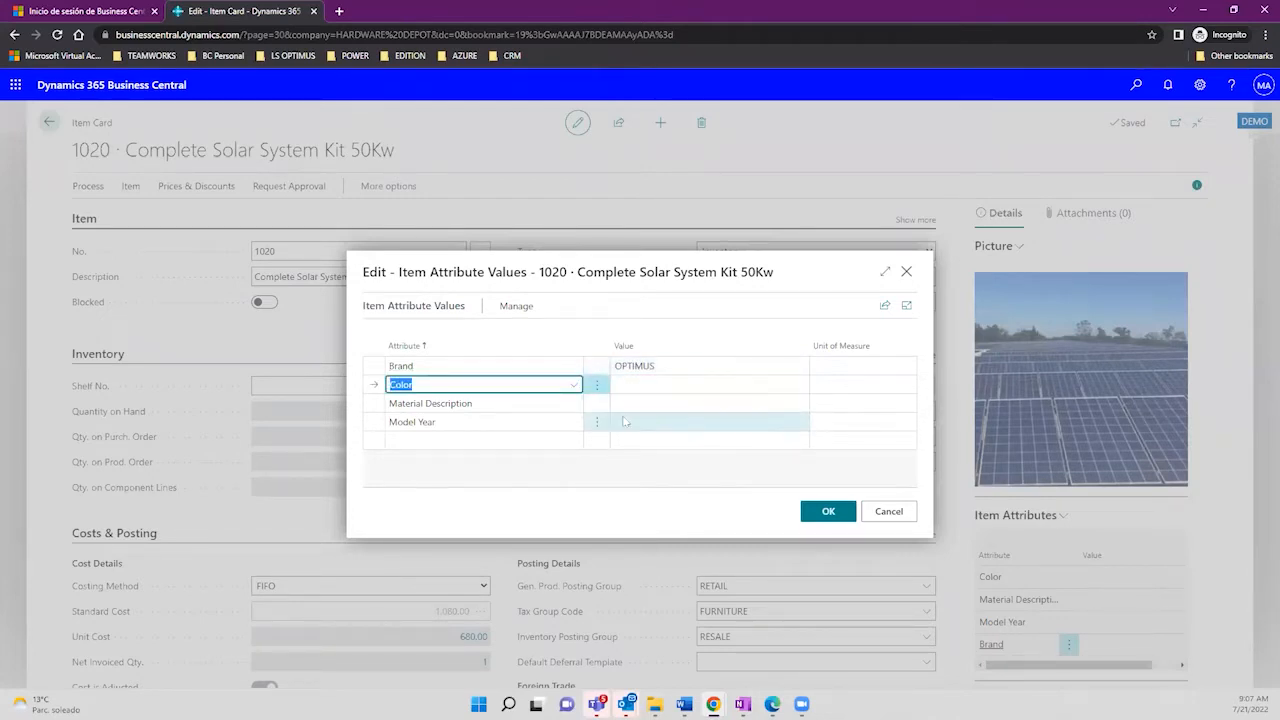
Step: Add a Description attribute with value 'BILL OF MATERIALS DEMO'
{"action": "left_click", "coordinate": [622, 426]}
{"action": "left_click", "coordinate": [519, 440]}
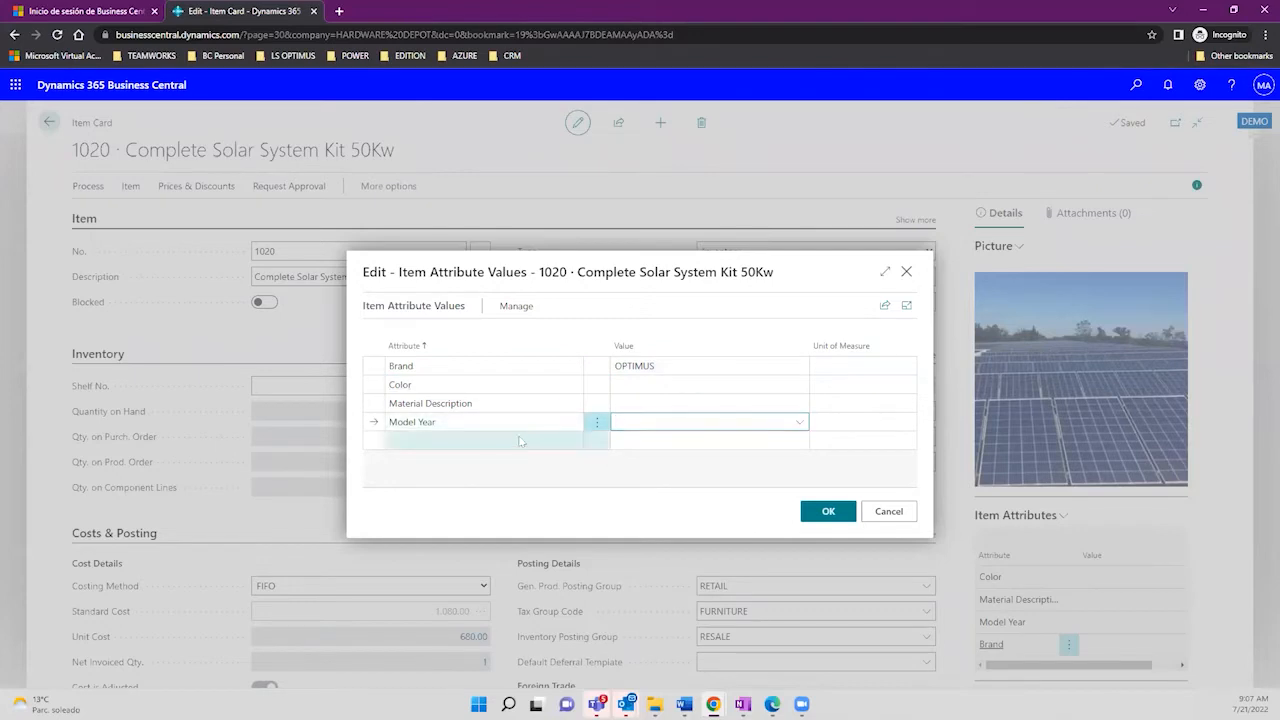
{"action": "left_click", "coordinate": [573, 441]}
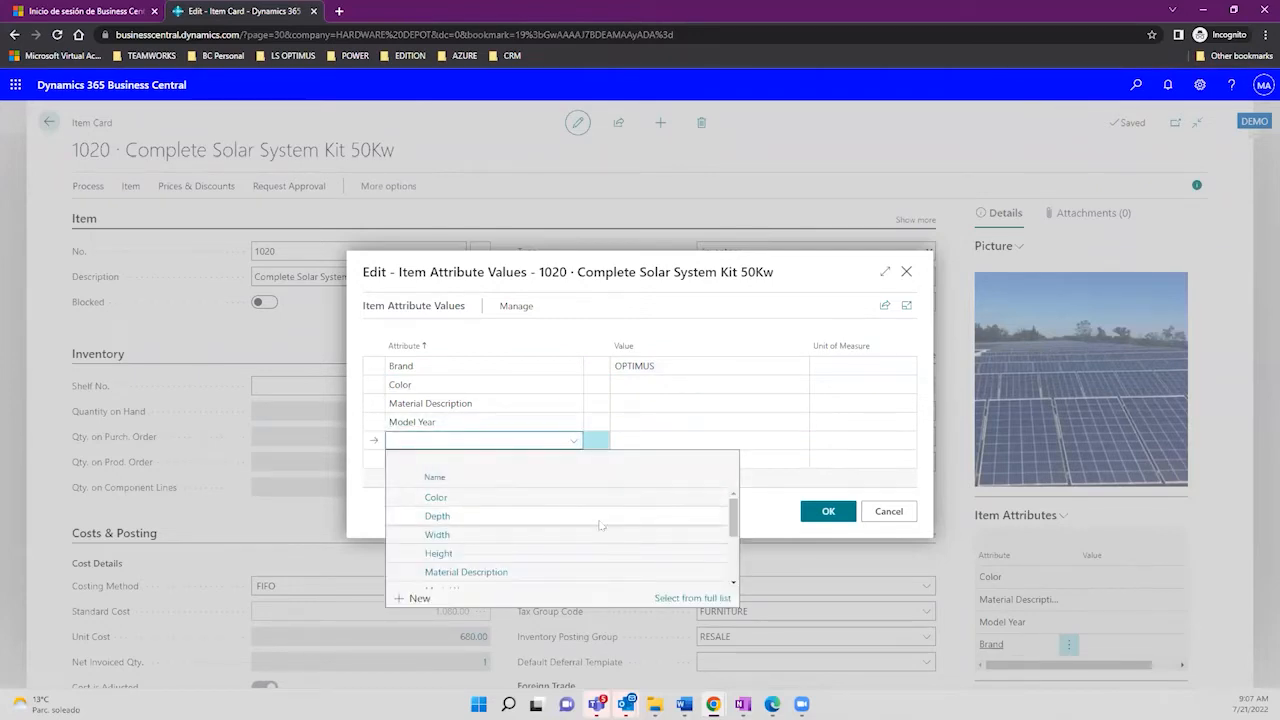
{"action": "left_click_drag", "start_coordinate": [733, 527], "coordinate": [731, 574]}
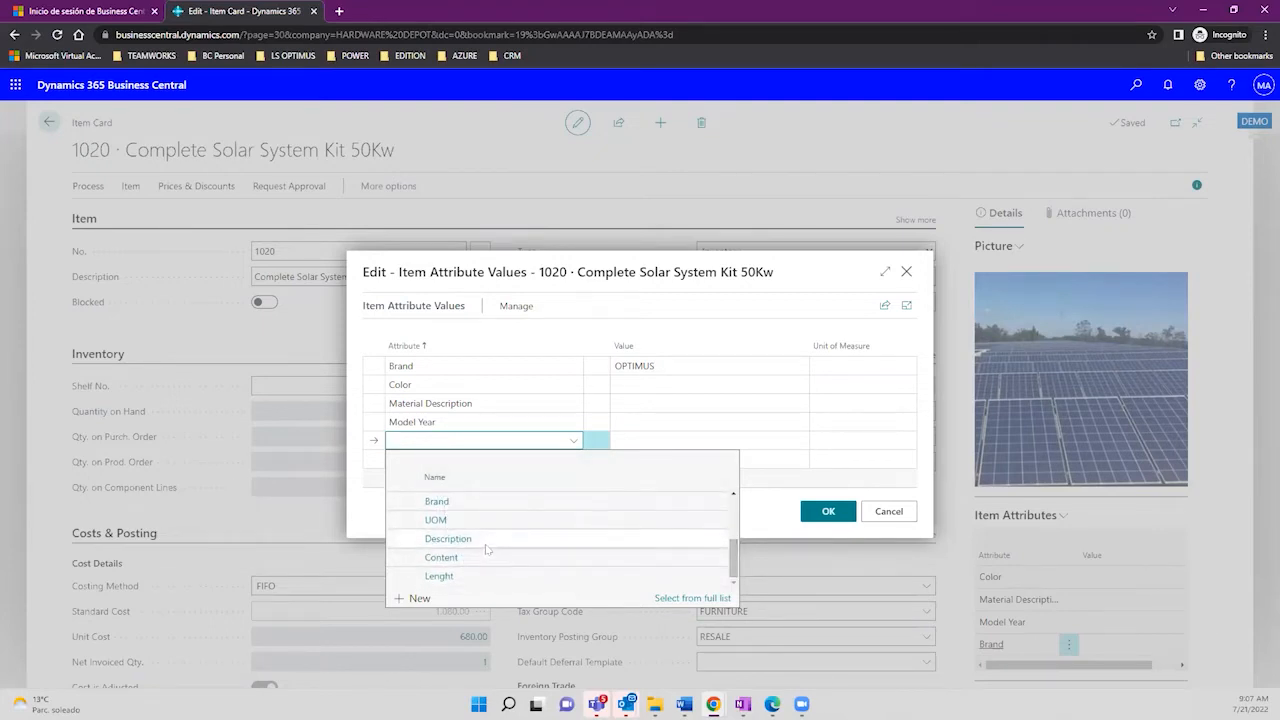
{"action": "left_click", "coordinate": [487, 547]}
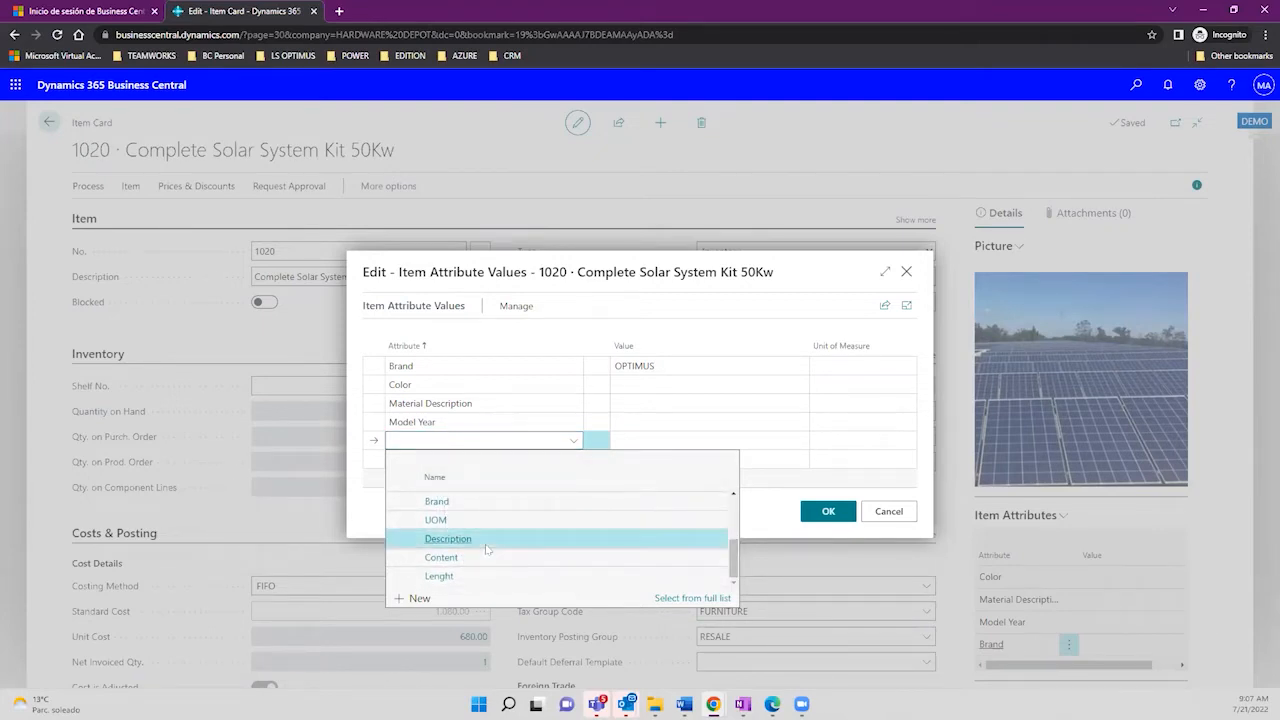
{"action": "left_click", "coordinate": [658, 441]}
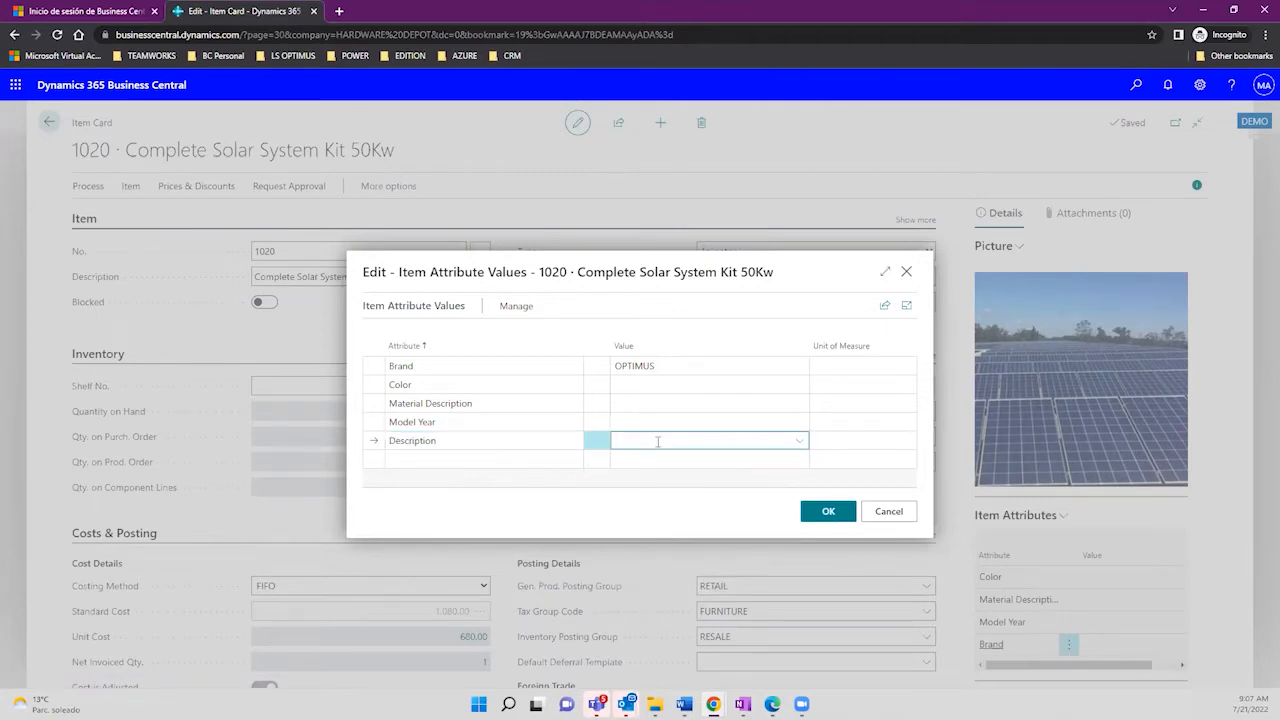
{"action": "type", "text": "BILL OF MATERIALS DEMO"}
{"action": "left_click_drag", "start_coordinate": [739, 440], "coordinate": [609, 447]}
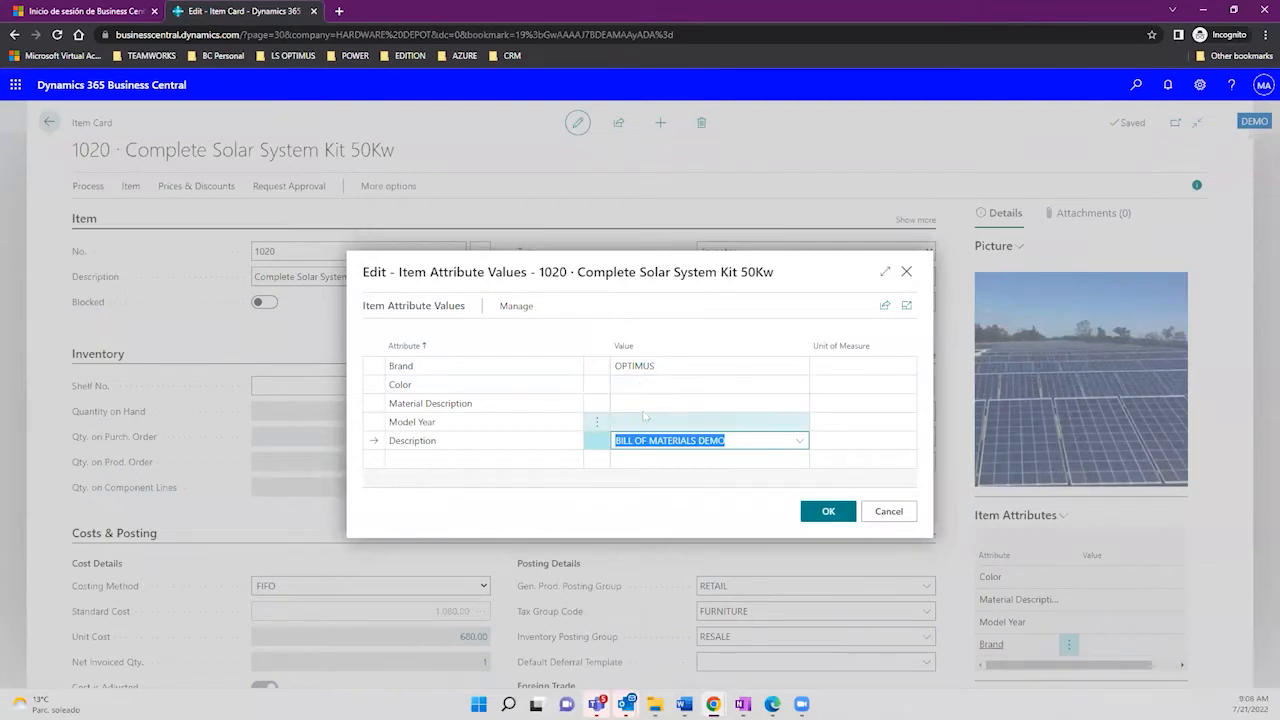
Step: Dismiss the unused attribute row, close the attribute editor and return to the Items list
{"action": "left_click", "coordinate": [492, 458]}
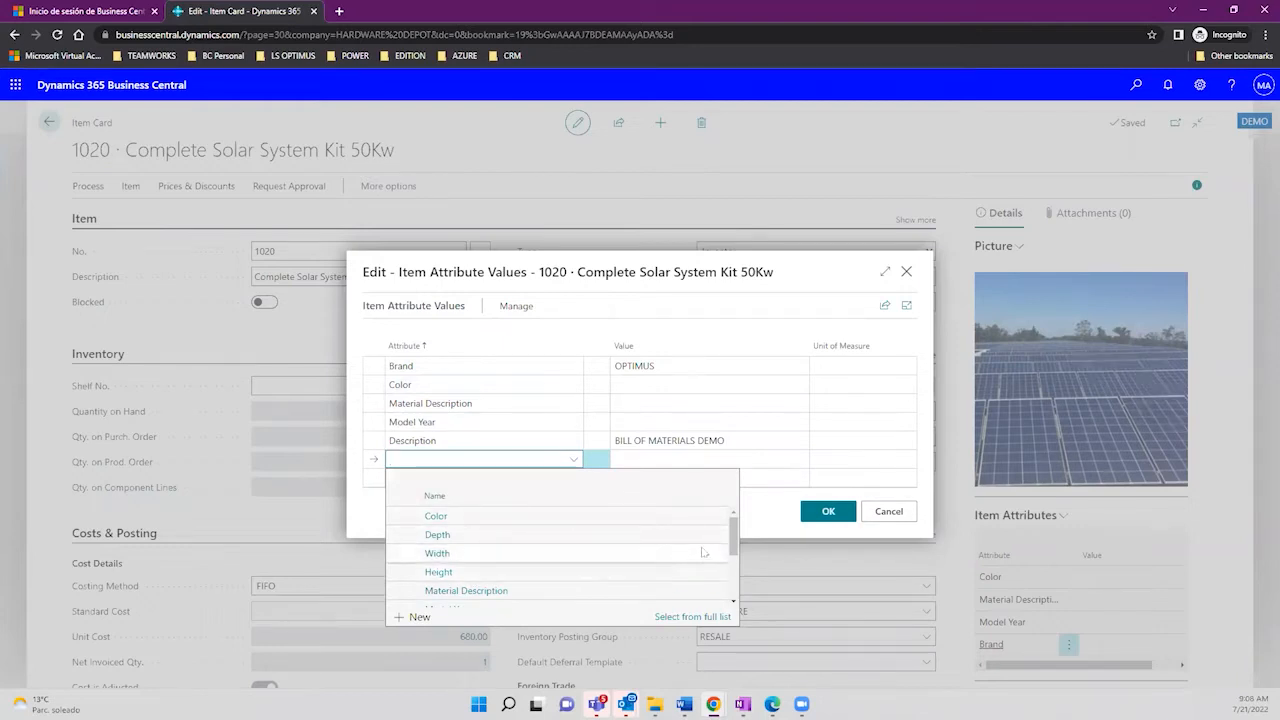
{"action": "left_click_drag", "start_coordinate": [734, 542], "coordinate": [732, 583]}
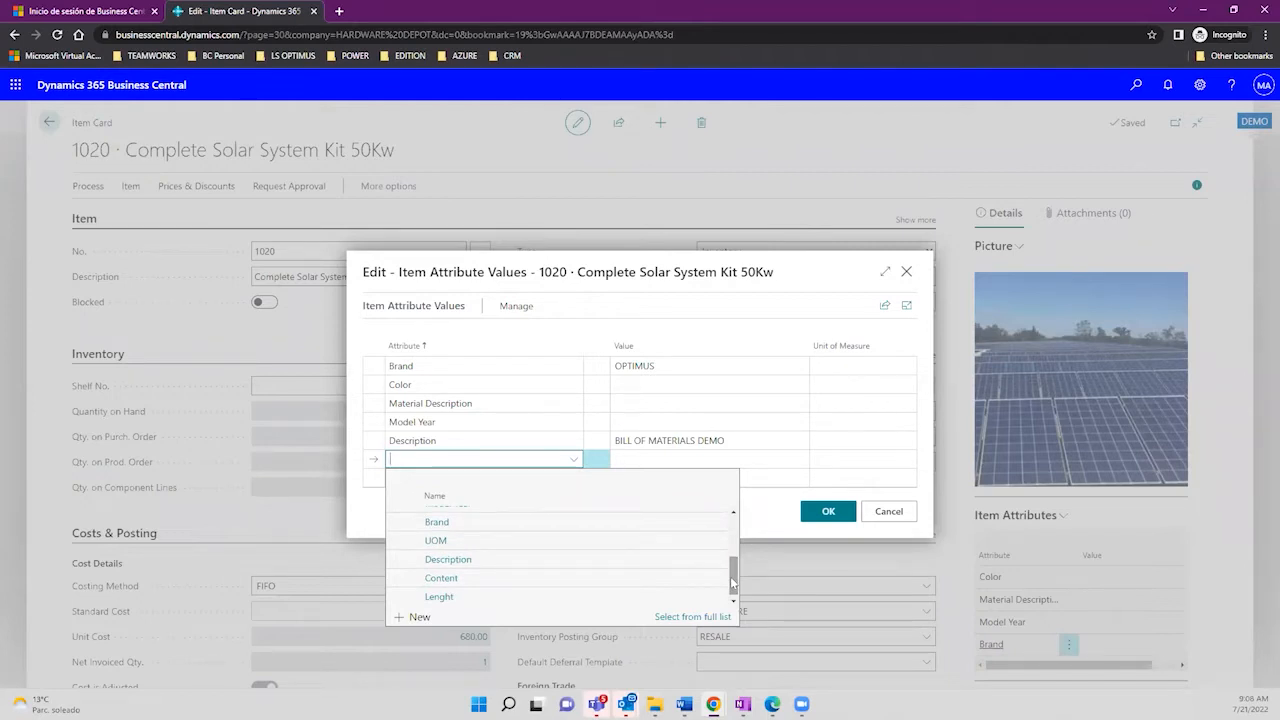
{"action": "left_click_drag", "start_coordinate": [734, 583], "coordinate": [734, 531]}
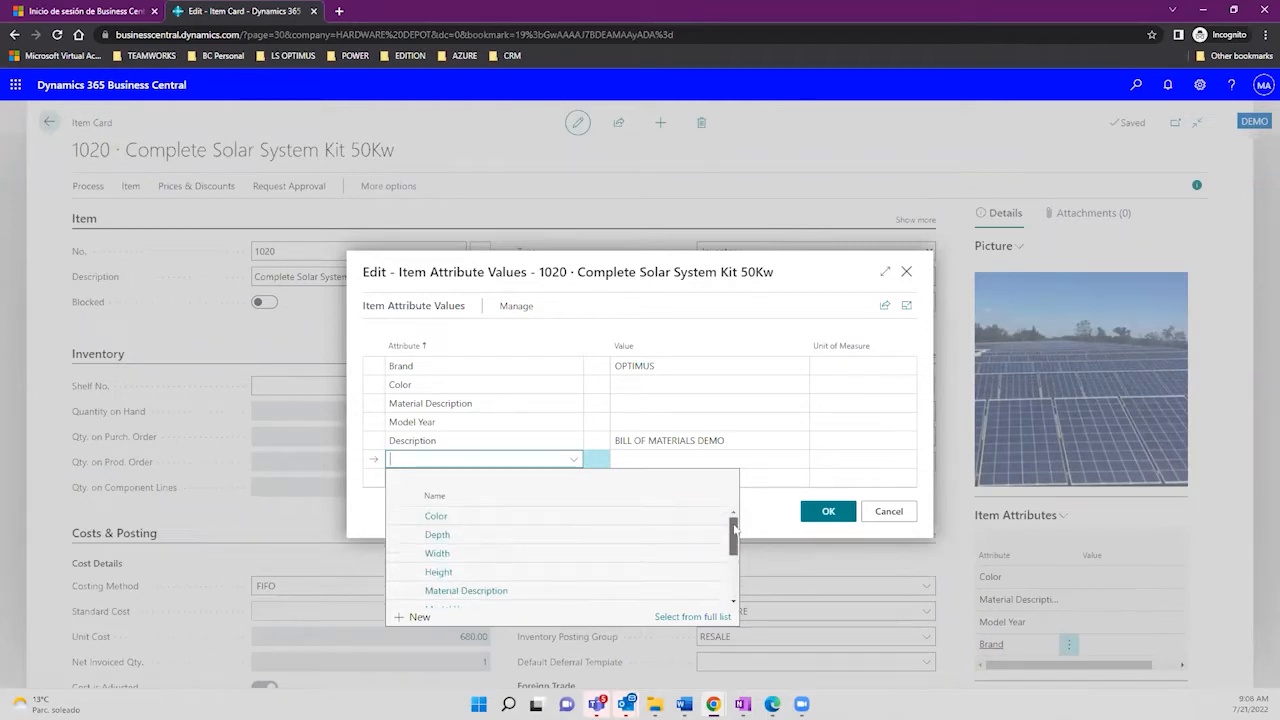
{"action": "left_click", "coordinate": [815, 290]}
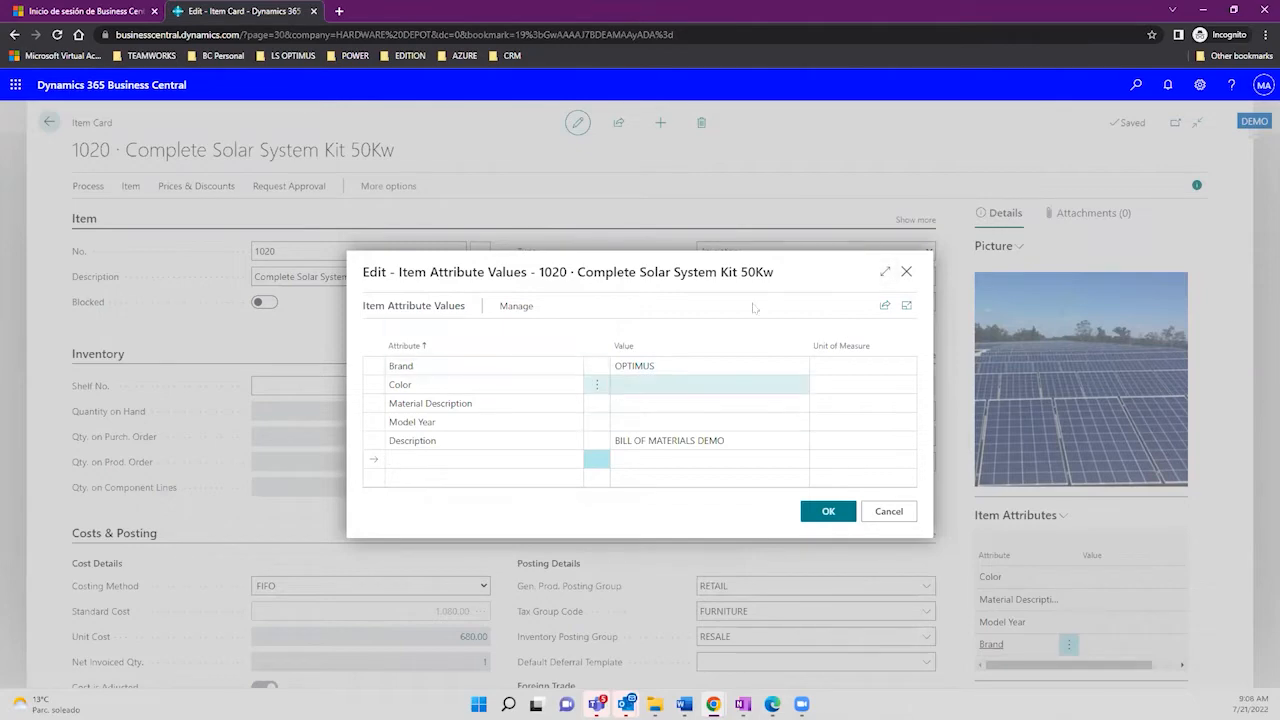
{"action": "left_click", "coordinate": [907, 271]}
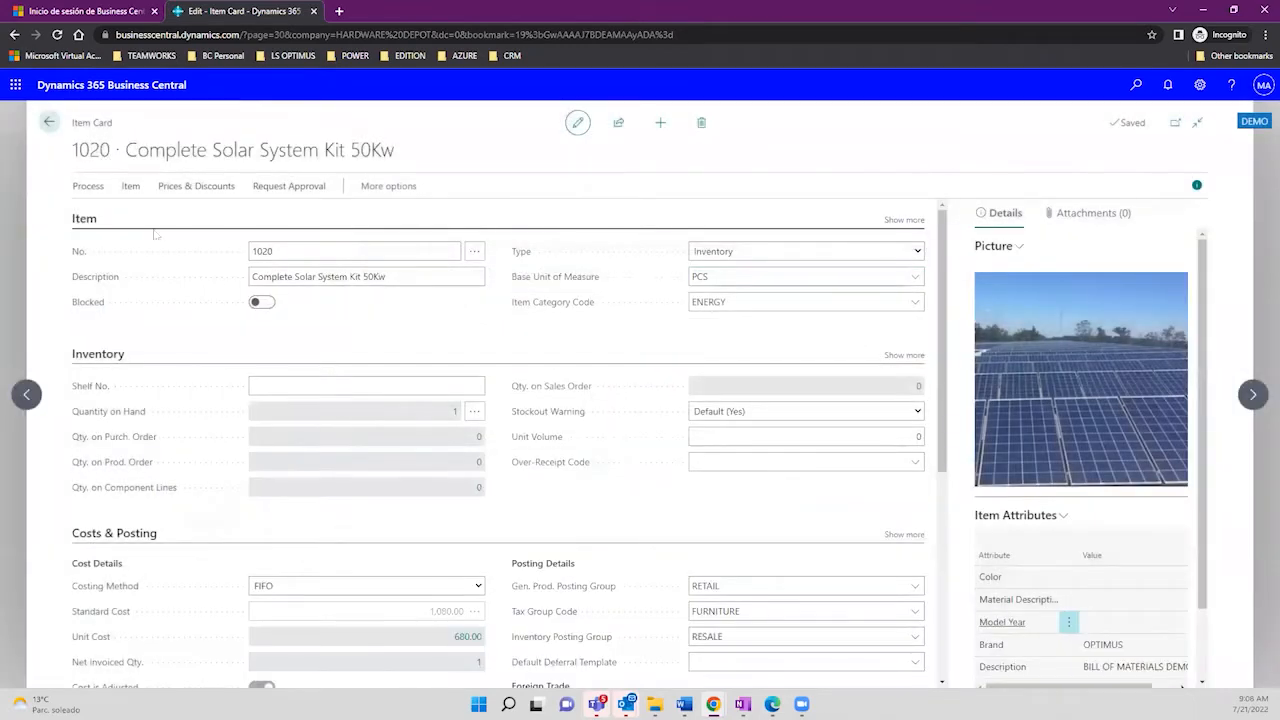
{"action": "left_click", "coordinate": [48, 122]}
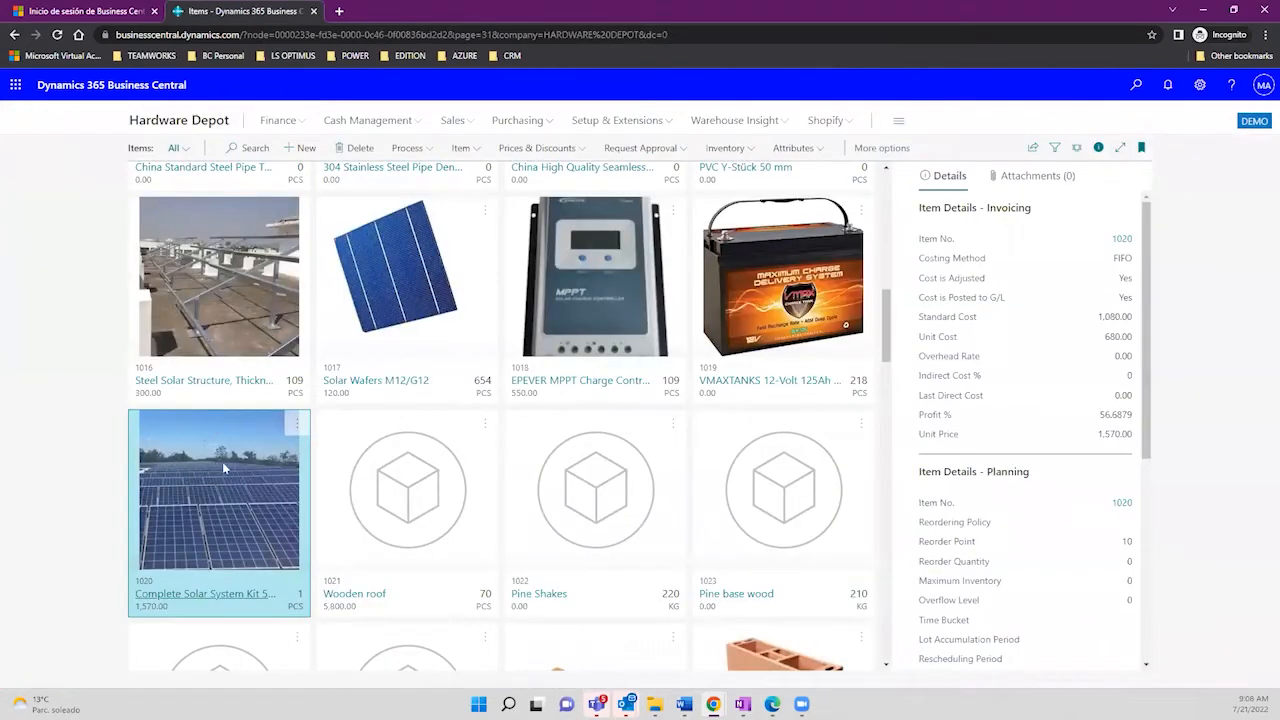
{"action": "left_click", "coordinate": [1097, 148]}
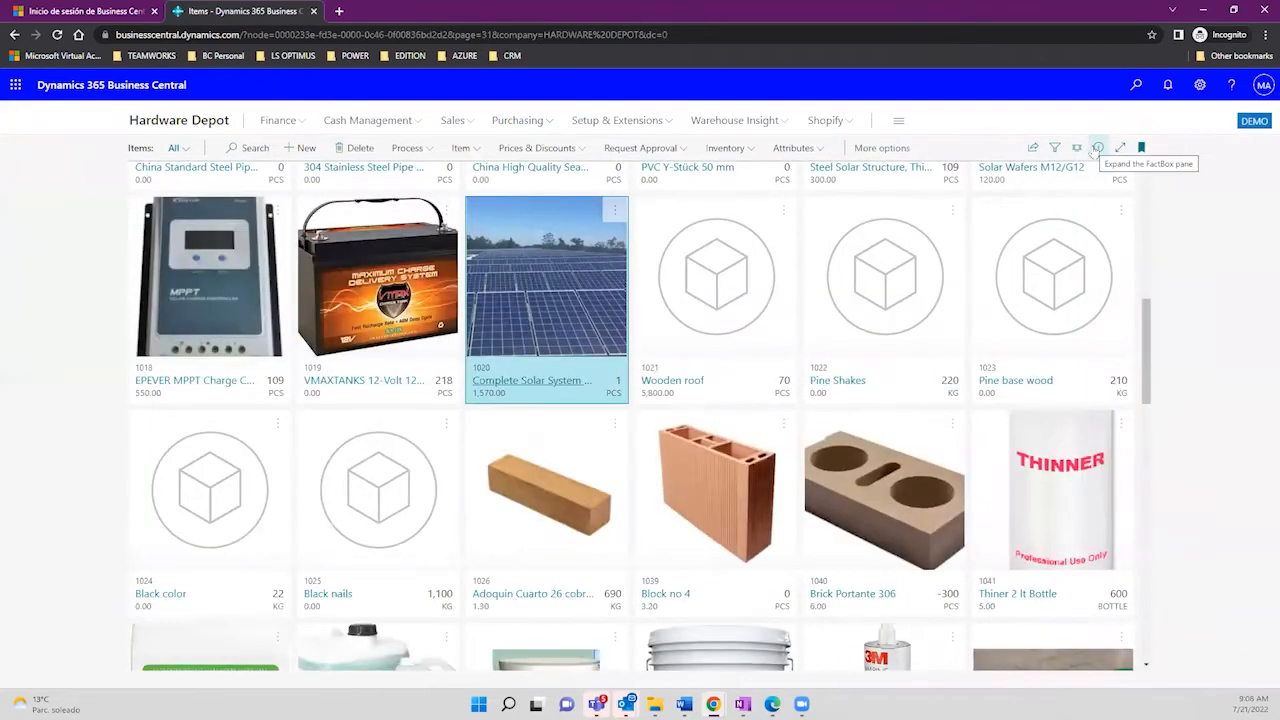
Step: Show the Items as a List layout and widen the Assembly BOM column to read 1020's Yes
{"action": "left_click", "coordinate": [1078, 148]}
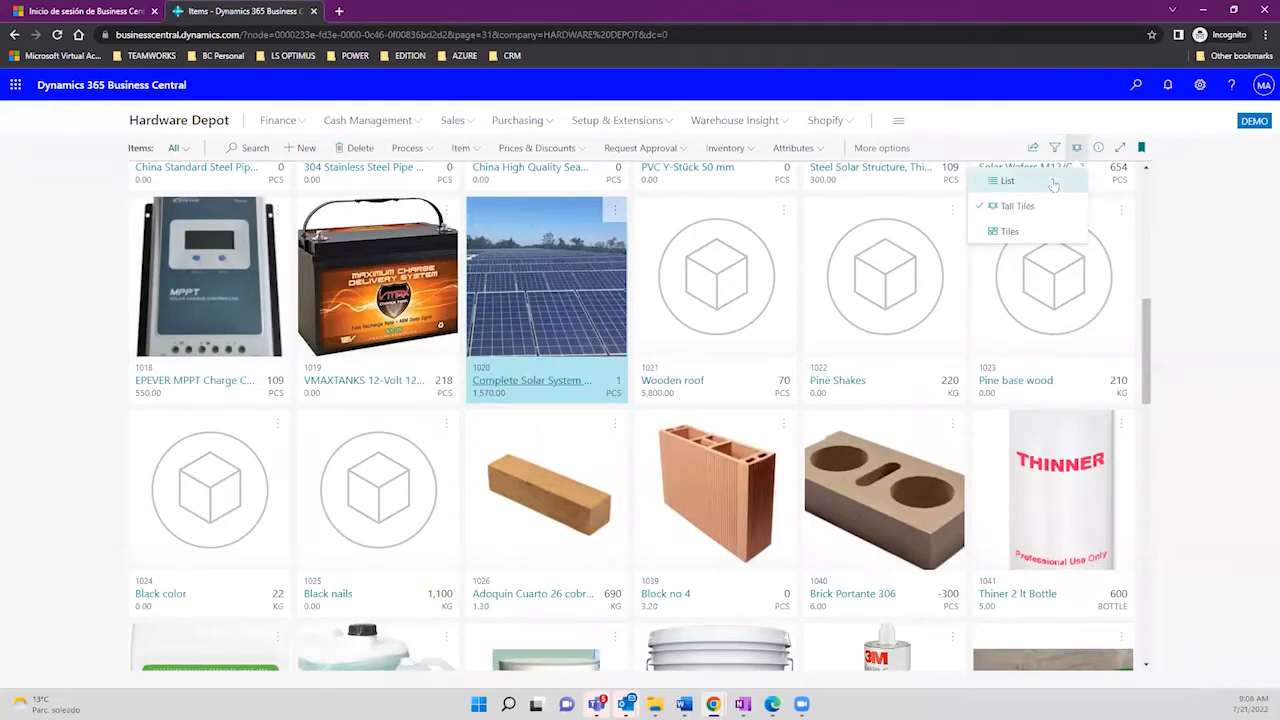
{"action": "left_click", "coordinate": [1052, 183]}
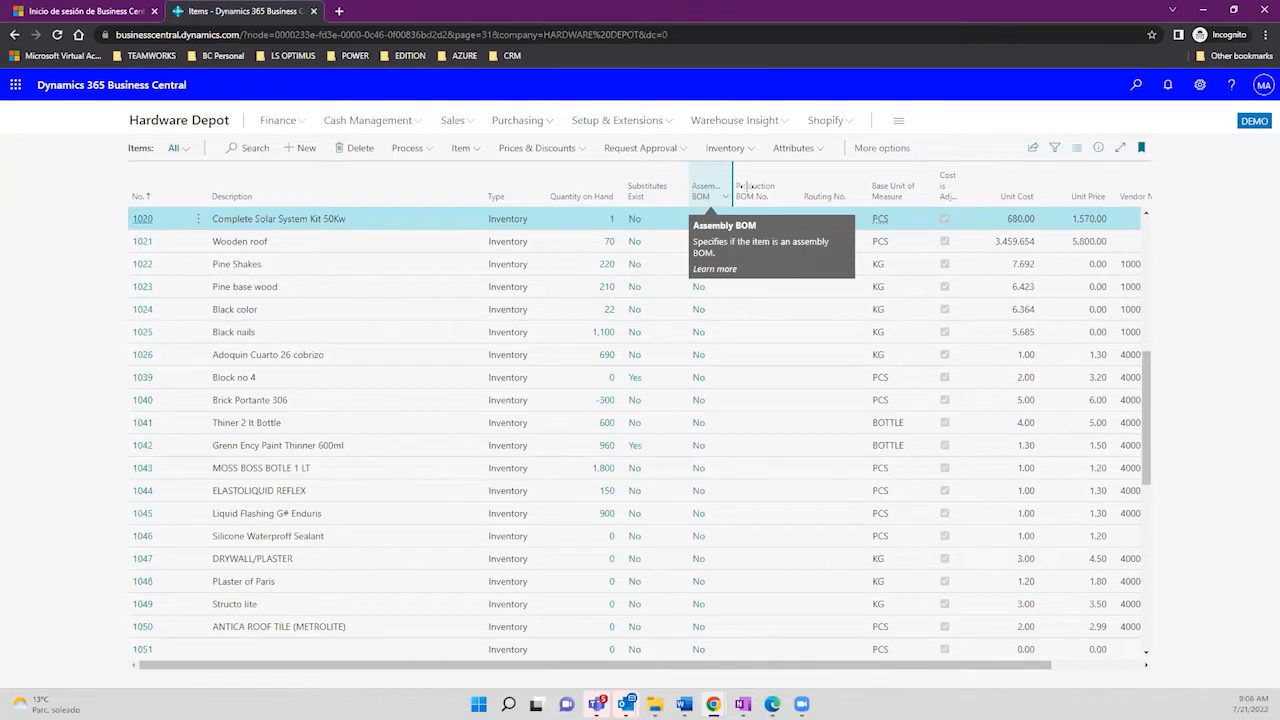
{"action": "left_click_drag", "start_coordinate": [727, 192], "coordinate": [747, 192]}
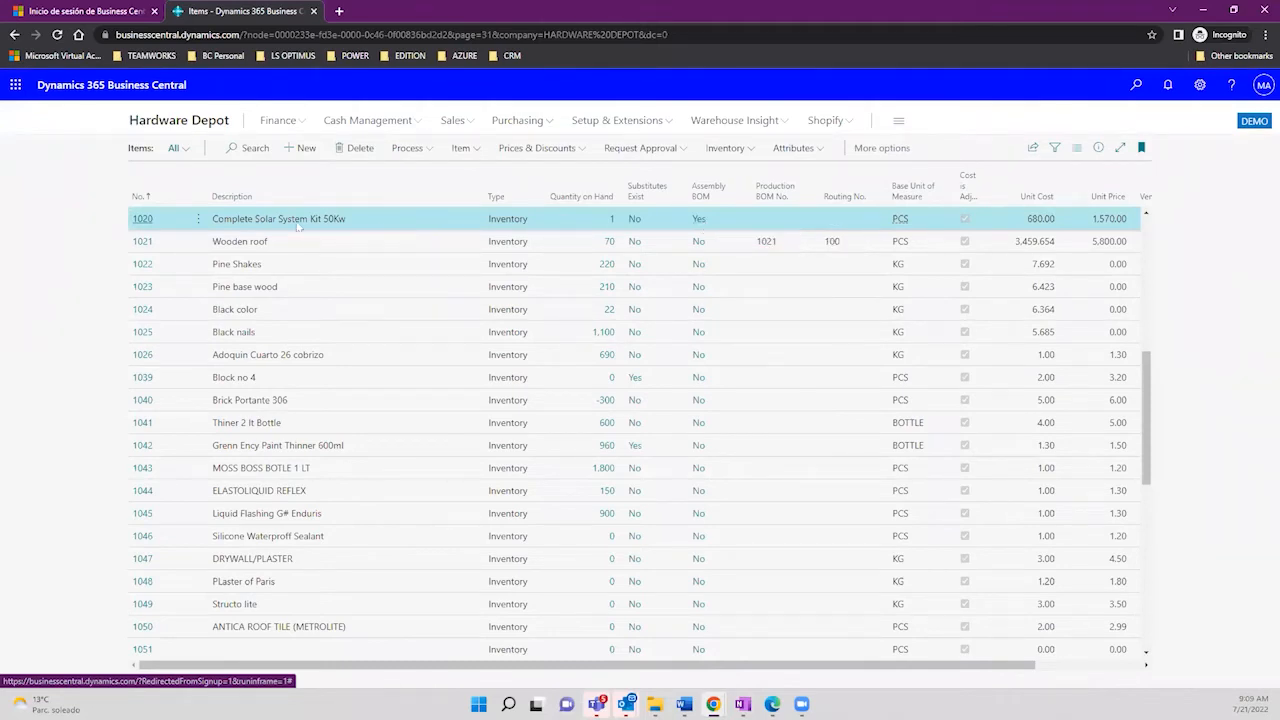
Step: Open item 1020's card and expand Replenishment to see Assembly and Assemble-to-Stock
{"action": "left_click", "coordinate": [143, 219]}
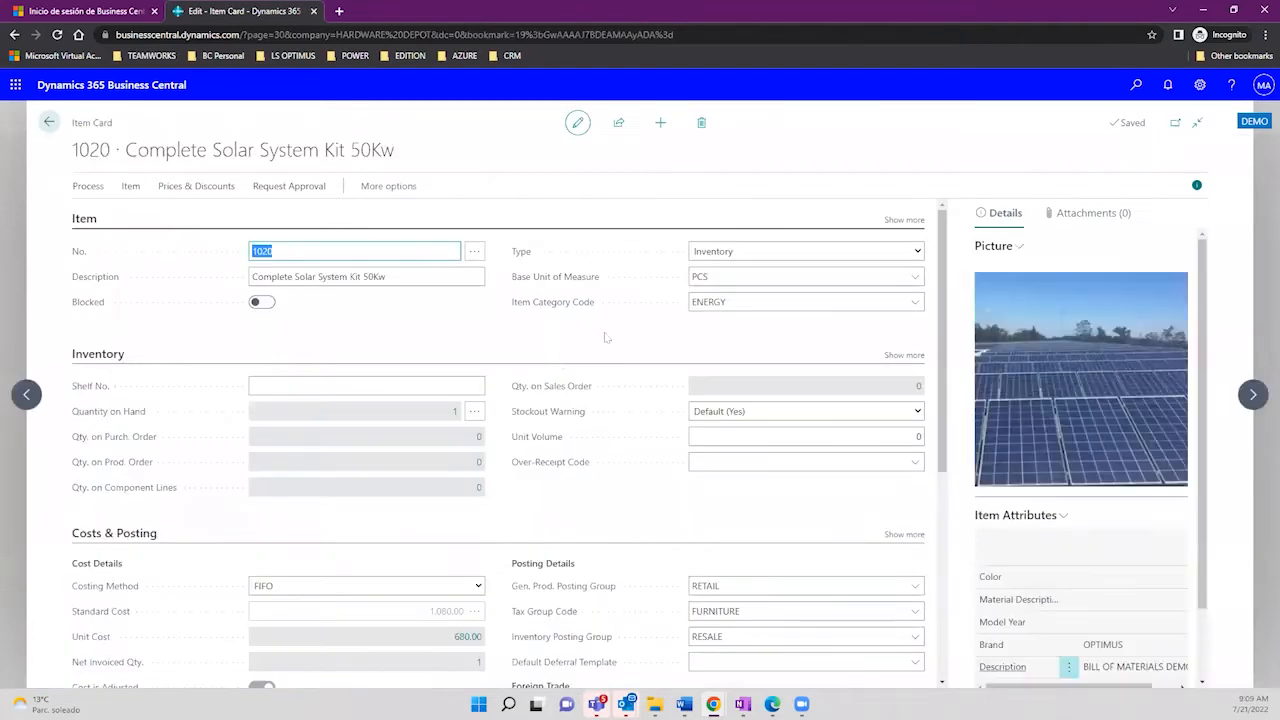
{"action": "left_click_drag", "start_coordinate": [944, 333], "coordinate": [970, 582]}
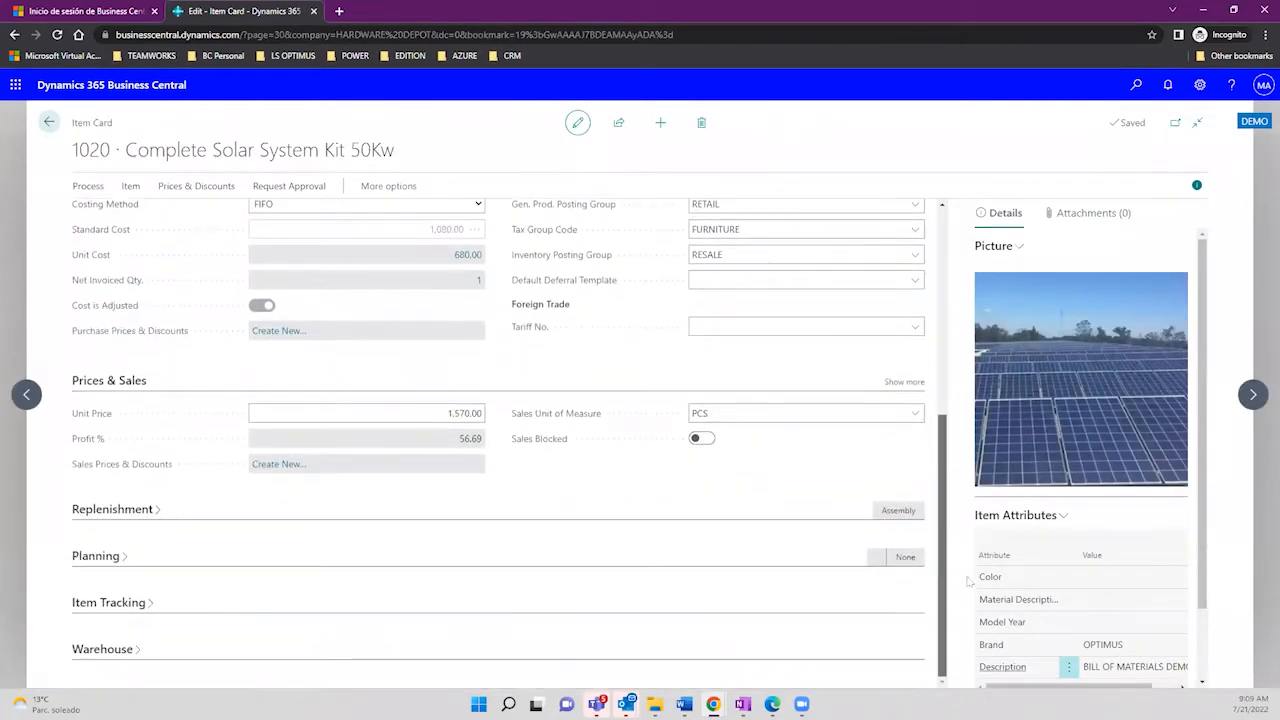
{"action": "left_click", "coordinate": [155, 510]}
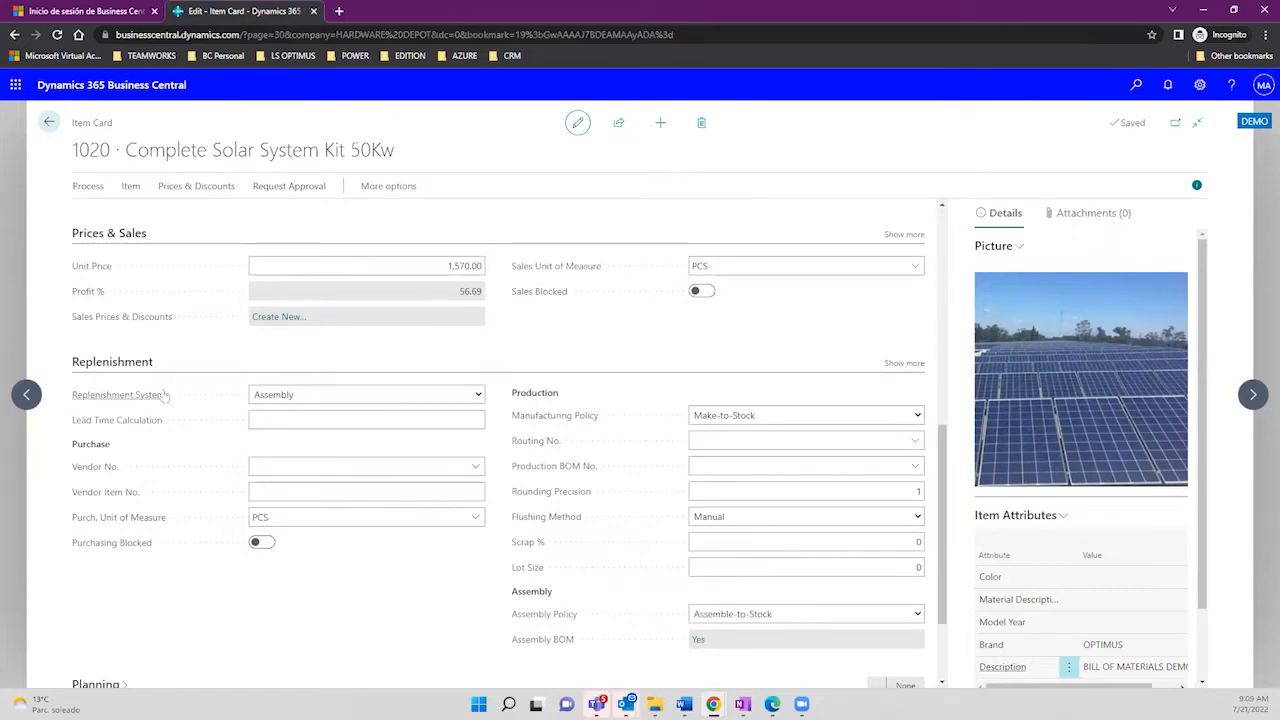
{"action": "mouse_move", "coordinate": [165, 396]}
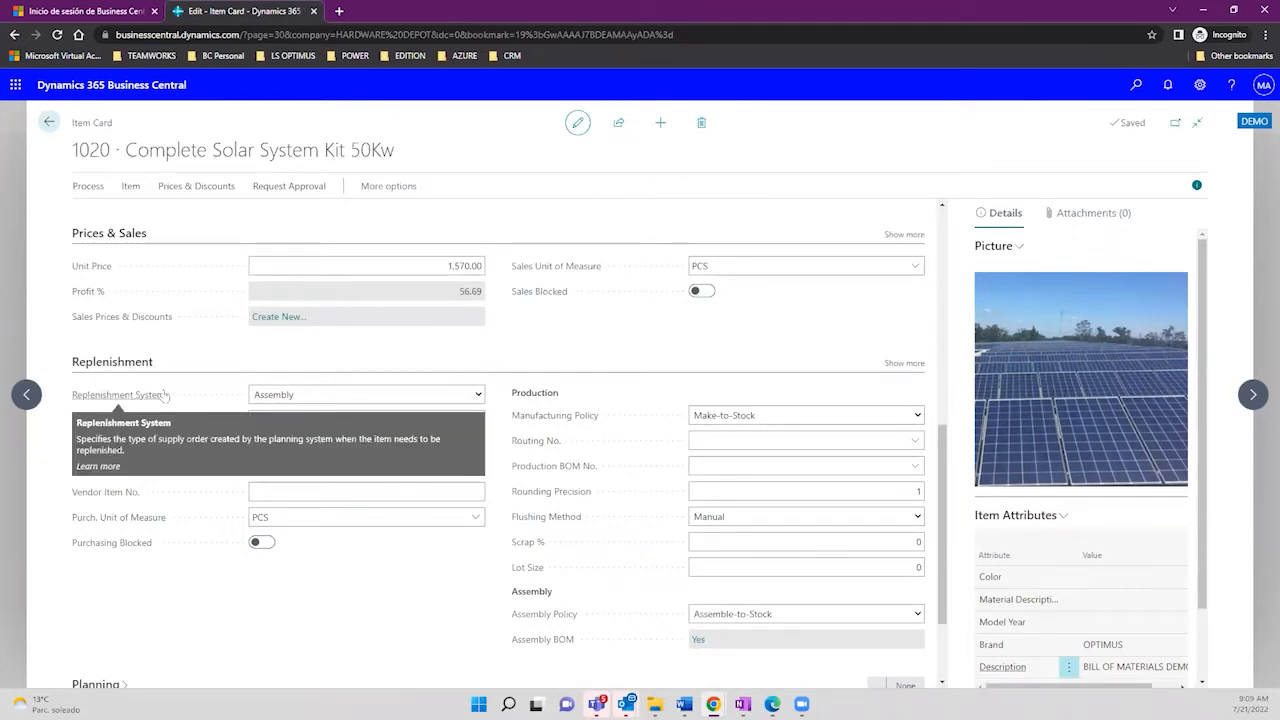
{"action": "left_click", "coordinate": [330, 394]}
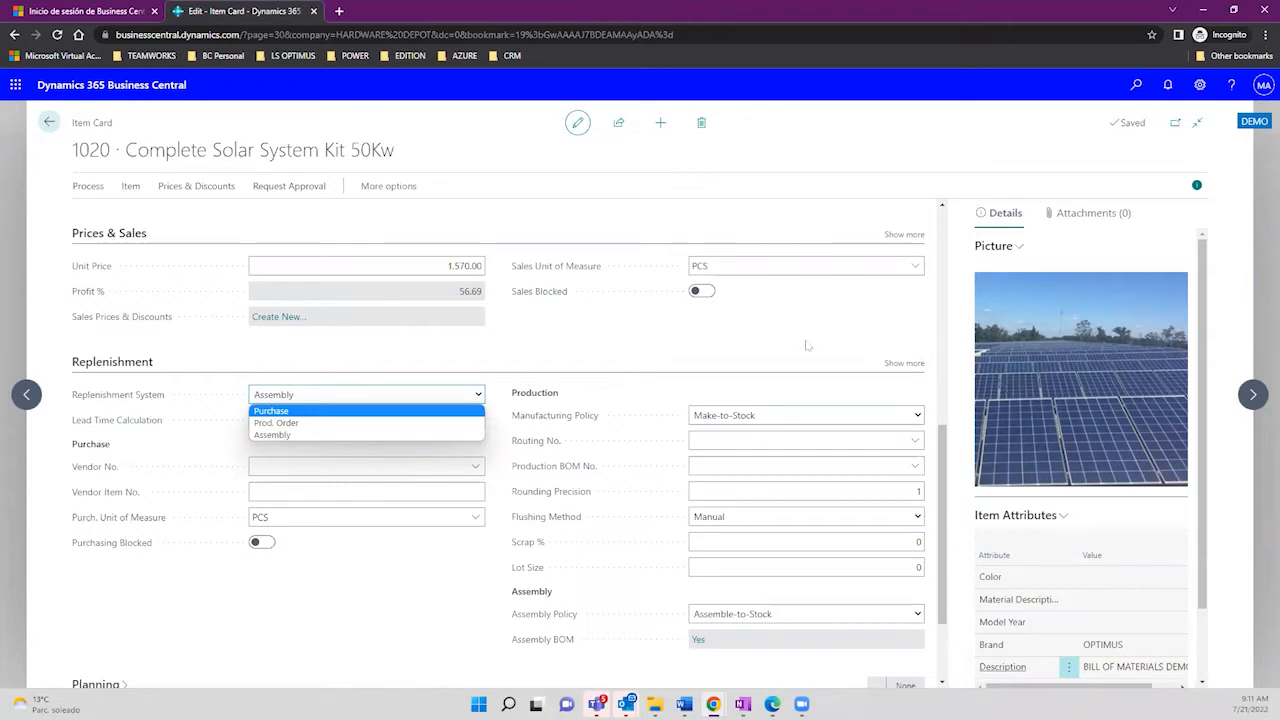
{"action": "left_click", "coordinate": [700, 342]}
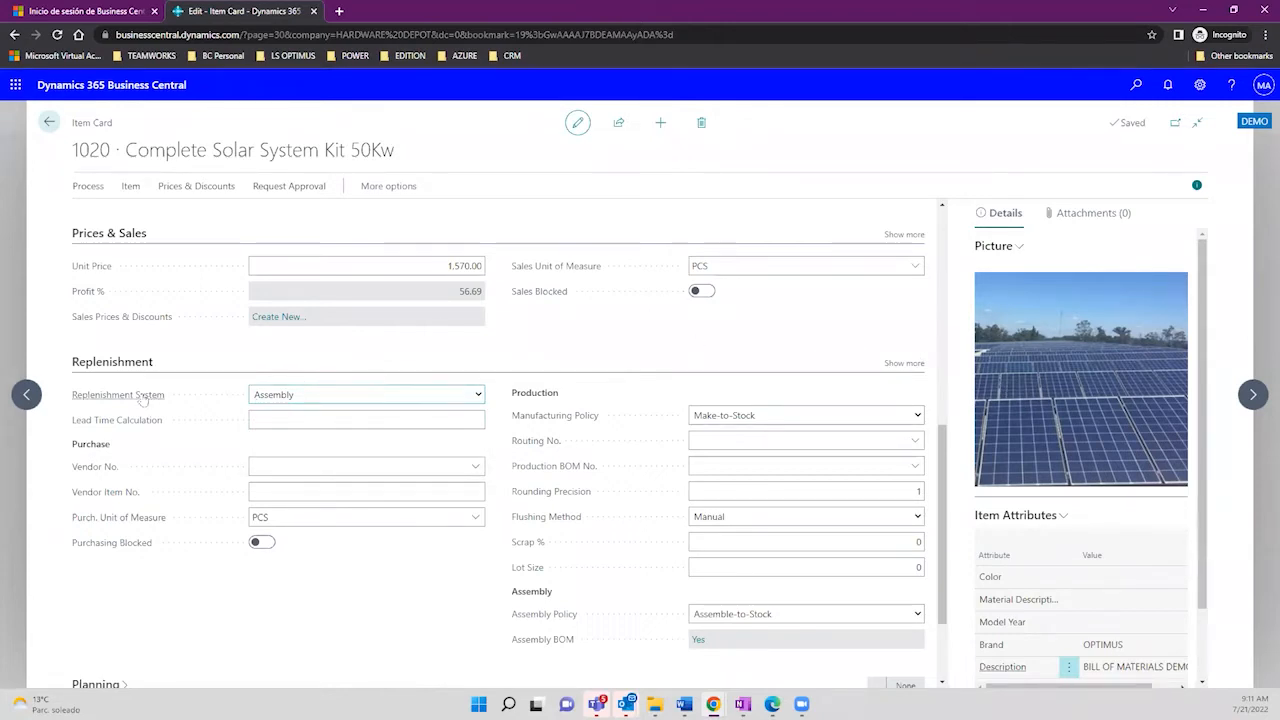
{"action": "mouse_move", "coordinate": [143, 399]}
{"action": "left_click_drag", "start_coordinate": [947, 440], "coordinate": [922, 196]}
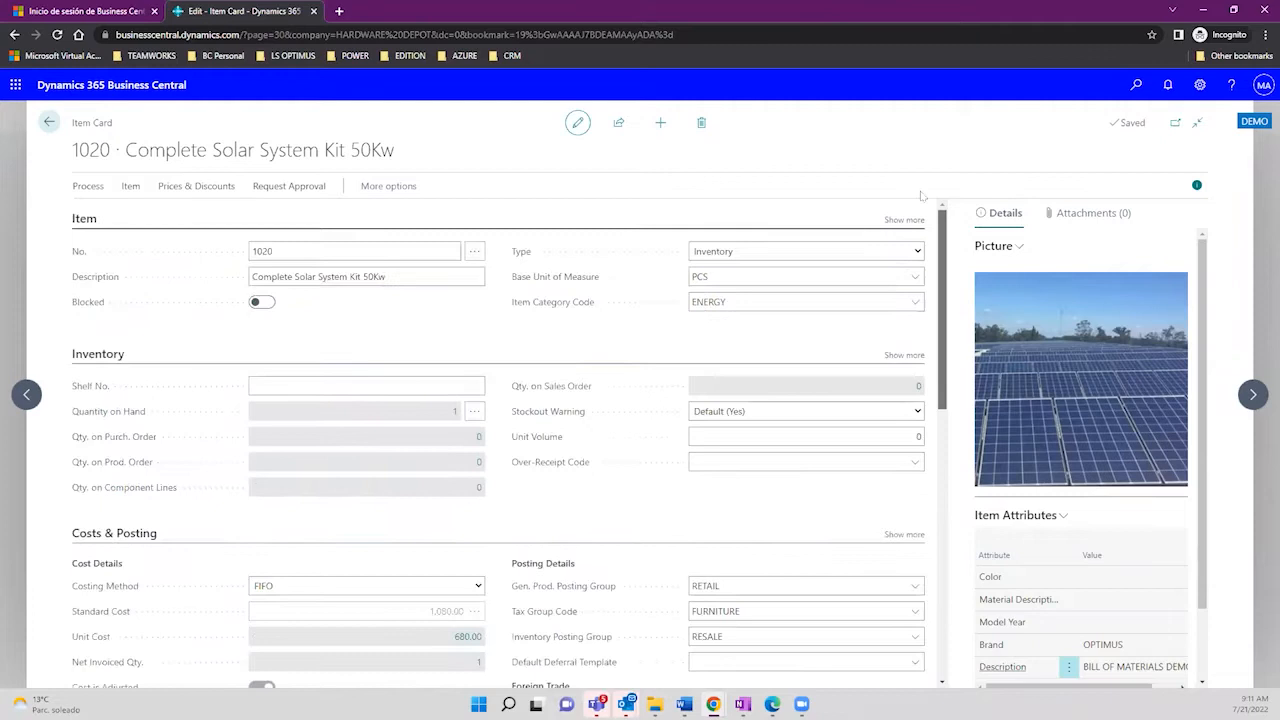
Step: Open item 1020's Assembly BOM via Related > Bill of Materials > Assembly
{"action": "left_click", "coordinate": [387, 190]}
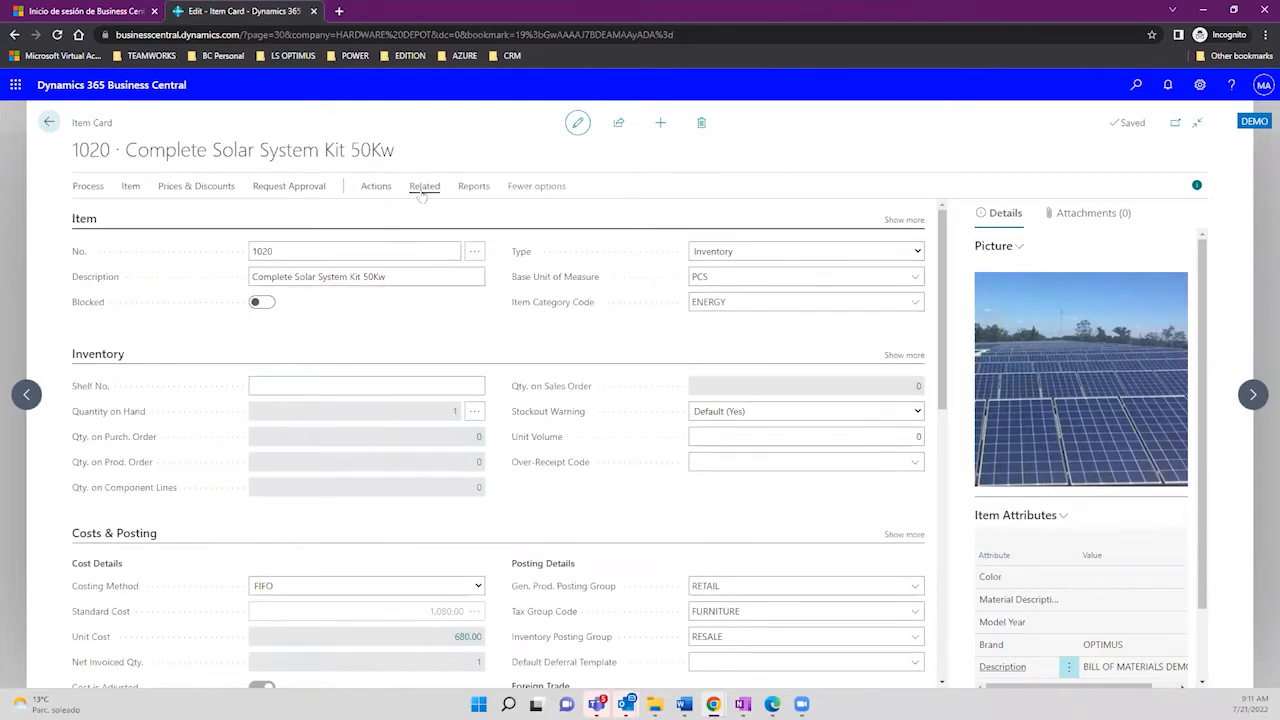
{"action": "left_click", "coordinate": [423, 190]}
{"action": "left_click", "coordinate": [467, 214]}
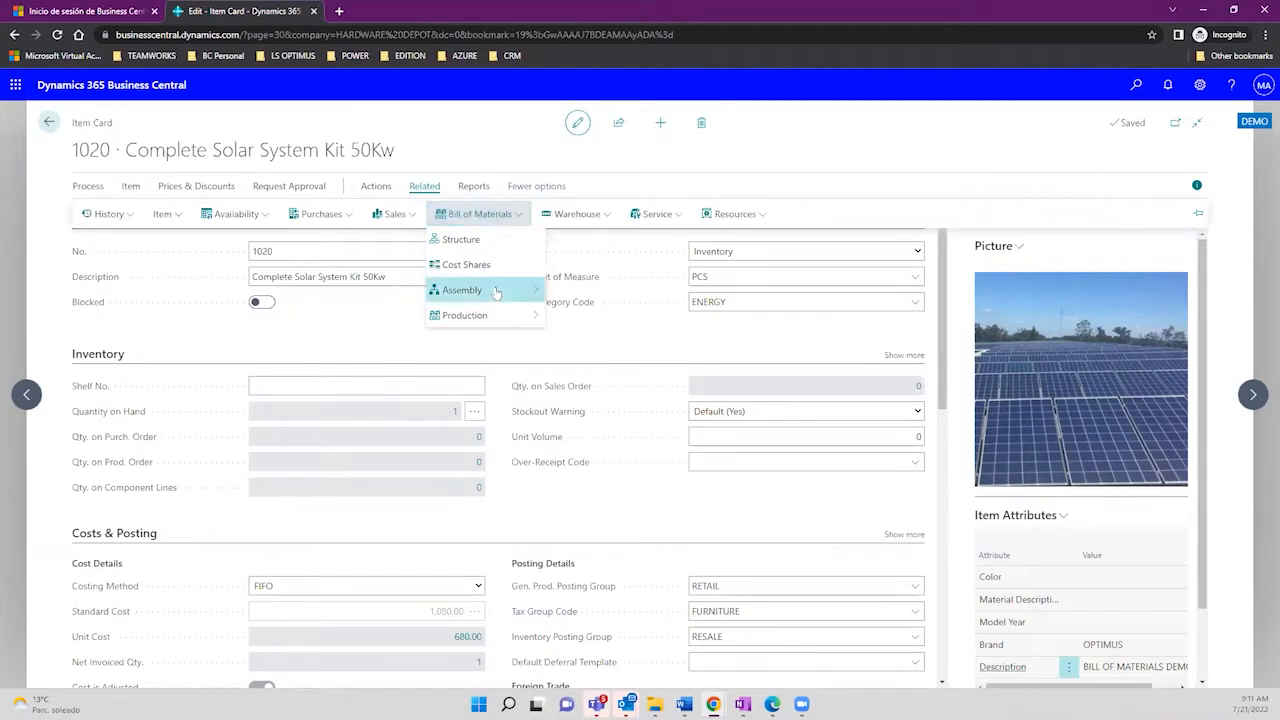
{"action": "mouse_move", "coordinate": [493, 290]}
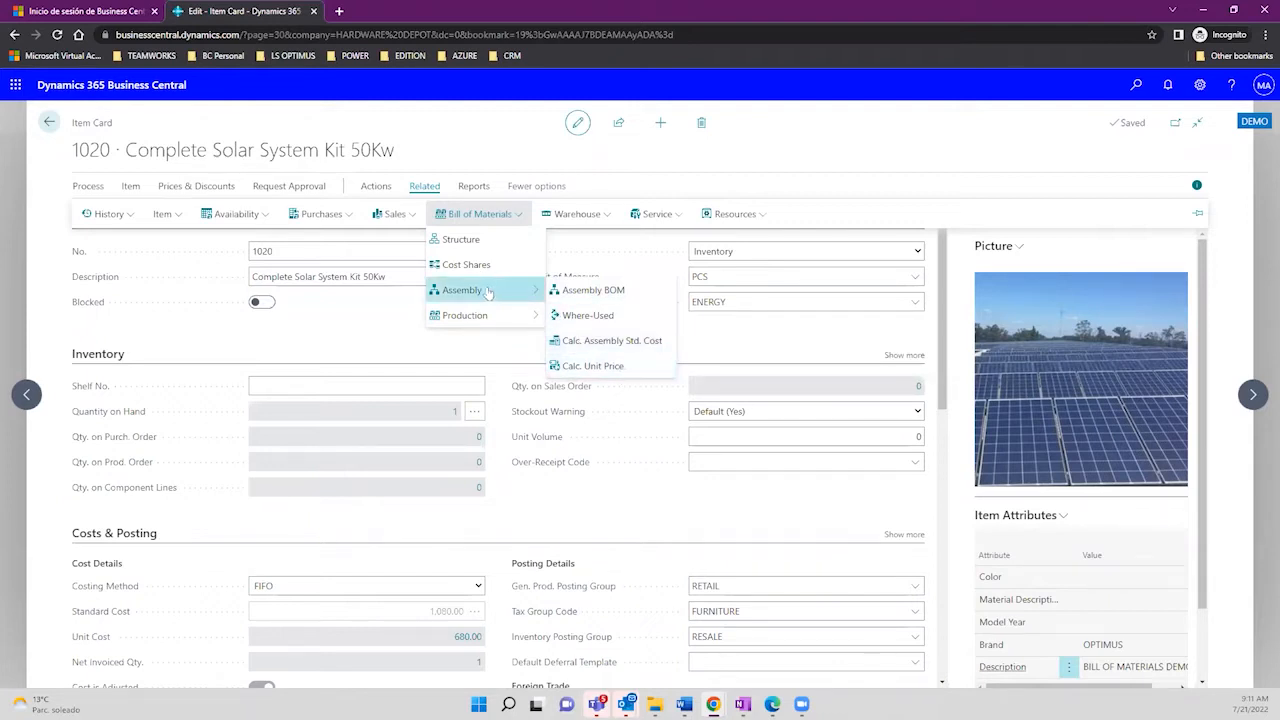
{"action": "mouse_move", "coordinate": [487, 317]}
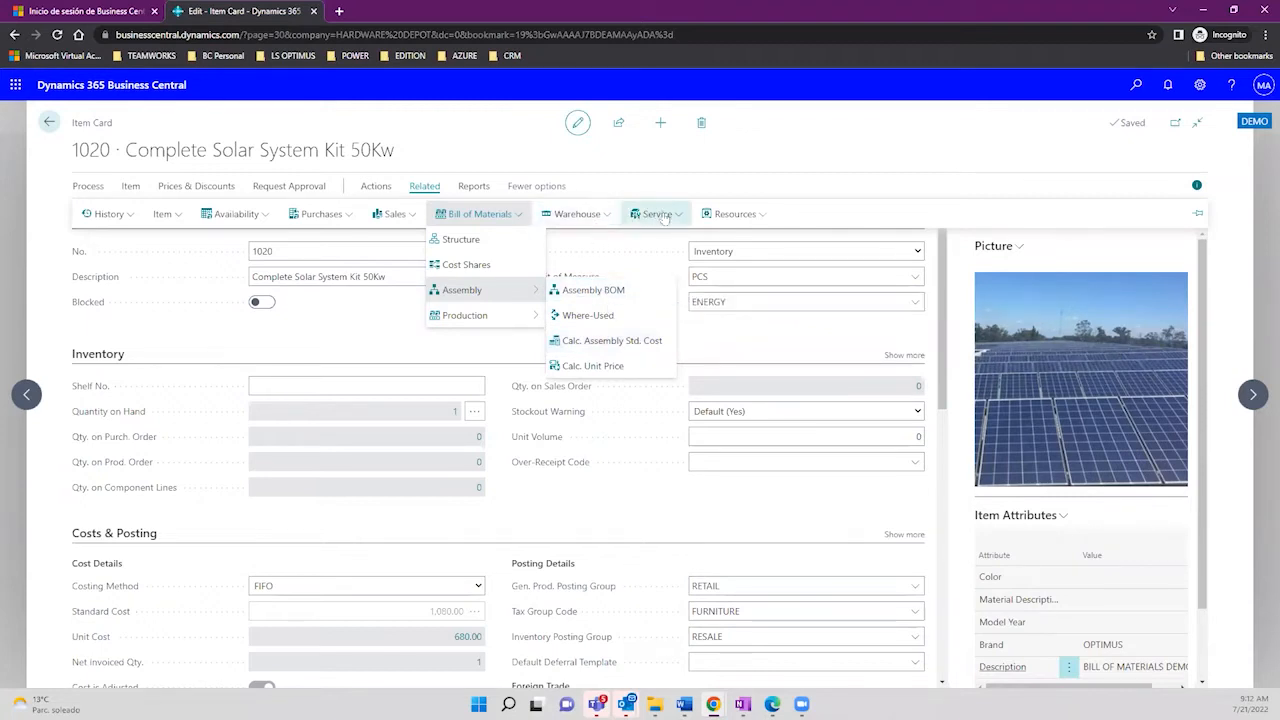
{"action": "left_click", "coordinate": [599, 293]}
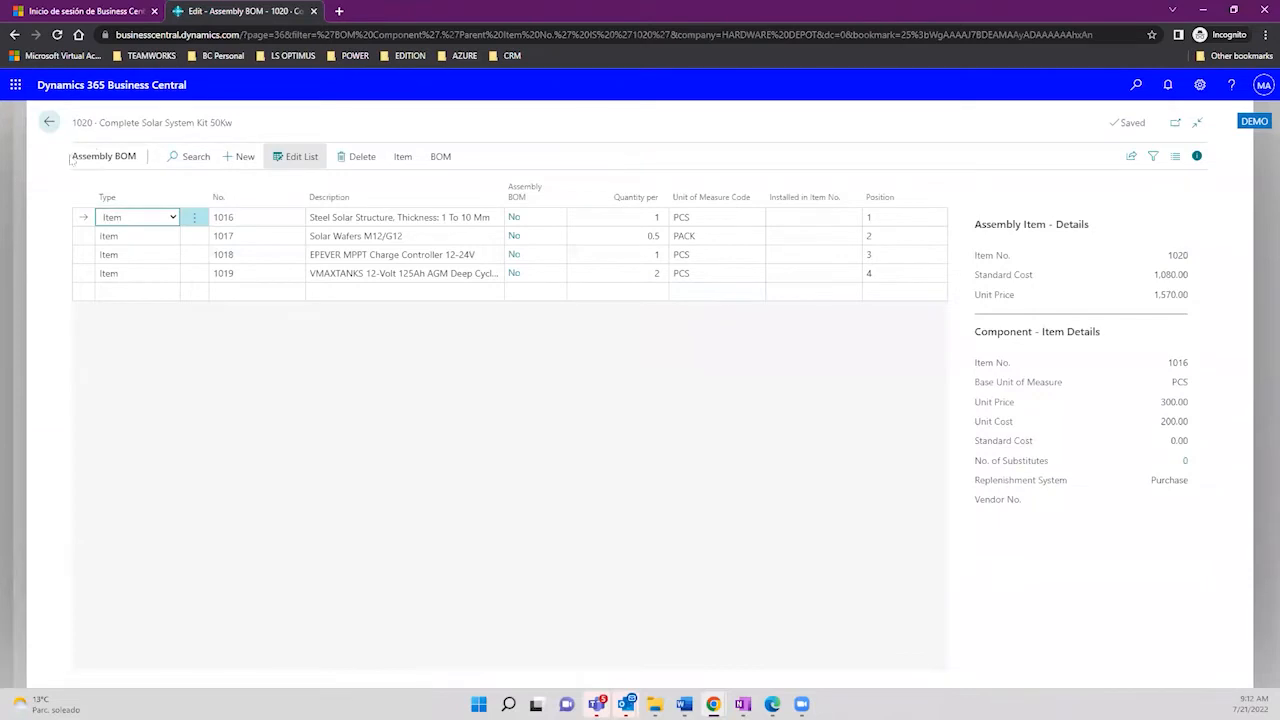
{"action": "left_click_drag", "start_coordinate": [72, 156], "coordinate": [141, 170]}
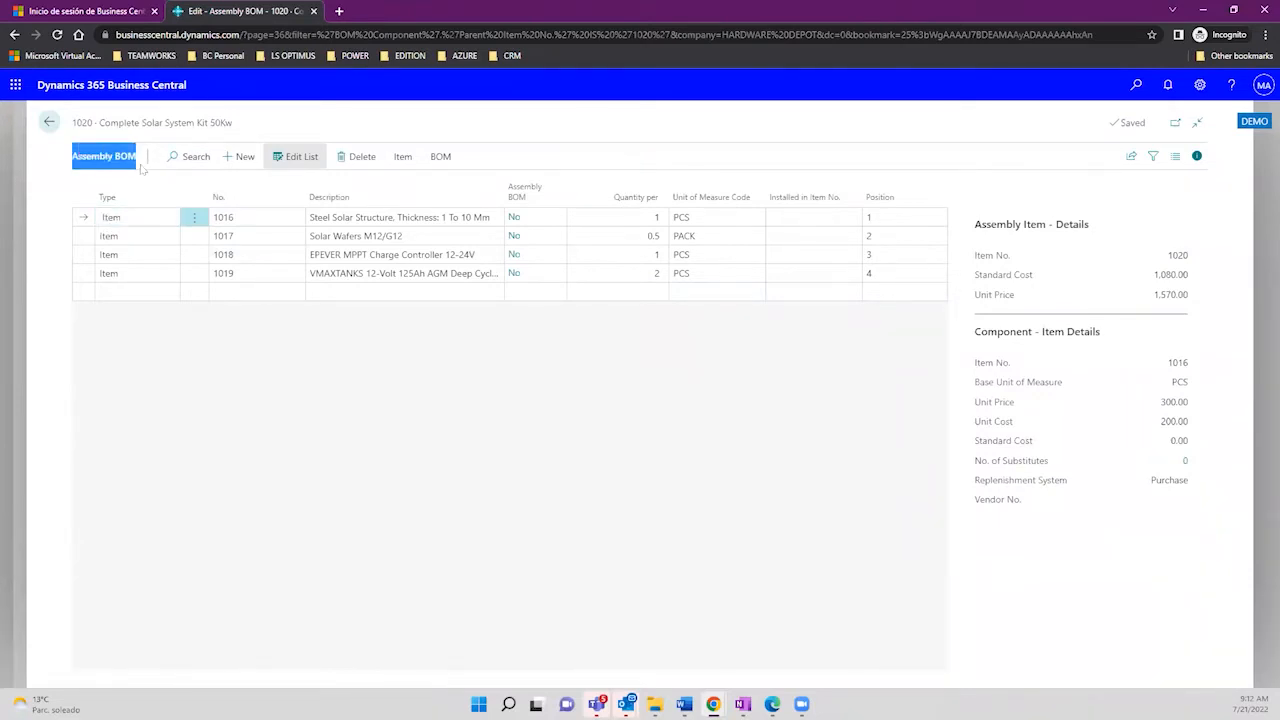
{"action": "left_click", "coordinate": [244, 219]}
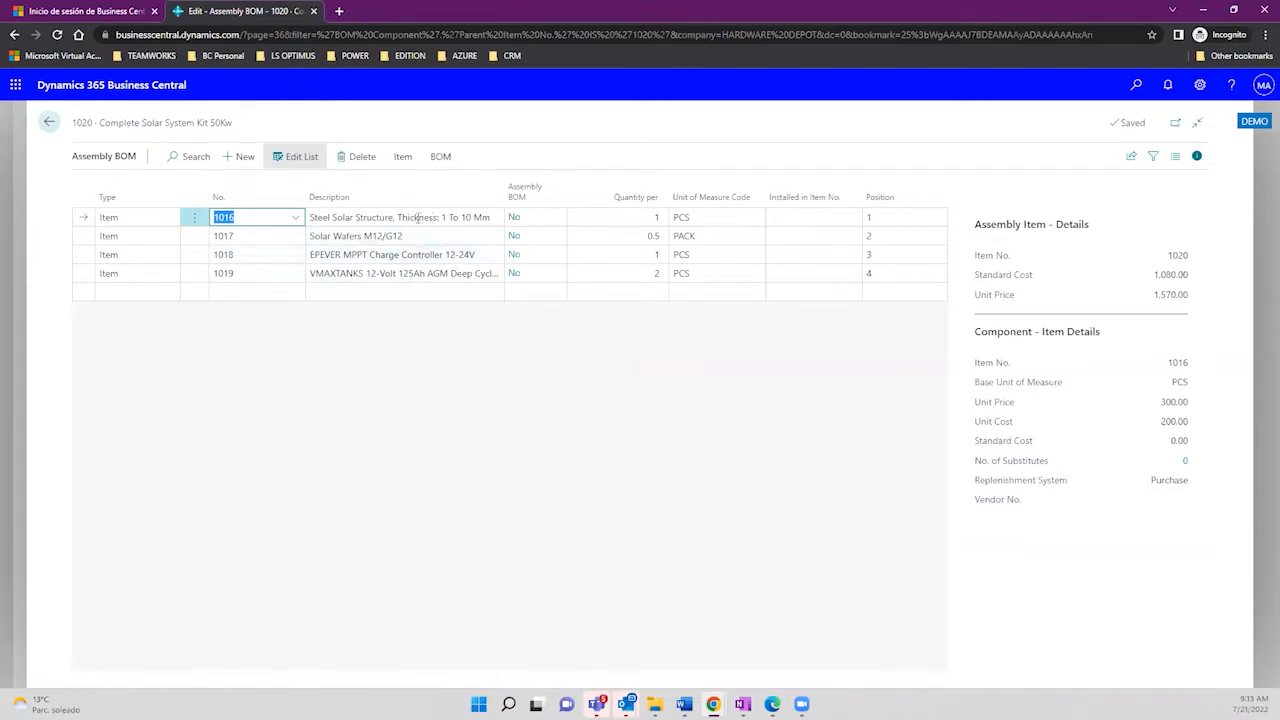
{"action": "left_click", "coordinate": [417, 217]}
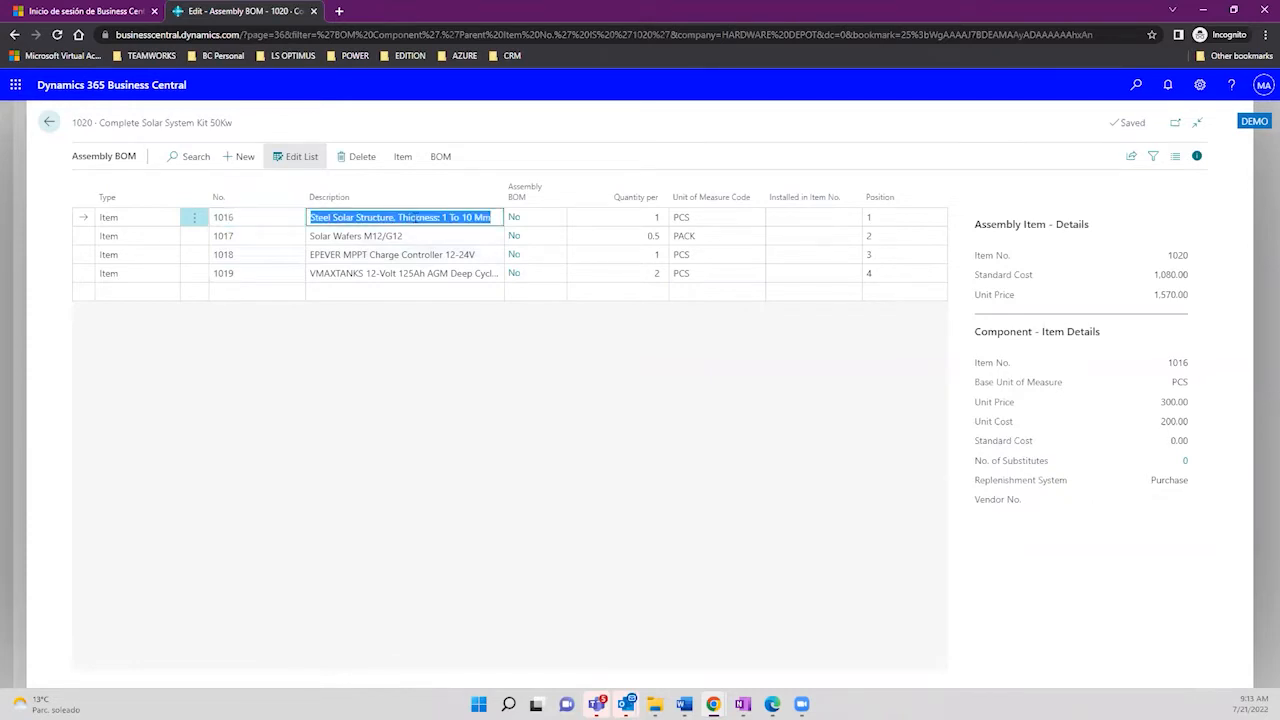
{"action": "left_click", "coordinate": [414, 232]}
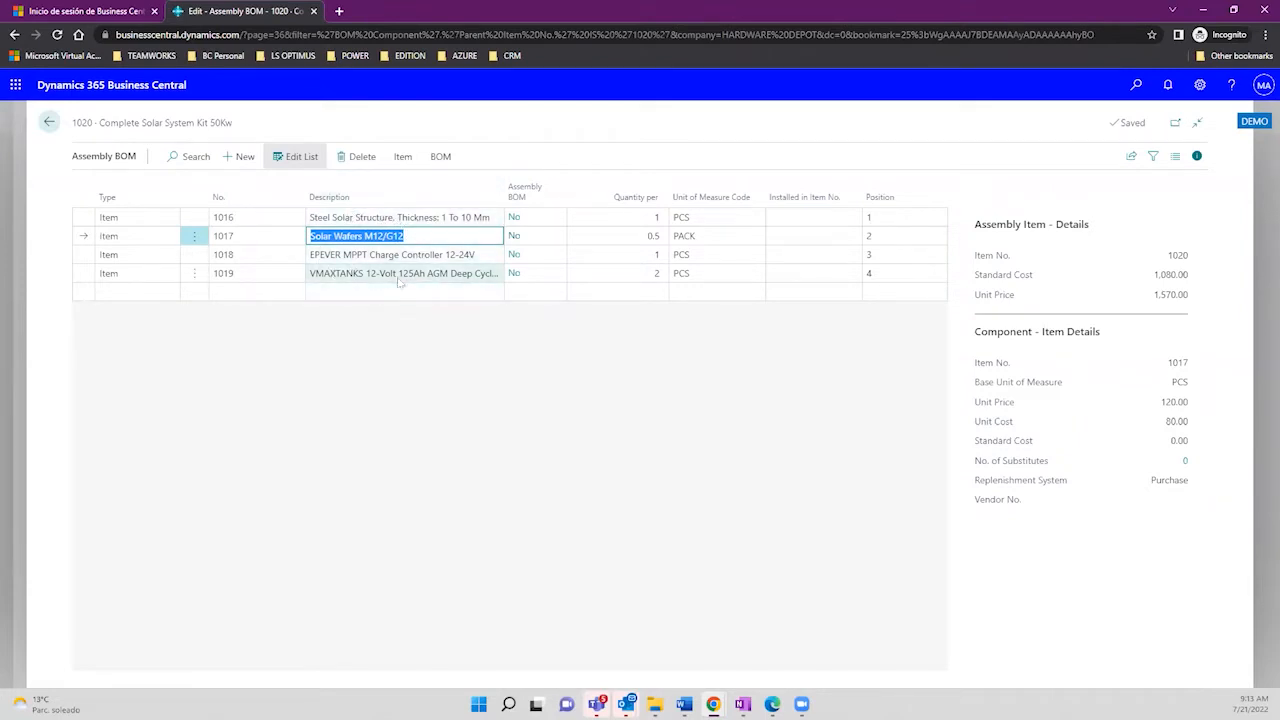
{"action": "left_click", "coordinate": [640, 218]}
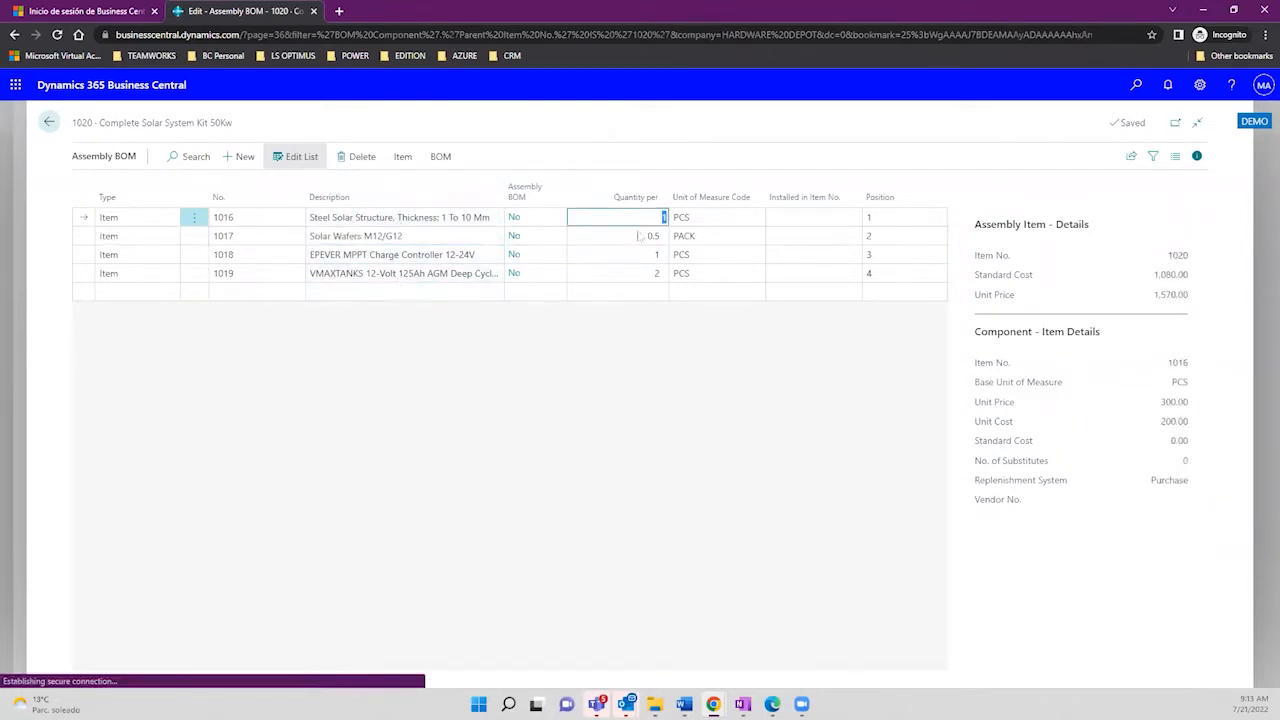
{"action": "left_click", "coordinate": [637, 237]}
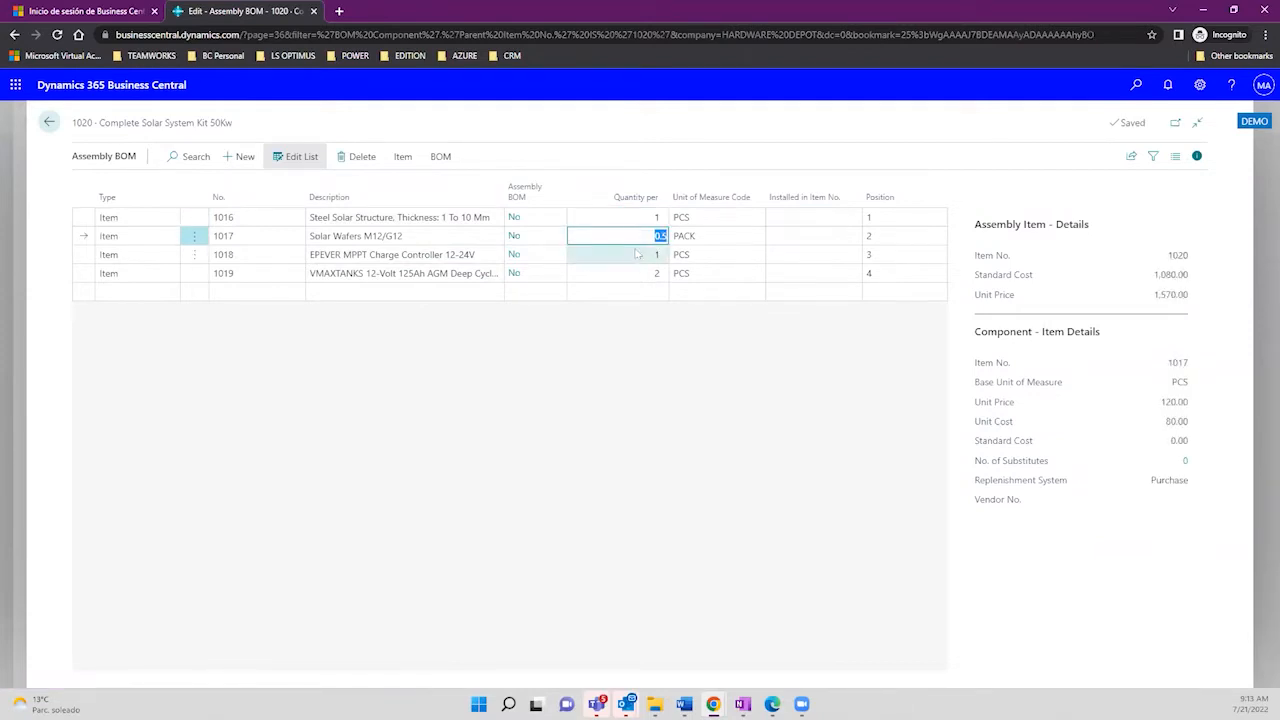
{"action": "left_click", "coordinate": [635, 255]}
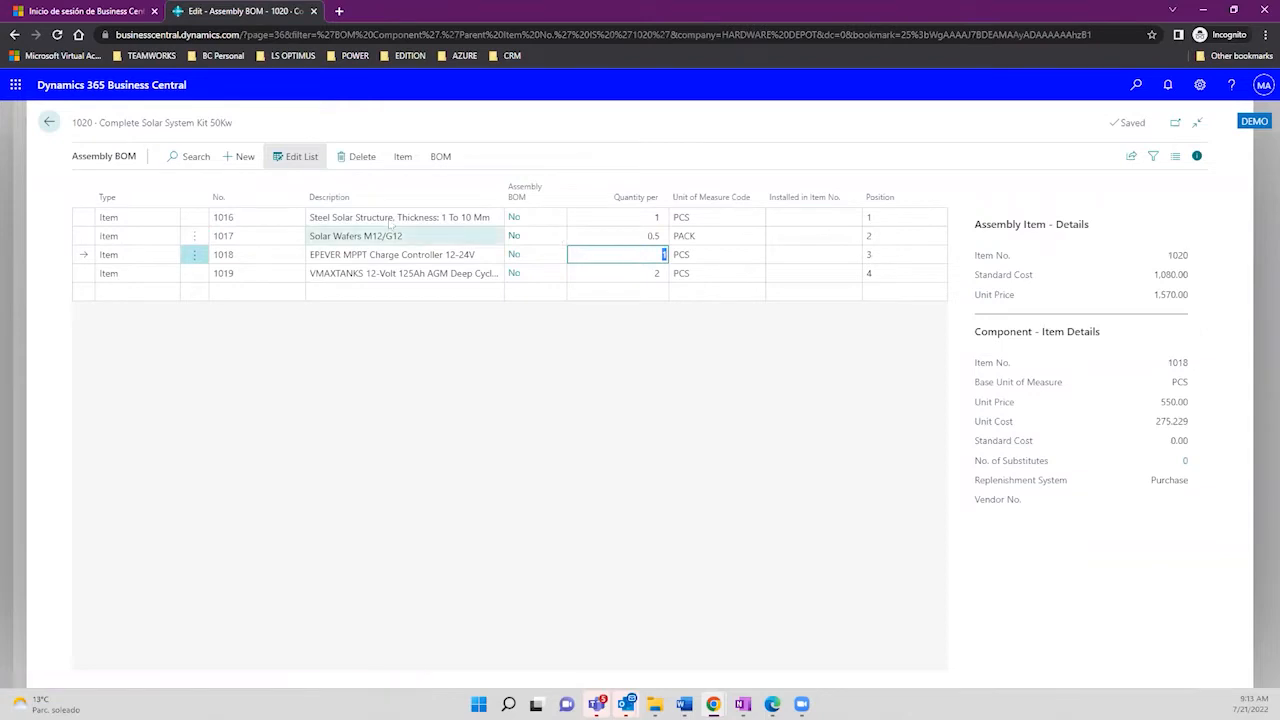
{"action": "left_click", "coordinate": [278, 216]}
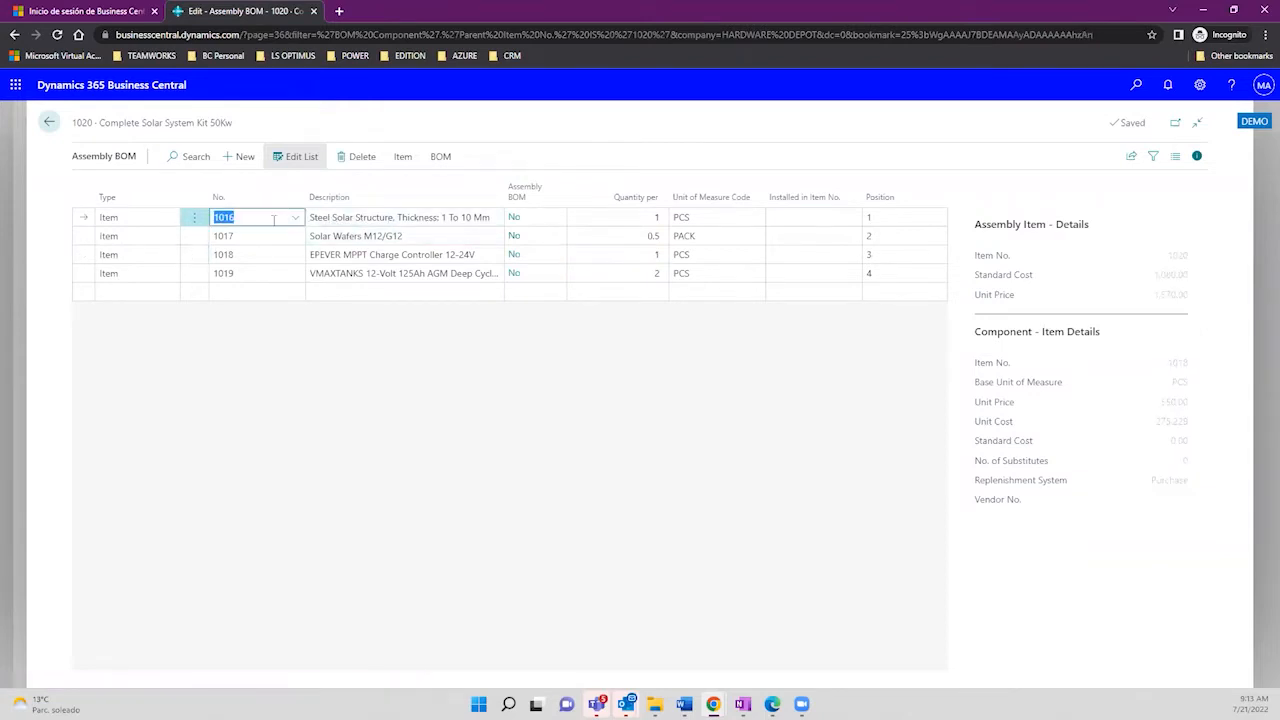
{"action": "left_click", "coordinate": [157, 220]}
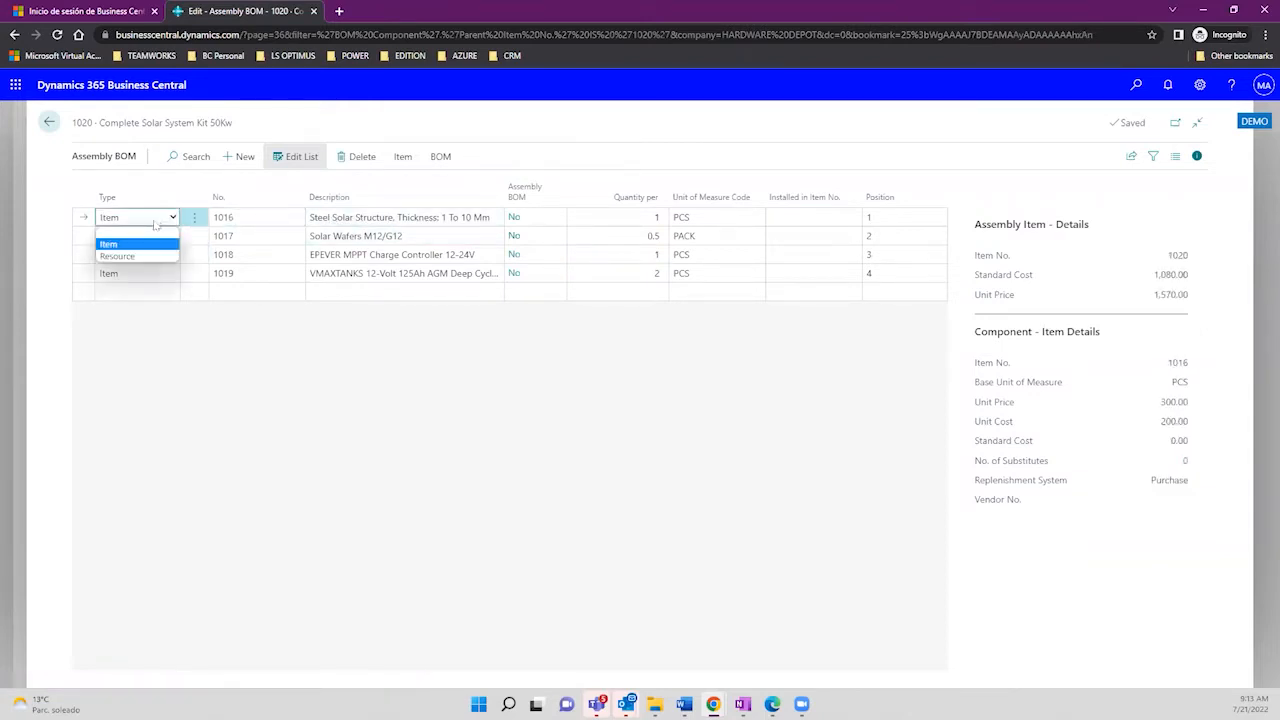
Step: Add a Resource line for the first person resource with Quantity per 0.5
{"action": "left_click", "coordinate": [144, 288]}
{"action": "left_click", "coordinate": [172, 293]}
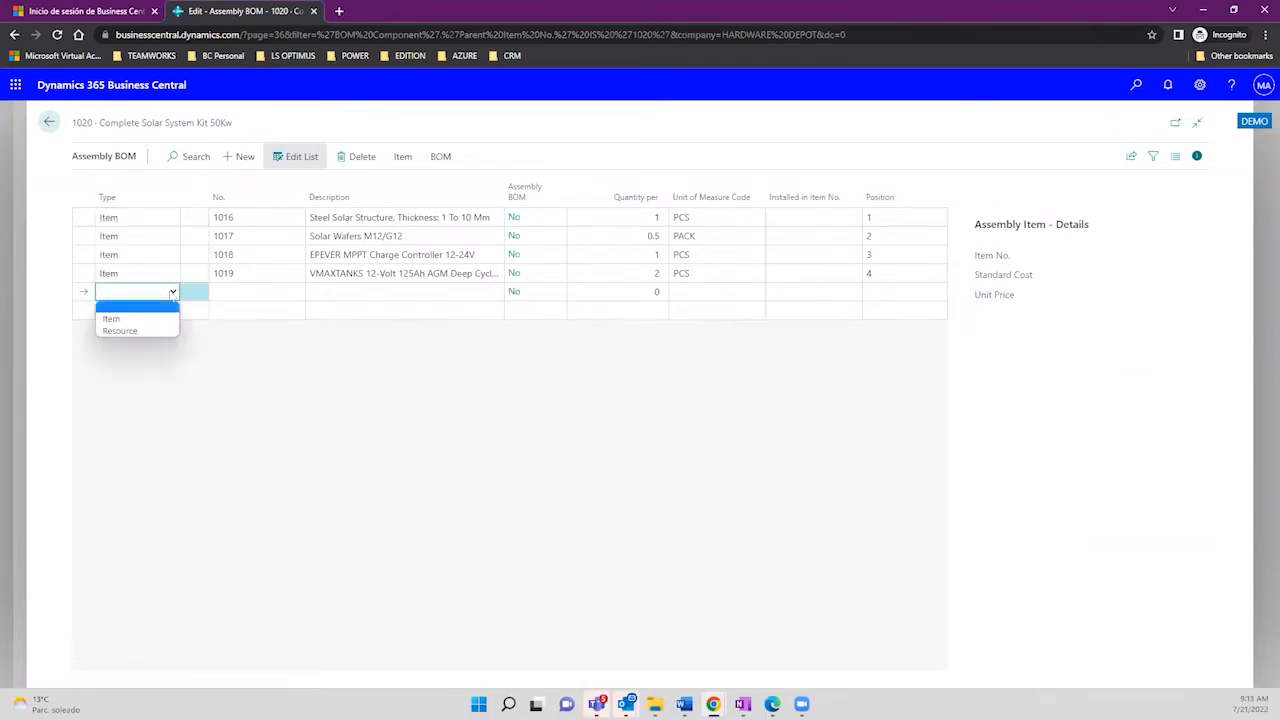
{"action": "left_click", "coordinate": [158, 330]}
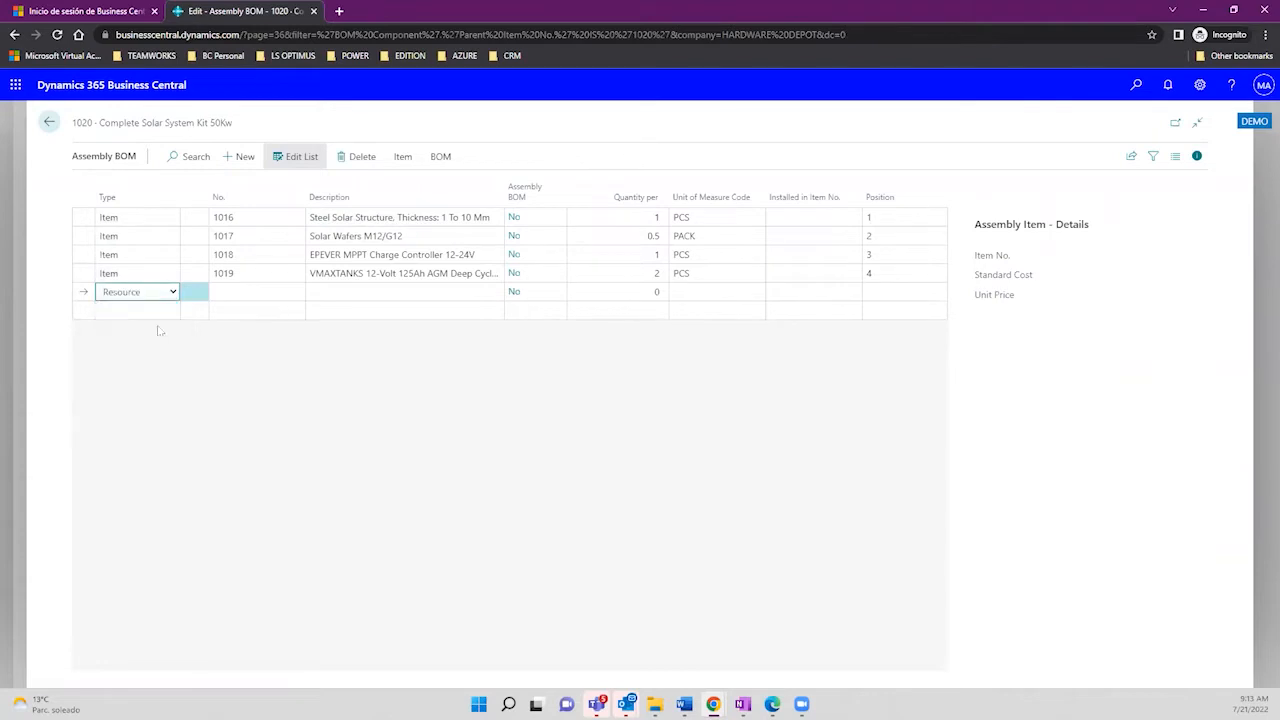
{"action": "left_click", "coordinate": [240, 291]}
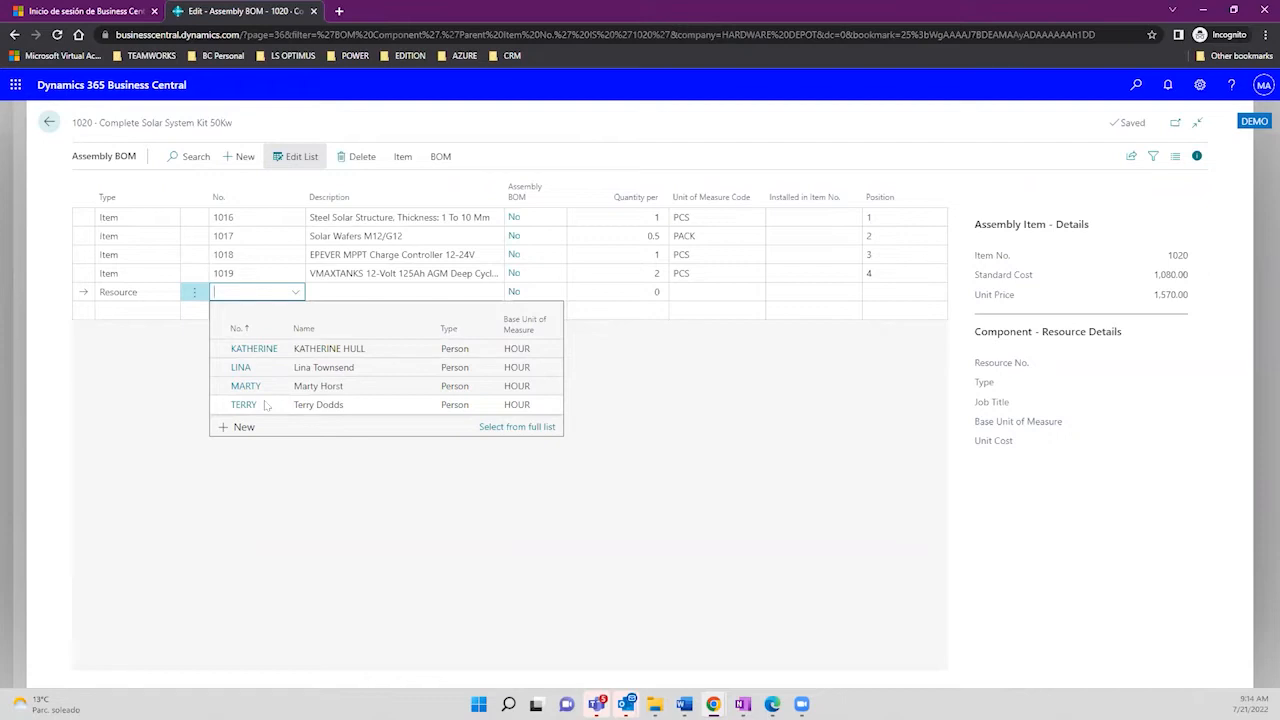
{"action": "left_click", "coordinate": [326, 352]}
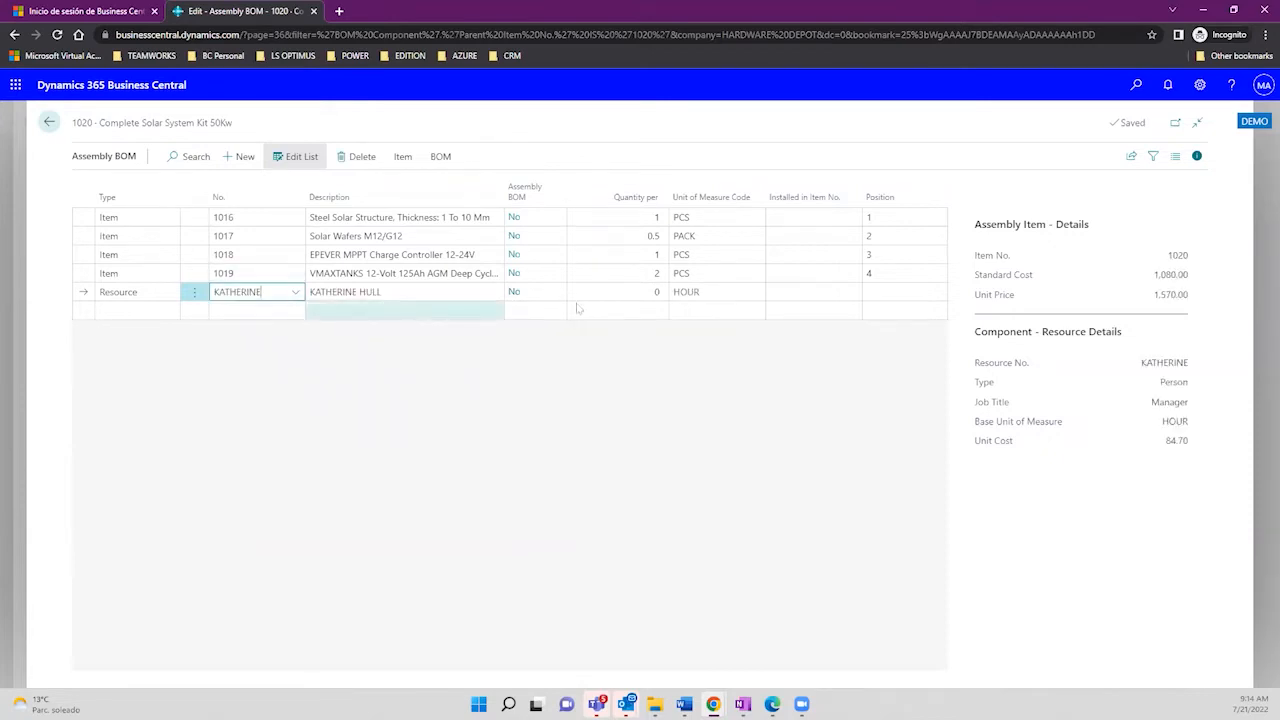
{"action": "left_click", "coordinate": [611, 290]}
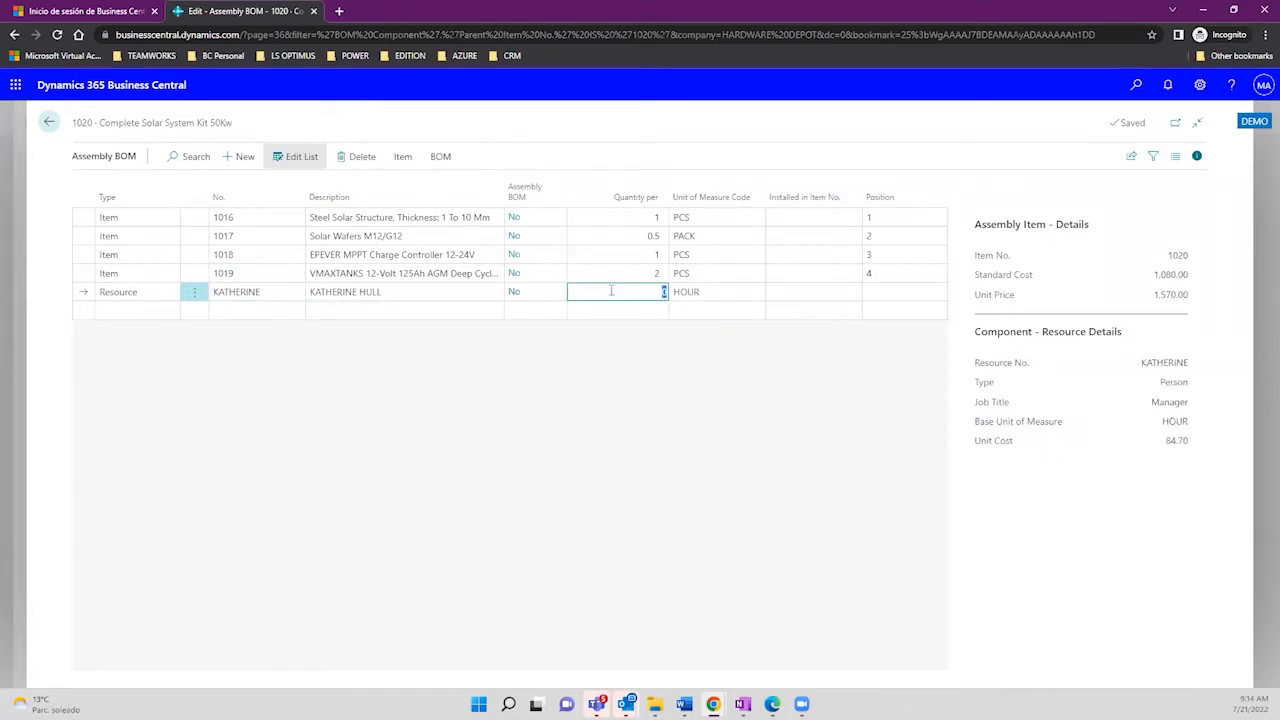
{"action": "type", "text": ".5"}
{"action": "key", "text": "Tab"}
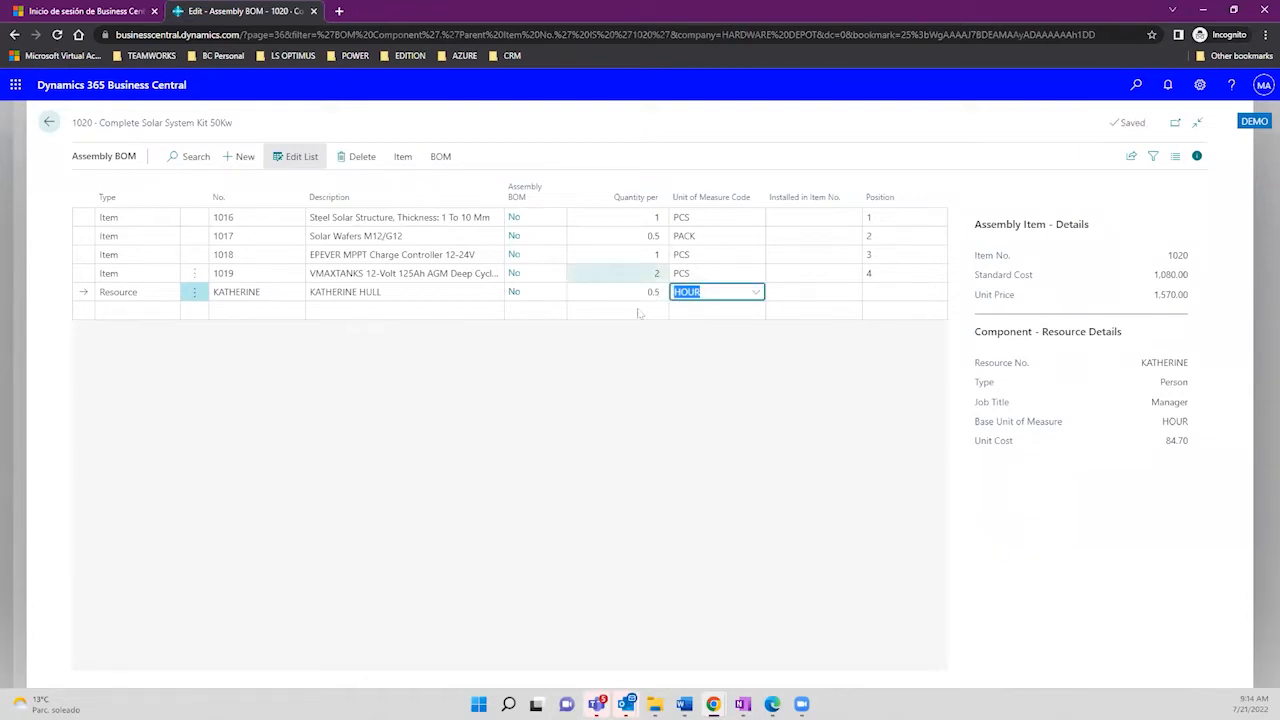
{"action": "left_click", "coordinate": [645, 292]}
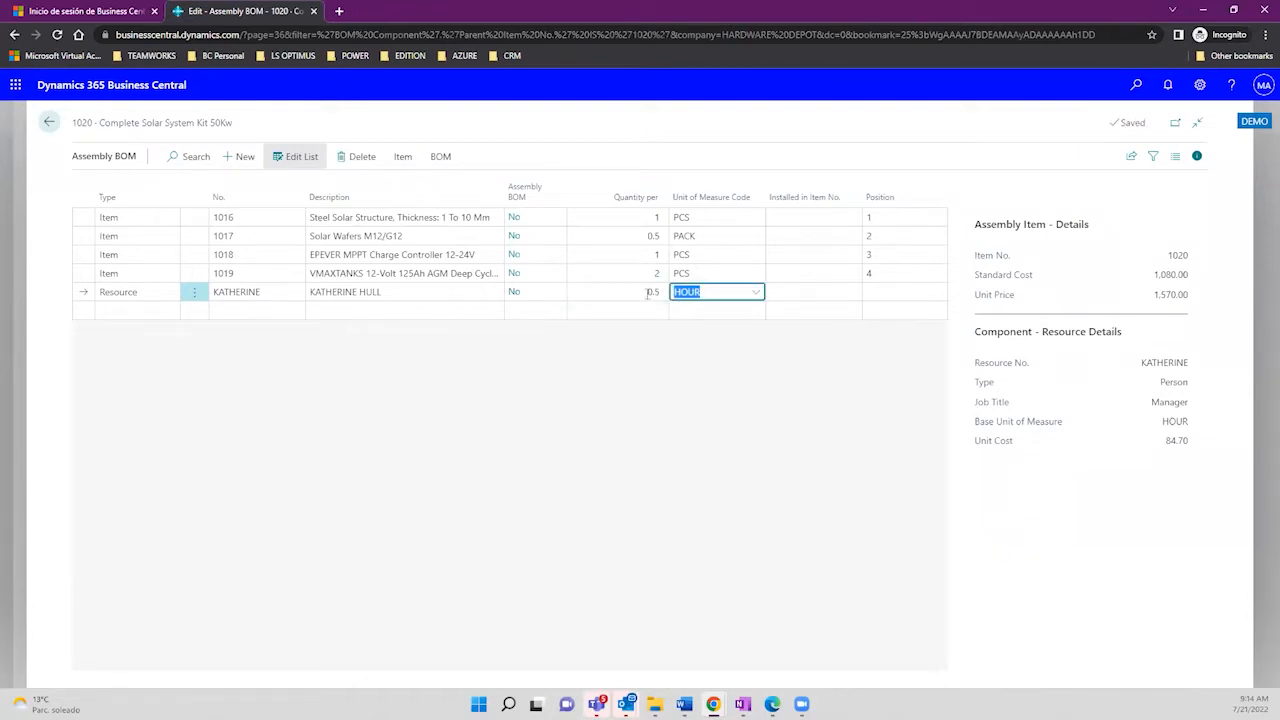
Step: Choose New from the resource line's Unit of Measure Code list
{"action": "left_click", "coordinate": [708, 291]}
{"action": "left_click", "coordinate": [754, 293]}
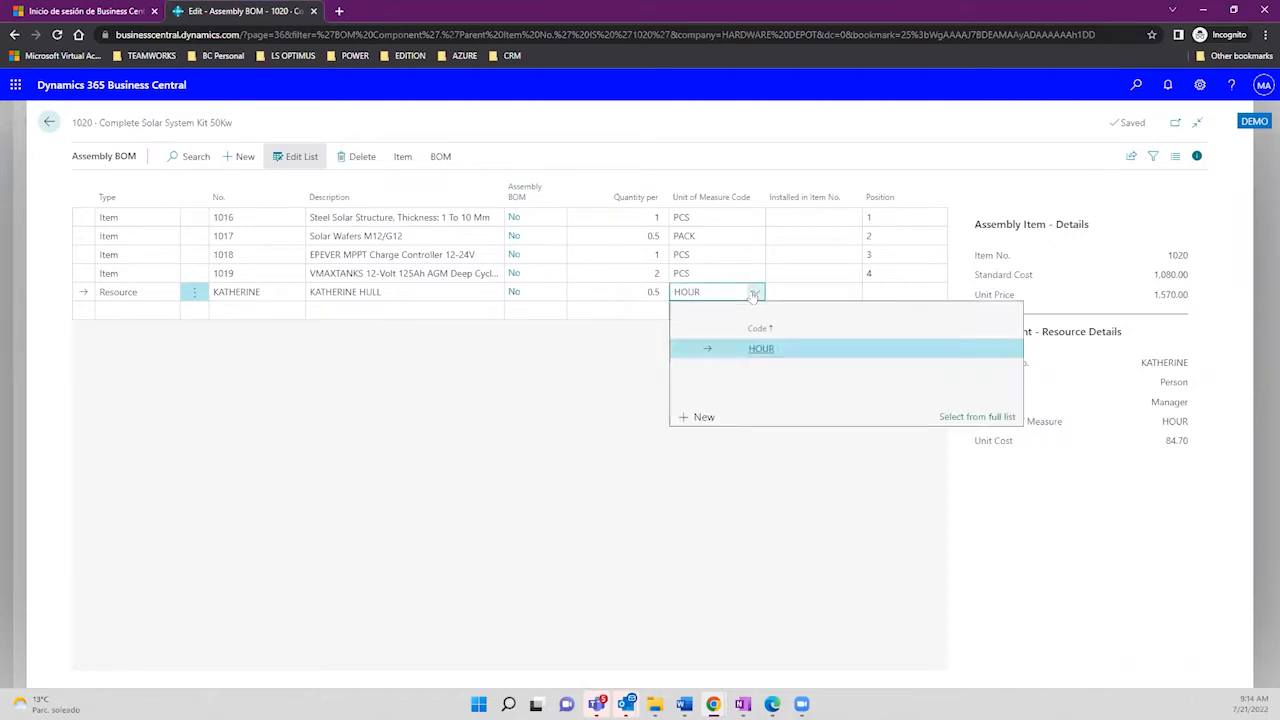
{"action": "left_click", "coordinate": [704, 418]}
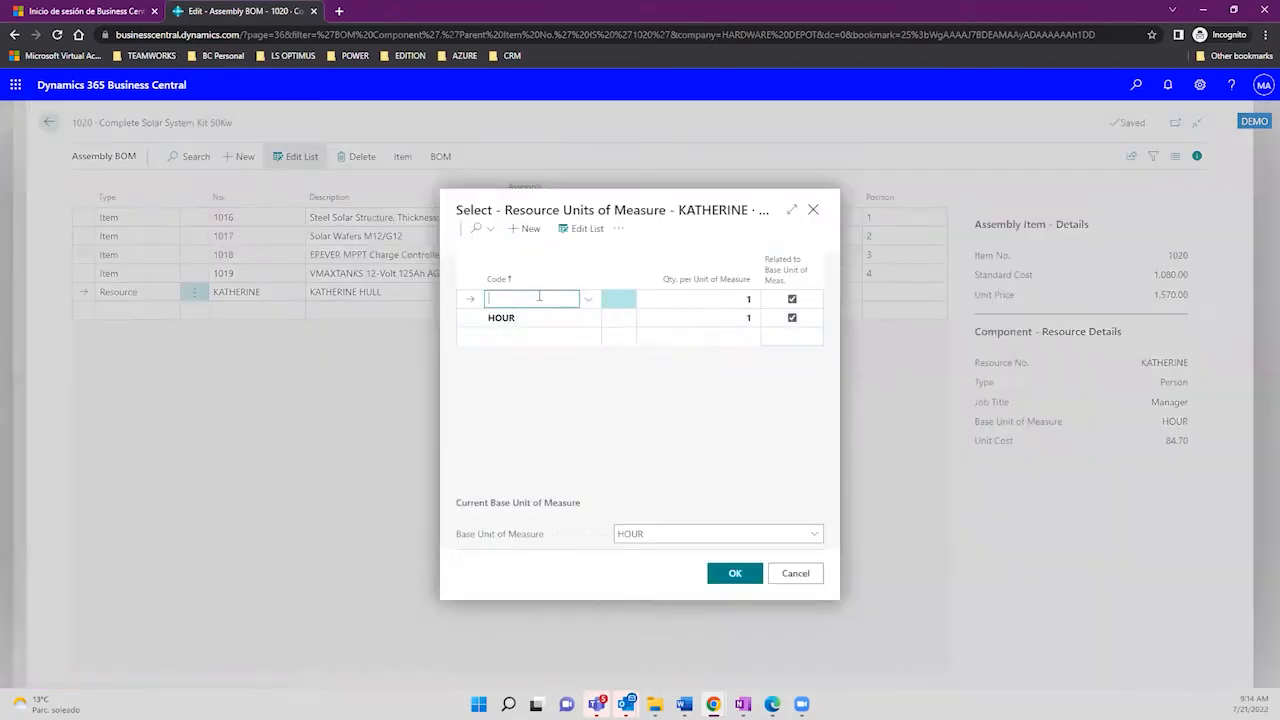
Step: Add unit code MIN to the resource's units of measure and start entering its quantity
{"action": "type", "text": "MIN"}
{"action": "left_click", "coordinate": [679, 299]}
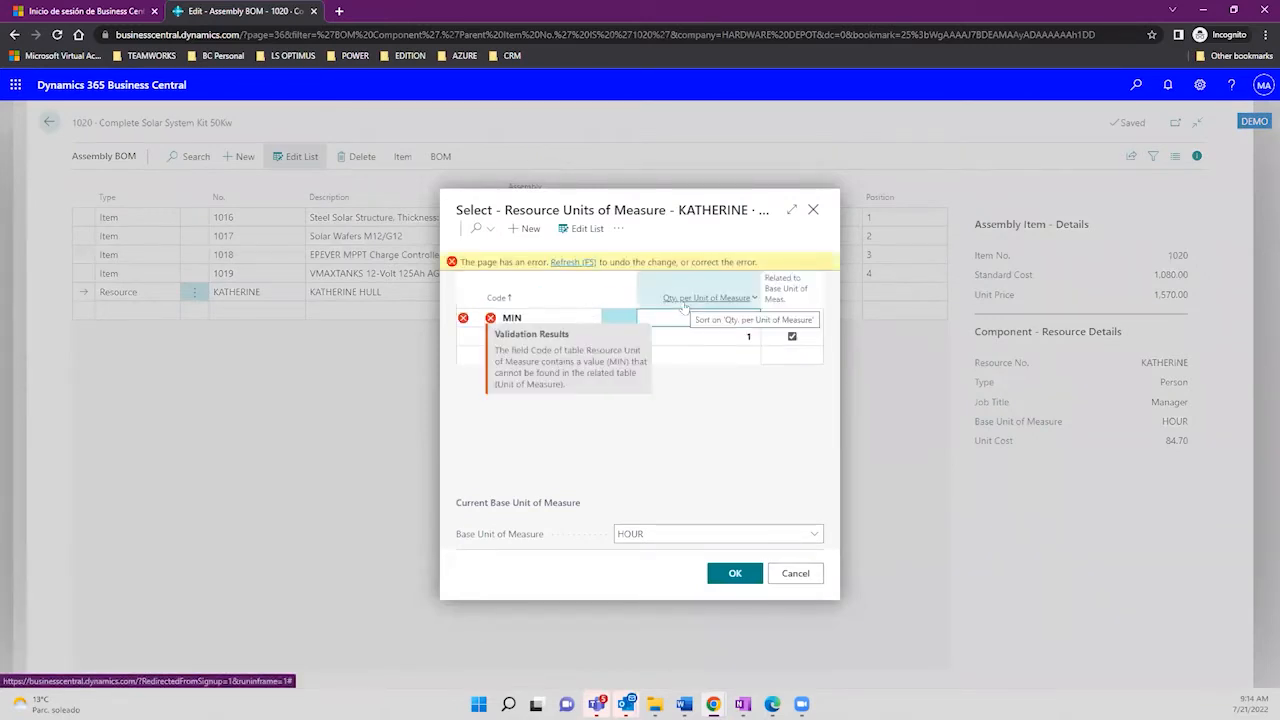
{"action": "left_click", "coordinate": [528, 318]}
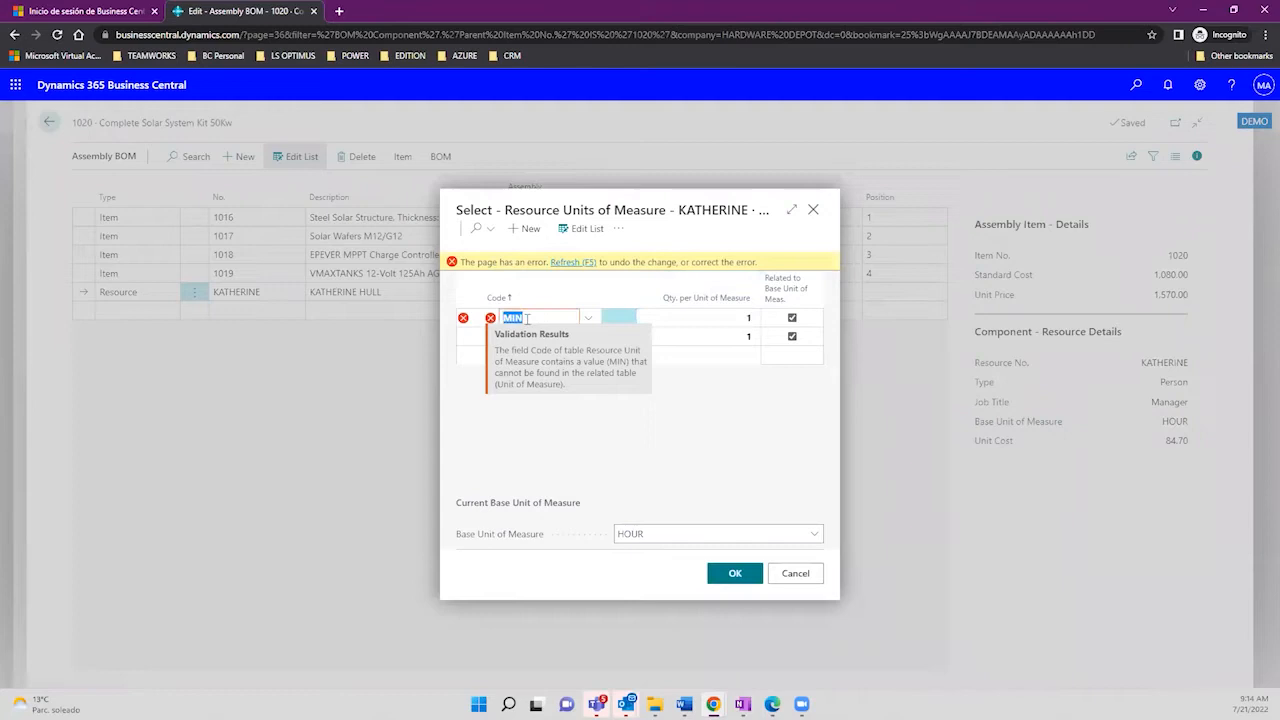
{"action": "left_click", "coordinate": [702, 318]}
{"action": "type", "text": "6"}
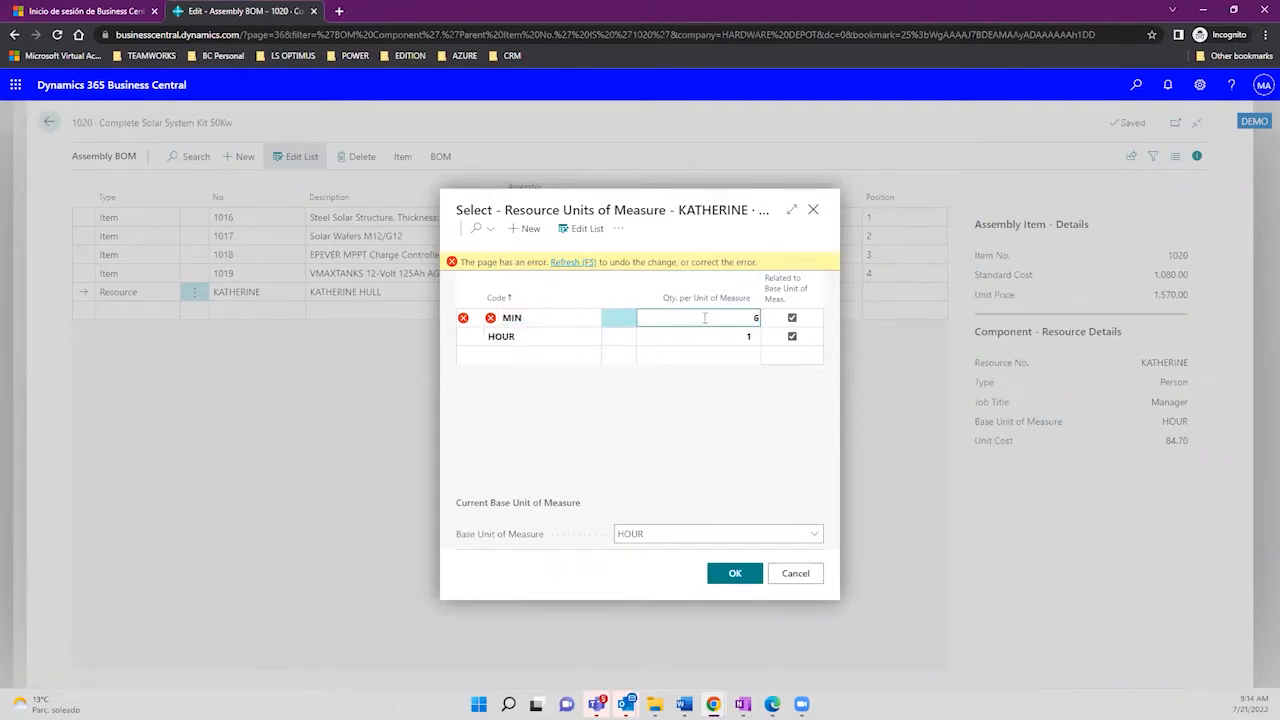
{"action": "type", "text": "0"}
{"action": "key", "text": "BackSpace"}
{"action": "key", "text": "BackSpace"}
{"action": "type", "text": "60"}
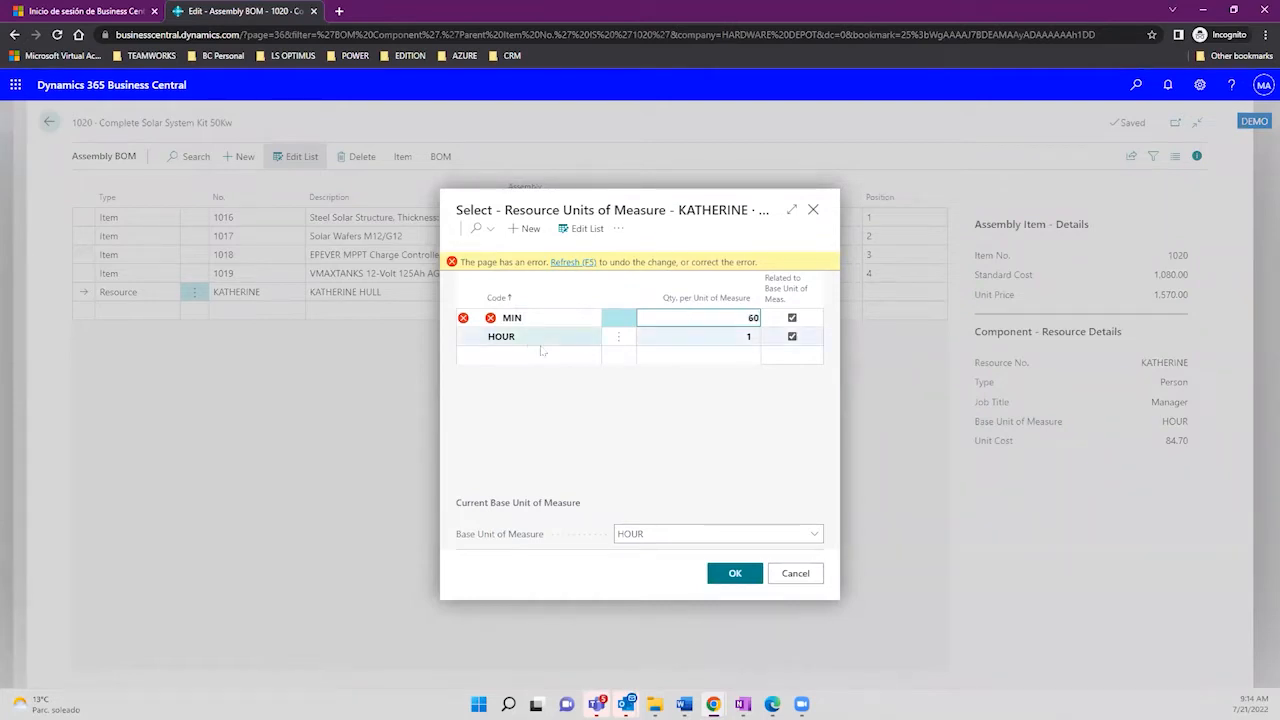
{"action": "left_click", "coordinate": [706, 340]}
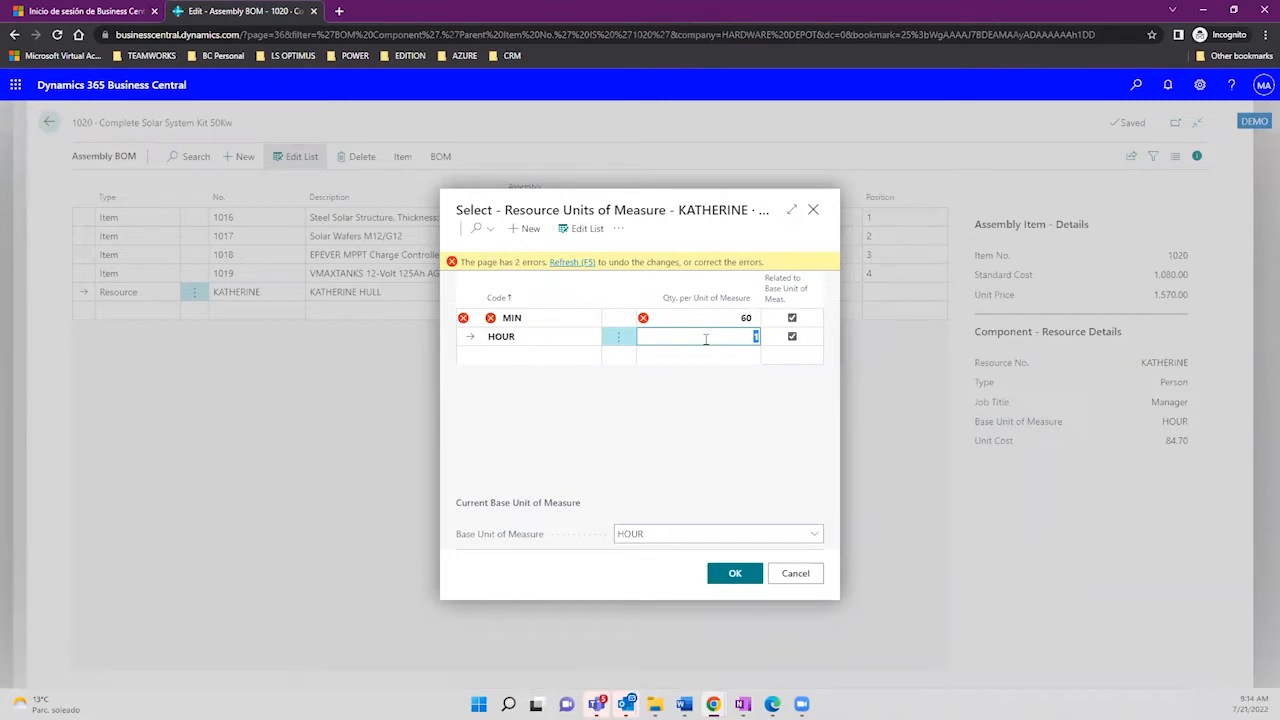
{"action": "type", "text": "60"}
{"action": "left_click", "coordinate": [728, 318]}
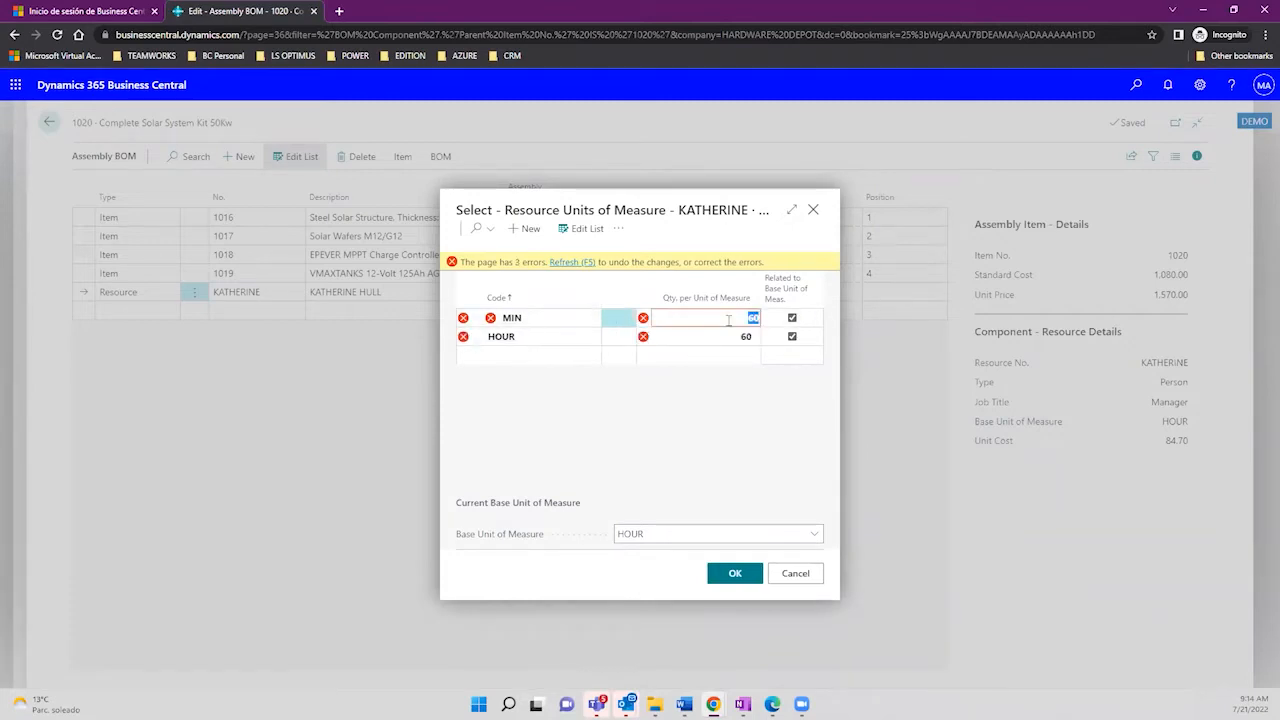
{"action": "type", "text": "1"}
{"action": "key", "text": "Tab"}
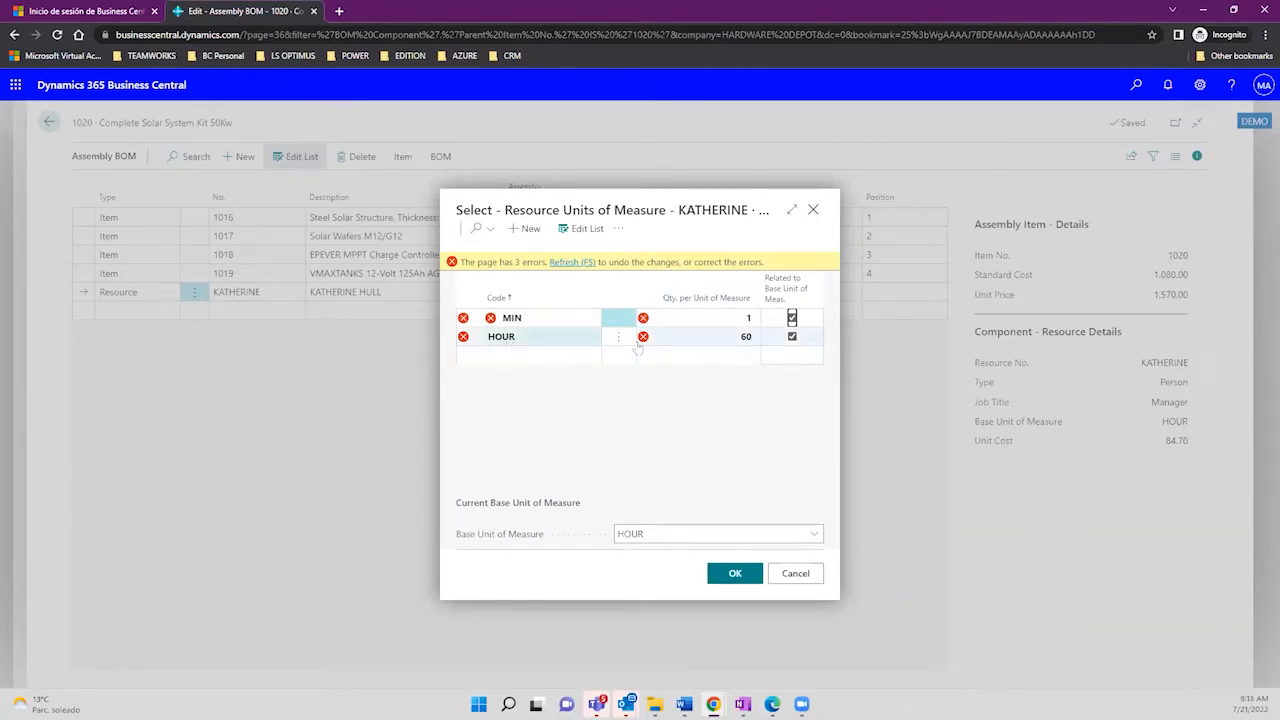
Step: Set HOUR to 1 and MIN to 60 per unit, then close the units window
{"action": "left_click", "coordinate": [719, 342]}
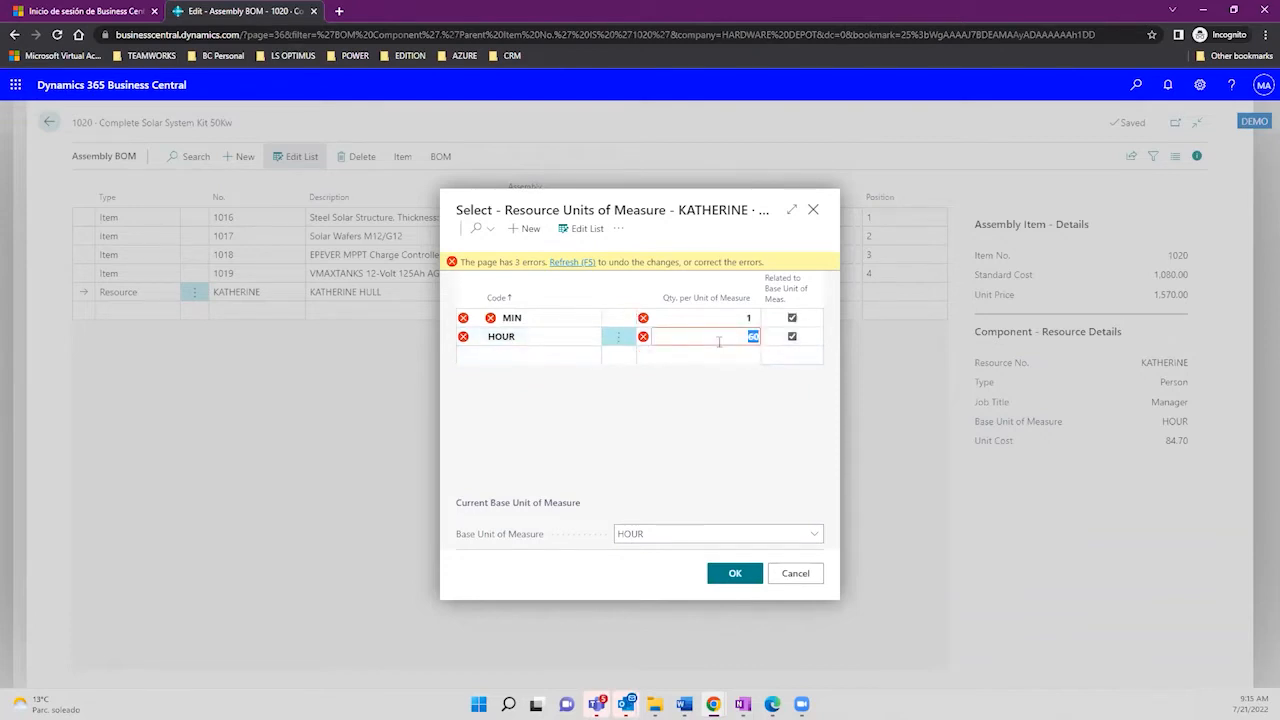
{"action": "type", "text": "1"}
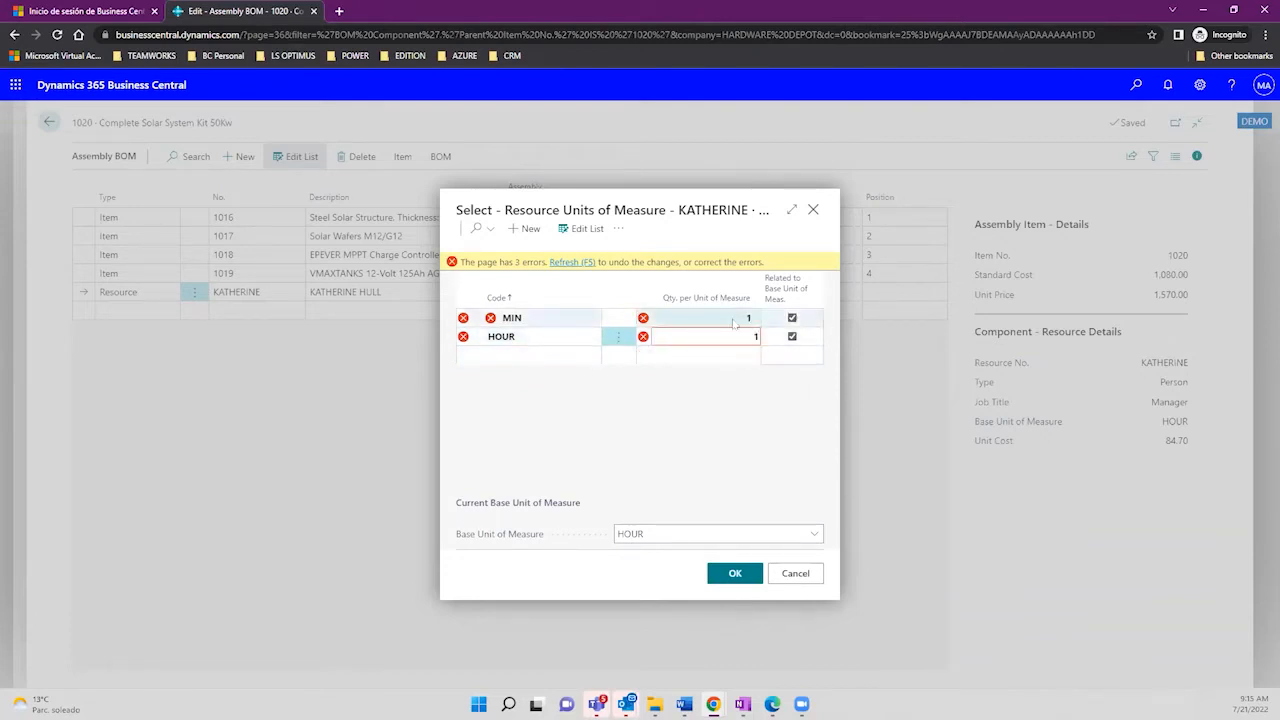
{"action": "left_click", "coordinate": [734, 323]}
{"action": "type", "text": "60"}
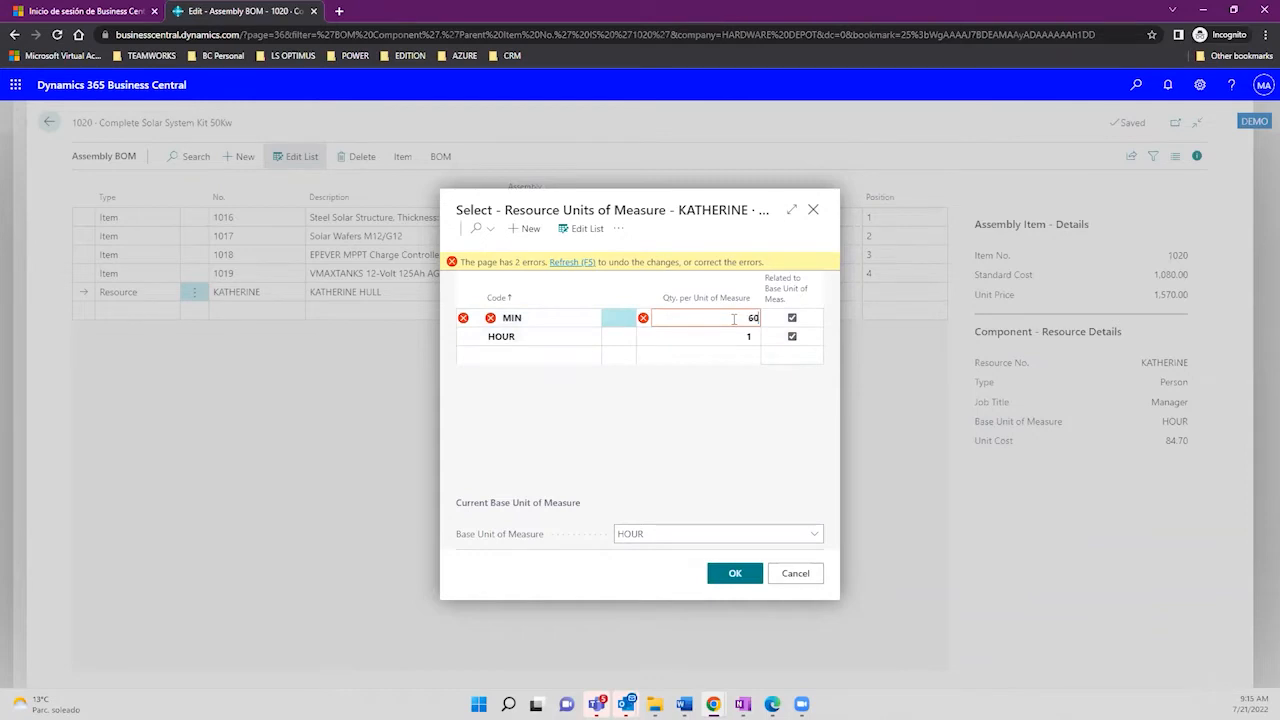
{"action": "left_click", "coordinate": [707, 425]}
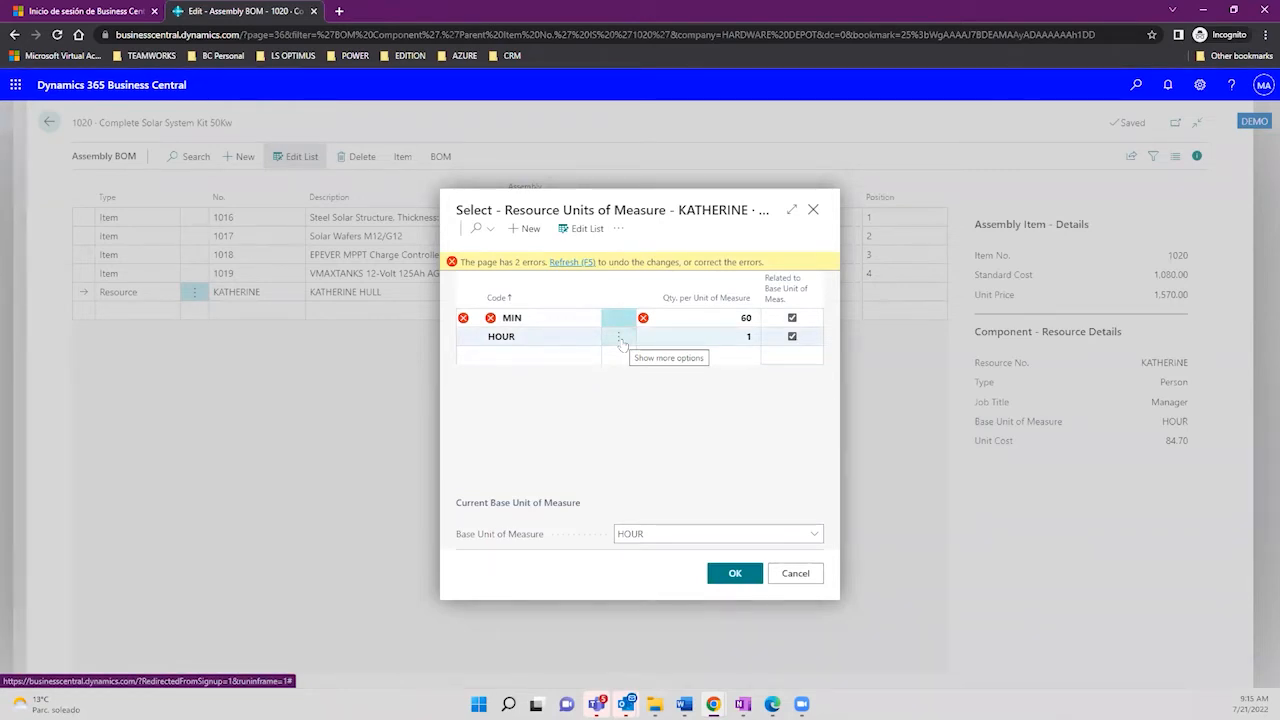
{"action": "left_click", "coordinate": [813, 210]}
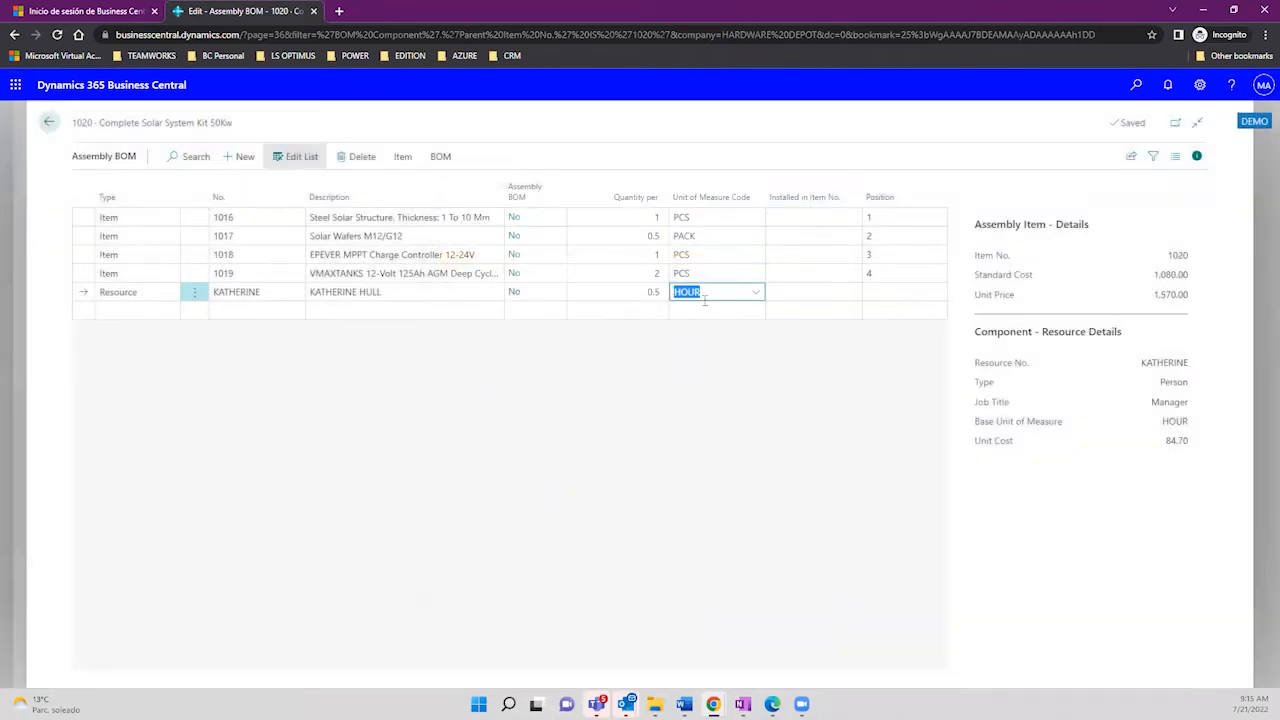
Step: Review the resource line's Quantity per 0.5 and HOUR unit of measure
{"action": "key", "text": "shift+Tab"}
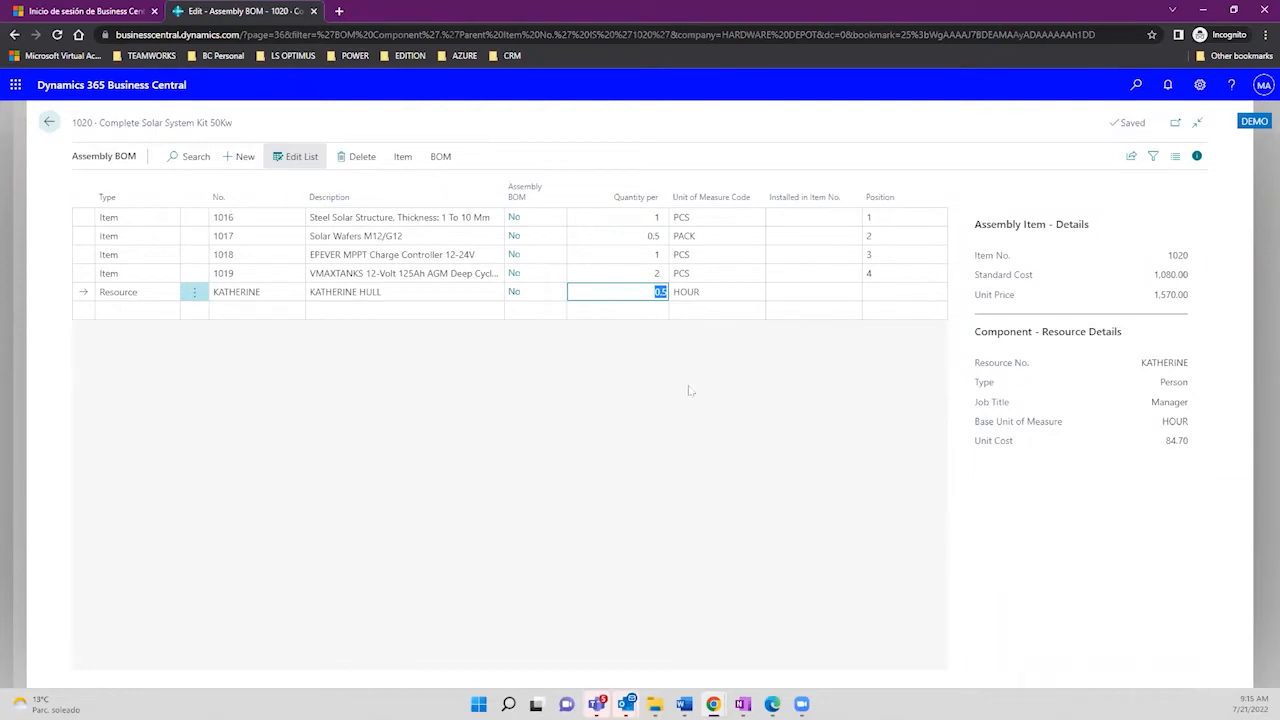
{"action": "left_click", "coordinate": [692, 382]}
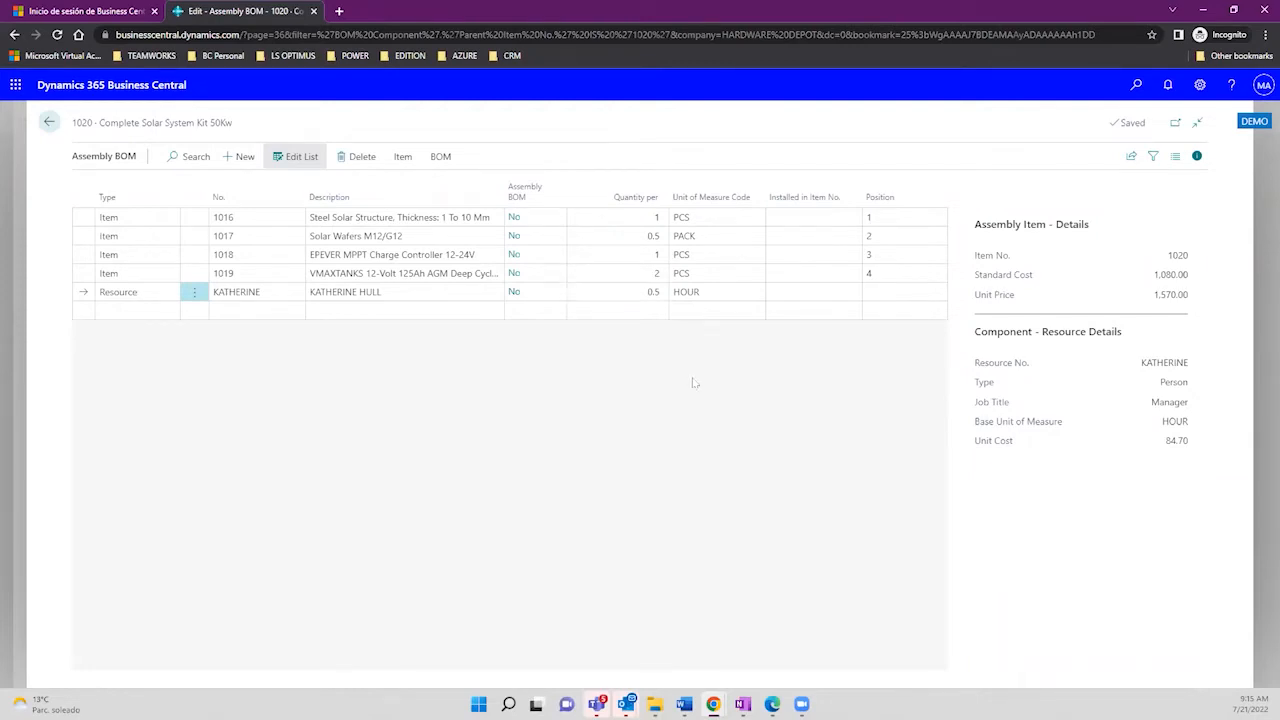
{"action": "left_click", "coordinate": [641, 294]}
{"action": "left_click", "coordinate": [714, 289]}
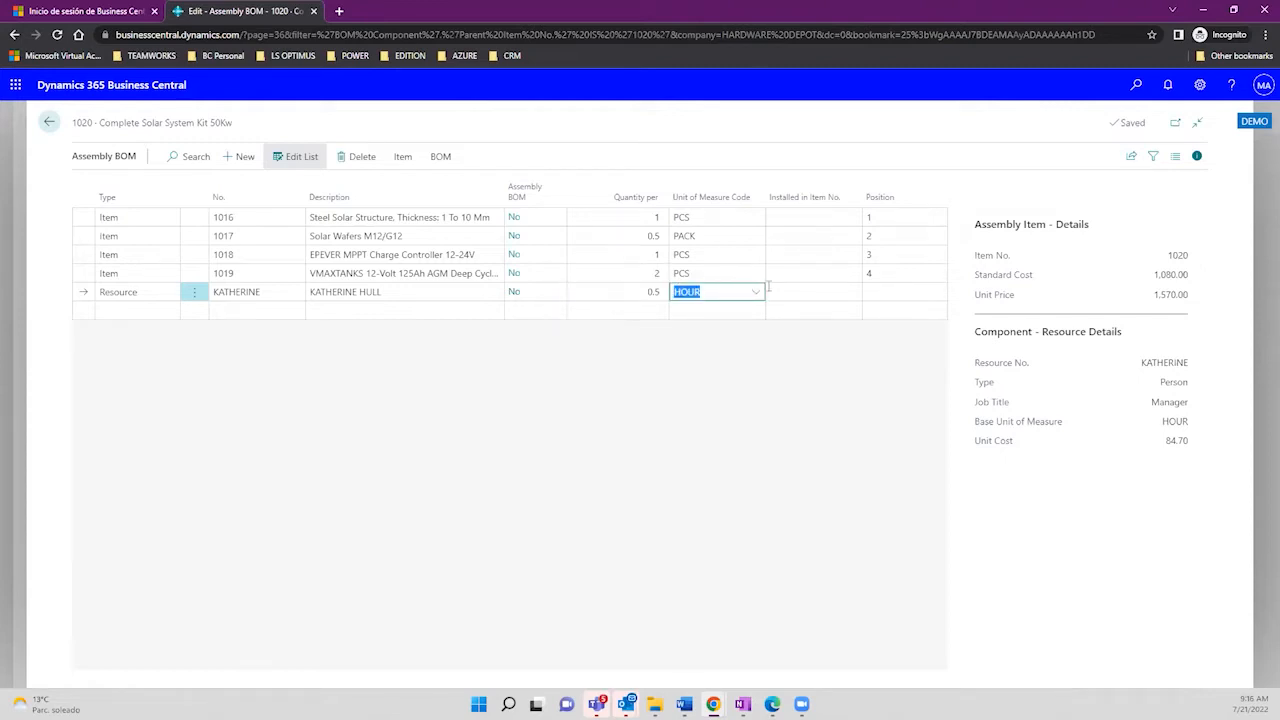
{"action": "left_click", "coordinate": [872, 290]}
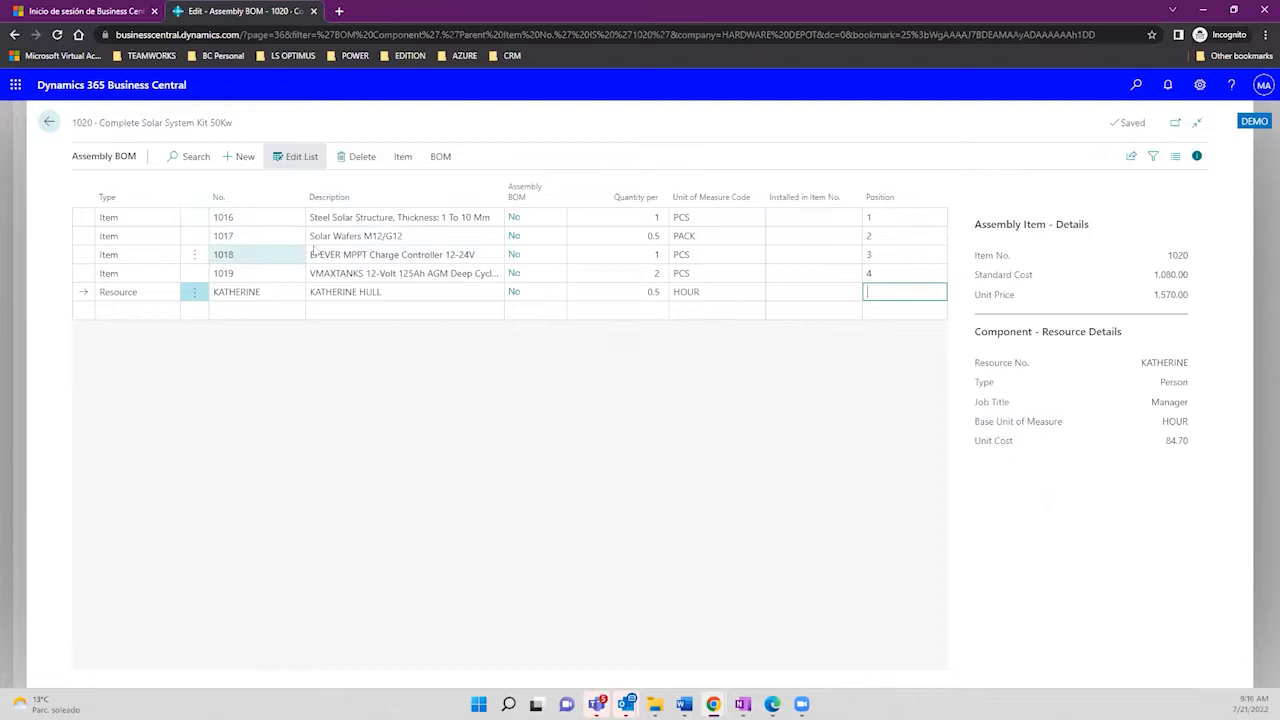
Step: Keep the line type as Resource and open the resource No. lookup
{"action": "left_click", "coordinate": [250, 291]}
{"action": "left_click", "coordinate": [150, 294]}
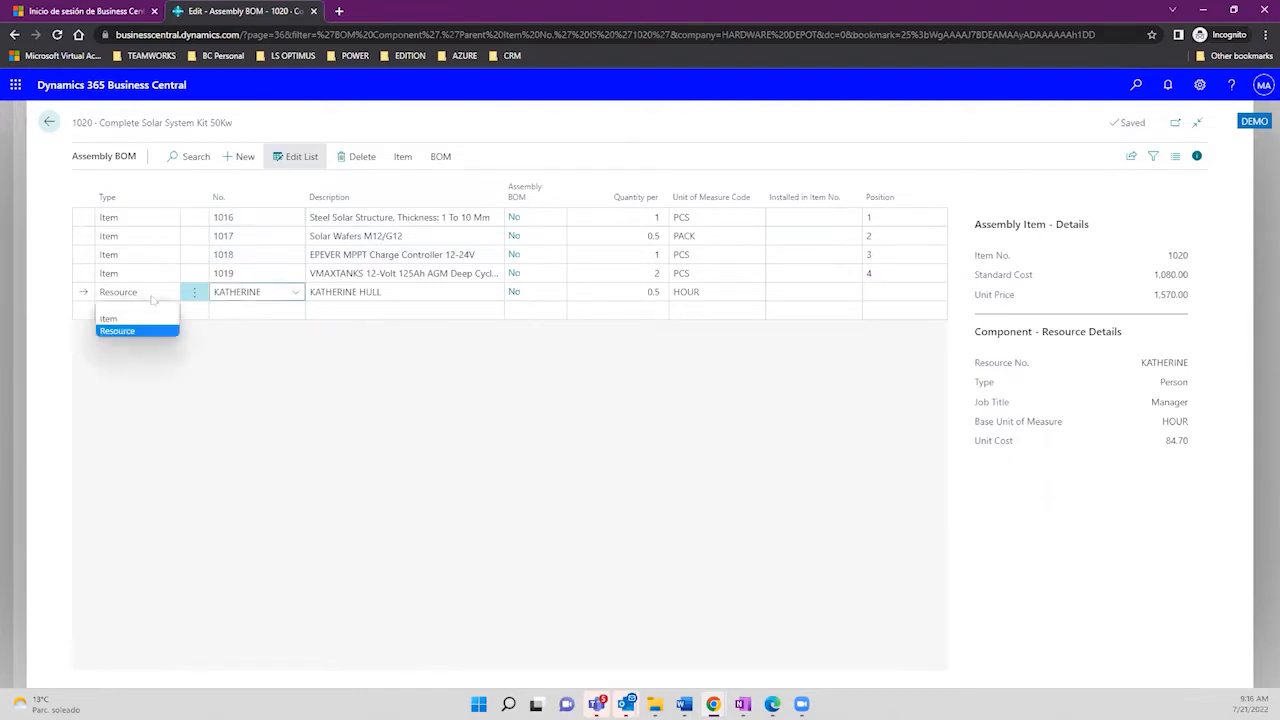
{"action": "left_click", "coordinate": [270, 291]}
{"action": "left_click", "coordinate": [295, 293]}
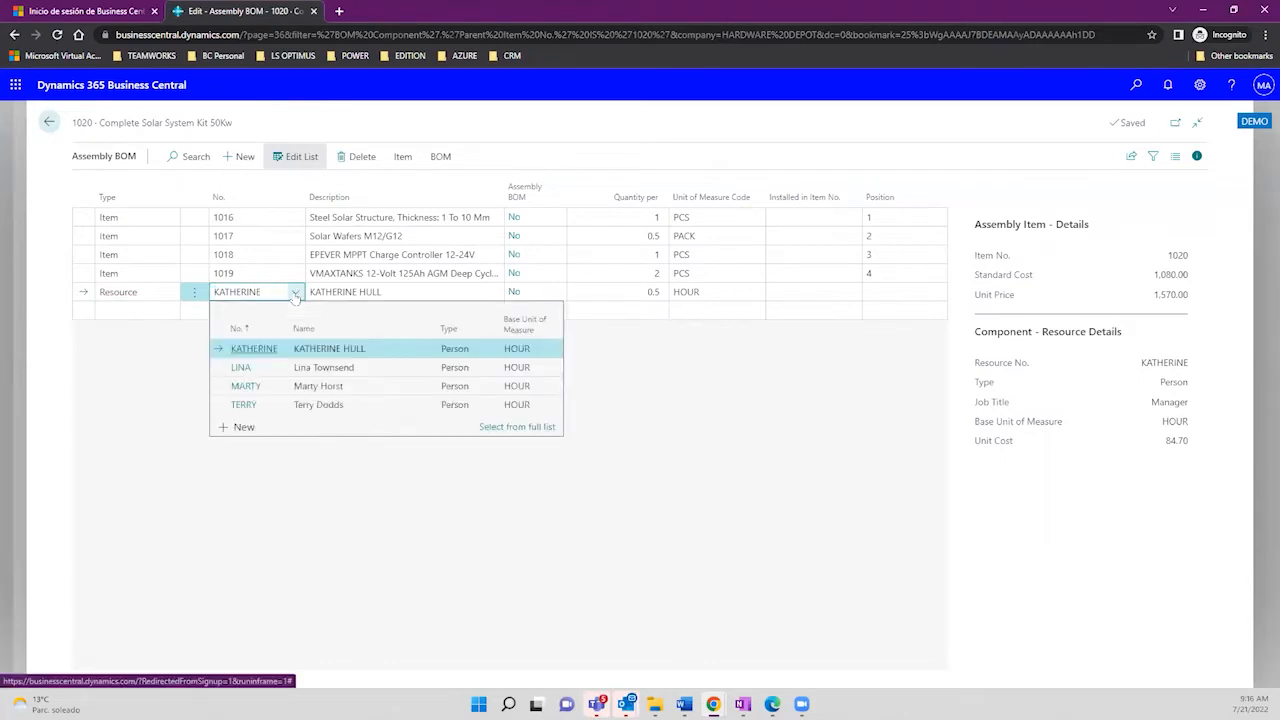
Step: Open the chosen person resource's card from the full resource list
{"action": "left_click", "coordinate": [503, 428]}
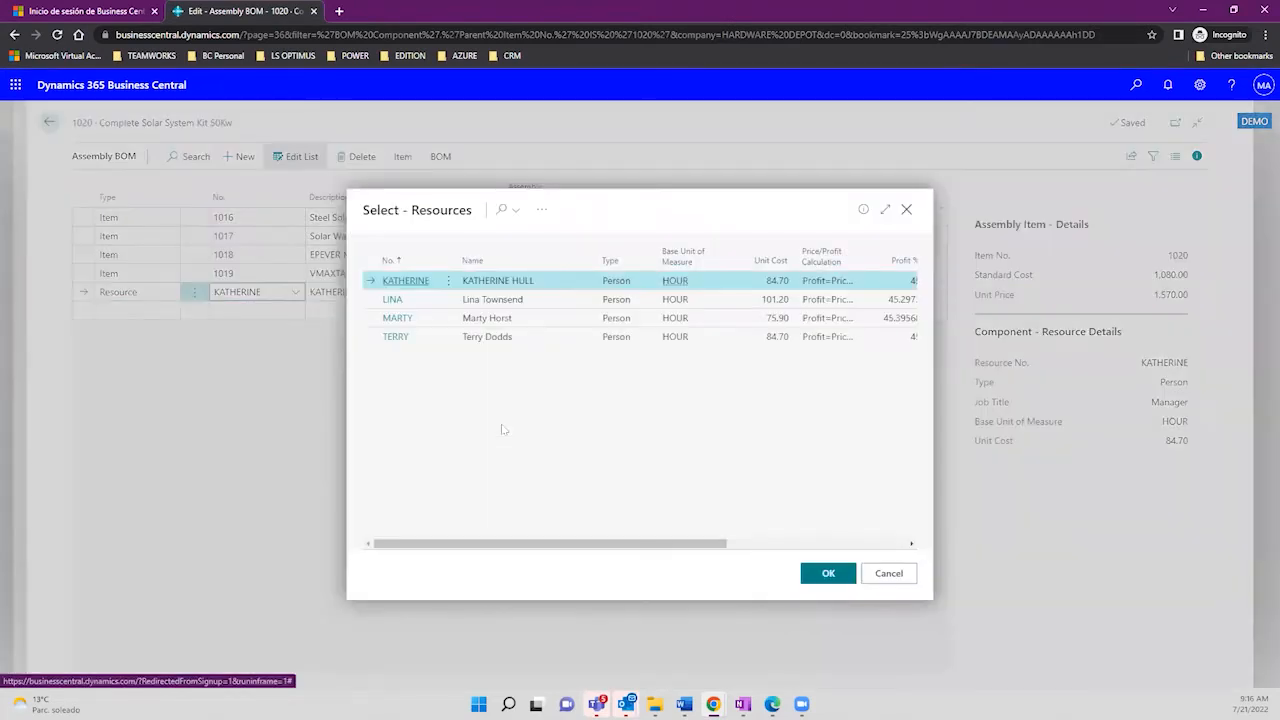
{"action": "left_click", "coordinate": [541, 212]}
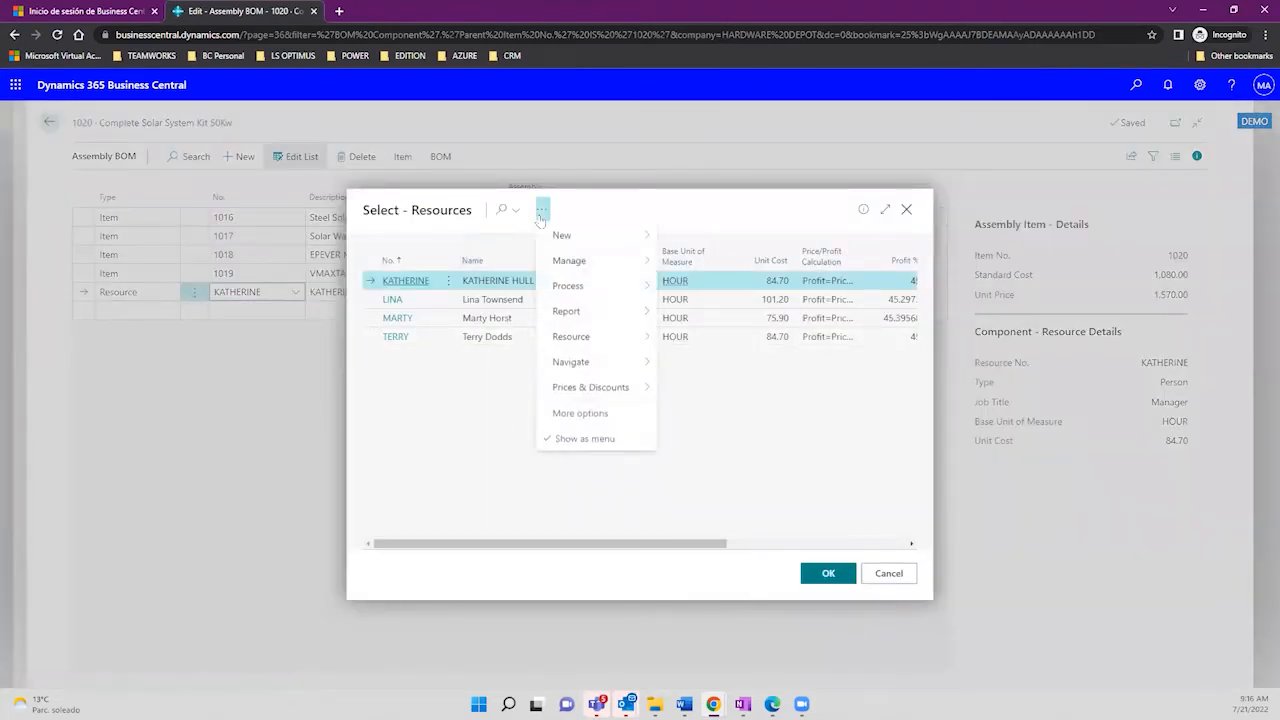
{"action": "mouse_move", "coordinate": [586, 236]}
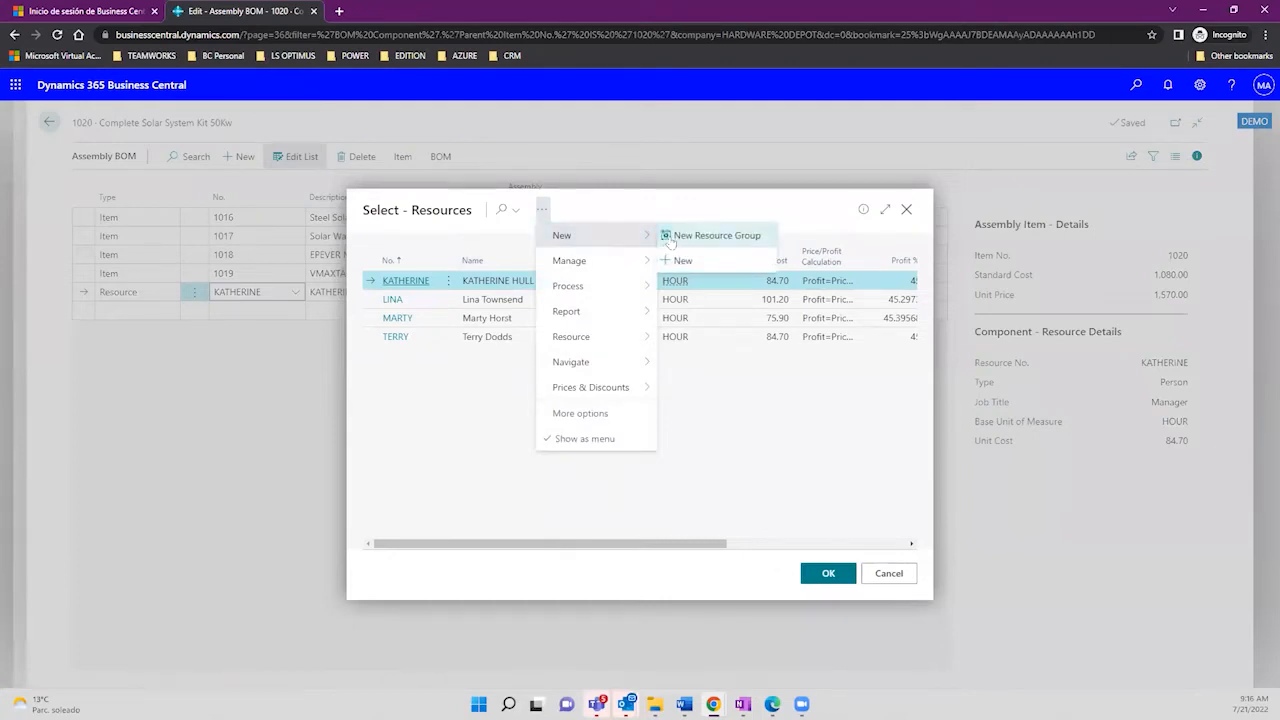
{"action": "mouse_move", "coordinate": [612, 261]}
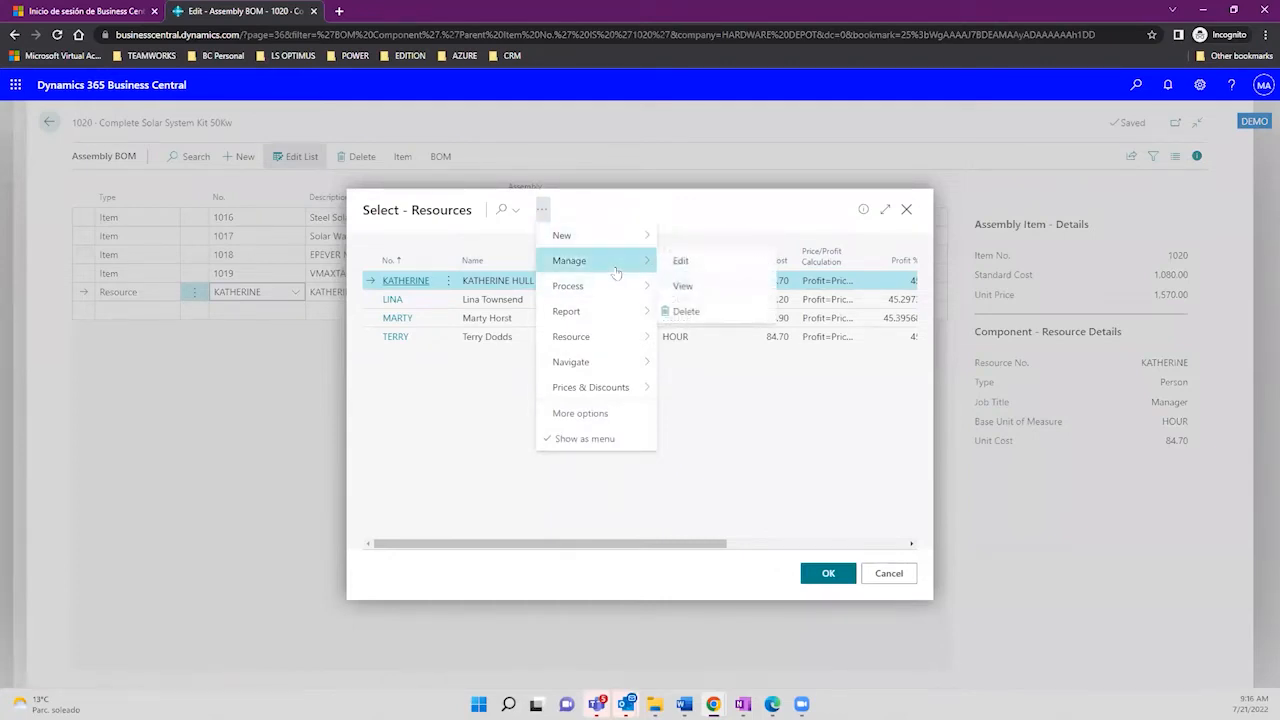
{"action": "left_click", "coordinate": [681, 262]}
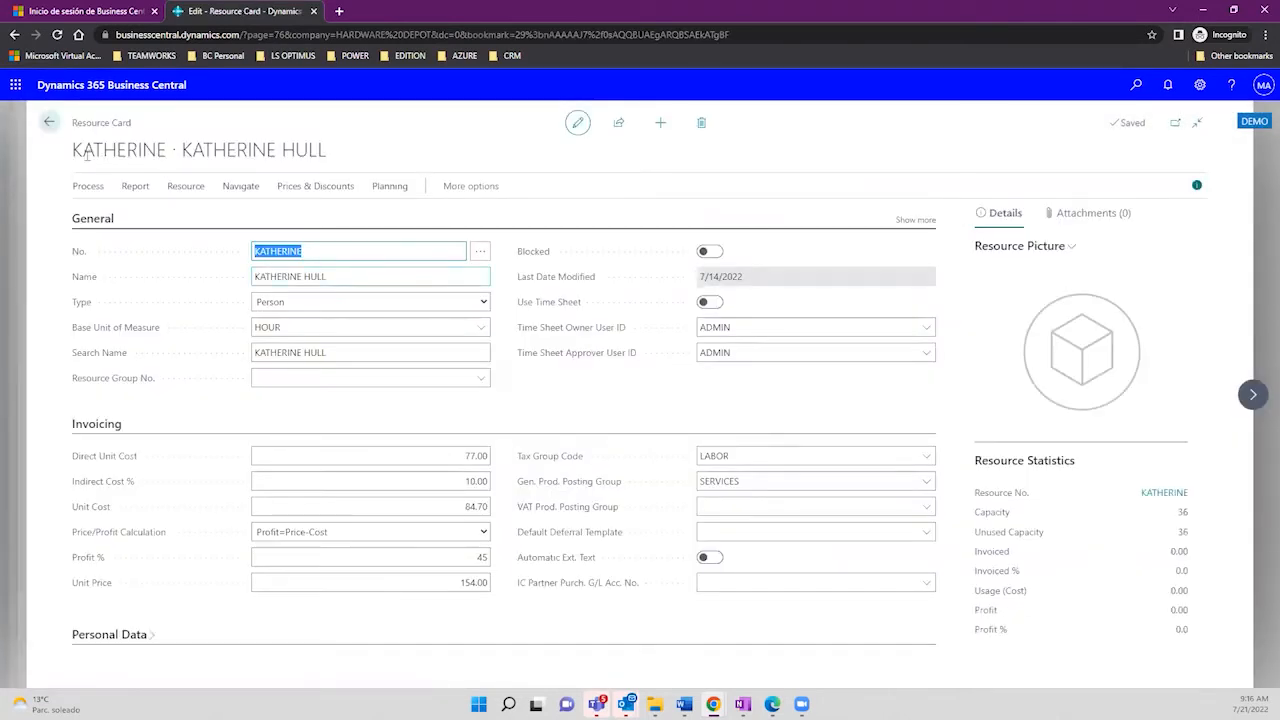
Step: Review the card's values (Person, 77.00 direct cost, 10% indirect, 84.70 unit cost, 45% profit) and expand Personal Data
{"action": "left_click", "coordinate": [334, 281]}
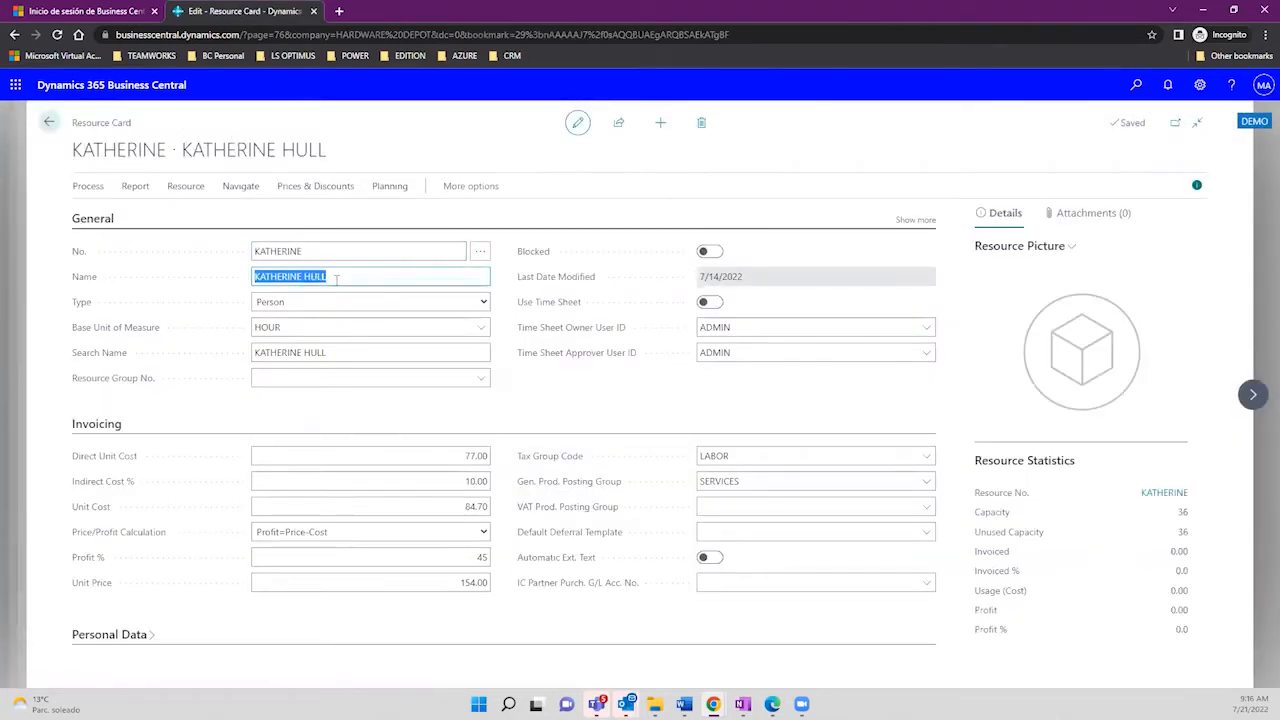
{"action": "left_click", "coordinate": [285, 304]}
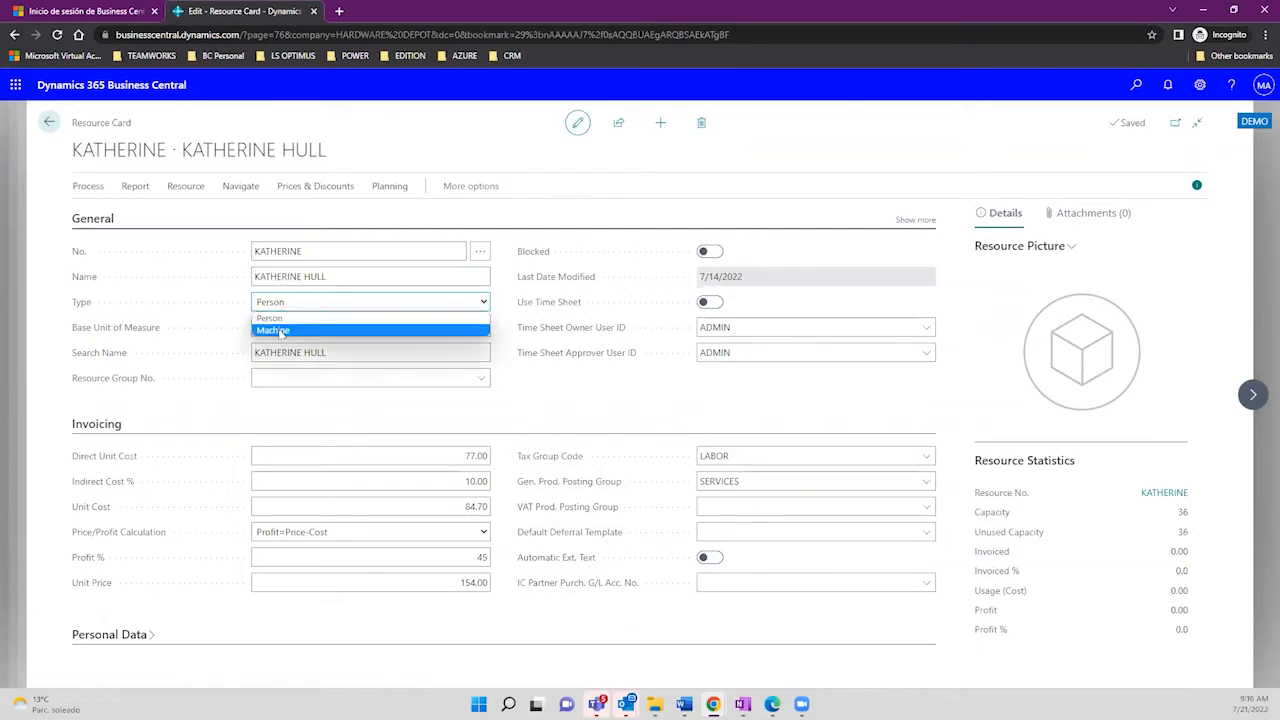
{"action": "left_click", "coordinate": [560, 417]}
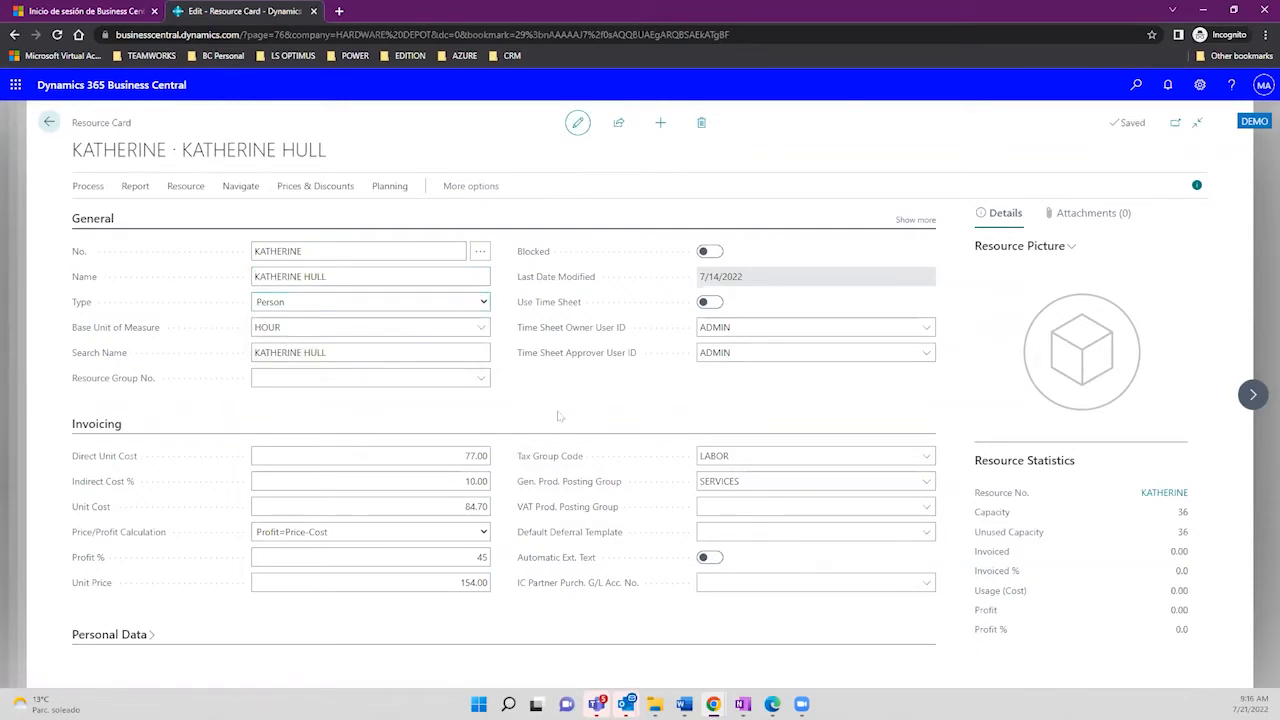
{"action": "left_click", "coordinate": [307, 323]}
{"action": "mouse_move", "coordinate": [144, 338]}
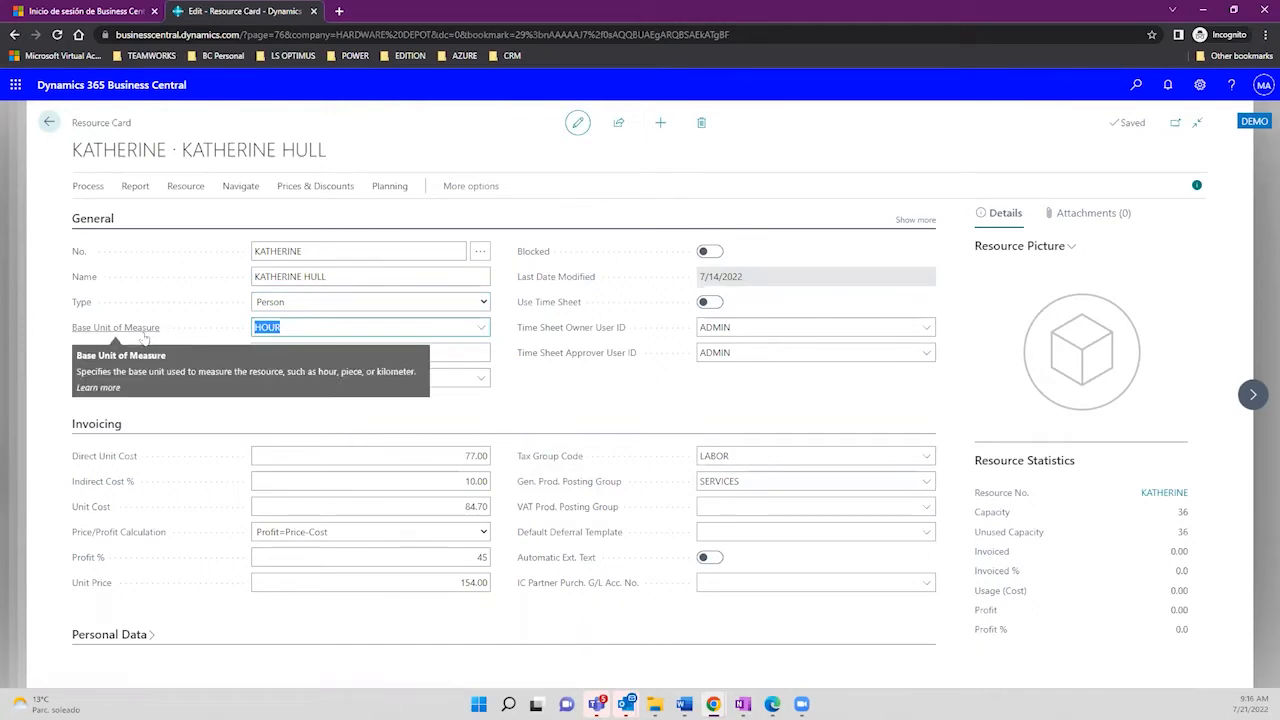
{"action": "left_click", "coordinate": [440, 457]}
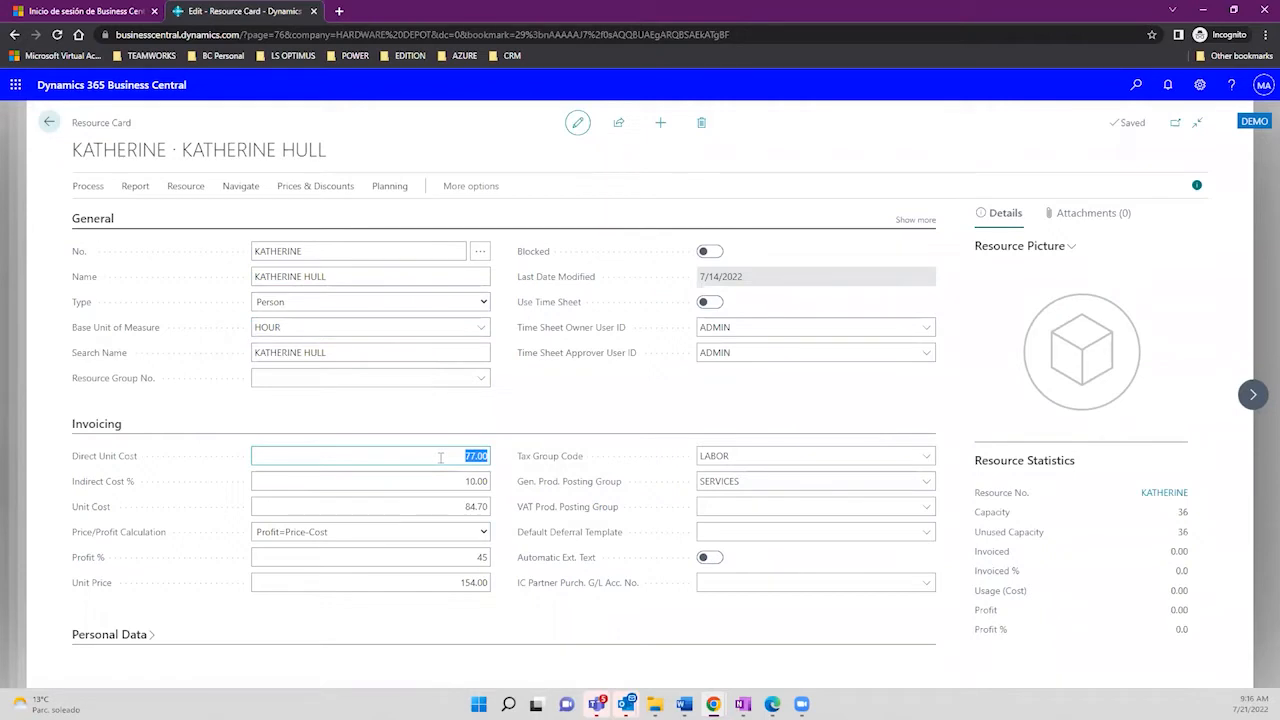
{"action": "left_click", "coordinate": [445, 505]}
{"action": "left_click", "coordinate": [469, 481]}
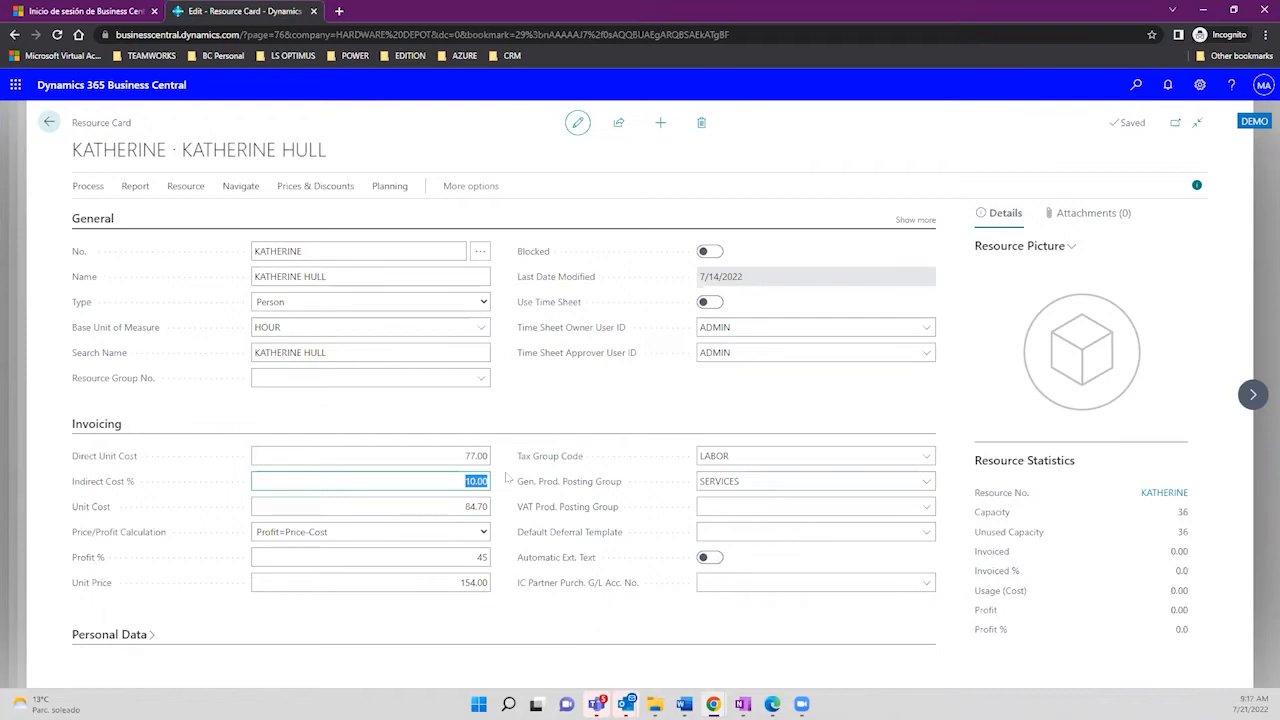
{"action": "left_click", "coordinate": [473, 560]}
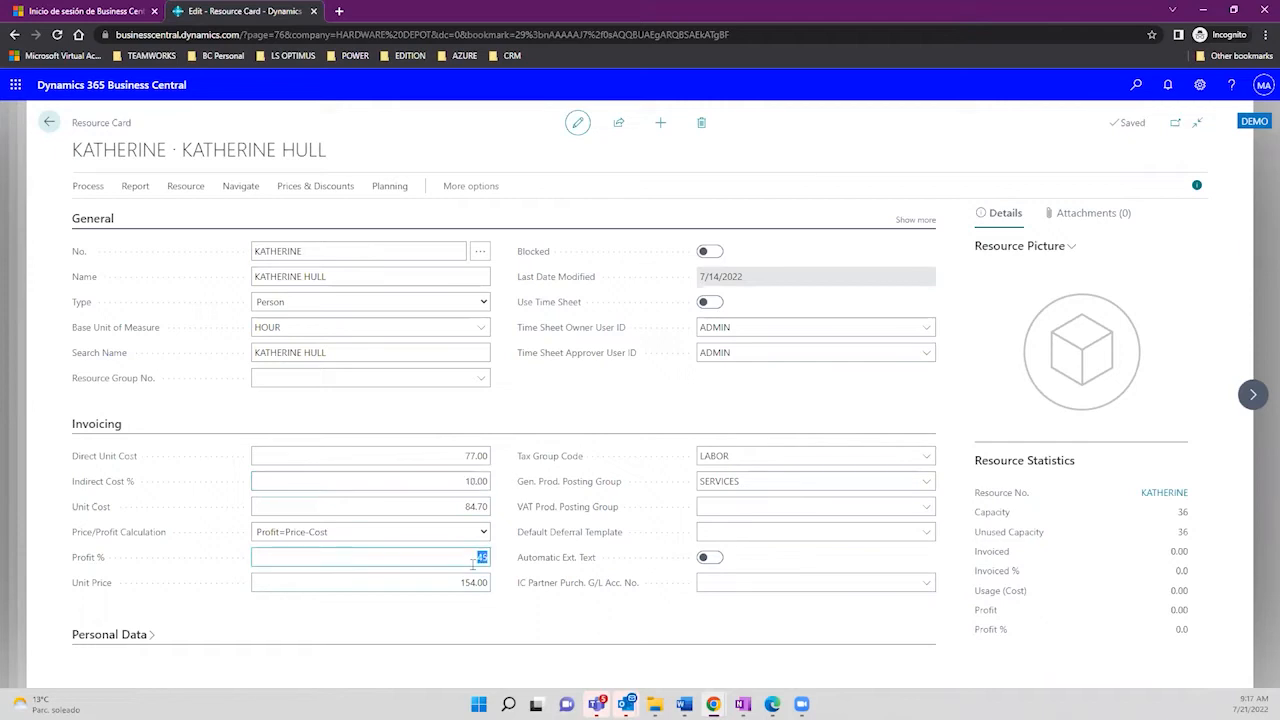
{"action": "left_click", "coordinate": [143, 636]}
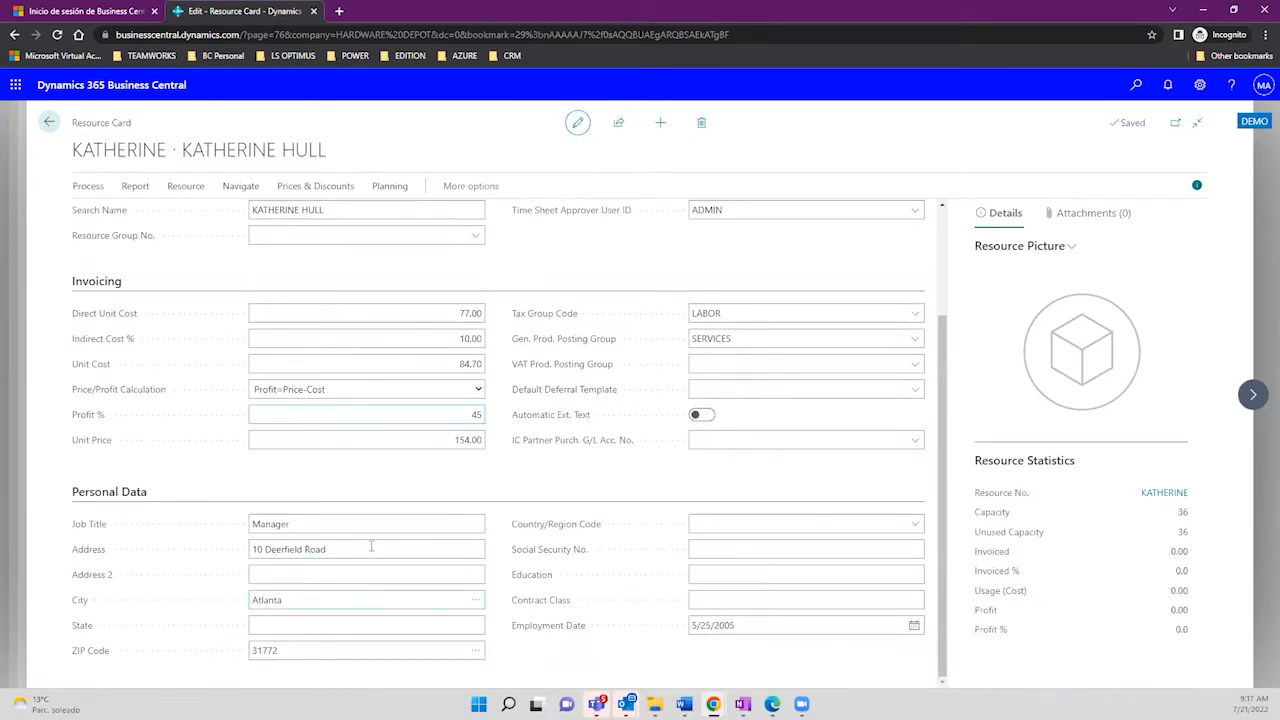
Step: Review Job Title and address, then show all General fields including Privacy Blocked
{"action": "left_click", "coordinate": [300, 522]}
{"action": "left_click", "coordinate": [345, 546]}
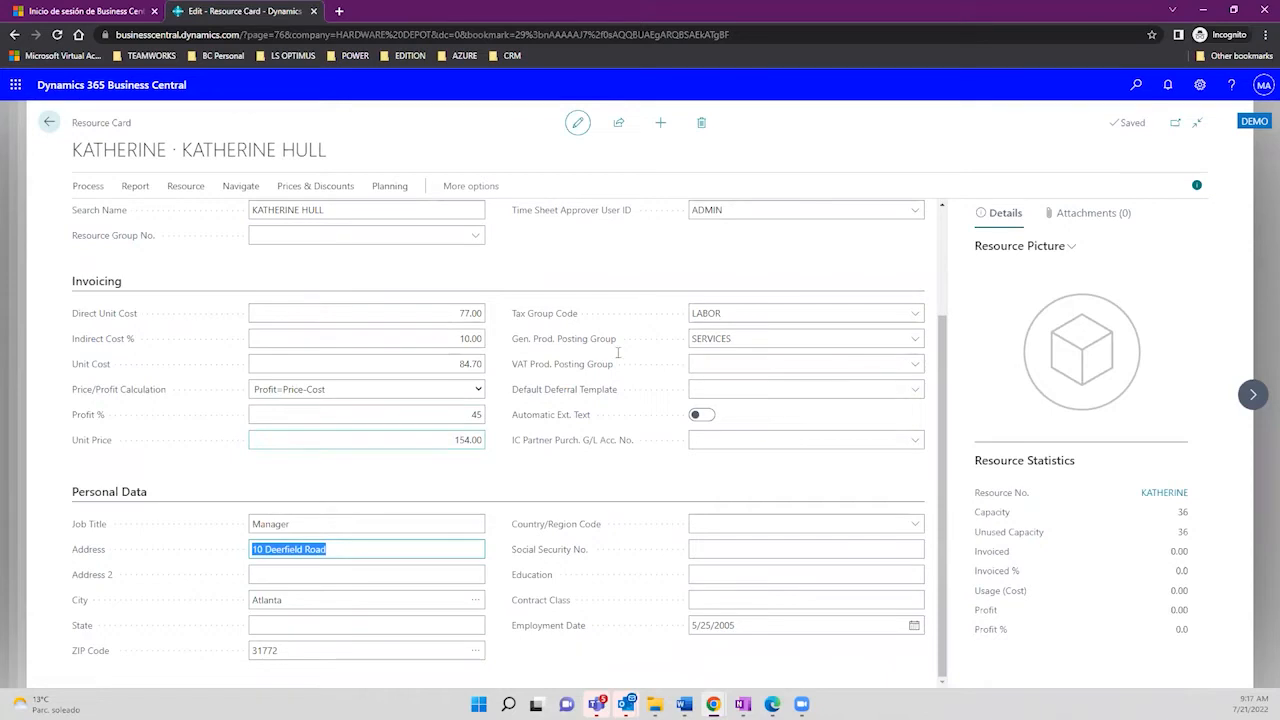
{"action": "left_click_drag", "start_coordinate": [945, 352], "coordinate": [942, 240]}
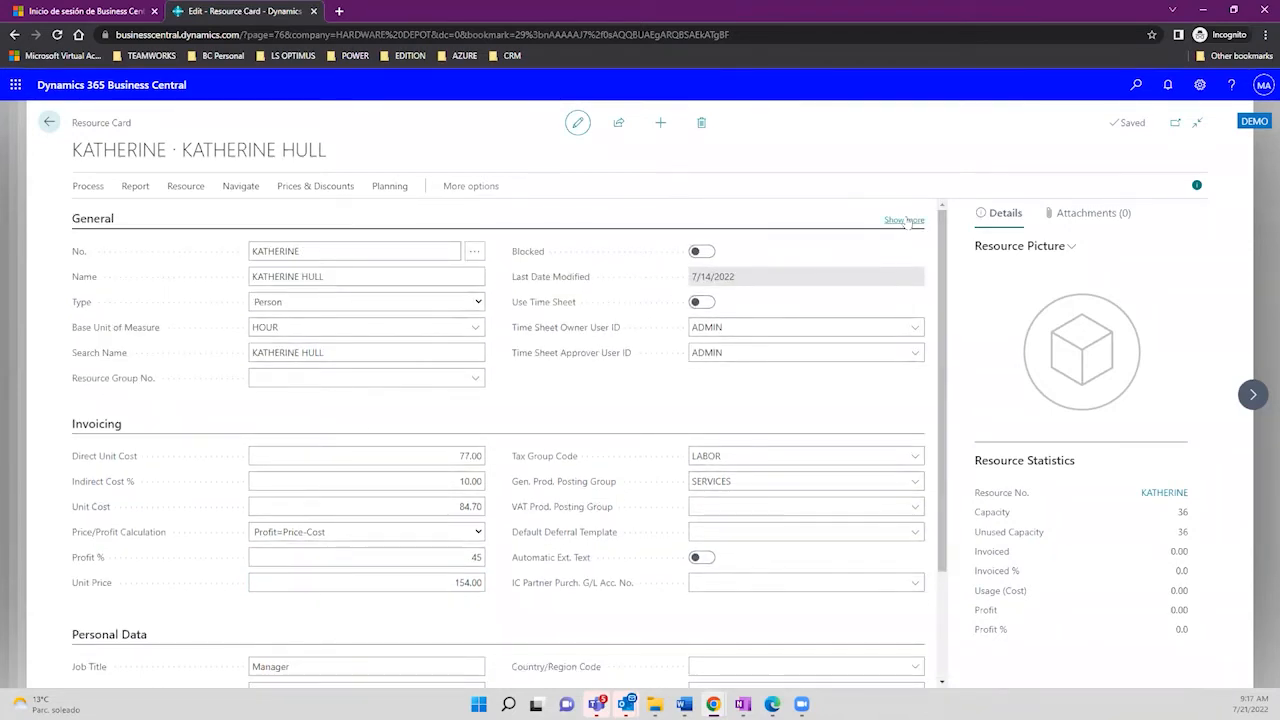
{"action": "left_click", "coordinate": [907, 221]}
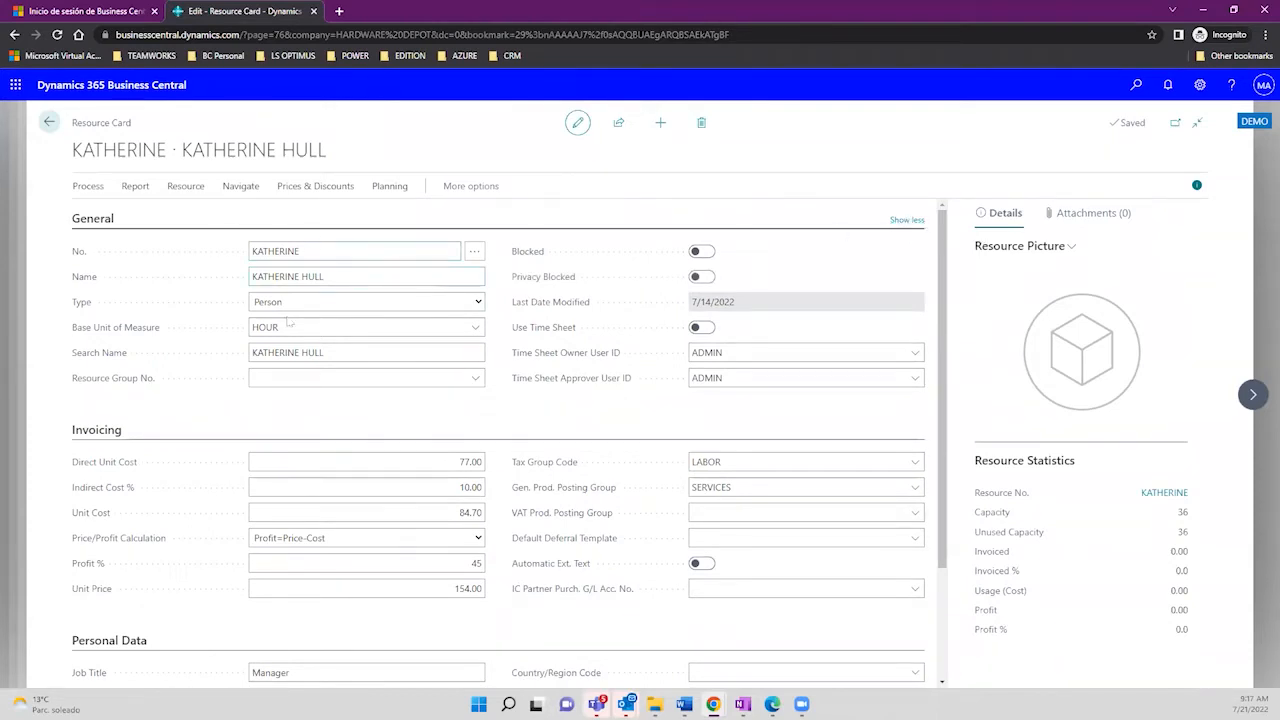
{"action": "triple_click", "coordinate": [318, 271]}
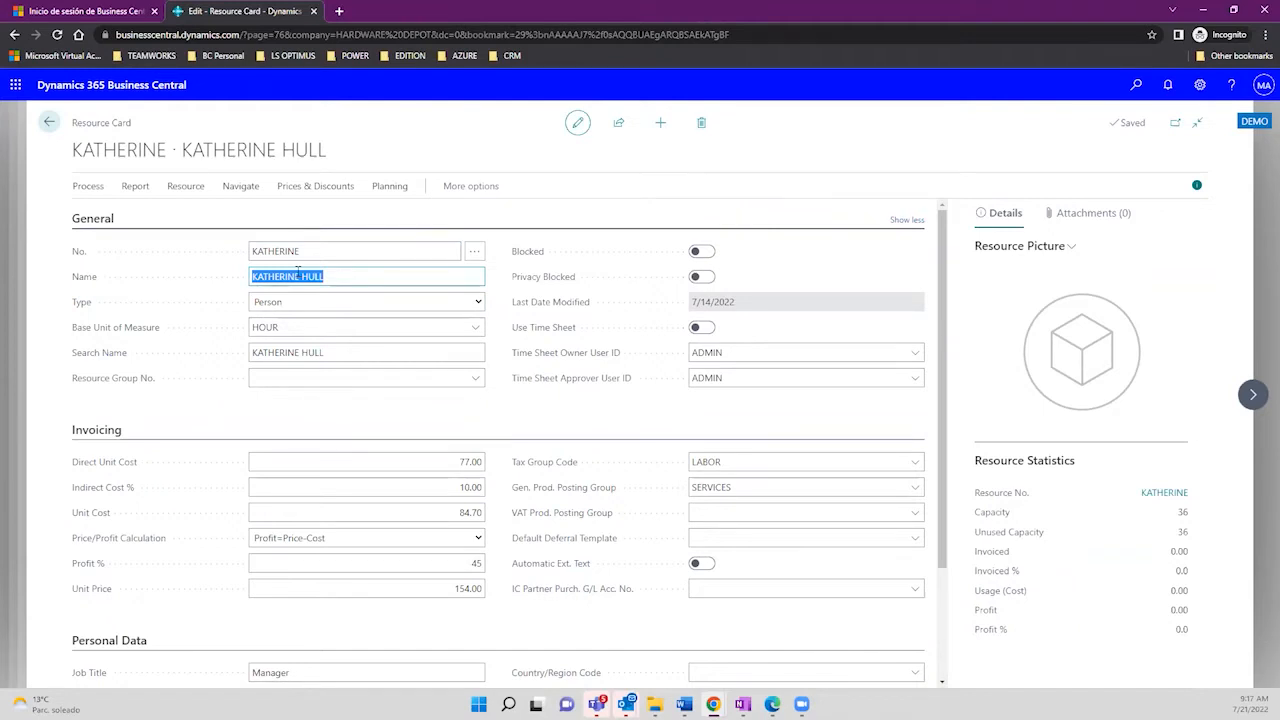
Step: Browse the Prices & Discounts, Navigate, Resource and Planning actions, then close the resource card
{"action": "left_click", "coordinate": [295, 189]}
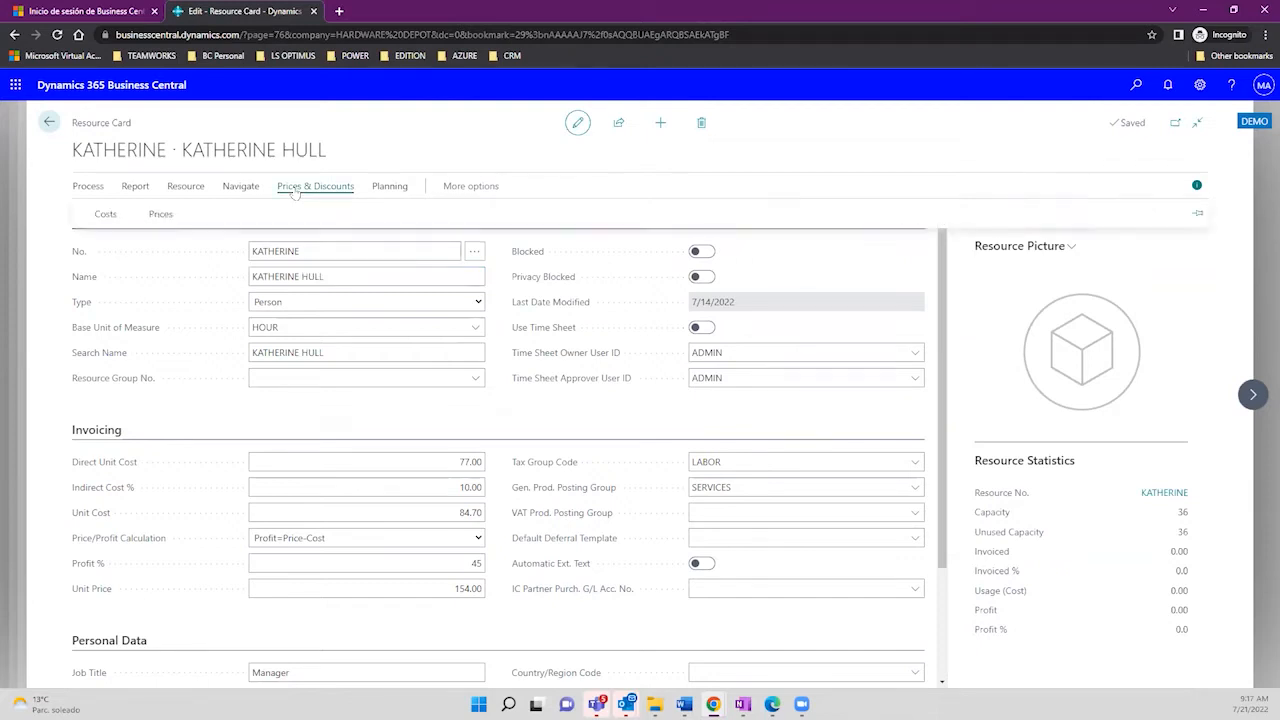
{"action": "left_click", "coordinate": [240, 190]}
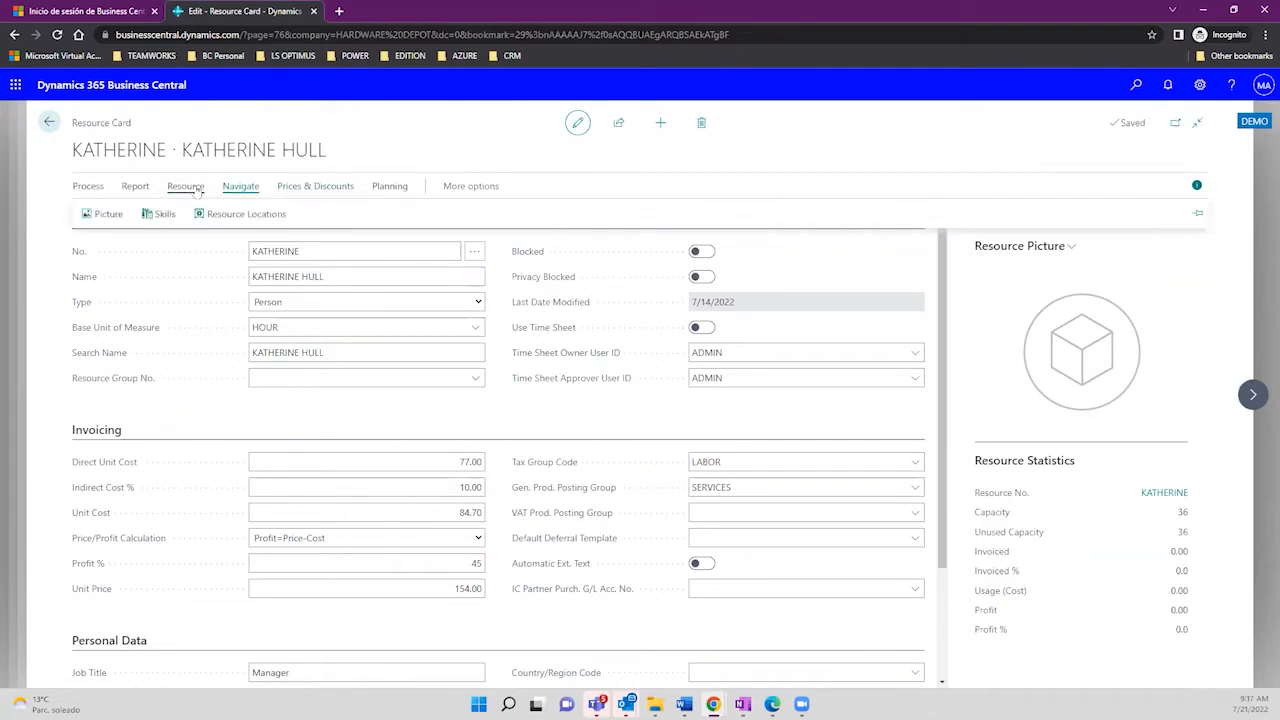
{"action": "left_click", "coordinate": [196, 190]}
{"action": "left_click", "coordinate": [229, 191]}
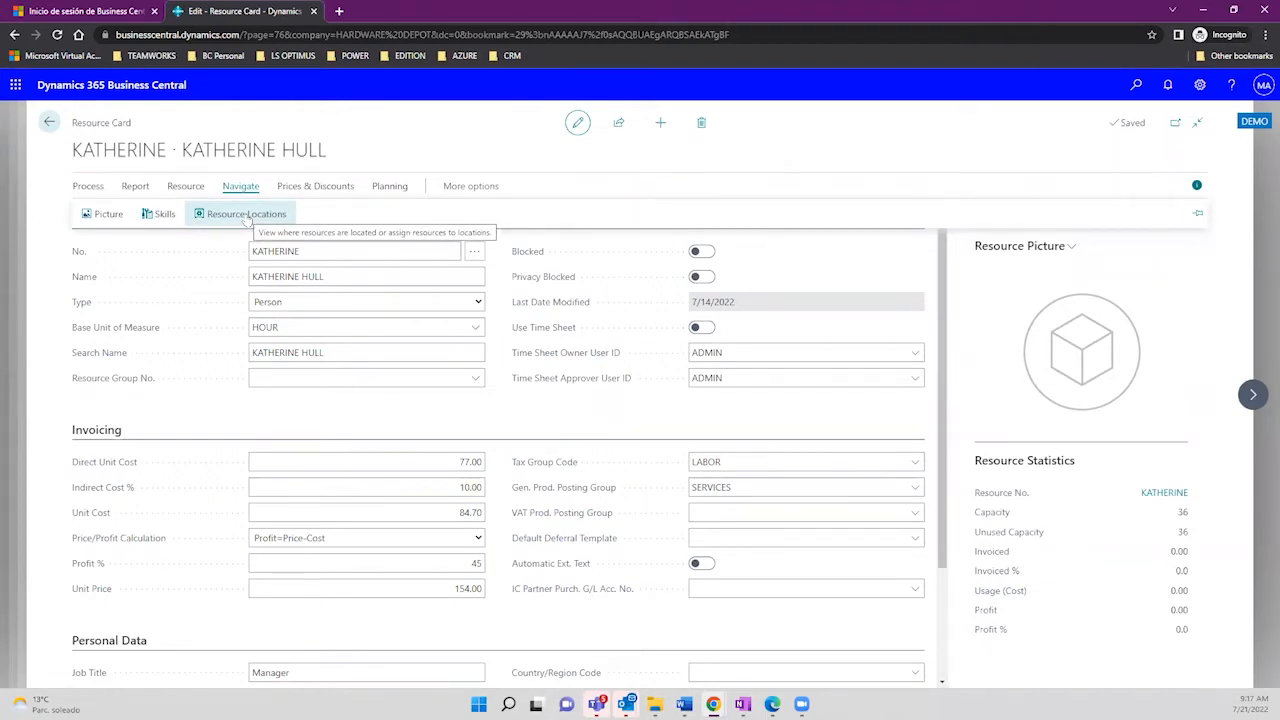
{"action": "left_click", "coordinate": [389, 182]}
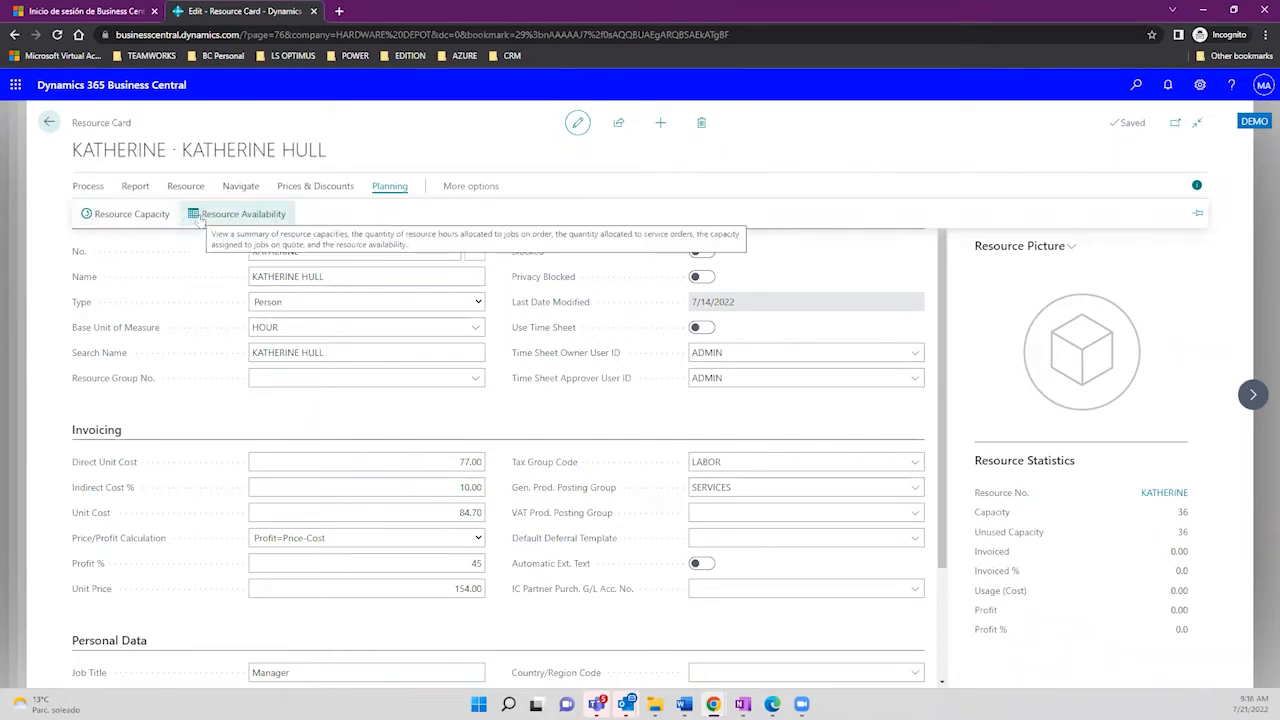
{"action": "left_click", "coordinate": [48, 122]}
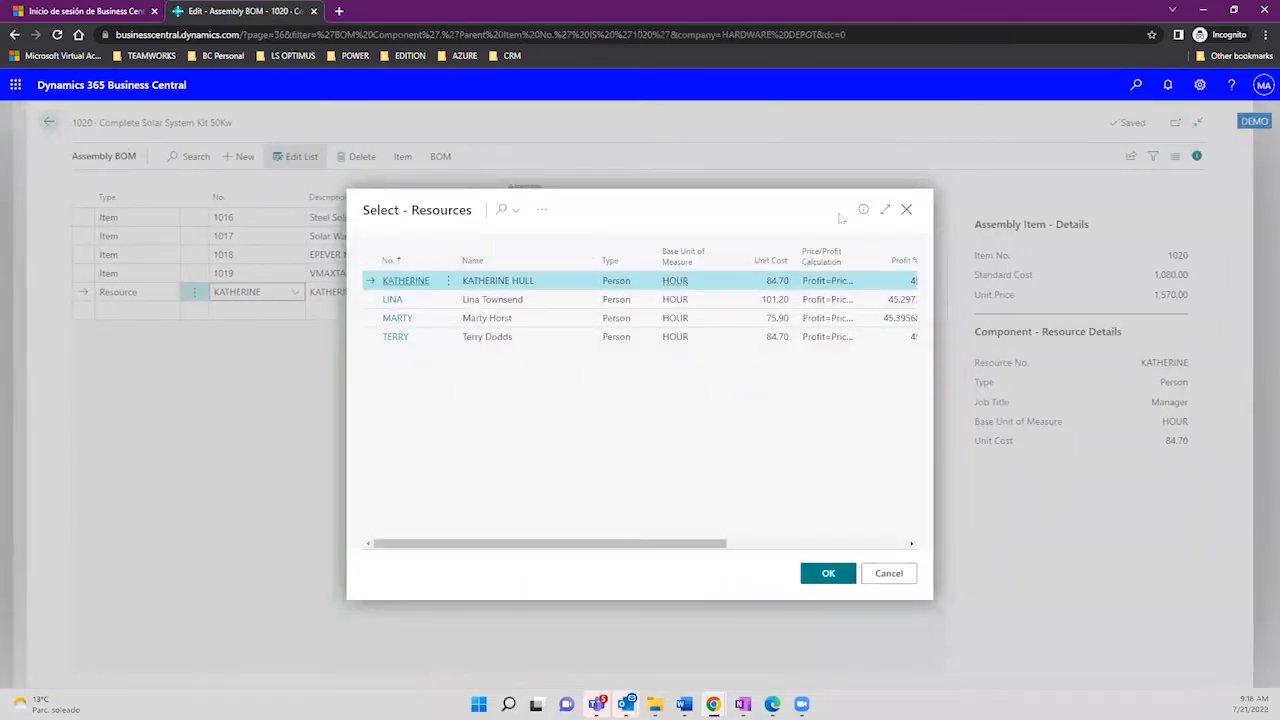
Step: Confirm the selected person resource as the BOM's fifth component at 0.5 HOUR
{"action": "left_click", "coordinate": [906, 208]}
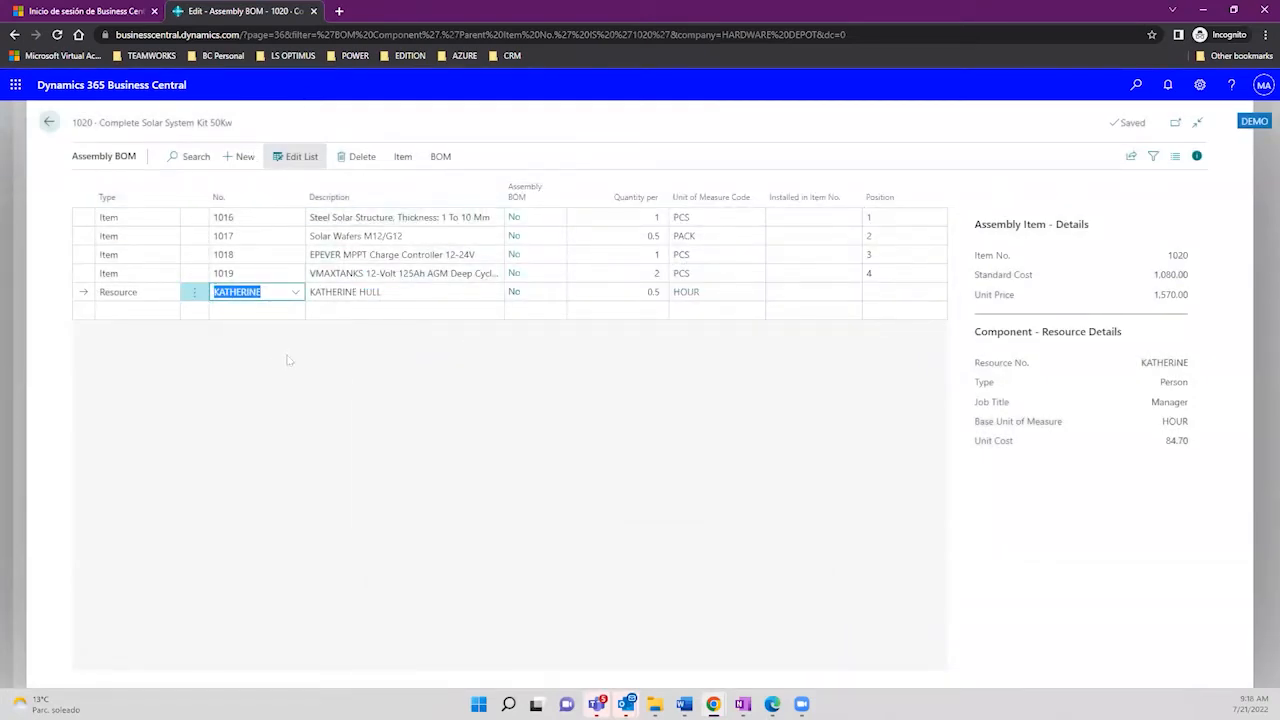
{"action": "left_click", "coordinate": [402, 157]}
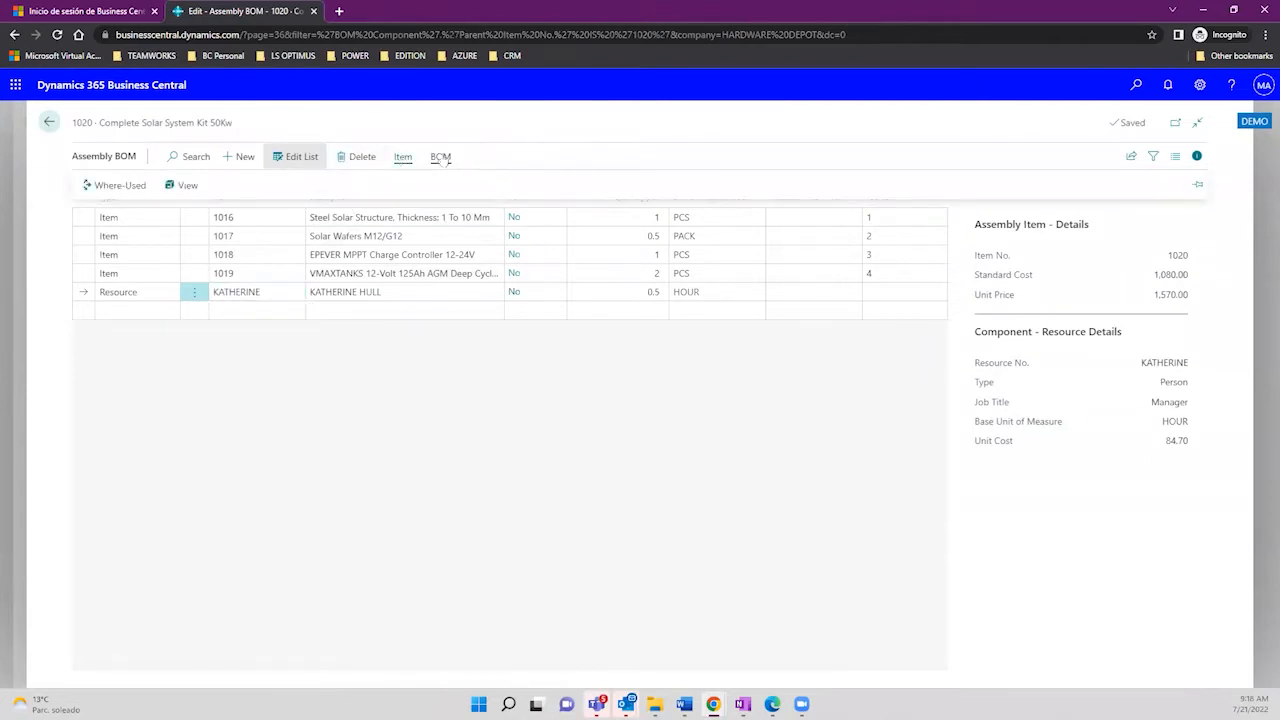
Step: Run Calc. Standard Cost for item 1020 and check the new 1,364.551 cost beside unit price 1,570.00
{"action": "left_click", "coordinate": [441, 157]}
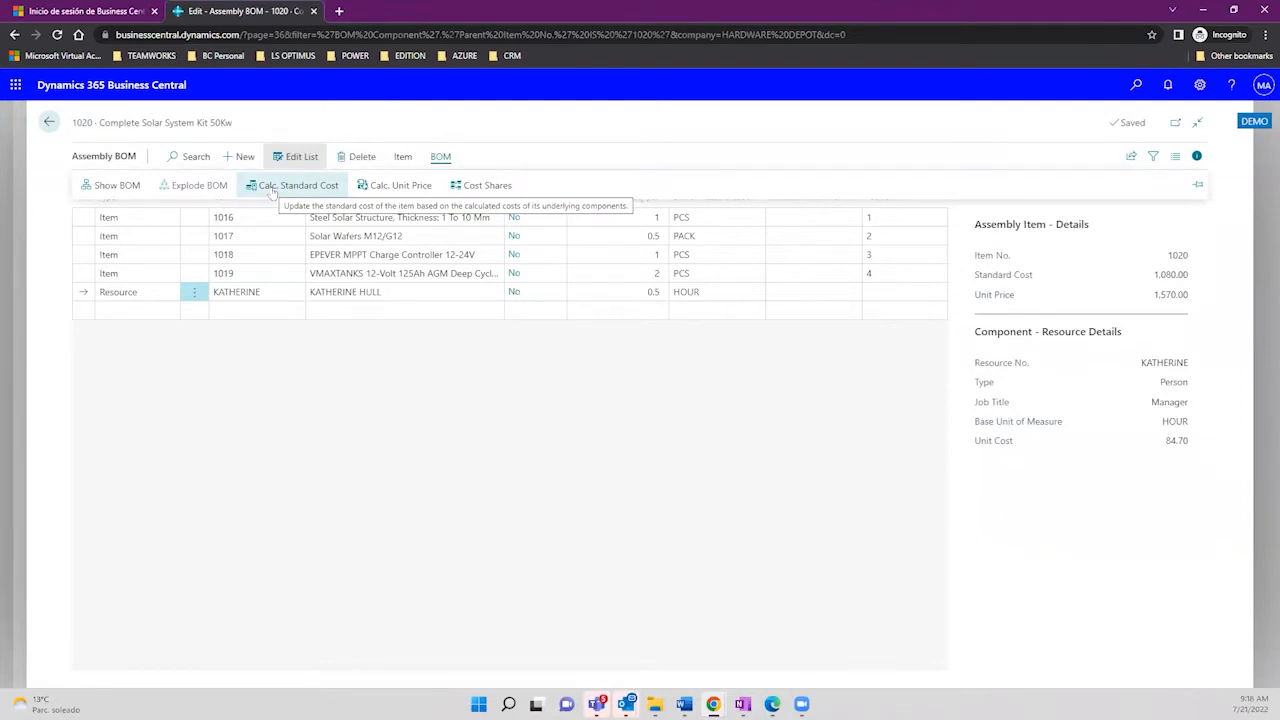
{"action": "left_click", "coordinate": [271, 189]}
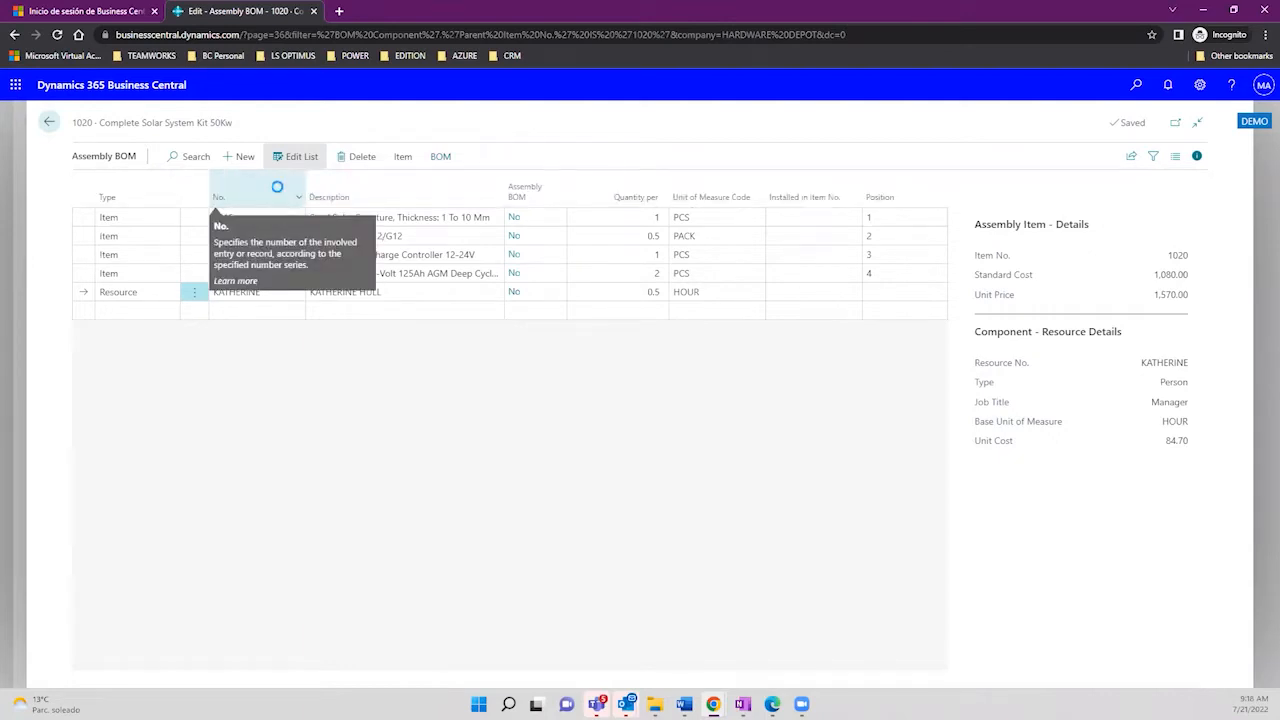
{"action": "left_click", "coordinate": [398, 160]}
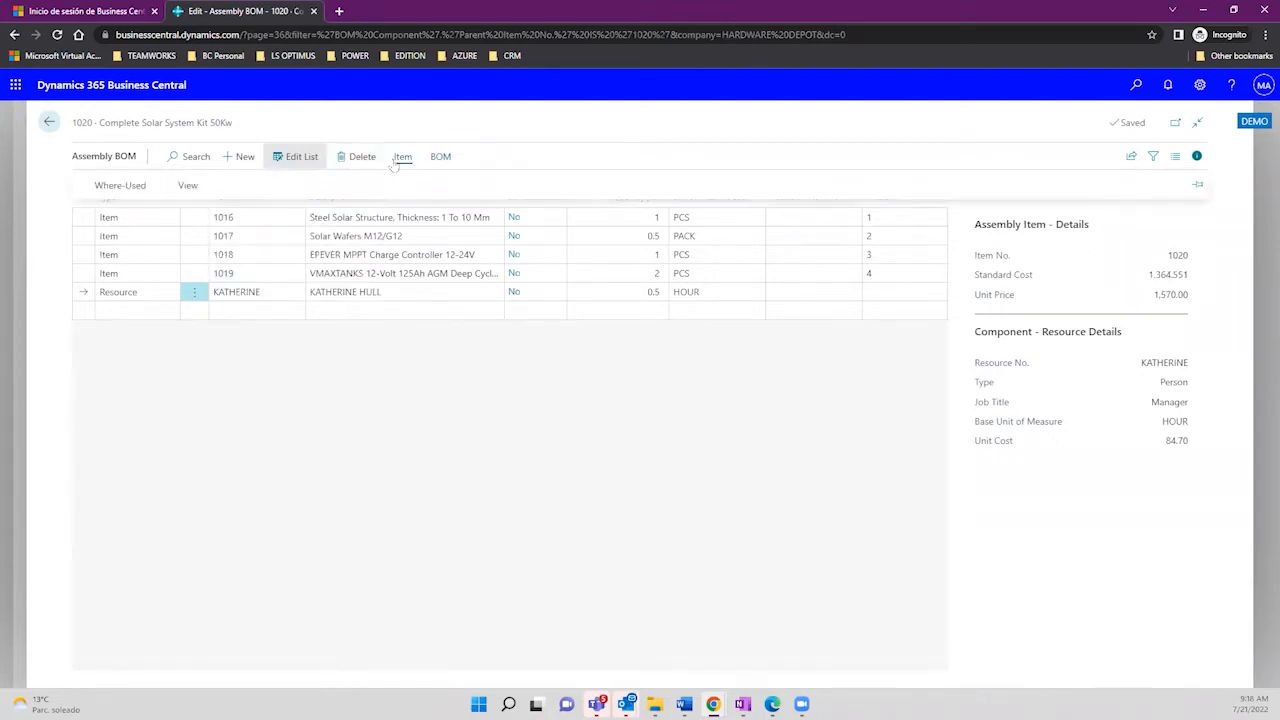
{"action": "left_click", "coordinate": [438, 160]}
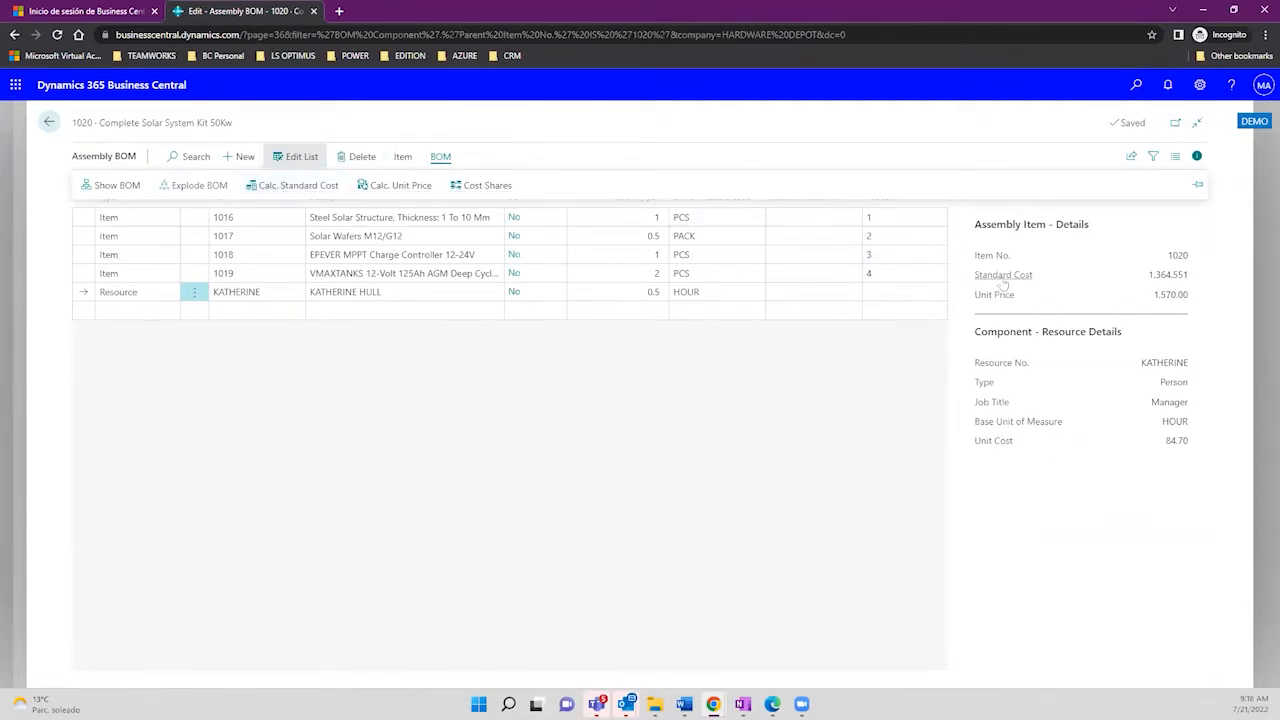
{"action": "mouse_move", "coordinate": [1003, 285]}
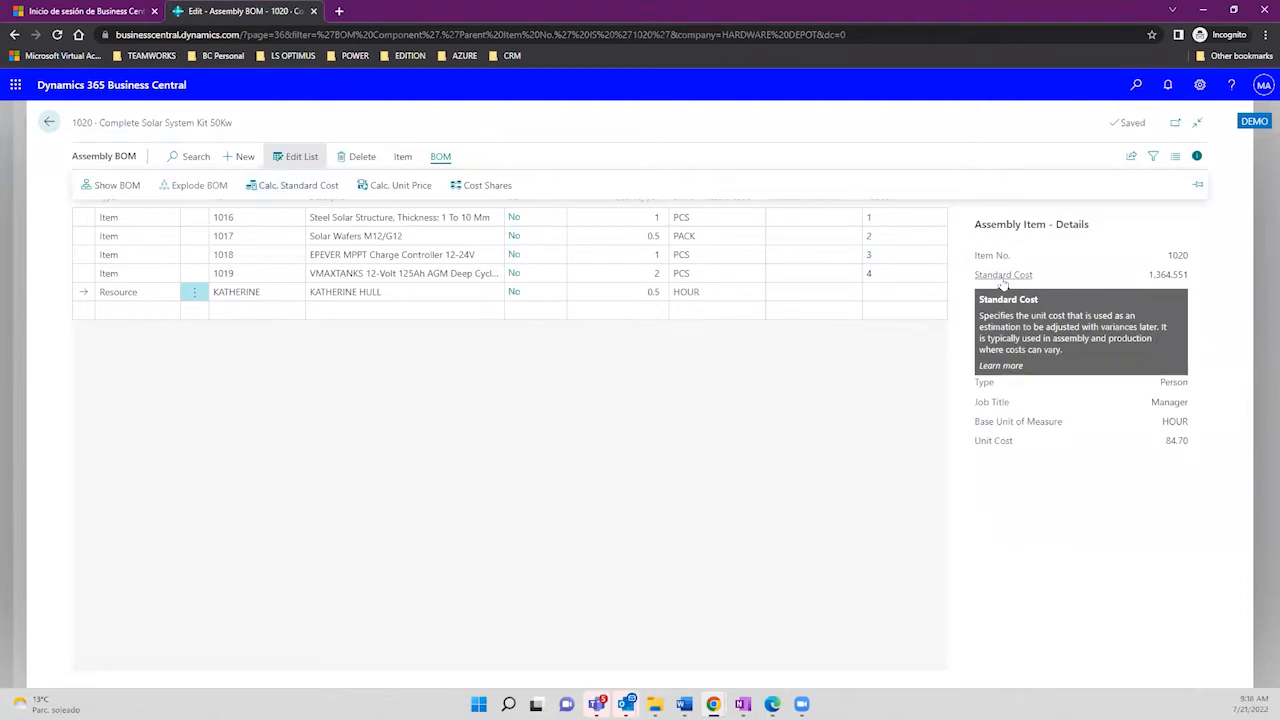
{"action": "left_click_drag", "start_coordinate": [1148, 276], "coordinate": [1196, 284]}
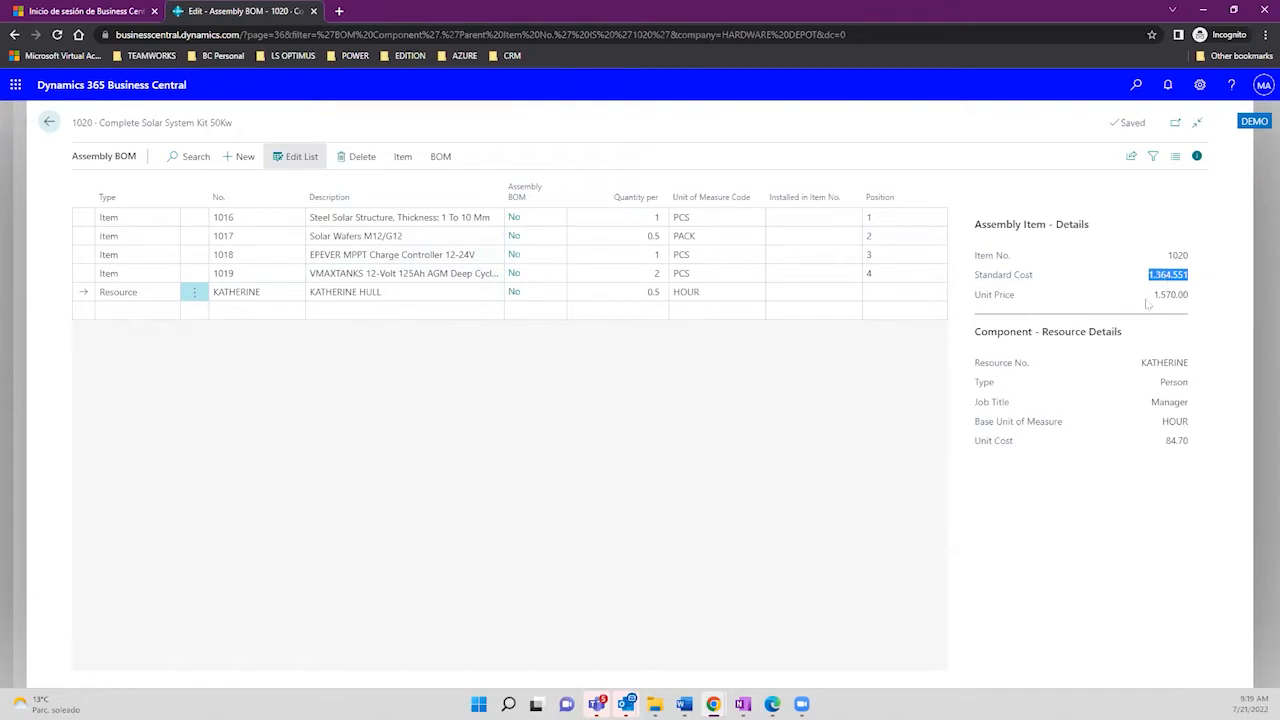
{"action": "left_click_drag", "start_coordinate": [1147, 300], "coordinate": [1192, 297]}
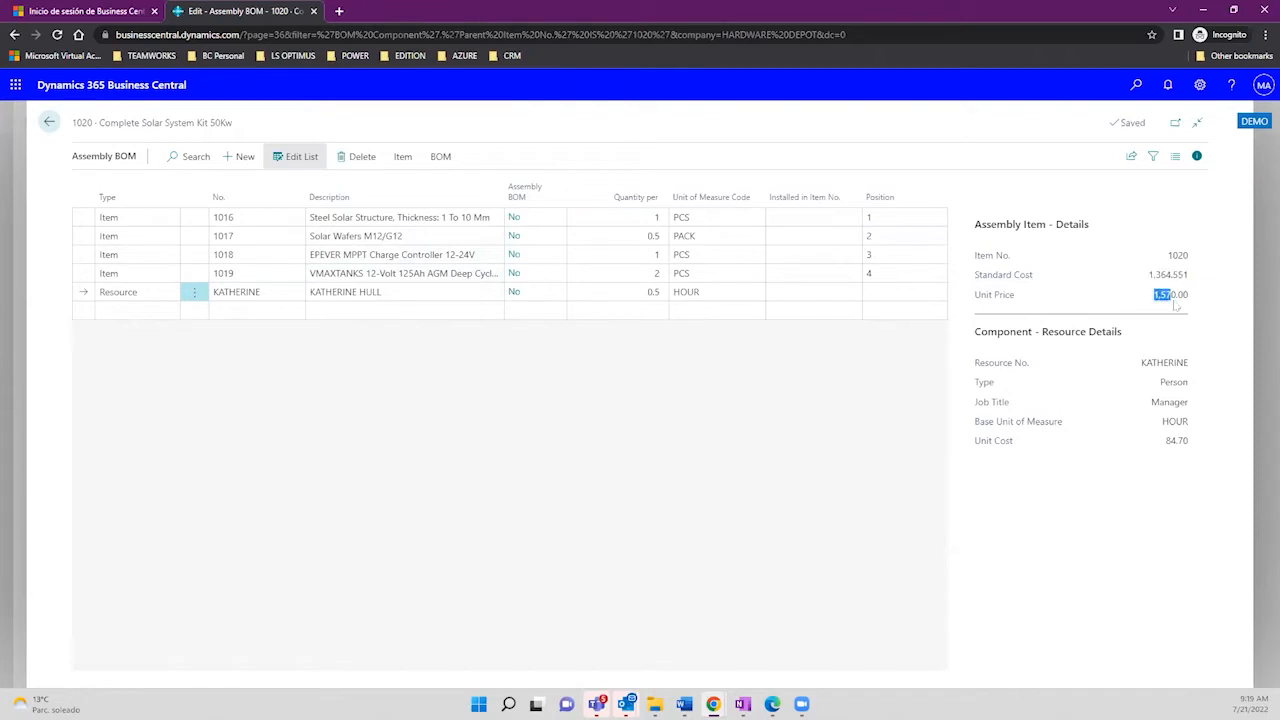
Step: Run Calc. Unit Price and confirm item 1020's unit price is now 1,647.00
{"action": "left_click", "coordinate": [402, 157]}
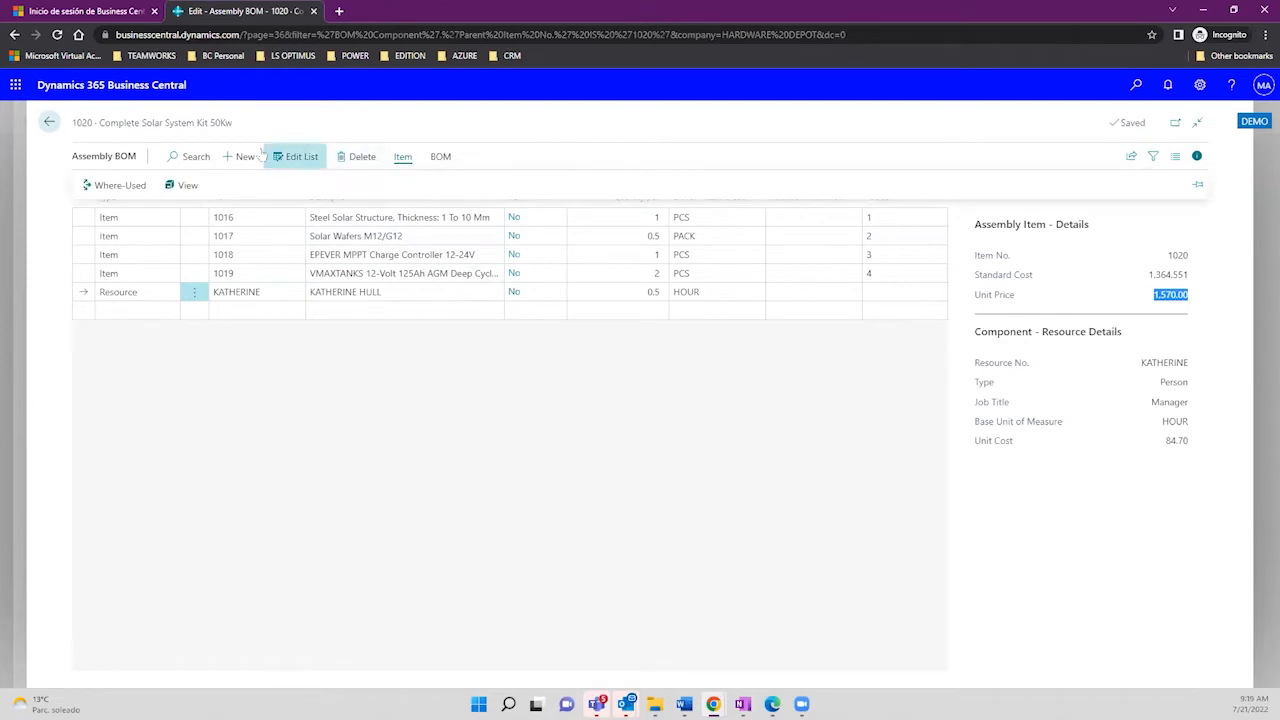
{"action": "left_click", "coordinate": [441, 157]}
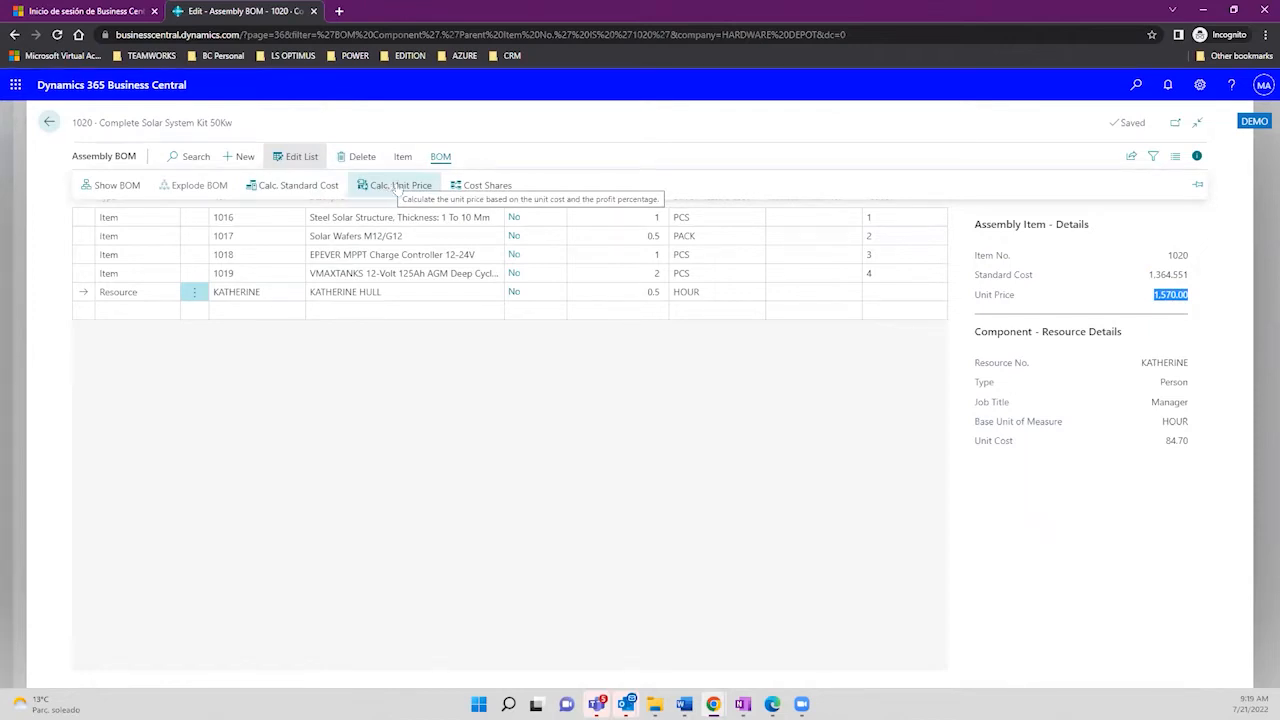
{"action": "left_click", "coordinate": [395, 186]}
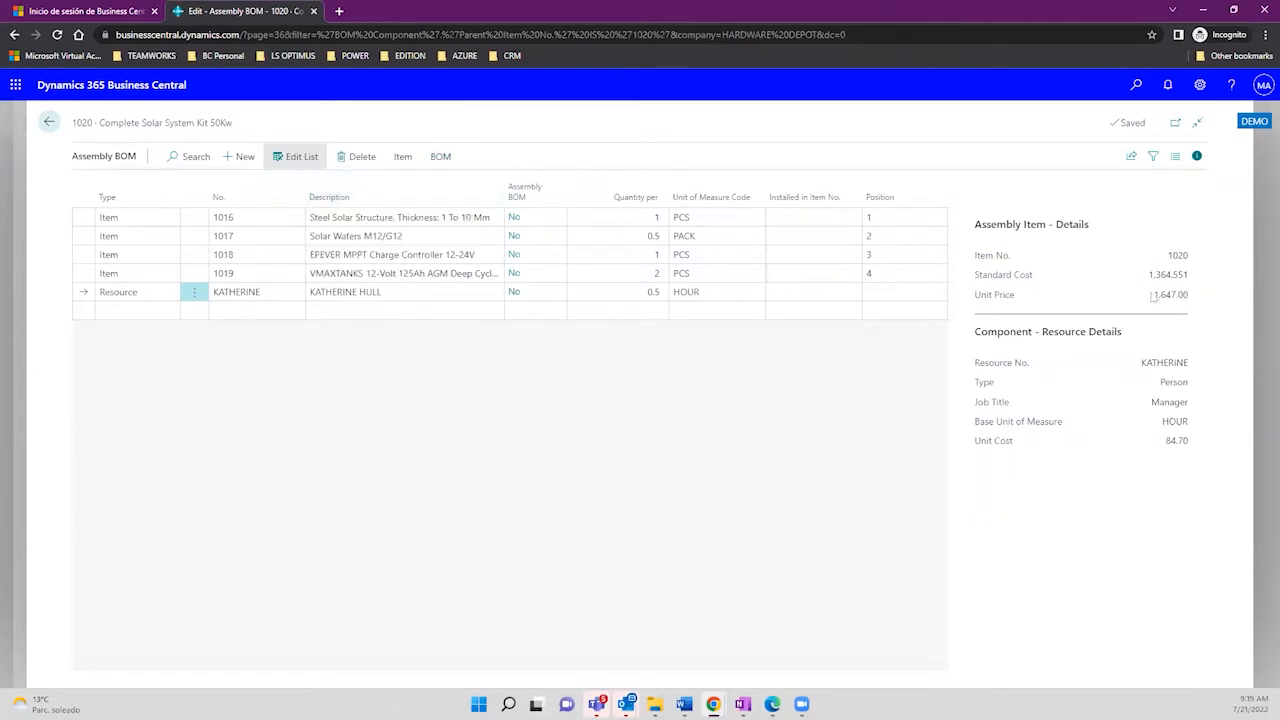
{"action": "left_click_drag", "start_coordinate": [1153, 296], "coordinate": [1193, 307]}
Step: Preview the BOM Cost Share Distribution report for item 1020 with default options
{"action": "left_click", "coordinate": [400, 157]}
{"action": "left_click", "coordinate": [442, 157]}
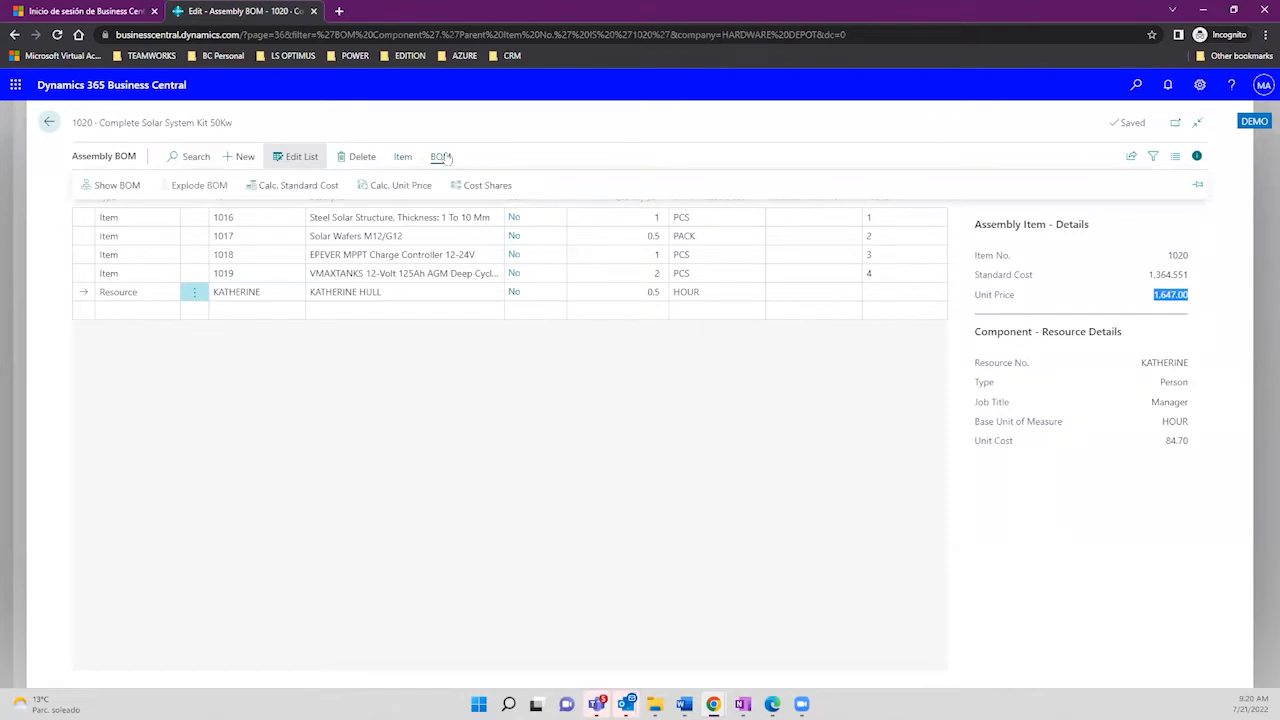
{"action": "left_click", "coordinate": [485, 188]}
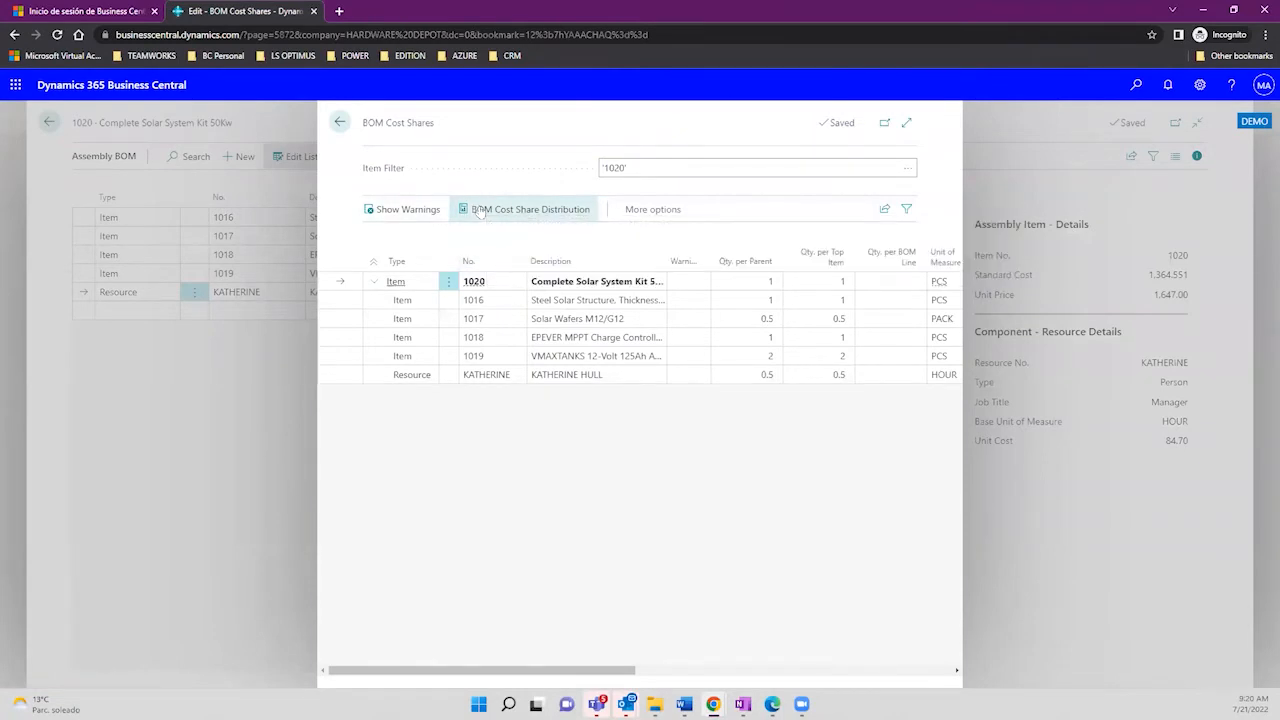
{"action": "left_click", "coordinate": [479, 210]}
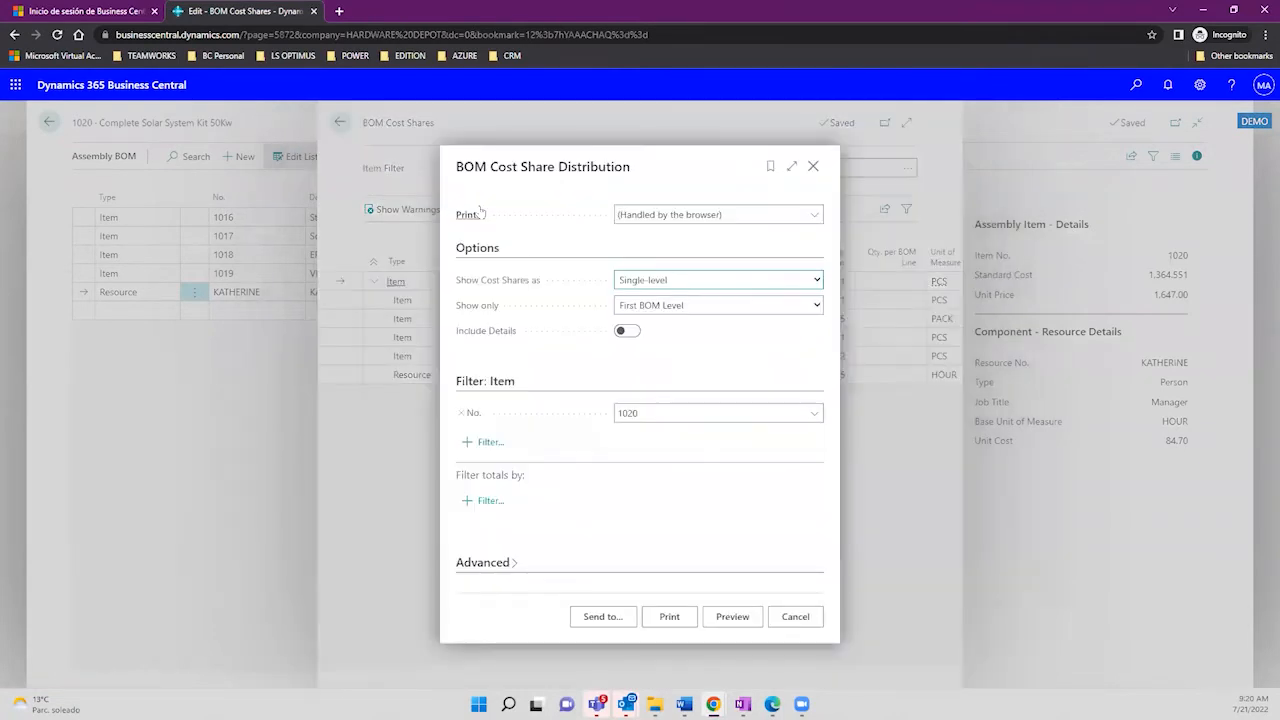
{"action": "left_click", "coordinate": [731, 616]}
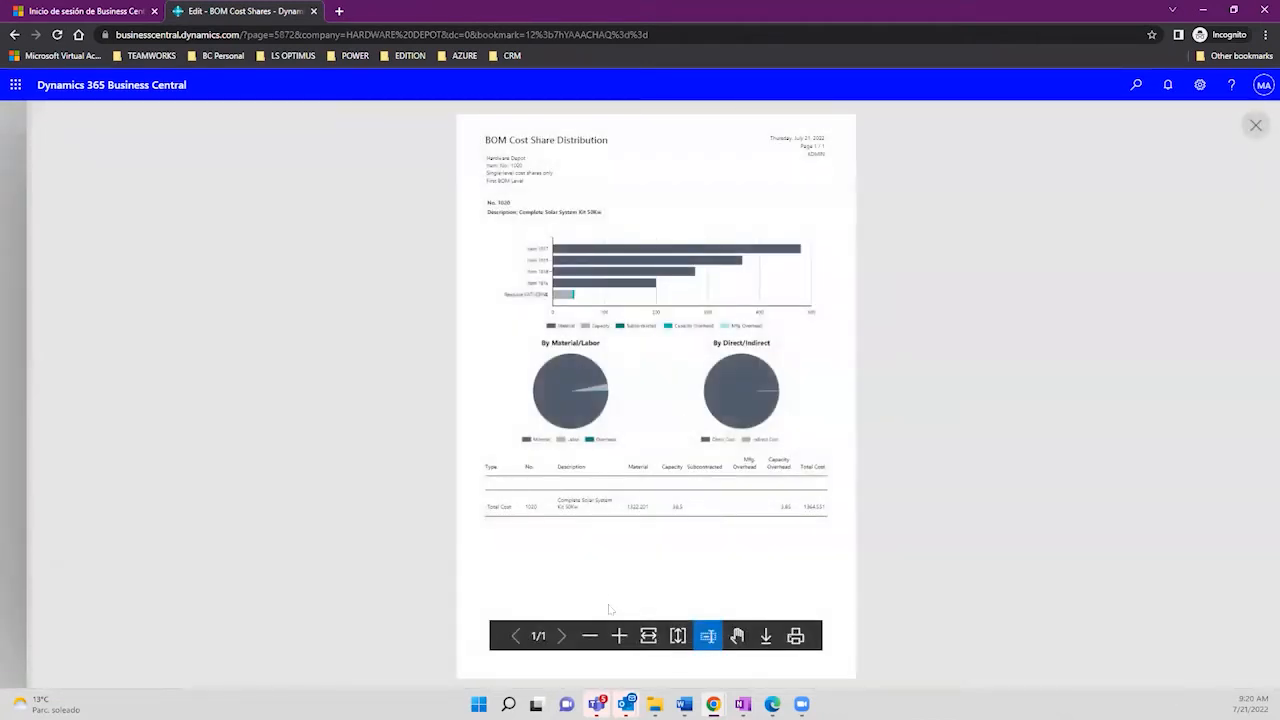
Step: Fit the report to width and pan through its title, pie charts and 1364.551 Total Cost
{"action": "left_click", "coordinate": [646, 636]}
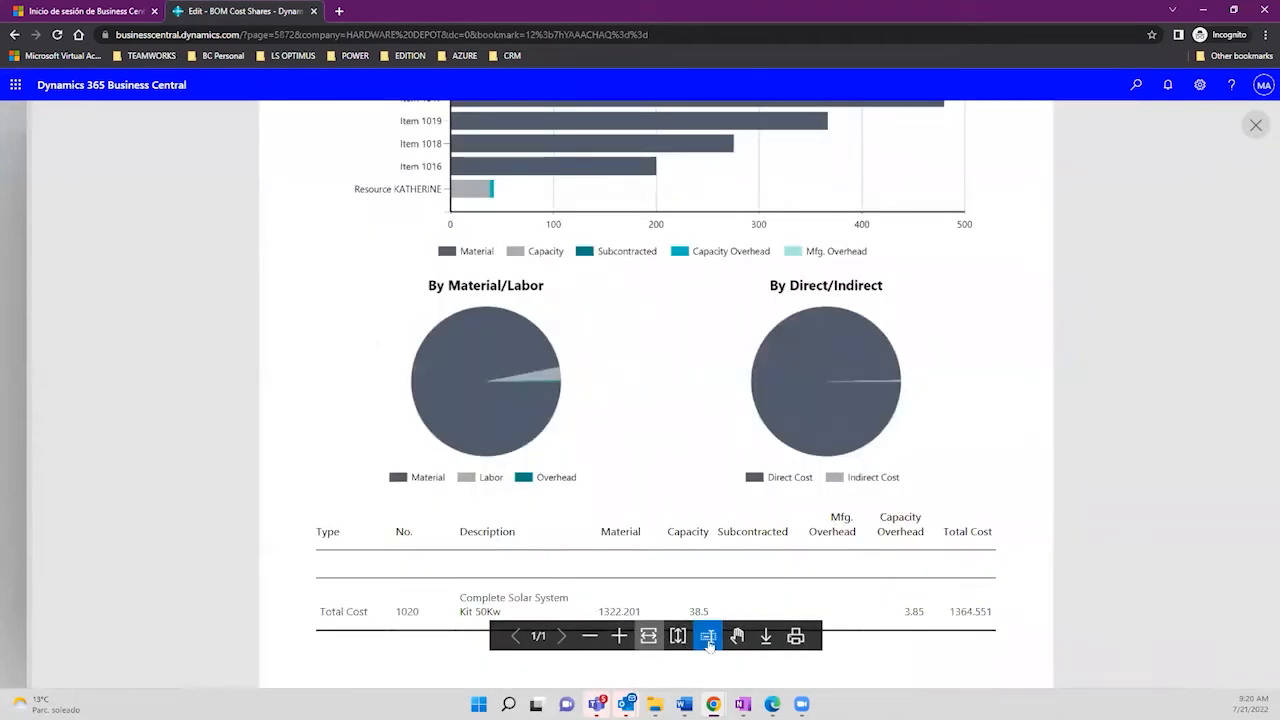
{"action": "left_click", "coordinate": [737, 636]}
{"action": "left_click_drag", "start_coordinate": [627, 300], "coordinate": [646, 509]}
{"action": "left_click_drag", "start_coordinate": [614, 263], "coordinate": [618, 327]}
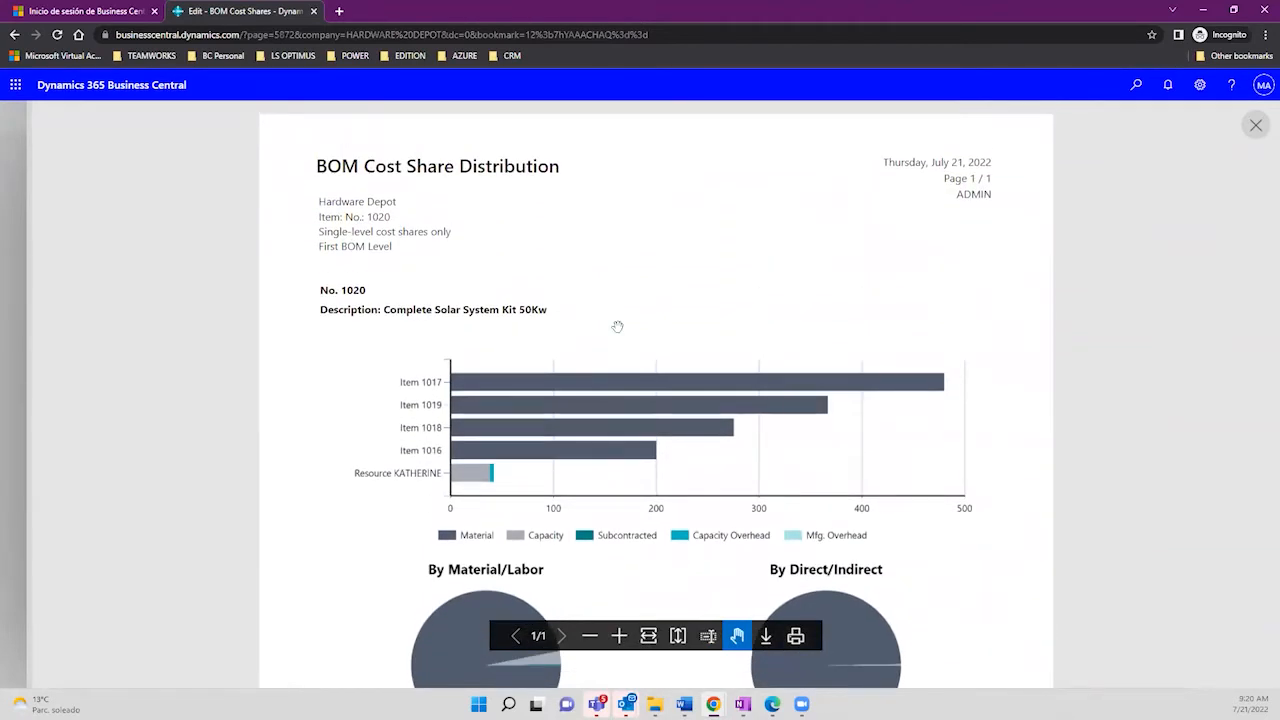
{"action": "left_click_drag", "start_coordinate": [563, 417], "coordinate": [430, 276]}
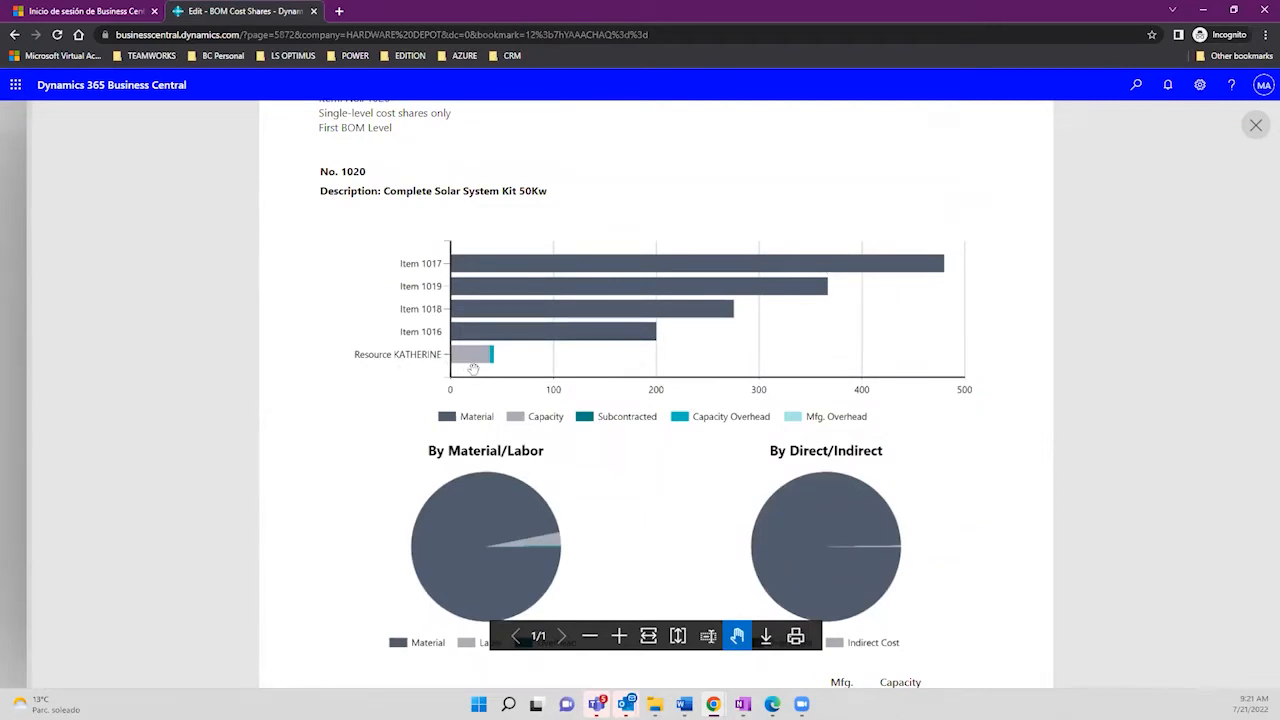
{"action": "left_click_drag", "start_coordinate": [511, 430], "coordinate": [508, 360]}
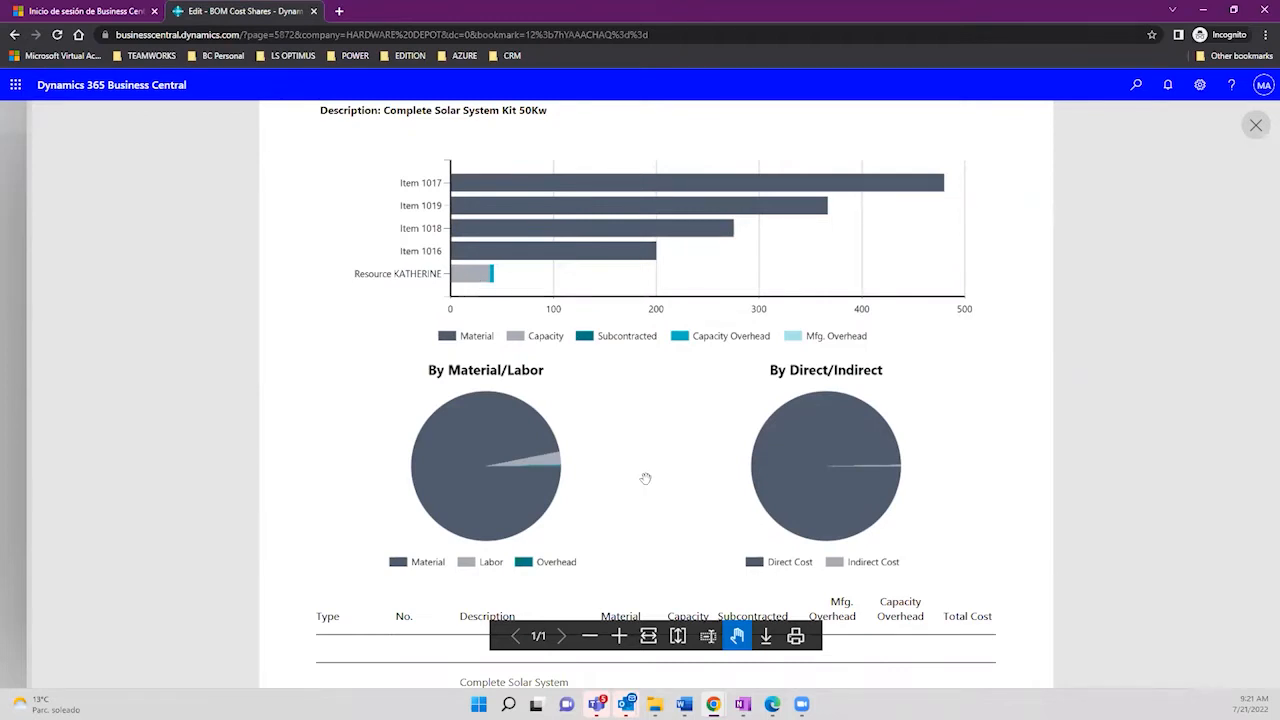
{"action": "left_click_drag", "start_coordinate": [646, 480], "coordinate": [663, 338]}
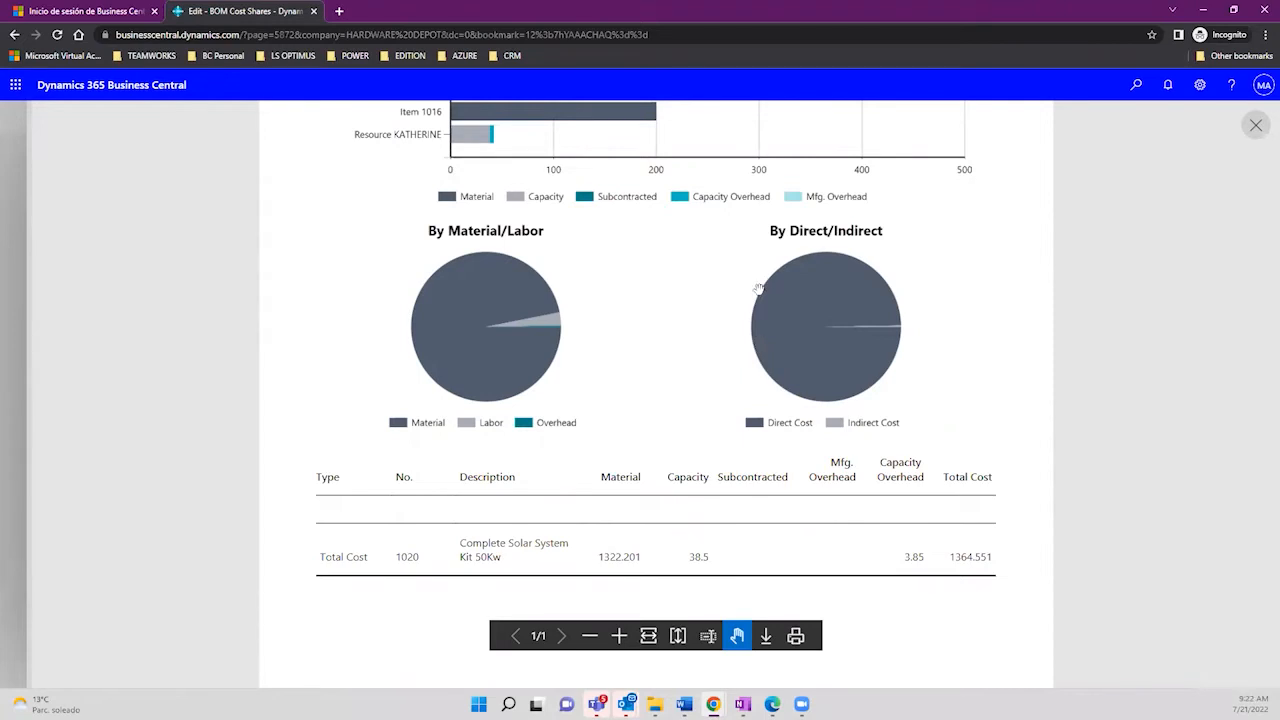
{"action": "scroll", "coordinate": [765, 228], "scroll_direction": "up", "scroll_amount": 1}
{"action": "scroll", "coordinate": [693, 293], "scroll_direction": "down", "scroll_amount": 1}
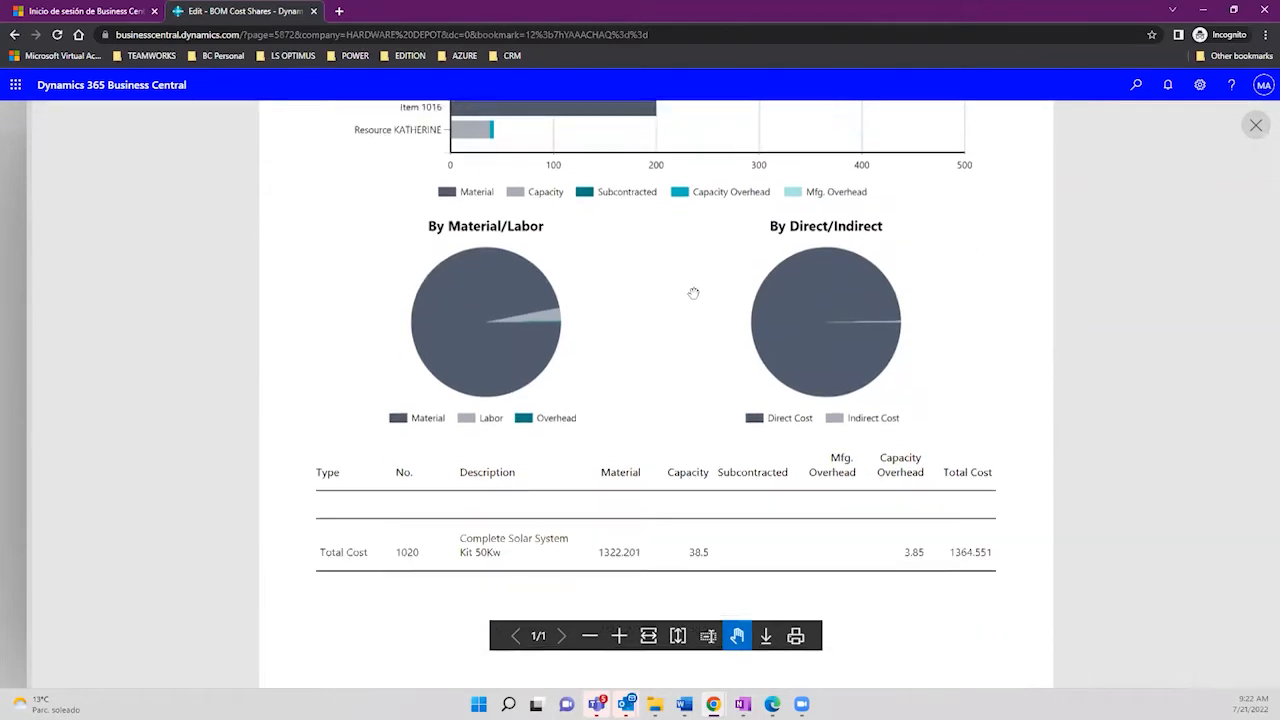
{"action": "scroll", "coordinate": [693, 293], "scroll_direction": "down", "scroll_amount": 2}
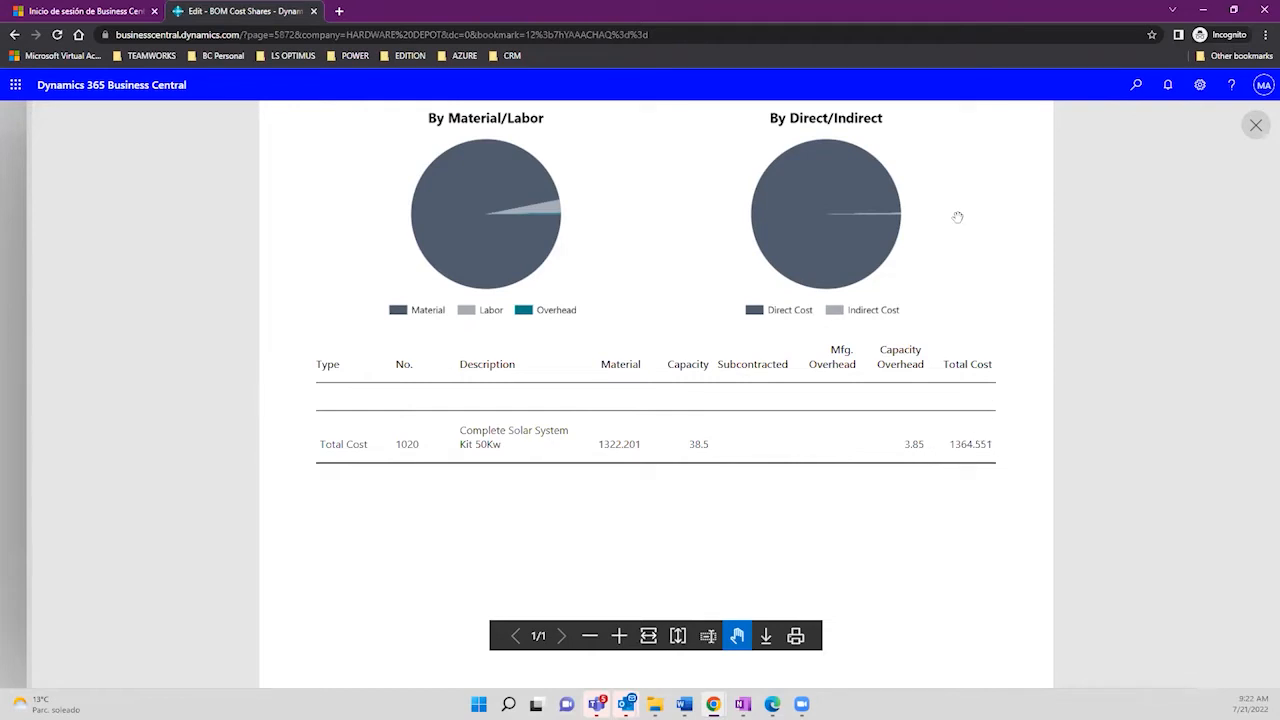
{"action": "left_click_drag", "start_coordinate": [955, 235], "coordinate": [957, 430]}
{"action": "scroll", "coordinate": [968, 480], "scroll_direction": "up", "scroll_amount": 1}
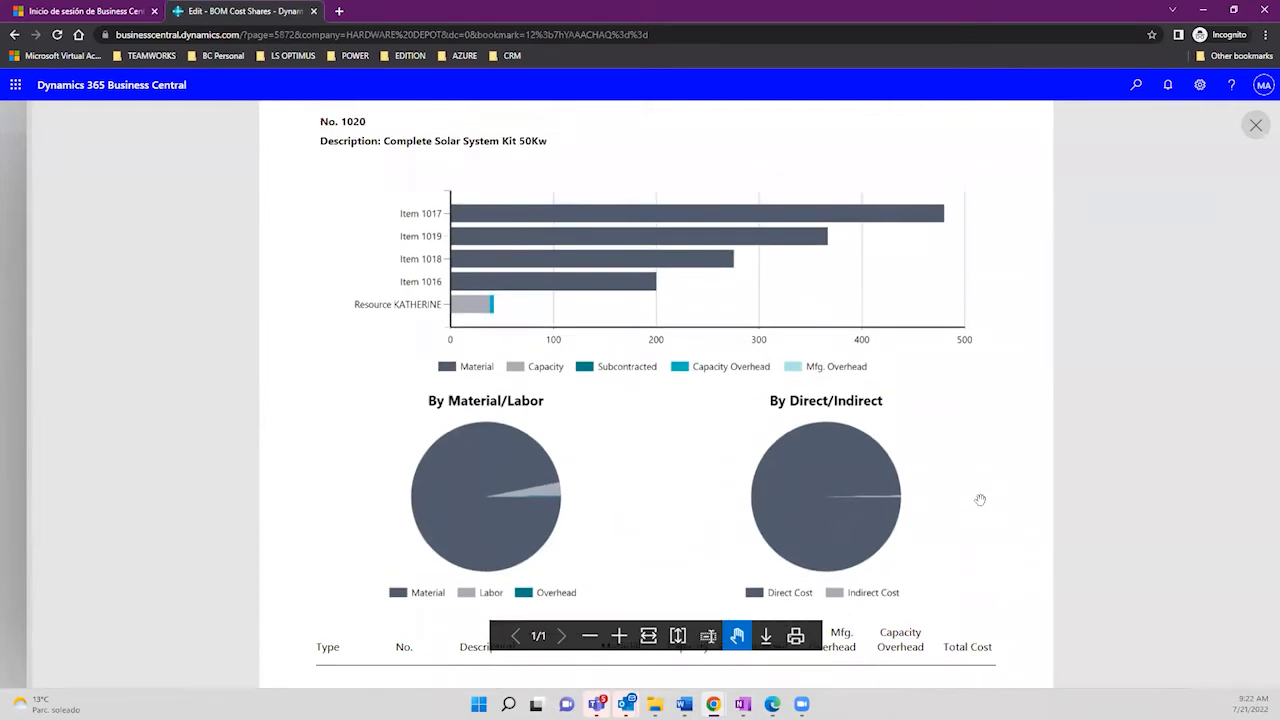
{"action": "scroll", "coordinate": [908, 289], "scroll_direction": "up", "scroll_amount": 2}
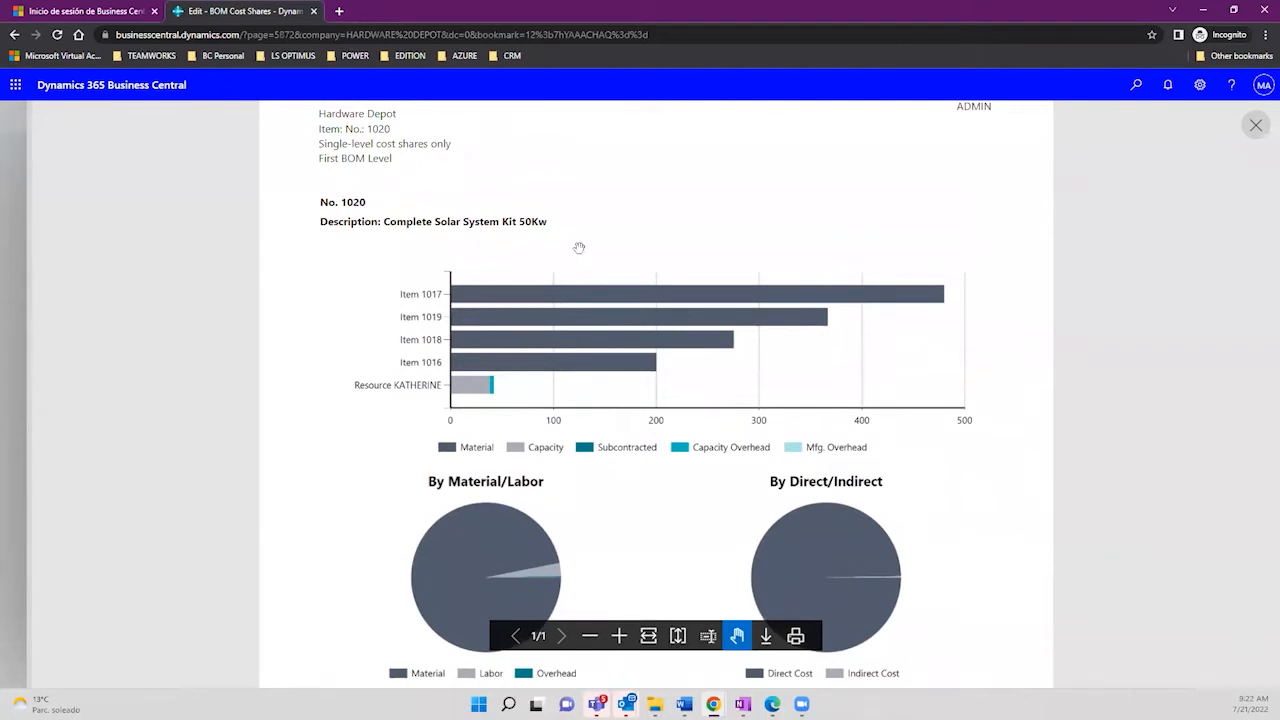
{"action": "scroll", "coordinate": [580, 250], "scroll_direction": "up", "scroll_amount": 2}
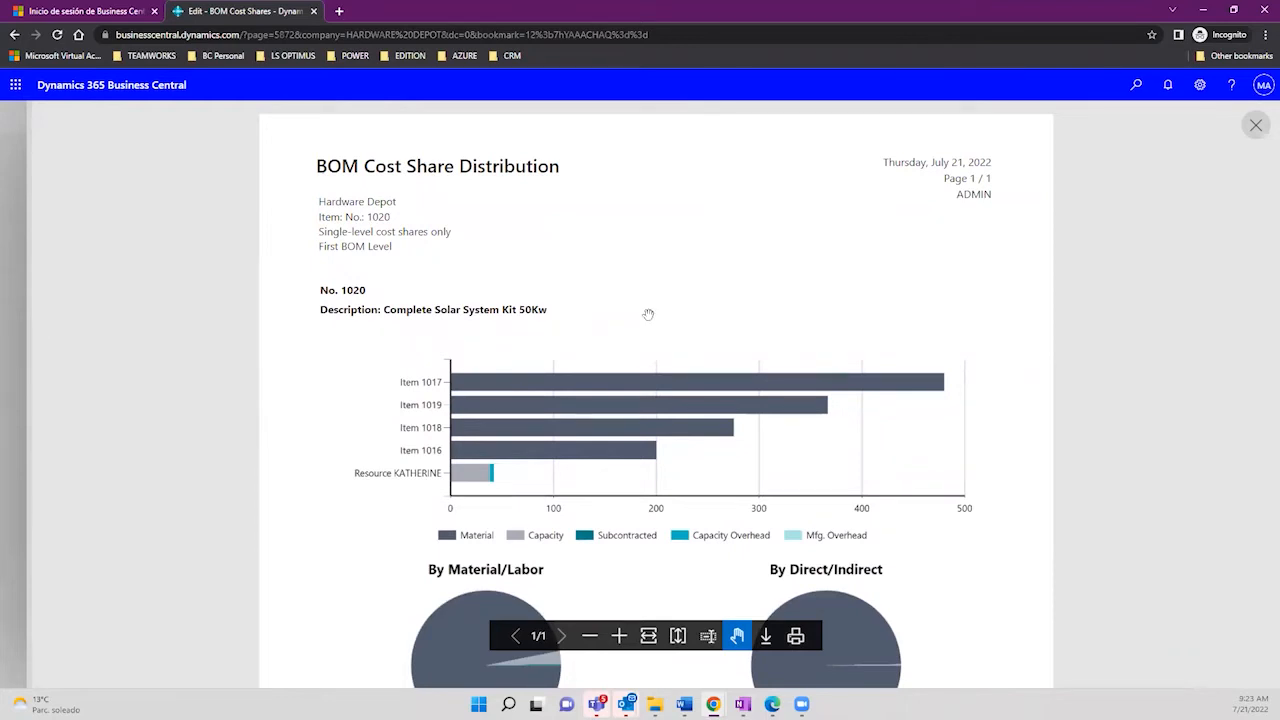
Step: Rerun the cost share report with BOM Leaves only, details included and Rolled-up cost shares
{"action": "left_click", "coordinate": [1256, 125]}
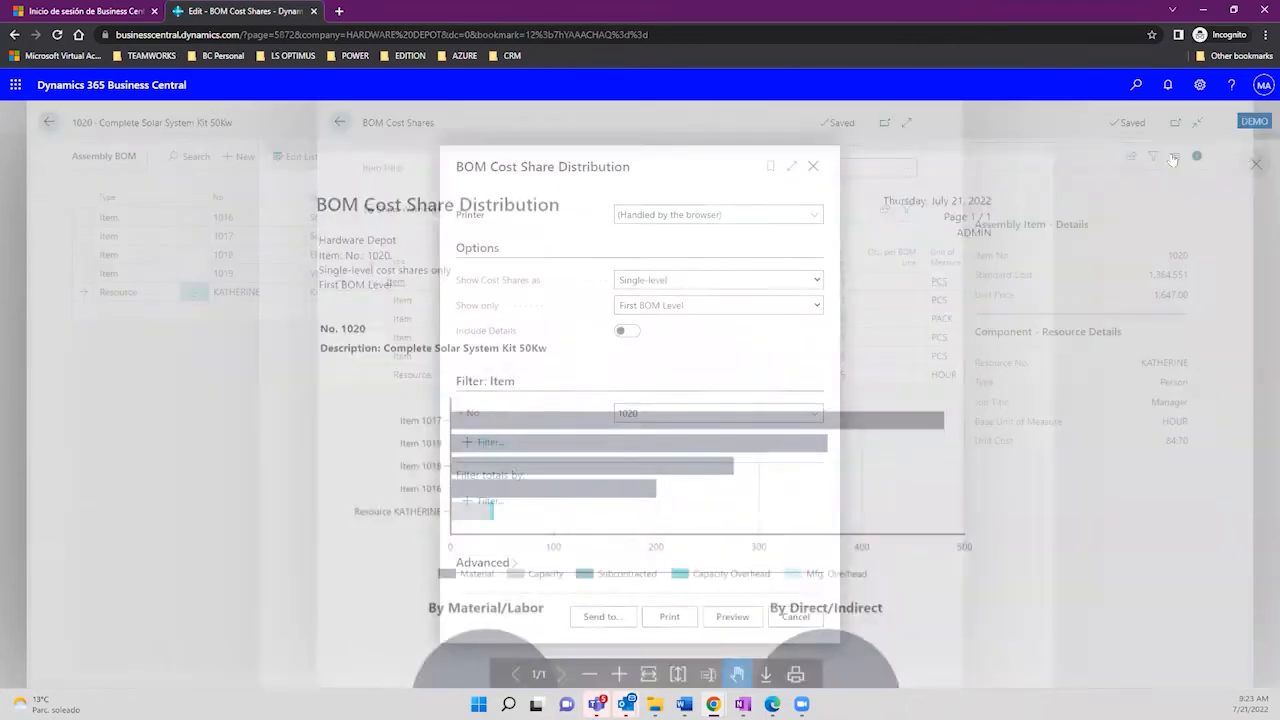
{"action": "left_click", "coordinate": [791, 306]}
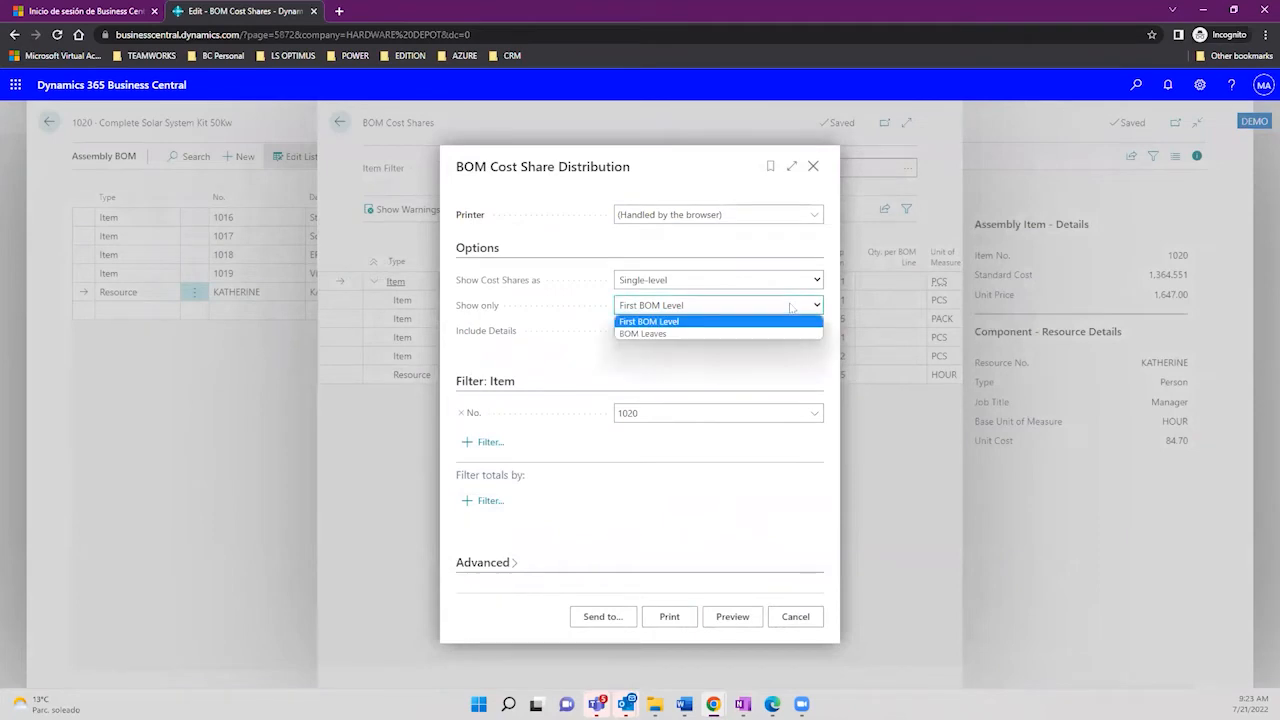
{"action": "left_click", "coordinate": [750, 336]}
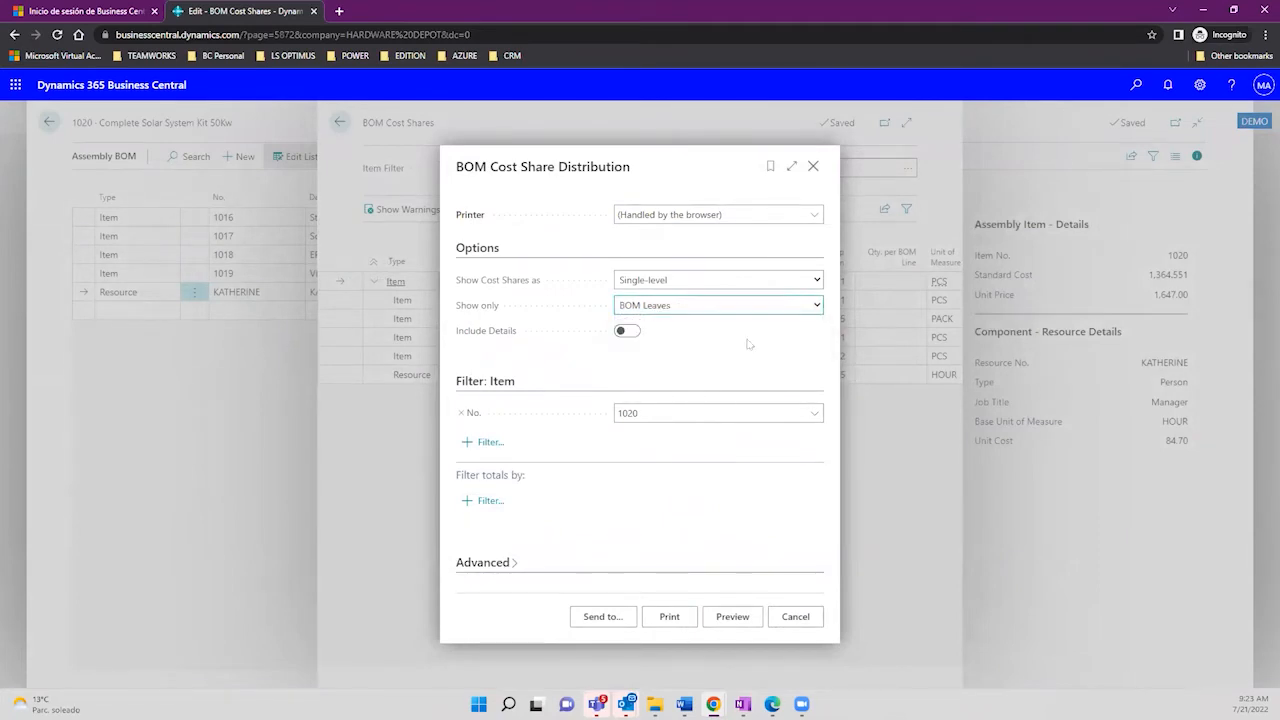
{"action": "left_click", "coordinate": [628, 331]}
{"action": "left_click", "coordinate": [726, 281]}
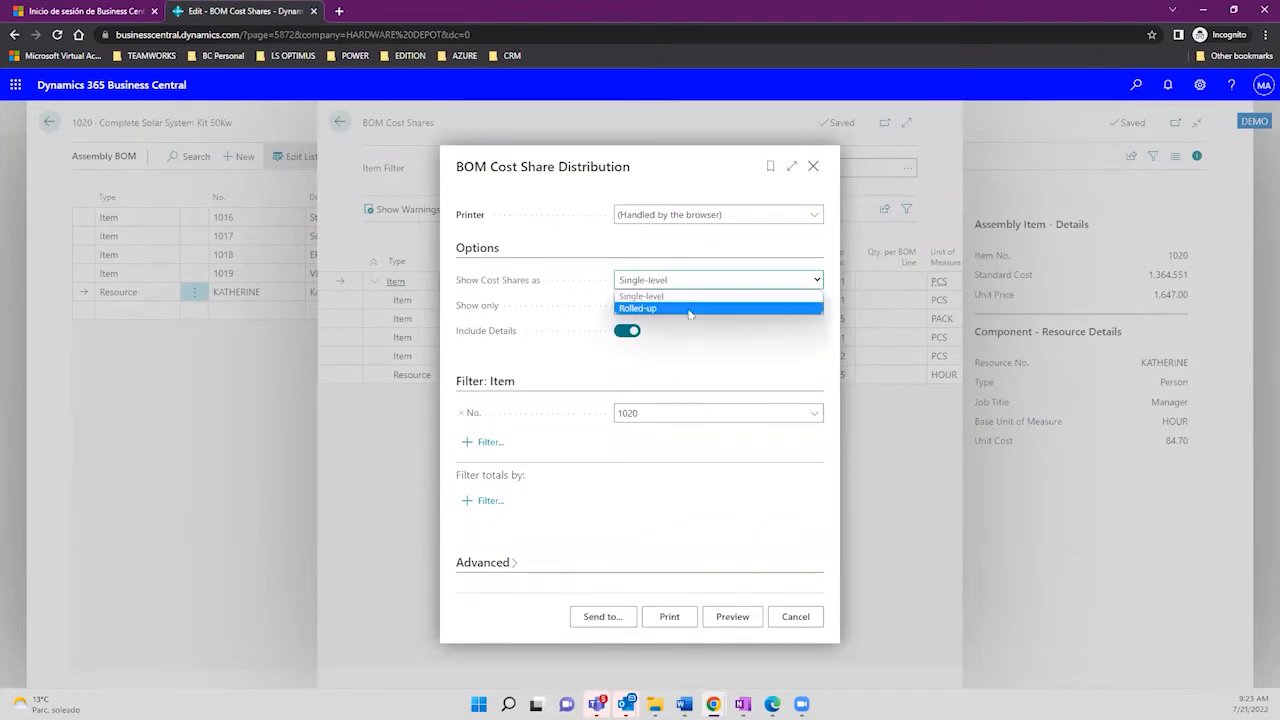
{"action": "left_click", "coordinate": [689, 309]}
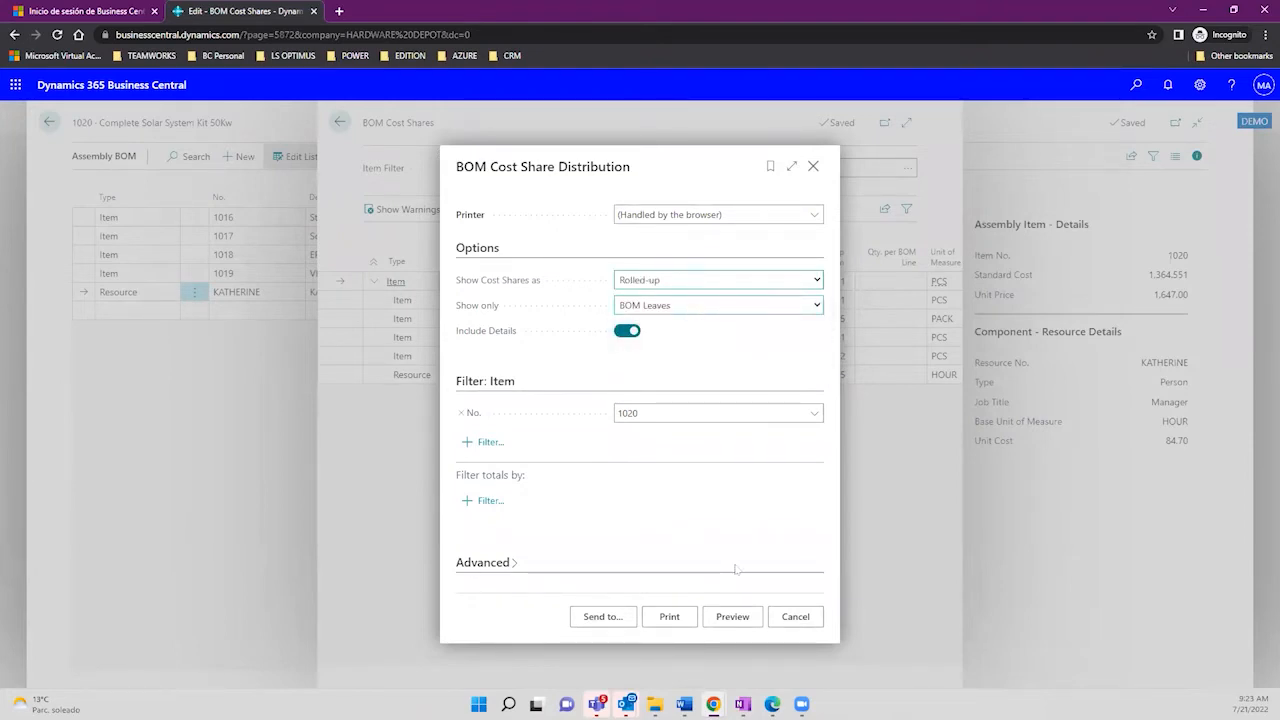
{"action": "left_click", "coordinate": [731, 617]}
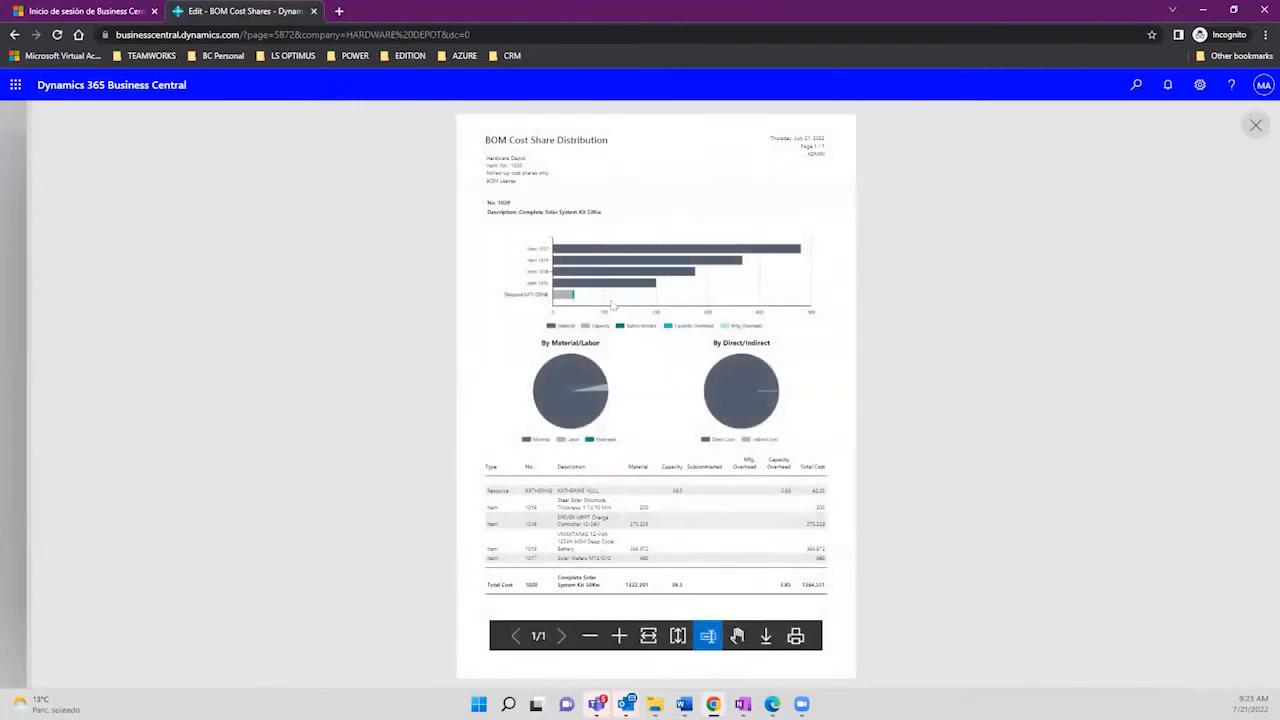
Step: Zoom in and pan through the component cost table down to the 1364.551 total, then close the preview
{"action": "left_click", "coordinate": [620, 637]}
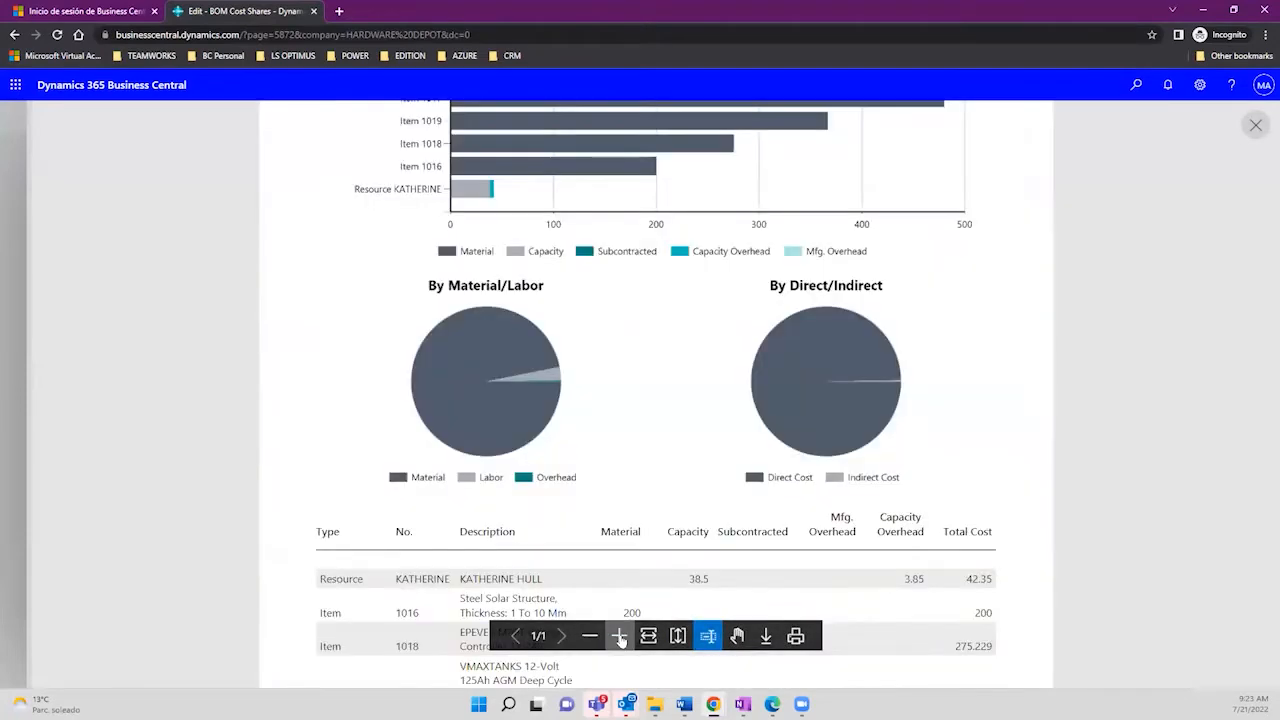
{"action": "left_click", "coordinate": [736, 637]}
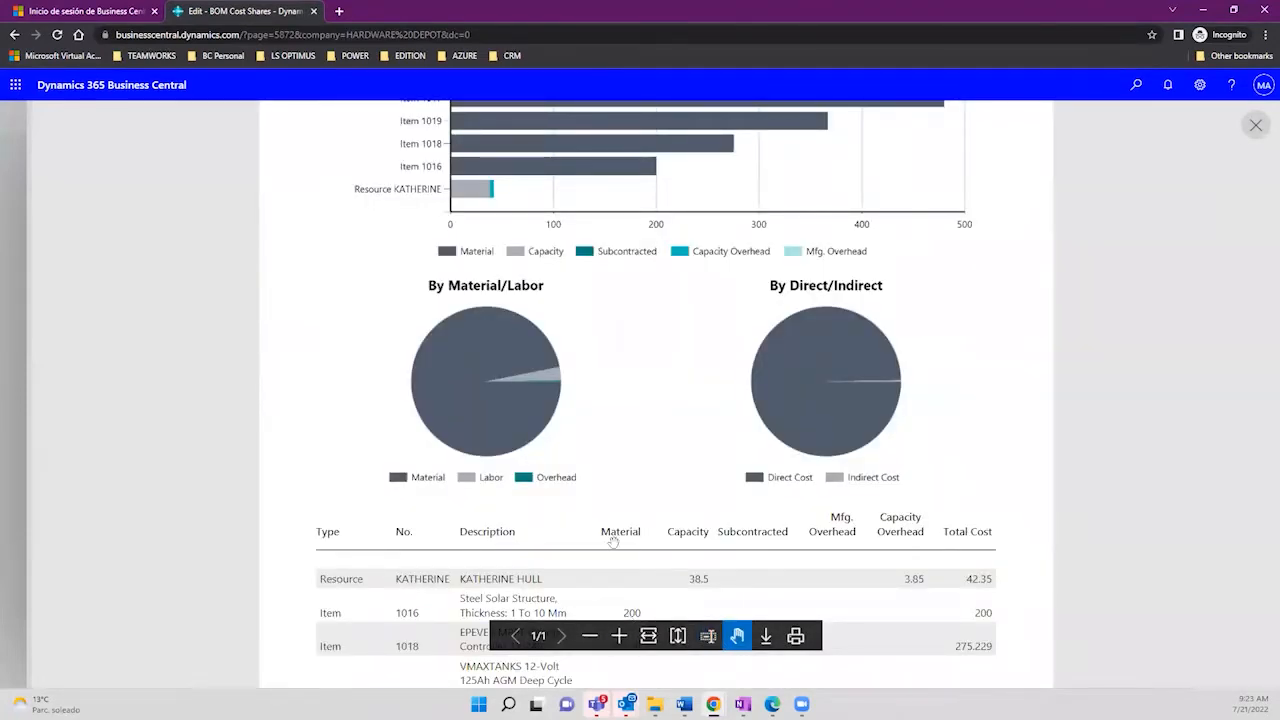
{"action": "left_click_drag", "start_coordinate": [612, 505], "coordinate": [588, 283]}
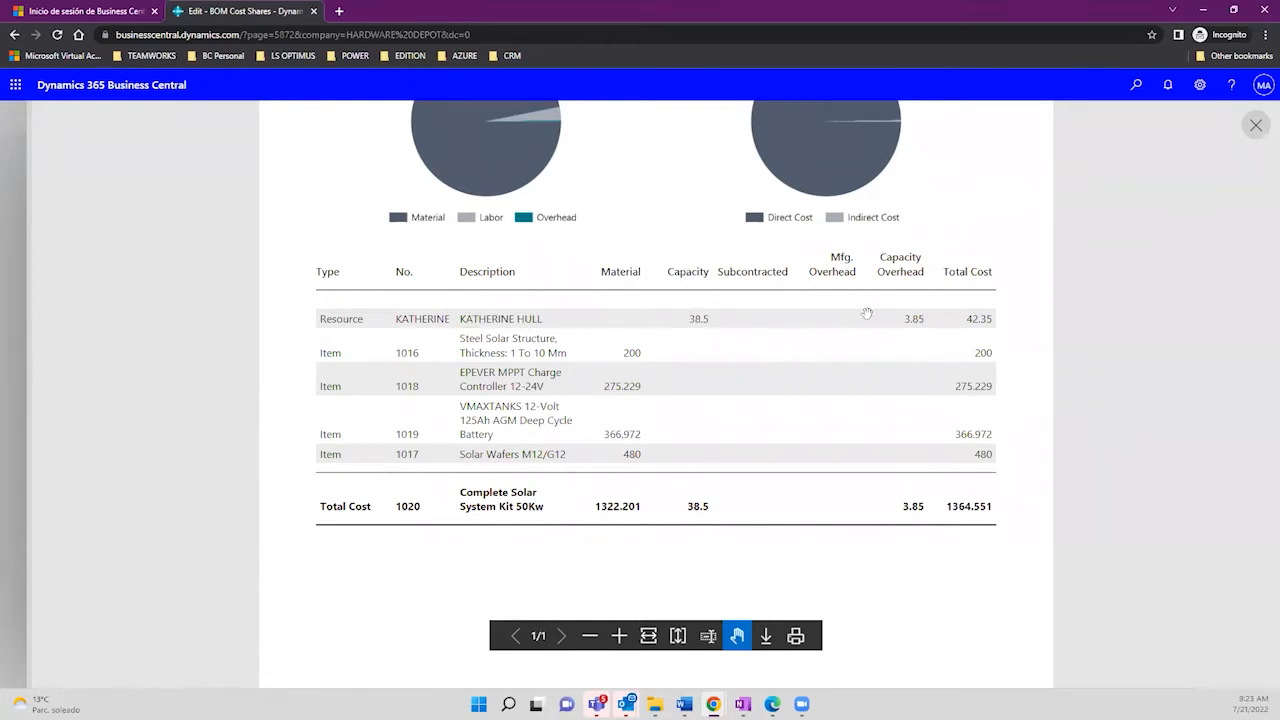
{"action": "scroll", "coordinate": [965, 383], "scroll_direction": "up", "scroll_amount": 2}
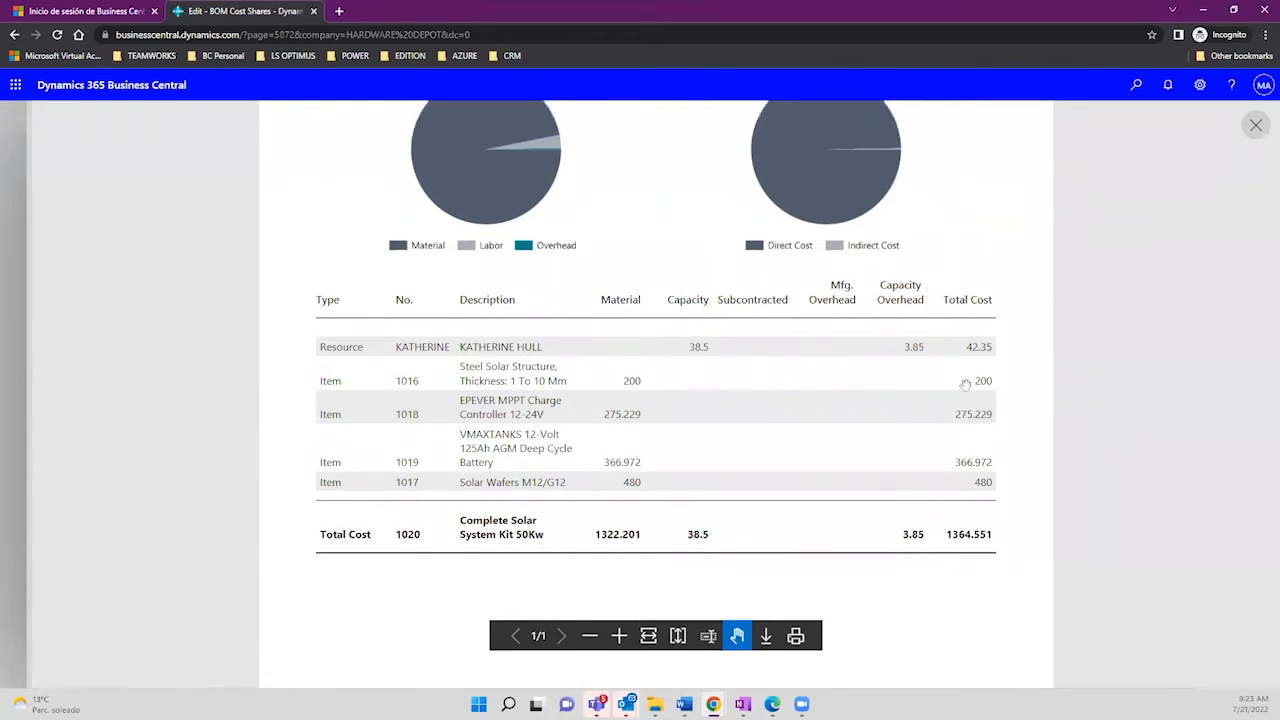
{"action": "scroll", "coordinate": [965, 383], "scroll_direction": "up", "scroll_amount": 3}
{"action": "scroll", "coordinate": [950, 327], "scroll_direction": "up", "scroll_amount": 3}
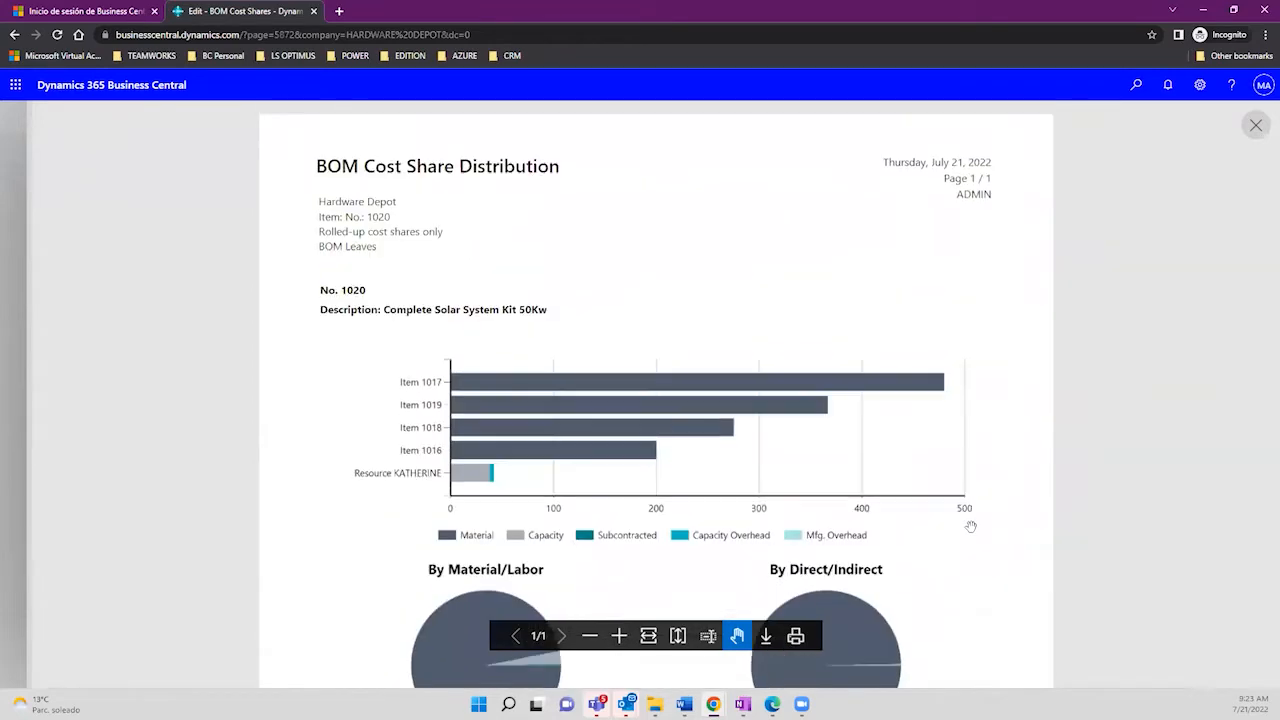
{"action": "left_click", "coordinate": [1255, 125]}
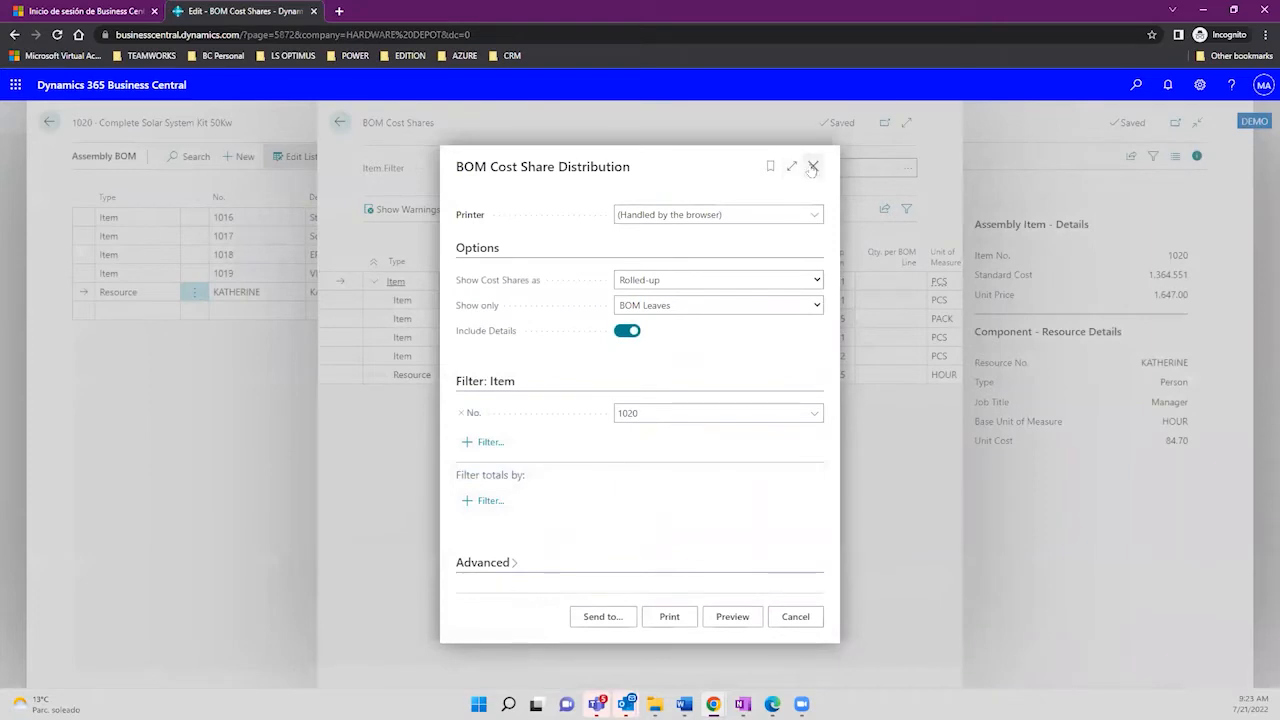
Step: Close the report options, check each quantity per parent, and start a new Assembly BOM line
{"action": "left_click", "coordinate": [812, 167]}
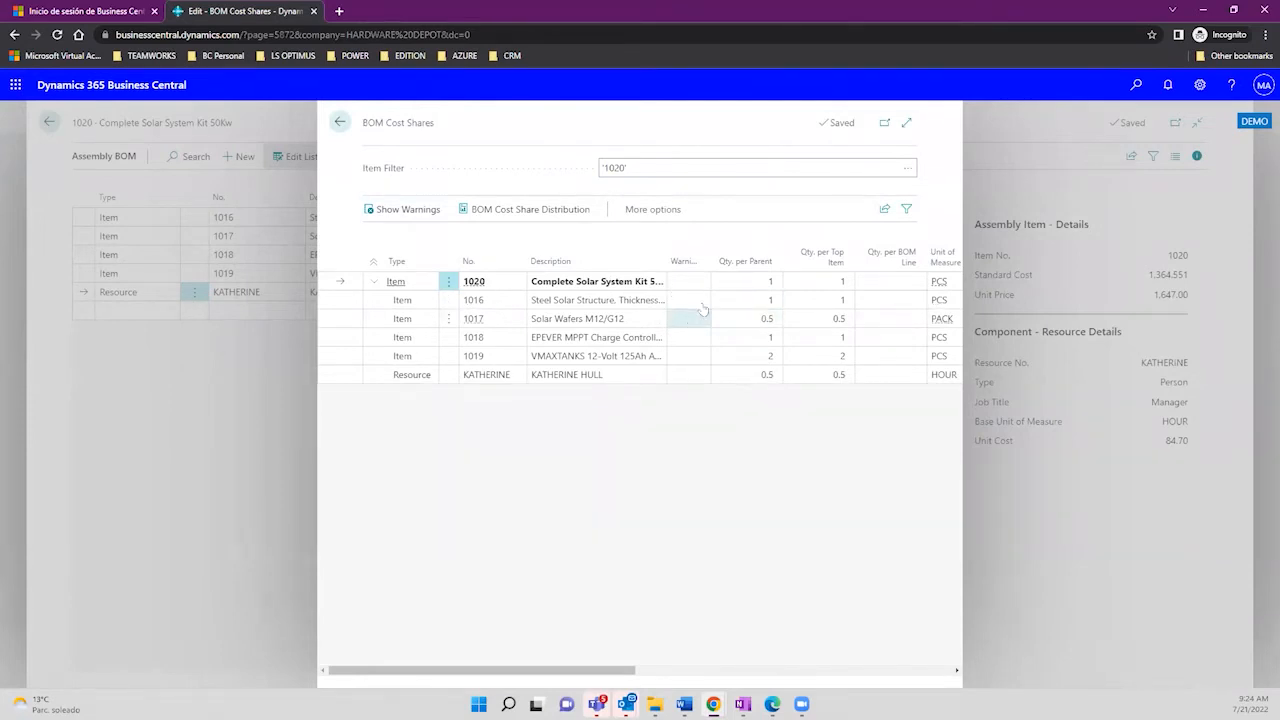
{"action": "left_click", "coordinate": [767, 283]}
{"action": "left_click", "coordinate": [764, 299]}
{"action": "left_click", "coordinate": [754, 320]}
{"action": "left_click", "coordinate": [754, 338]}
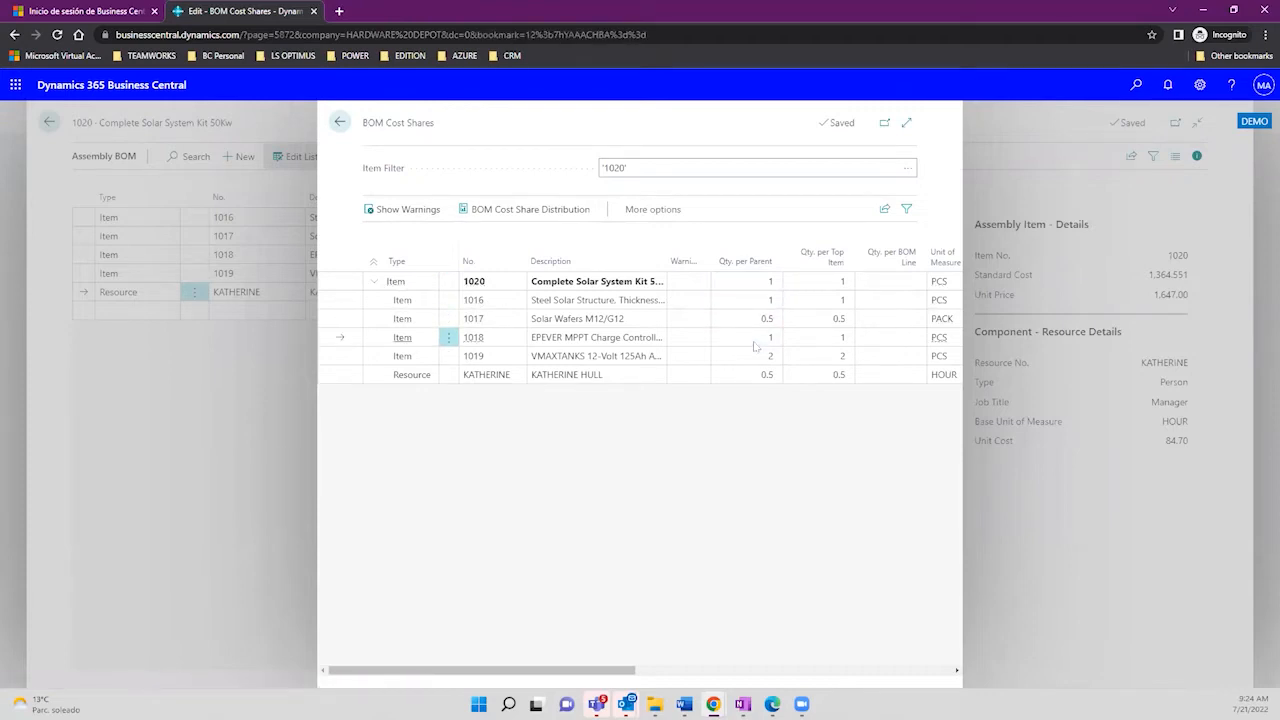
{"action": "left_click", "coordinate": [340, 122]}
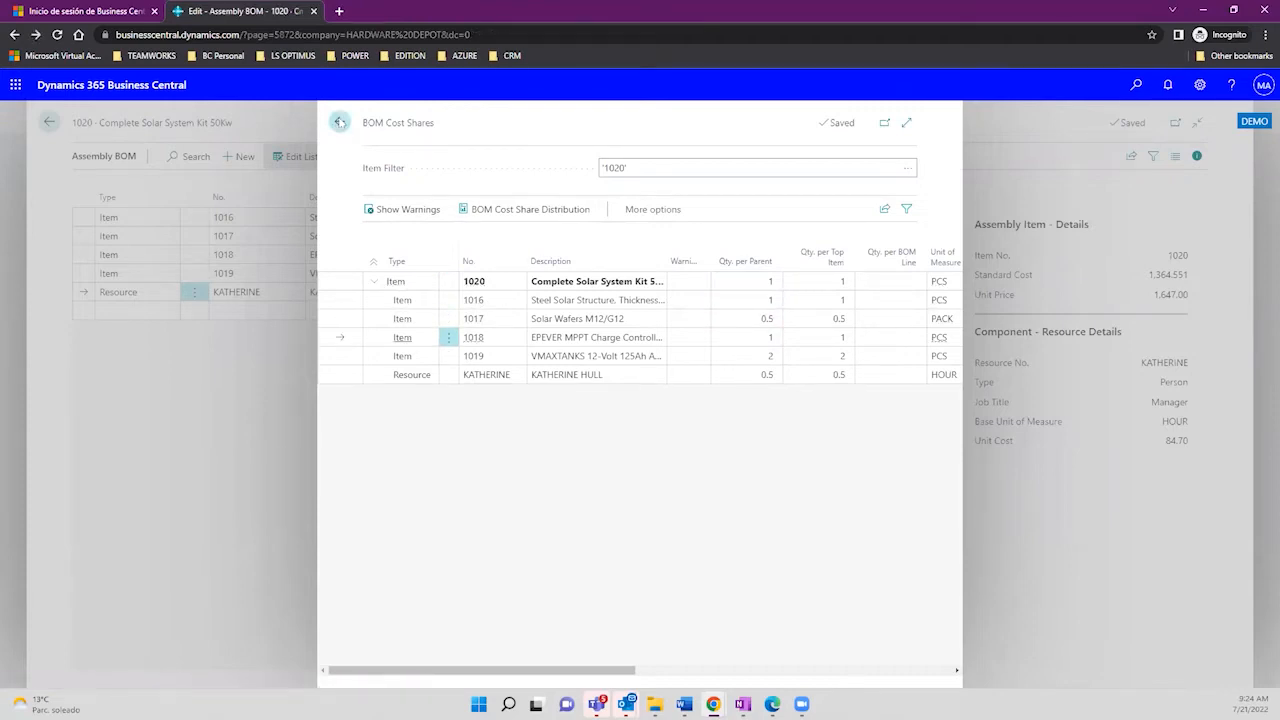
{"action": "left_click", "coordinate": [150, 312]}
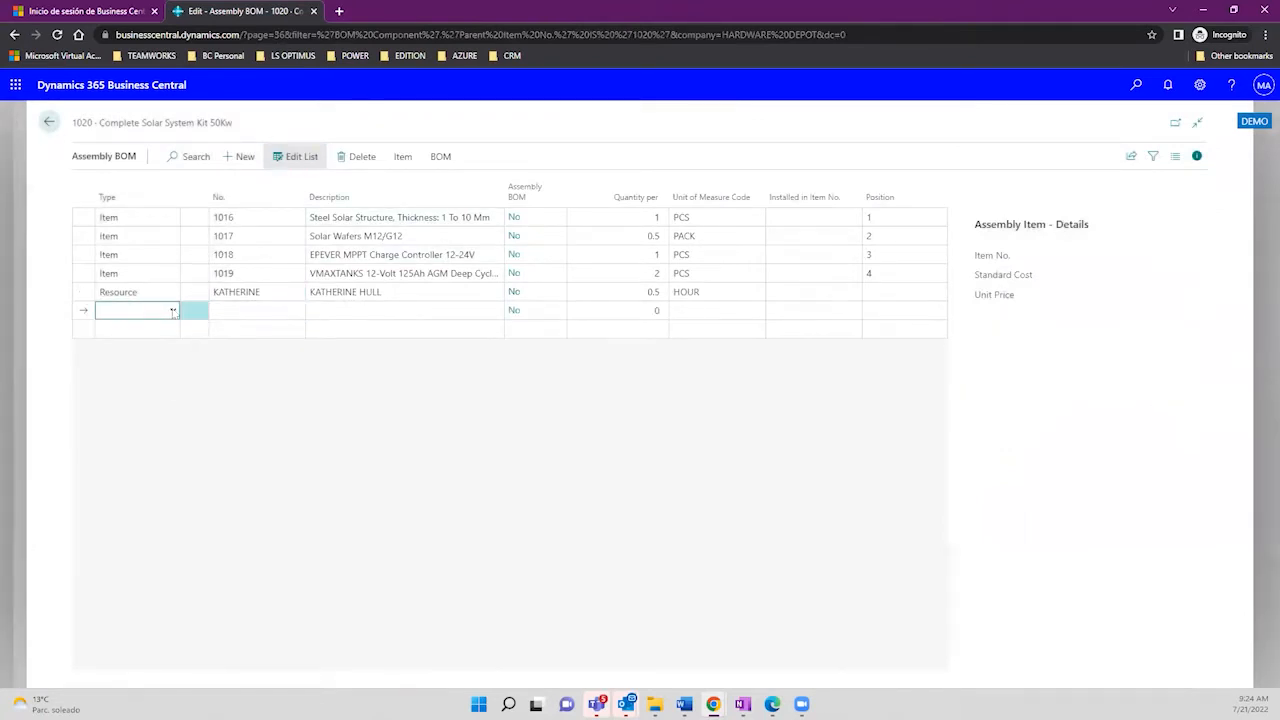
Step: Leave the new BOM line's type unchanged and return to item 1020's card, now at standard cost 1,364.551
{"action": "left_click", "coordinate": [172, 311]}
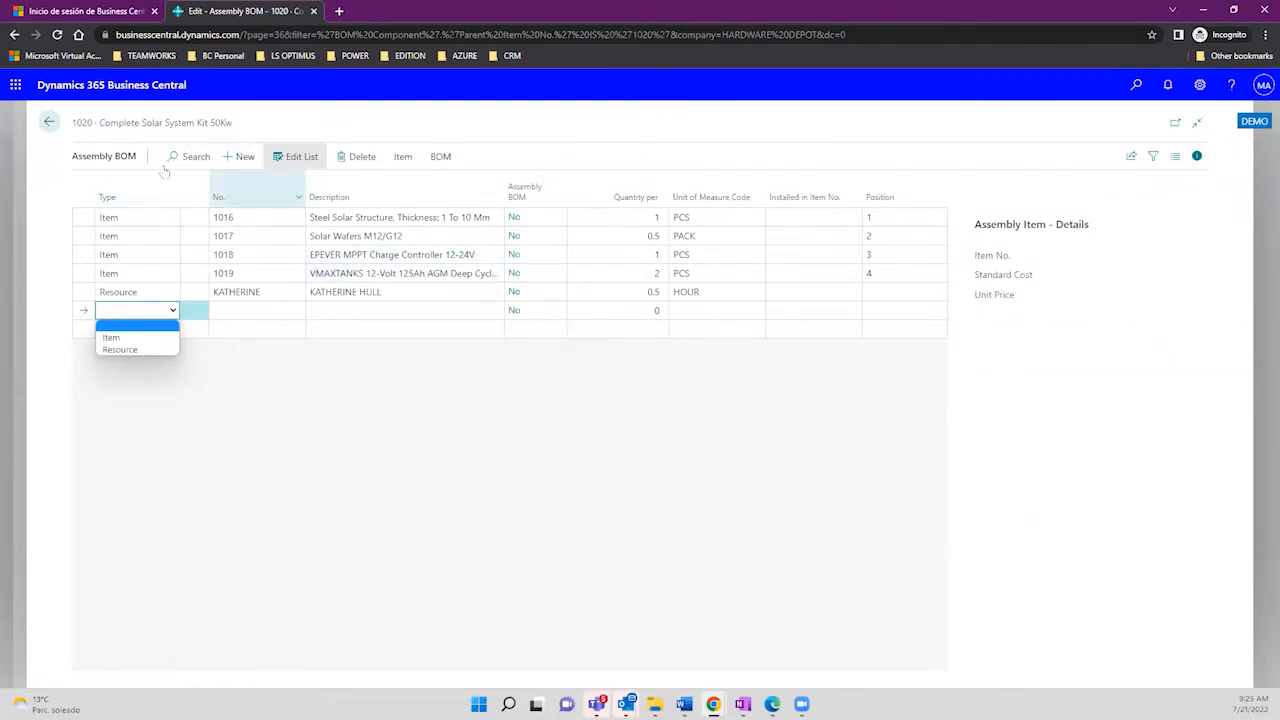
{"action": "left_click", "coordinate": [308, 381]}
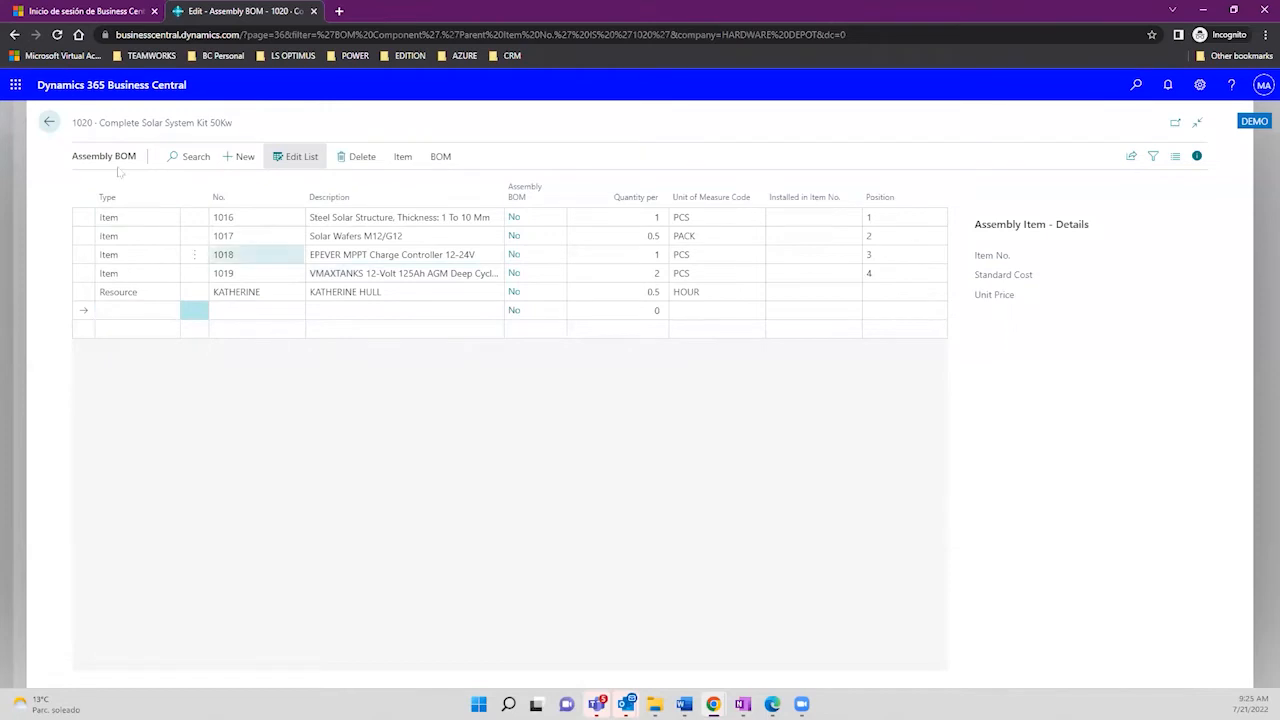
{"action": "left_click", "coordinate": [49, 122]}
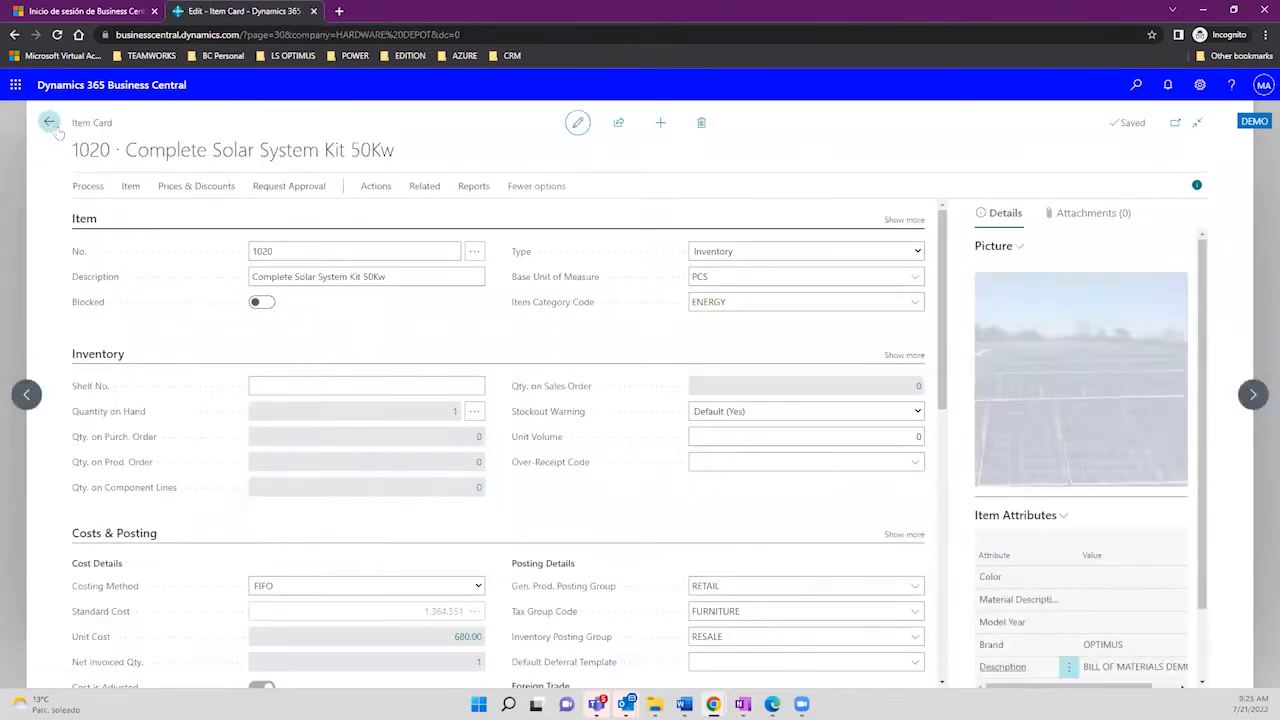
{"action": "left_click_drag", "start_coordinate": [127, 147], "coordinate": [407, 158]}
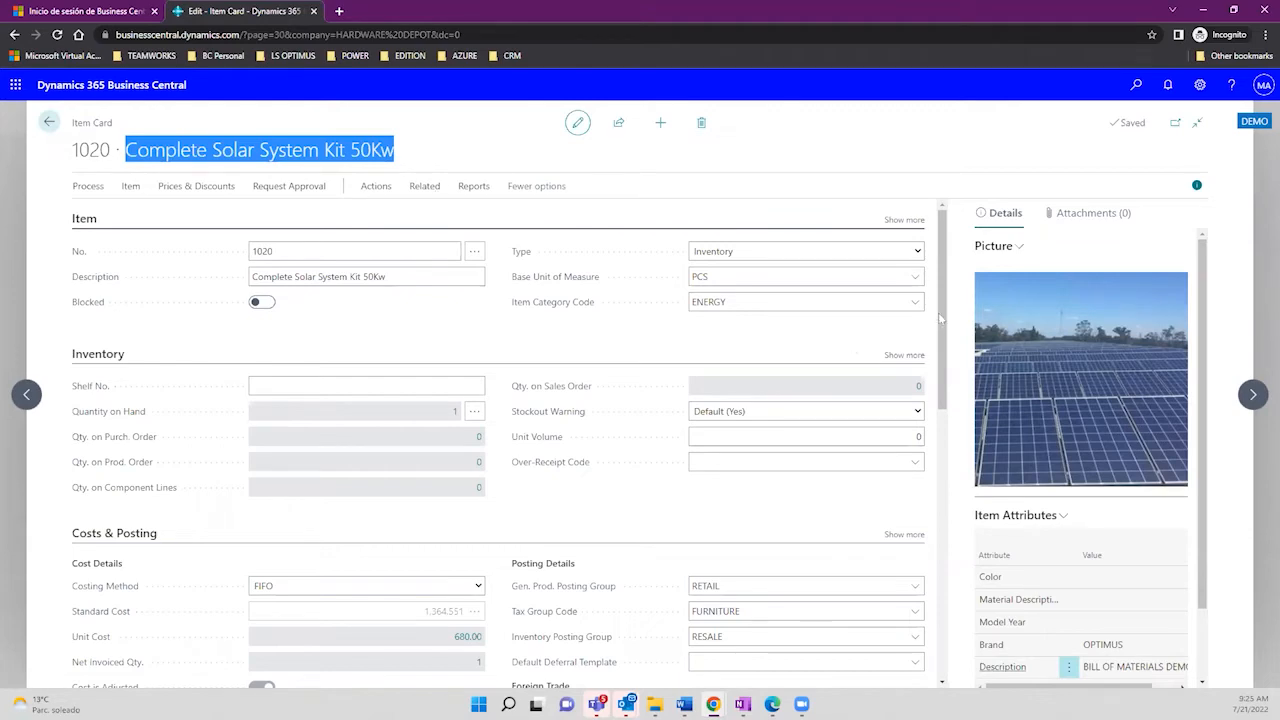
{"action": "left_click_drag", "start_coordinate": [946, 320], "coordinate": [952, 442]}
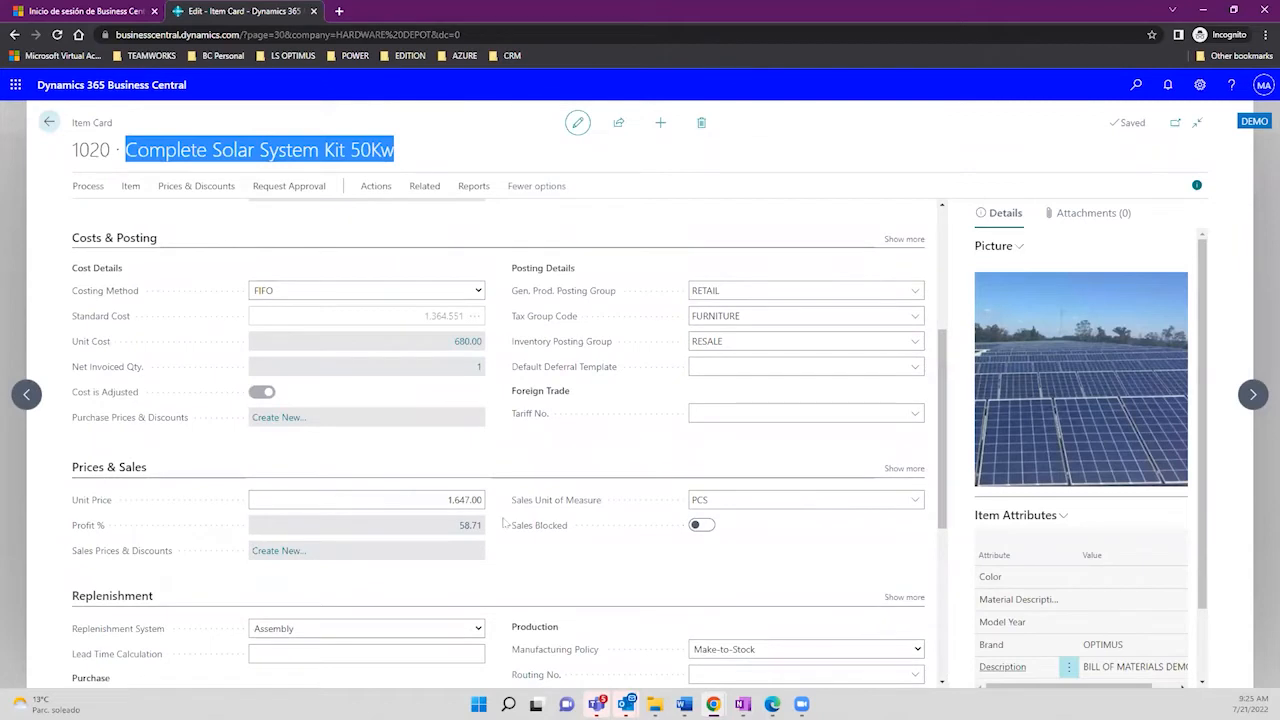
{"action": "left_click", "coordinate": [450, 502]}
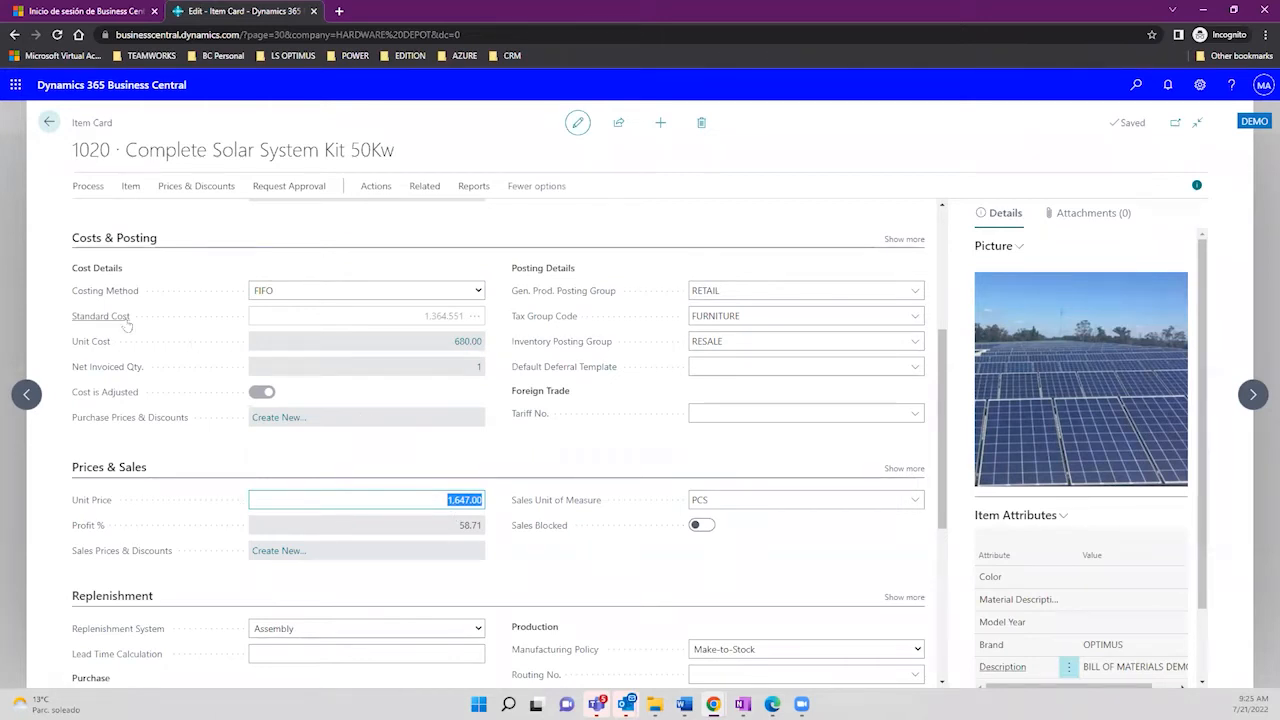
{"action": "left_click", "coordinate": [428, 320]}
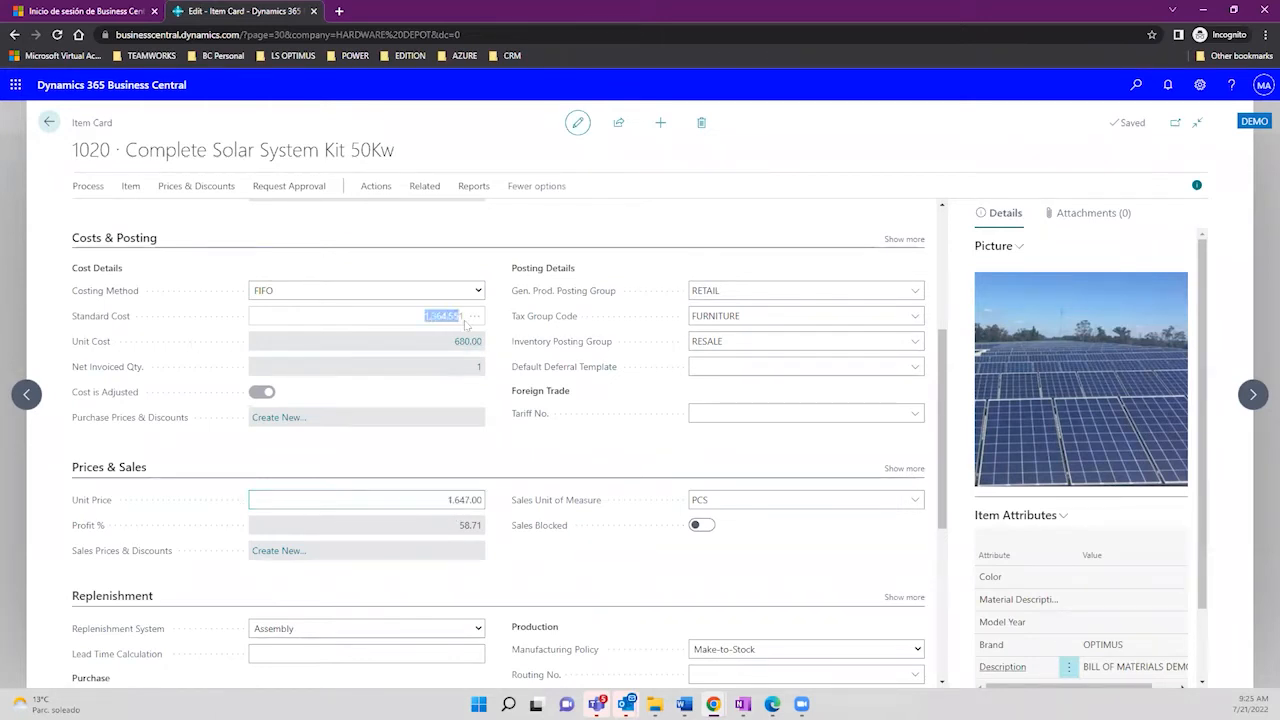
{"action": "left_click_drag", "start_coordinate": [465, 325], "coordinate": [468, 326]}
{"action": "scroll", "coordinate": [468, 325], "scroll_direction": "up", "scroll_amount": 5}
{"action": "left_click", "coordinate": [340, 291]}
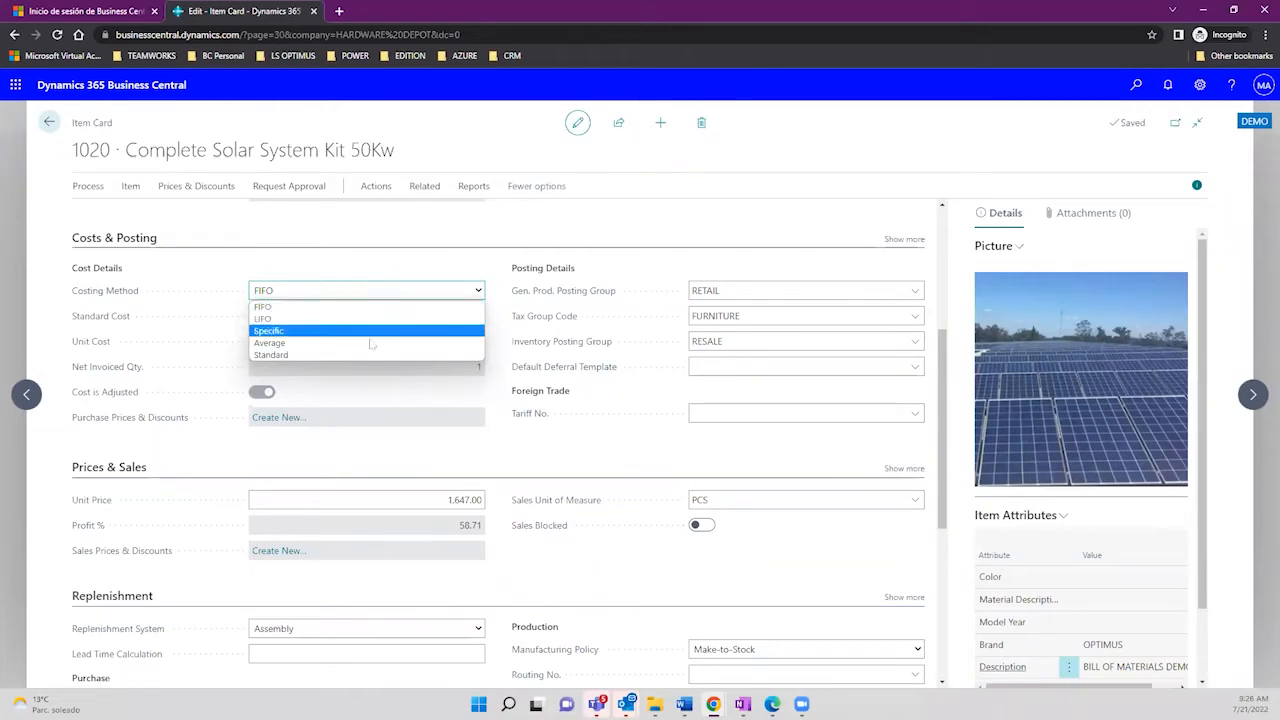
{"action": "left_click", "coordinate": [443, 466]}
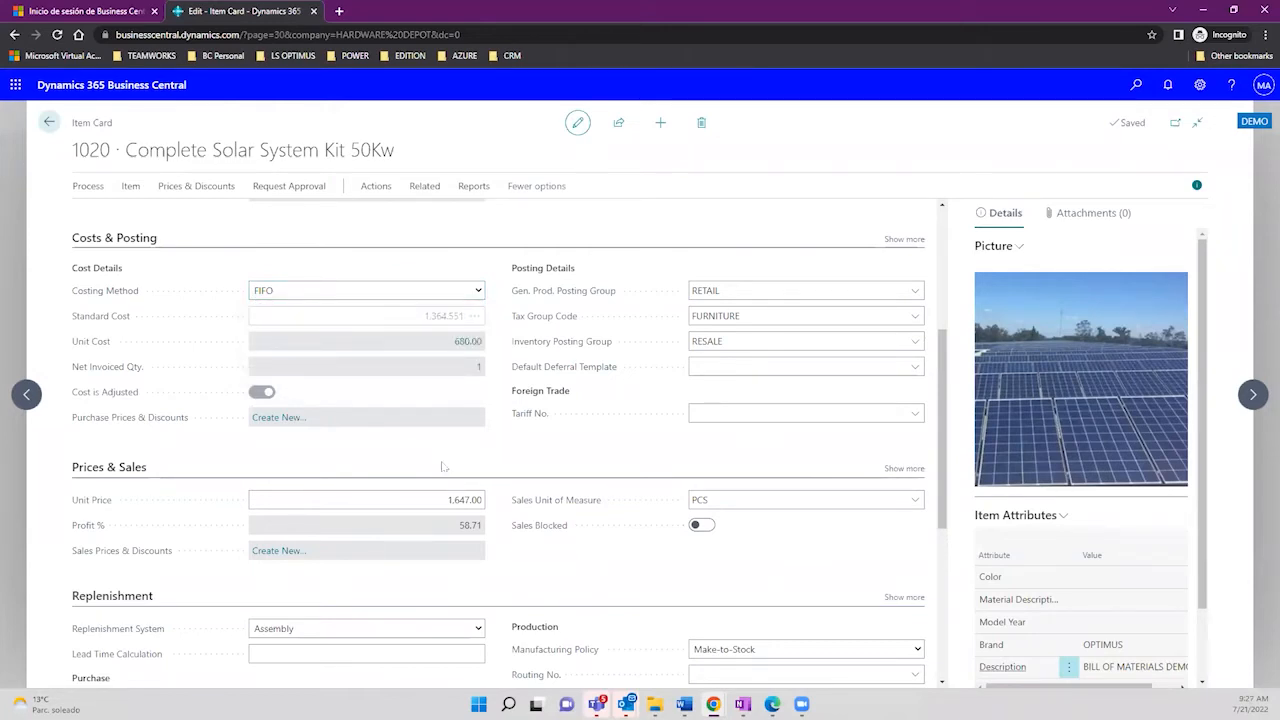
{"action": "left_click_drag", "start_coordinate": [945, 402], "coordinate": [945, 456]}
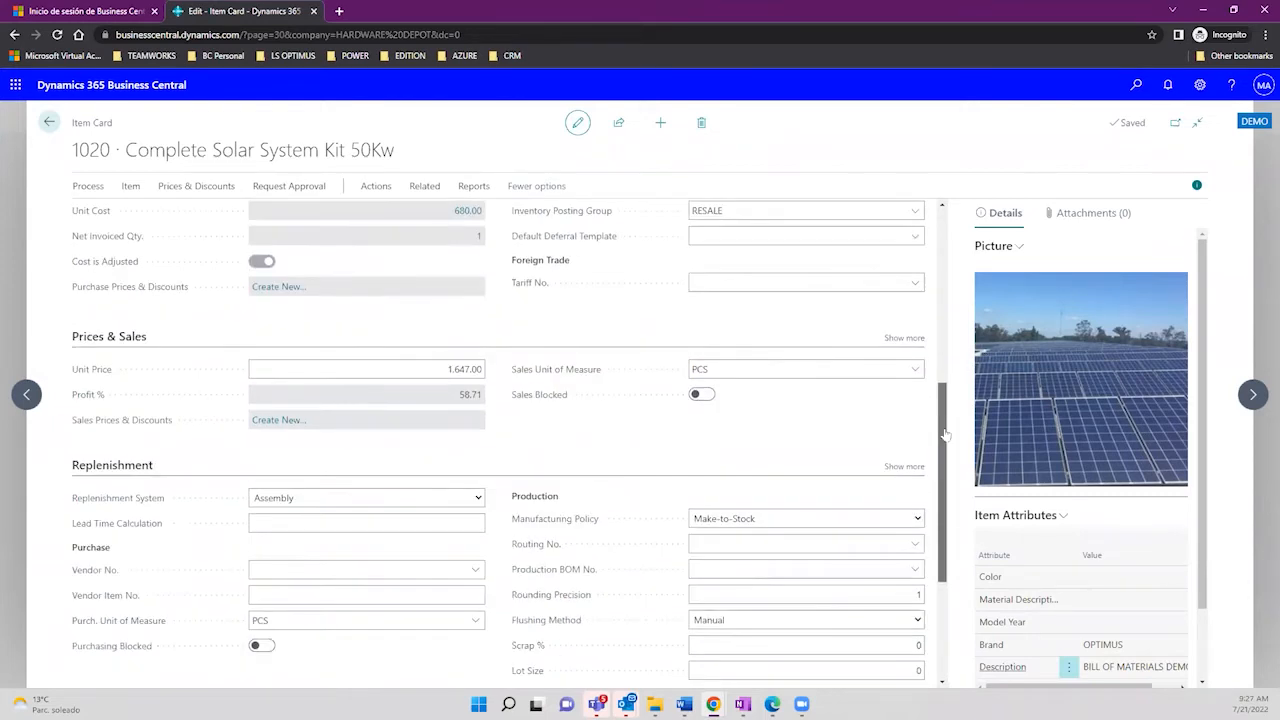
Step: Expand Prices & Sales and switch Price/Profit Calculation to Price=Cost+Profit, showing a 58.71 profit percentage
{"action": "left_click", "coordinate": [903, 339]}
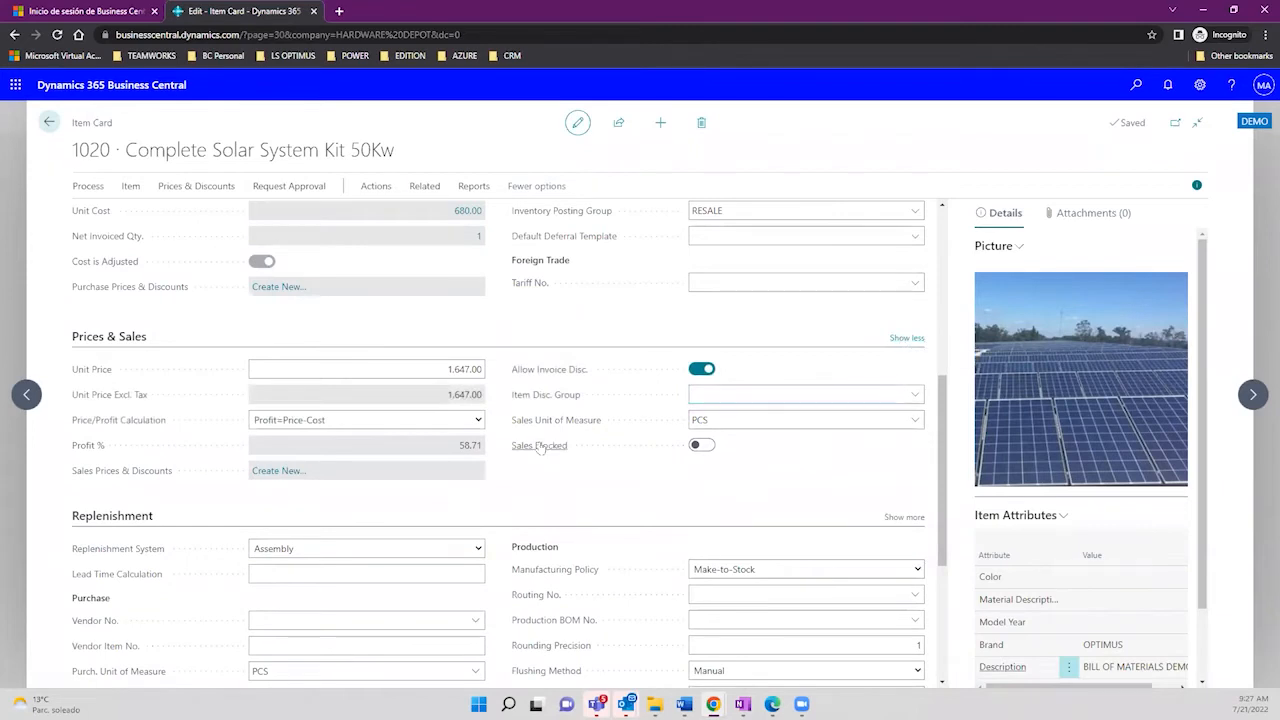
{"action": "left_click", "coordinate": [479, 421]}
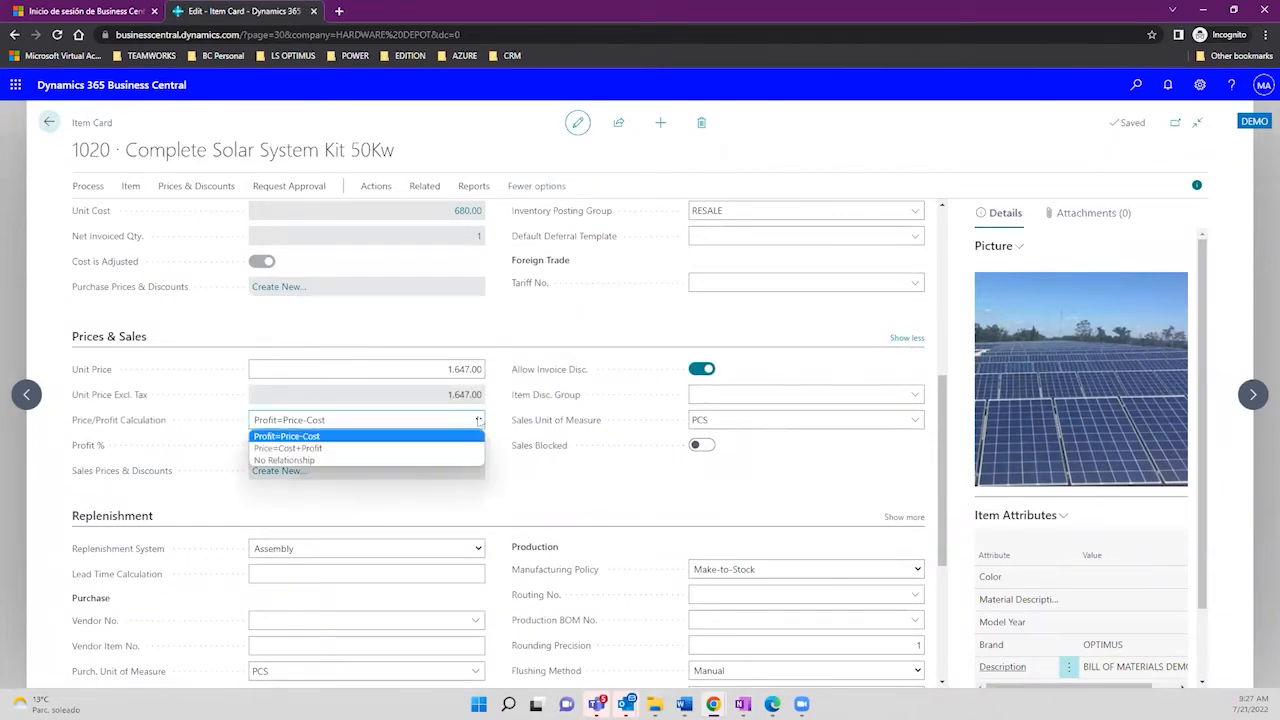
{"action": "left_click", "coordinate": [359, 448]}
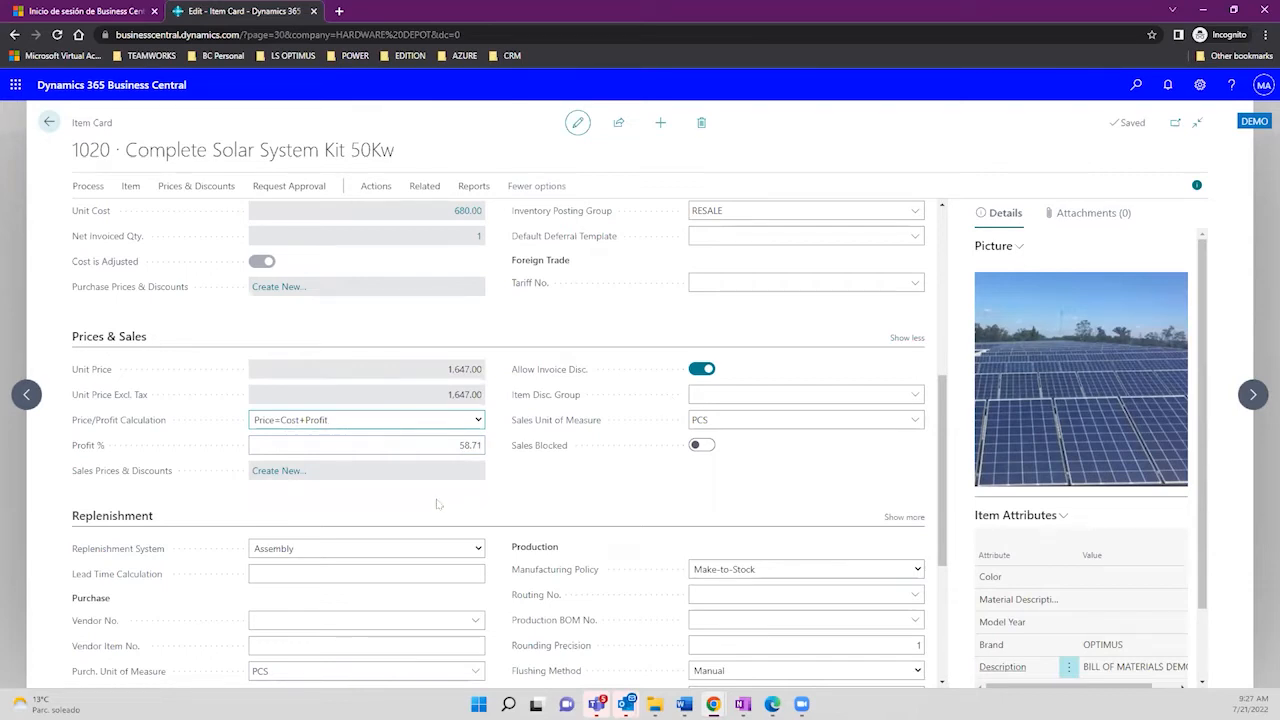
{"action": "left_click", "coordinate": [455, 445]}
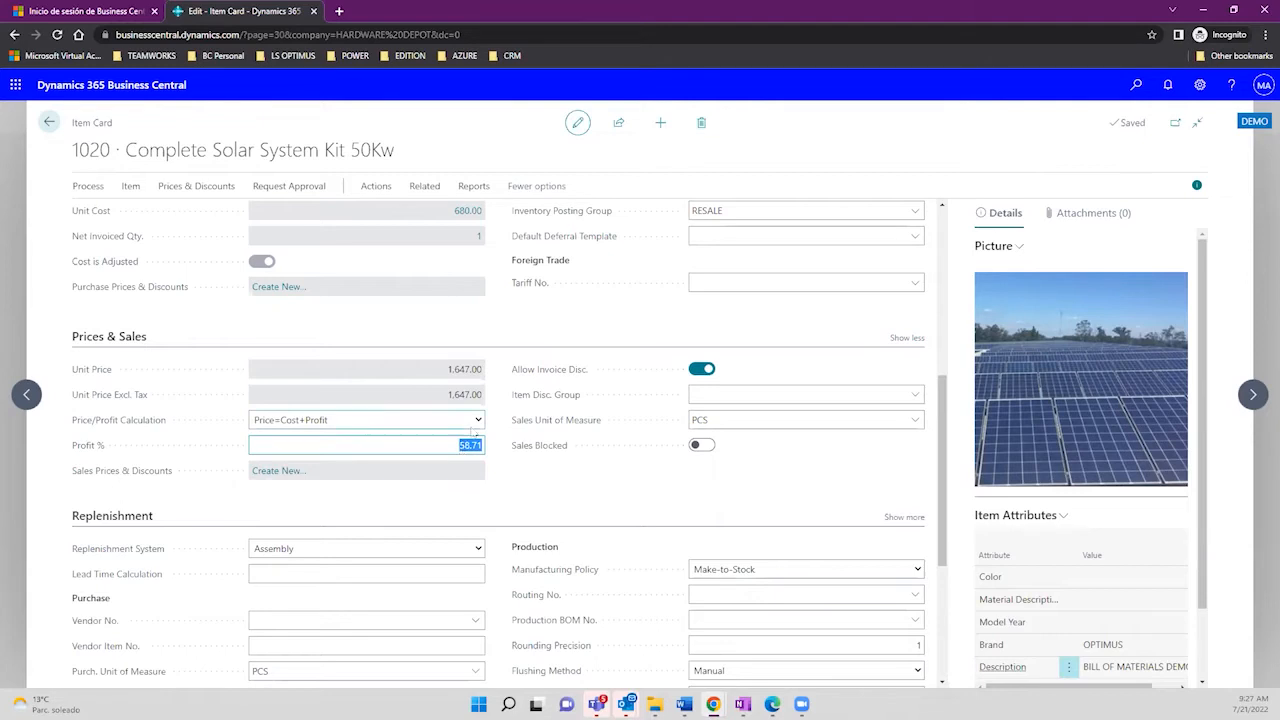
Step: Restore Price/Profit Calculation to Profit=Price-Cost and review the card's costing fields
{"action": "left_click", "coordinate": [478, 421]}
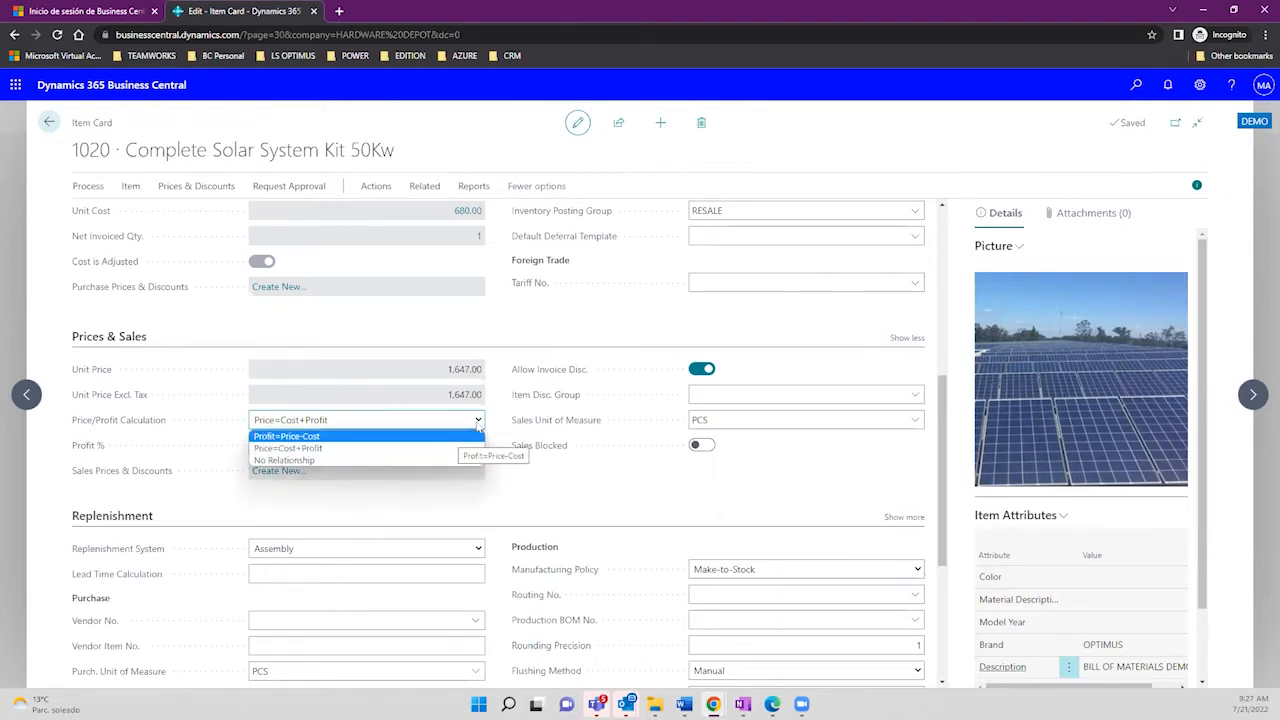
{"action": "key", "text": "Return"}
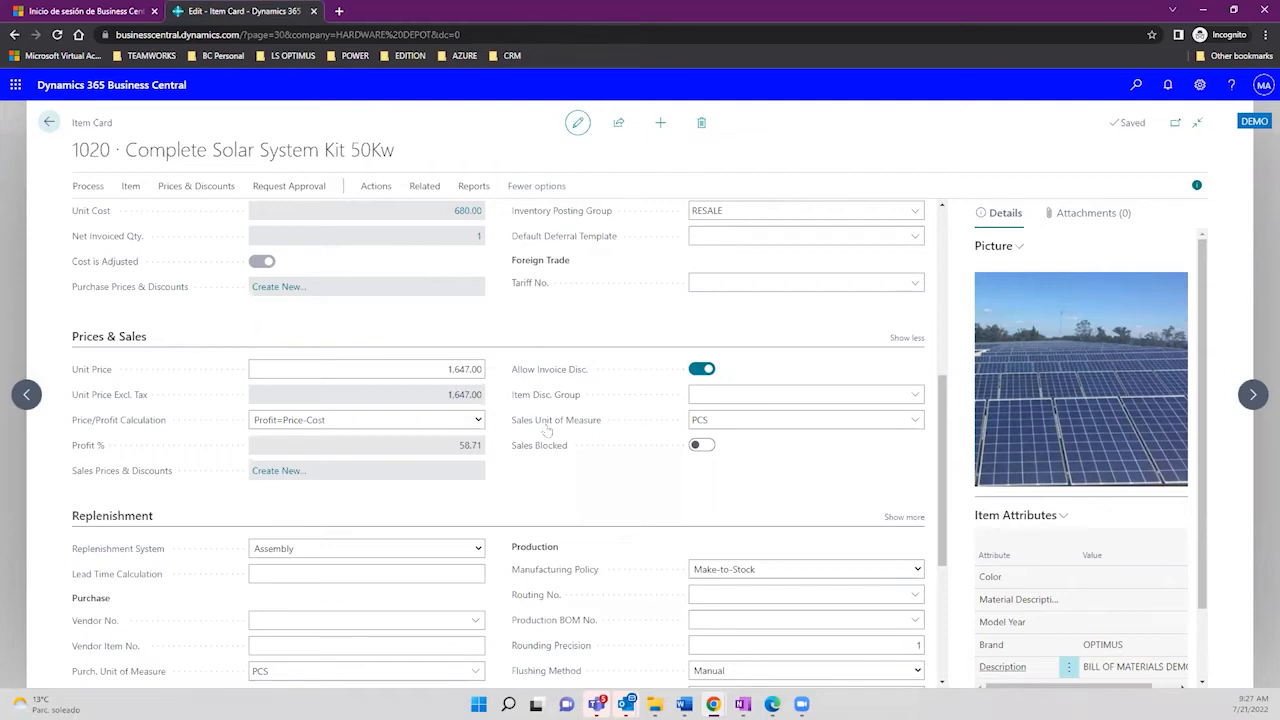
{"action": "scroll", "coordinate": [943, 427], "scroll_direction": "up", "scroll_amount": 2}
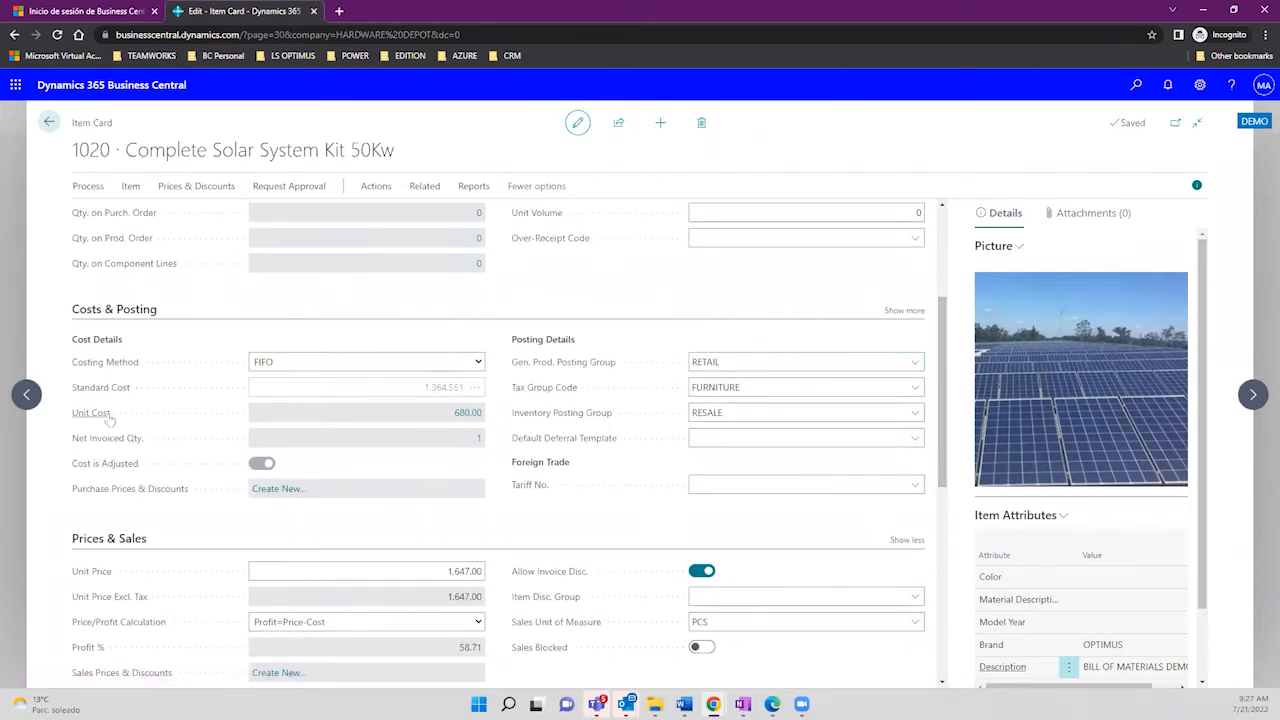
{"action": "mouse_move", "coordinate": [110, 420]}
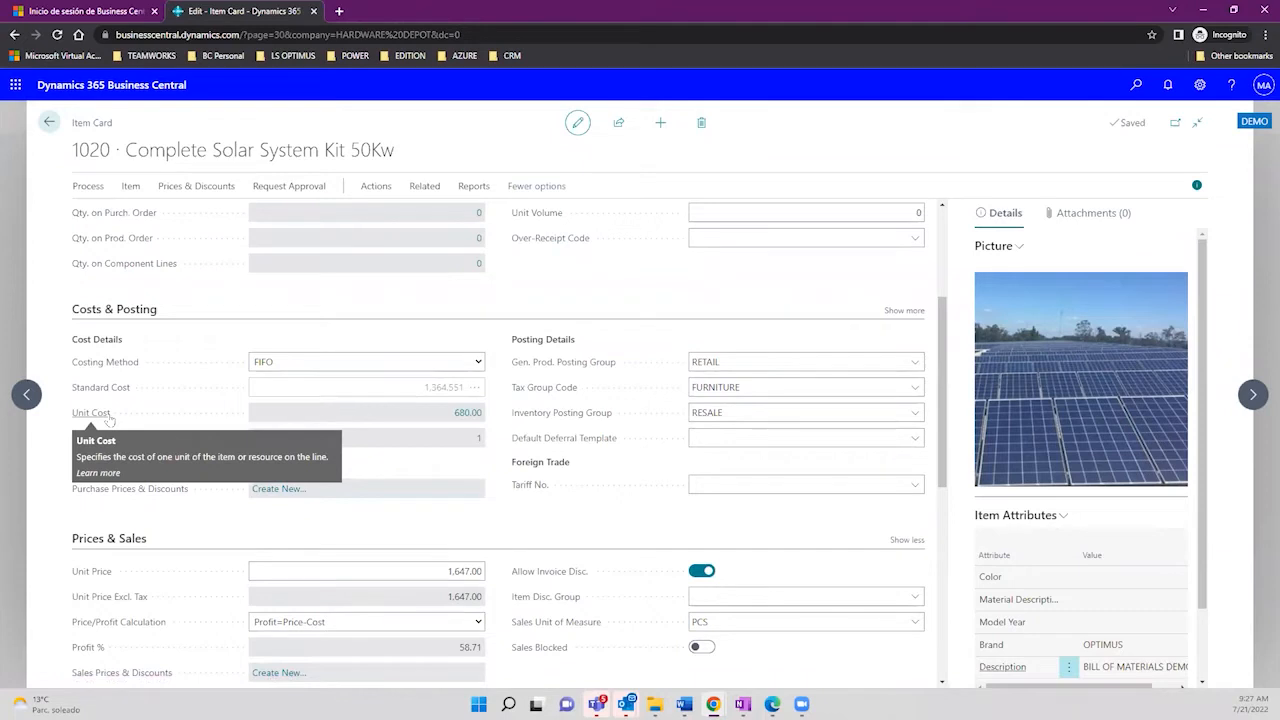
{"action": "left_click", "coordinate": [455, 414]}
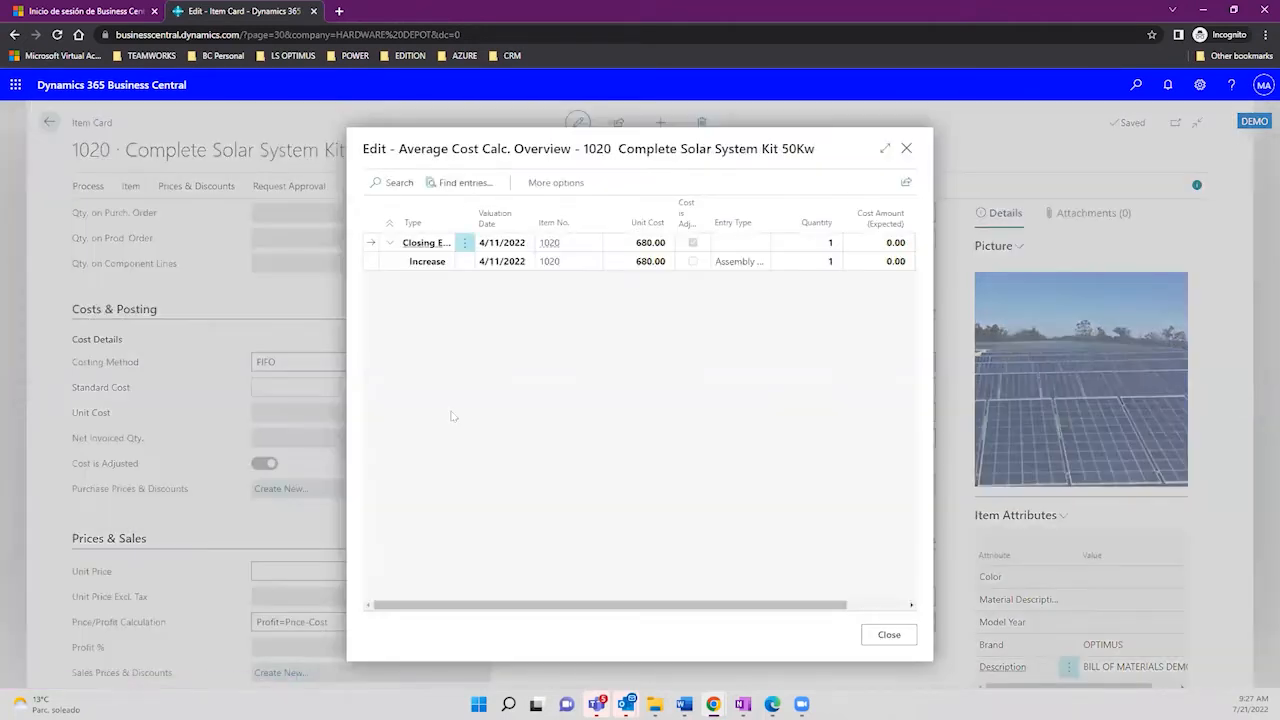
{"action": "left_click", "coordinate": [421, 263]}
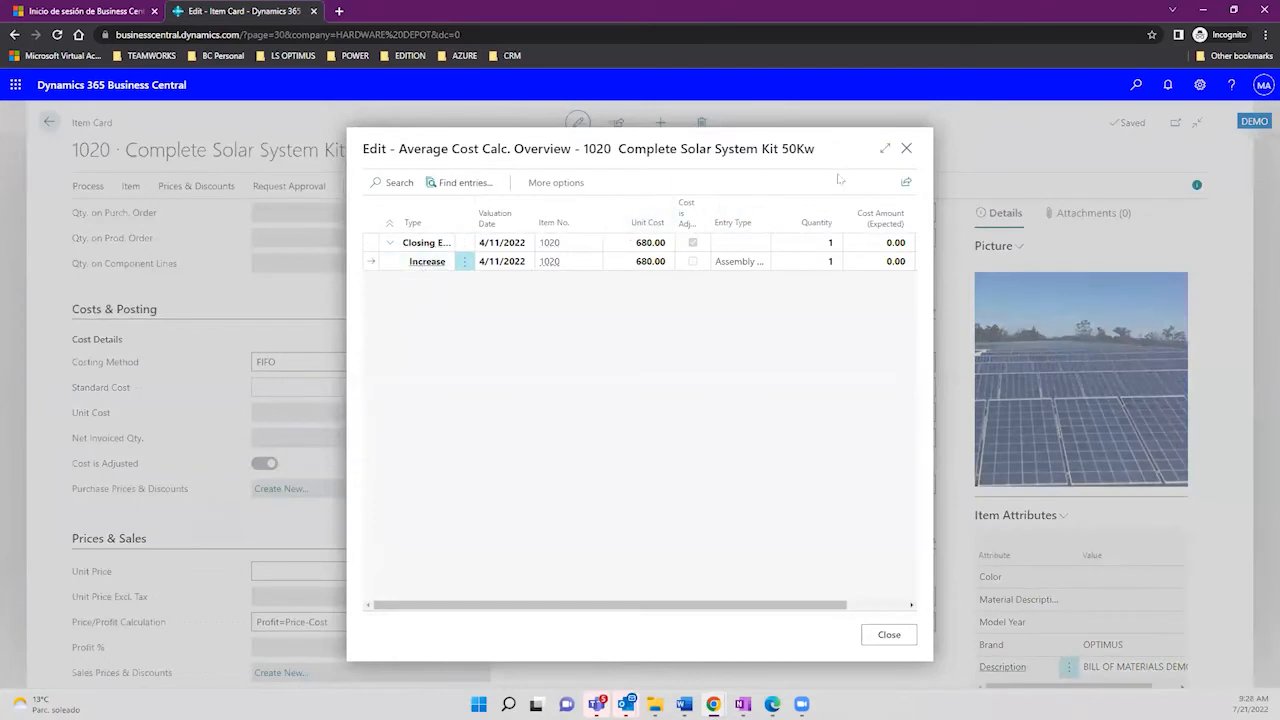
{"action": "left_click", "coordinate": [884, 150]}
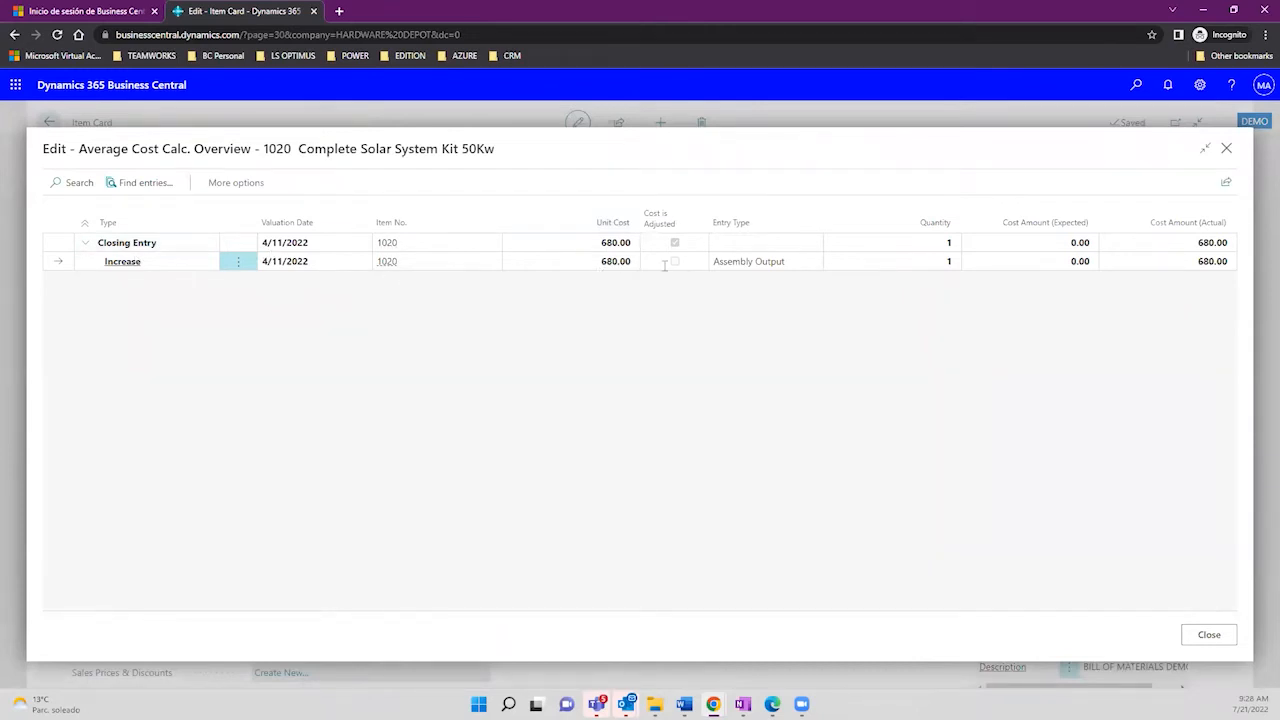
{"action": "left_click", "coordinate": [776, 262]}
{"action": "left_click", "coordinate": [1204, 264]}
{"action": "left_click_drag", "start_coordinate": [1199, 264], "coordinate": [1230, 265]}
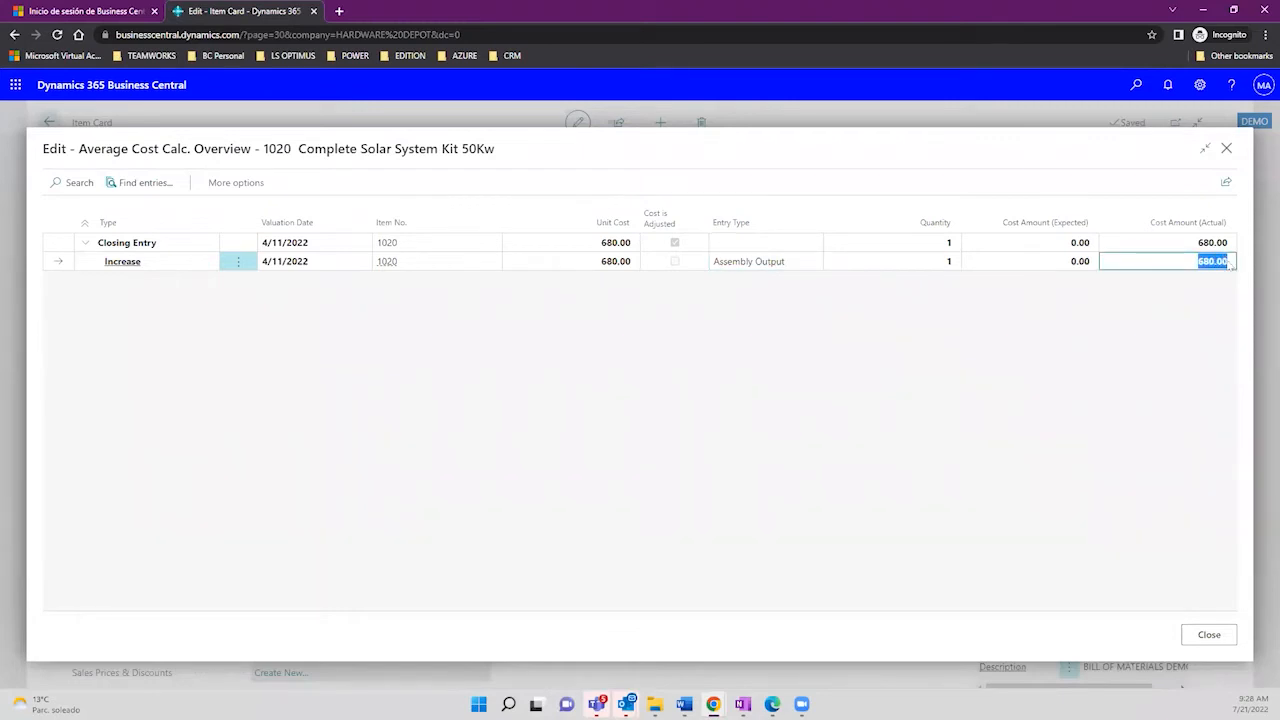
{"action": "left_click", "coordinate": [1230, 265]}
{"action": "left_click_drag", "start_coordinate": [1230, 266], "coordinate": [1195, 266]}
{"action": "left_click", "coordinate": [1226, 151]}
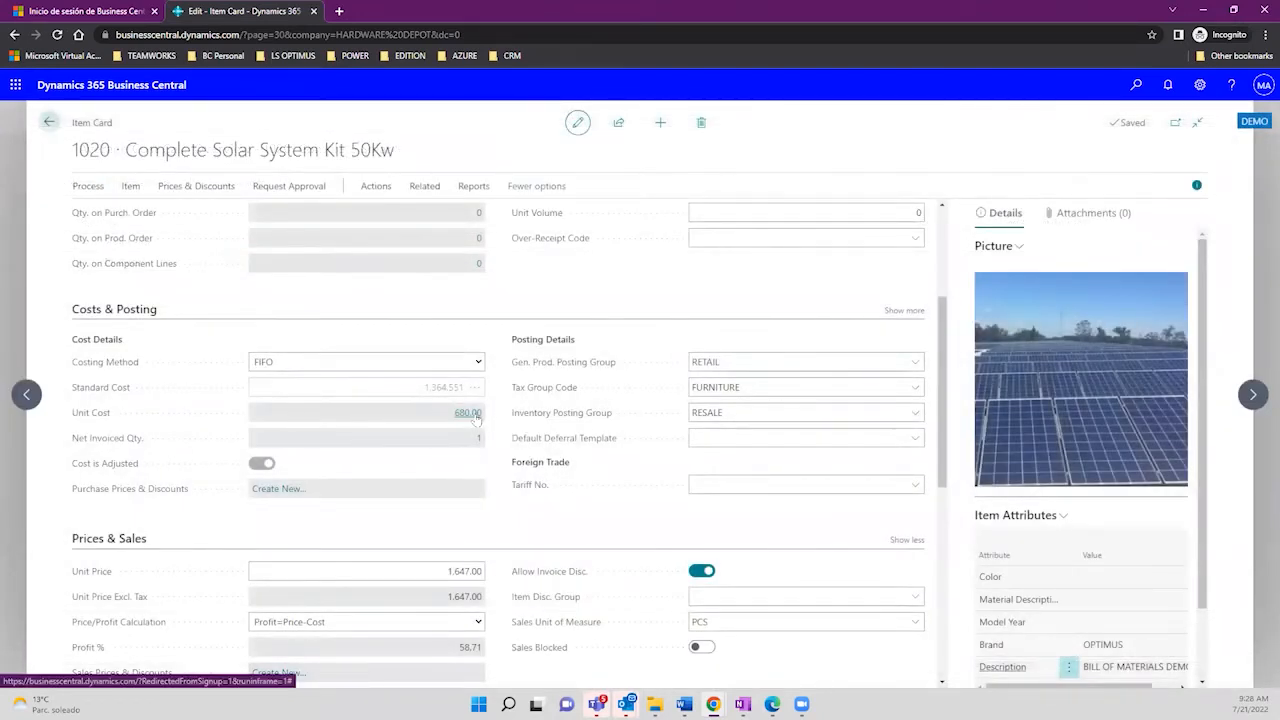
{"action": "left_click_drag", "start_coordinate": [425, 393], "coordinate": [467, 395]}
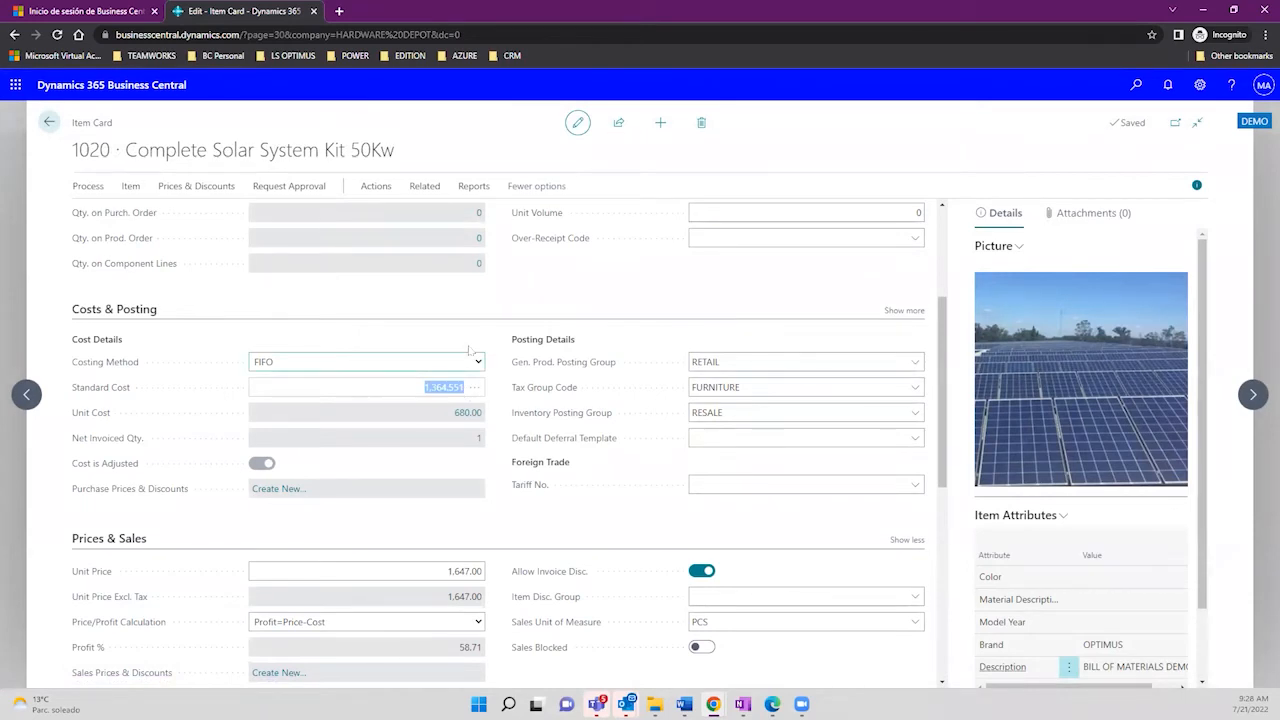
{"action": "left_click", "coordinate": [477, 361]}
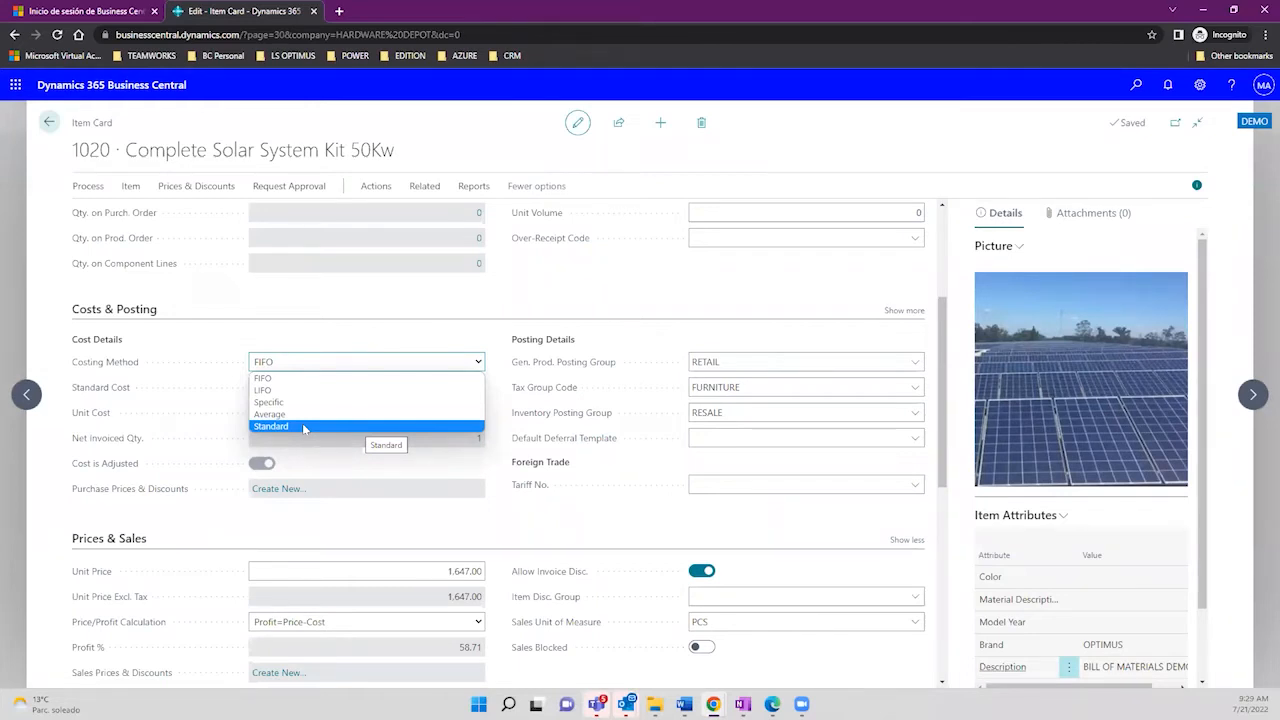
{"action": "left_click", "coordinate": [279, 488]}
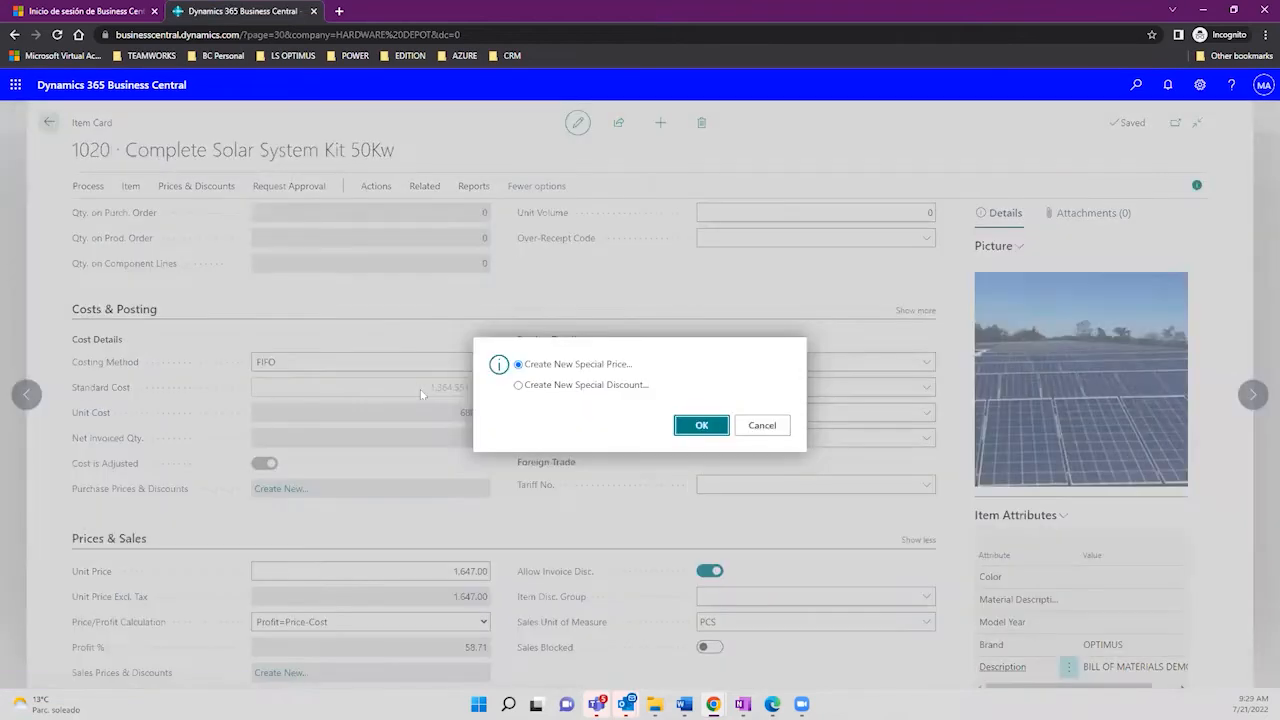
{"action": "left_click", "coordinate": [762, 425]}
{"action": "left_click_drag", "start_coordinate": [423, 388], "coordinate": [459, 393]}
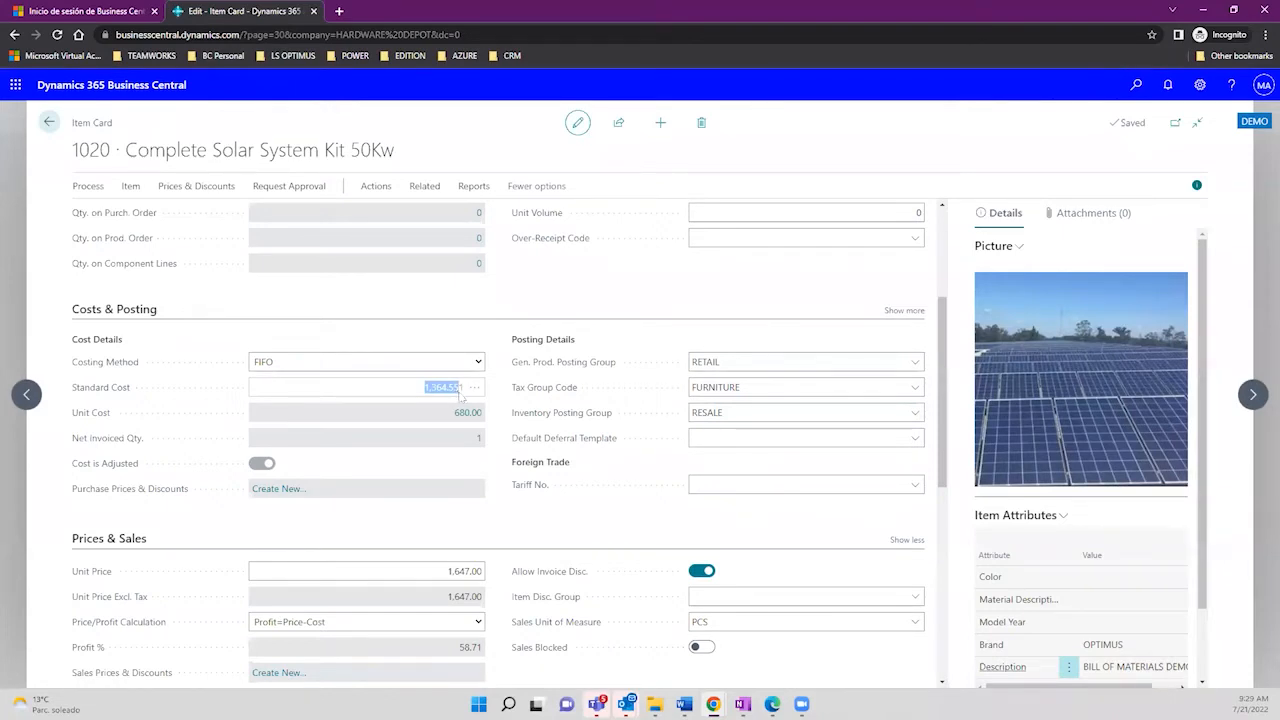
{"action": "left_click_drag", "start_coordinate": [460, 395], "coordinate": [464, 398]}
{"action": "left_click", "coordinate": [436, 572]}
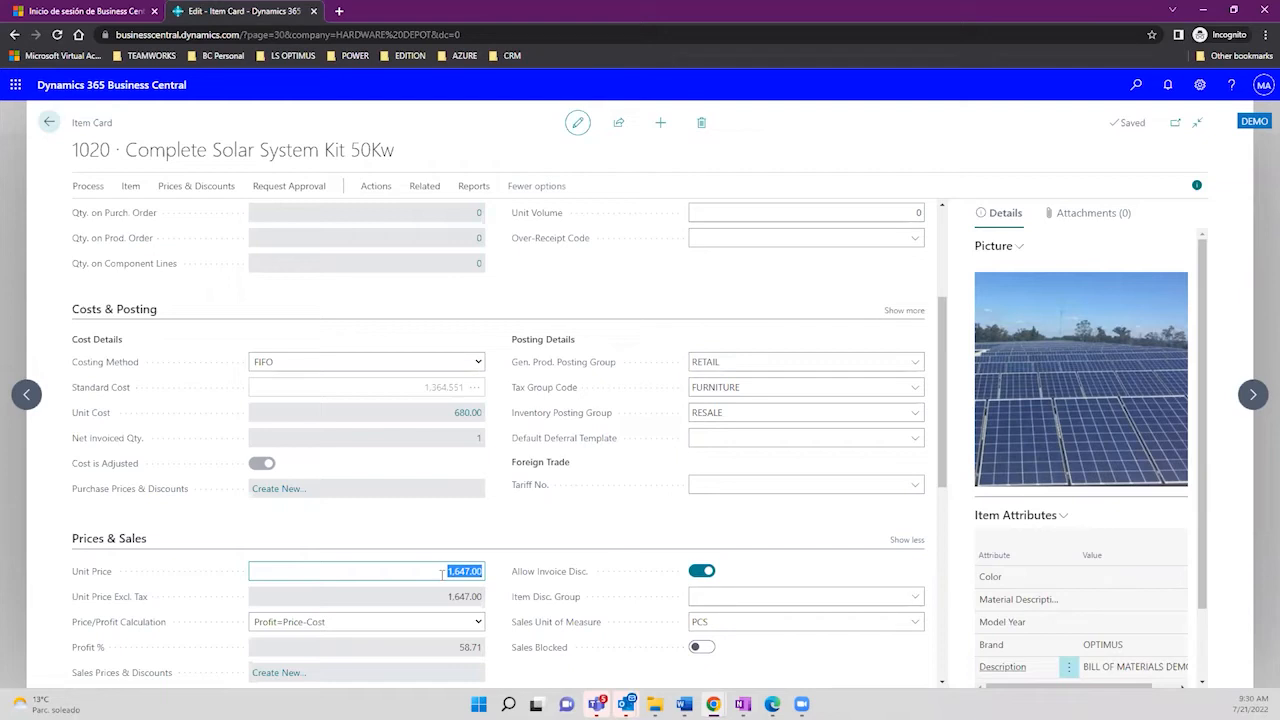
Step: Confirm FIFO costing and inspect the 1,647.00 unit price and 58.71 profit percentage
{"action": "left_click", "coordinate": [297, 364]}
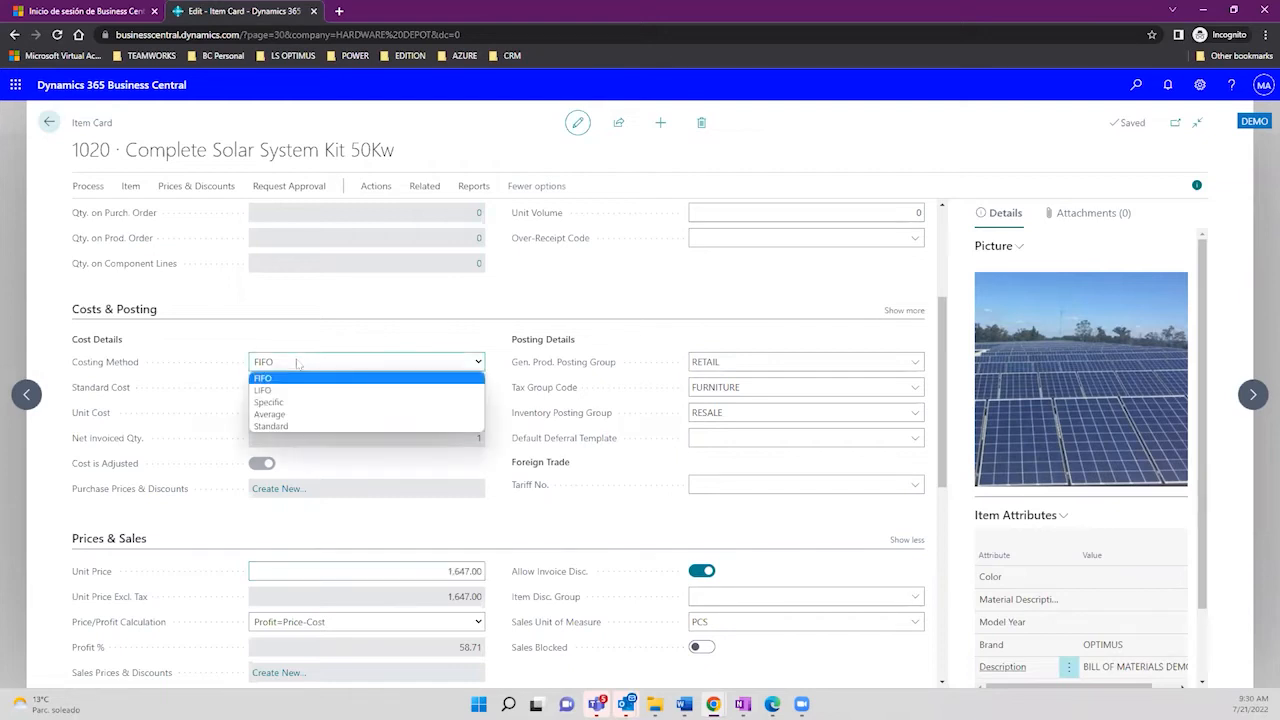
{"action": "left_click", "coordinate": [309, 337]}
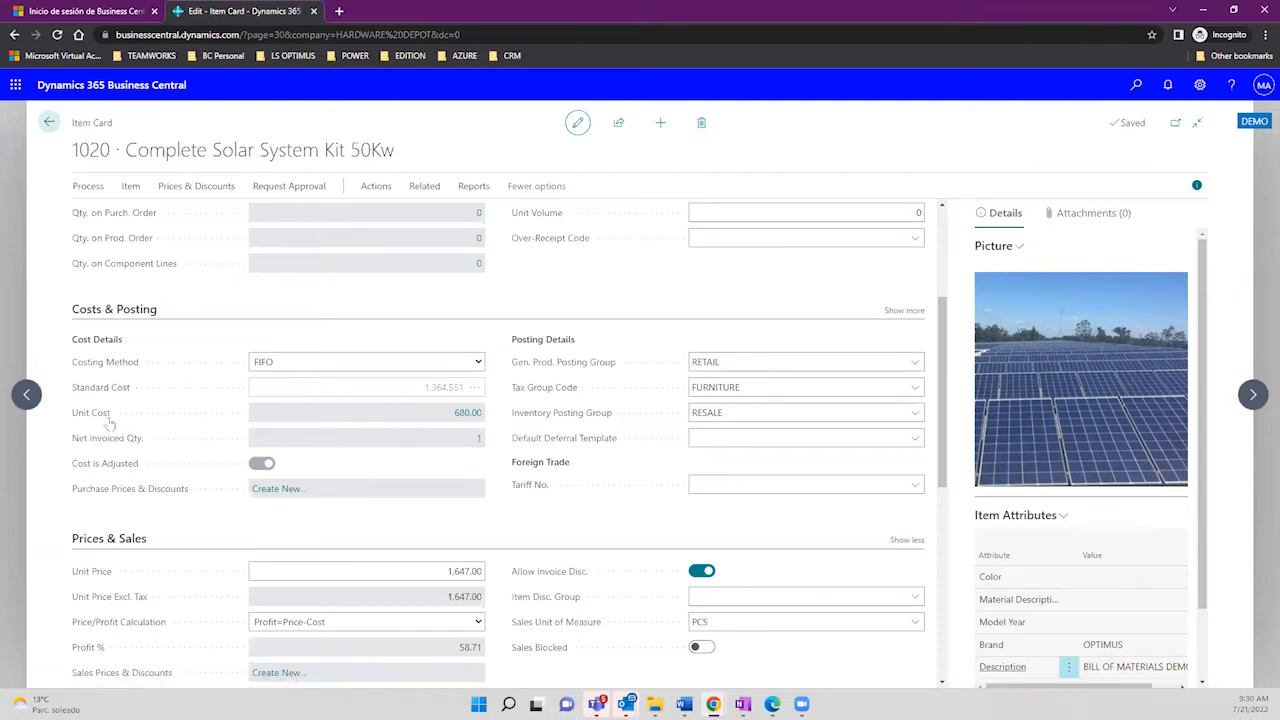
{"action": "mouse_move", "coordinate": [106, 420]}
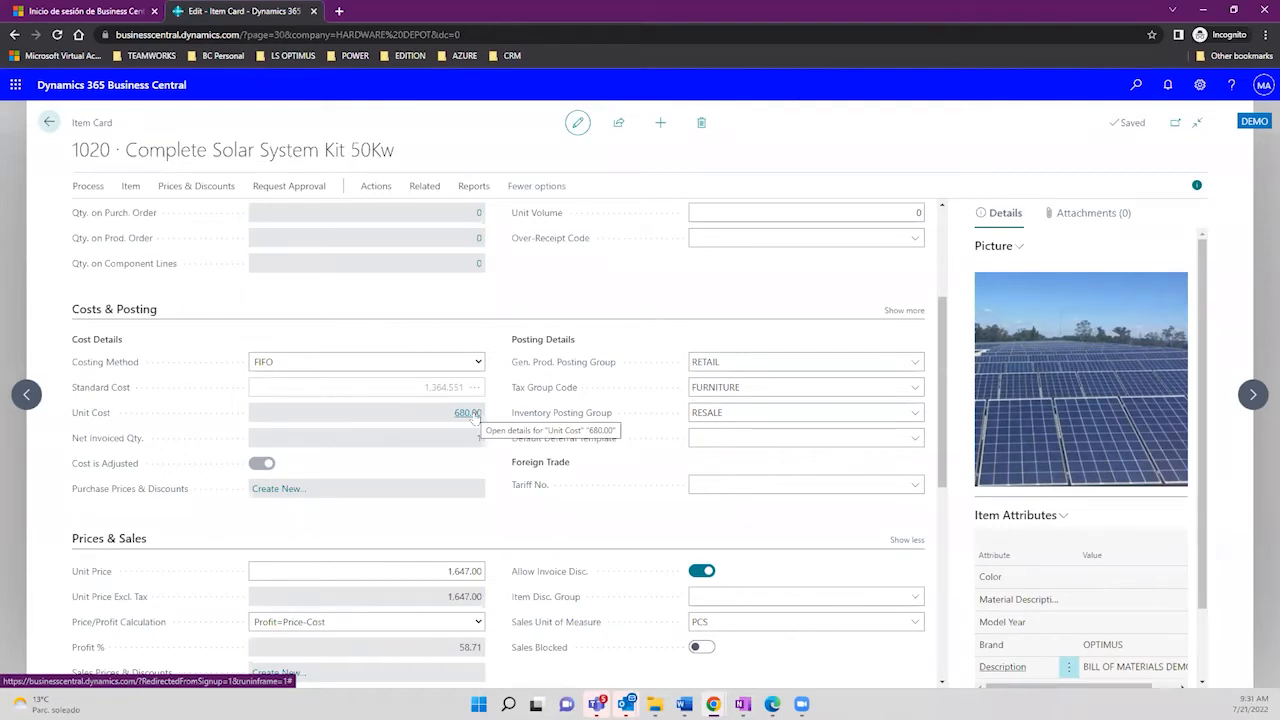
{"action": "left_click", "coordinate": [443, 570]}
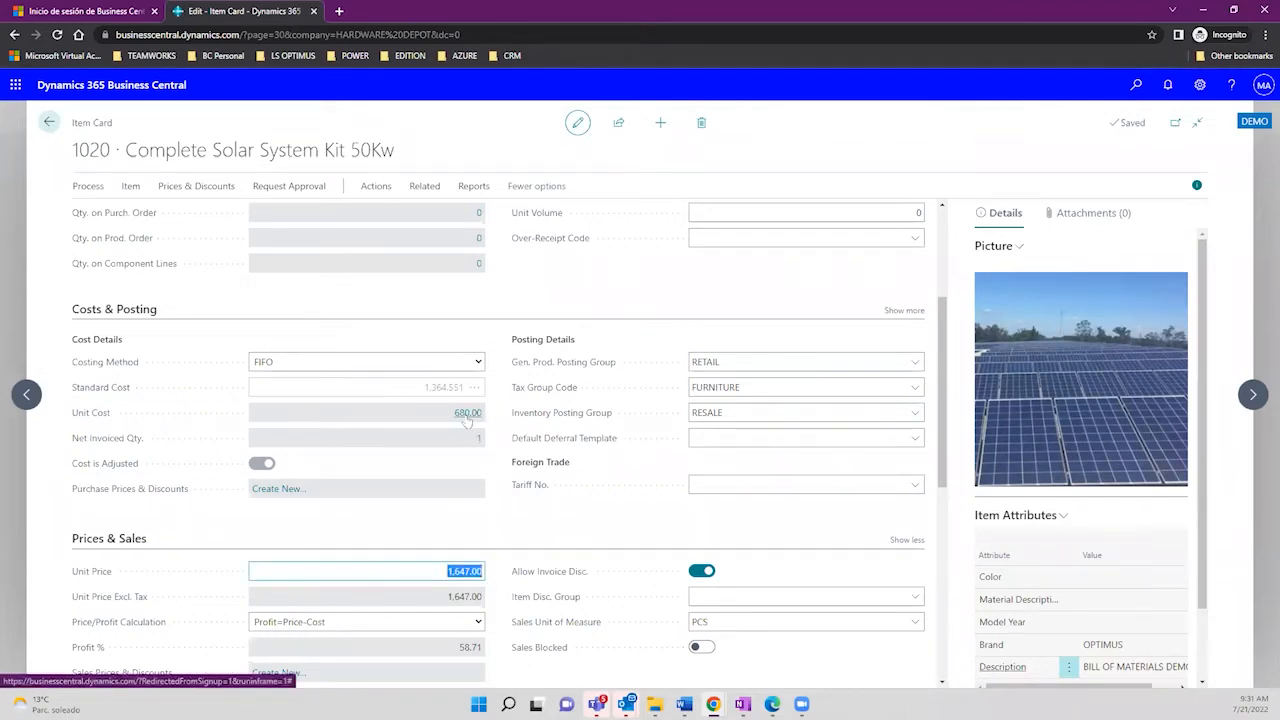
{"action": "left_click", "coordinate": [461, 650]}
{"action": "right_click", "coordinate": [464, 651]}
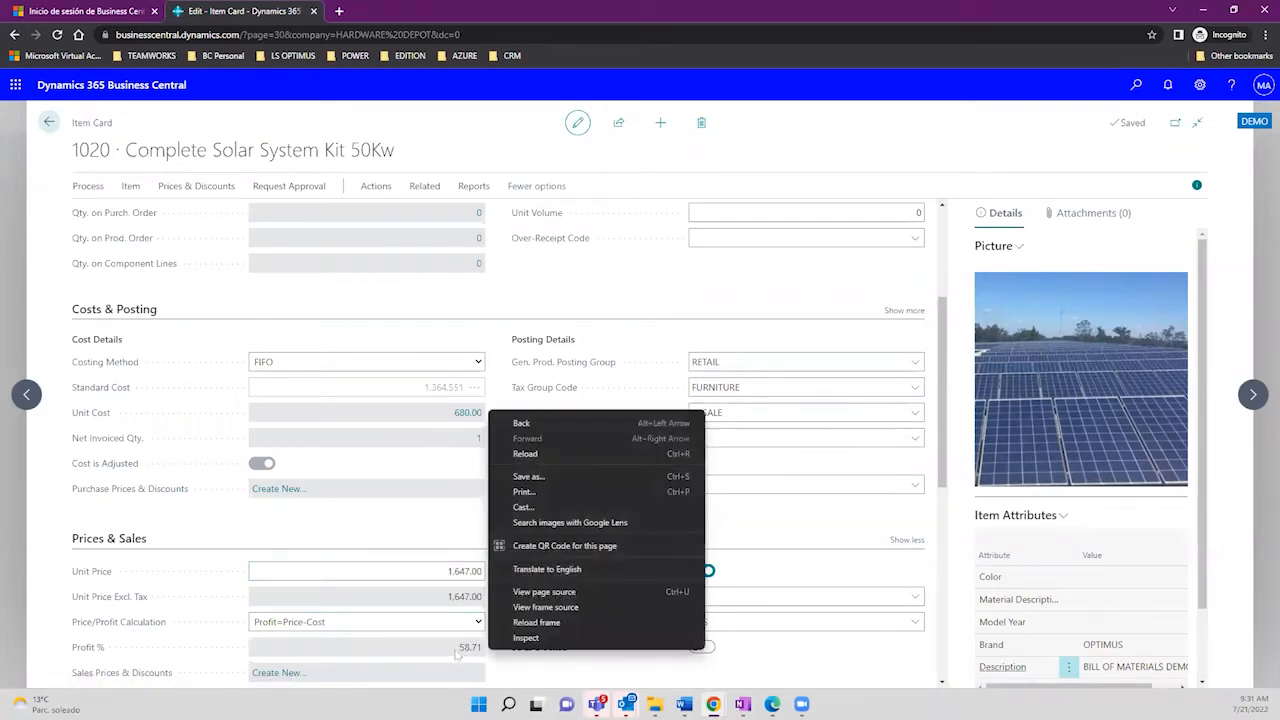
{"action": "left_click", "coordinate": [466, 653]}
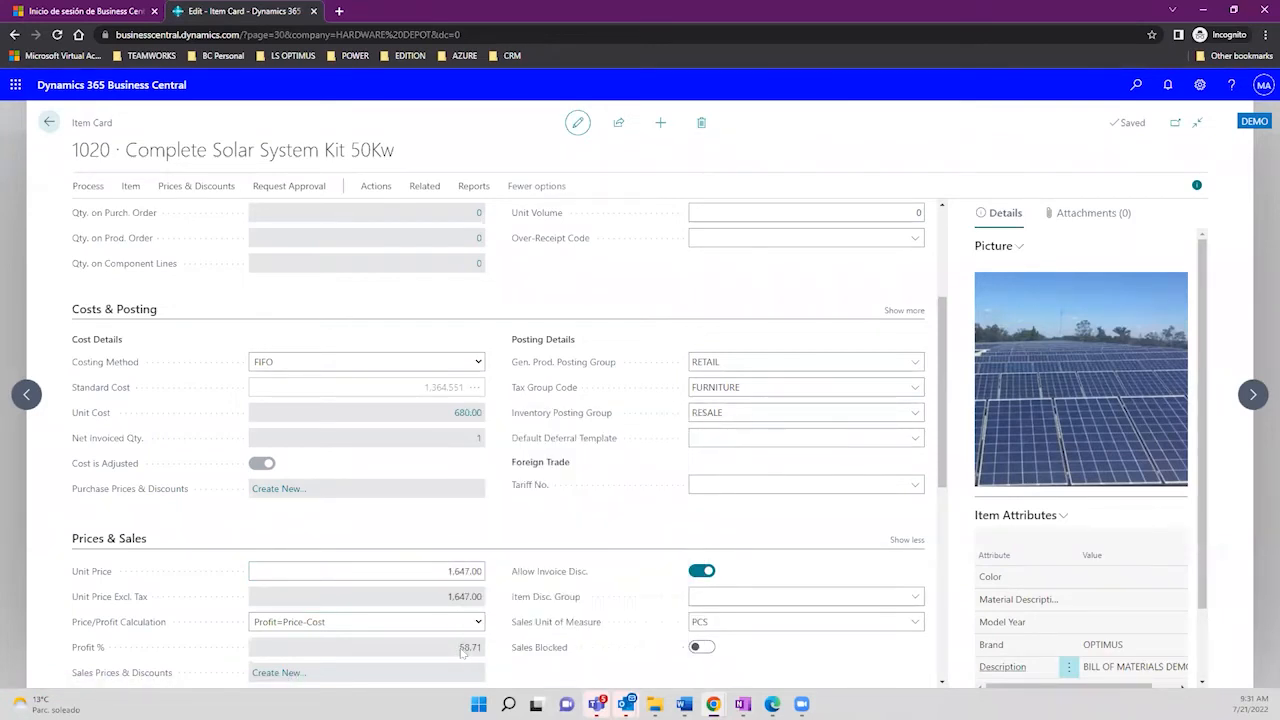
{"action": "left_click_drag", "start_coordinate": [462, 652], "coordinate": [485, 654]}
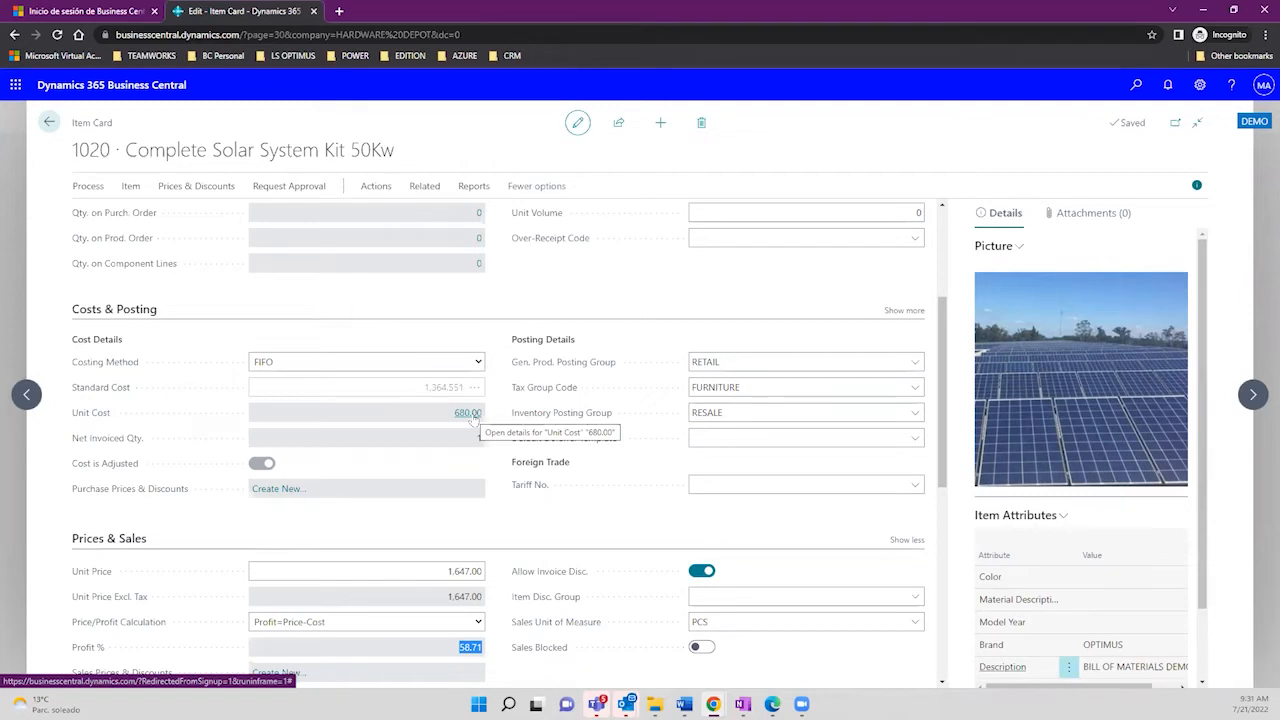
Step: Recheck FIFO costing, review the 1,364.551 standard cost and unit price, then return to Items
{"action": "left_click", "coordinate": [477, 362]}
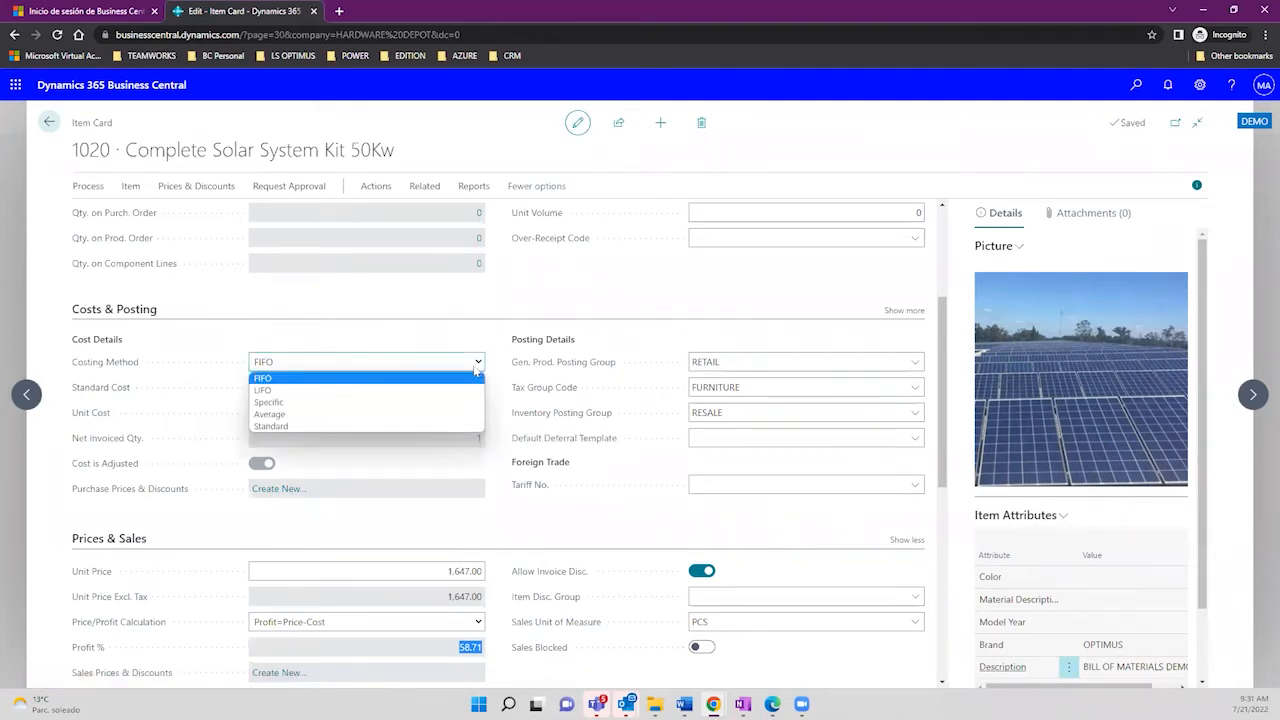
{"action": "left_click", "coordinate": [400, 302]}
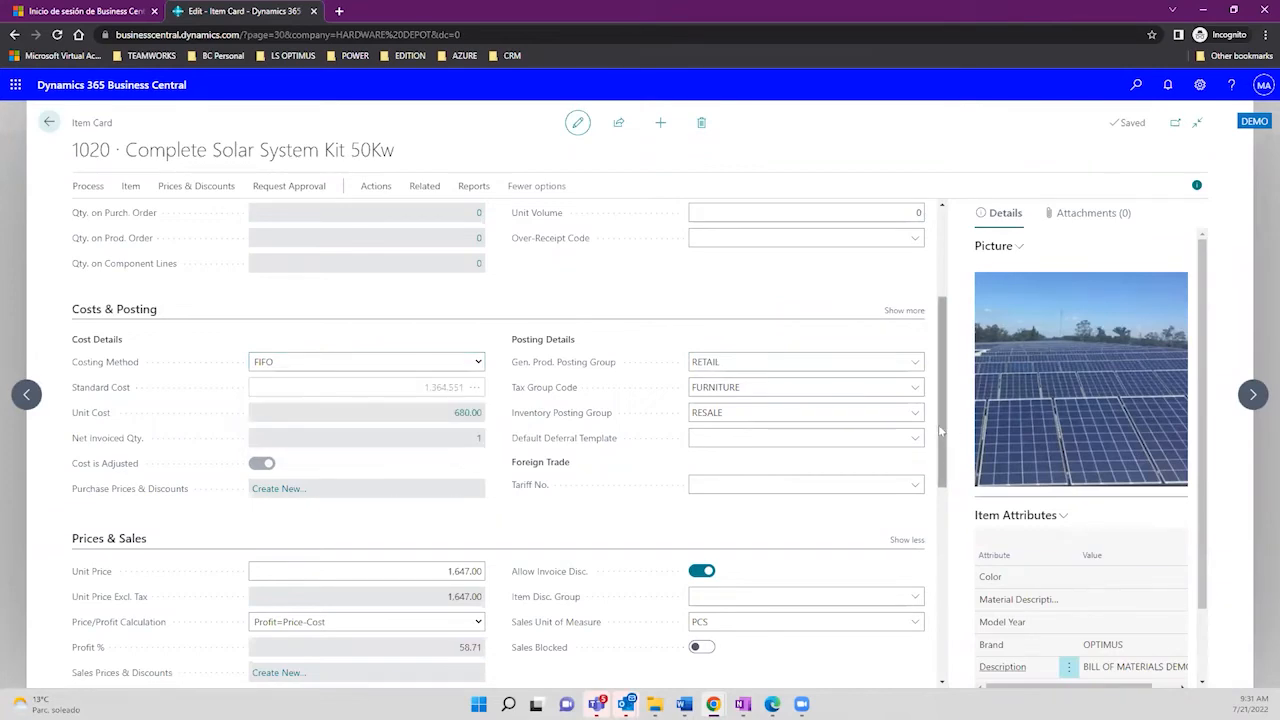
{"action": "left_click_drag", "start_coordinate": [943, 430], "coordinate": [947, 398]}
{"action": "left_click_drag", "start_coordinate": [918, 533], "coordinate": [744, 487]}
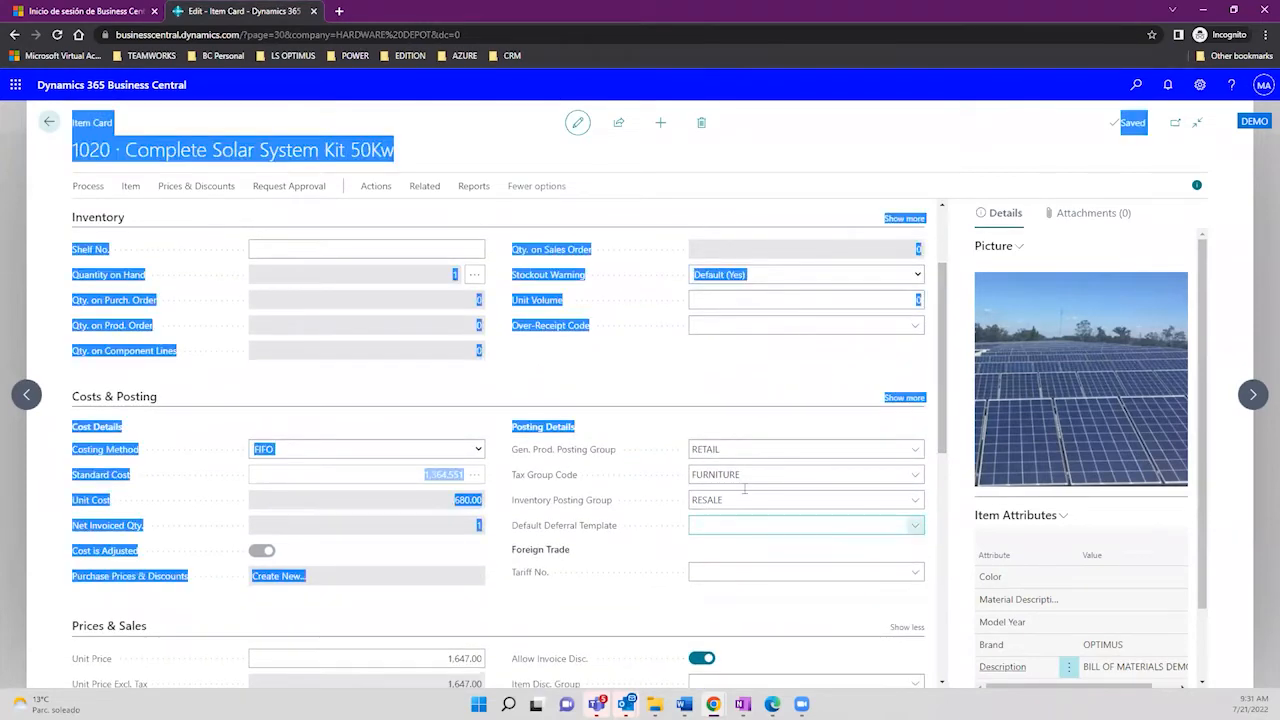
{"action": "left_click", "coordinate": [410, 416]}
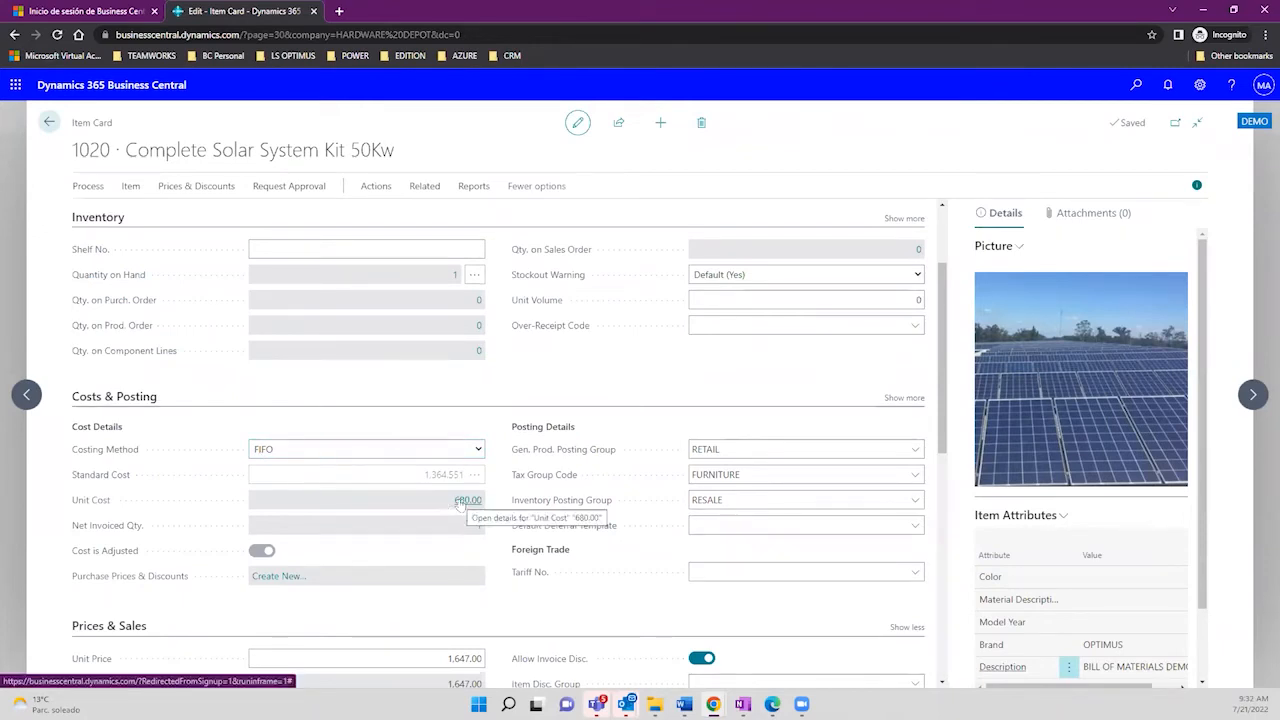
{"action": "left_click", "coordinate": [445, 657]}
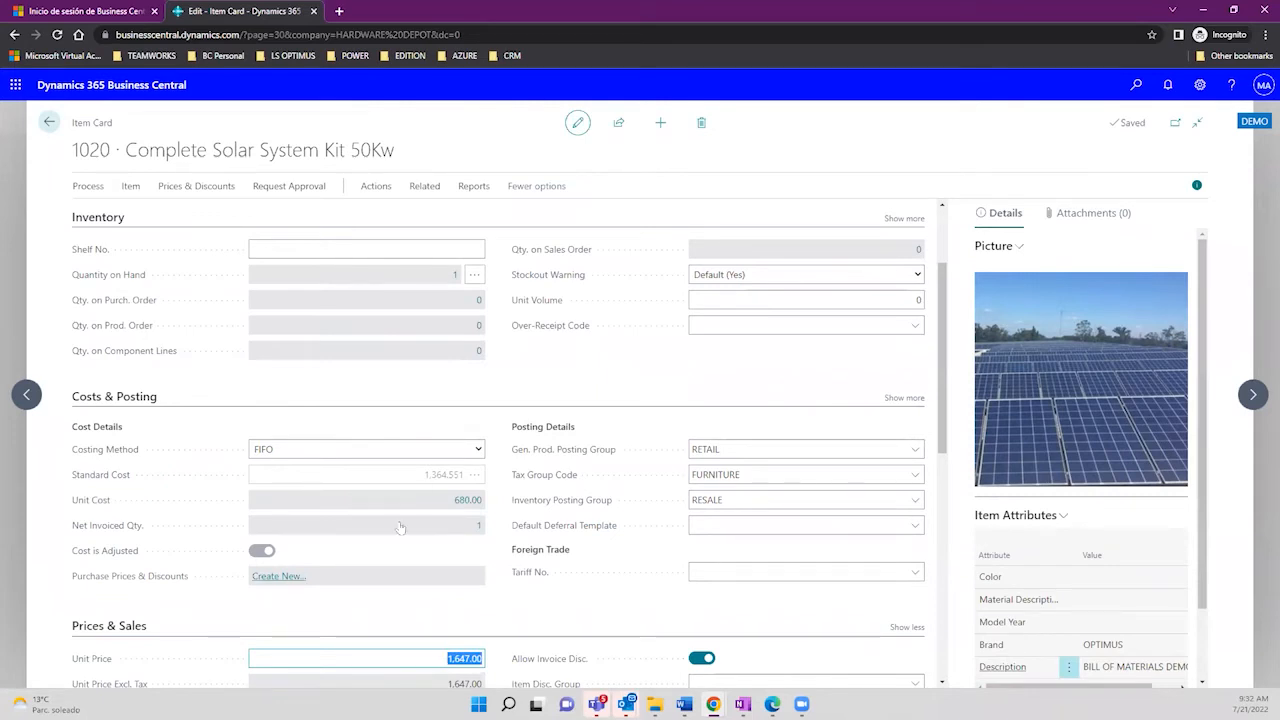
{"action": "left_click_drag", "start_coordinate": [420, 477], "coordinate": [469, 481]}
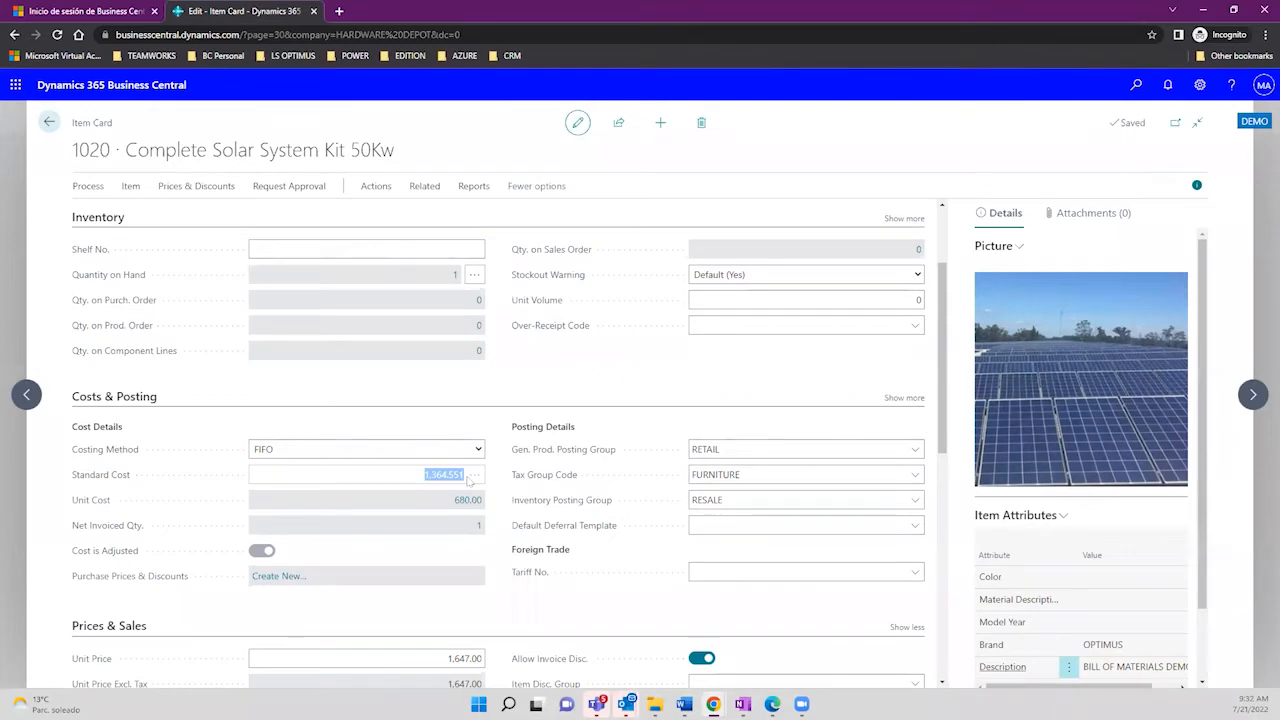
{"action": "left_click", "coordinate": [49, 122]}
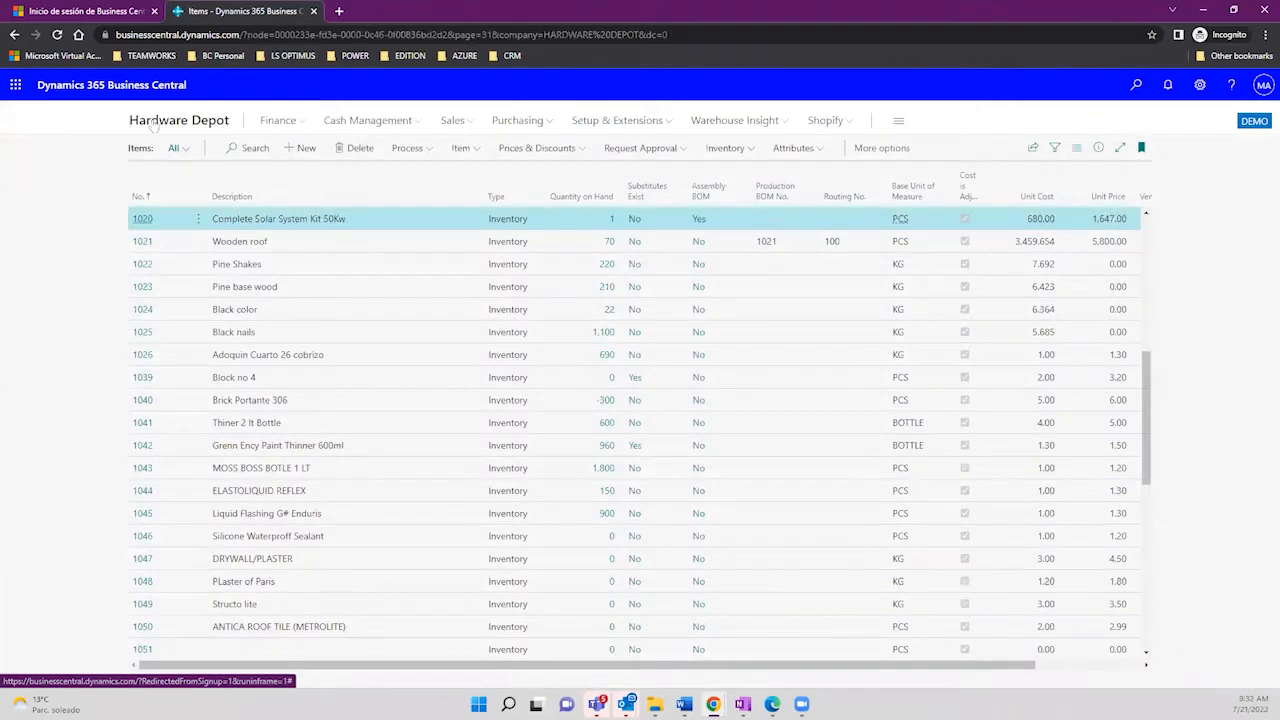
Step: From the Hardware Depot home page, search 'purchase order' and open the Purchase Orders list
{"action": "left_click", "coordinate": [153, 123]}
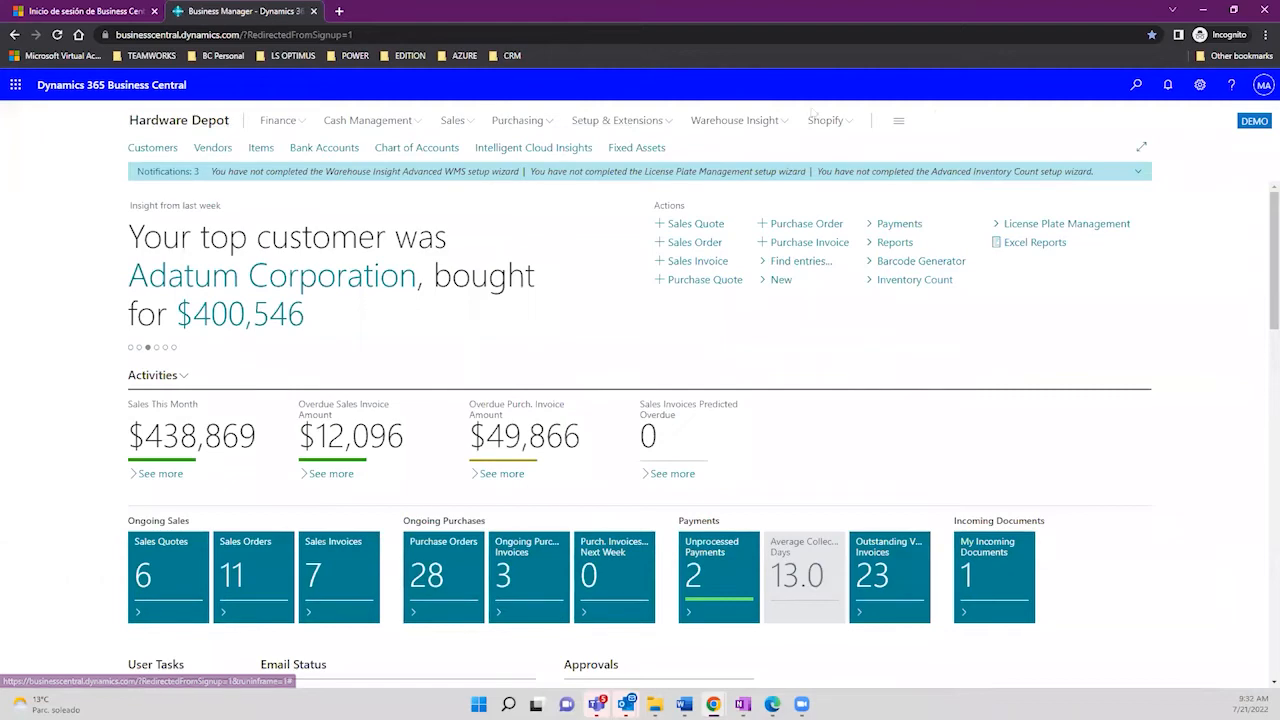
{"action": "left_click", "coordinate": [1135, 88]}
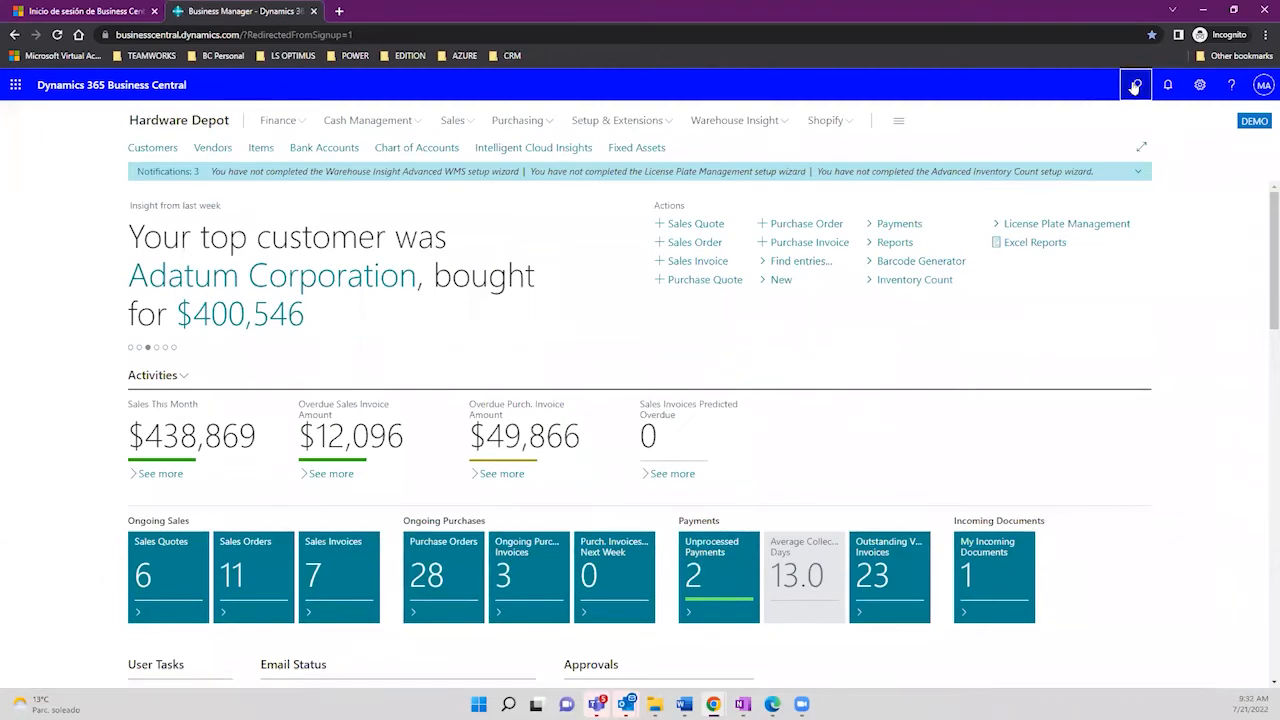
{"action": "type", "text": "purchase"}
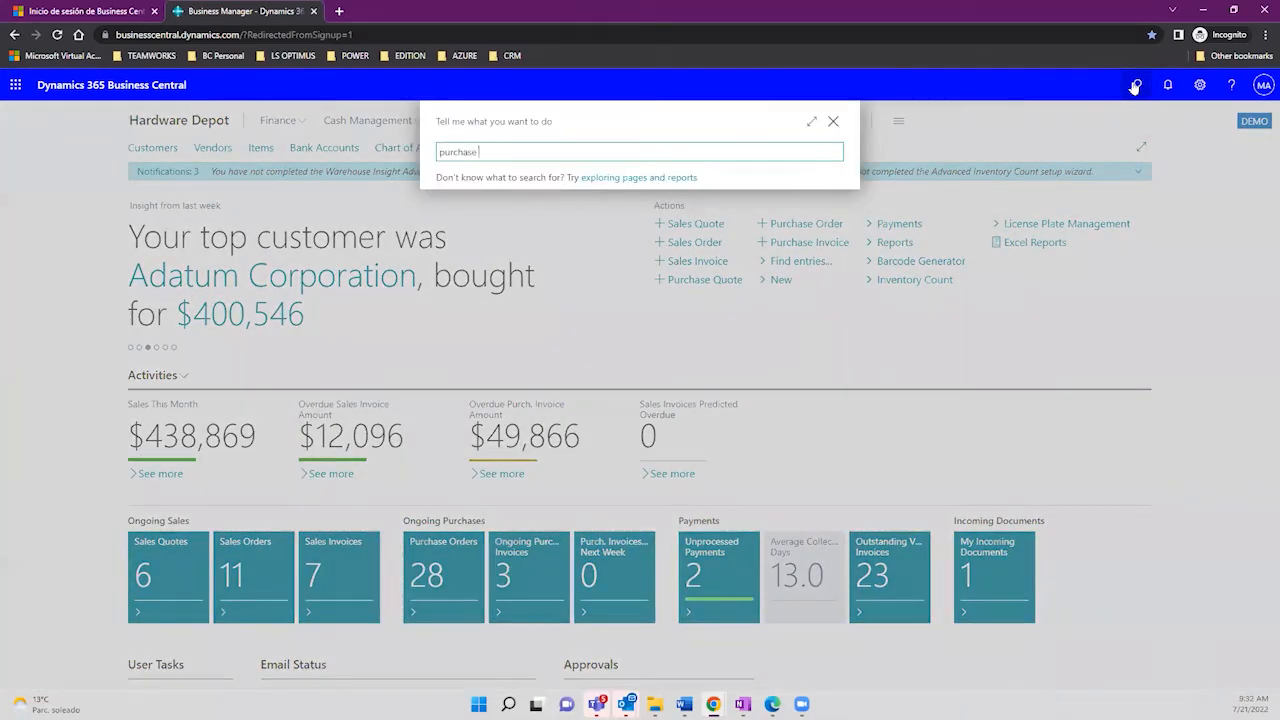
{"action": "type", "text": " order"}
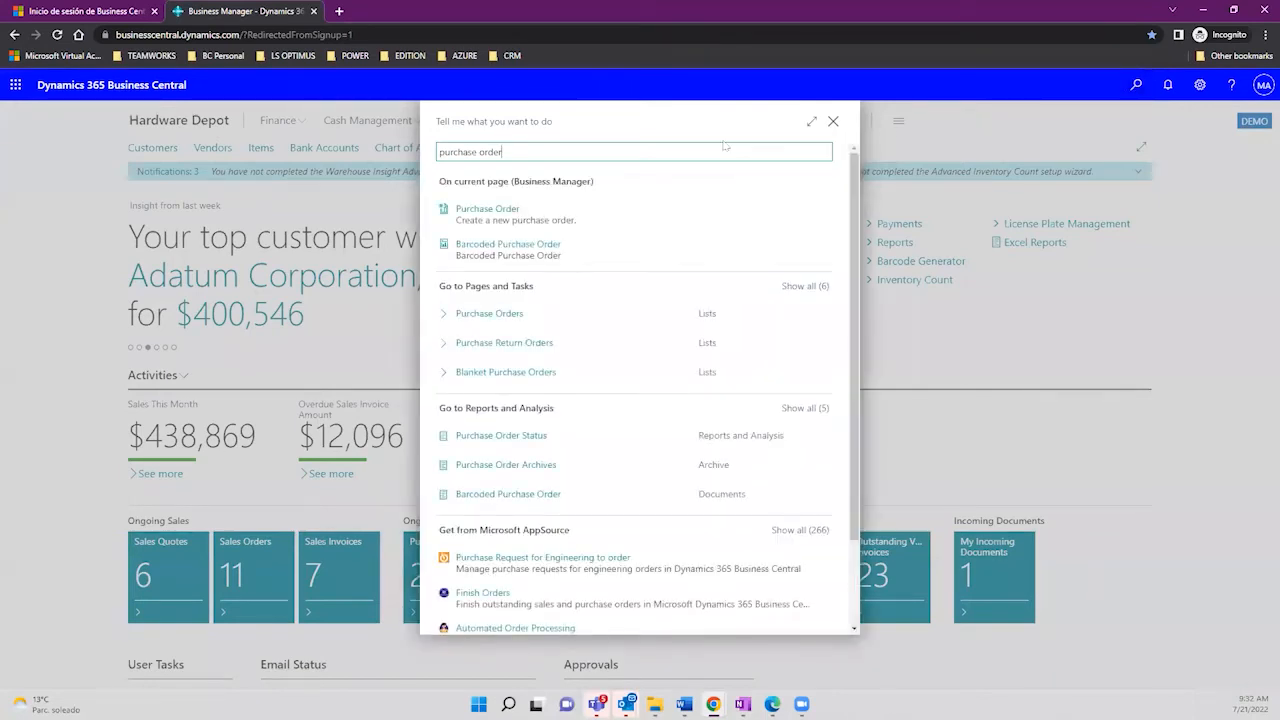
{"action": "left_click", "coordinate": [487, 315]}
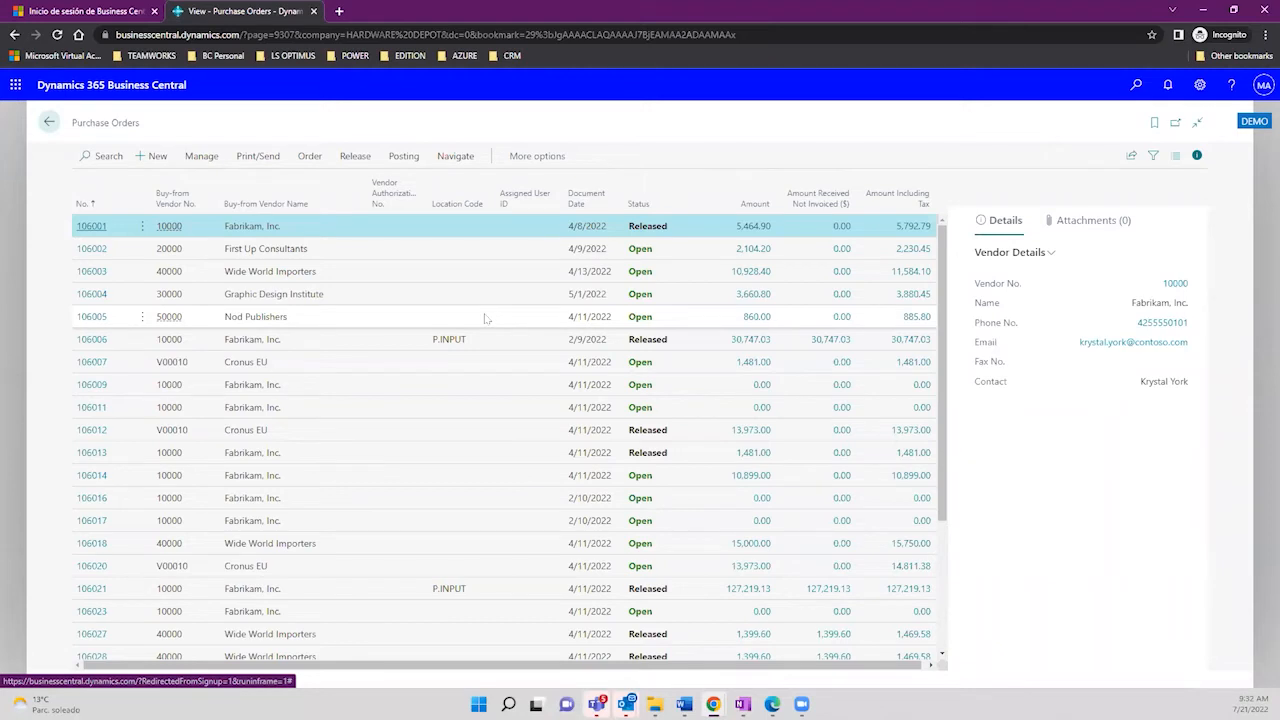
Step: Create new purchase order 106041 with vendor 40000 Wide World Importers
{"action": "left_click", "coordinate": [154, 159]}
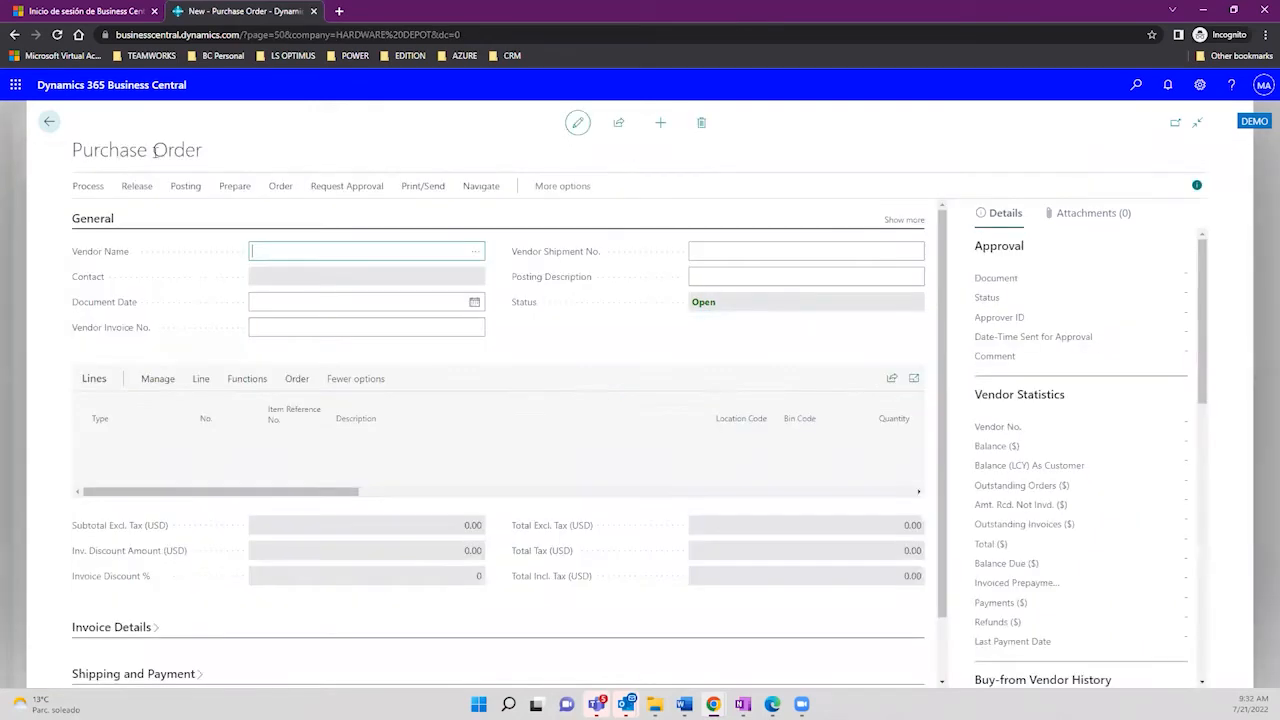
{"action": "left_click", "coordinate": [475, 255]}
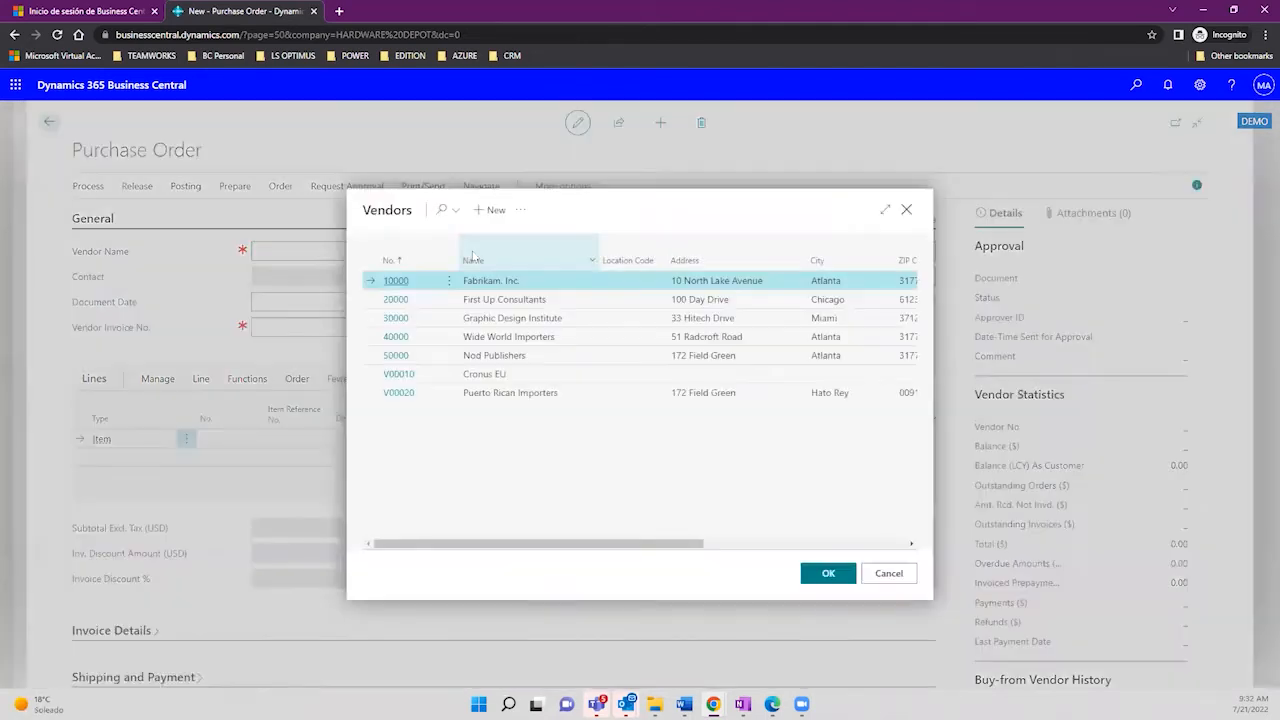
{"action": "left_click", "coordinate": [497, 339]}
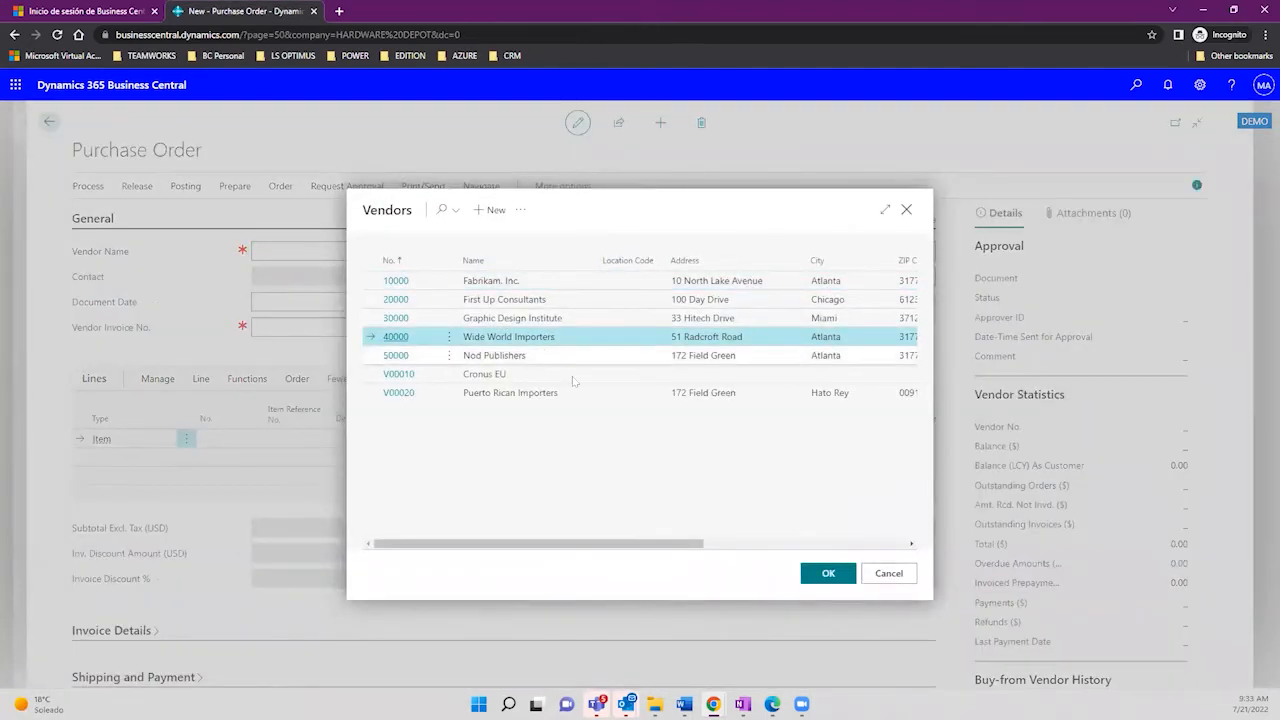
{"action": "left_click", "coordinate": [826, 577]}
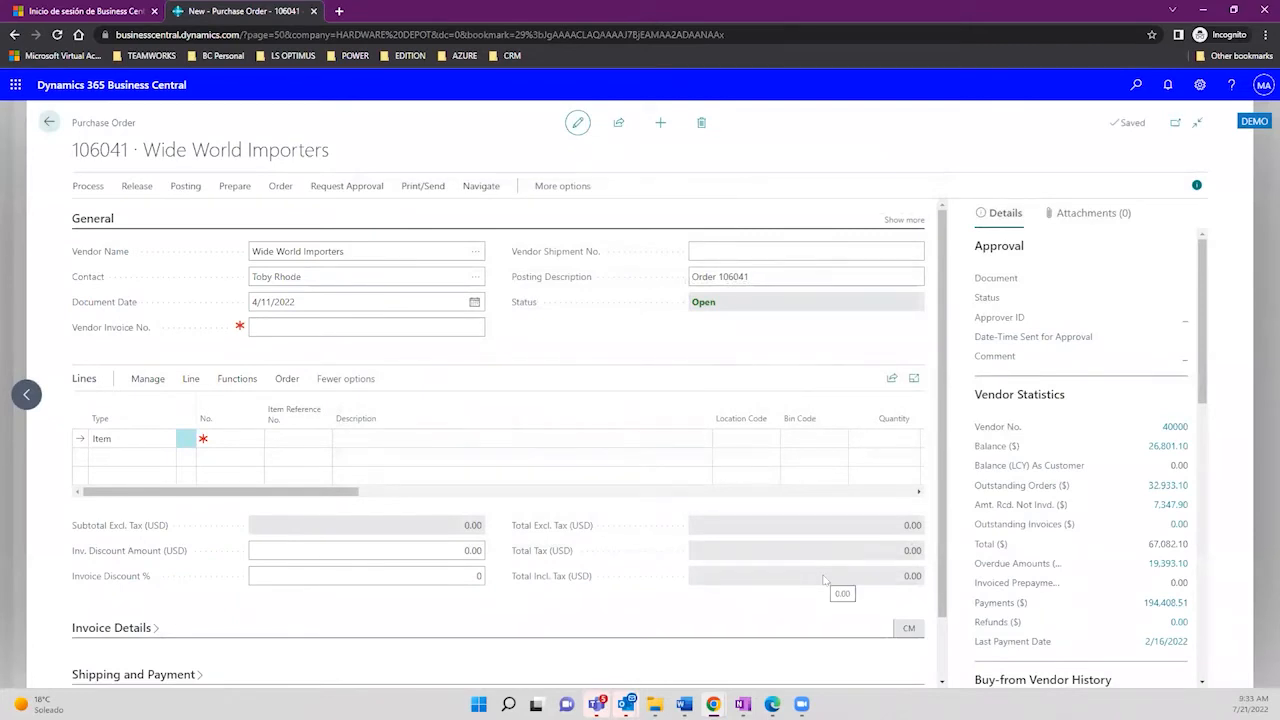
Step: Add item 1020 Complete Solar System Kit 50Kw to the first line at location MAIN
{"action": "left_click", "coordinate": [236, 441]}
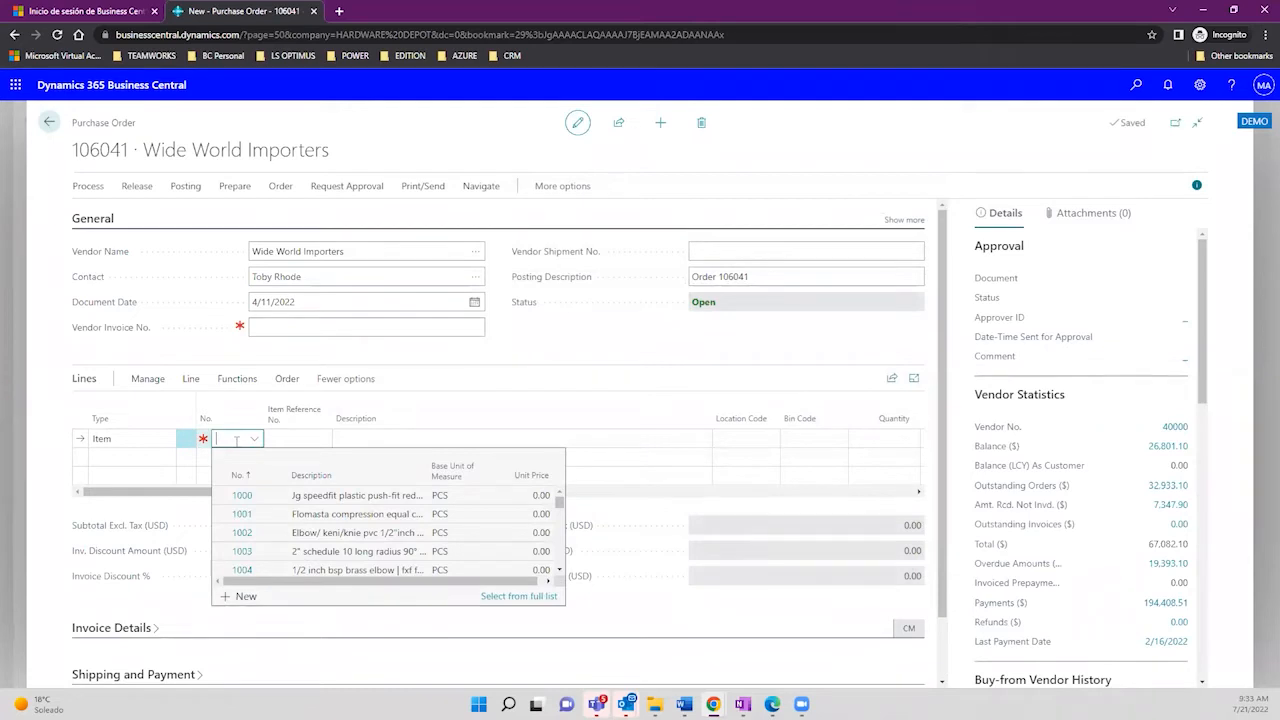
{"action": "type", "text": "sol"}
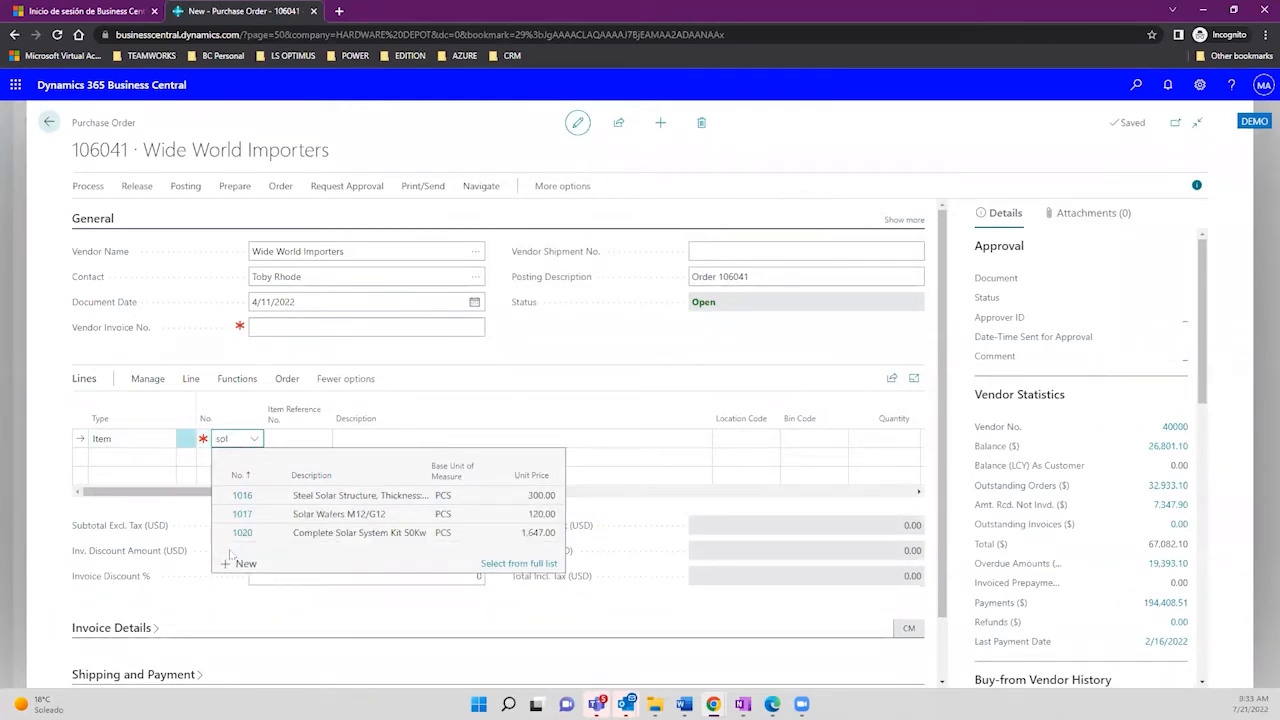
{"action": "left_click", "coordinate": [339, 535]}
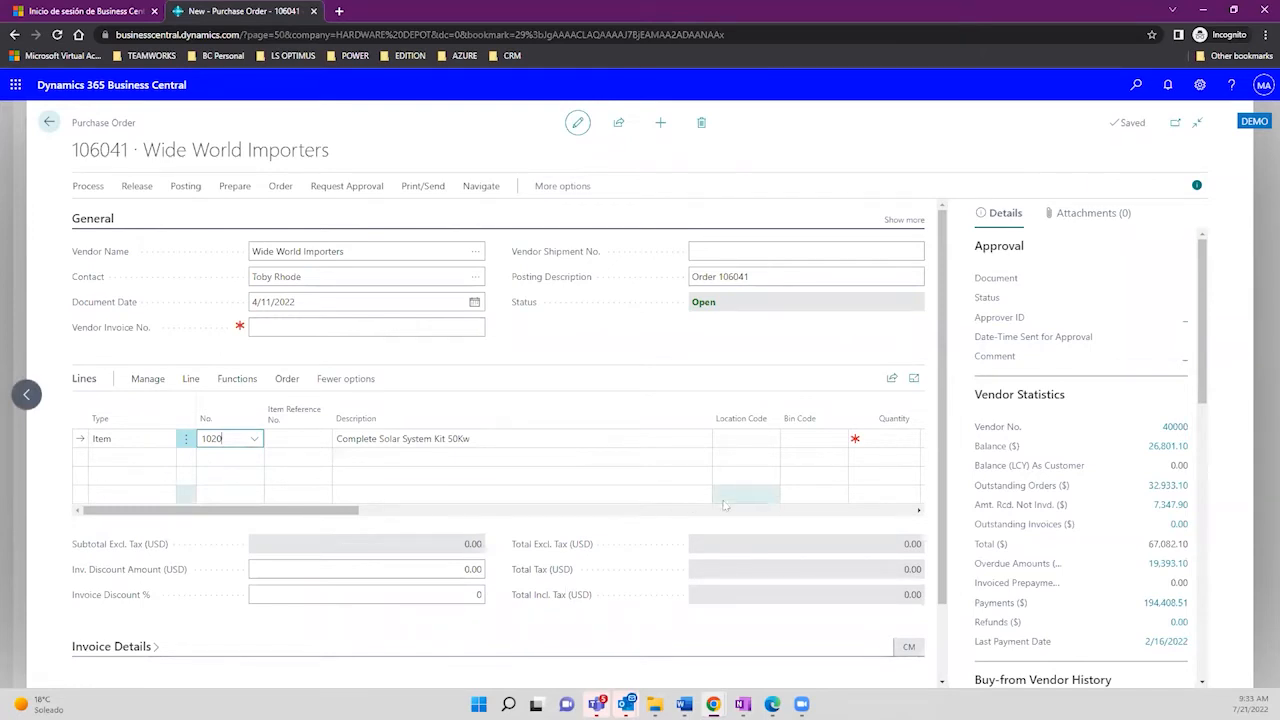
{"action": "left_click", "coordinate": [748, 440]}
{"action": "left_click", "coordinate": [772, 440]}
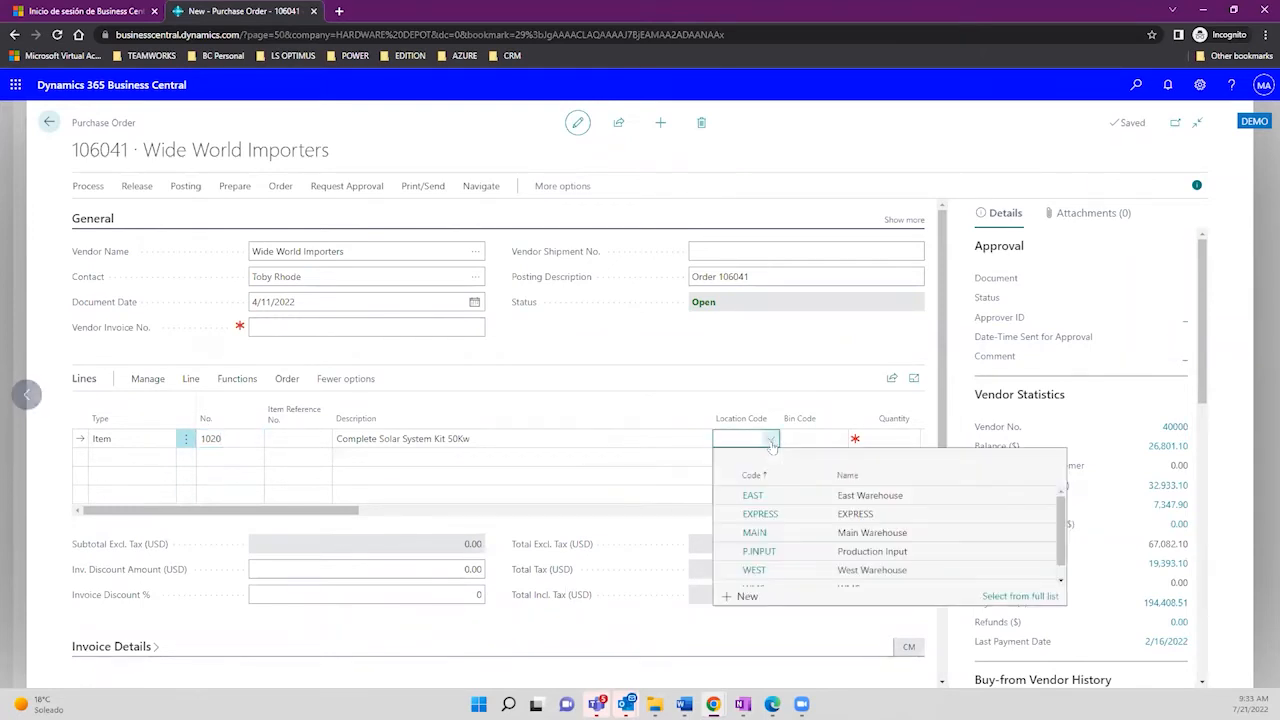
{"action": "left_click", "coordinate": [790, 533]}
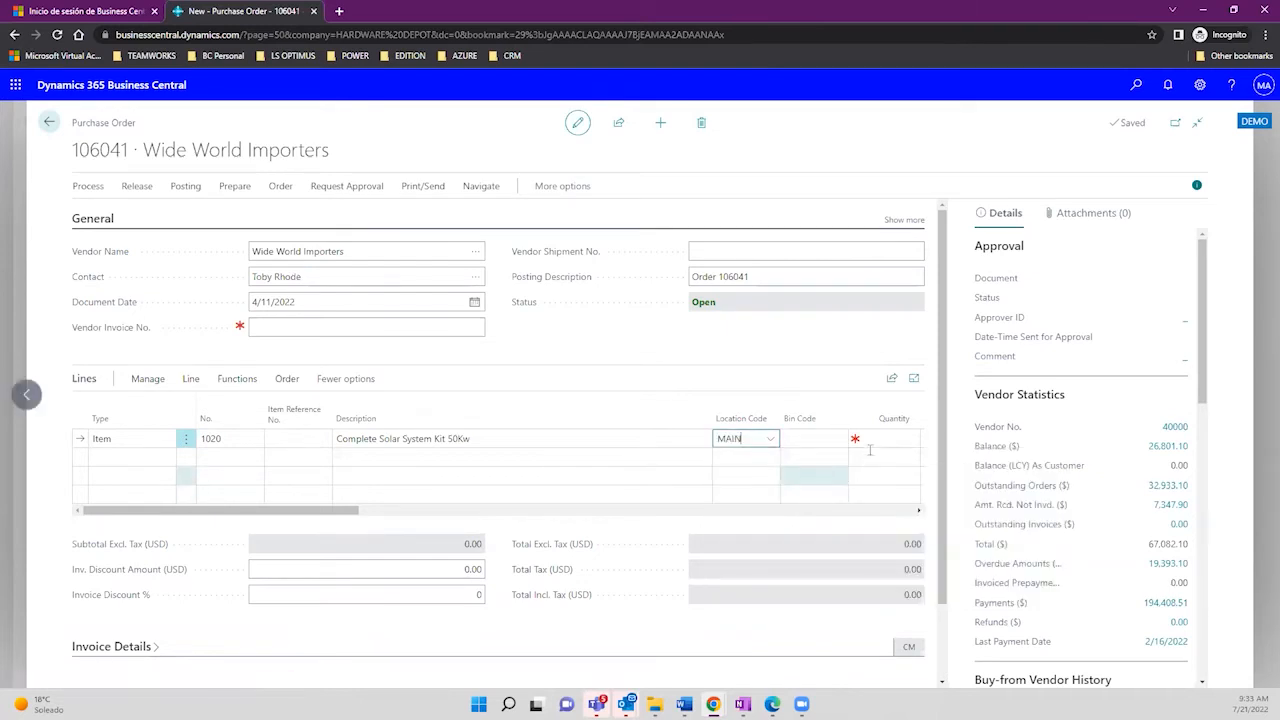
Step: Set the line quantity to 10 and leave Direct Unit Cost empty
{"action": "left_click", "coordinate": [870, 440]}
{"action": "type", "text": "1"}
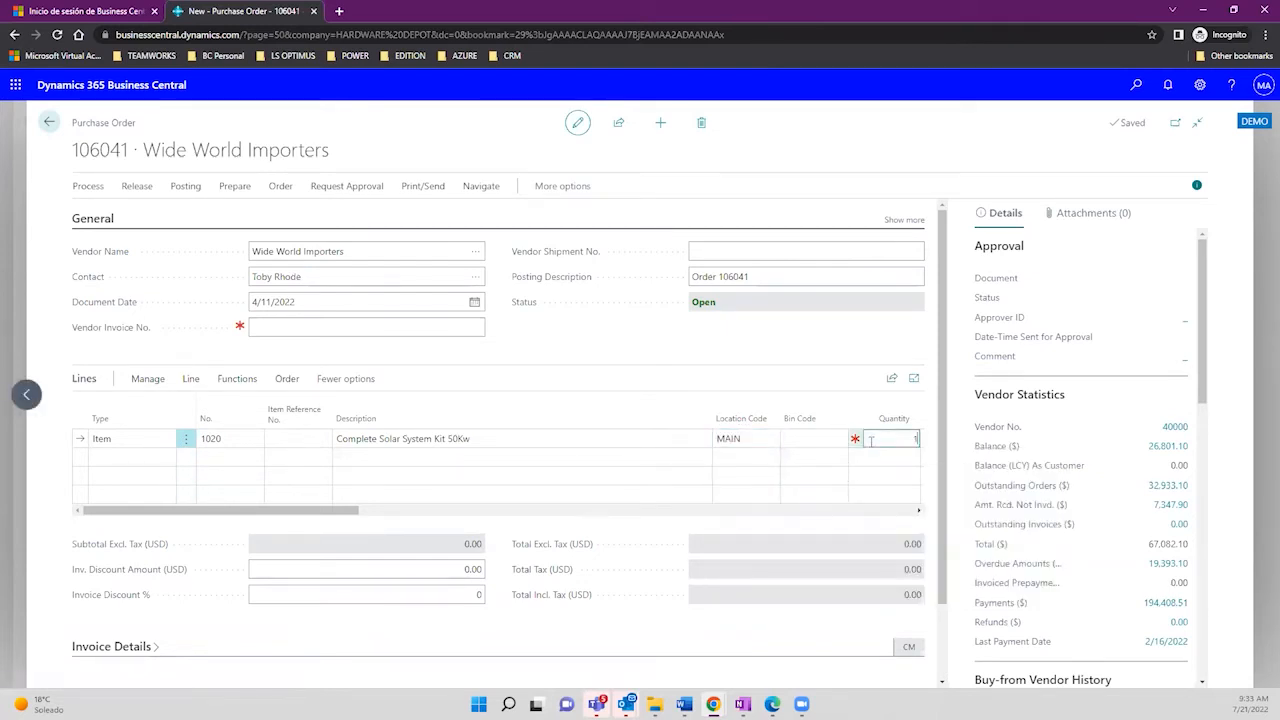
{"action": "type", "text": "0"}
{"action": "key", "text": "Tab"}
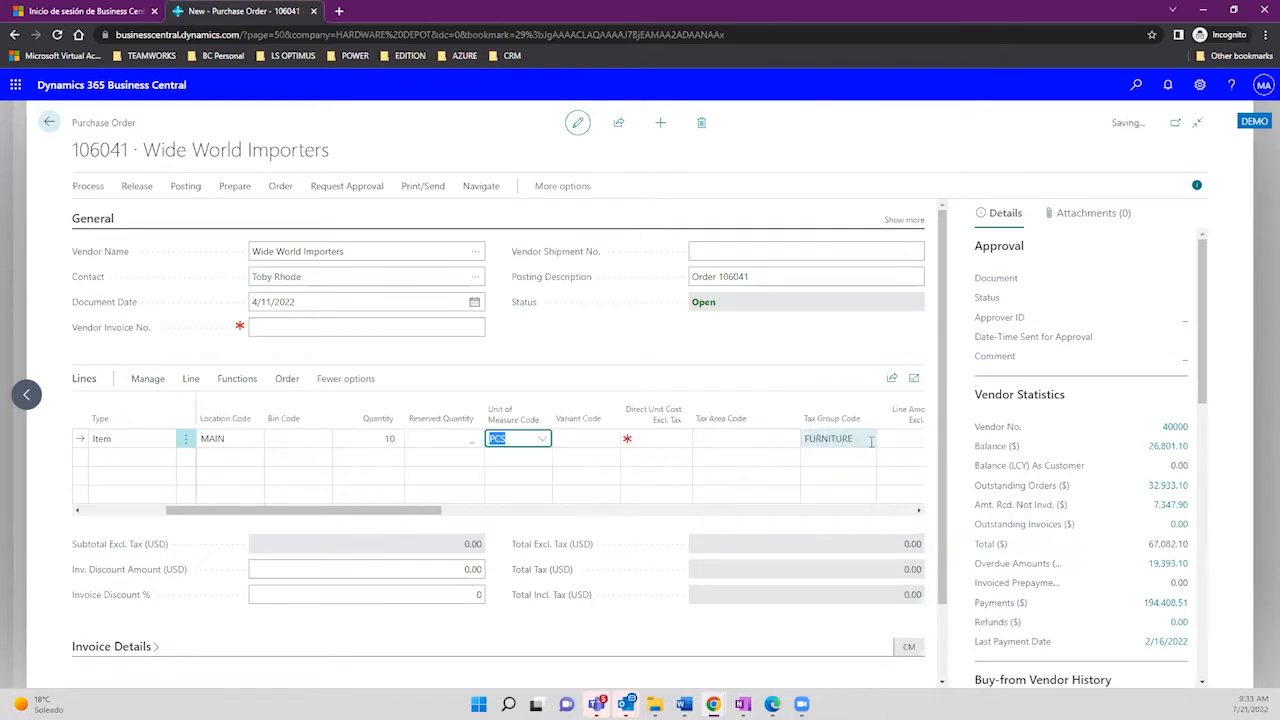
{"action": "left_click", "coordinate": [655, 440]}
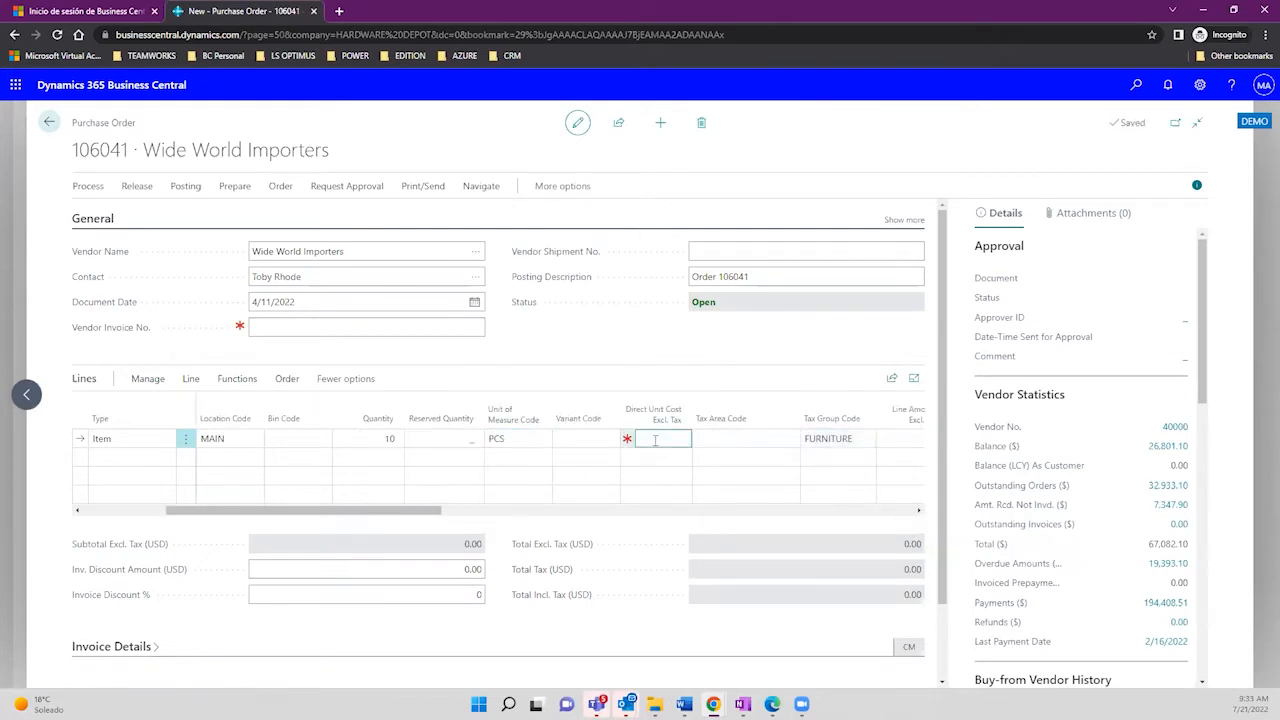
{"action": "type", "text": "100"}
{"action": "key", "text": "BackSpace"}
{"action": "key", "text": "BackSpace"}
{"action": "key", "text": "BackSpace"}
{"action": "key", "text": "Tab"}
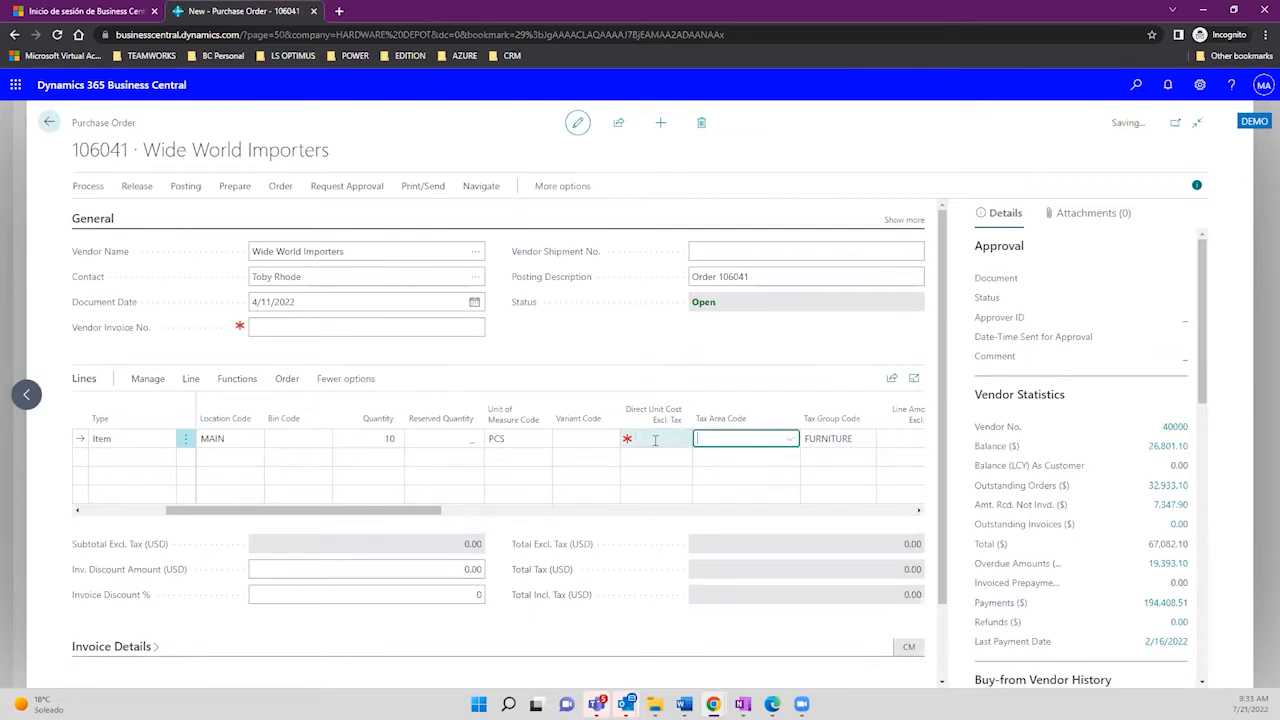
{"action": "left_click_drag", "start_coordinate": [345, 516], "coordinate": [140, 520]}
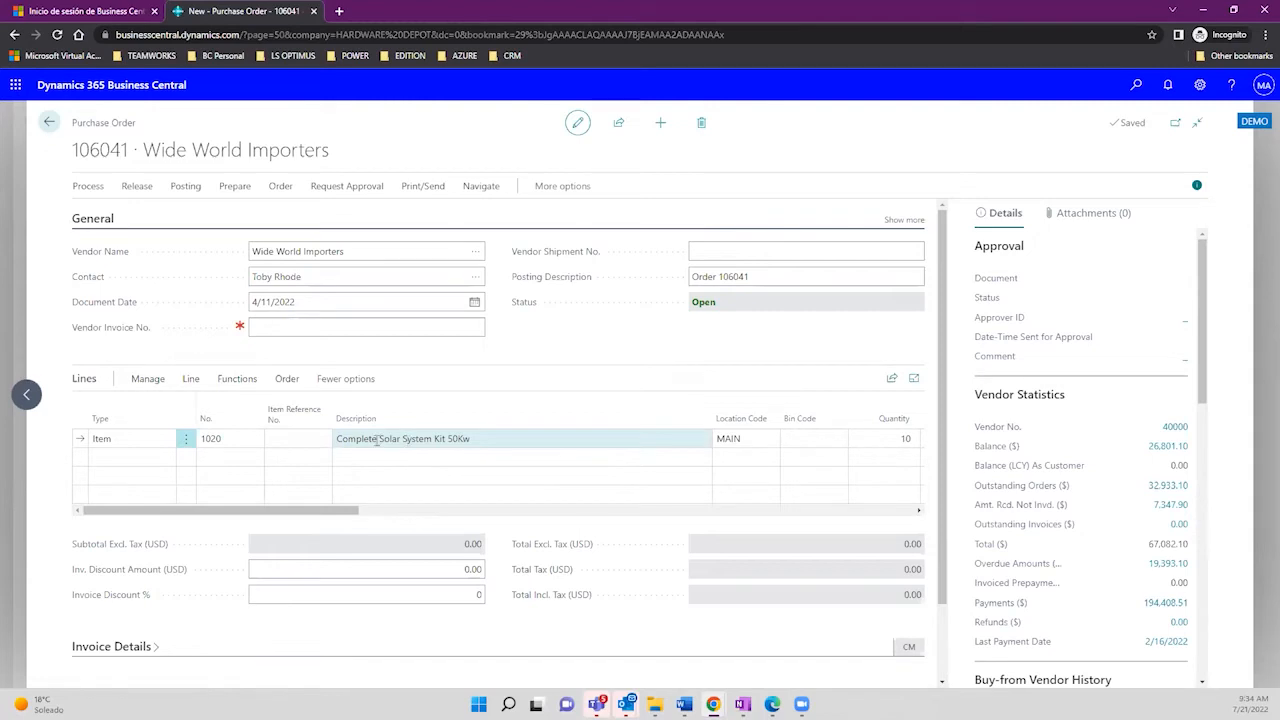
Step: Enter vendor invoice number INV00006 on the purchase order
{"action": "left_click", "coordinate": [376, 439]}
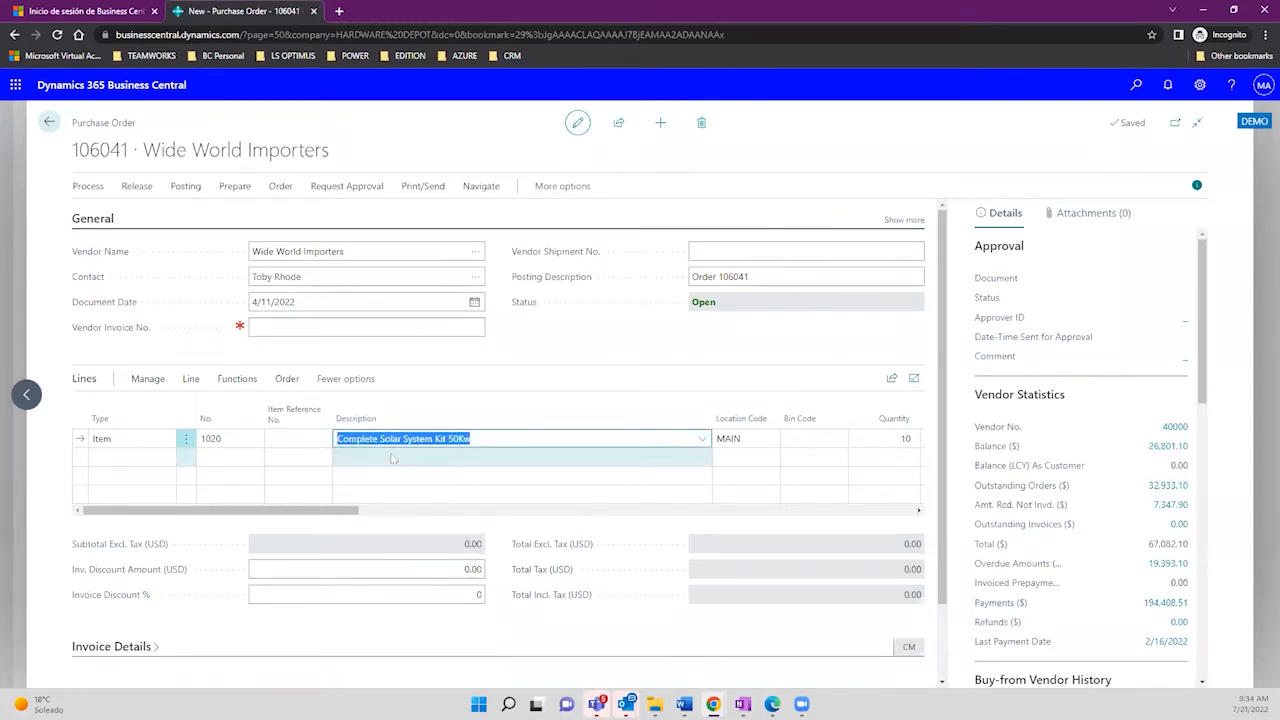
{"action": "left_click", "coordinate": [312, 325]}
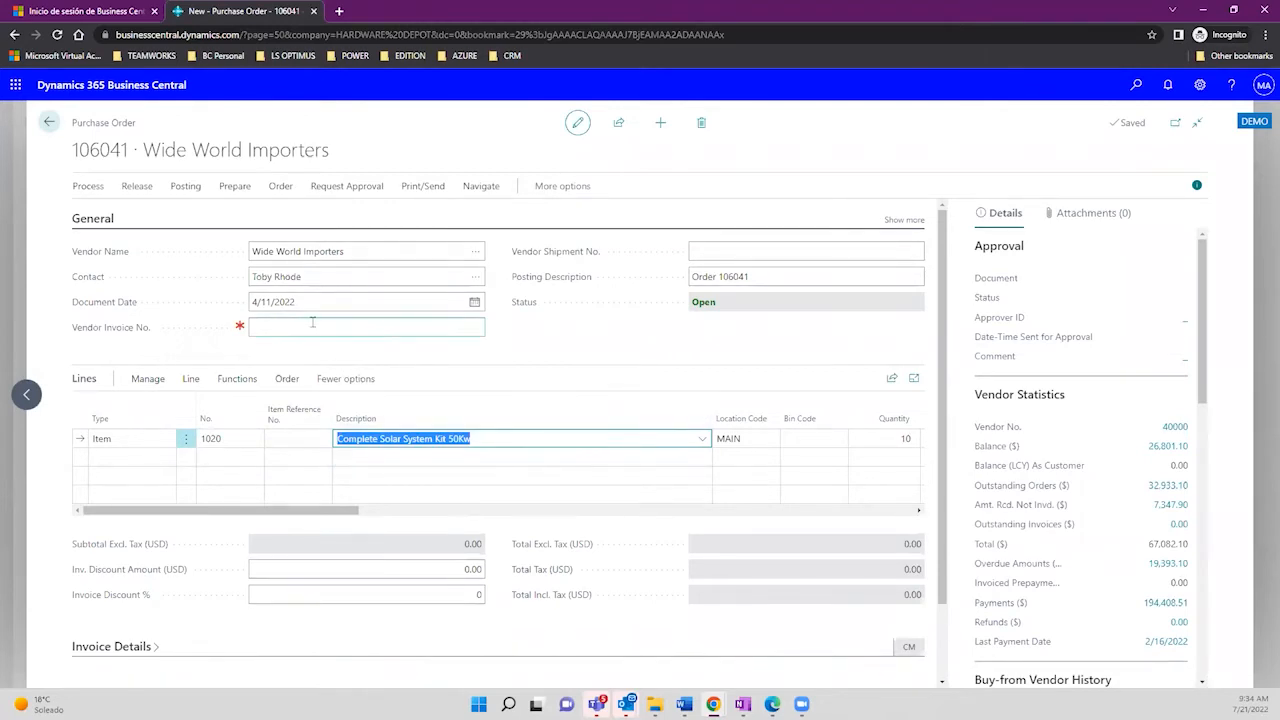
{"action": "type", "text": "INv00006"}
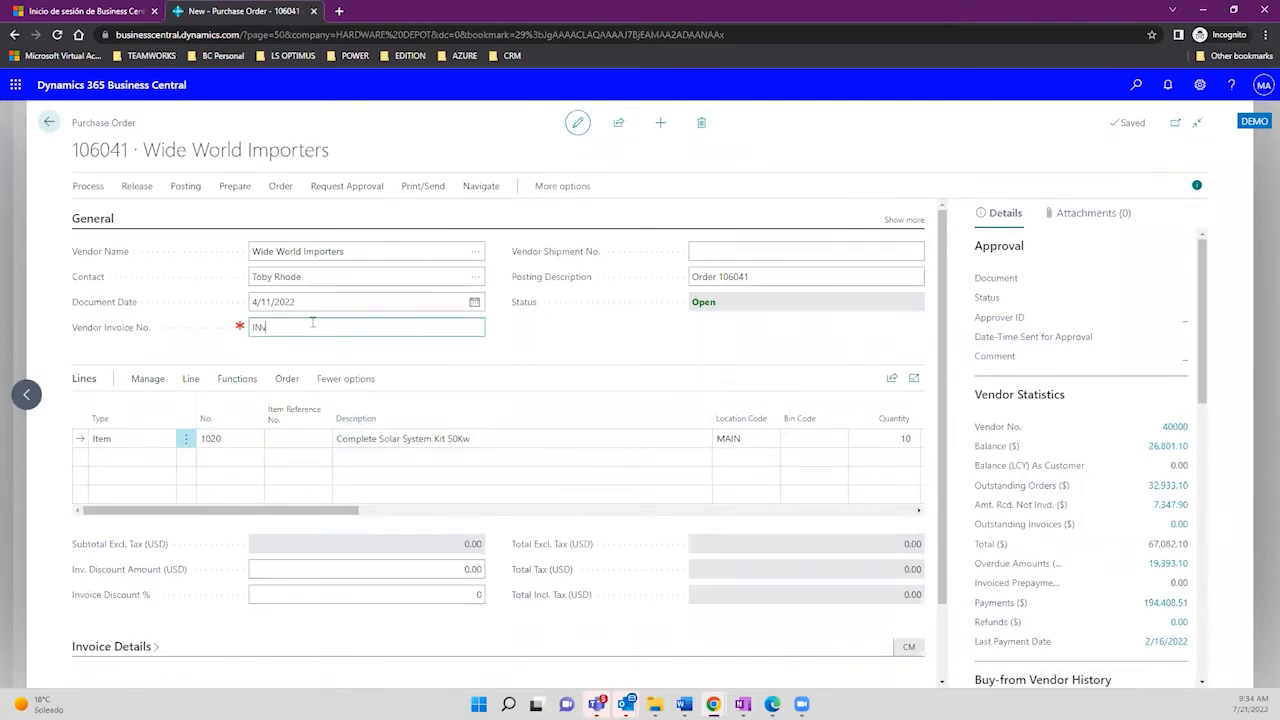
{"action": "key", "text": "Tab"}
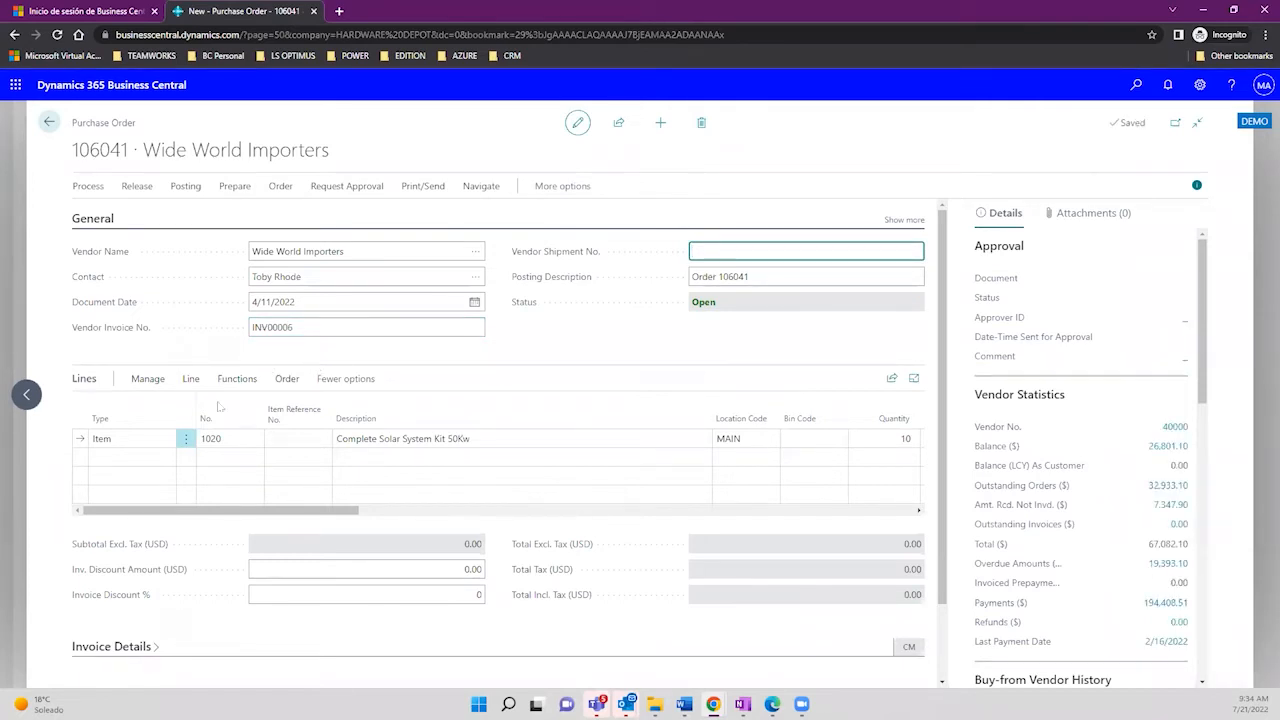
Step: Select the item 1020 kit line and run Explode BOM from the line Functions
{"action": "left_click", "coordinate": [372, 447]}
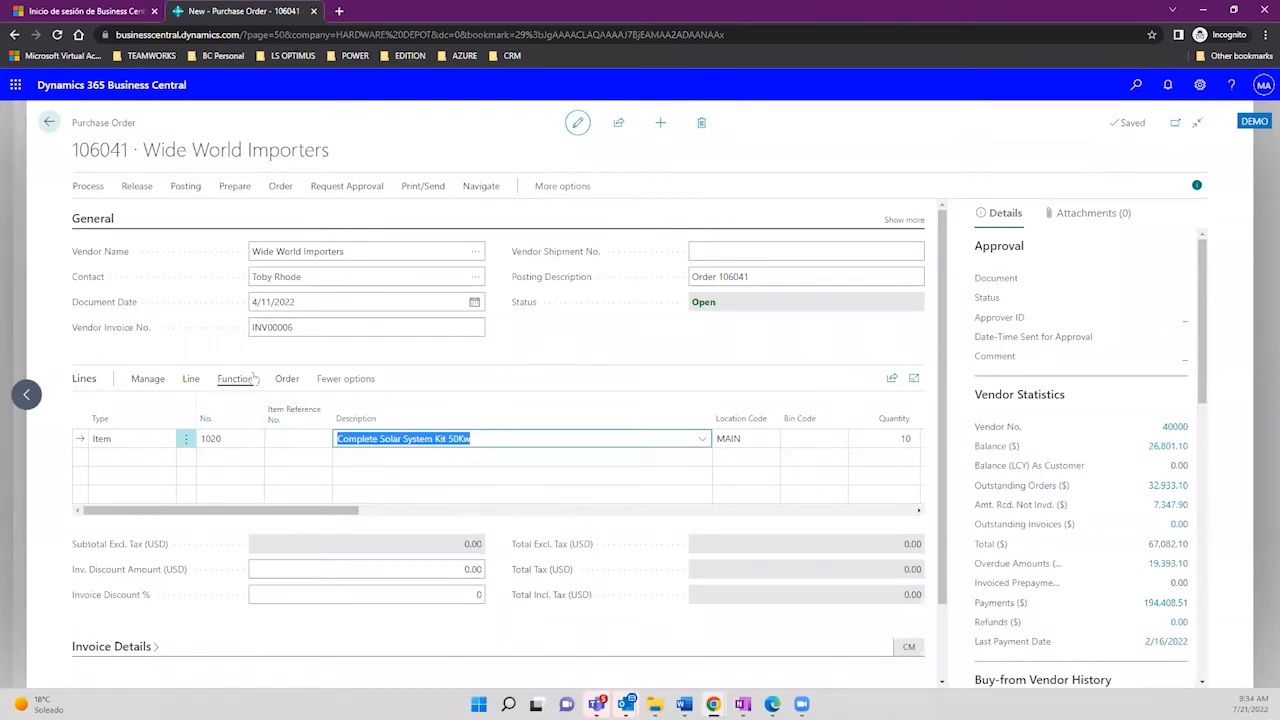
{"action": "left_click_drag", "start_coordinate": [140, 150], "coordinate": [330, 150]}
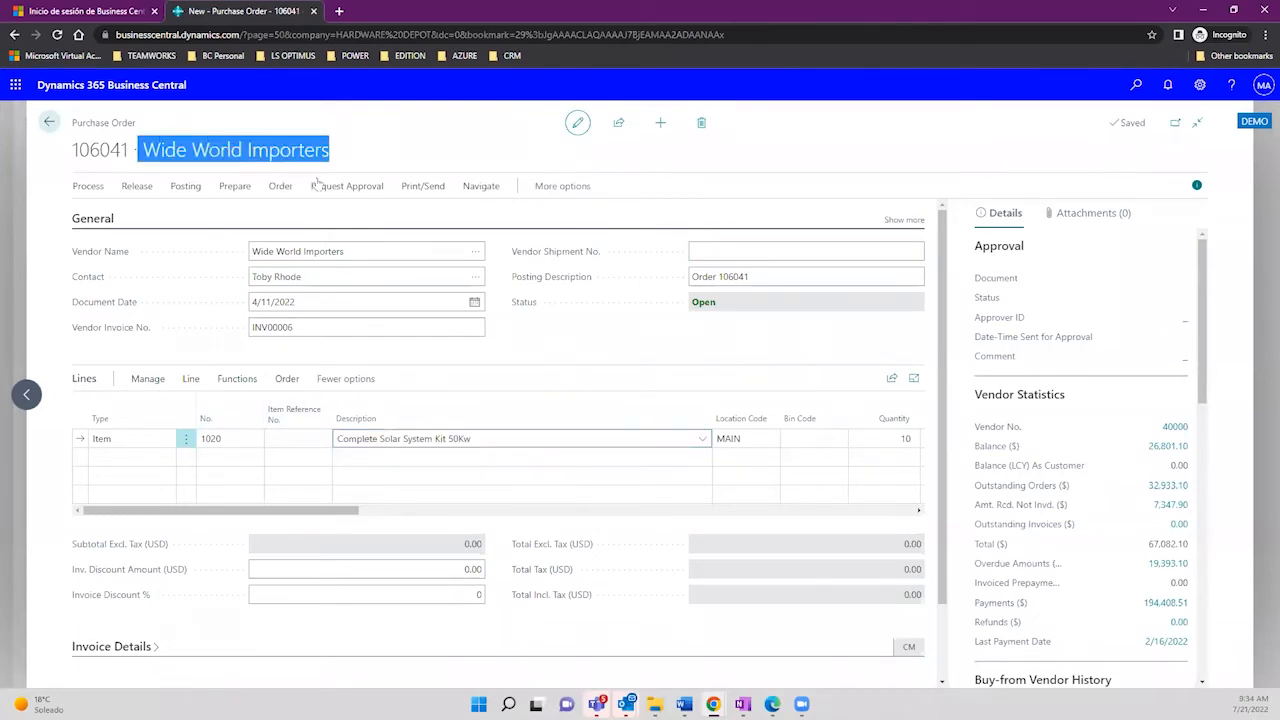
{"action": "left_click", "coordinate": [316, 180]}
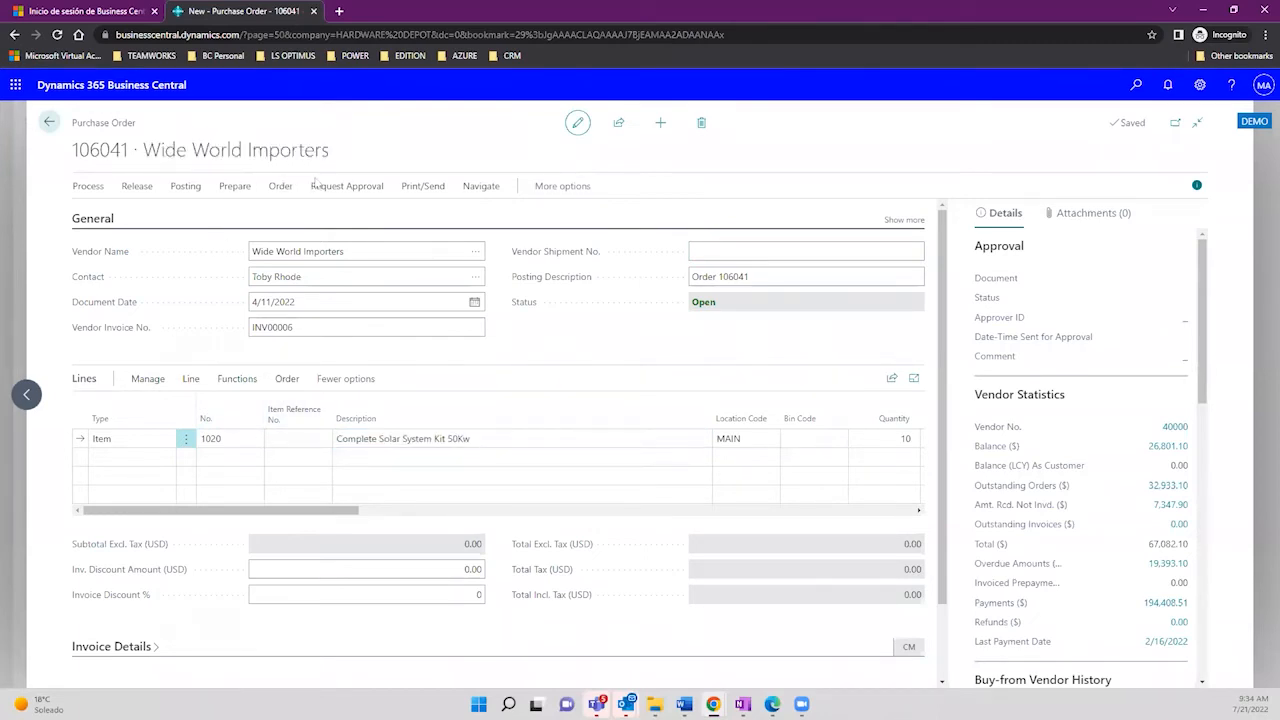
{"action": "left_click", "coordinate": [244, 439]}
{"action": "left_click", "coordinate": [228, 385]}
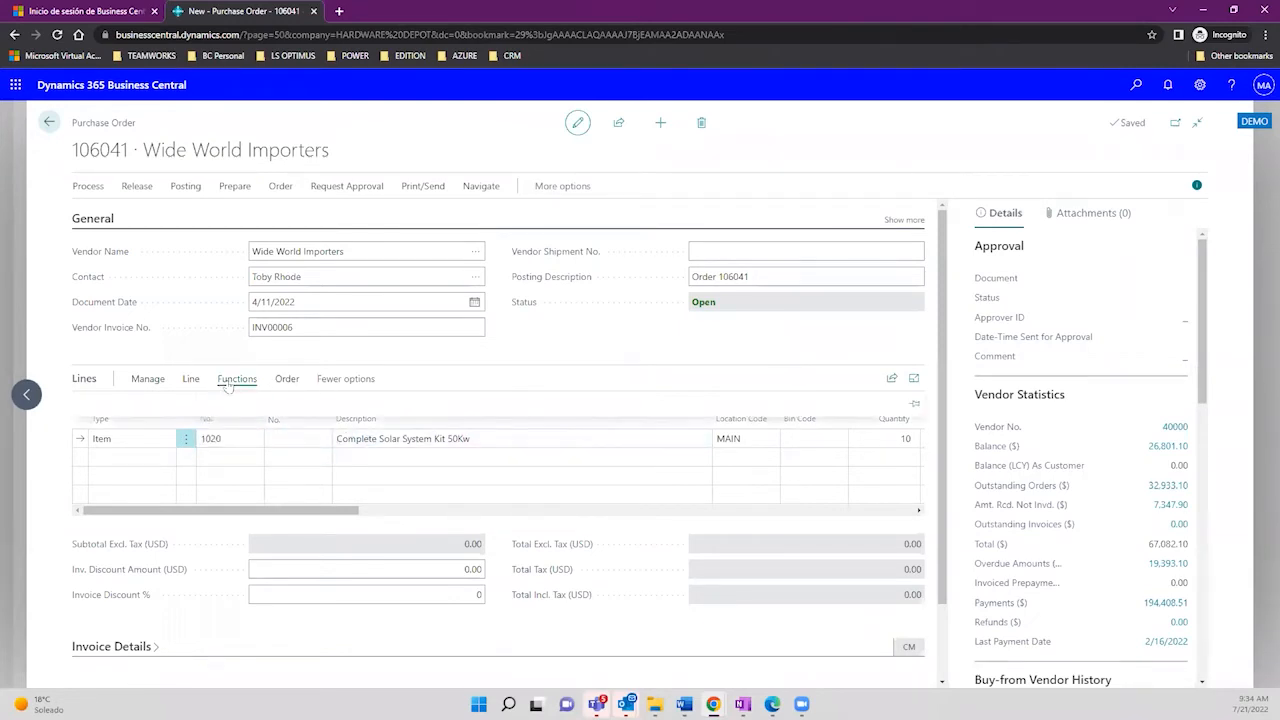
{"action": "left_click", "coordinate": [442, 461]}
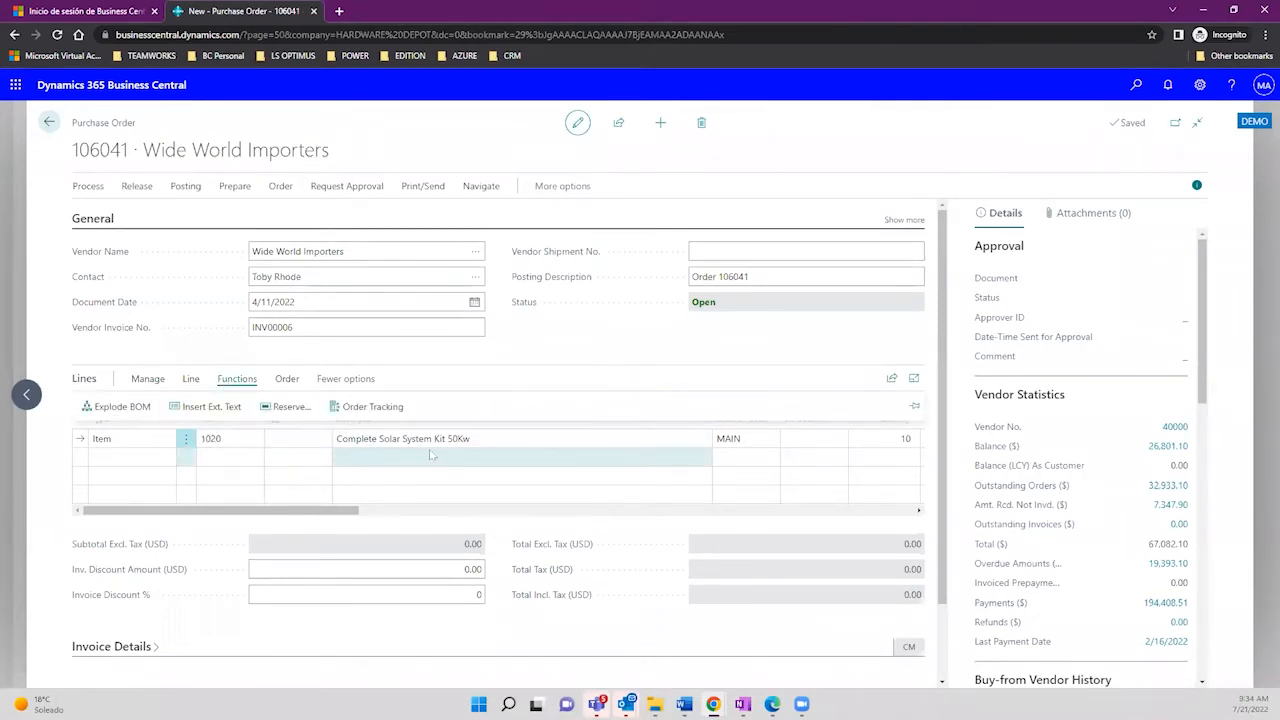
{"action": "left_click", "coordinate": [395, 441]}
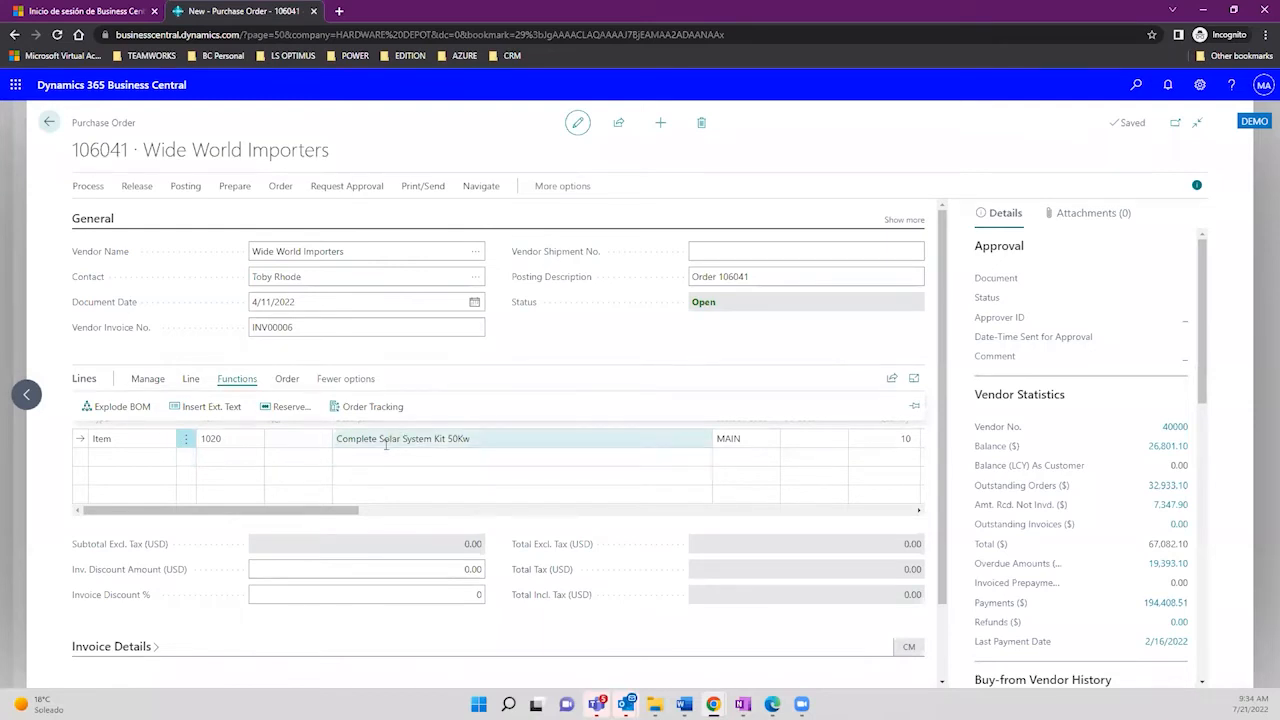
{"action": "left_click", "coordinate": [122, 406]}
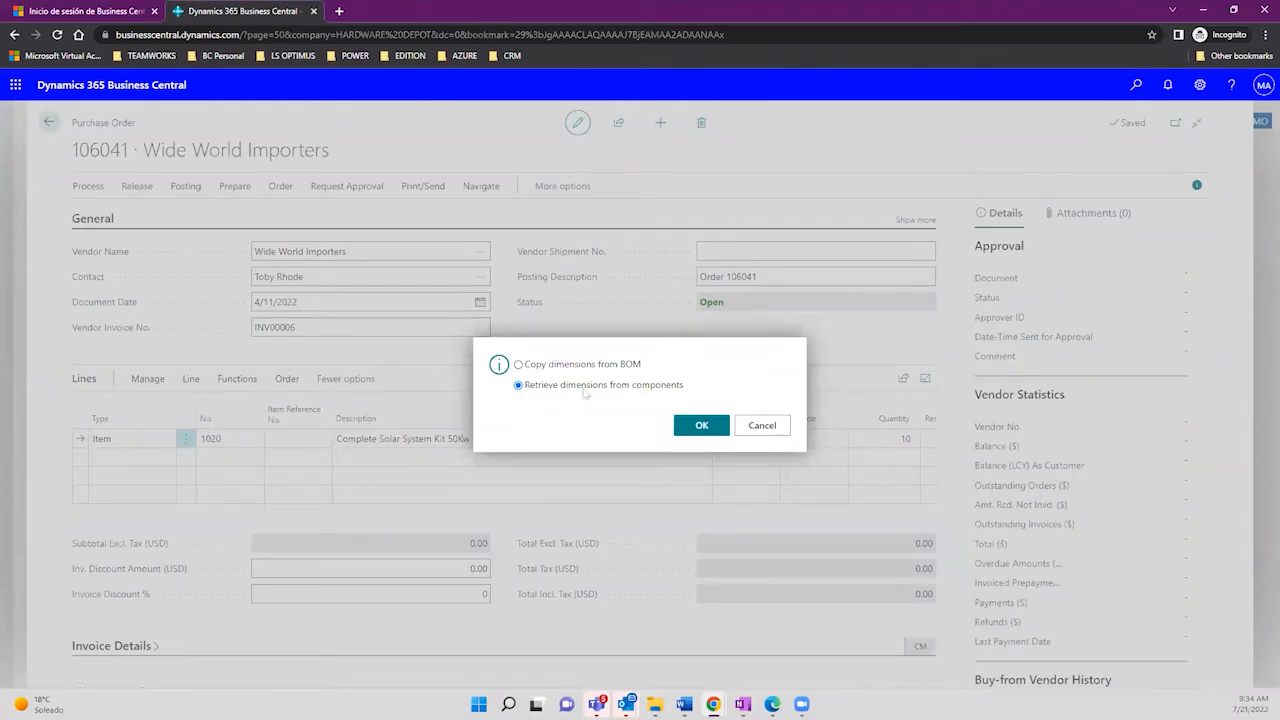
Step: Choose Copy dimensions from BOM and confirm, exploding the kit into components 1016–1019 and a resource
{"action": "left_click_drag", "start_coordinate": [563, 393], "coordinate": [608, 398]}
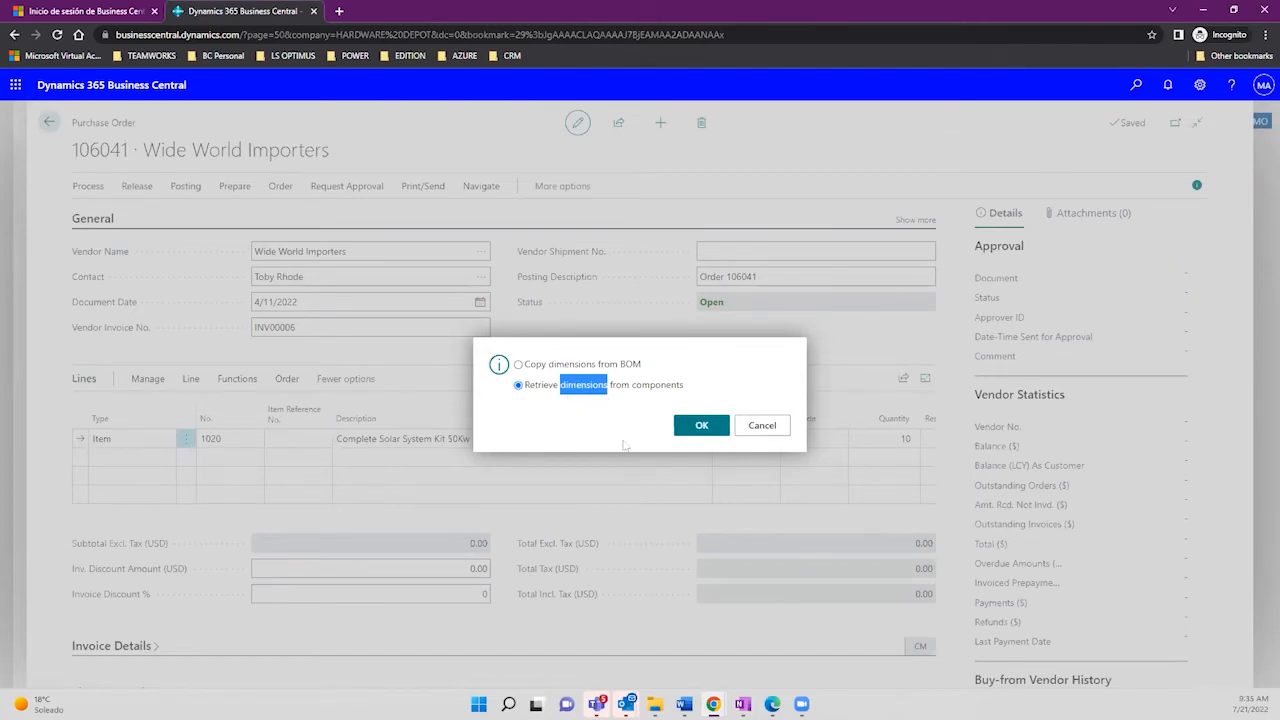
{"action": "left_click", "coordinate": [518, 365]}
{"action": "left_click", "coordinate": [691, 427]}
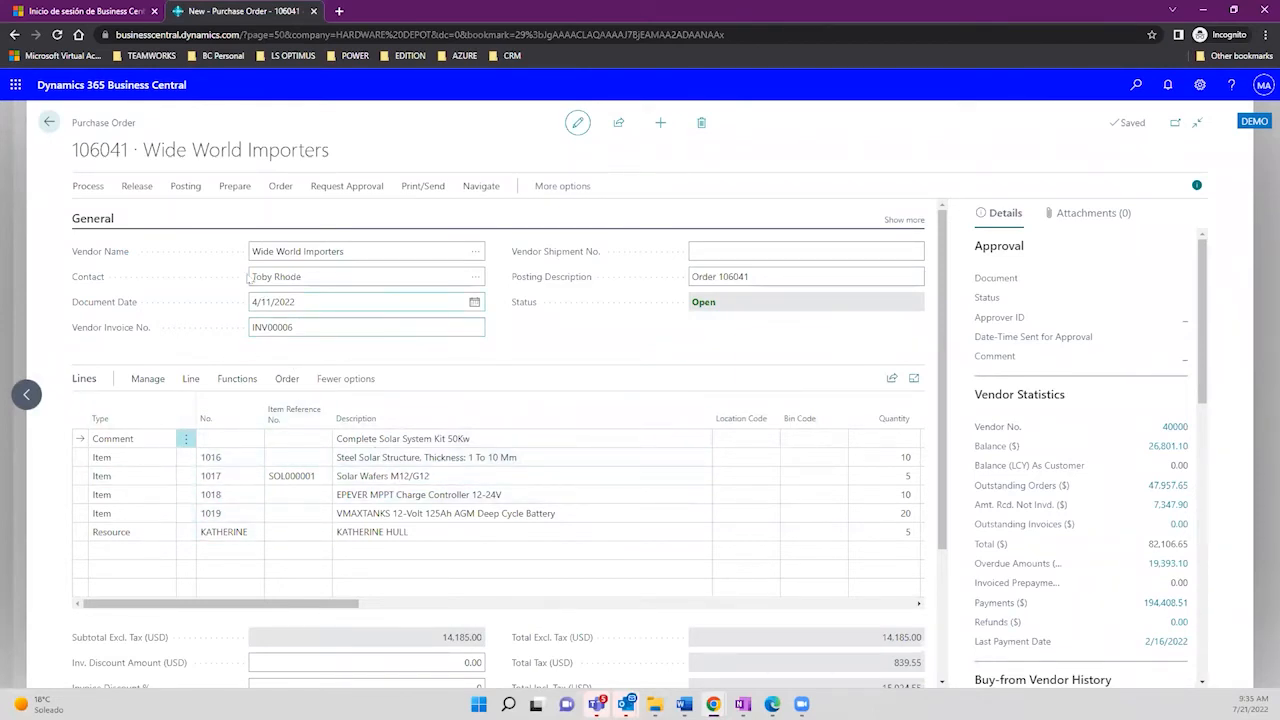
Step: Append 'this is urgent' so the comment reads 'Complete Solar System Kit 50Kw, this is urgent'
{"action": "mouse_move", "coordinate": [341, 399]}
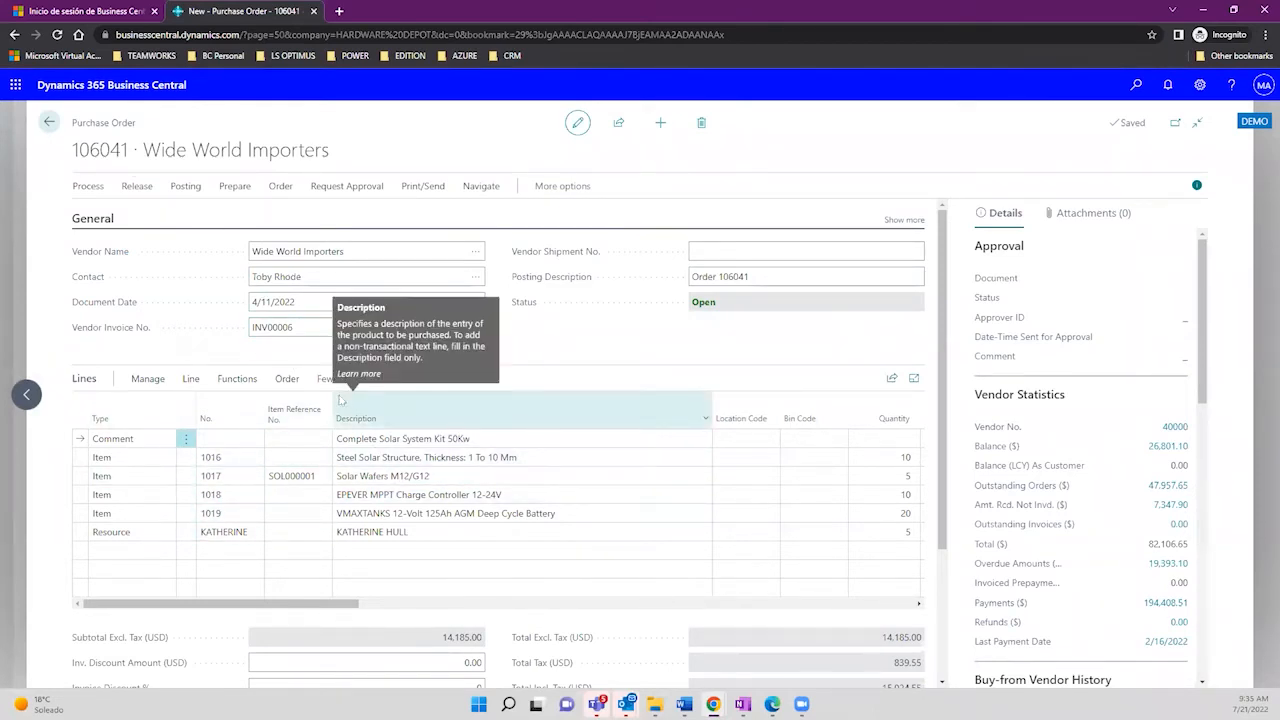
{"action": "left_click", "coordinate": [479, 439]}
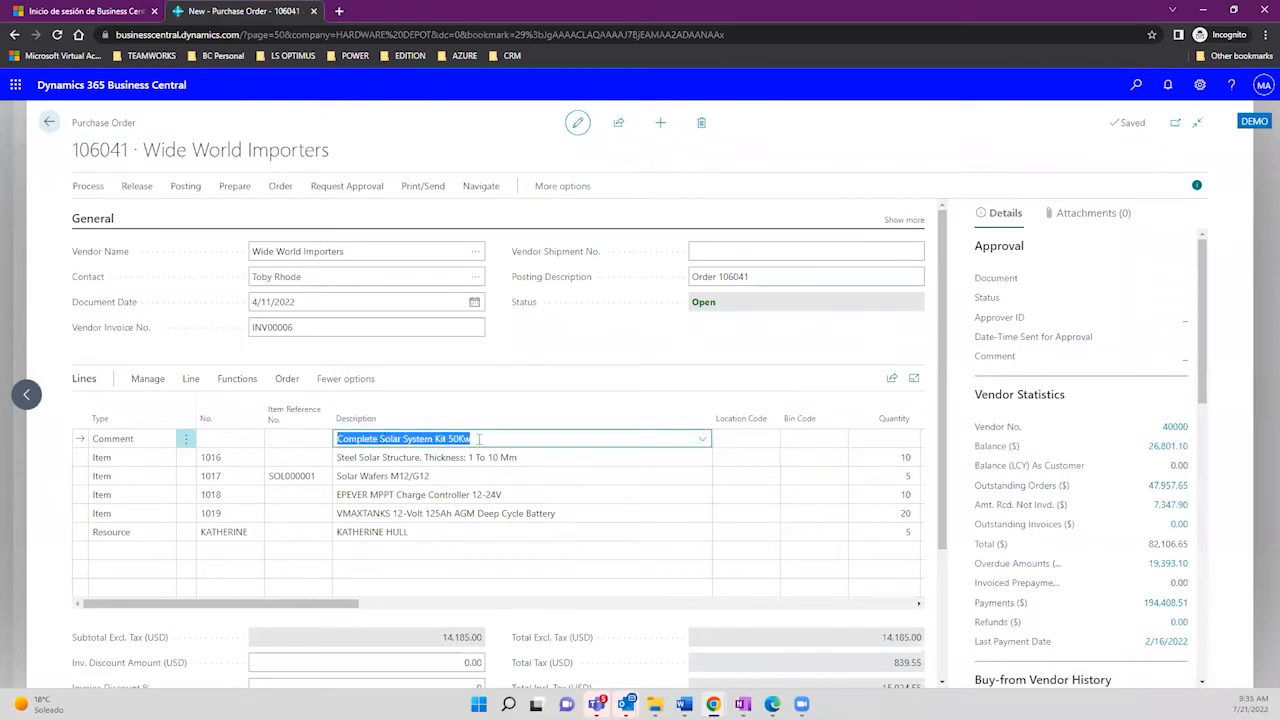
{"action": "left_click", "coordinate": [156, 436]}
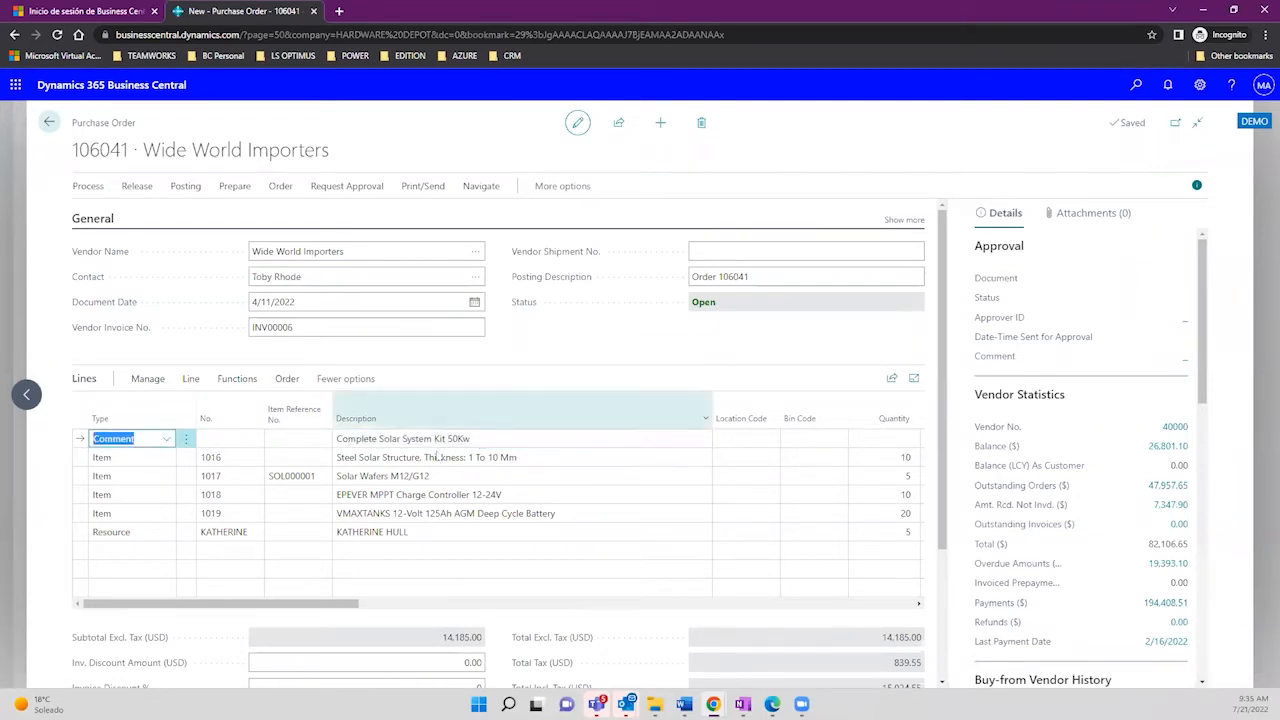
{"action": "left_click", "coordinate": [398, 438]}
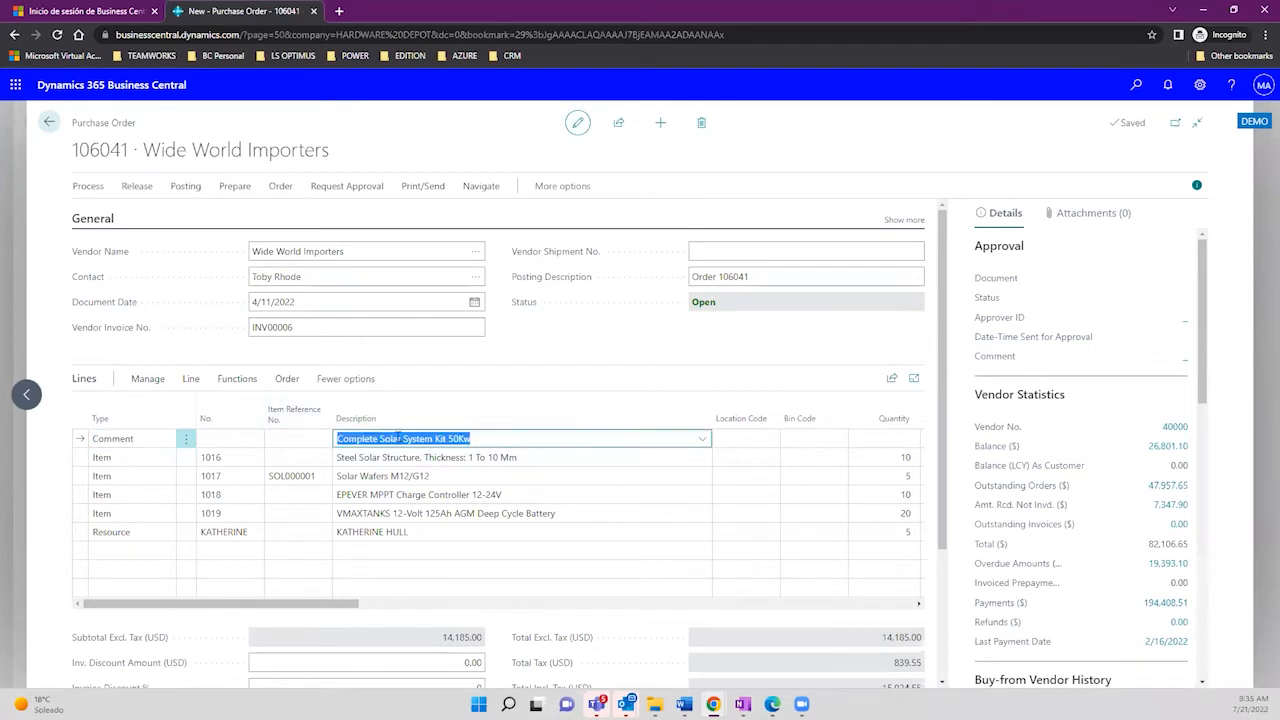
{"action": "left_click", "coordinate": [486, 440]}
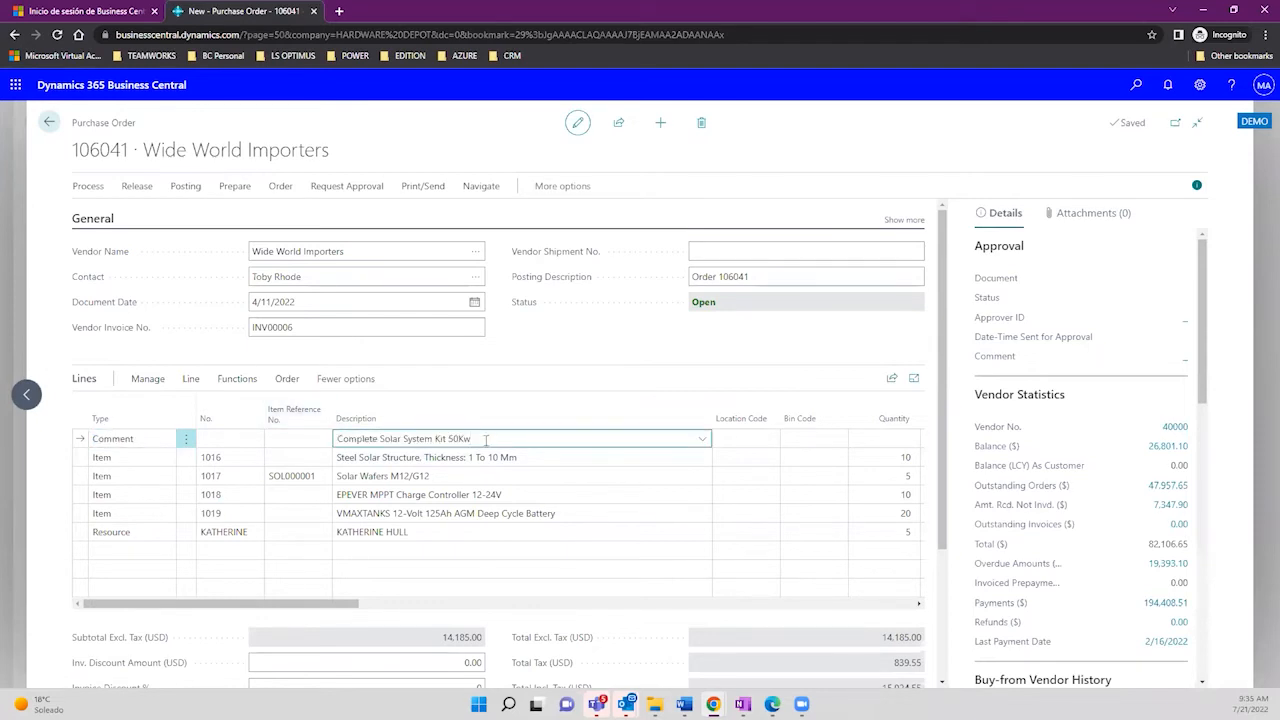
{"action": "type", "text": "this is urgent"}
{"action": "key", "text": "Tab"}
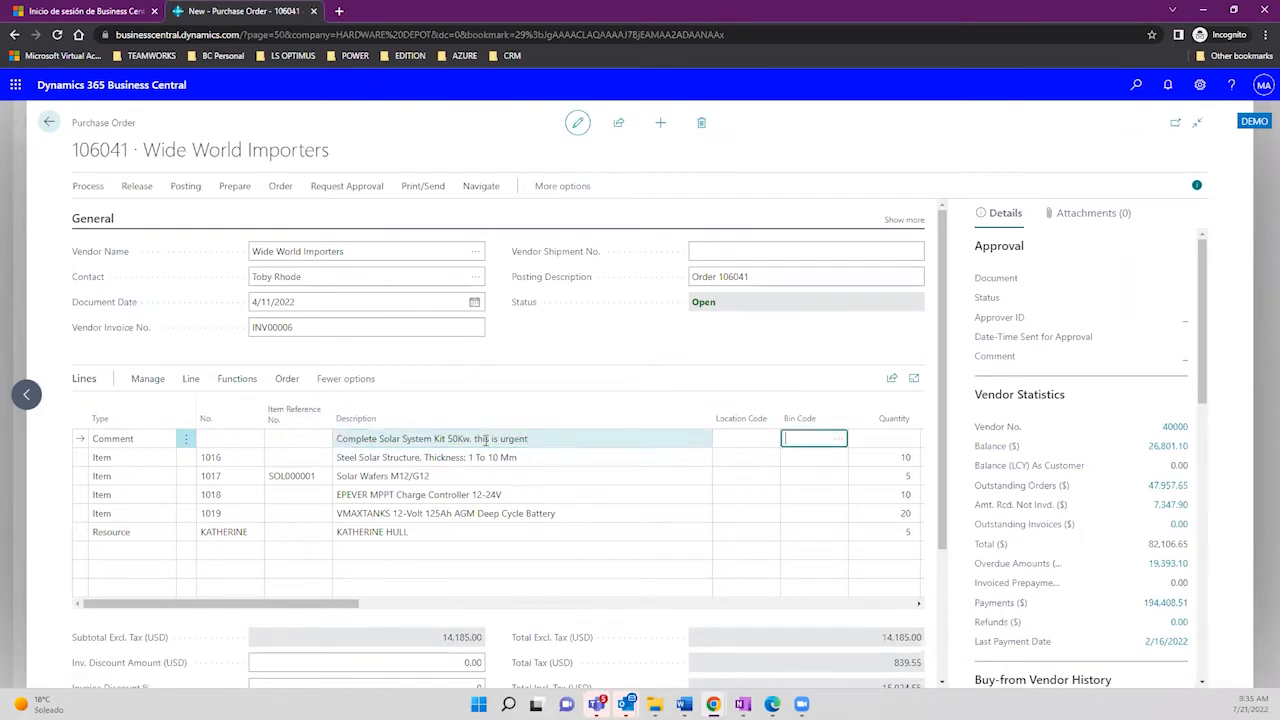
{"action": "left_click", "coordinate": [405, 438]}
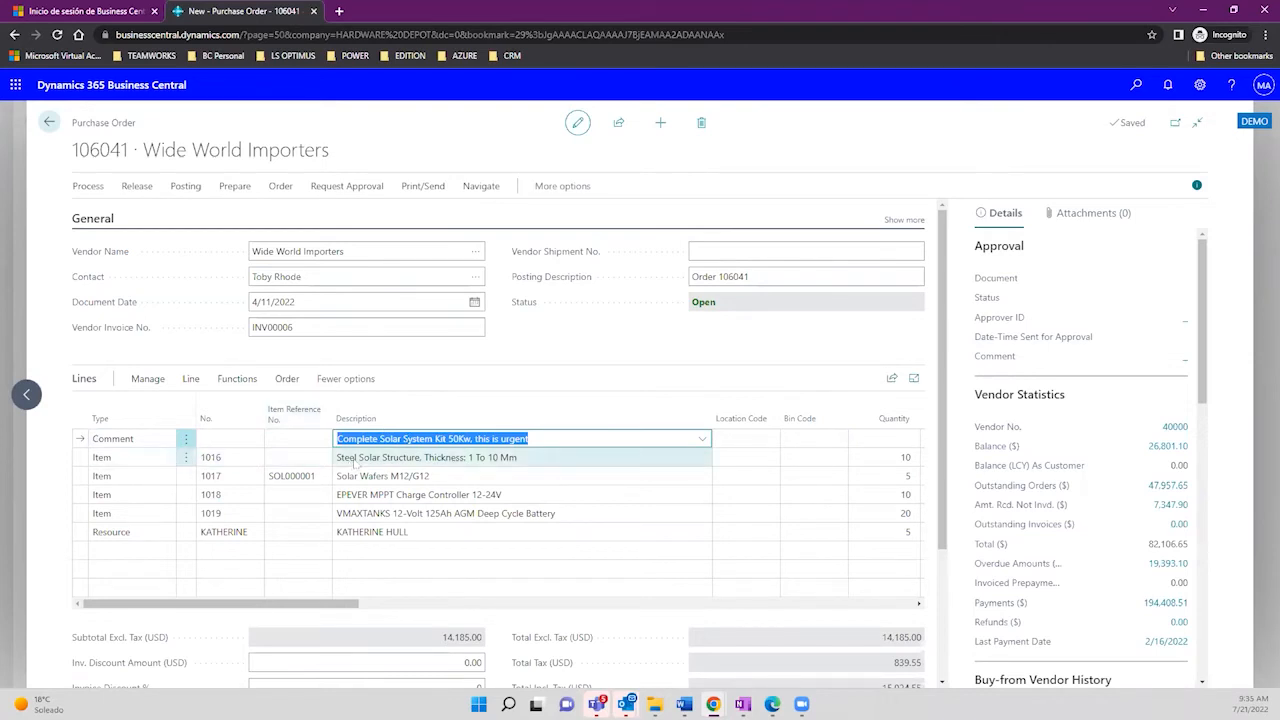
{"action": "key", "text": "Down"}
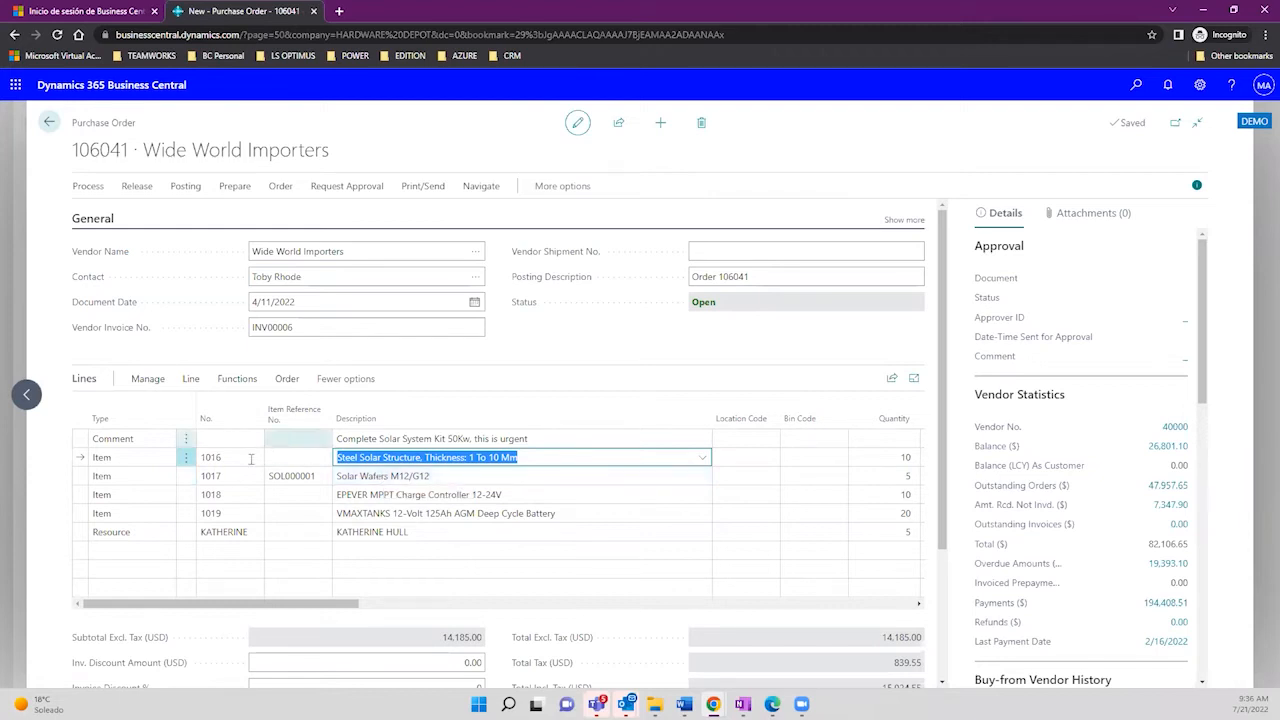
Step: Delete the resource line from order 106041 and confirm the deletion
{"action": "left_click", "coordinate": [186, 533]}
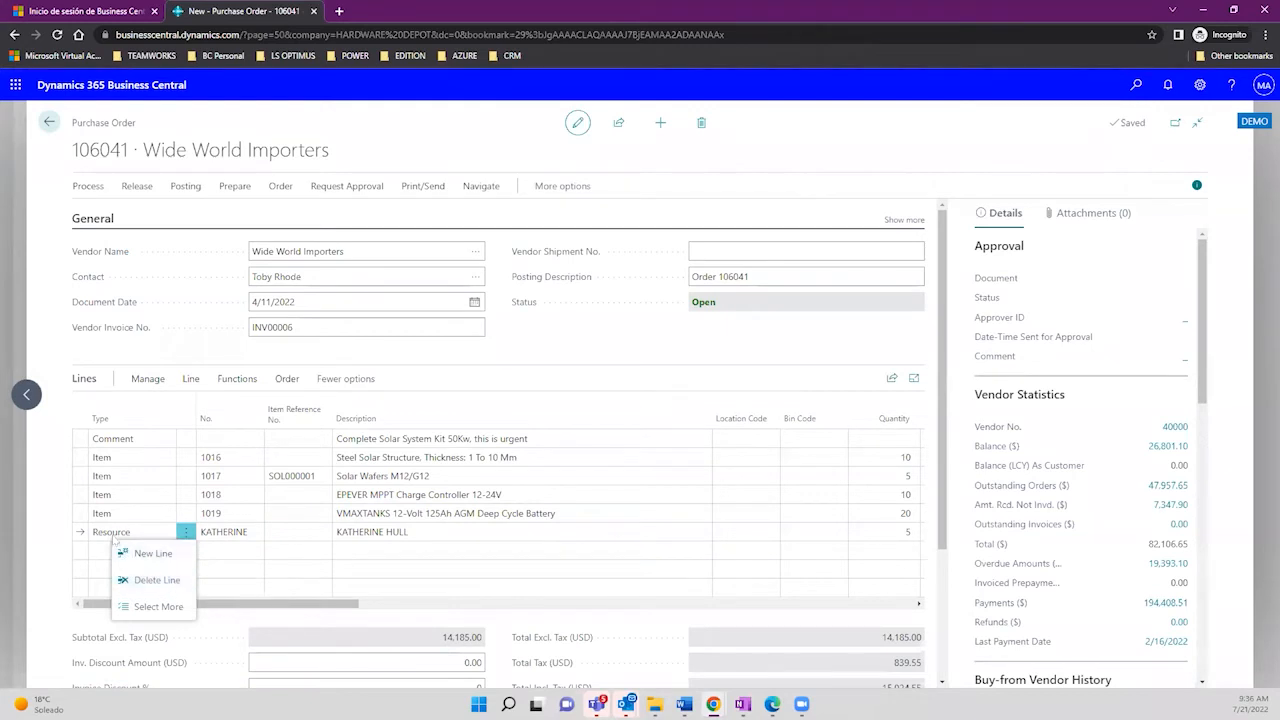
{"action": "left_click", "coordinate": [158, 580]}
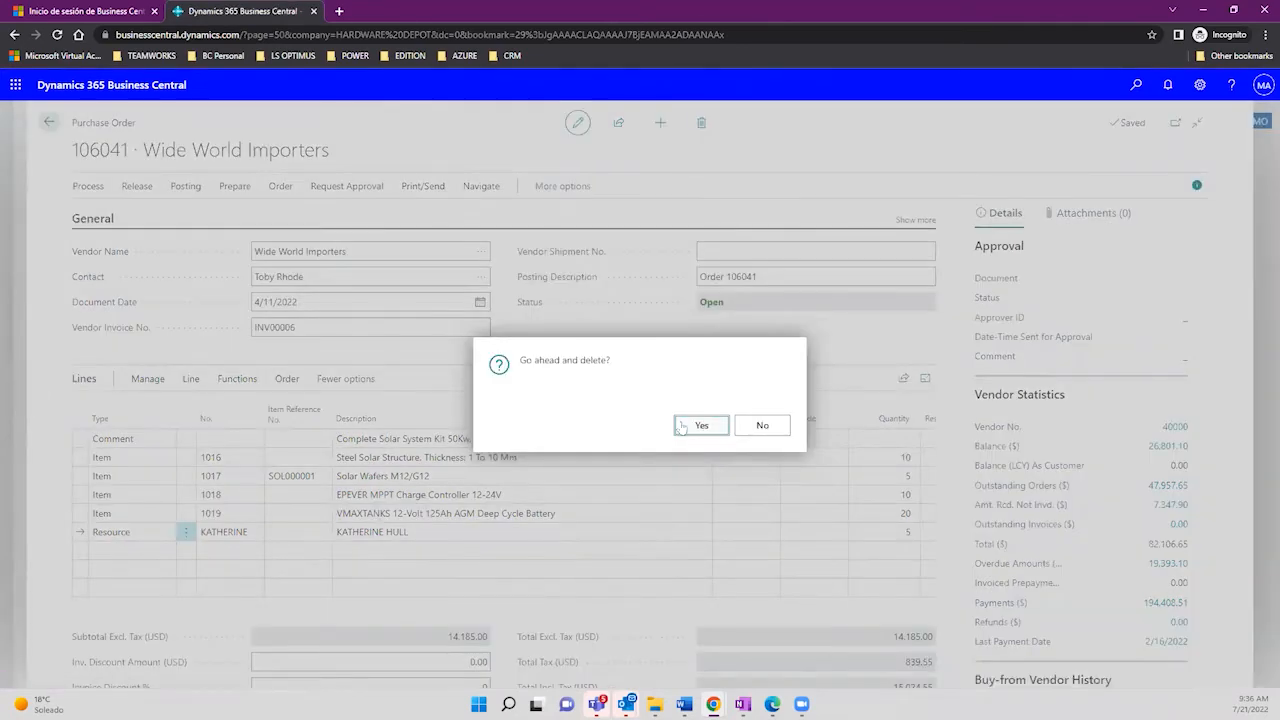
{"action": "left_click", "coordinate": [682, 427]}
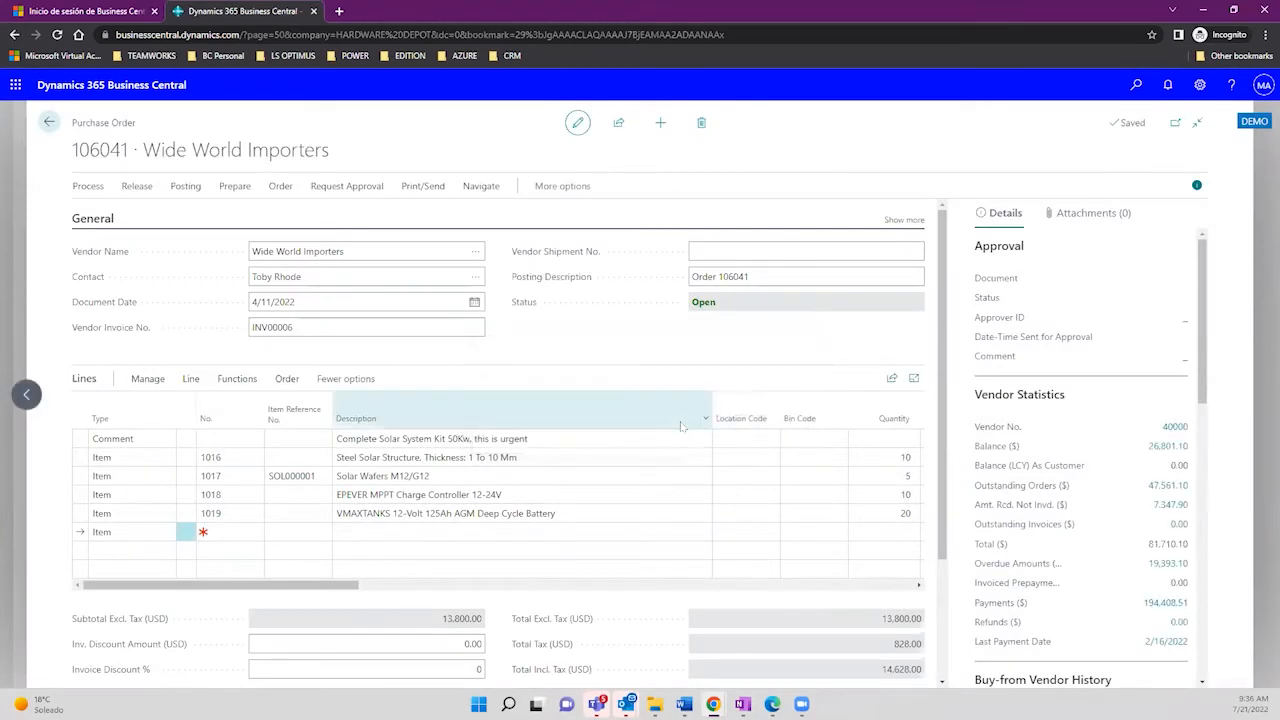
{"action": "left_click", "coordinate": [405, 475]}
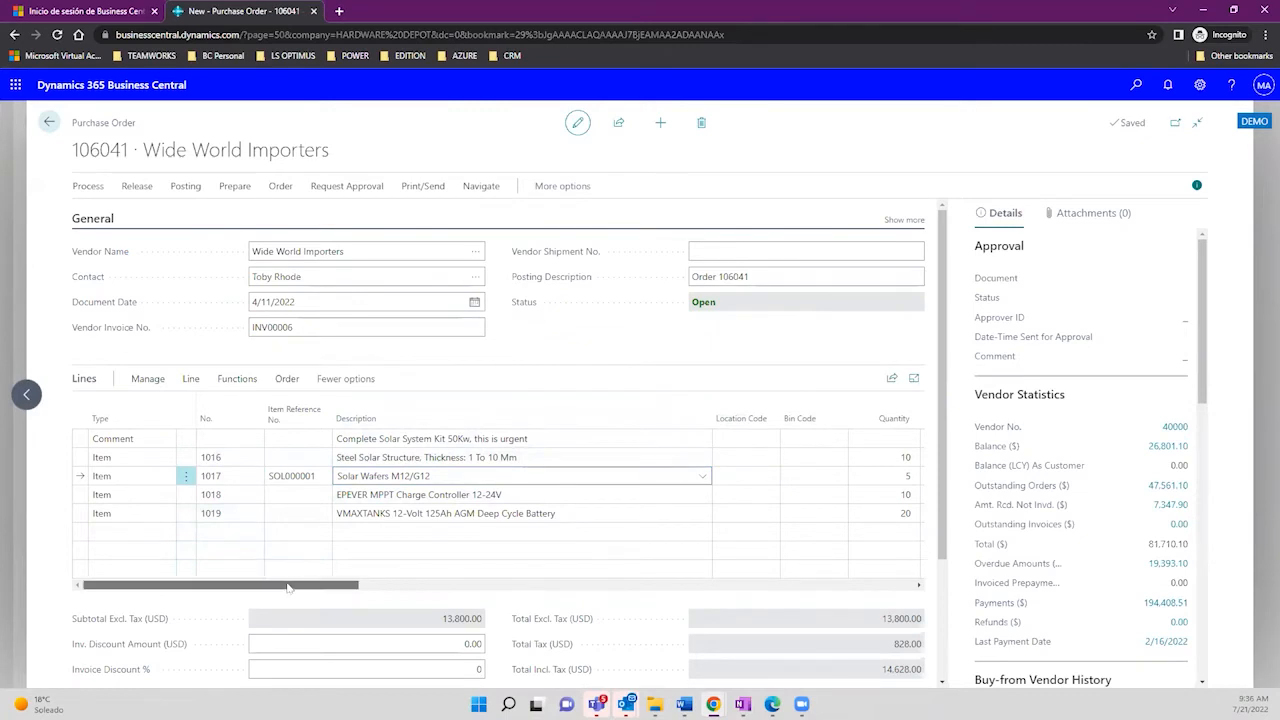
{"action": "left_click_drag", "start_coordinate": [288, 587], "coordinate": [393, 582]}
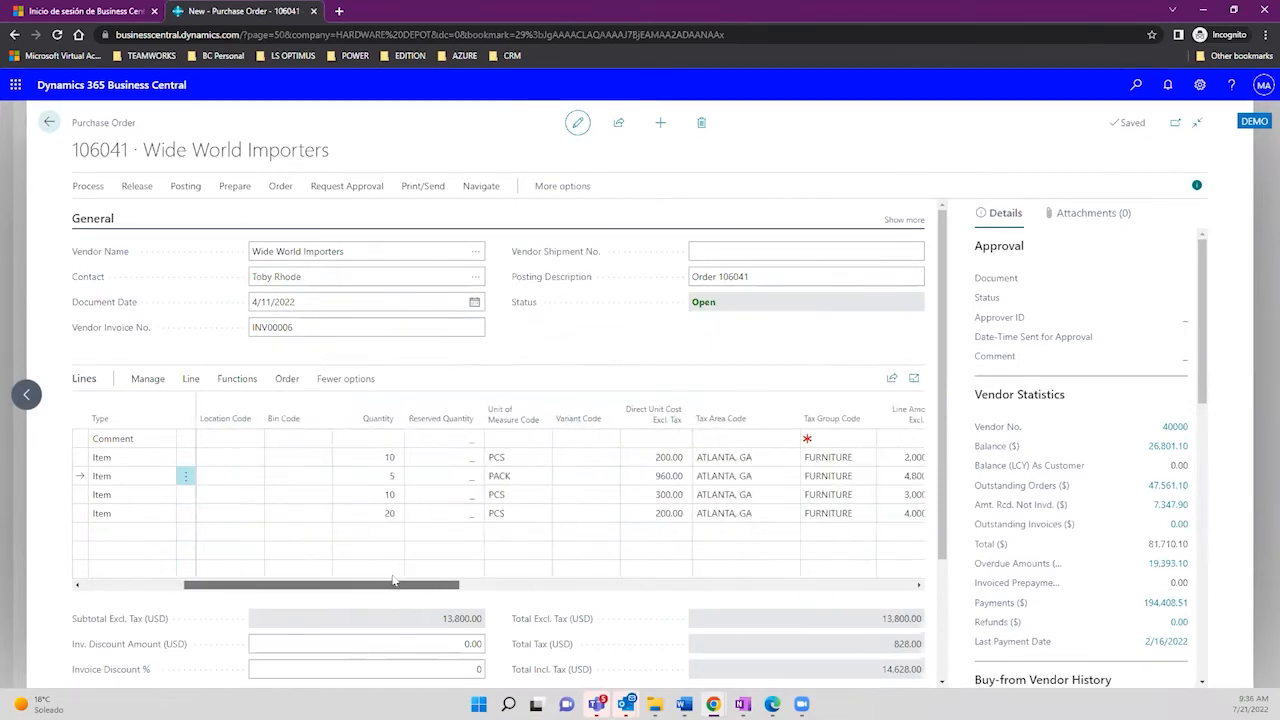
{"action": "left_click", "coordinate": [387, 458]}
{"action": "left_click", "coordinate": [381, 476]}
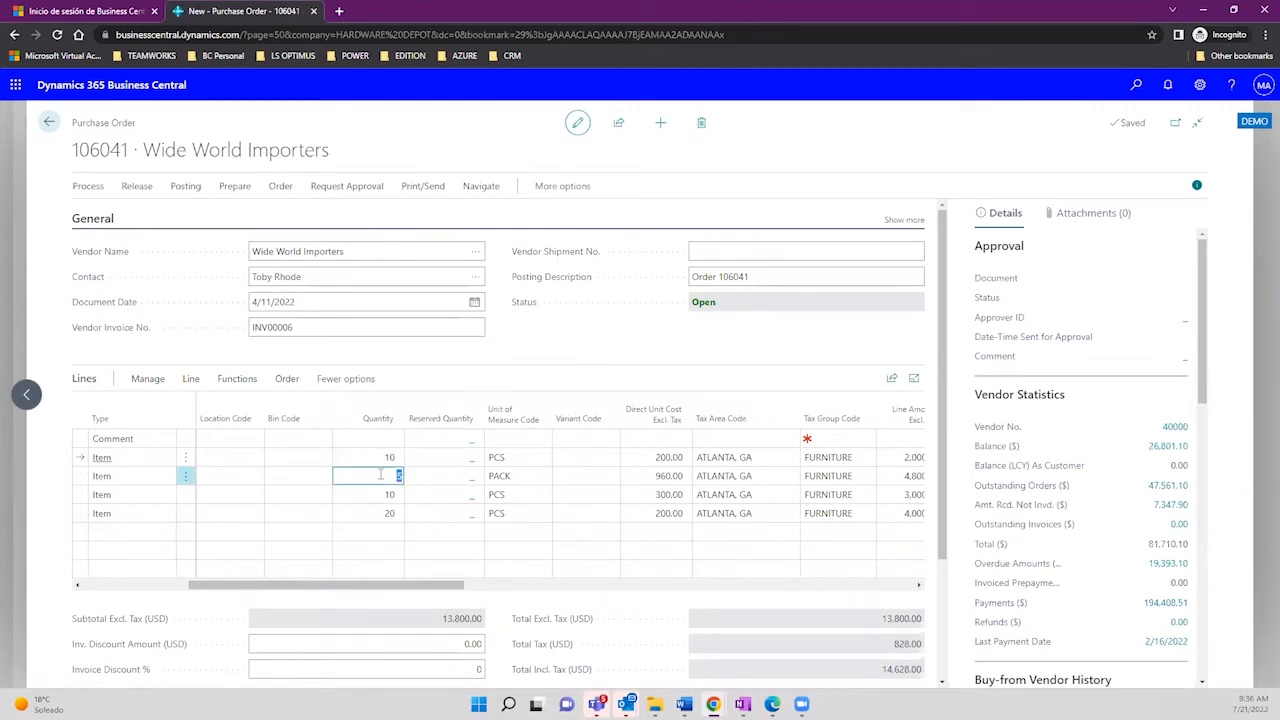
{"action": "left_click", "coordinate": [373, 493]}
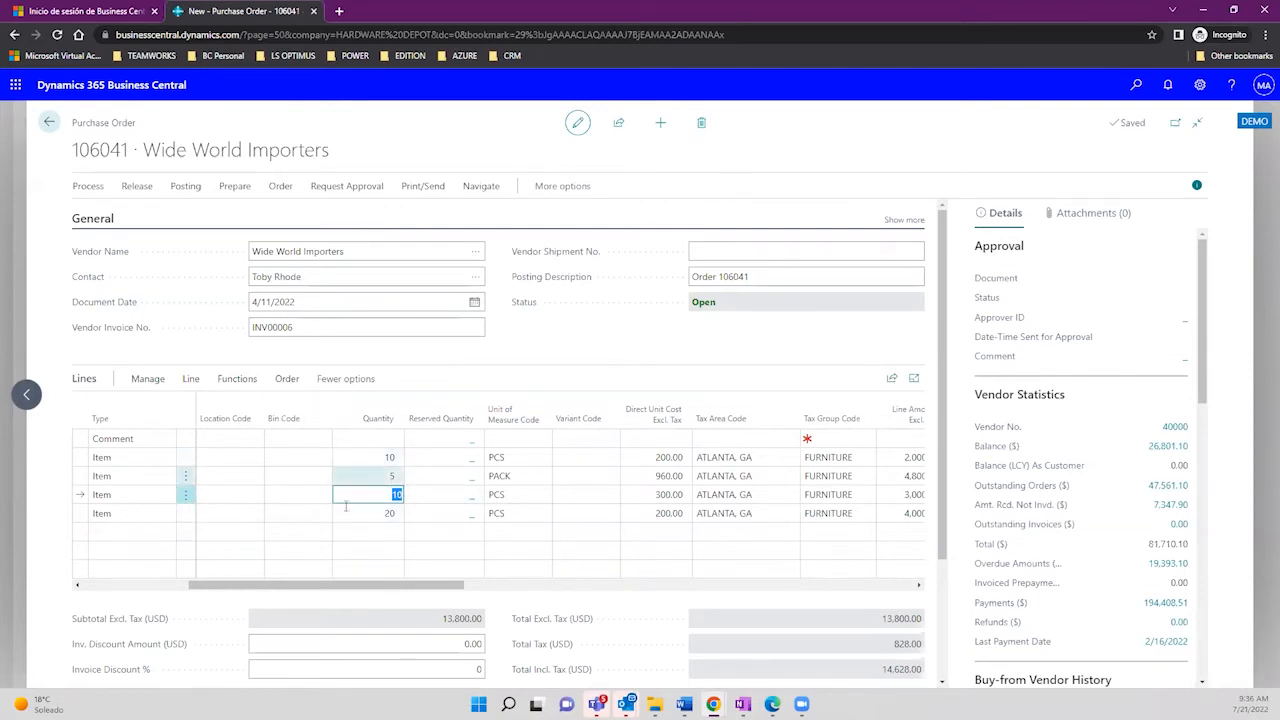
{"action": "left_click_drag", "start_coordinate": [355, 587], "coordinate": [176, 564]}
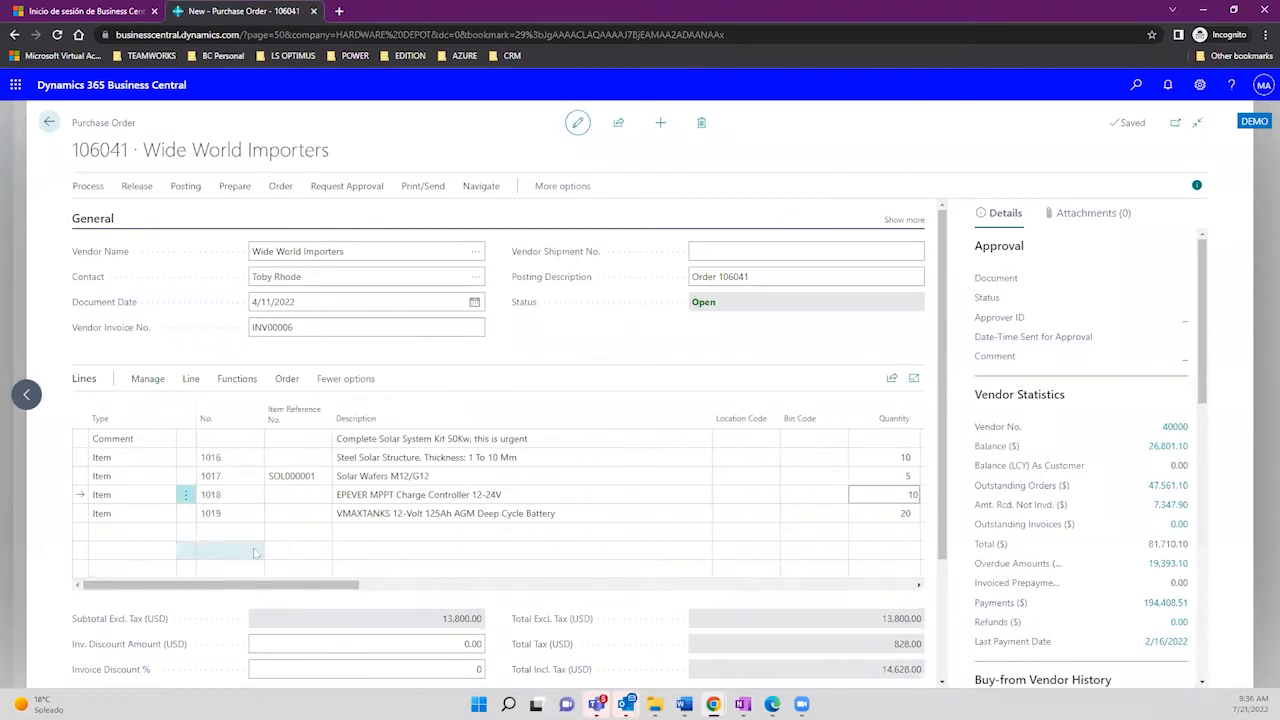
{"action": "left_click", "coordinate": [290, 476]}
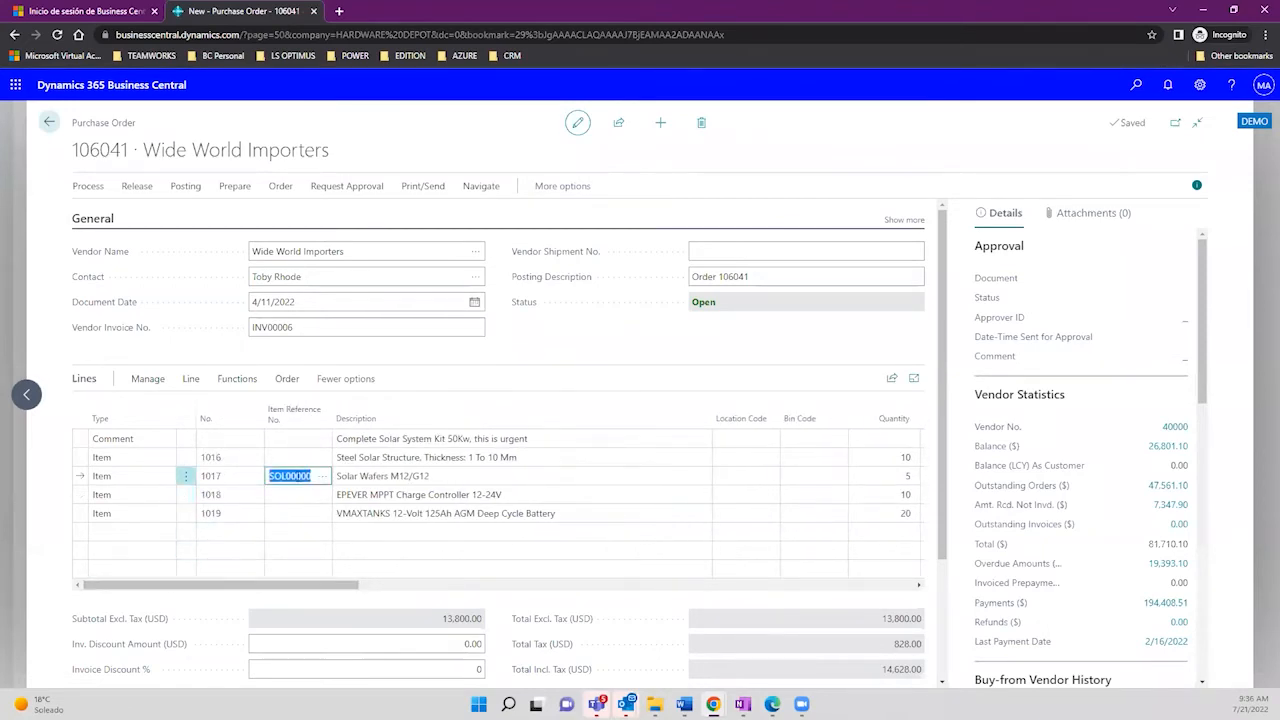
{"action": "left_click", "coordinate": [235, 475]}
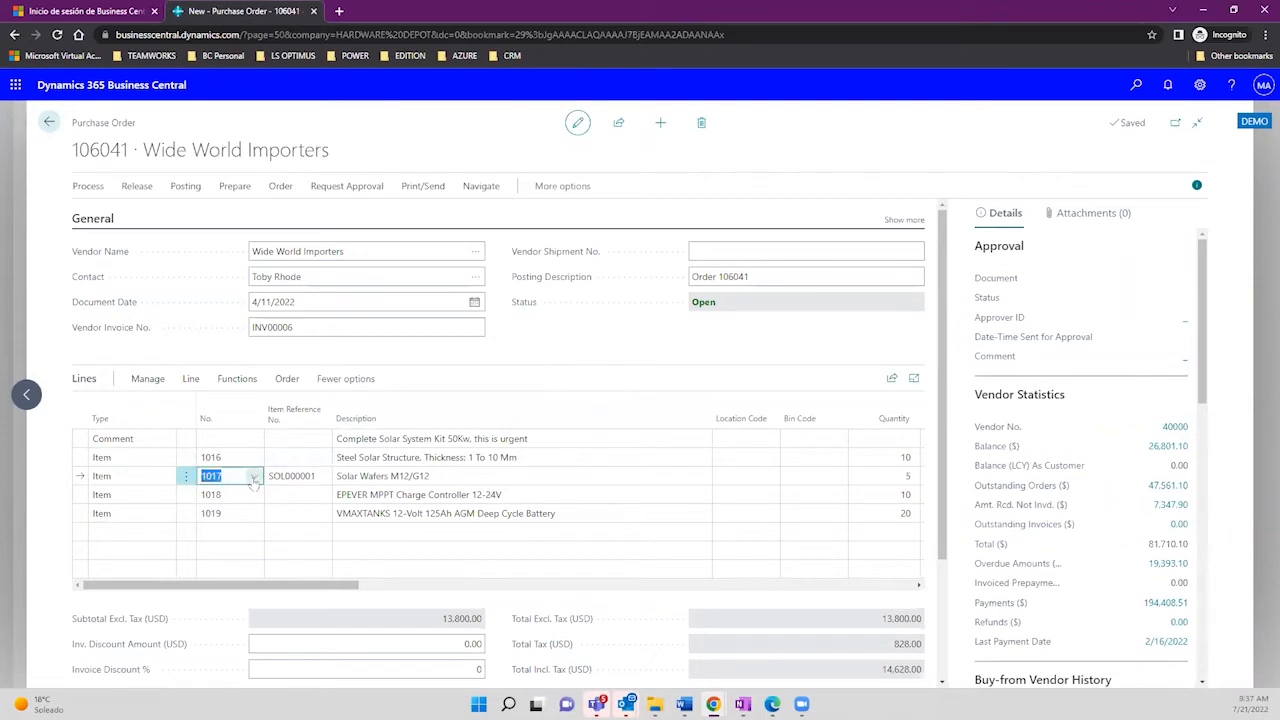
{"action": "key", "text": "Up"}
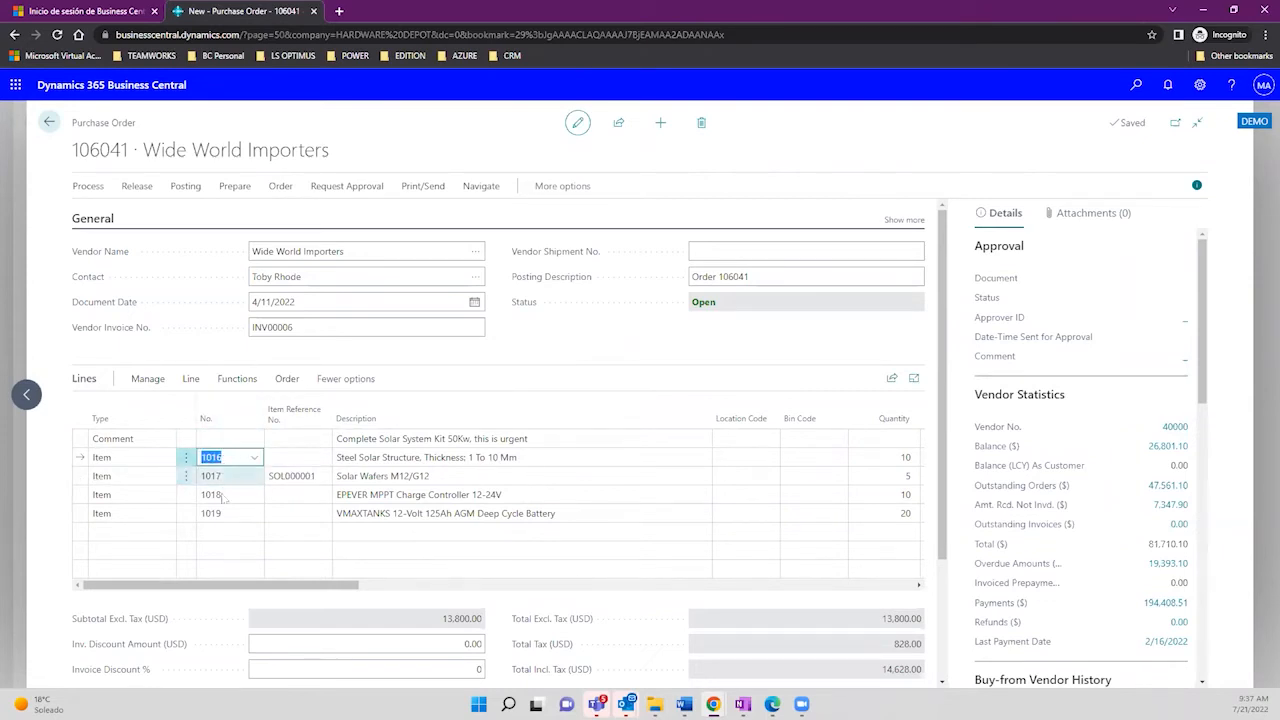
{"action": "left_click", "coordinate": [300, 477]}
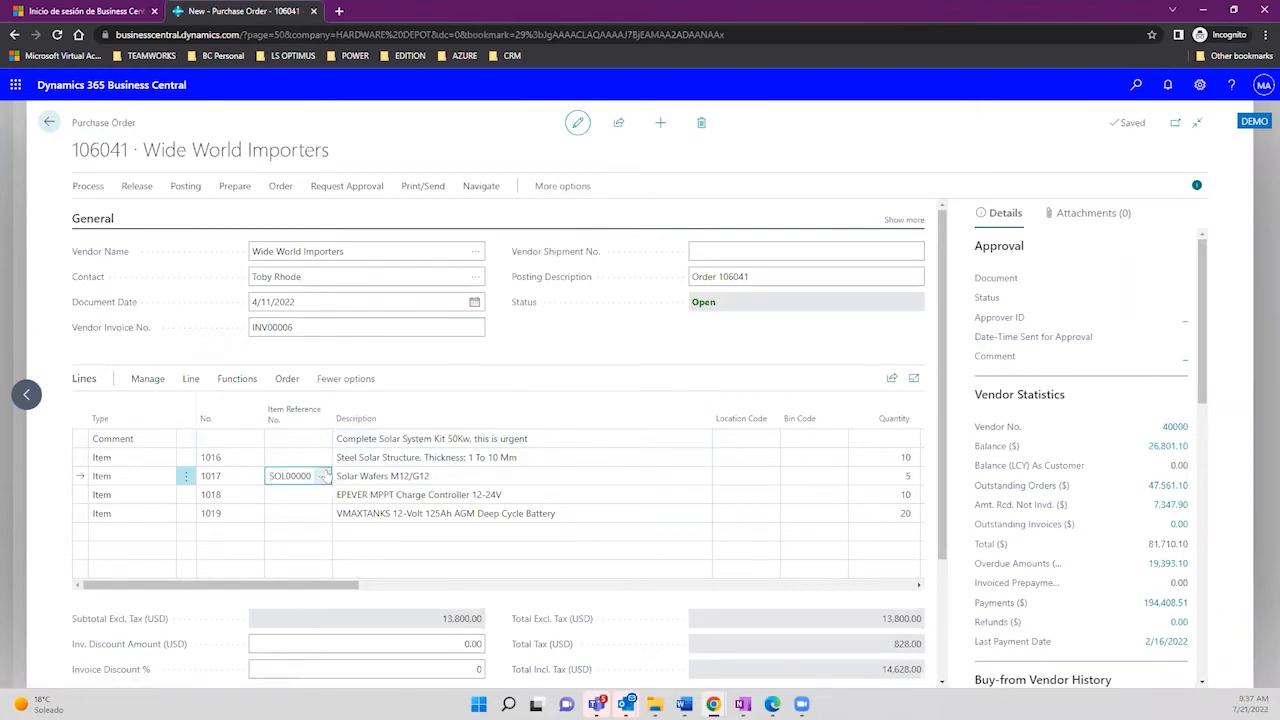
{"action": "left_click", "coordinate": [323, 476]}
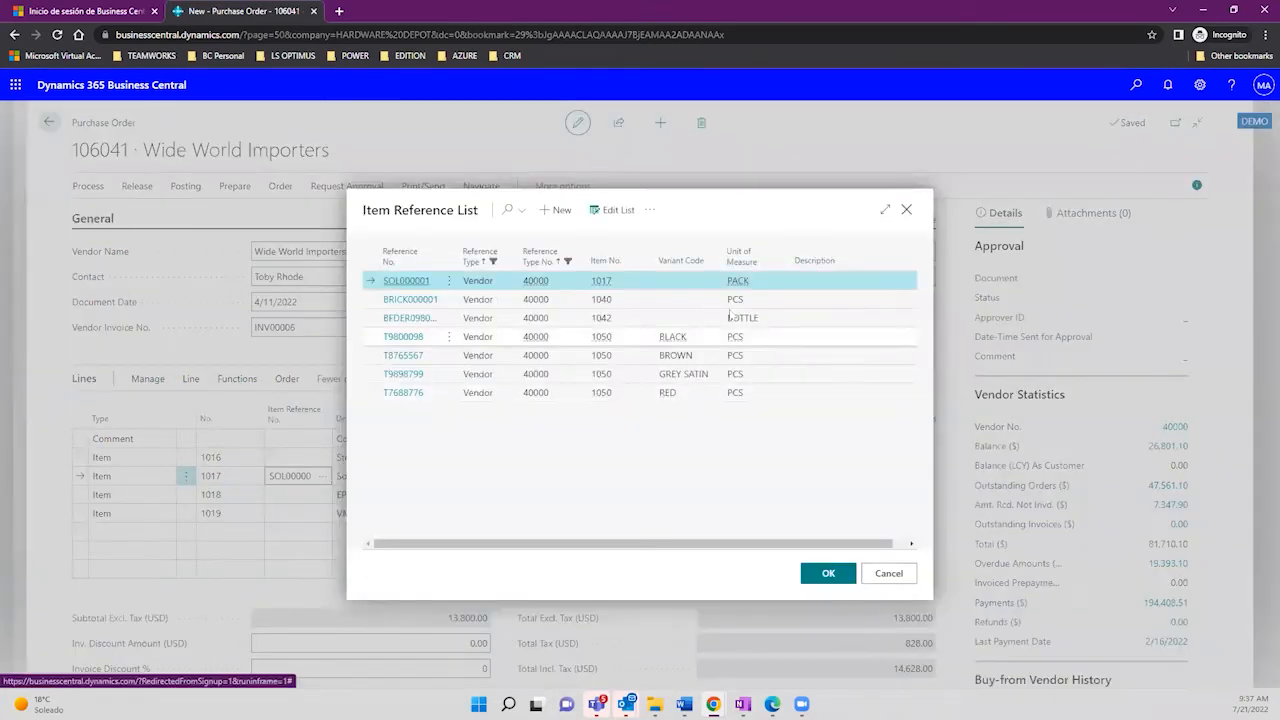
{"action": "left_click", "coordinate": [882, 213]}
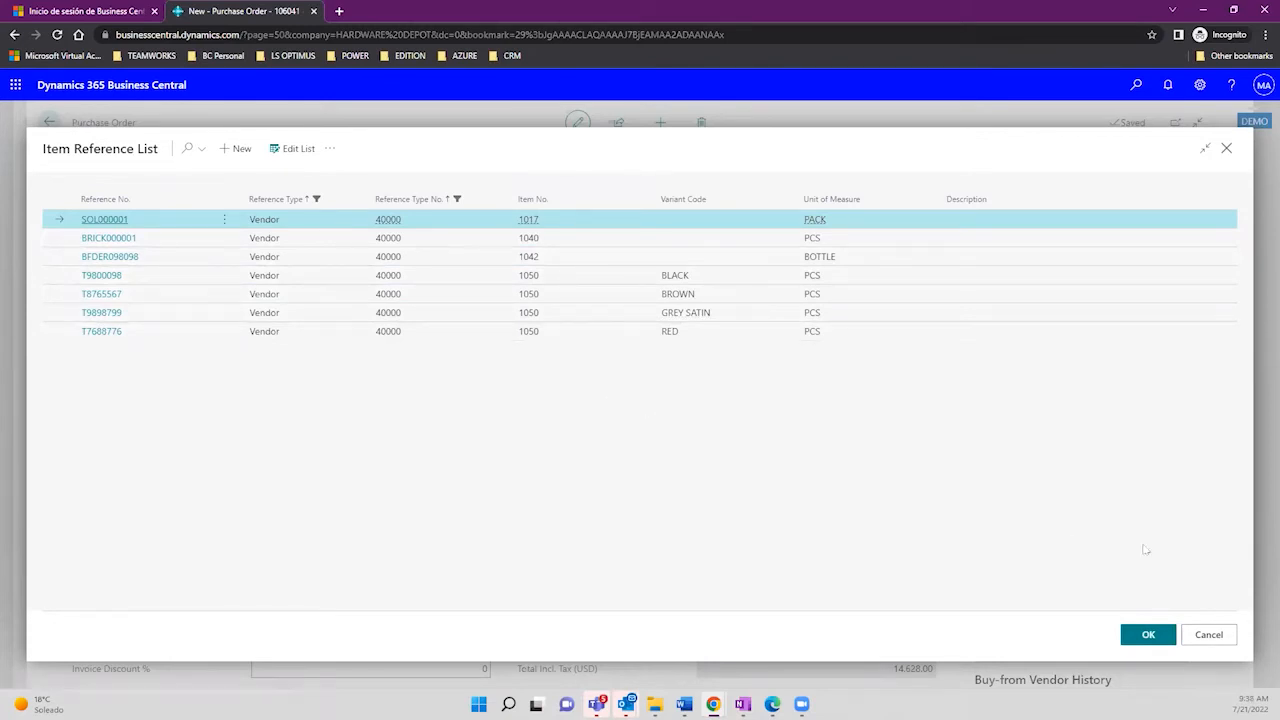
{"action": "left_click", "coordinate": [1210, 635]}
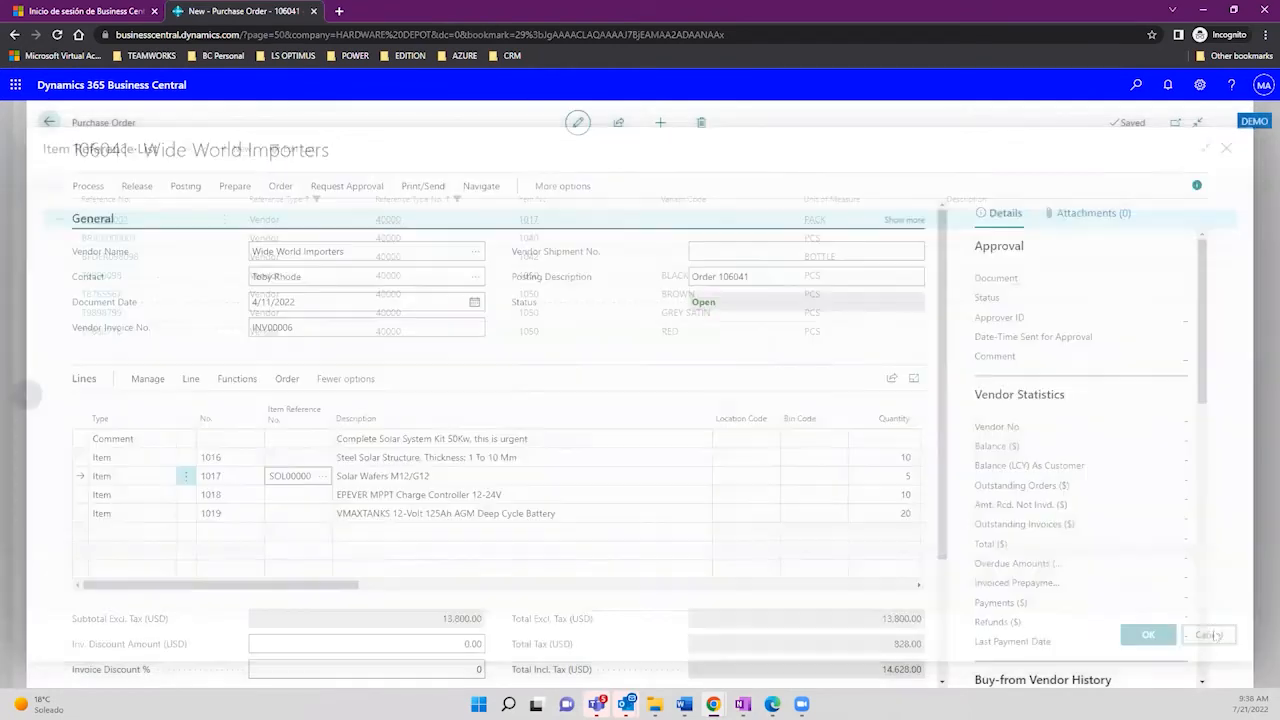
{"action": "left_click", "coordinate": [254, 478]}
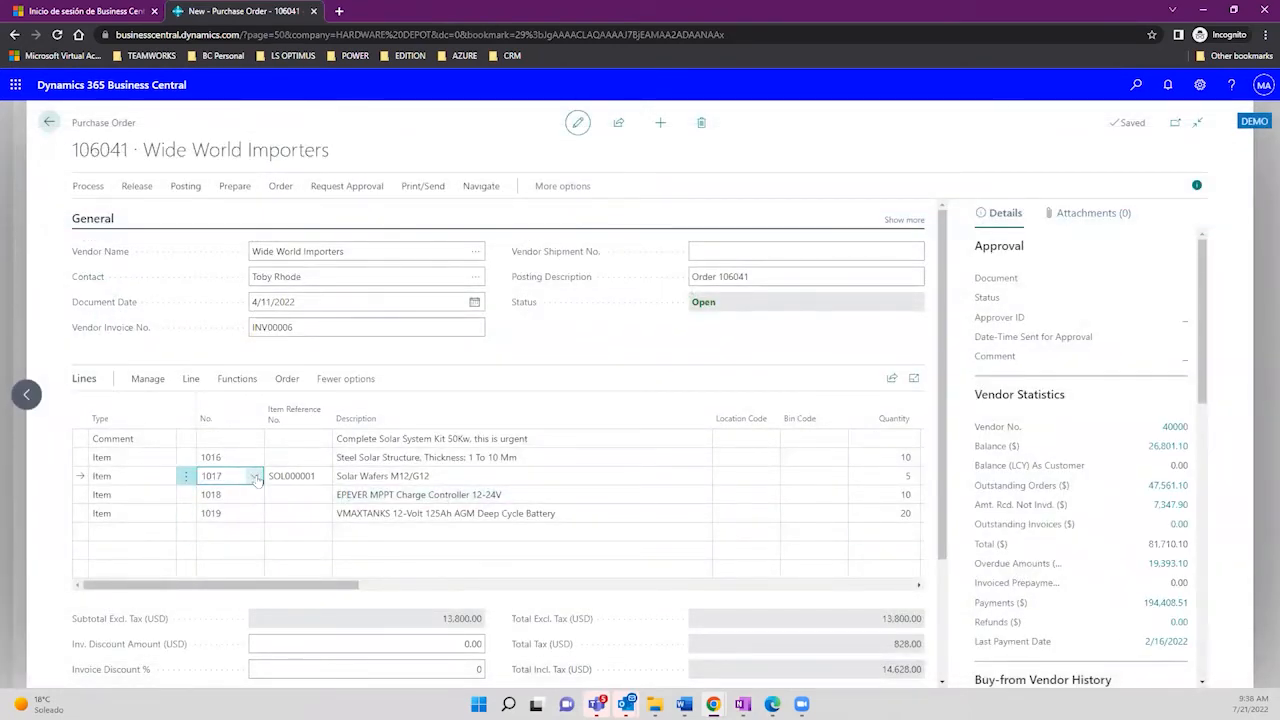
Step: Open item 1017 Solar Wafers M12/G12's card from the full item list and view its Item References
{"action": "left_click", "coordinate": [256, 477]}
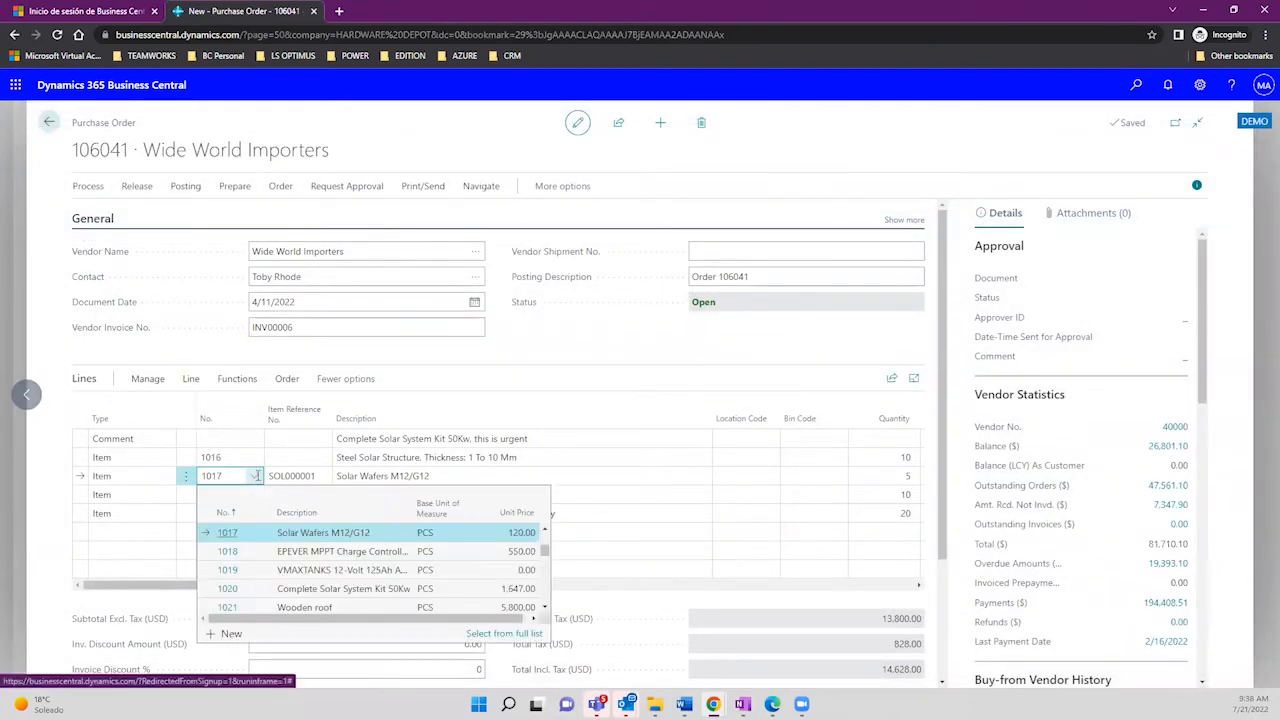
{"action": "left_click", "coordinate": [512, 635]}
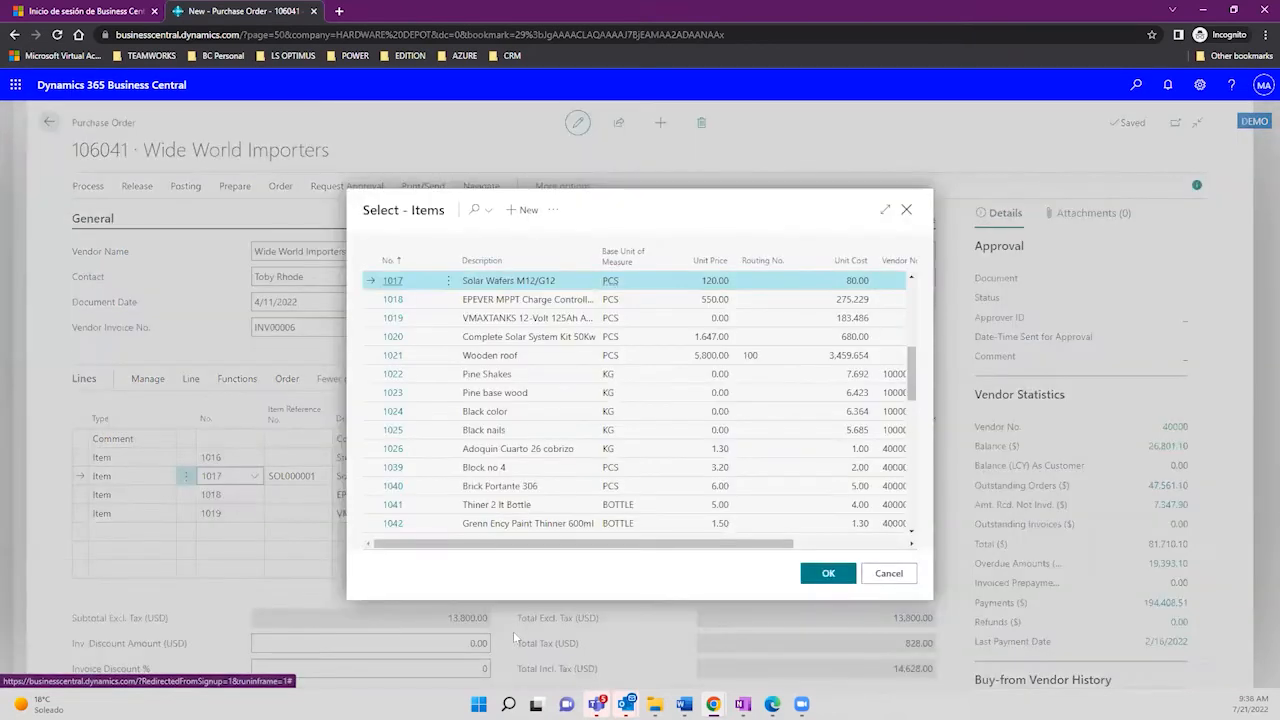
{"action": "left_click", "coordinate": [553, 210]}
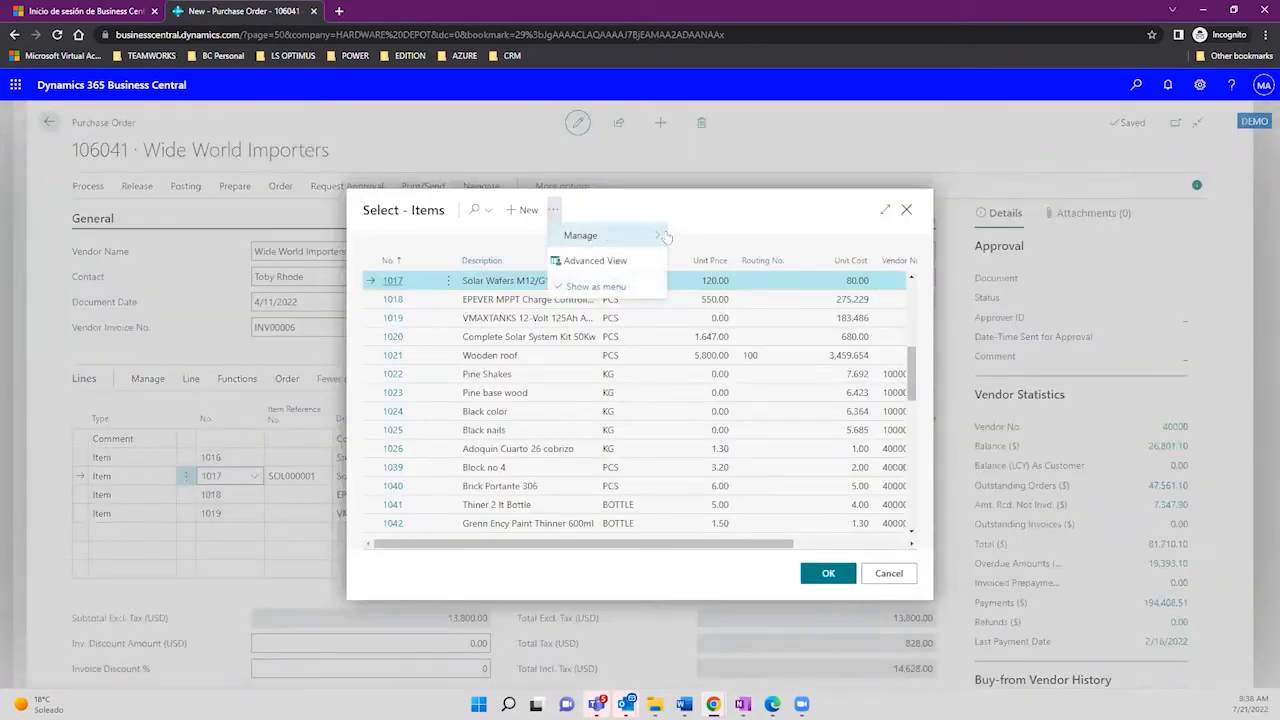
{"action": "left_click", "coordinate": [688, 236]}
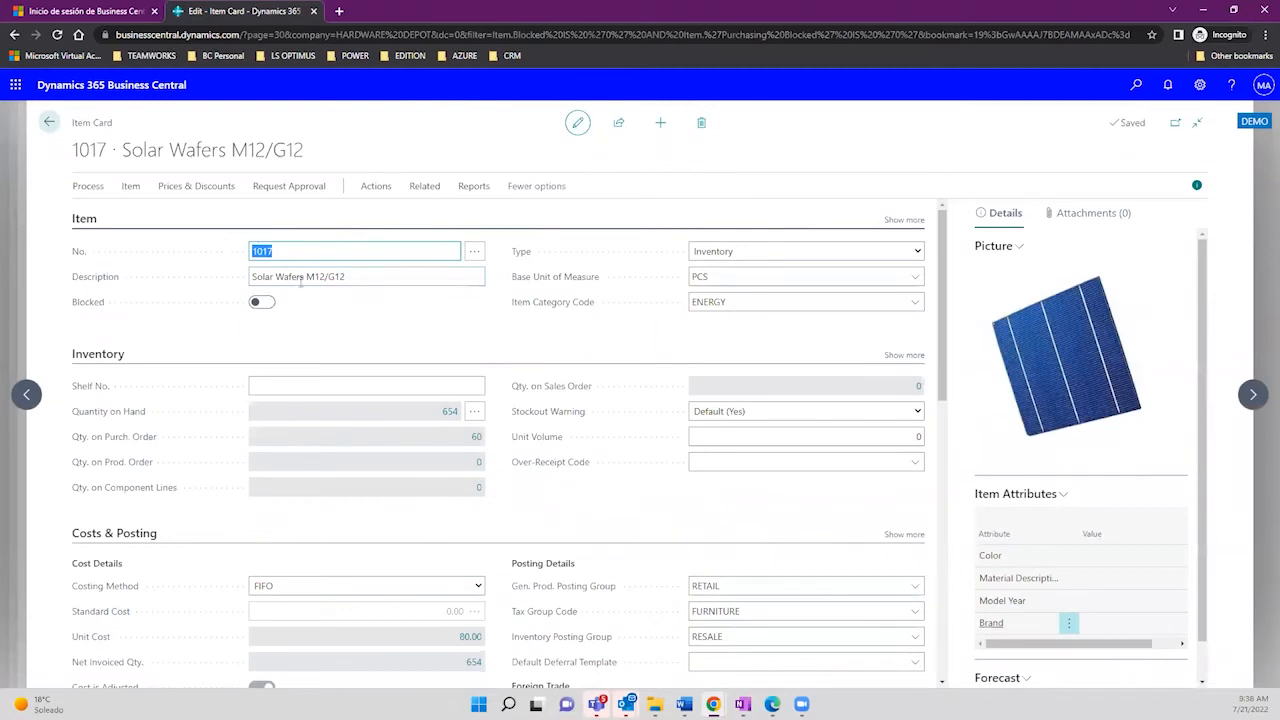
{"action": "left_click", "coordinate": [347, 276]}
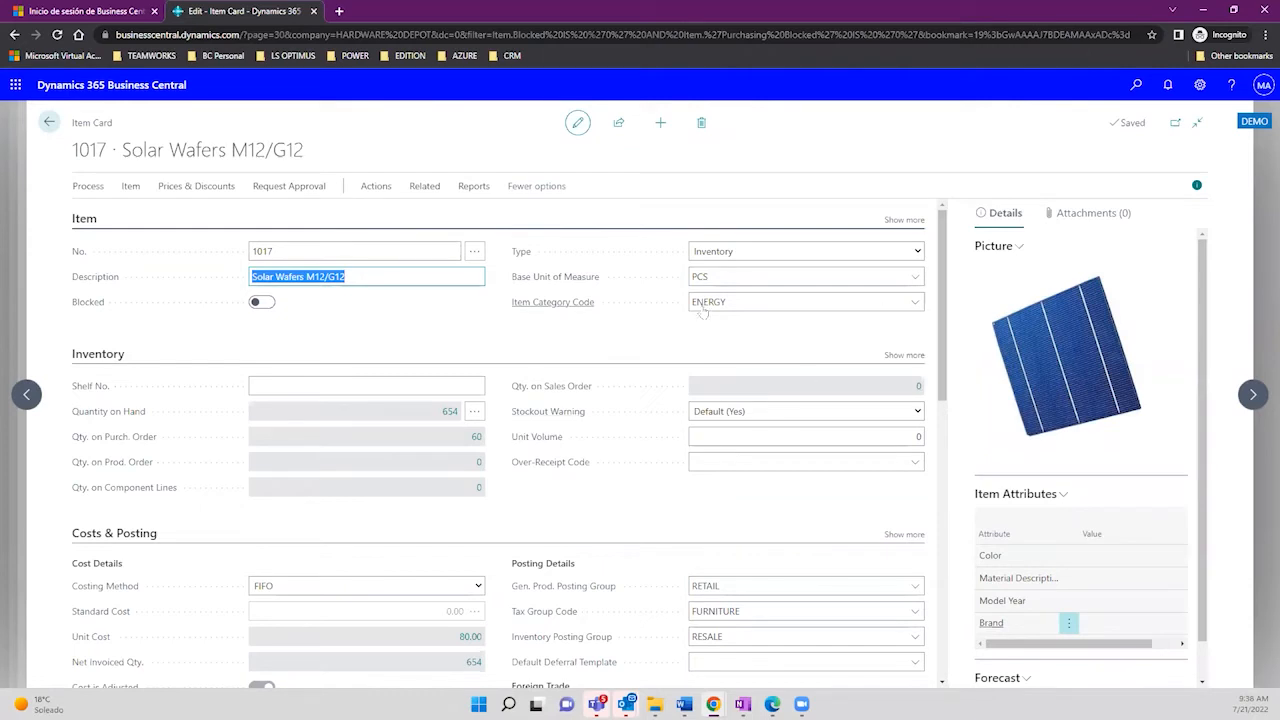
{"action": "left_click", "coordinate": [425, 187]}
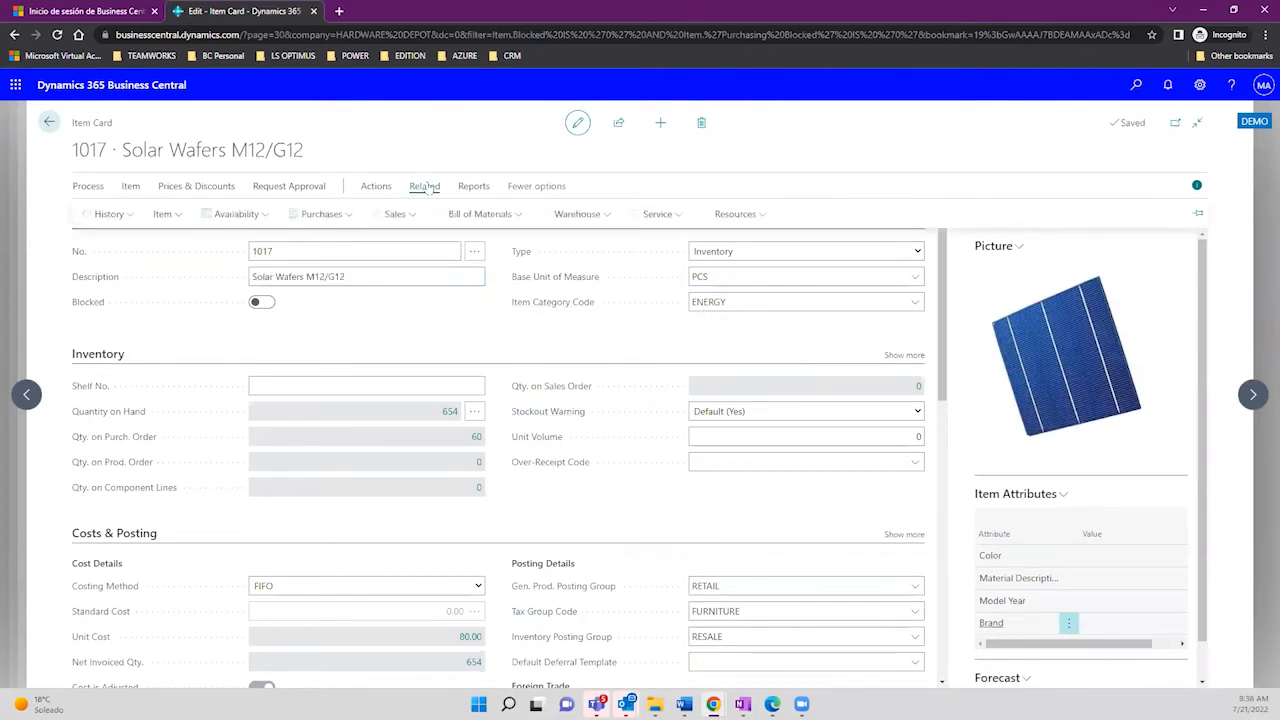
{"action": "left_click", "coordinate": [168, 216]}
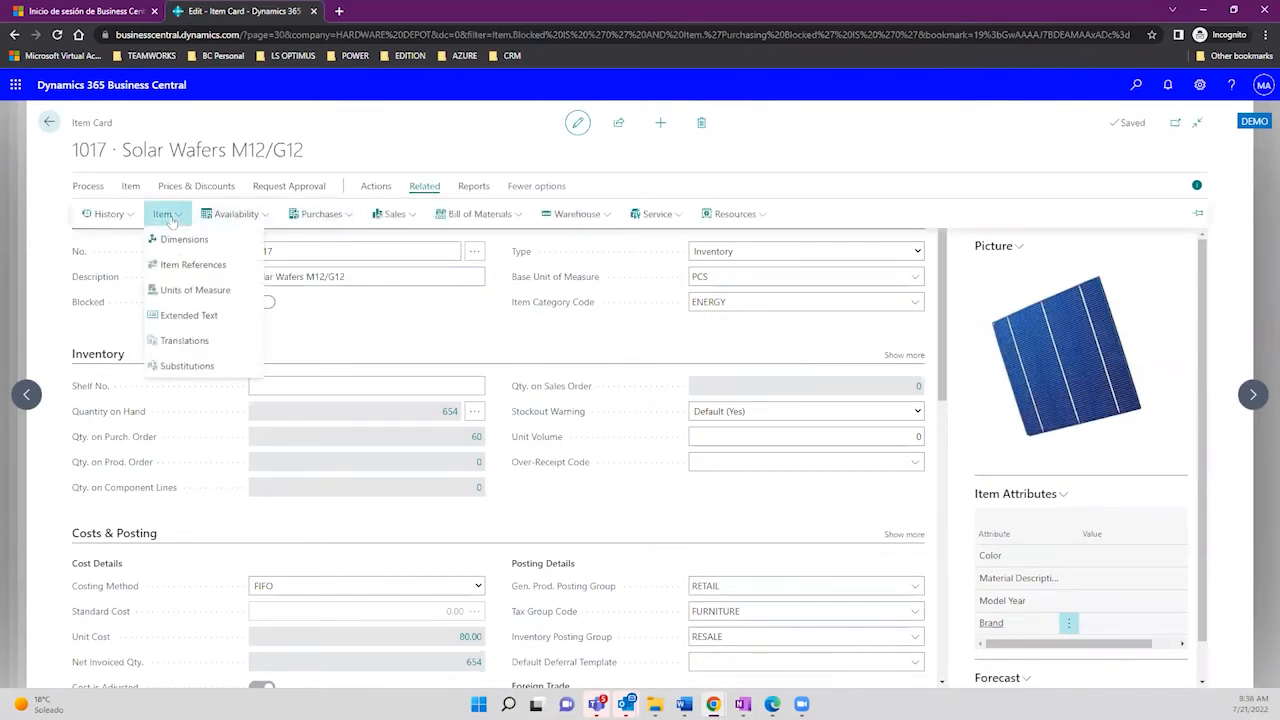
{"action": "left_click", "coordinate": [209, 268]}
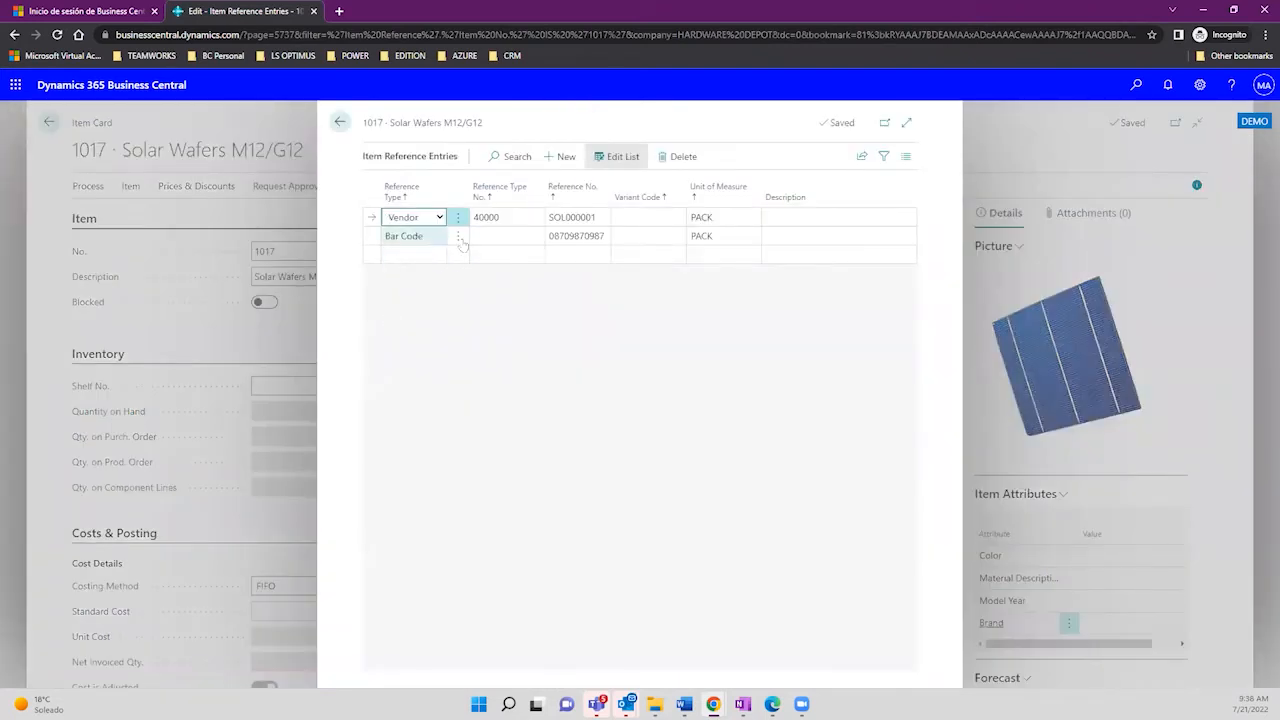
Step: Inspect vendor reference SOL000001 and the bar code's PACK unit of measure, leaving both unchanged
{"action": "left_click", "coordinate": [563, 217]}
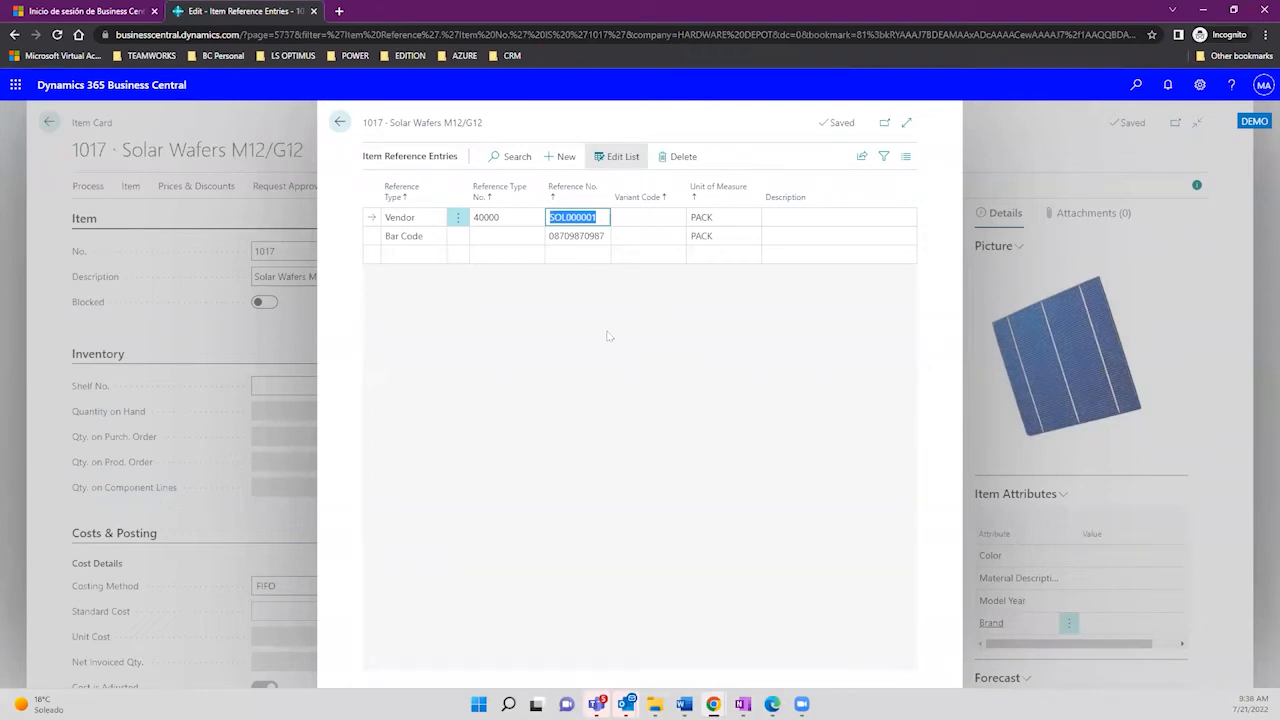
{"action": "left_click", "coordinate": [607, 332]}
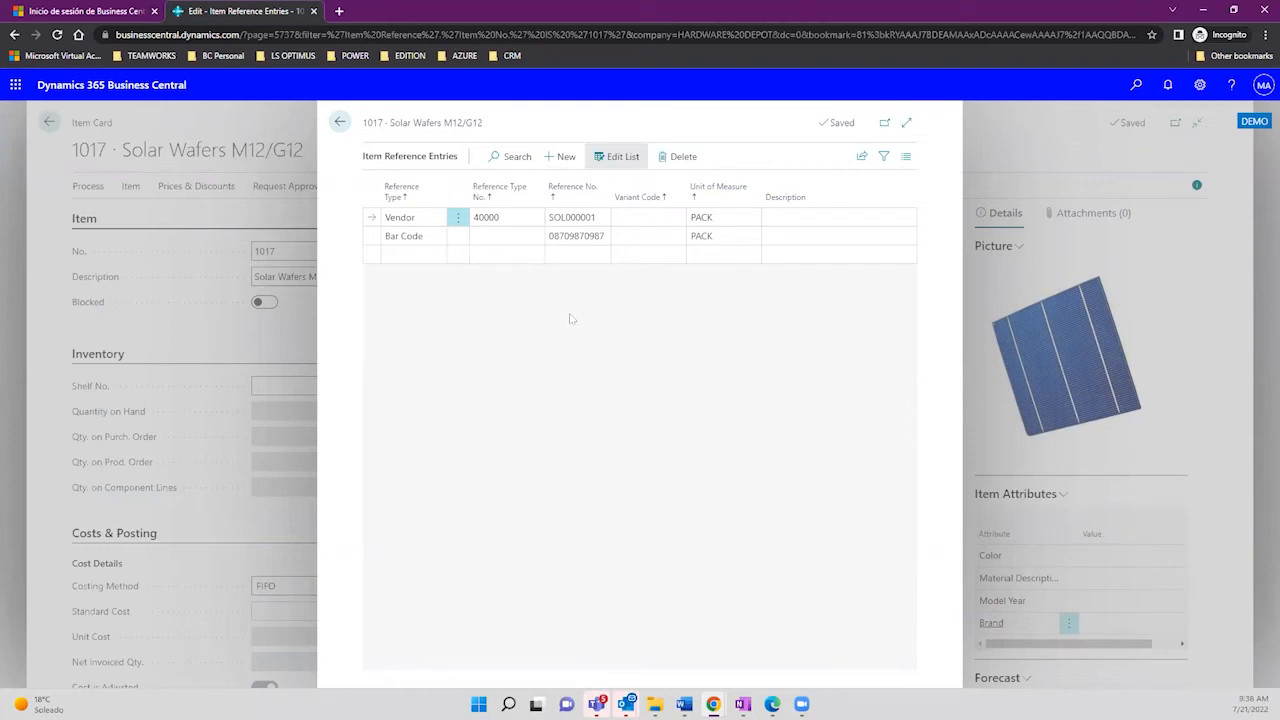
{"action": "left_click", "coordinate": [570, 236]}
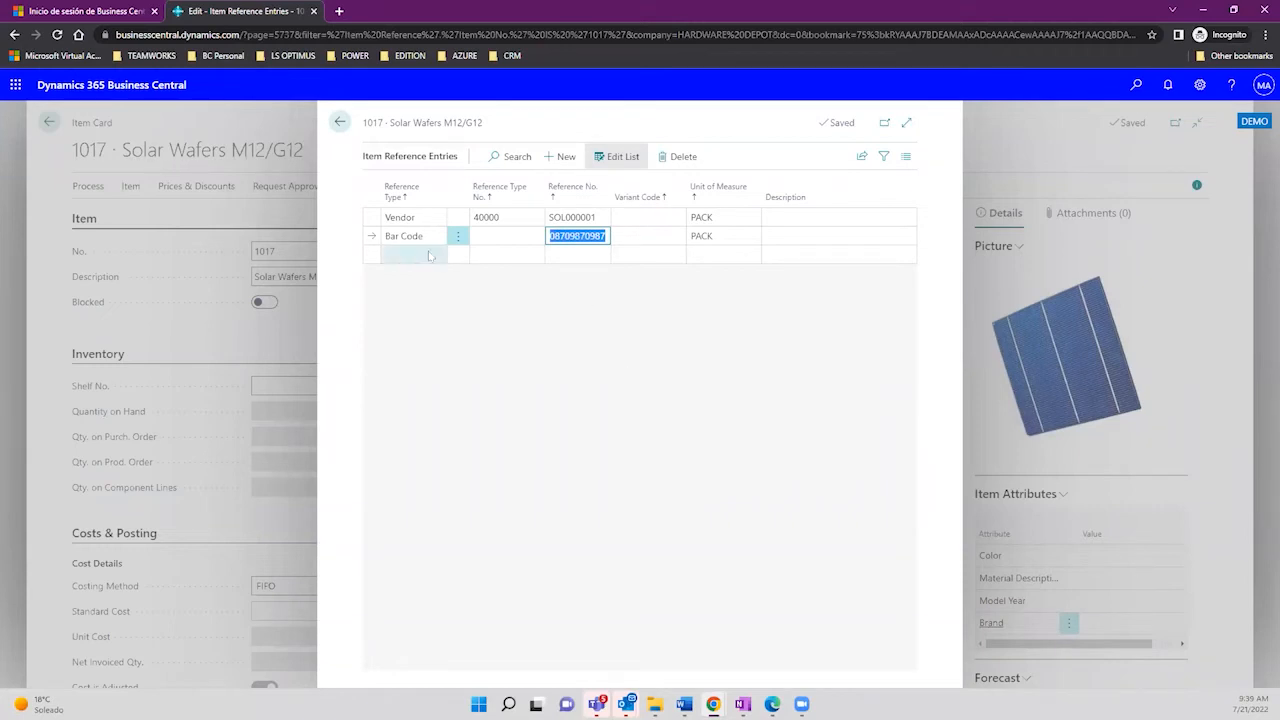
{"action": "left_click", "coordinate": [721, 237]}
{"action": "left_click", "coordinate": [751, 236]}
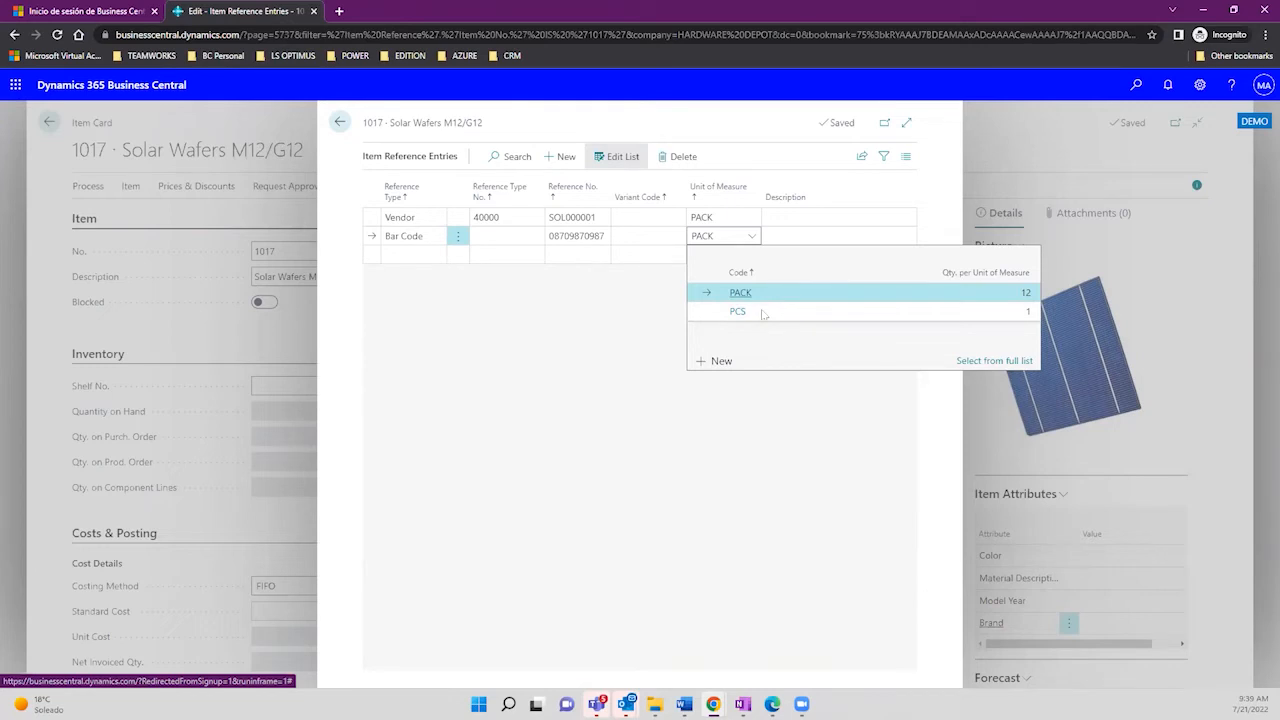
{"action": "left_click", "coordinate": [571, 315]}
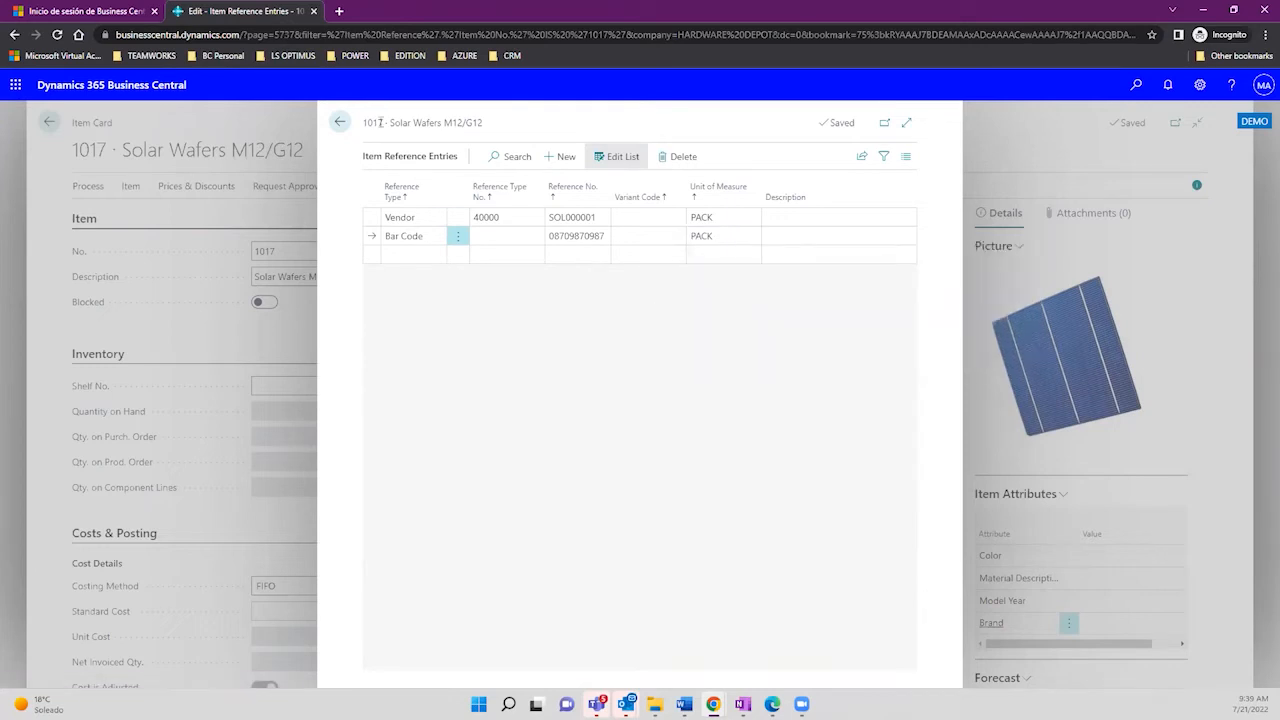
Step: Close the item references and item card, and cancel item selection to return to order 106041
{"action": "left_click", "coordinate": [340, 122]}
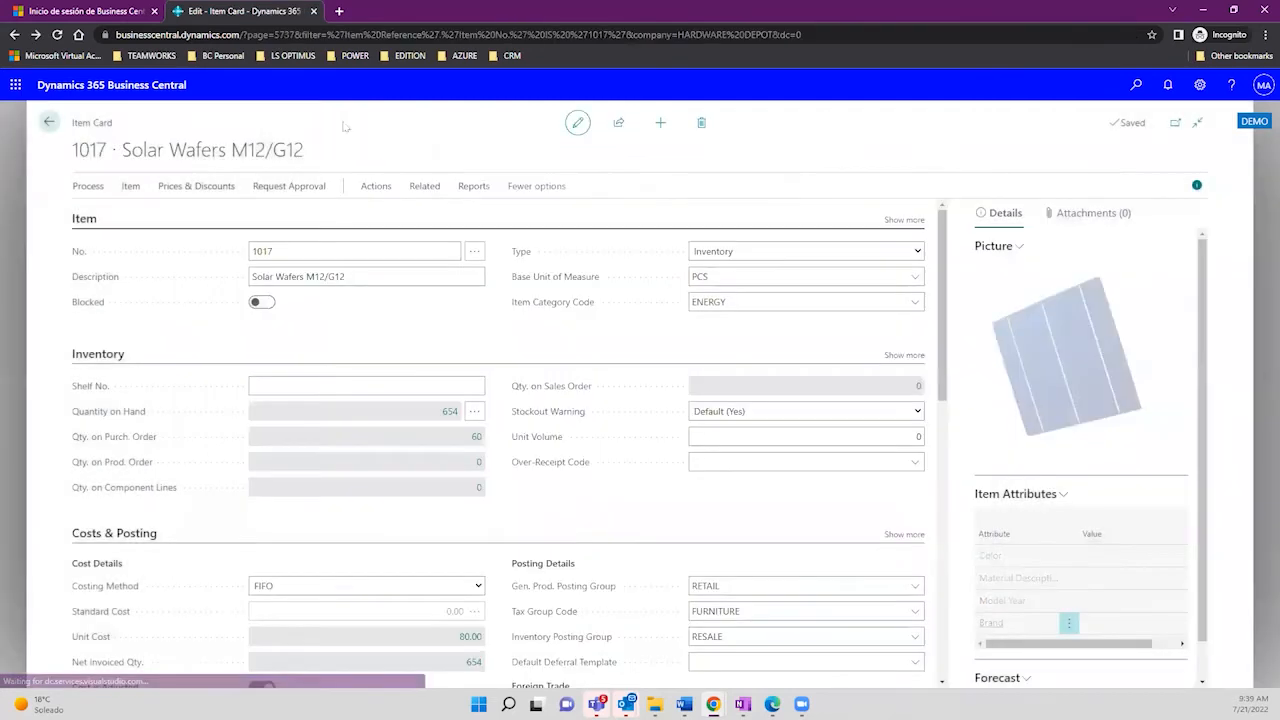
{"action": "left_click", "coordinate": [46, 124]}
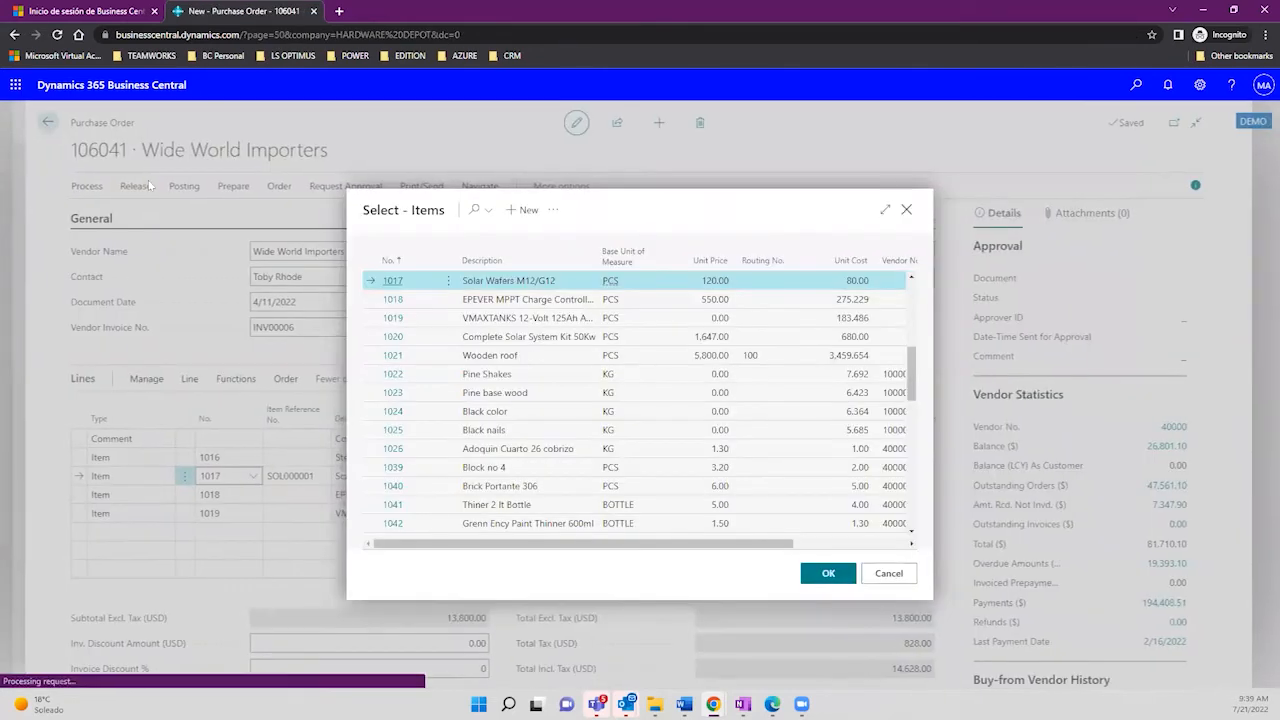
{"action": "left_click", "coordinate": [890, 576]}
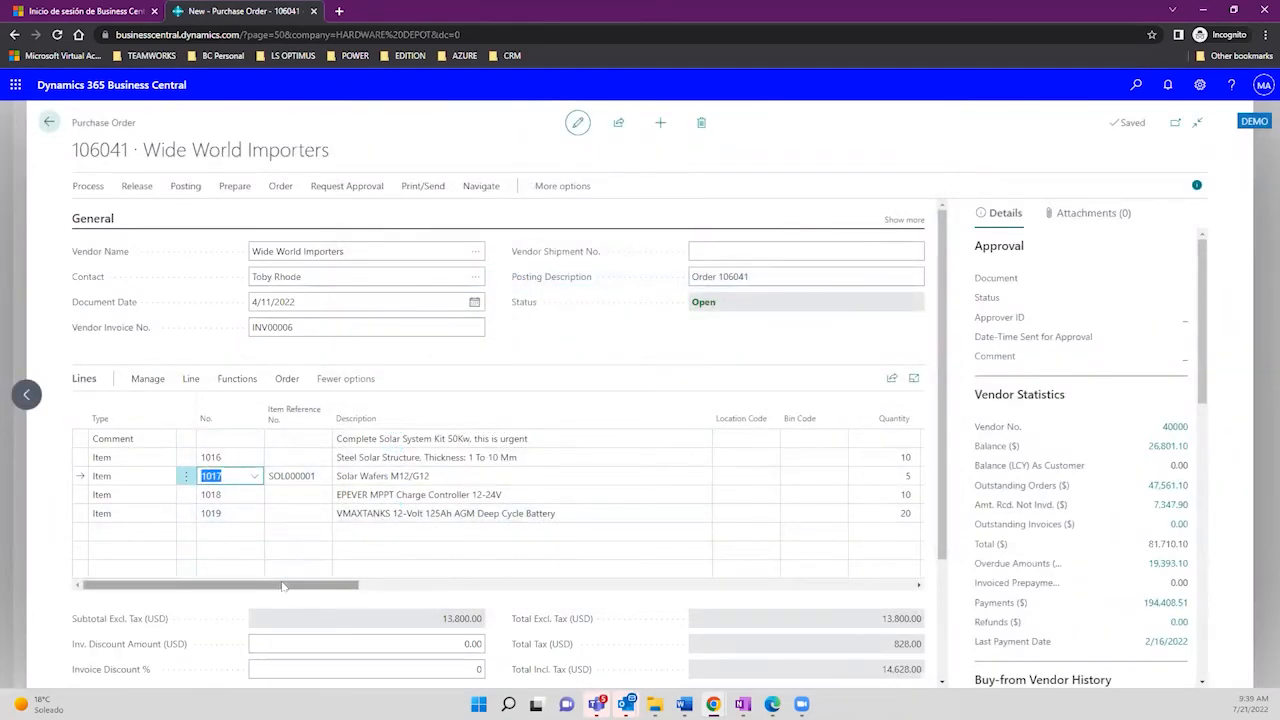
Step: Change Direct Unit Cost from 200.00 to 250 on line 1 and to 300 on line 4
{"action": "left_click_drag", "start_coordinate": [280, 586], "coordinate": [401, 588]}
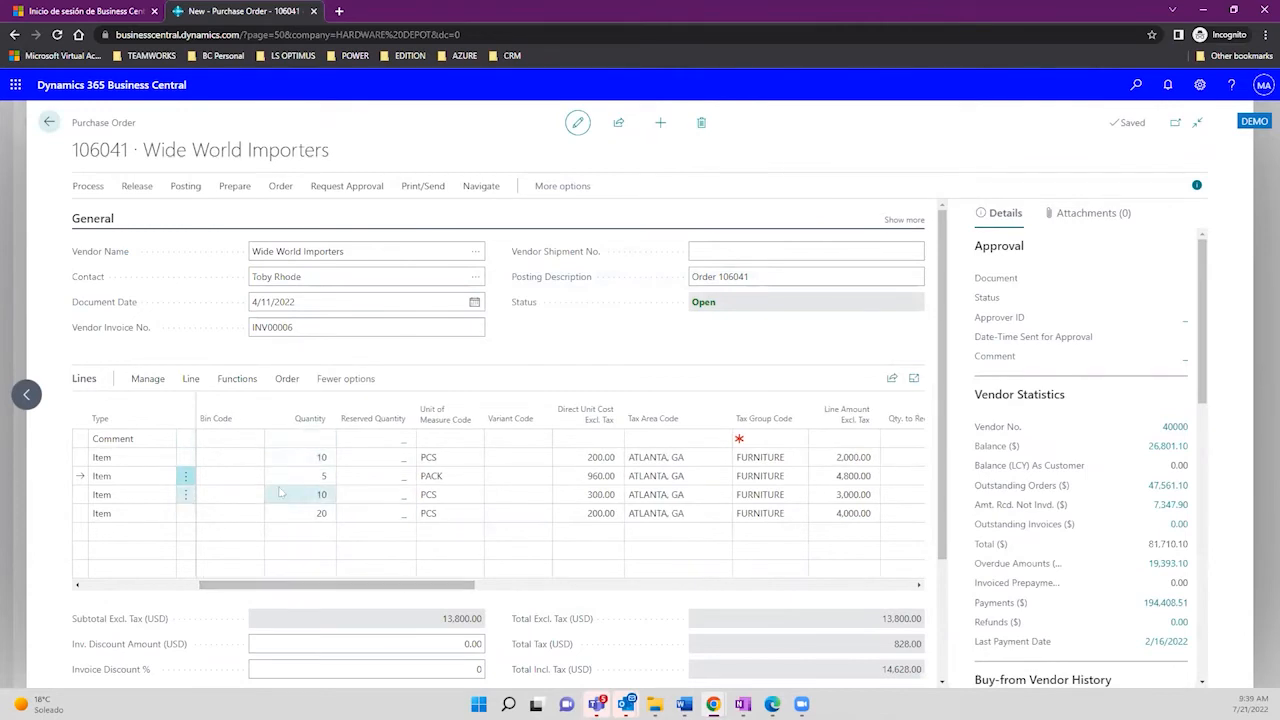
{"action": "left_click", "coordinate": [573, 462]}
{"action": "left_click", "coordinate": [573, 476]}
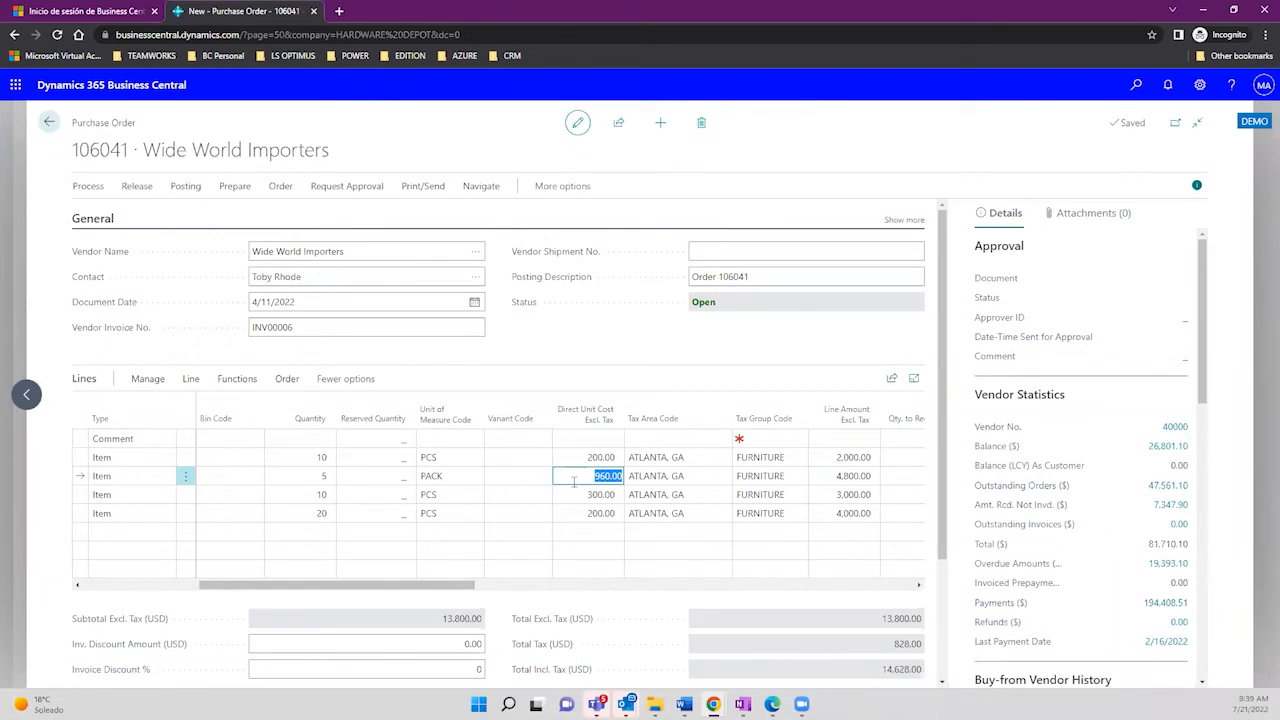
{"action": "left_click", "coordinate": [592, 461]}
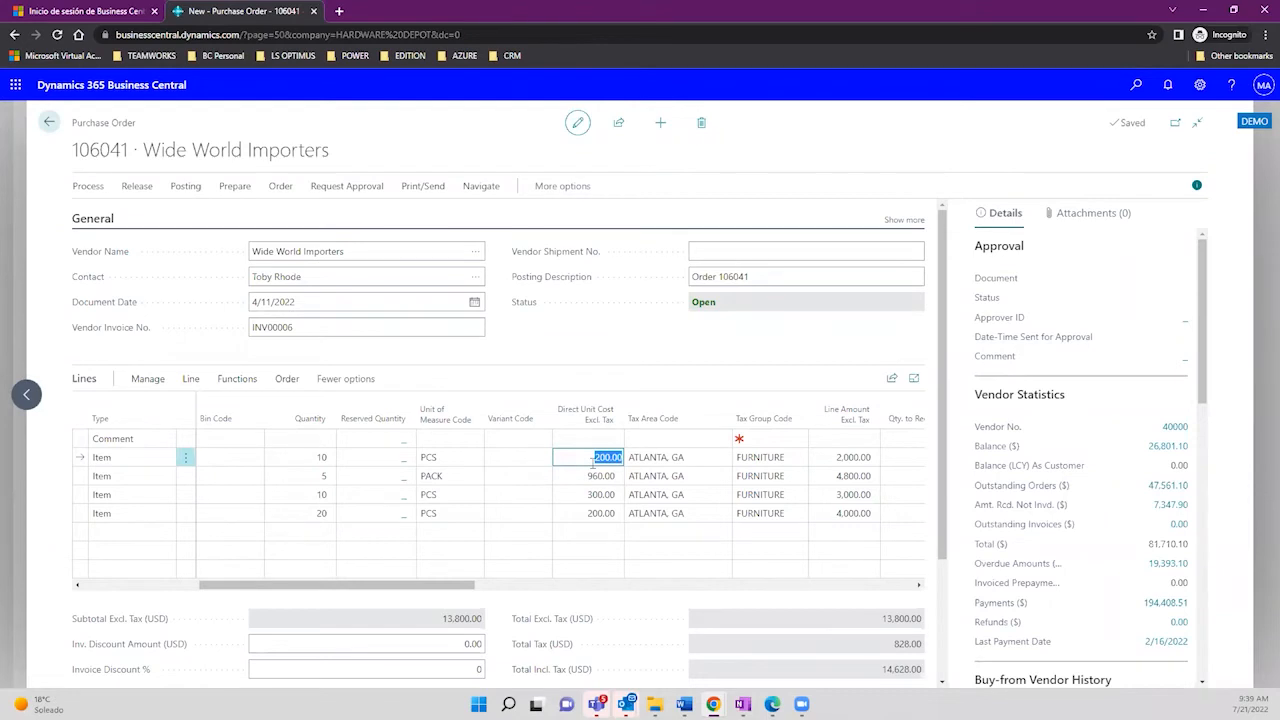
{"action": "key", "text": "BackSpace"}
{"action": "type", "text": "250"}
{"action": "key", "text": "Tab"}
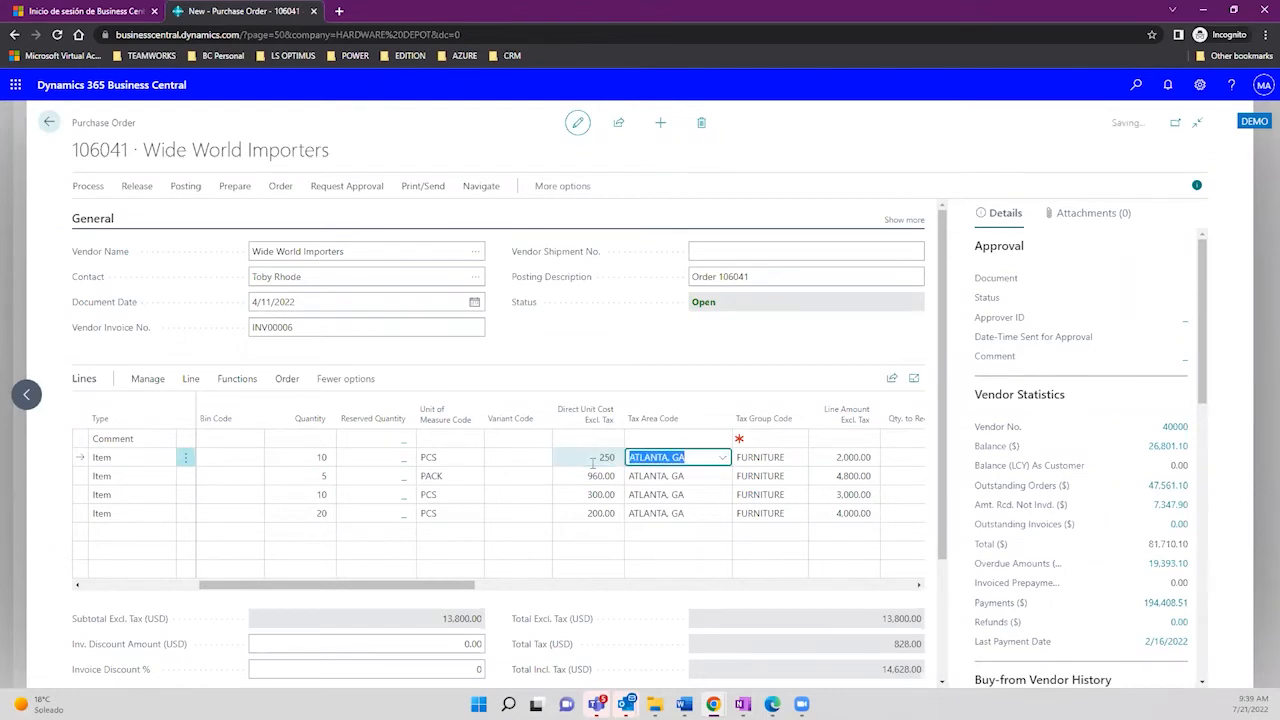
{"action": "left_click", "coordinate": [599, 457]}
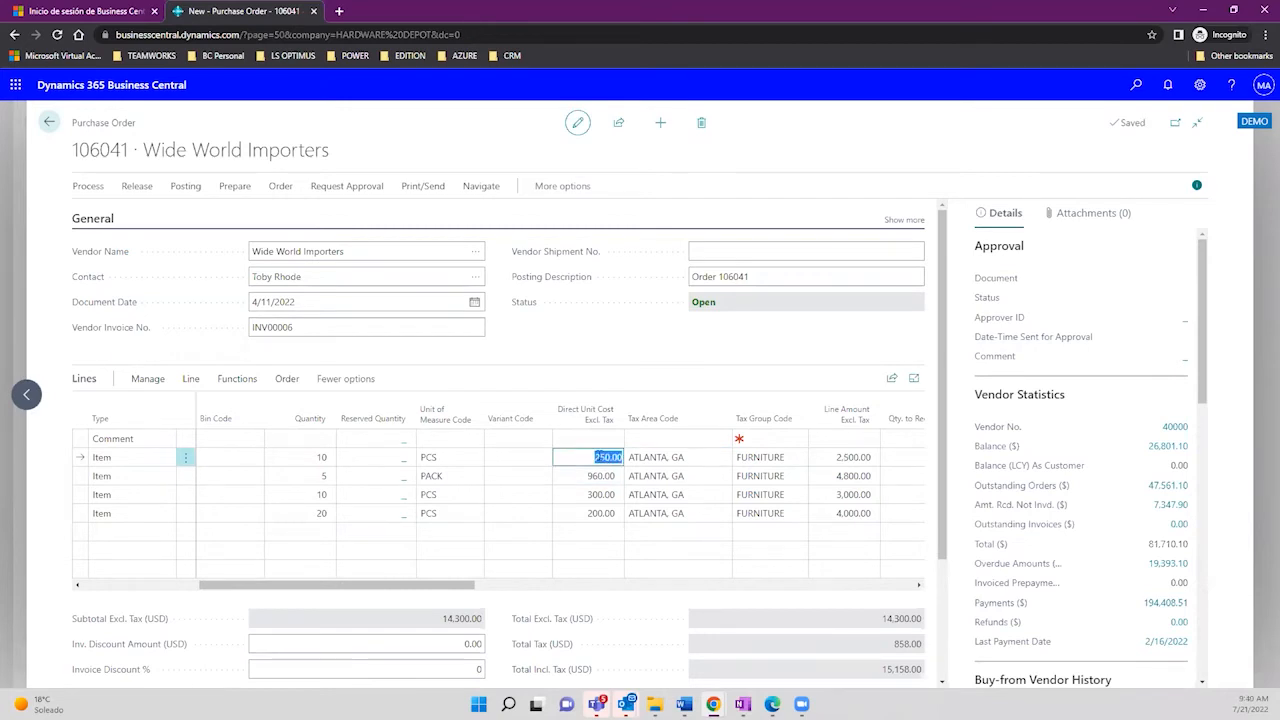
{"action": "left_click", "coordinate": [586, 514]}
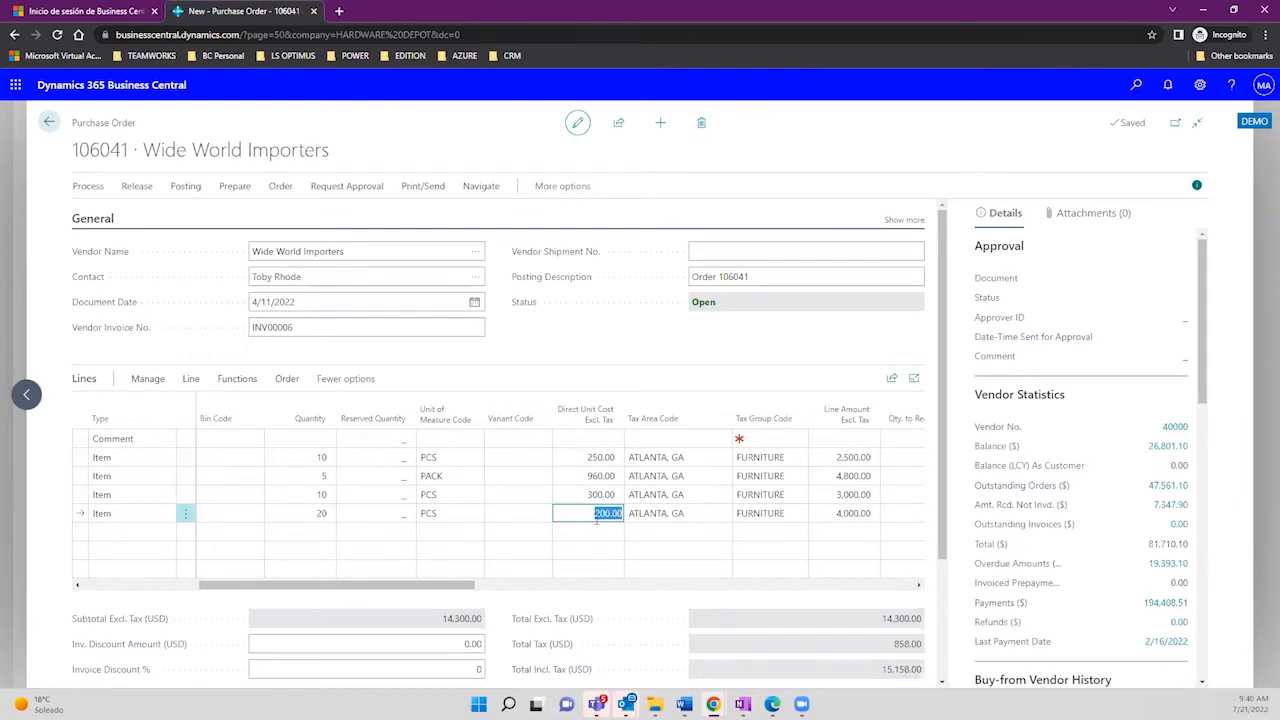
{"action": "type", "text": "300"}
{"action": "key", "text": "Tab"}
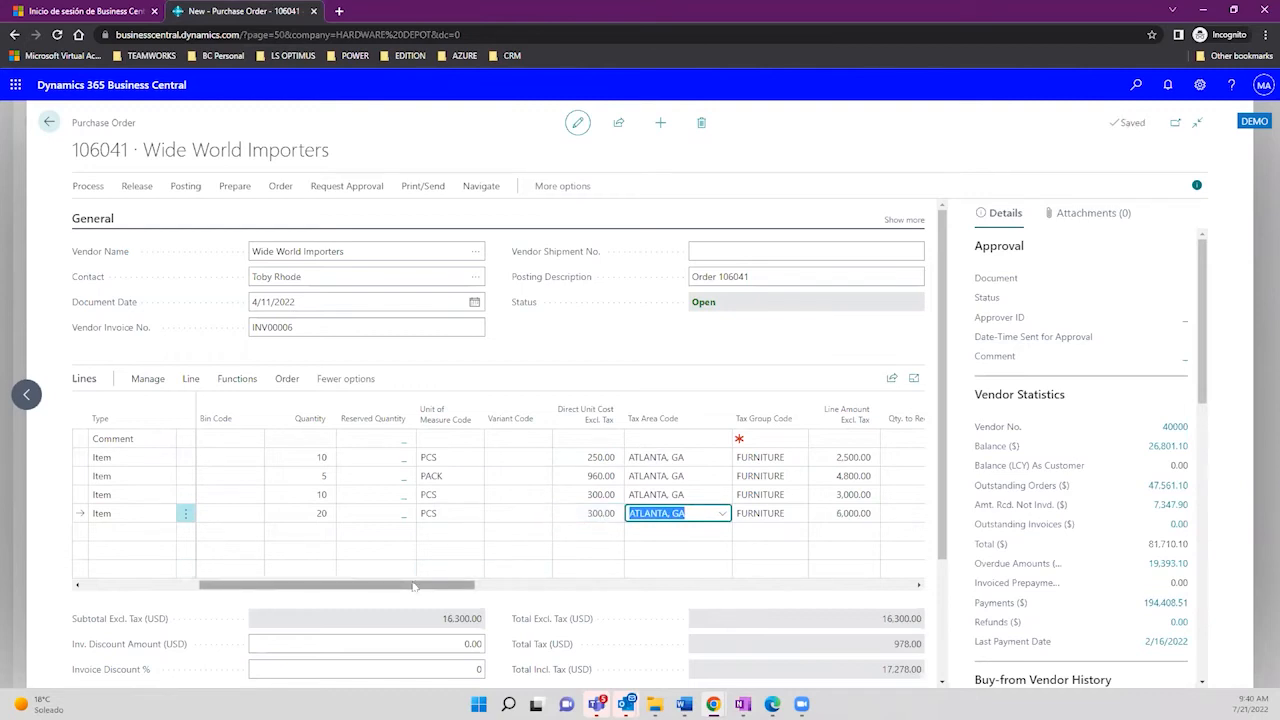
{"action": "left_click_drag", "start_coordinate": [414, 587], "coordinate": [202, 563]}
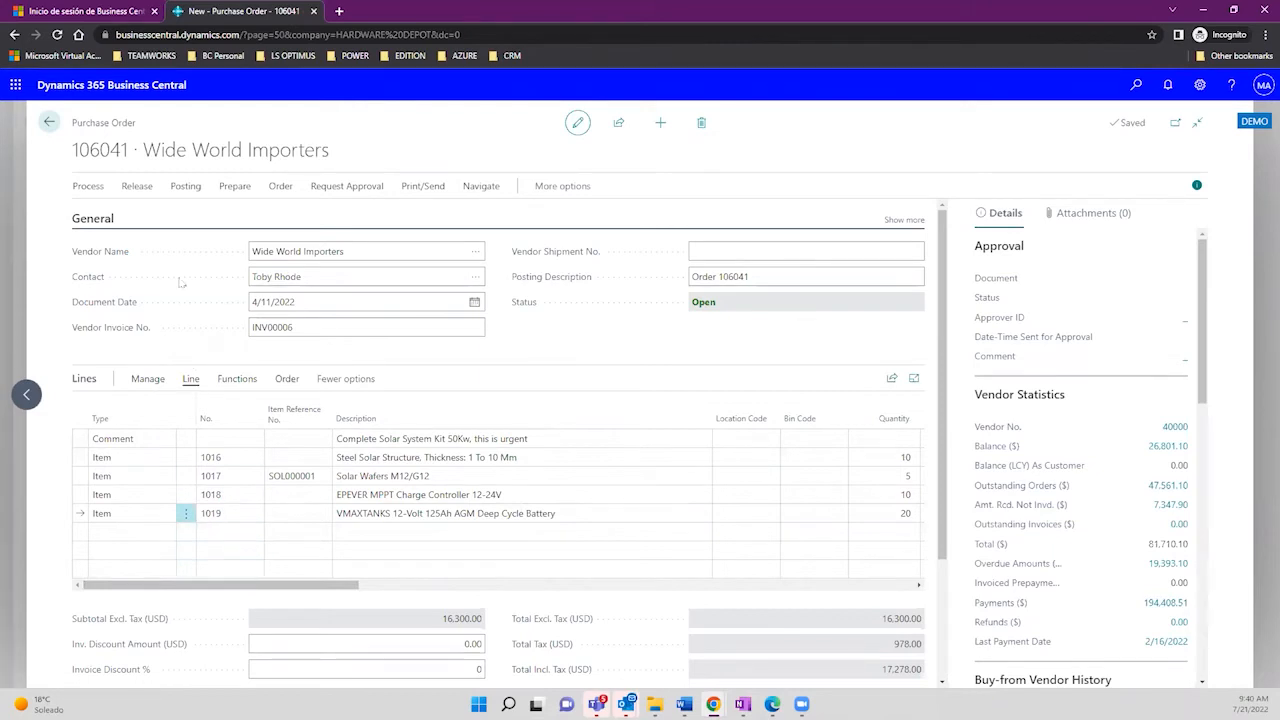
Step: Look through the Posting and Print/Send action menus and the Office app list
{"action": "left_click", "coordinate": [186, 187]}
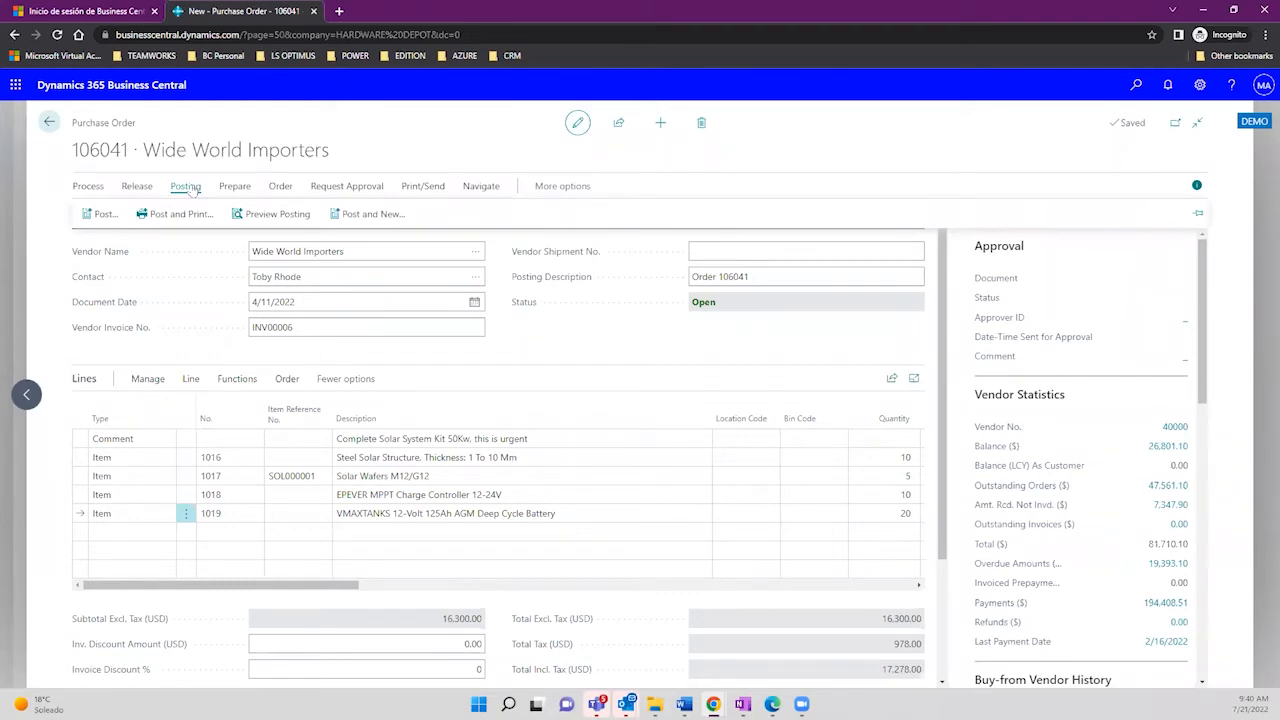
{"action": "left_click", "coordinate": [413, 185]}
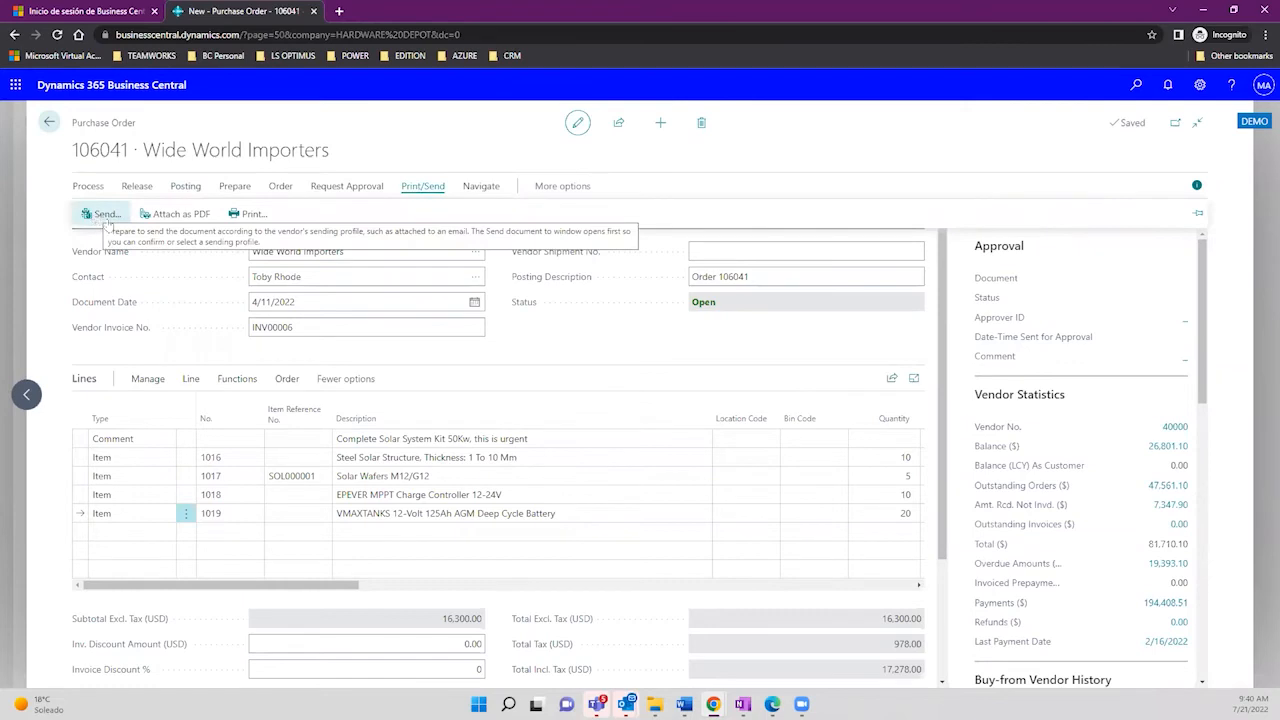
{"action": "left_click", "coordinate": [14, 89]}
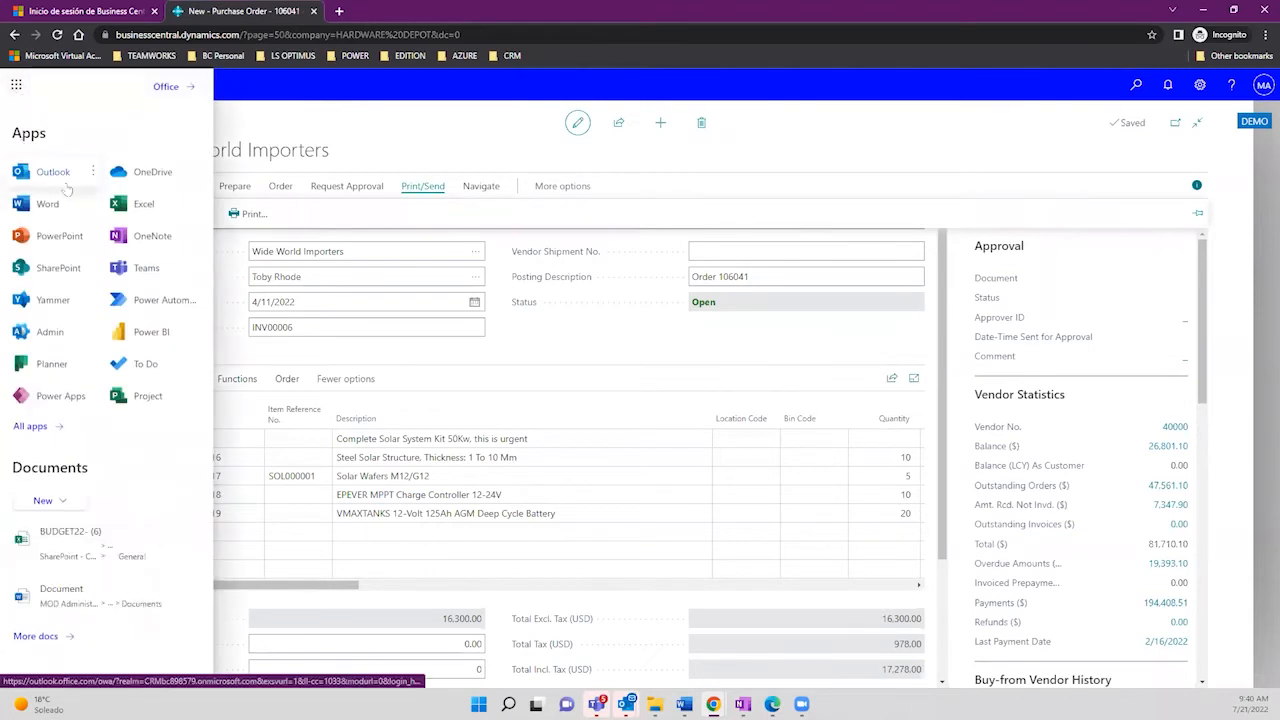
{"action": "left_click", "coordinate": [615, 329]}
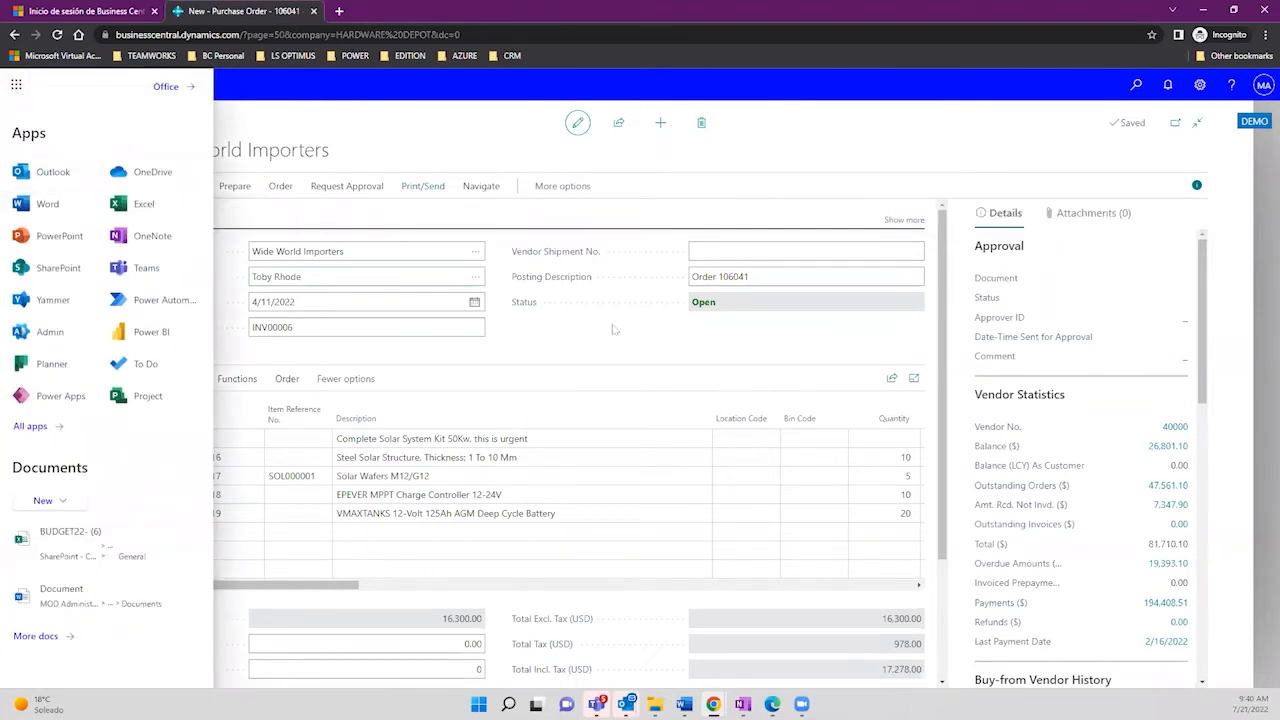
Step: Expand General to show the vendor address, contact and dates, then view approval actions
{"action": "left_click", "coordinate": [903, 221]}
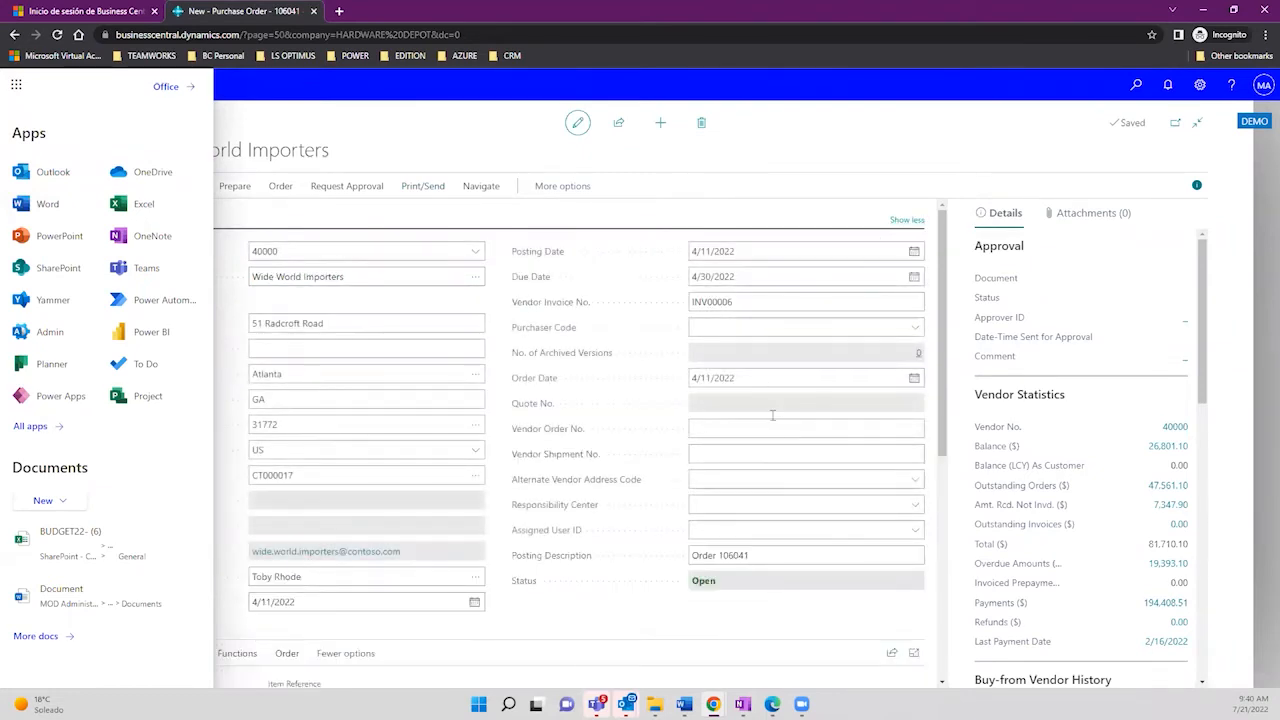
{"action": "left_click", "coordinate": [318, 577]}
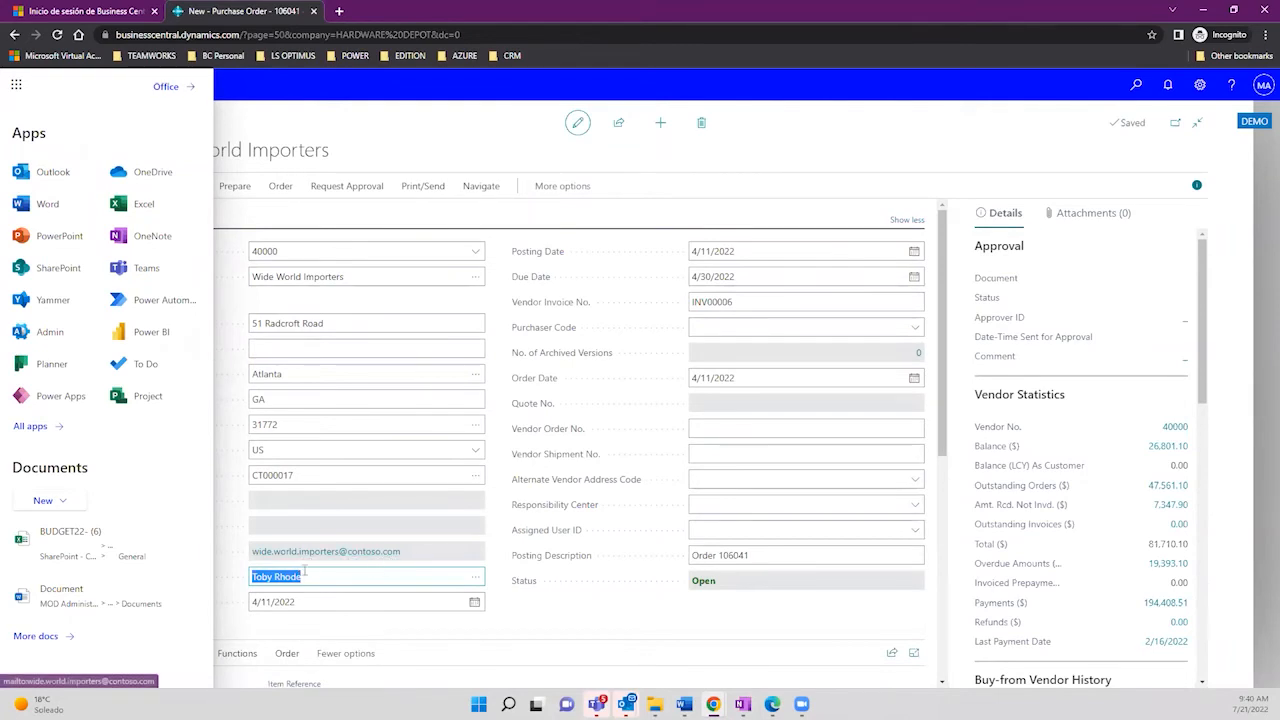
{"action": "left_click", "coordinate": [16, 84]}
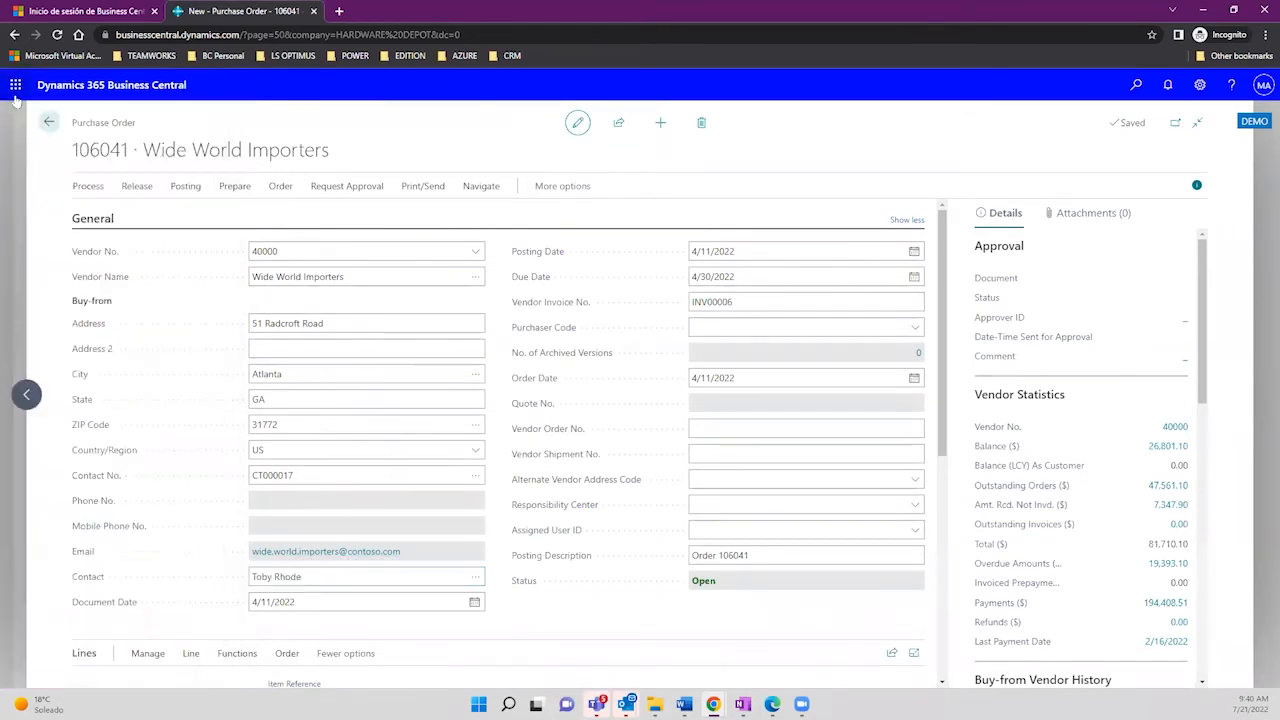
{"action": "left_click", "coordinate": [343, 185]}
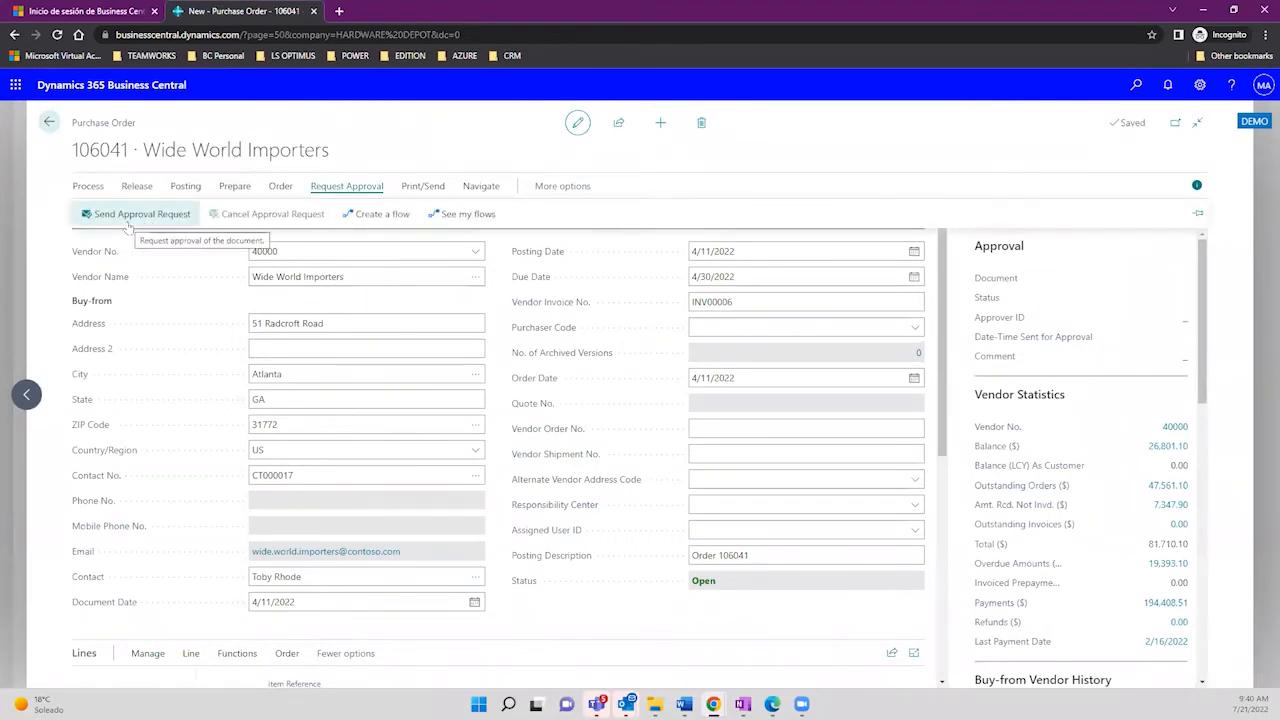
{"action": "left_click", "coordinate": [130, 228]}
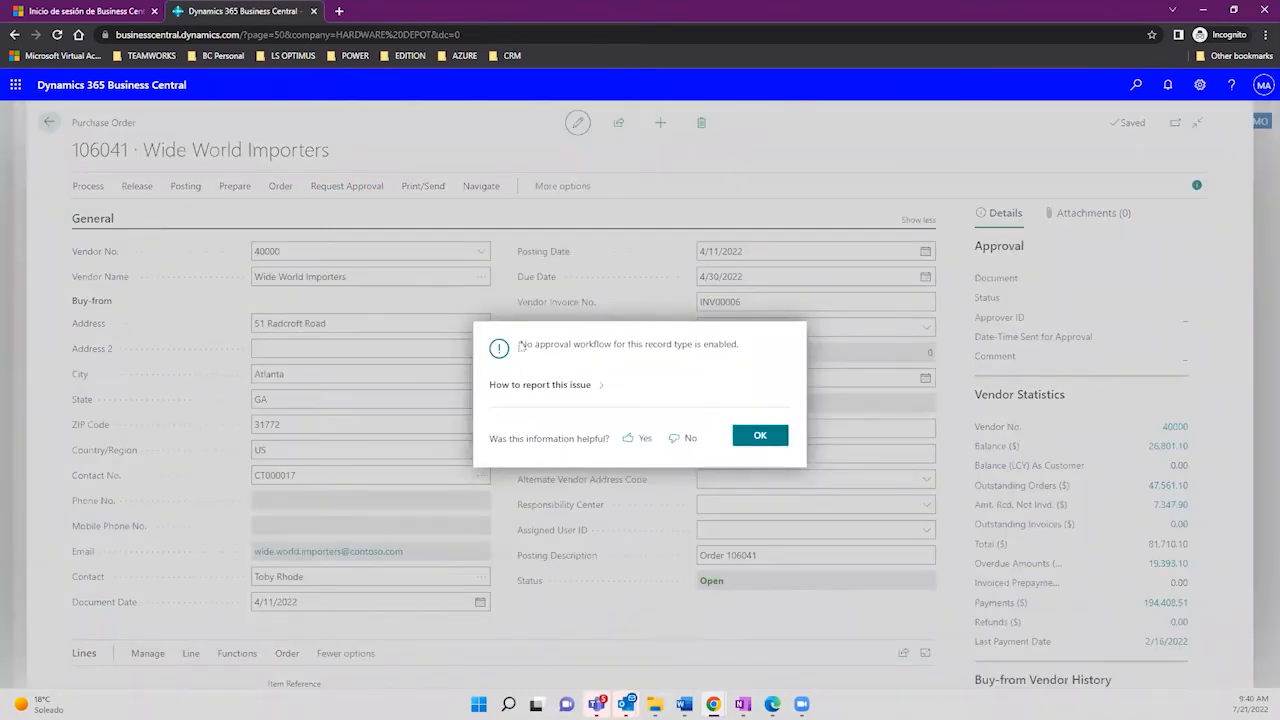
{"action": "left_click_drag", "start_coordinate": [519, 345], "coordinate": [741, 377]}
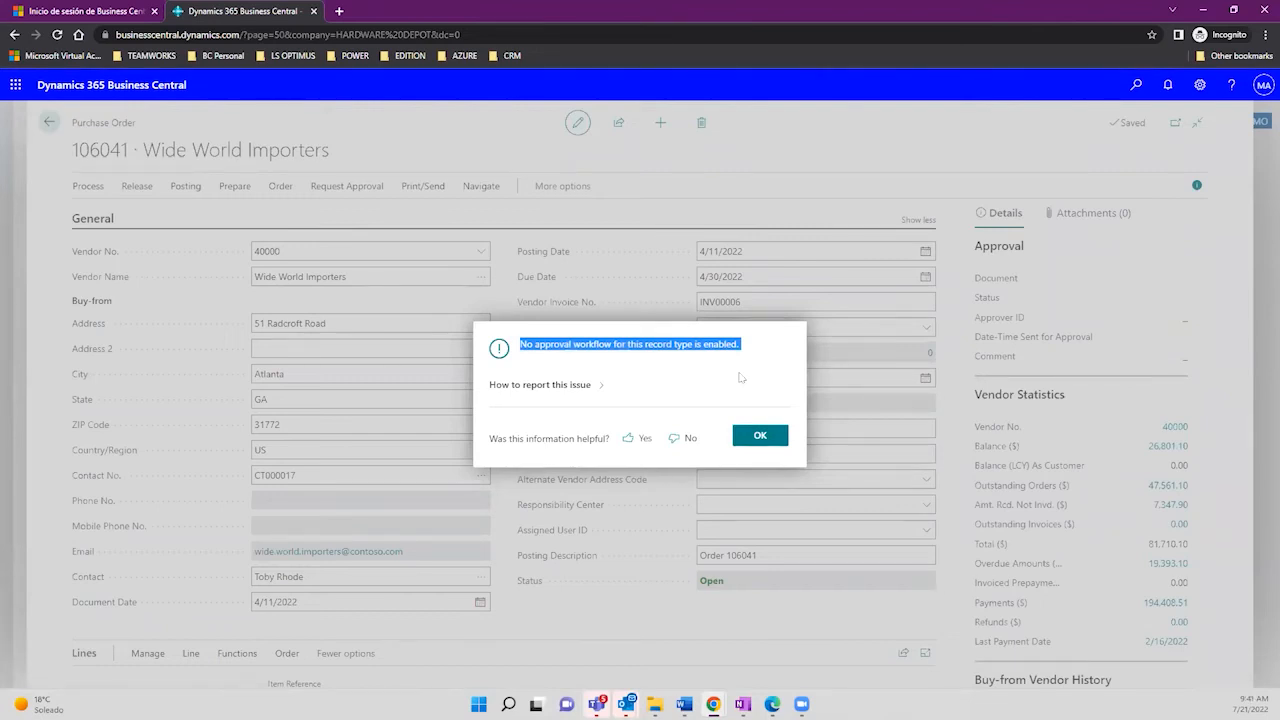
{"action": "left_click", "coordinate": [760, 437]}
{"action": "left_click", "coordinate": [760, 437]}
{"action": "mouse_move", "coordinate": [944, 366]}
{"action": "left_mouse_down"}
{"action": "mouse_move", "coordinate": [949, 447]}
{"action": "mouse_move", "coordinate": [942, 350]}
{"action": "left_mouse_up"}
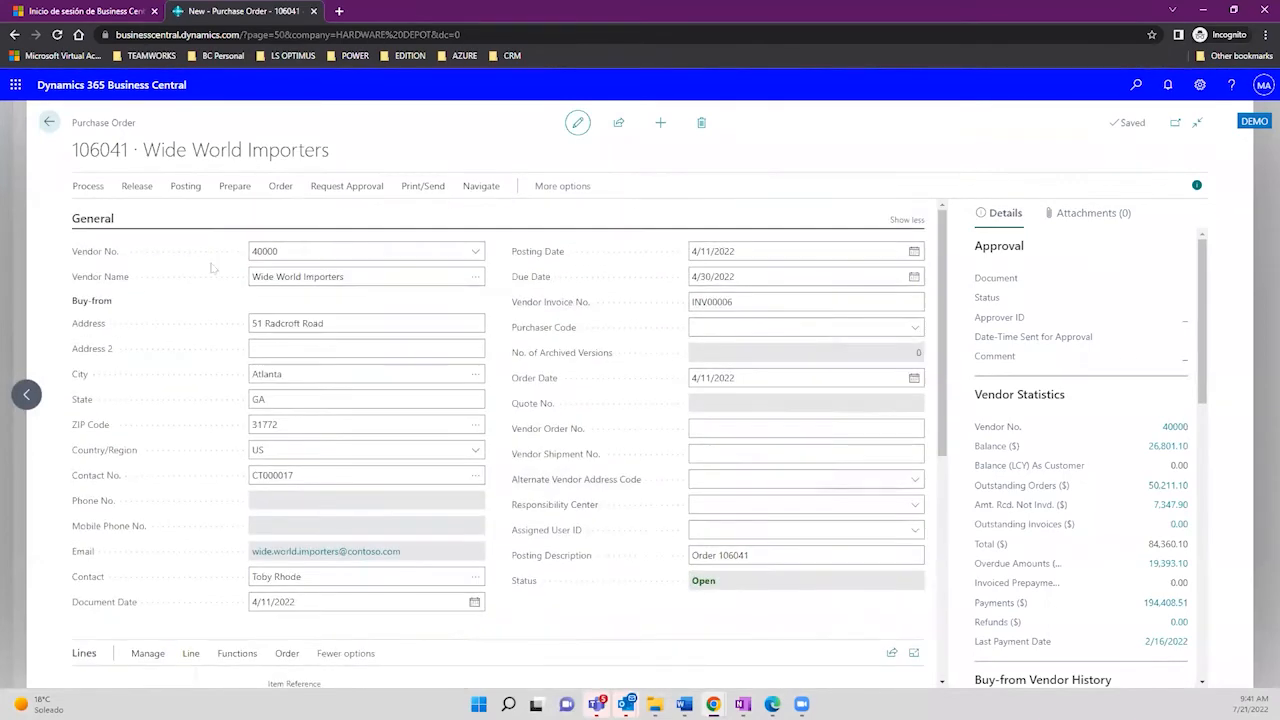
Step: Post purchase order 106041 with the Receive option only
{"action": "left_click", "coordinate": [187, 190]}
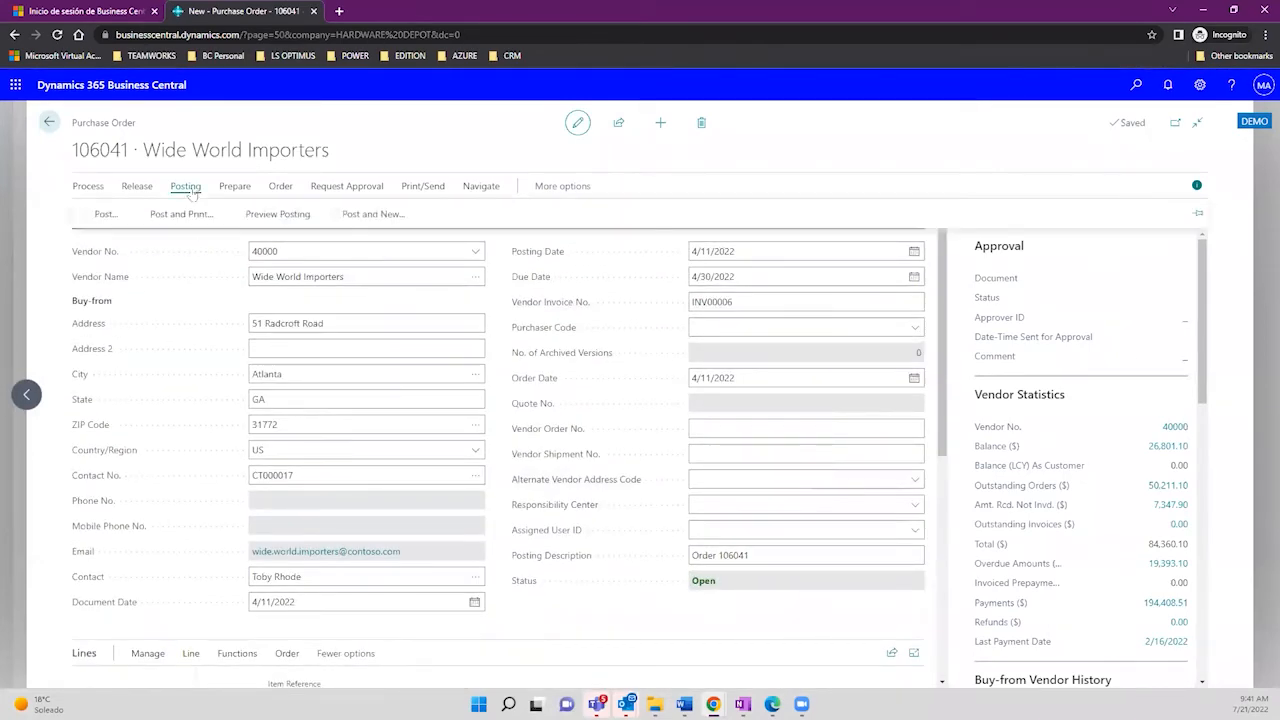
{"action": "left_click", "coordinate": [106, 215]}
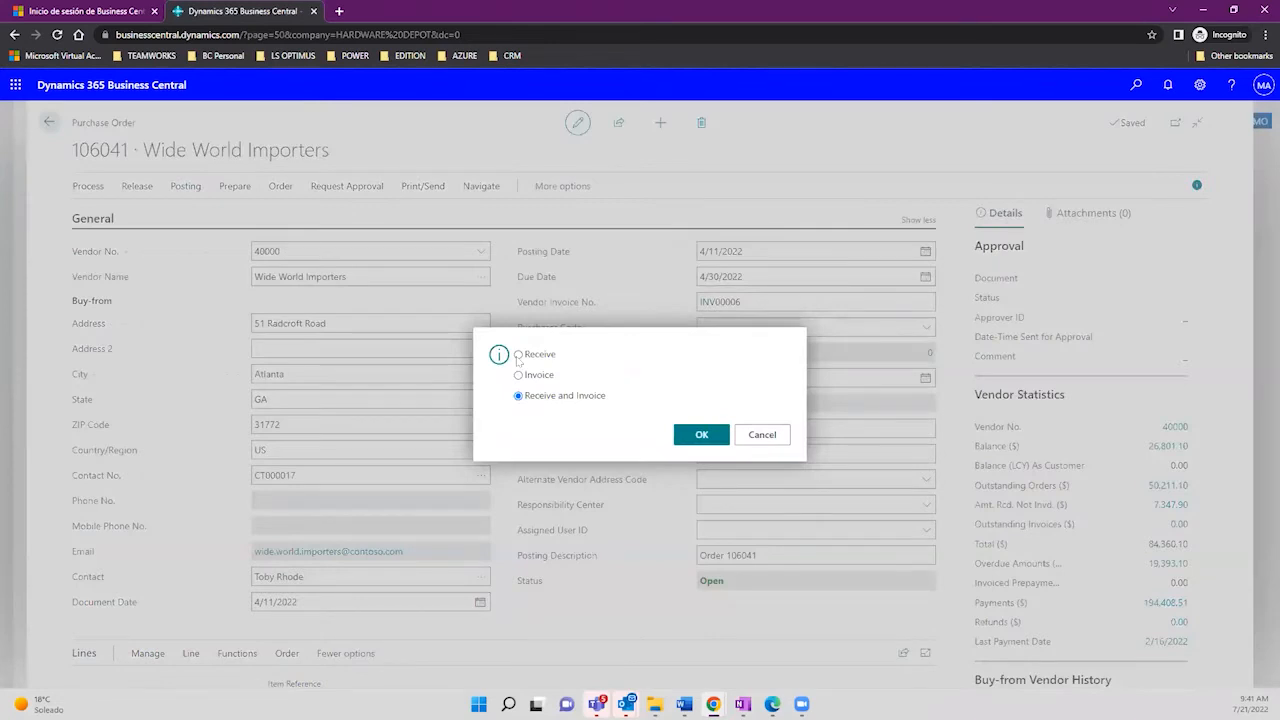
{"action": "left_click", "coordinate": [518, 356]}
{"action": "left_click", "coordinate": [680, 436]}
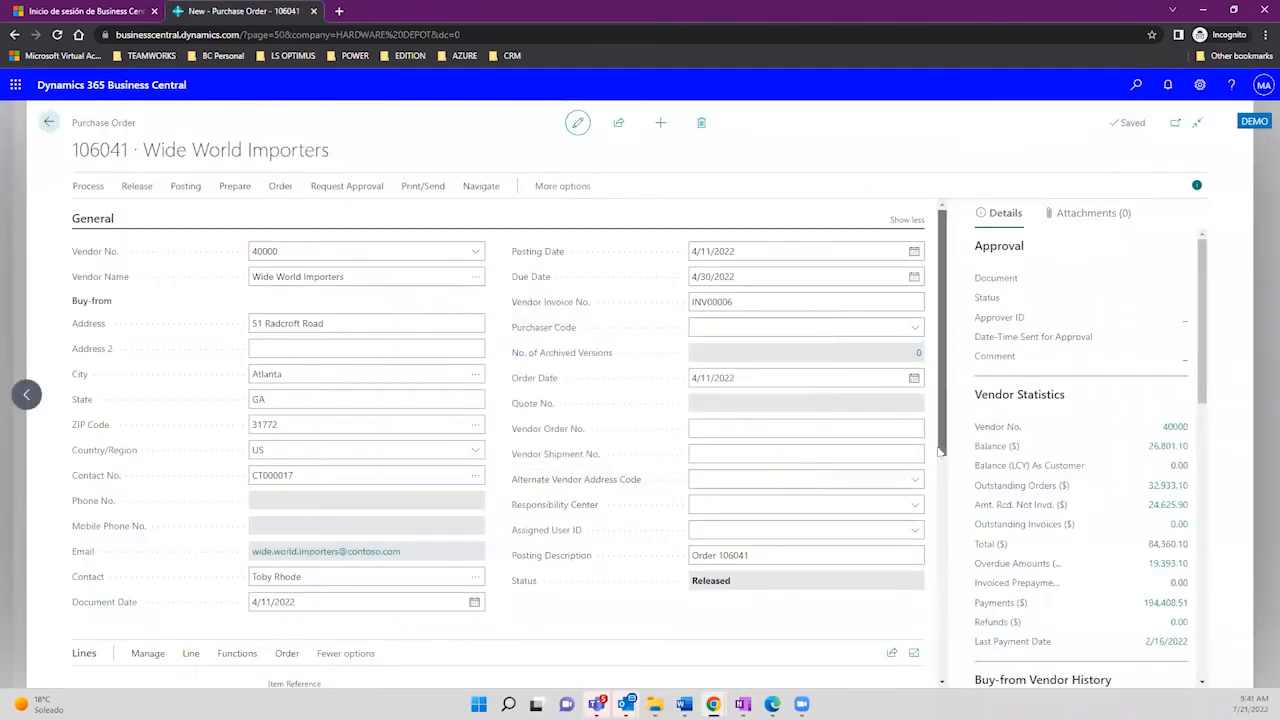
{"action": "scroll", "coordinate": [940, 453], "scroll_direction": "down", "scroll_amount": 2}
{"action": "scroll", "coordinate": [340, 586], "scroll_direction": "down", "scroll_amount": 2}
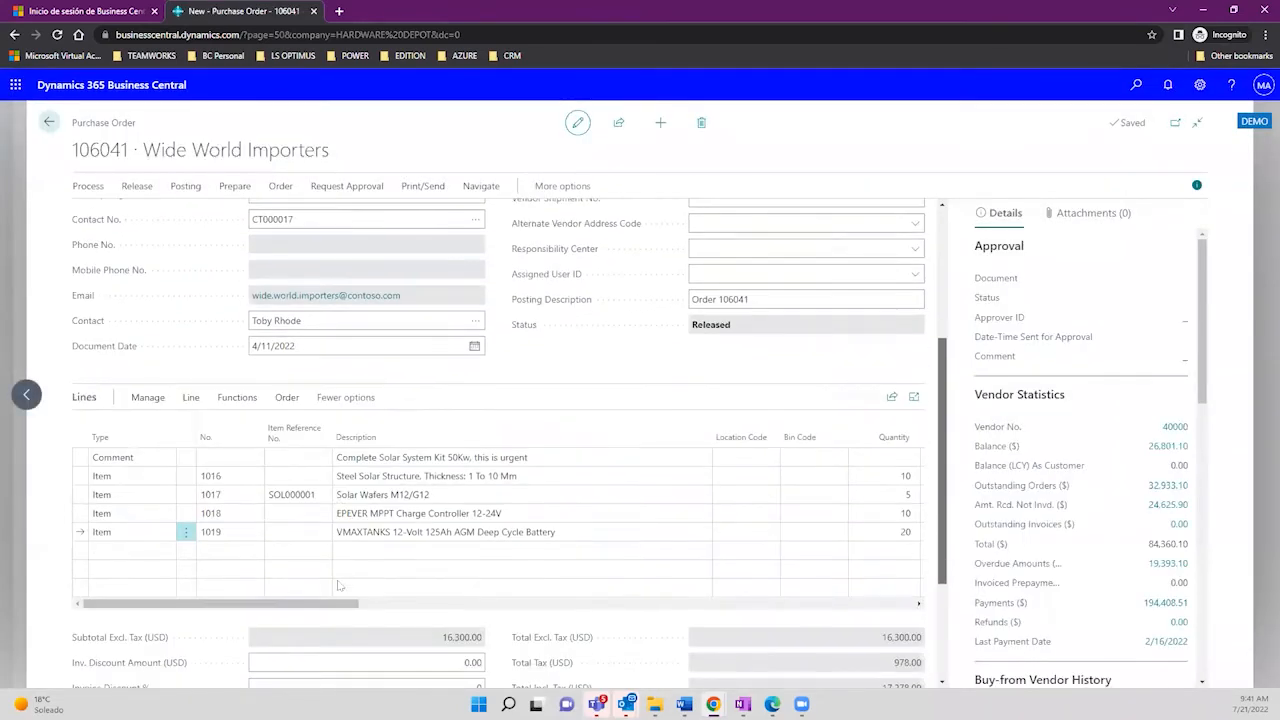
{"action": "left_click_drag", "start_coordinate": [286, 587], "coordinate": [580, 582]}
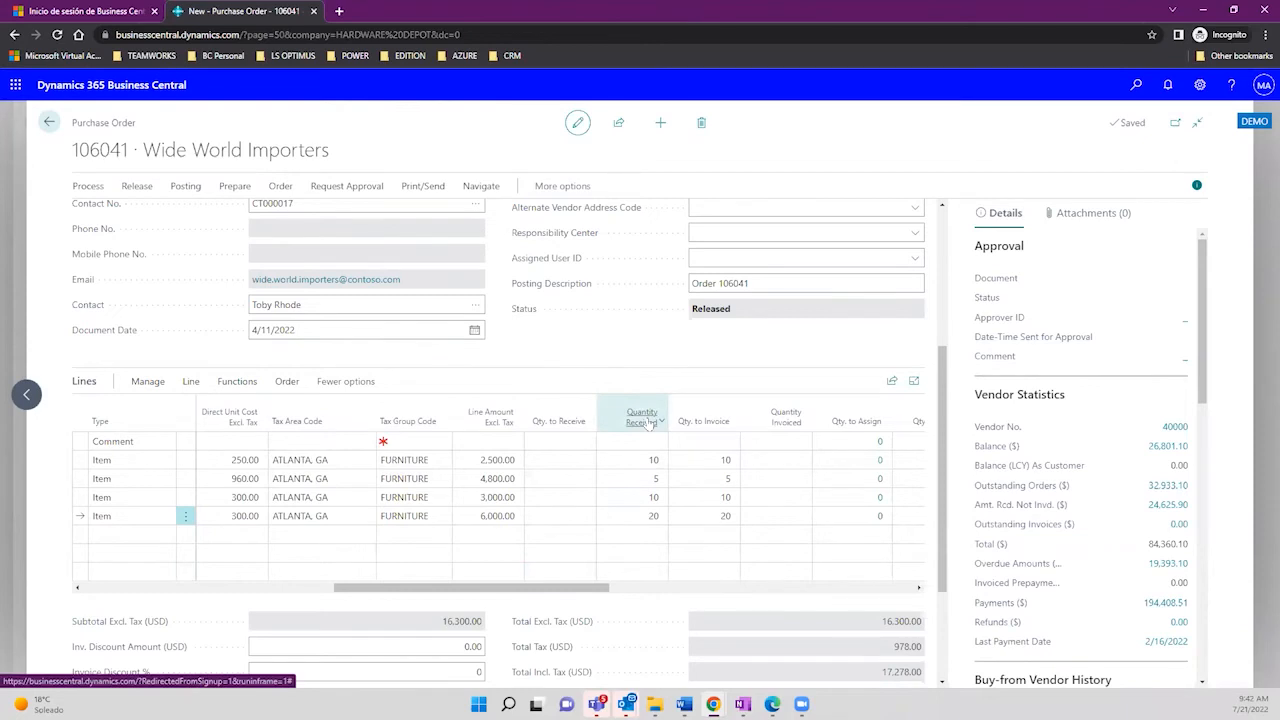
{"action": "mouse_move", "coordinate": [648, 423]}
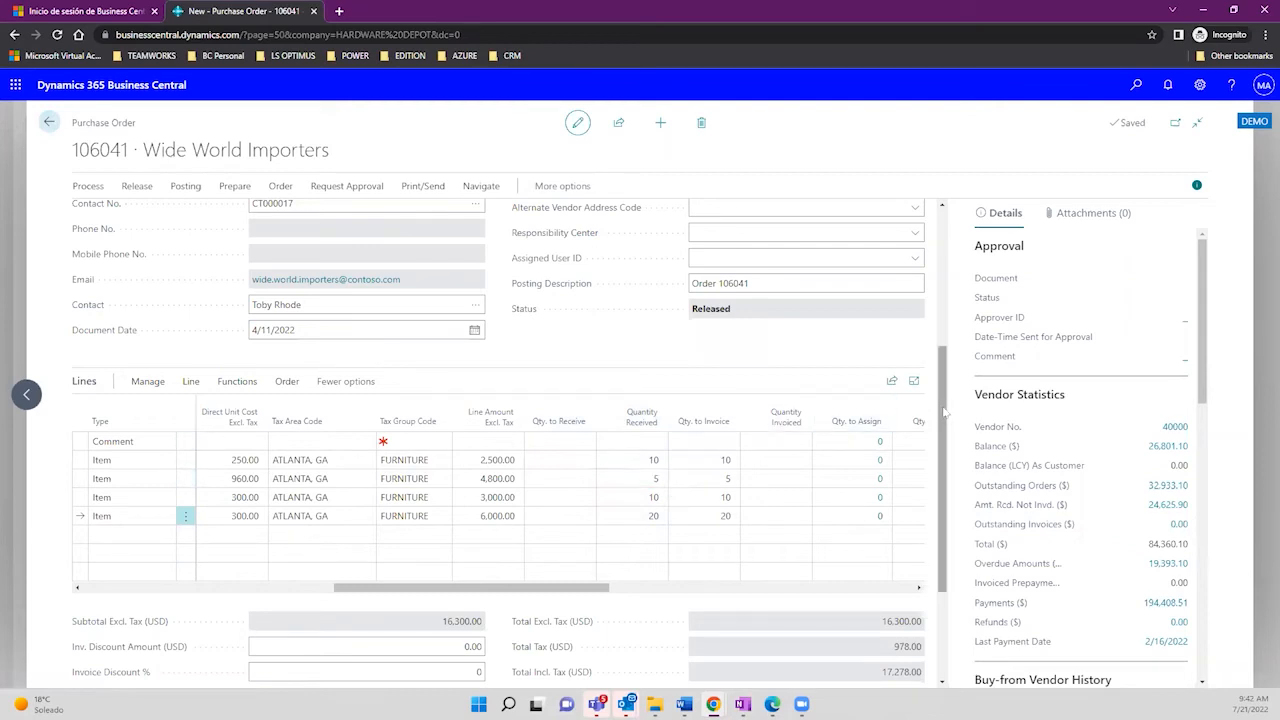
{"action": "left_click_drag", "start_coordinate": [944, 411], "coordinate": [947, 240]}
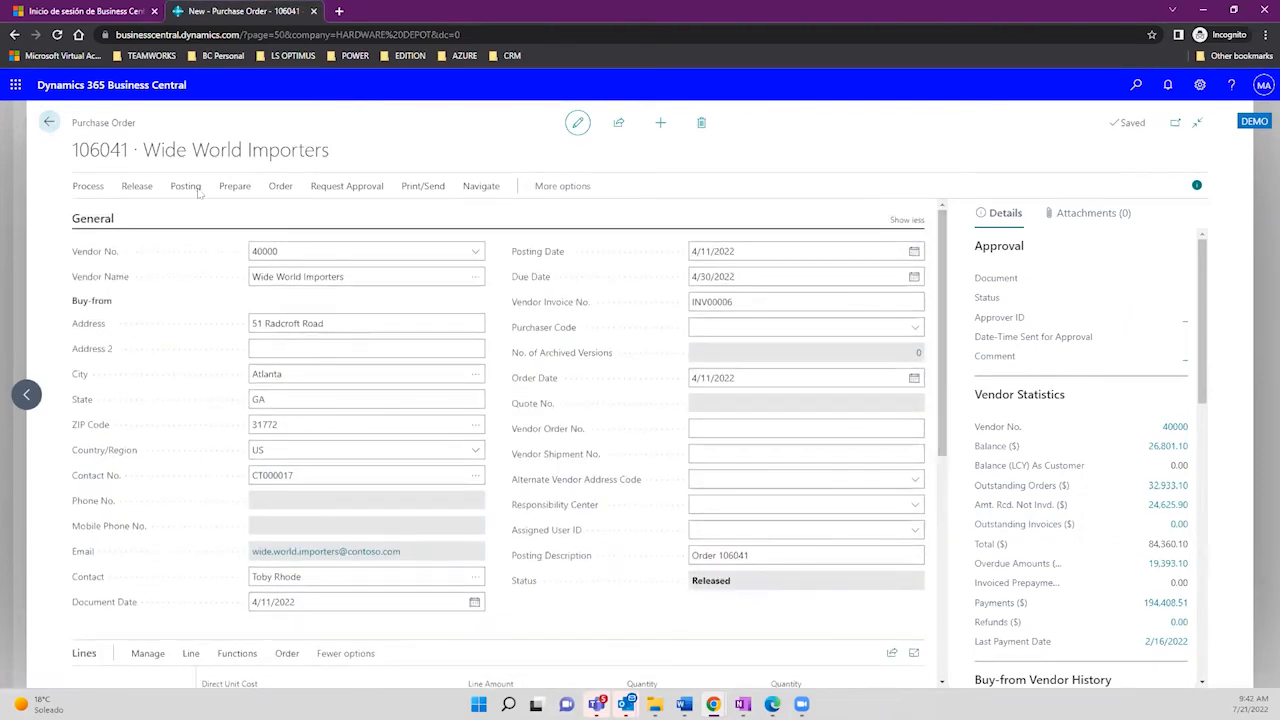
Step: Begin posting the order as Invoice, cancel that attempt, and scroll down the order
{"action": "left_click", "coordinate": [185, 186]}
{"action": "left_click", "coordinate": [103, 216]}
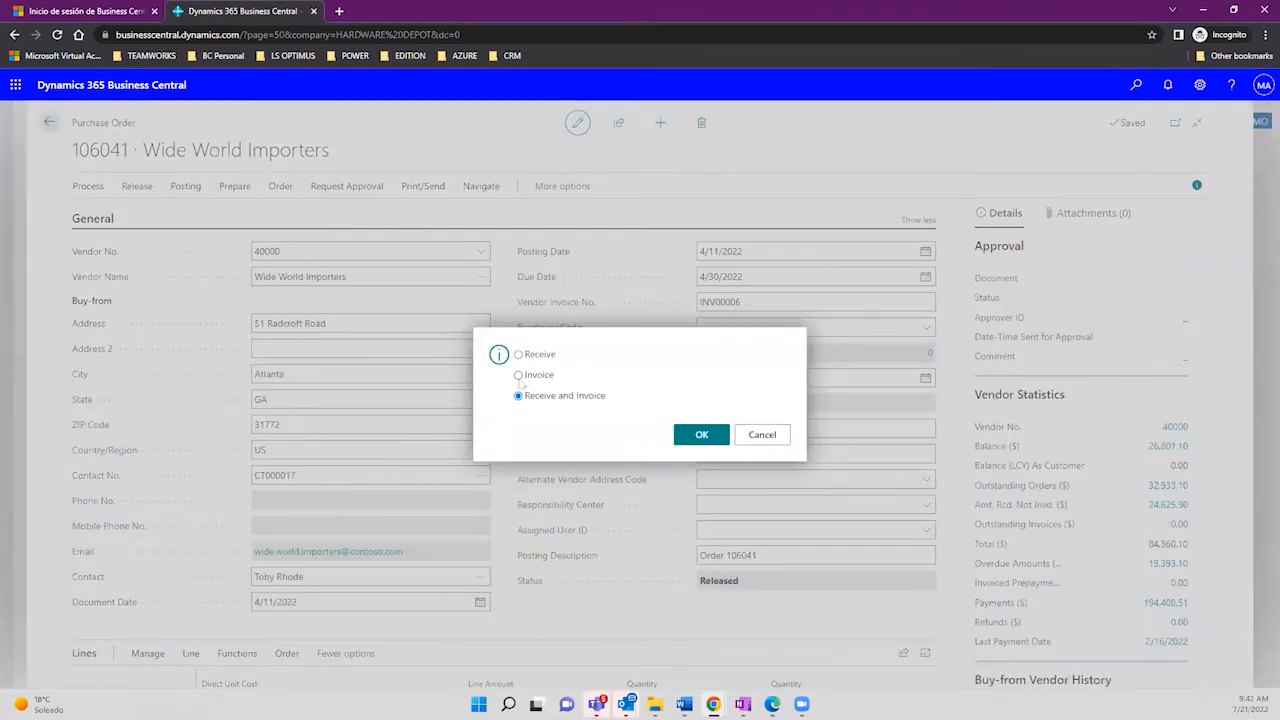
{"action": "left_click", "coordinate": [518, 375]}
{"action": "left_click", "coordinate": [761, 435]}
{"action": "scroll", "coordinate": [955, 500], "scroll_direction": "down", "scroll_amount": 2}
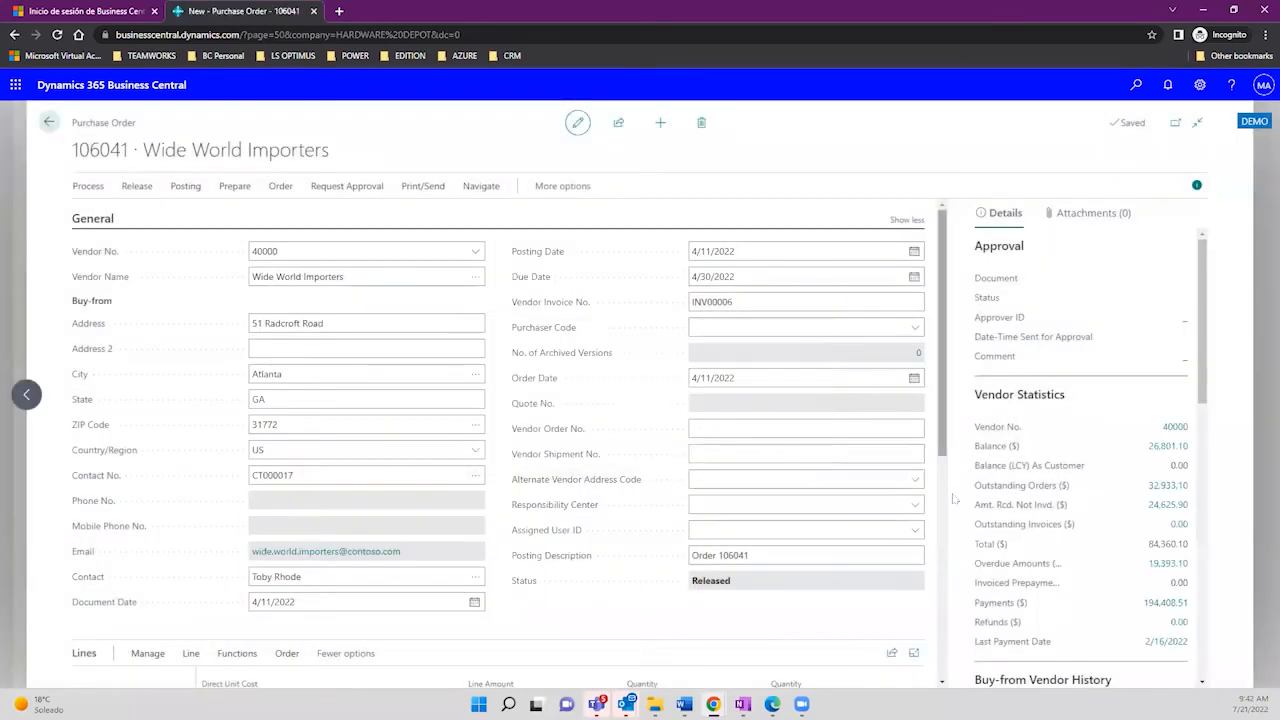
{"action": "scroll", "coordinate": [953, 520], "scroll_direction": "down", "scroll_amount": 2}
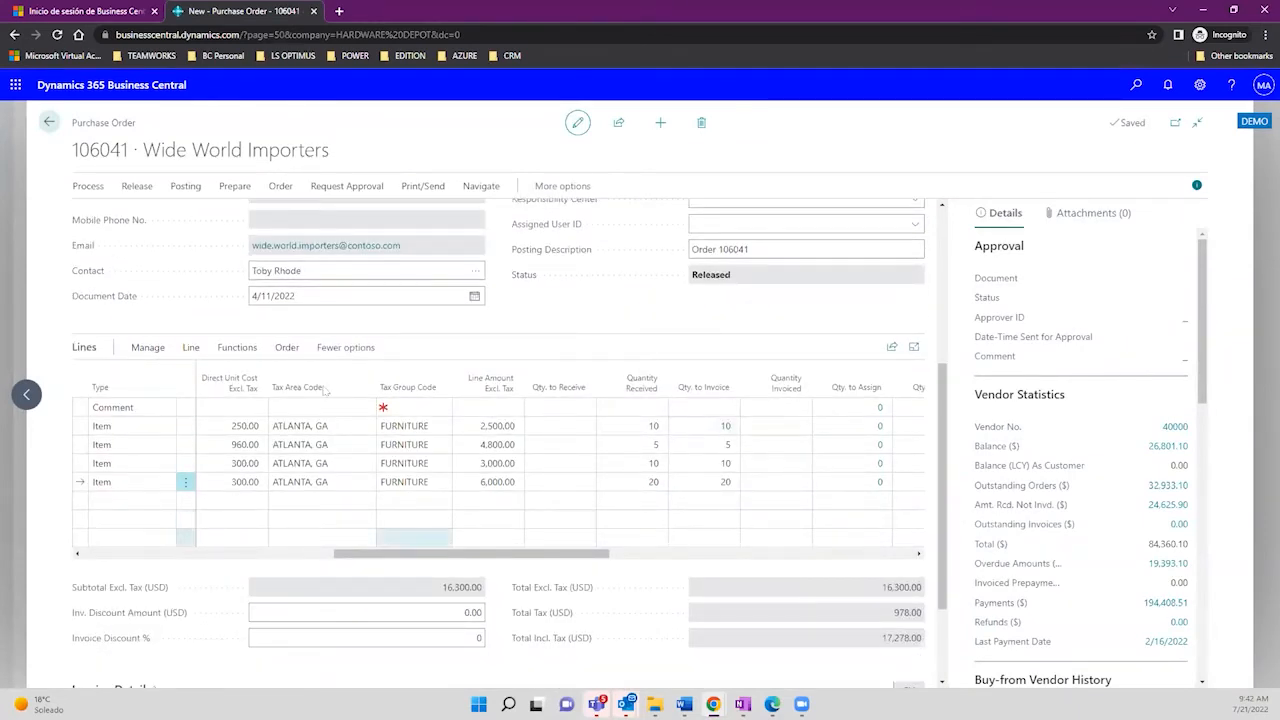
Step: Post order 106041 as Invoice, skip opening posted invoice 108220, and return home
{"action": "left_click", "coordinate": [187, 190]}
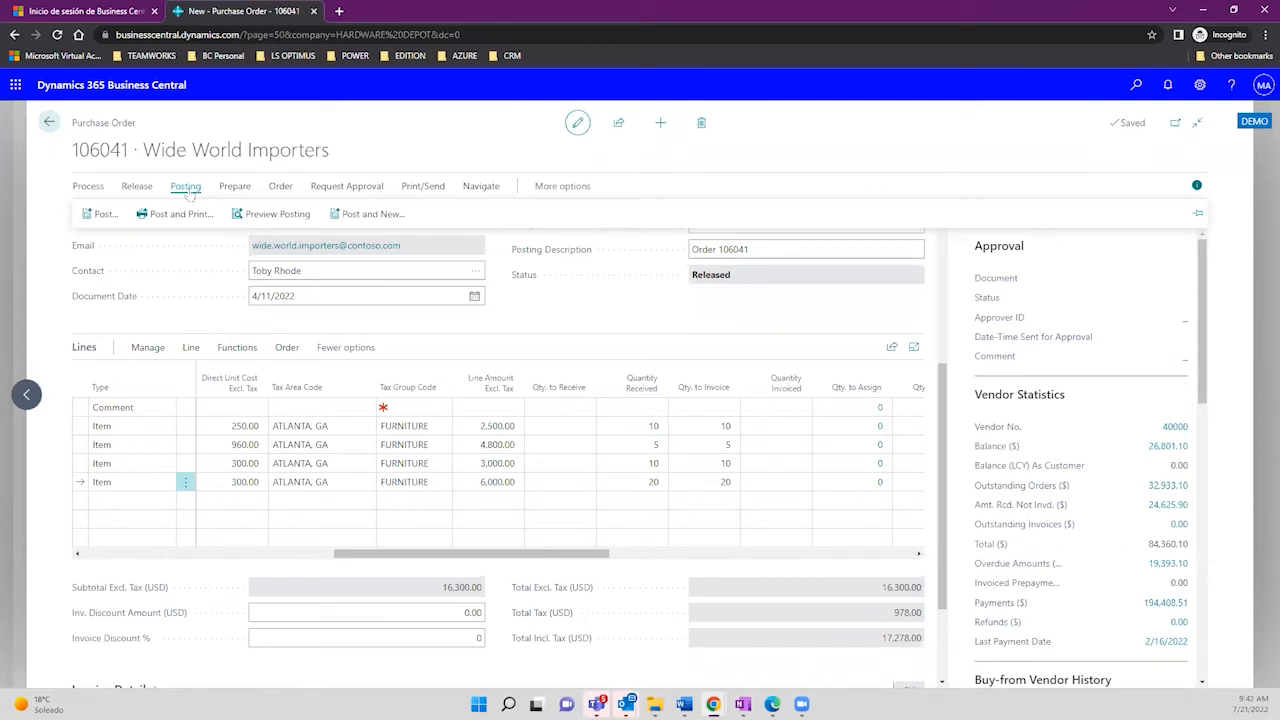
{"action": "left_click", "coordinate": [87, 216]}
{"action": "left_click", "coordinate": [518, 375]}
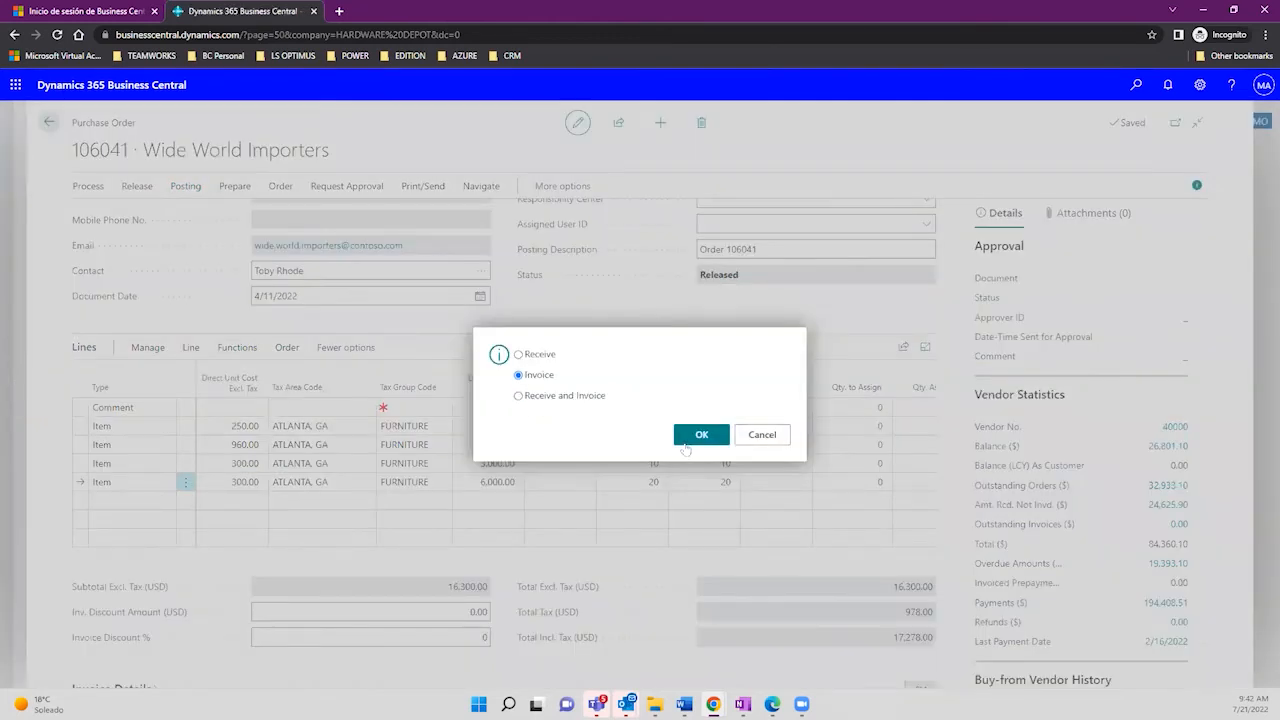
{"action": "left_click", "coordinate": [689, 438]}
{"action": "left_click", "coordinate": [689, 436]}
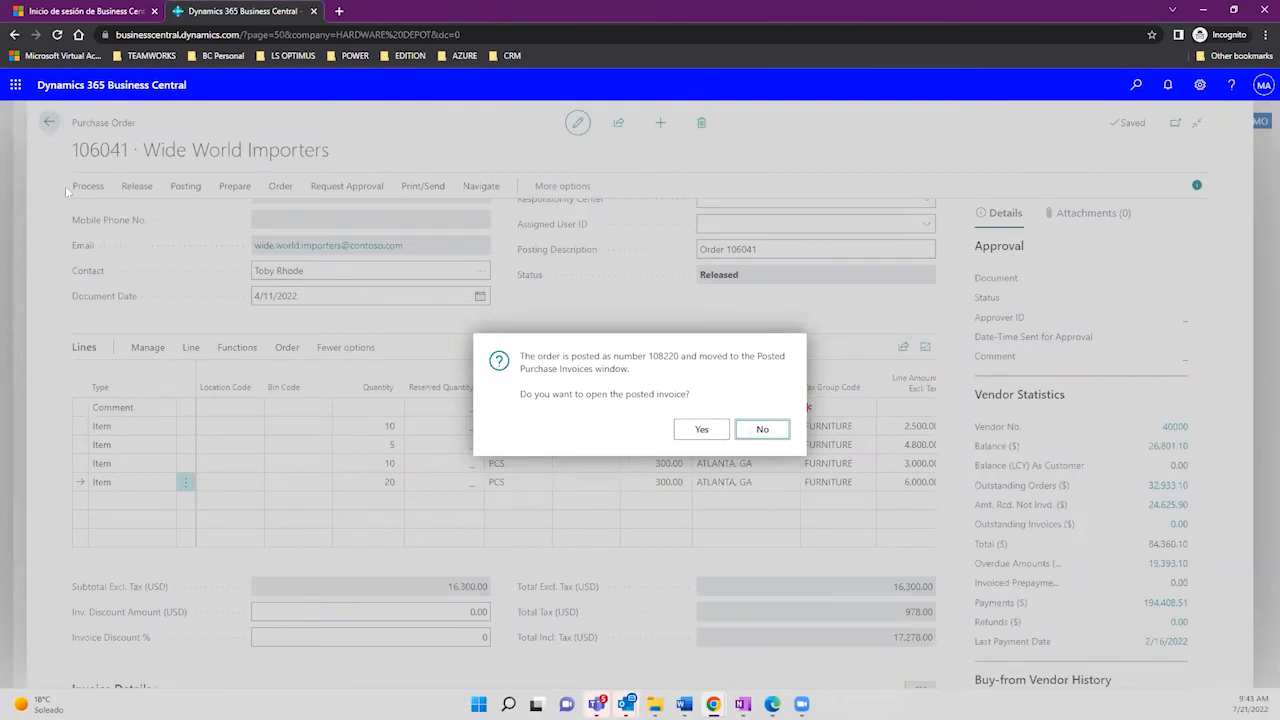
{"action": "left_click", "coordinate": [49, 124]}
{"action": "left_click", "coordinate": [49, 124]}
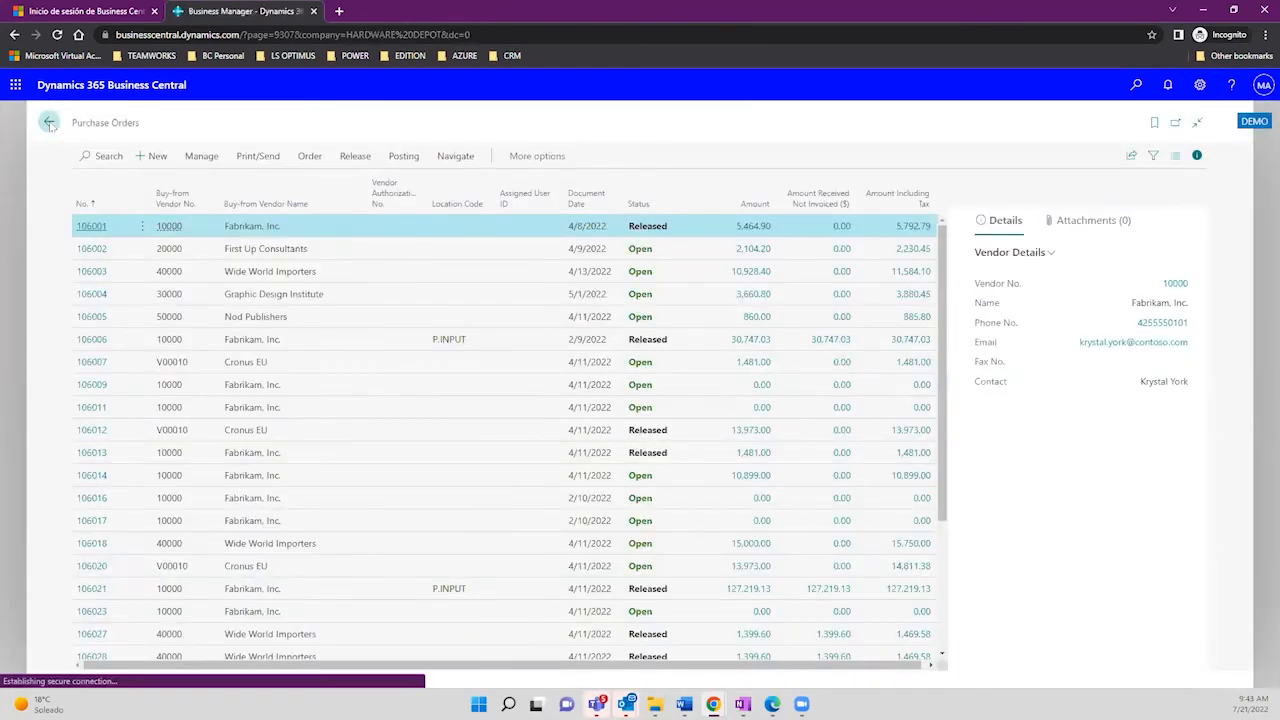
Step: Find Assembly Orders through a Tell me search and create a new assembly order
{"action": "left_click", "coordinate": [1126, 89]}
{"action": "type", "text": "As"}
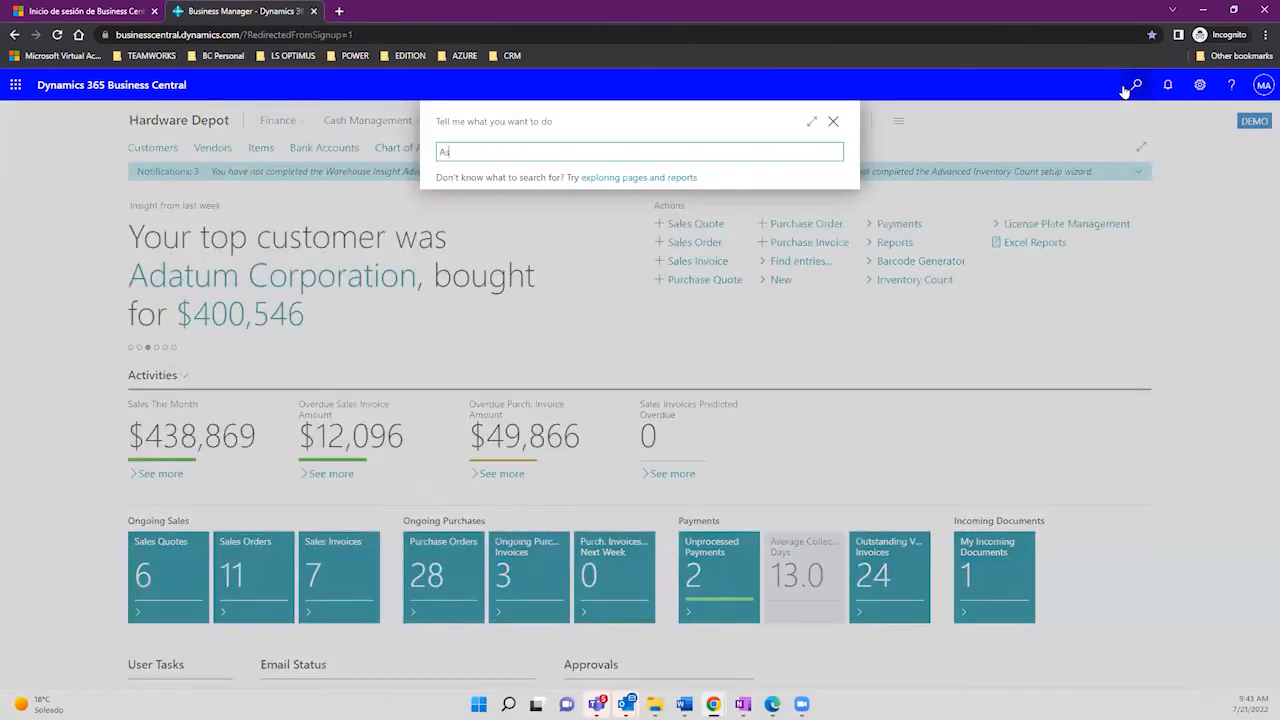
{"action": "type", "text": "eembly order"}
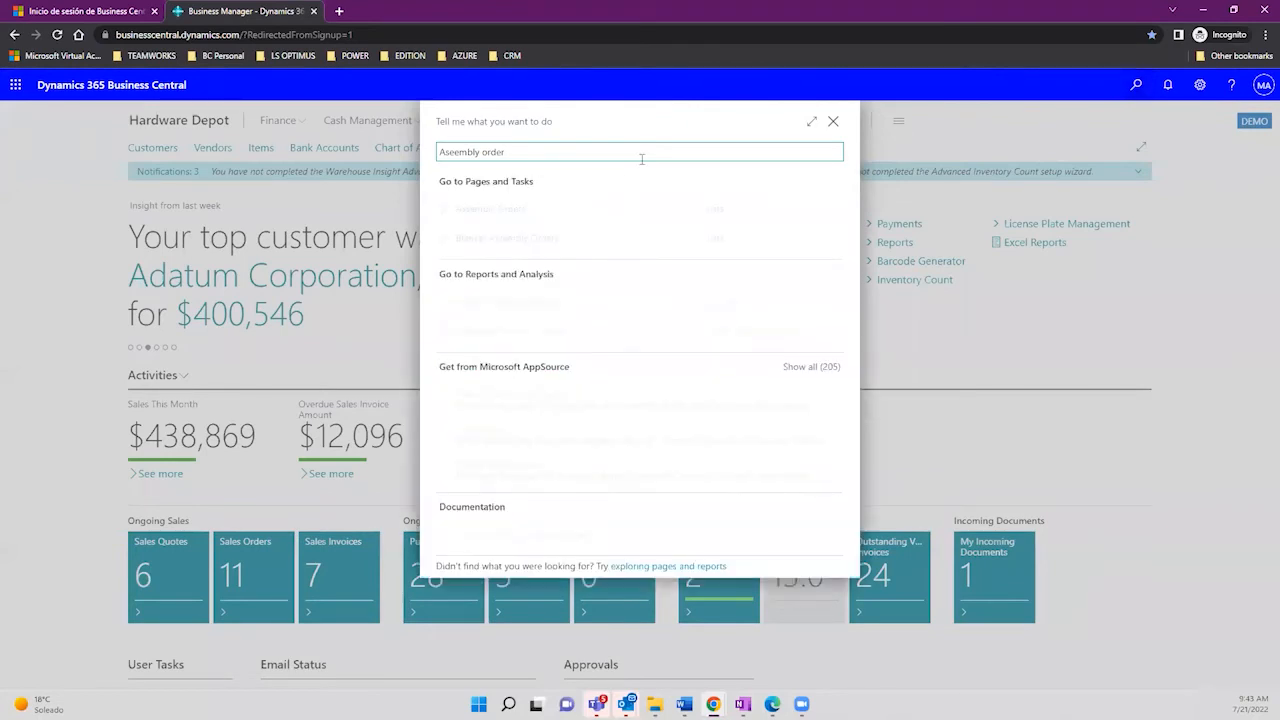
{"action": "left_click", "coordinate": [503, 208]}
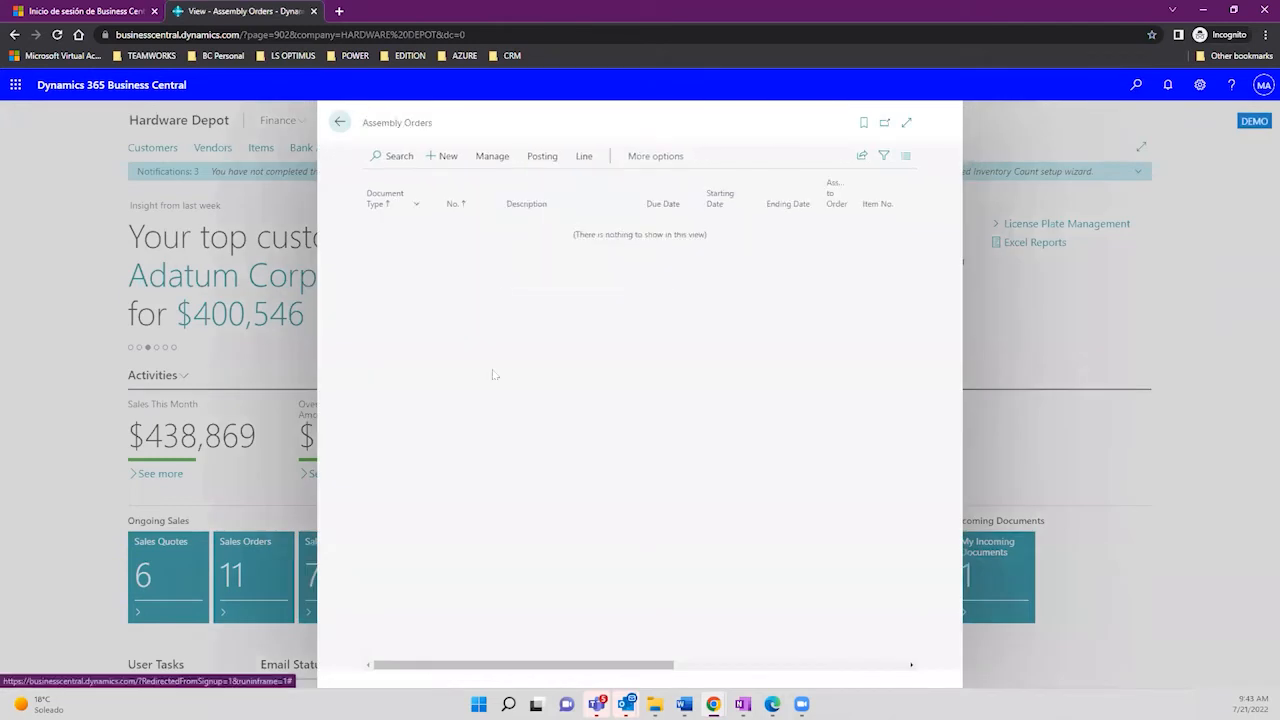
{"action": "left_click", "coordinate": [449, 155]}
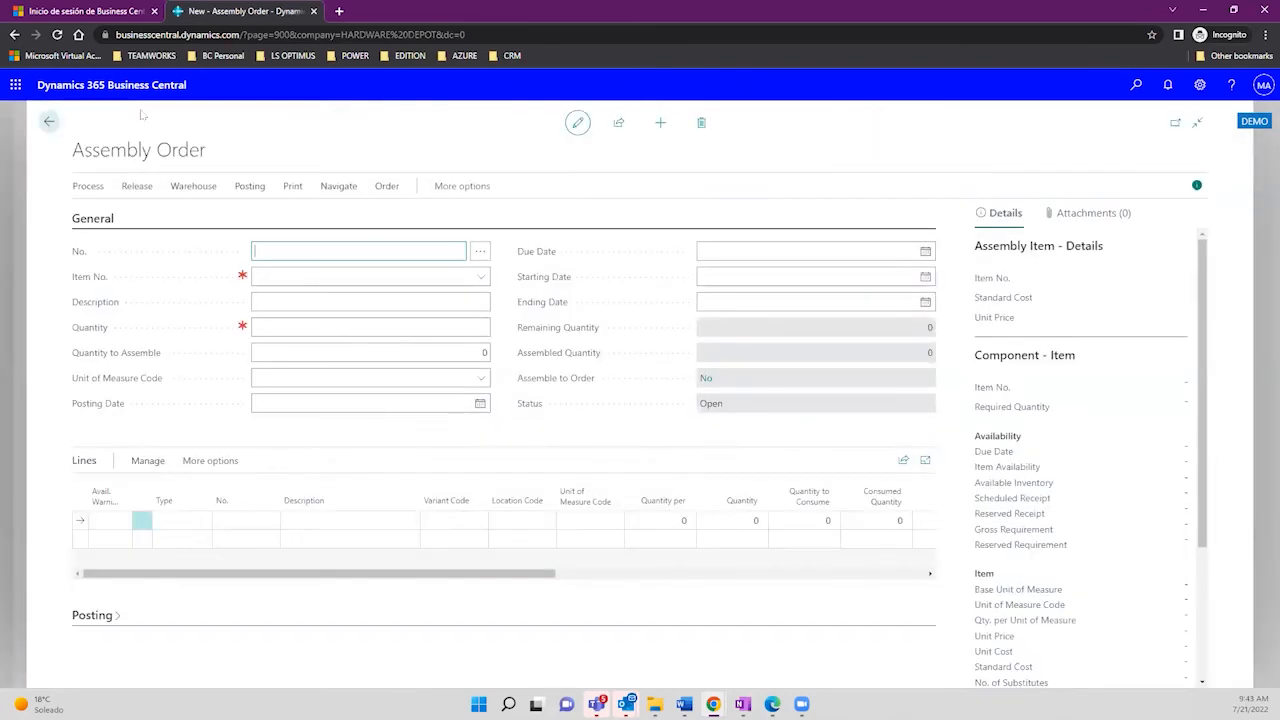
Step: Get order number A00002 assigned, then open Assembly Setup via a Tell me search for 'assembly'
{"action": "left_click_drag", "start_coordinate": [74, 148], "coordinate": [203, 150]}
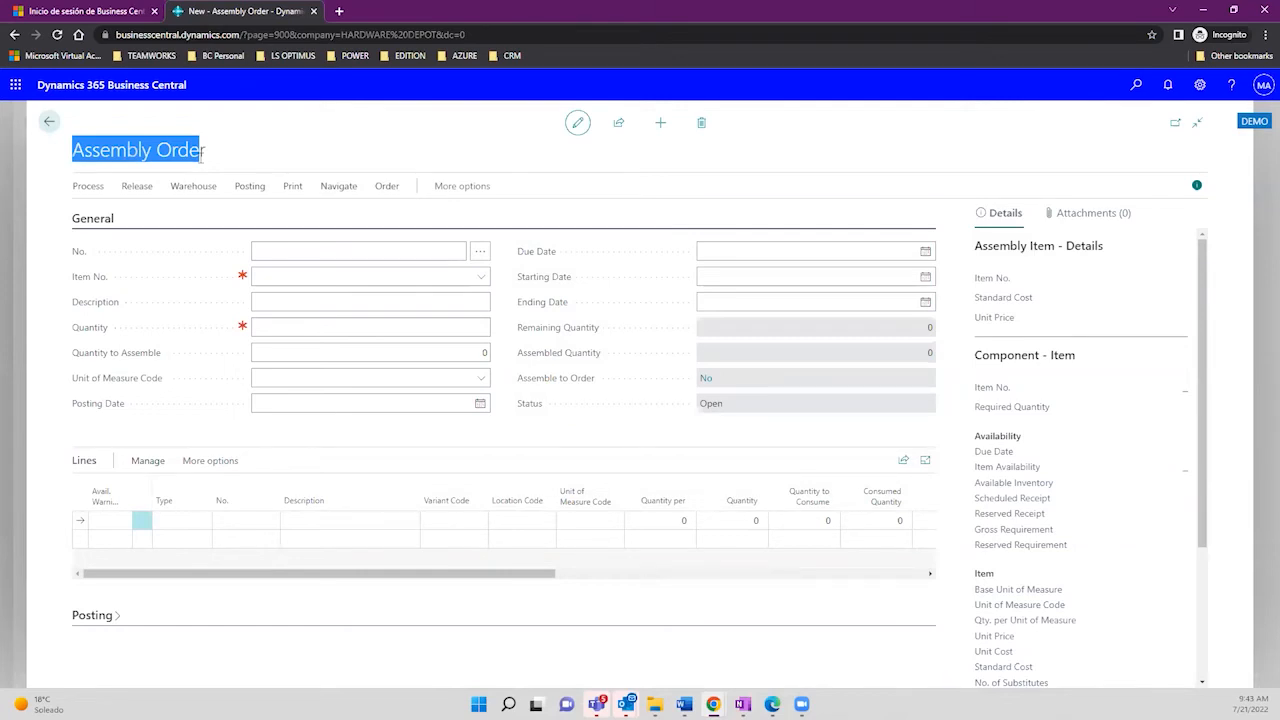
{"action": "left_click", "coordinate": [278, 278]}
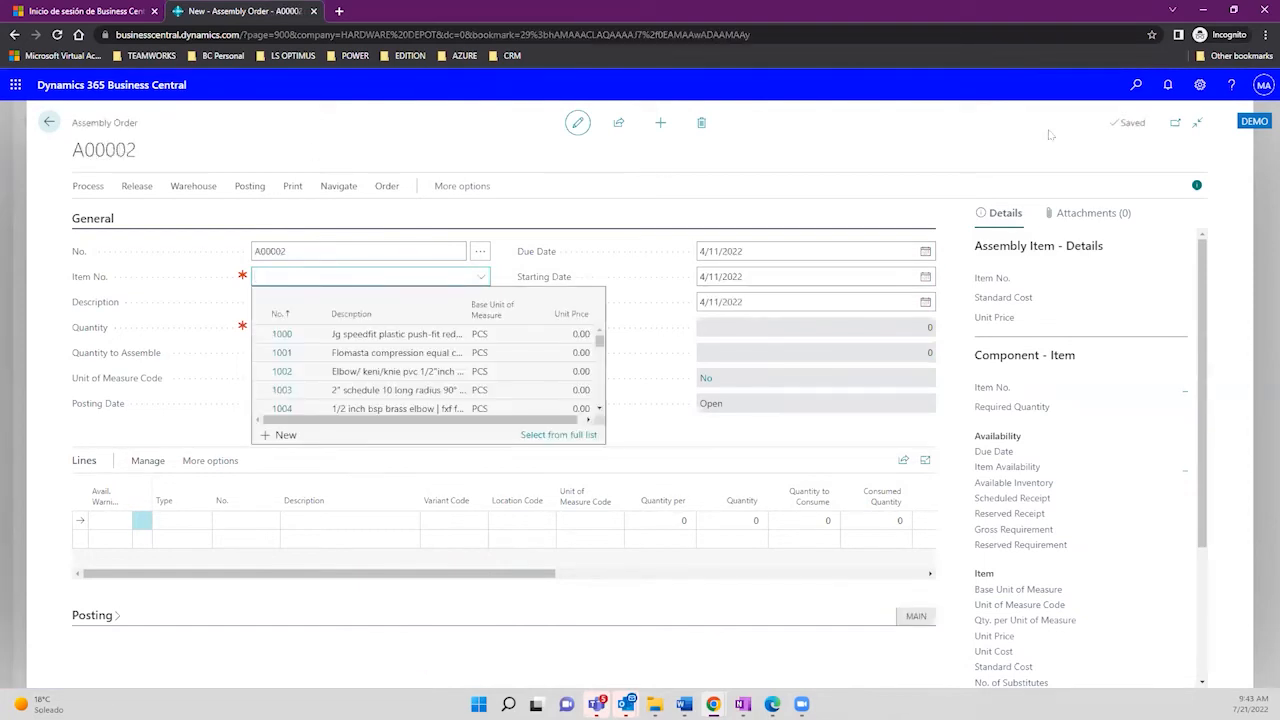
{"action": "left_click", "coordinate": [1133, 86]}
{"action": "left_click", "coordinate": [1133, 86]}
{"action": "left_click", "coordinate": [1133, 86]}
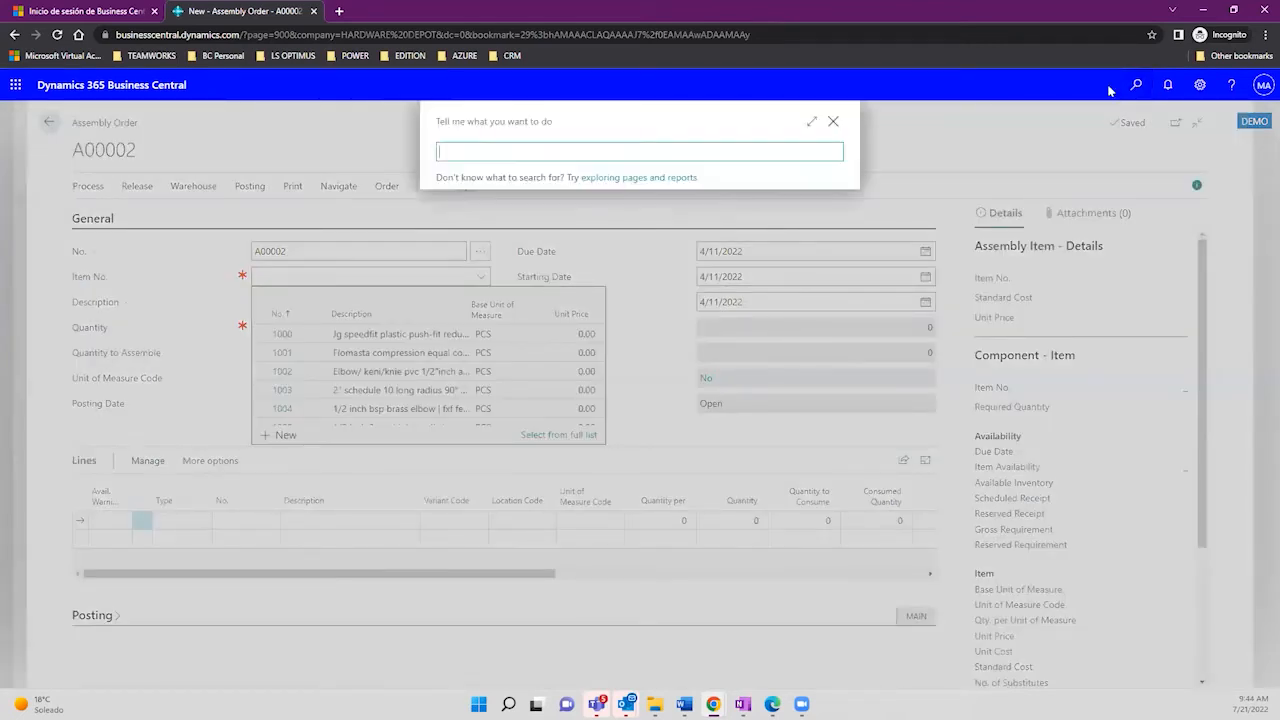
{"action": "type", "text": "assemblye"}
{"action": "key", "text": "BackSpace"}
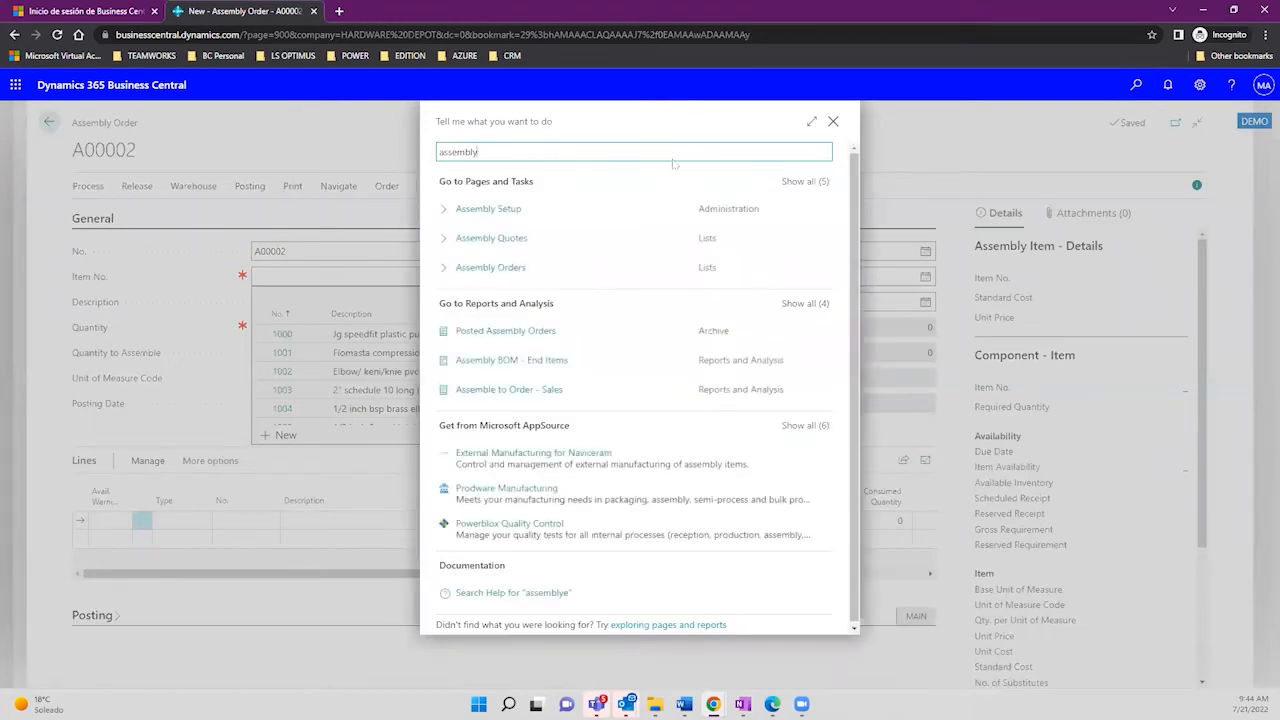
{"action": "left_click", "coordinate": [488, 209]}
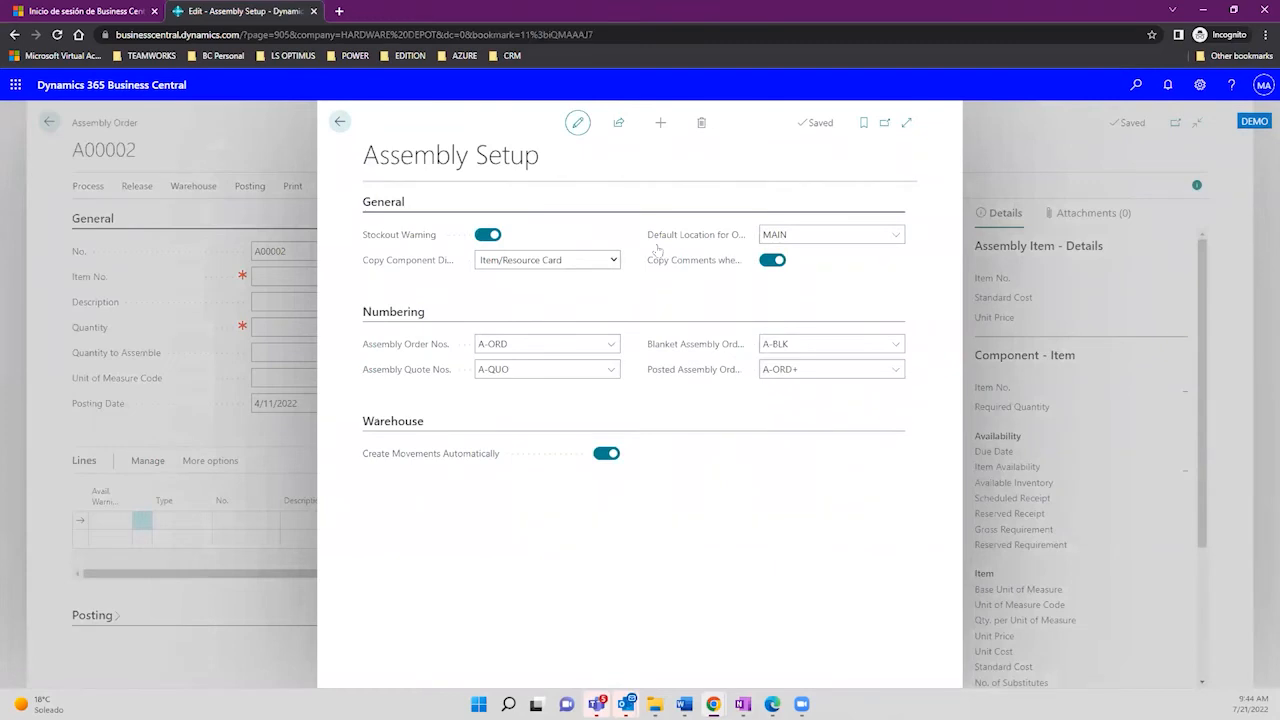
{"action": "left_click", "coordinate": [803, 231]}
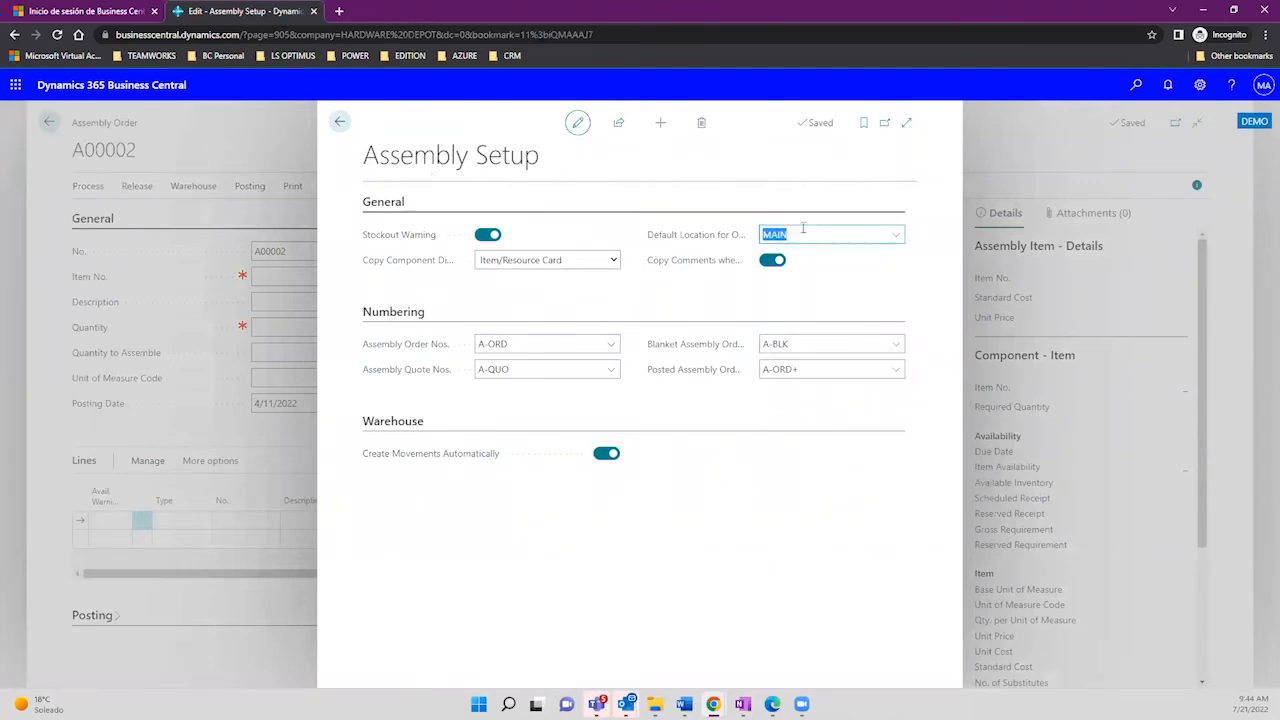
{"action": "mouse_move", "coordinate": [711, 246]}
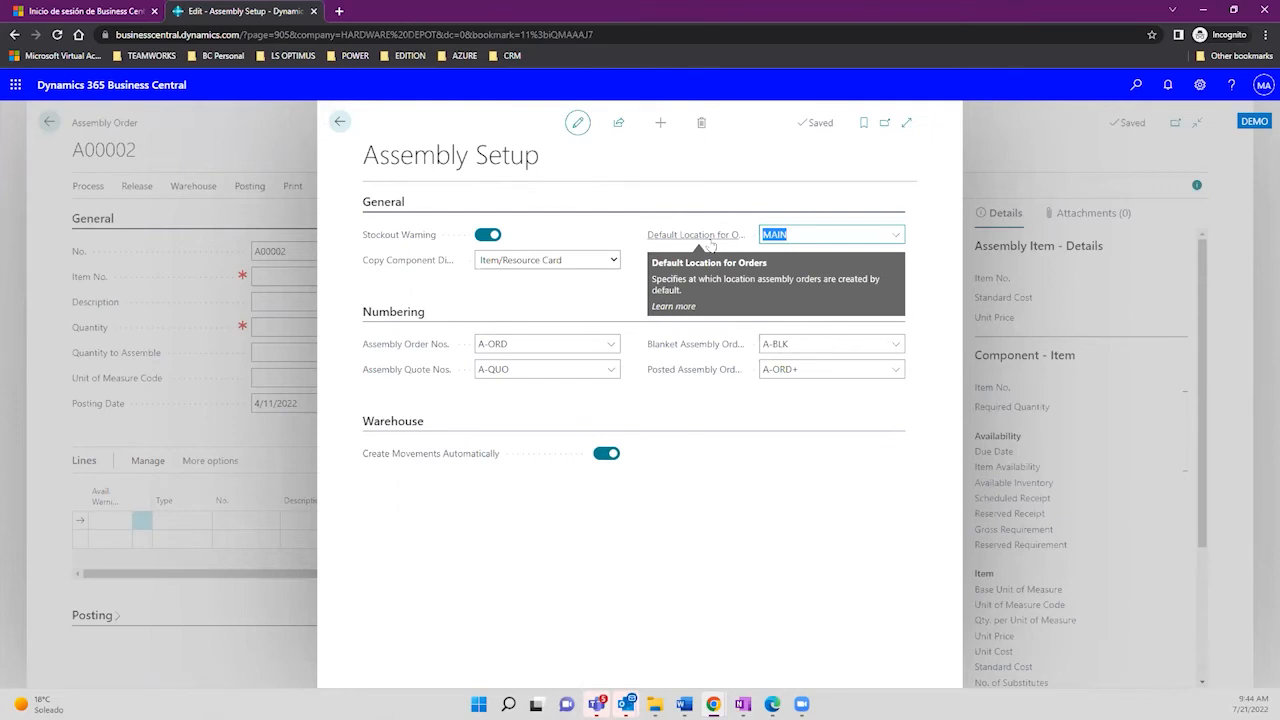
{"action": "left_click", "coordinate": [610, 261]}
{"action": "left_click", "coordinate": [610, 261]}
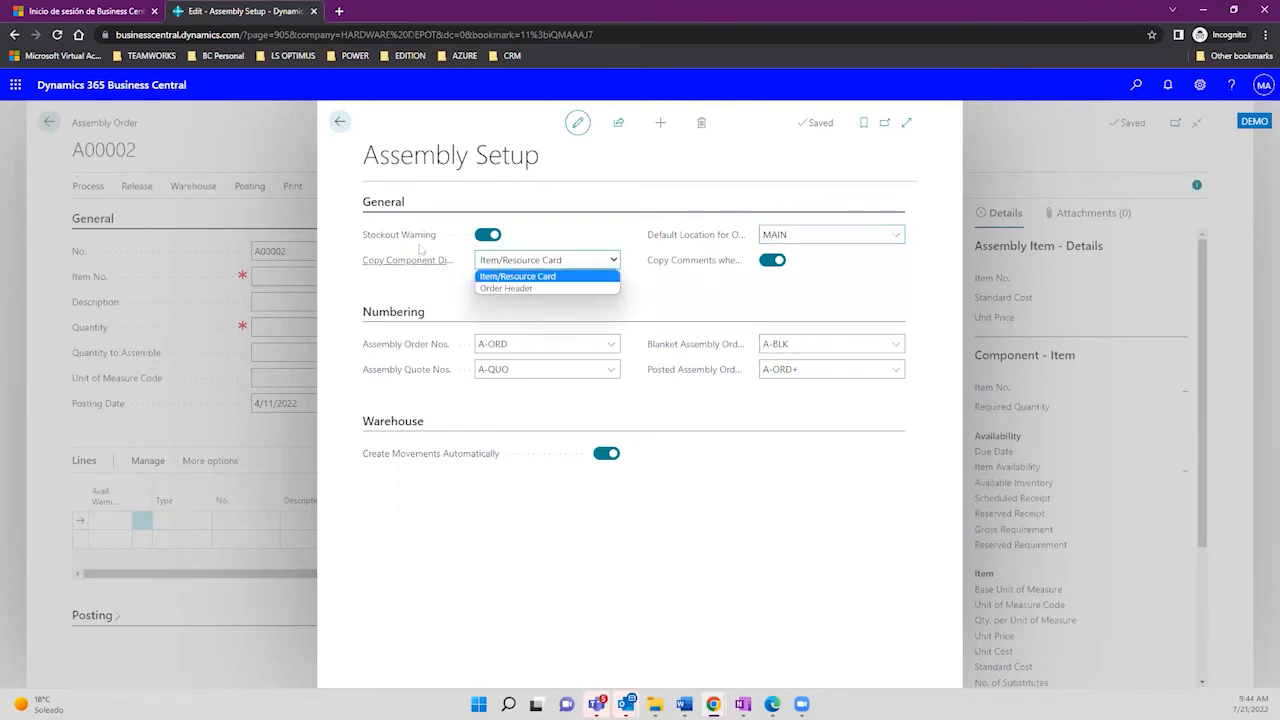
{"action": "mouse_move", "coordinate": [410, 240]}
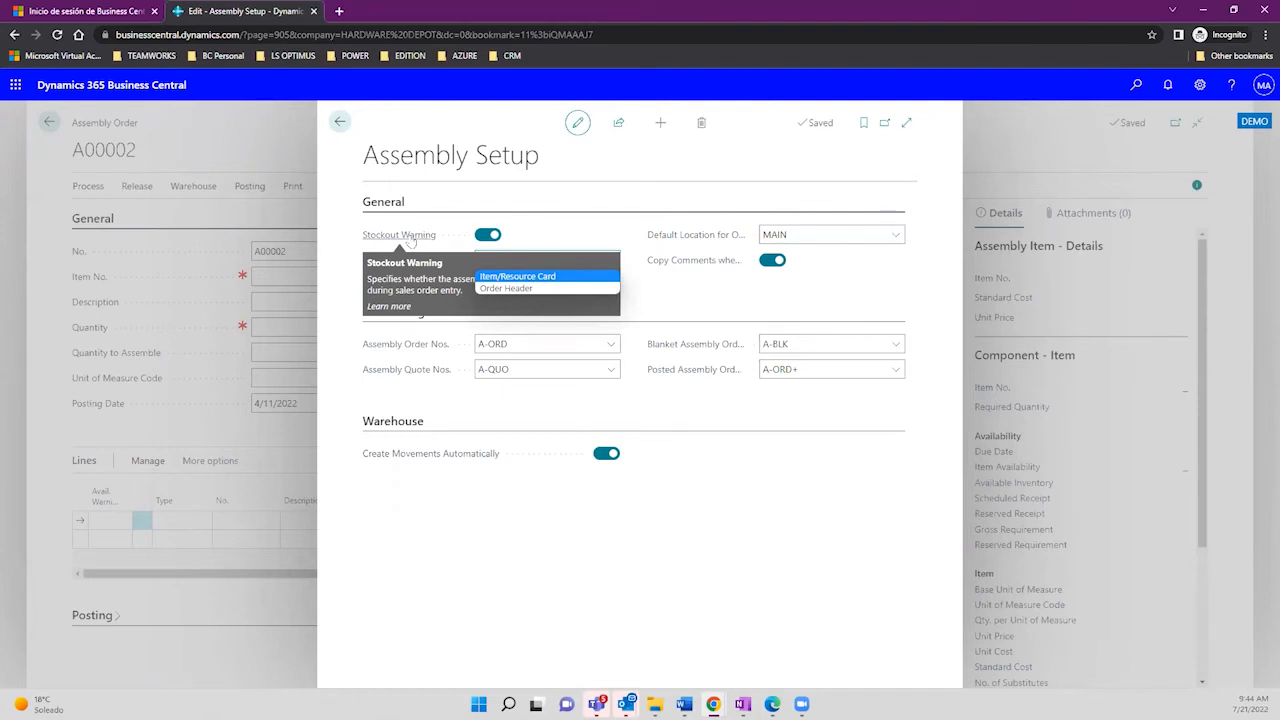
{"action": "left_click", "coordinate": [660, 281]}
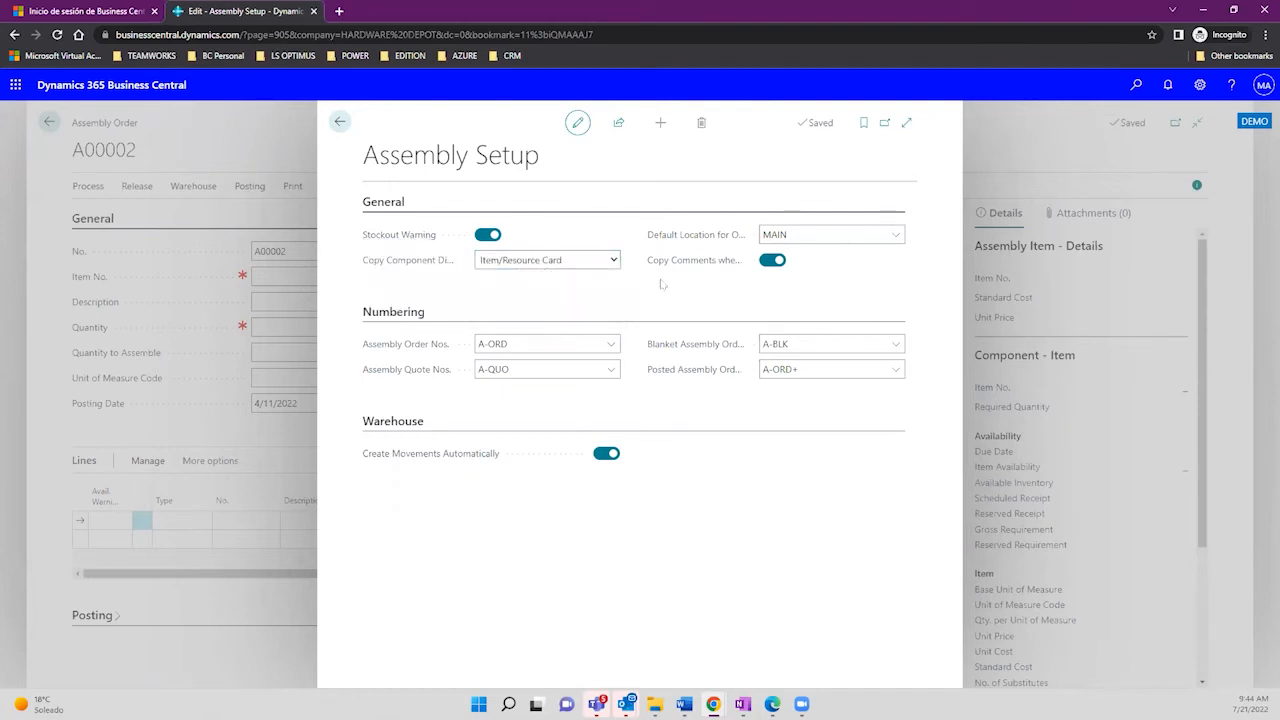
Step: Close Assembly Setup and pick item 1020 Complete Solar System Kit 50Kw by searching 'solar'
{"action": "left_click", "coordinate": [340, 122]}
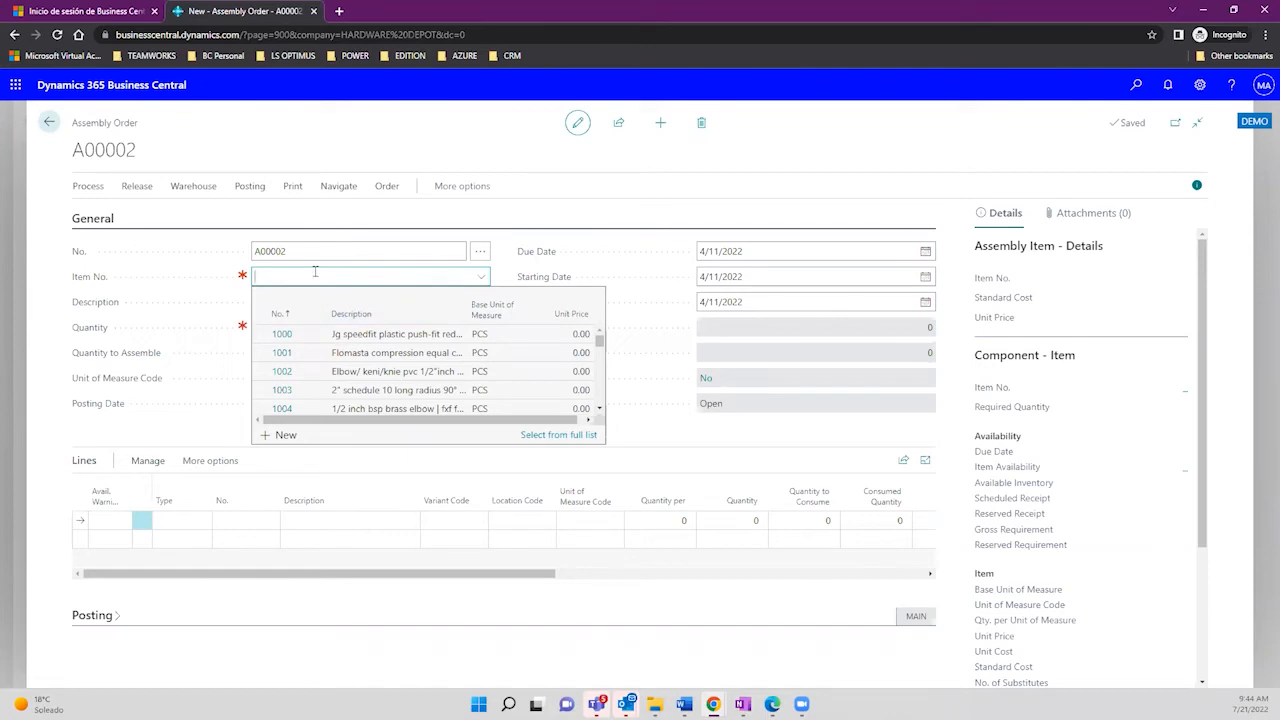
{"action": "type", "text": "sola"}
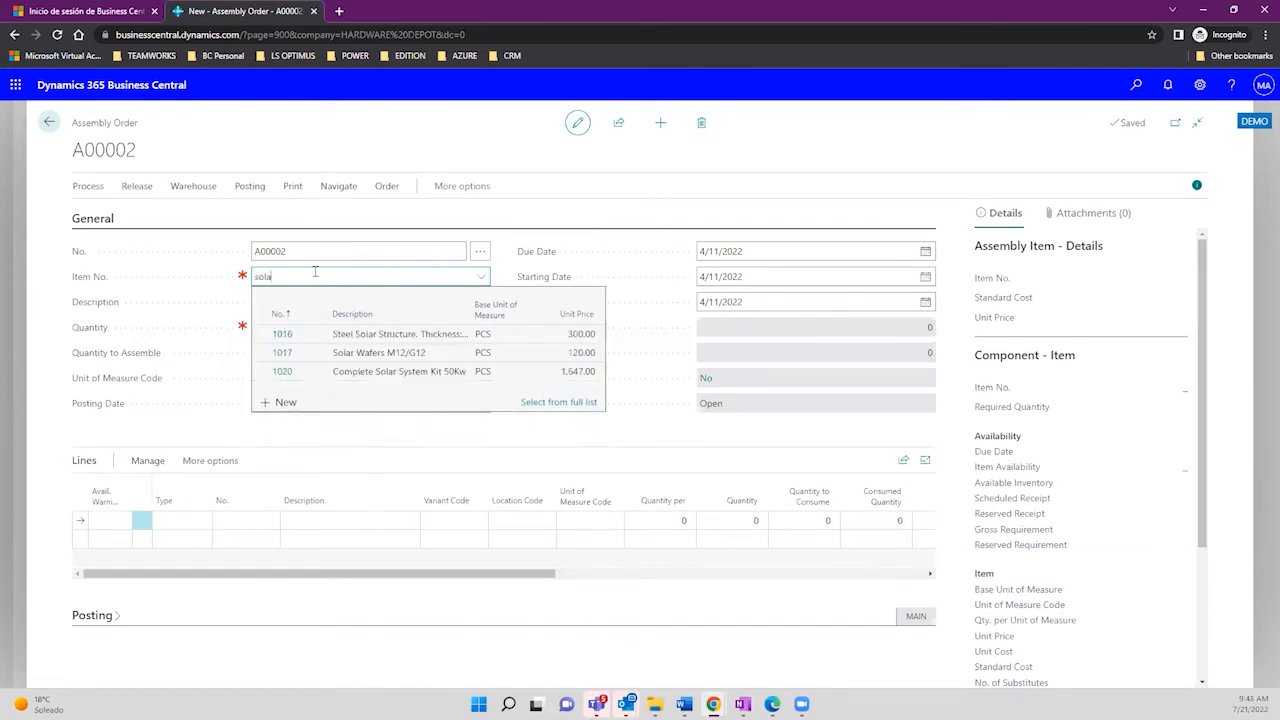
{"action": "type", "text": "r"}
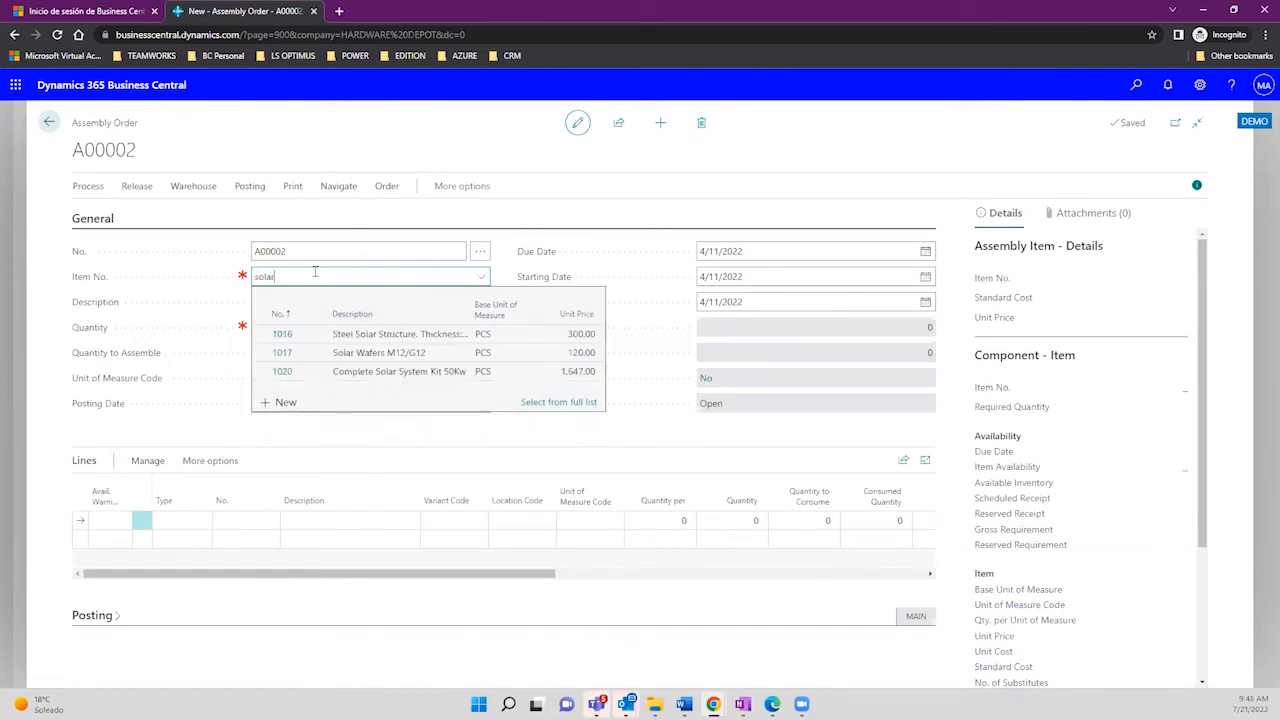
{"action": "left_click", "coordinate": [325, 374]}
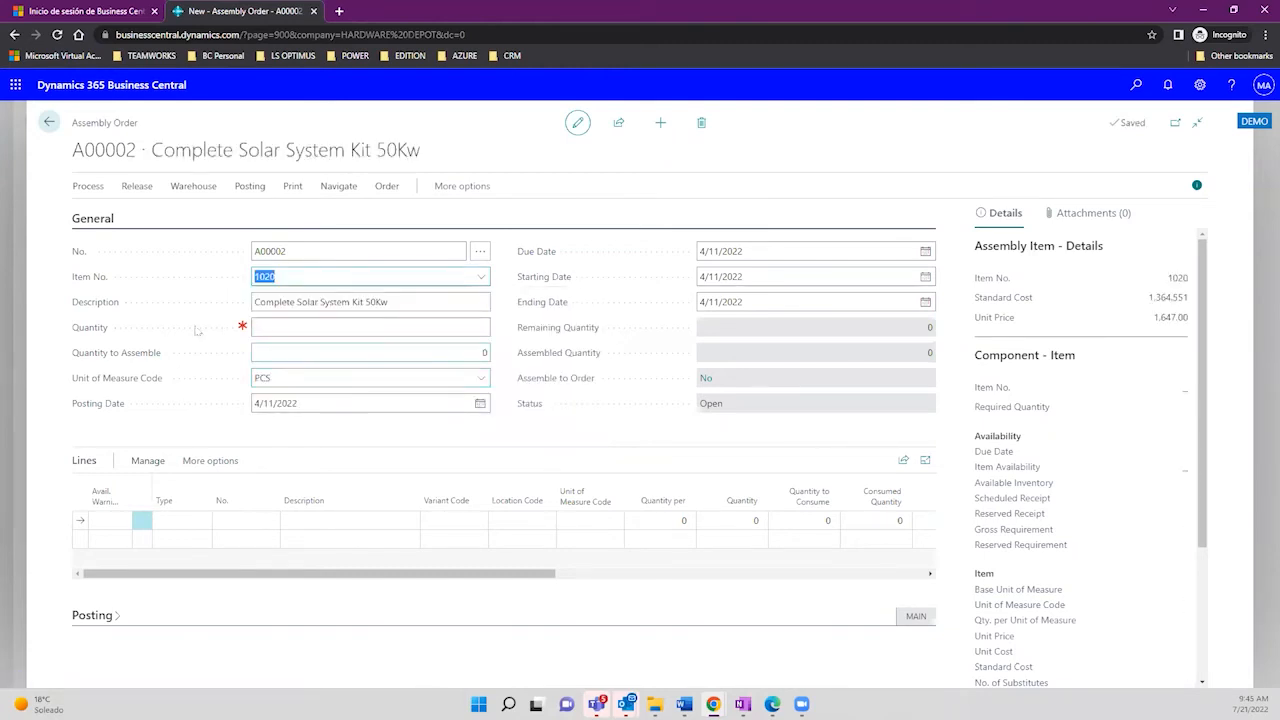
{"action": "mouse_move", "coordinate": [104, 340]}
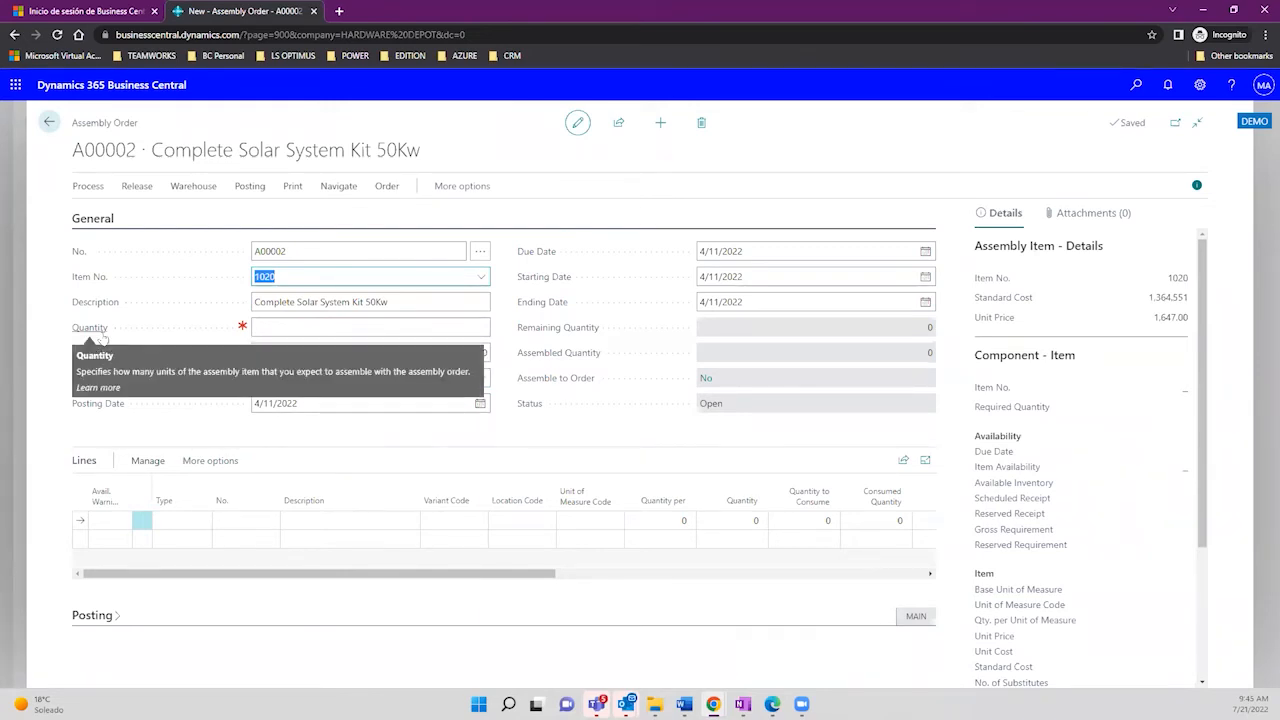
{"action": "left_click", "coordinate": [398, 328]}
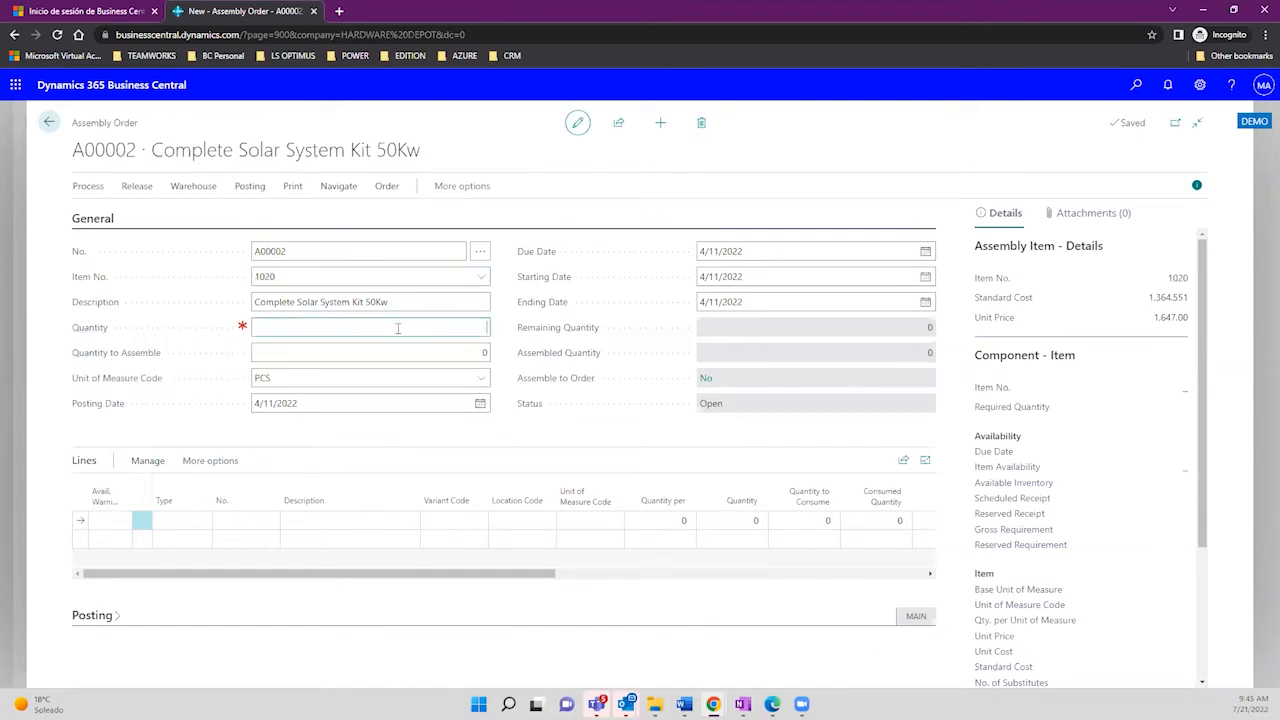
Step: Enter quantity 1 and review the availability details and substitutes for component 1016
{"action": "type", "text": "1"}
{"action": "key", "text": "Tab"}
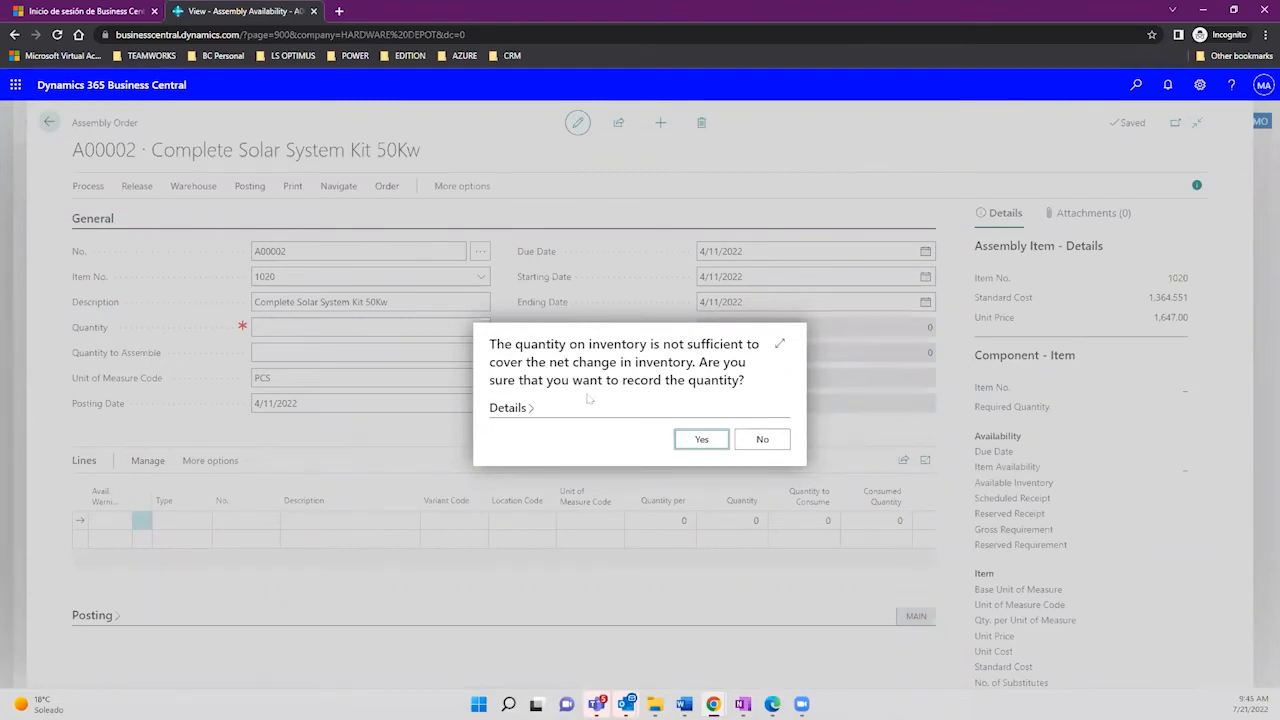
{"action": "left_click", "coordinate": [508, 408]}
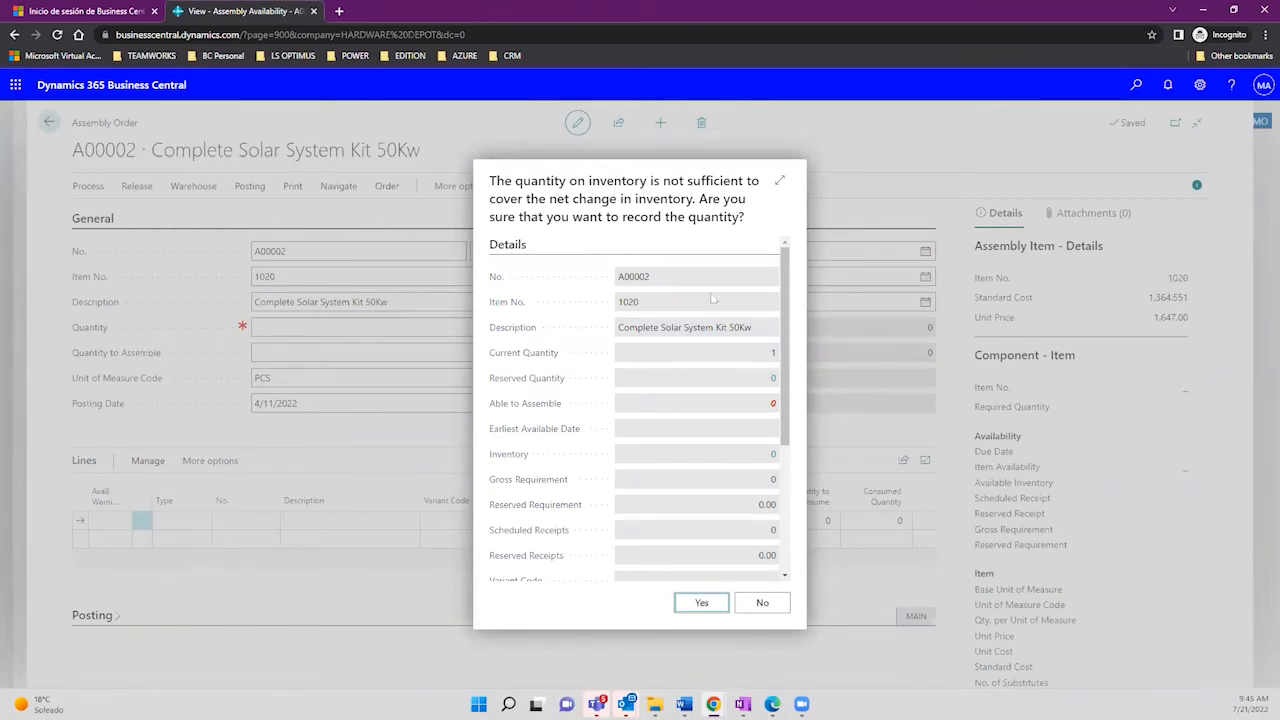
{"action": "left_click_drag", "start_coordinate": [786, 402], "coordinate": [805, 548]}
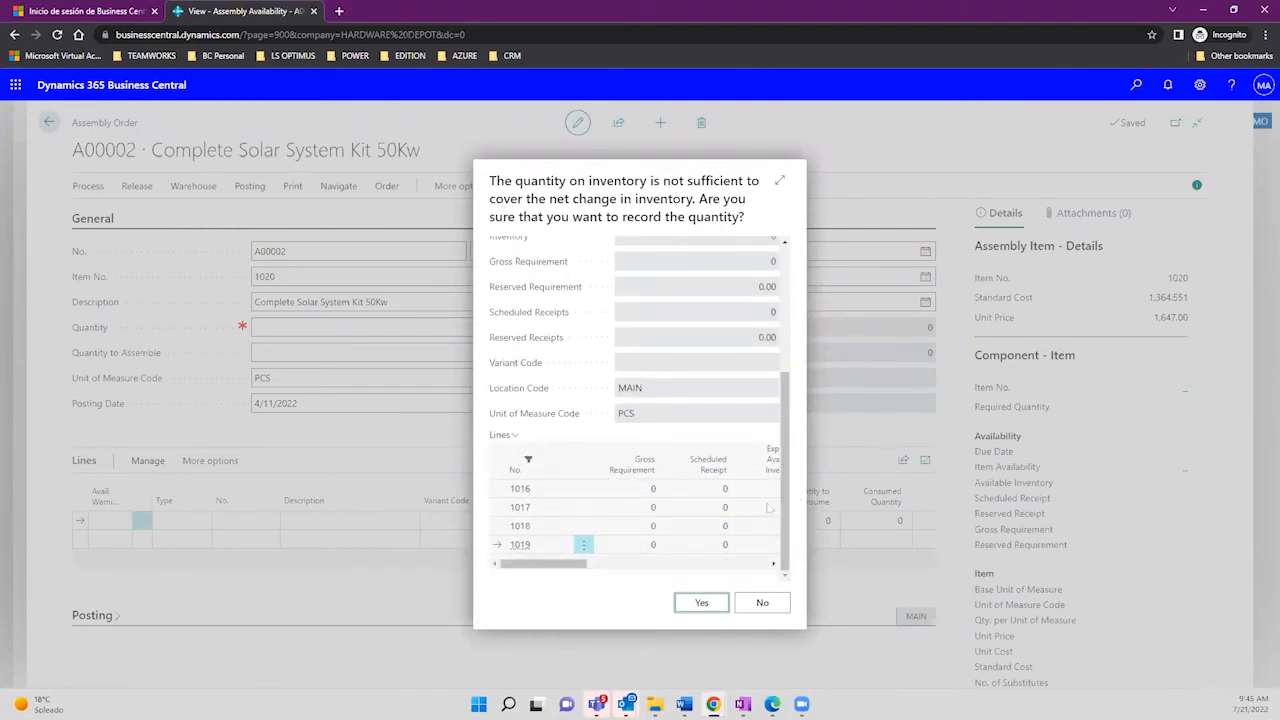
{"action": "left_click_drag", "start_coordinate": [571, 570], "coordinate": [617, 572]}
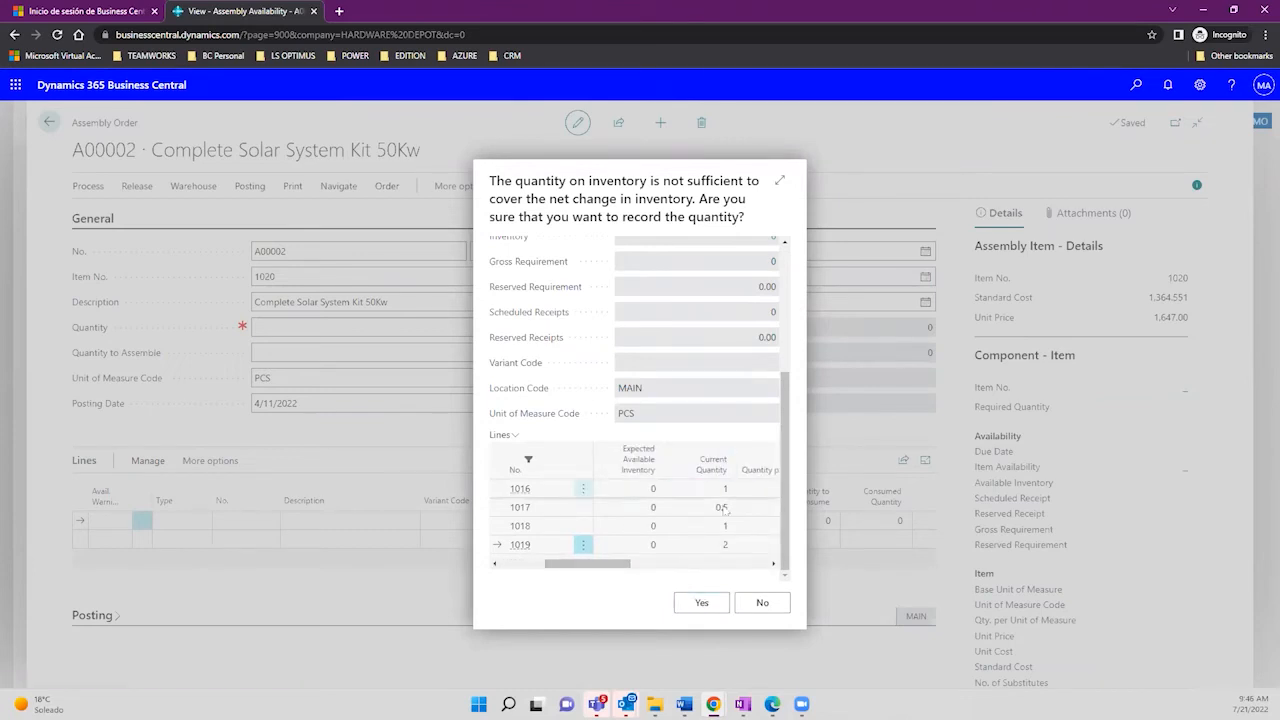
{"action": "left_click_drag", "start_coordinate": [604, 566], "coordinate": [713, 565]}
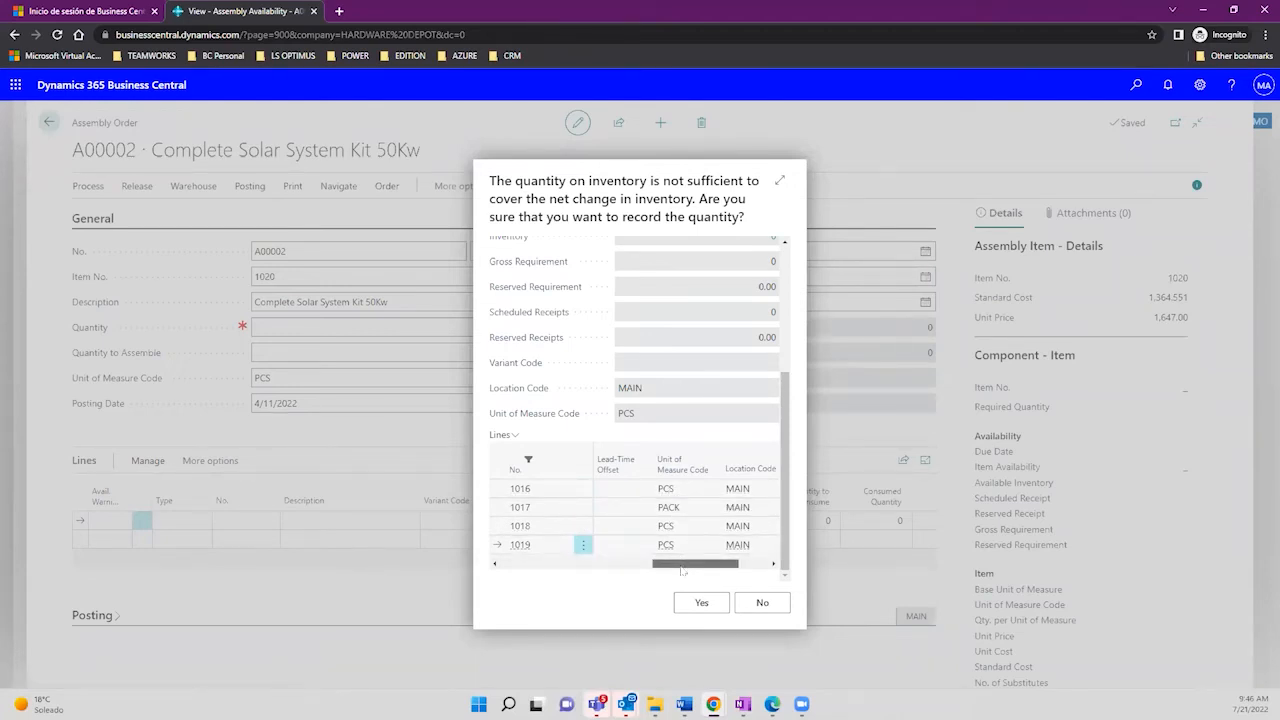
{"action": "left_click_drag", "start_coordinate": [683, 571], "coordinate": [714, 568]}
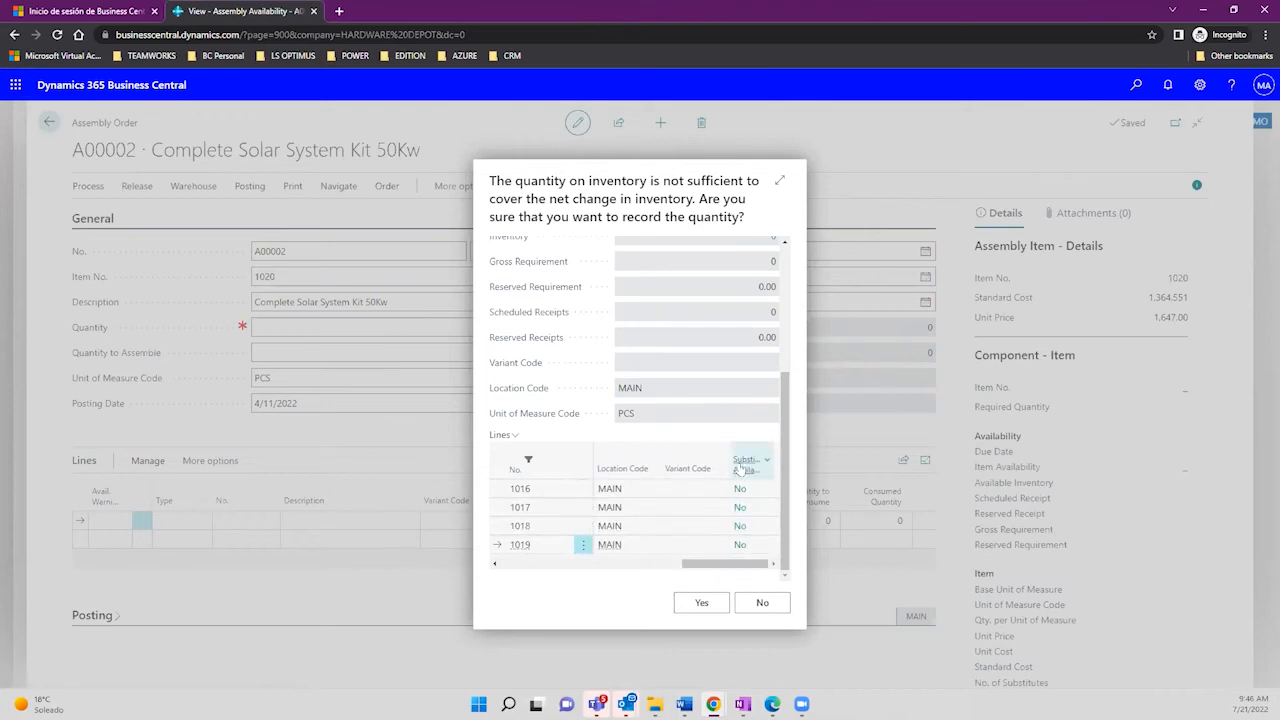
{"action": "mouse_move", "coordinate": [741, 468]}
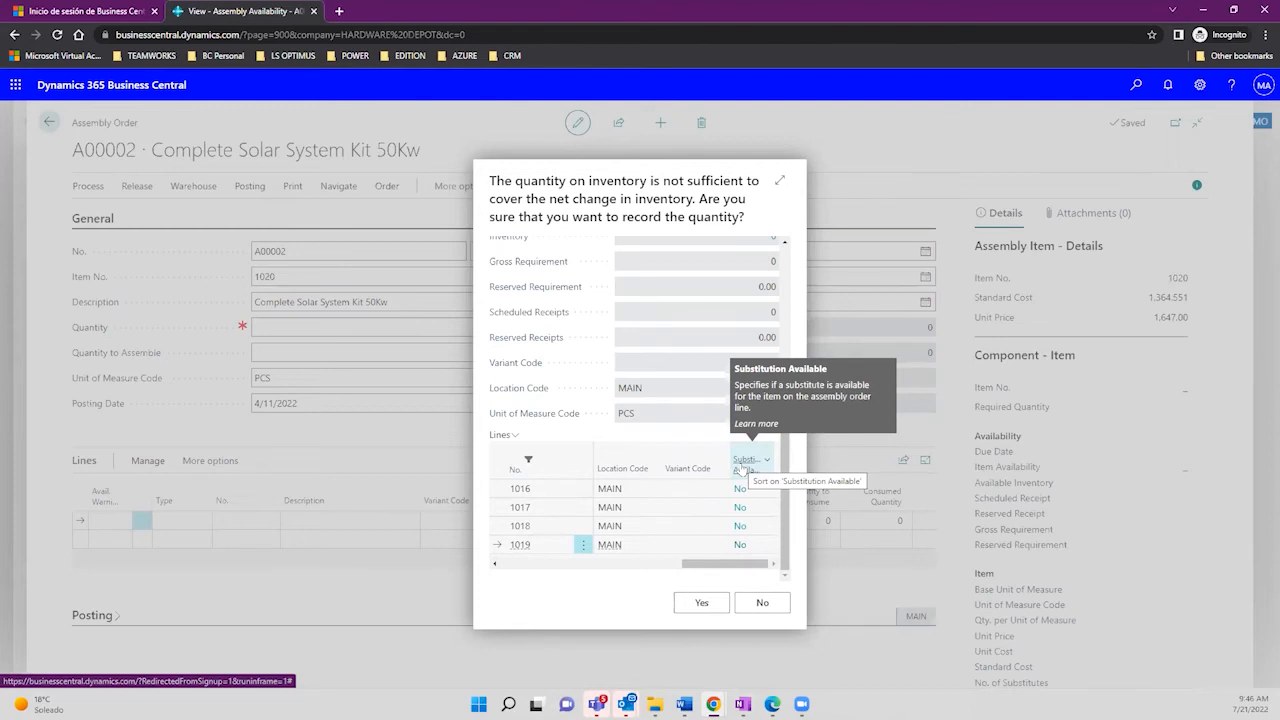
{"action": "left_click", "coordinate": [739, 489]}
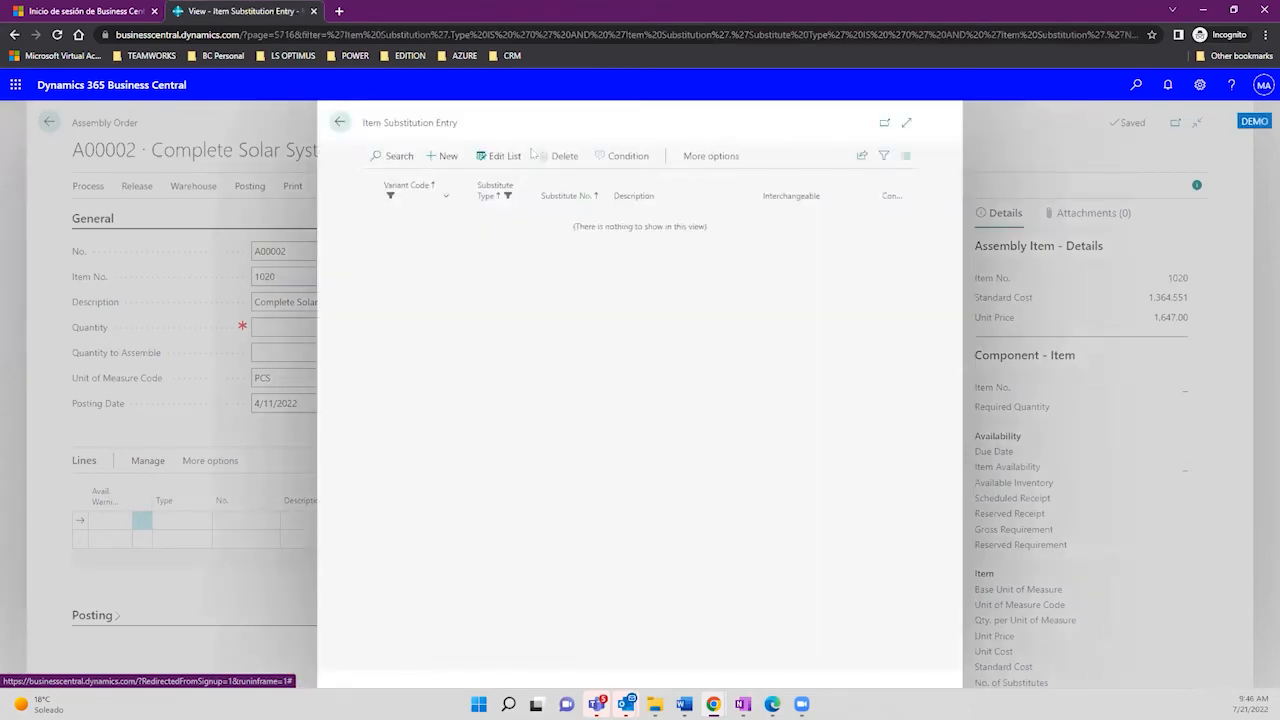
{"action": "left_click", "coordinate": [341, 122]}
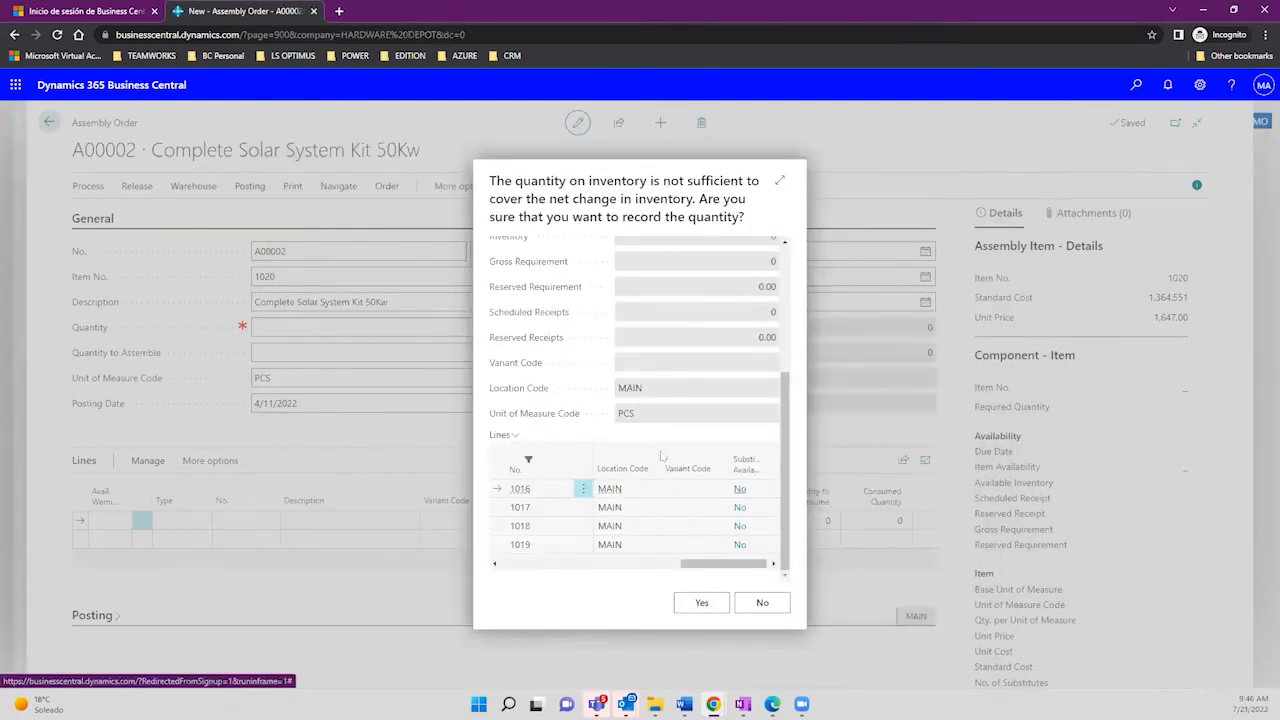
Step: Check the empty ledger entries behind the inventory figure, then decline recording the quantity
{"action": "left_click_drag", "start_coordinate": [714, 564], "coordinate": [618, 564]}
{"action": "left_click_drag", "start_coordinate": [532, 543], "coordinate": [757, 551]}
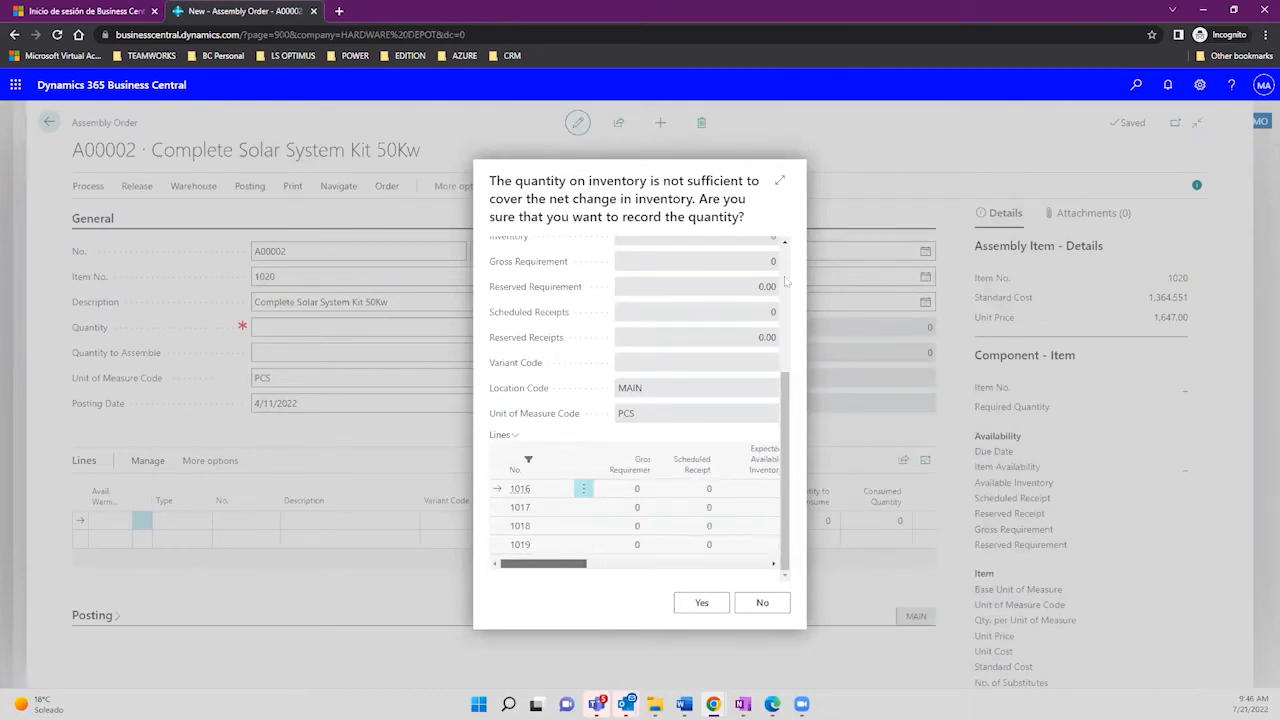
{"action": "scroll", "coordinate": [775, 453], "scroll_direction": "up", "scroll_amount": 3}
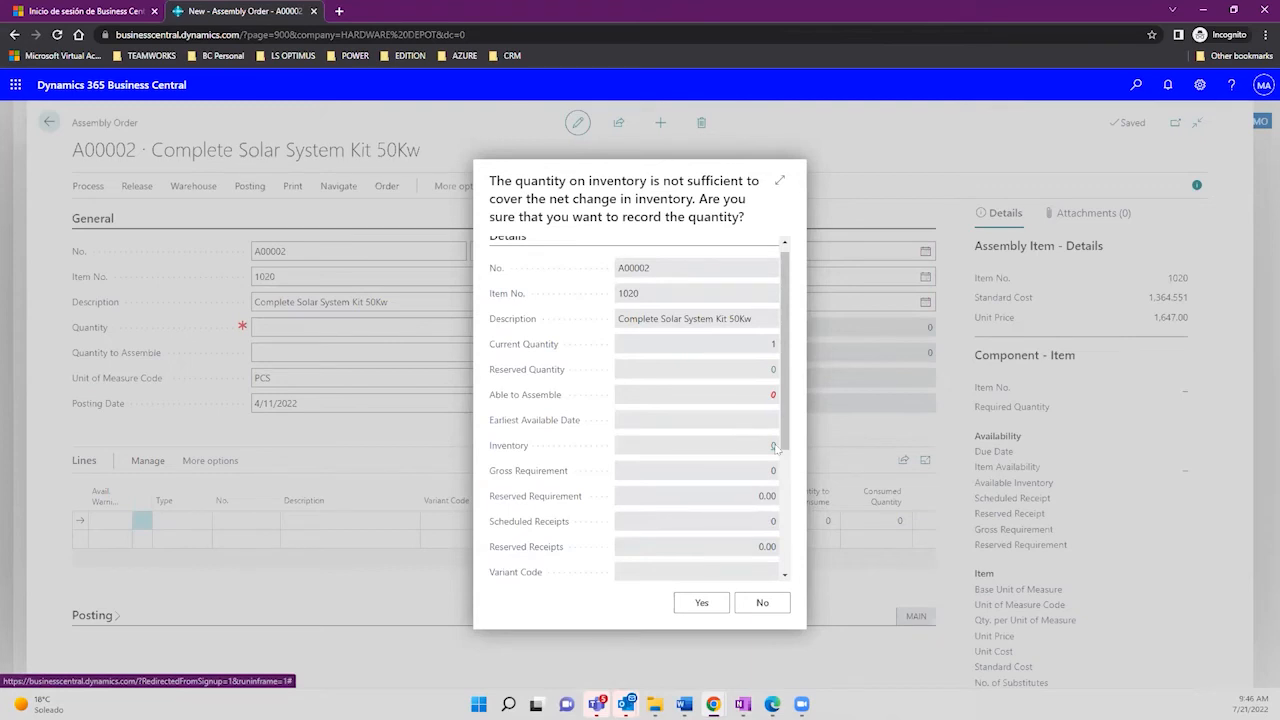
{"action": "left_click", "coordinate": [775, 447]}
{"action": "key", "text": "Escape"}
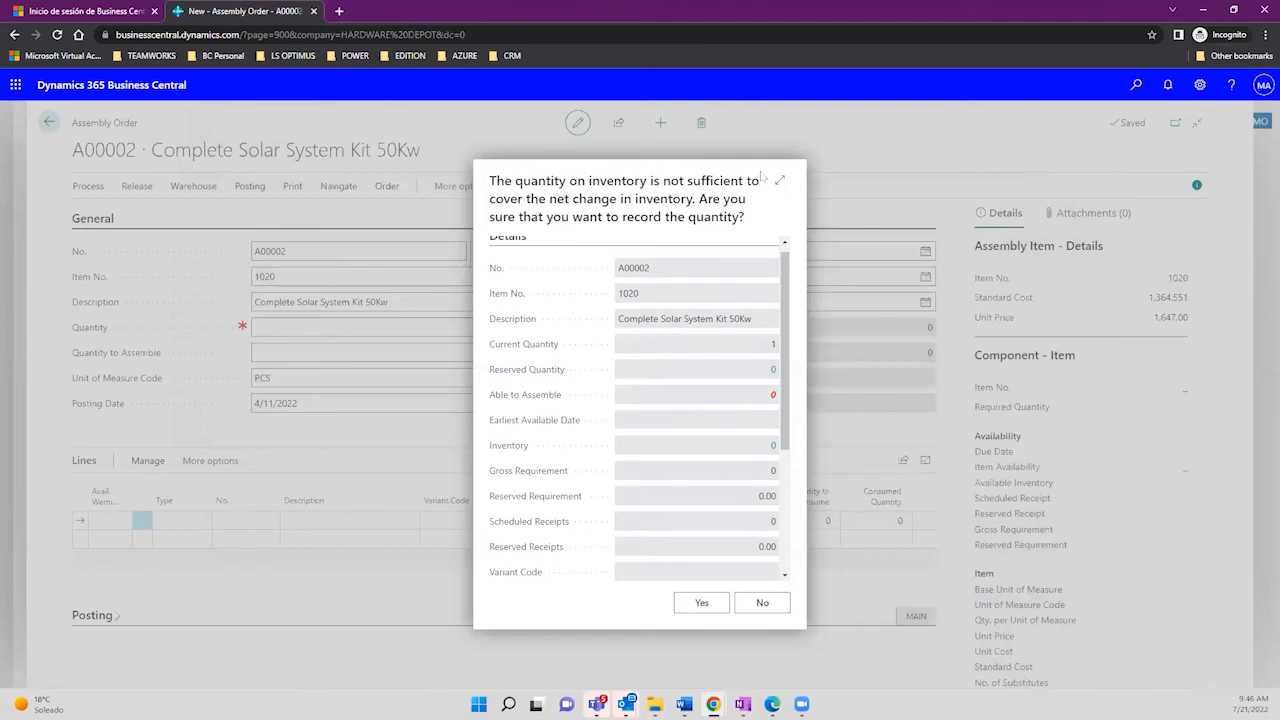
{"action": "left_click", "coordinate": [761, 603]}
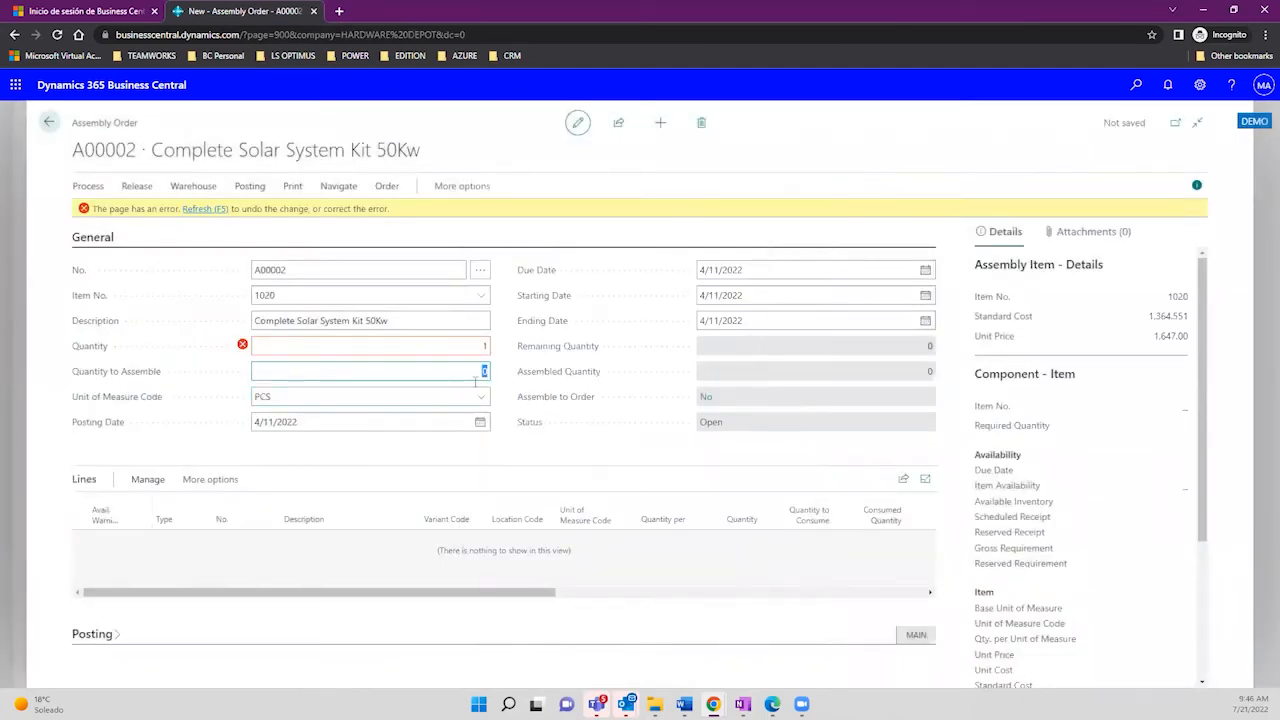
Step: Refresh the order to discard the rejected quantity, then close the order and Assembly Orders list
{"action": "left_click", "coordinate": [206, 210]}
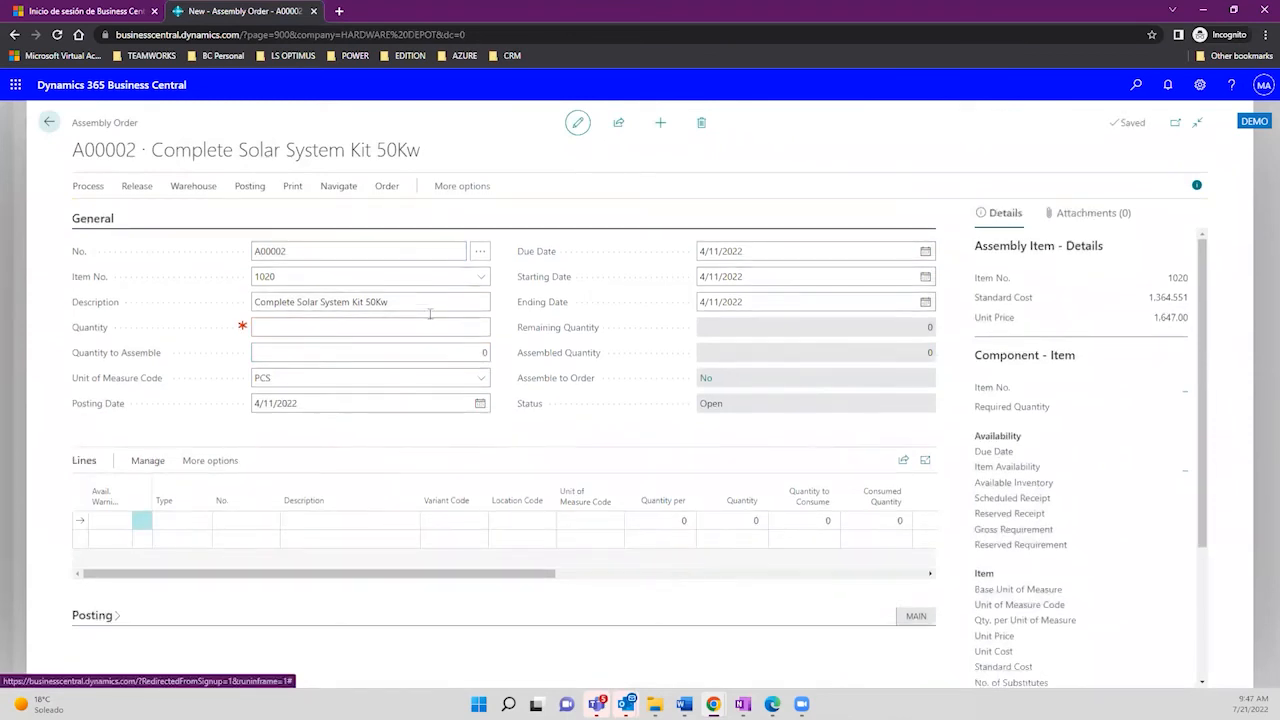
{"action": "left_click", "coordinate": [470, 325]}
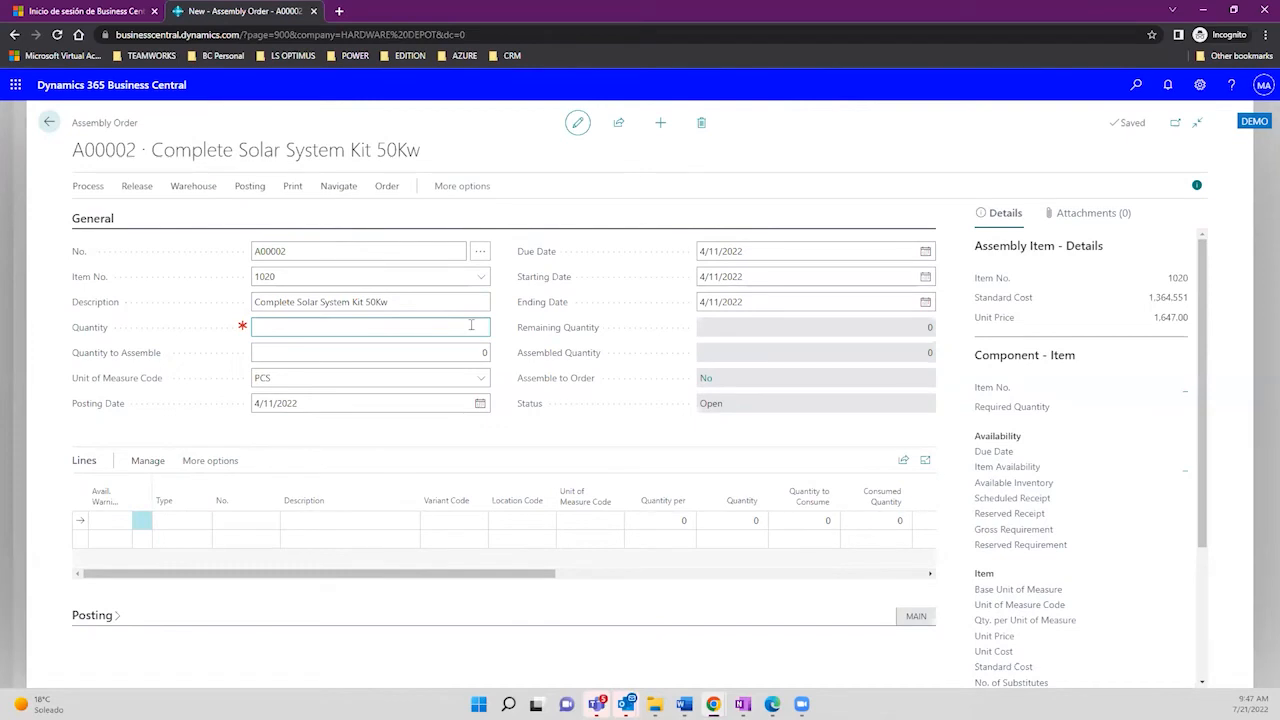
{"action": "left_click", "coordinate": [42, 124]}
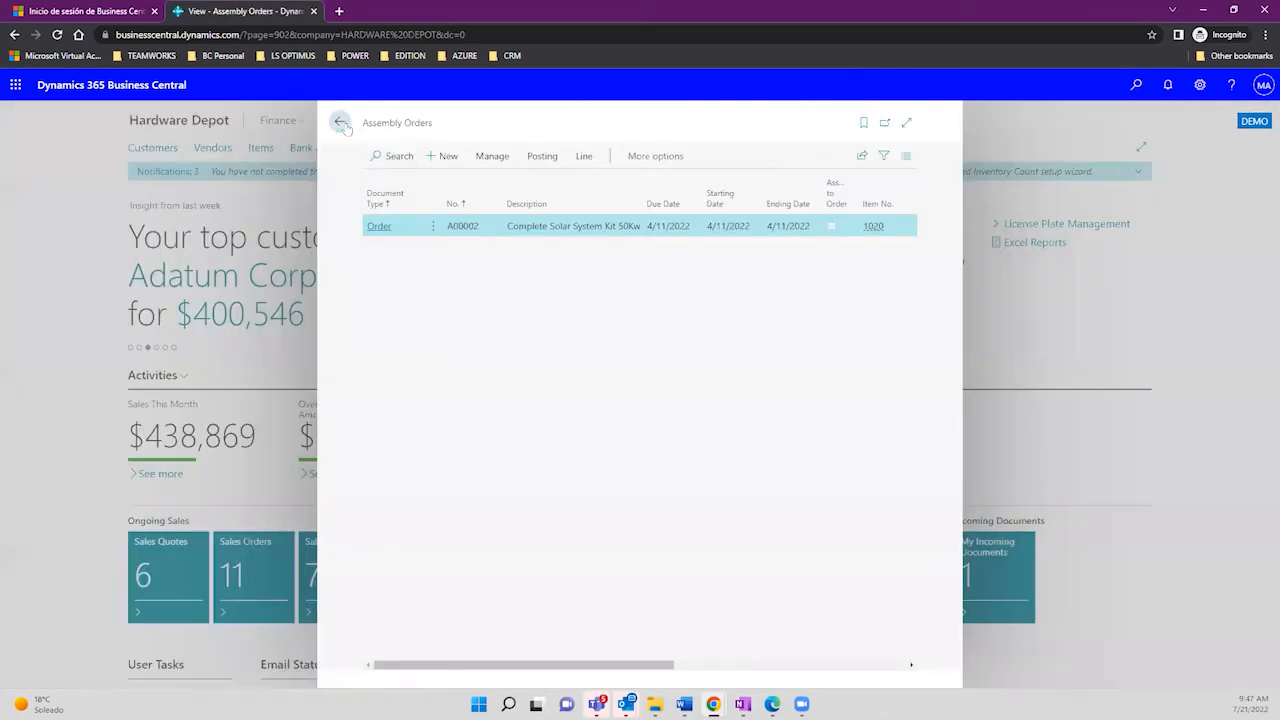
{"action": "left_click", "coordinate": [341, 123]}
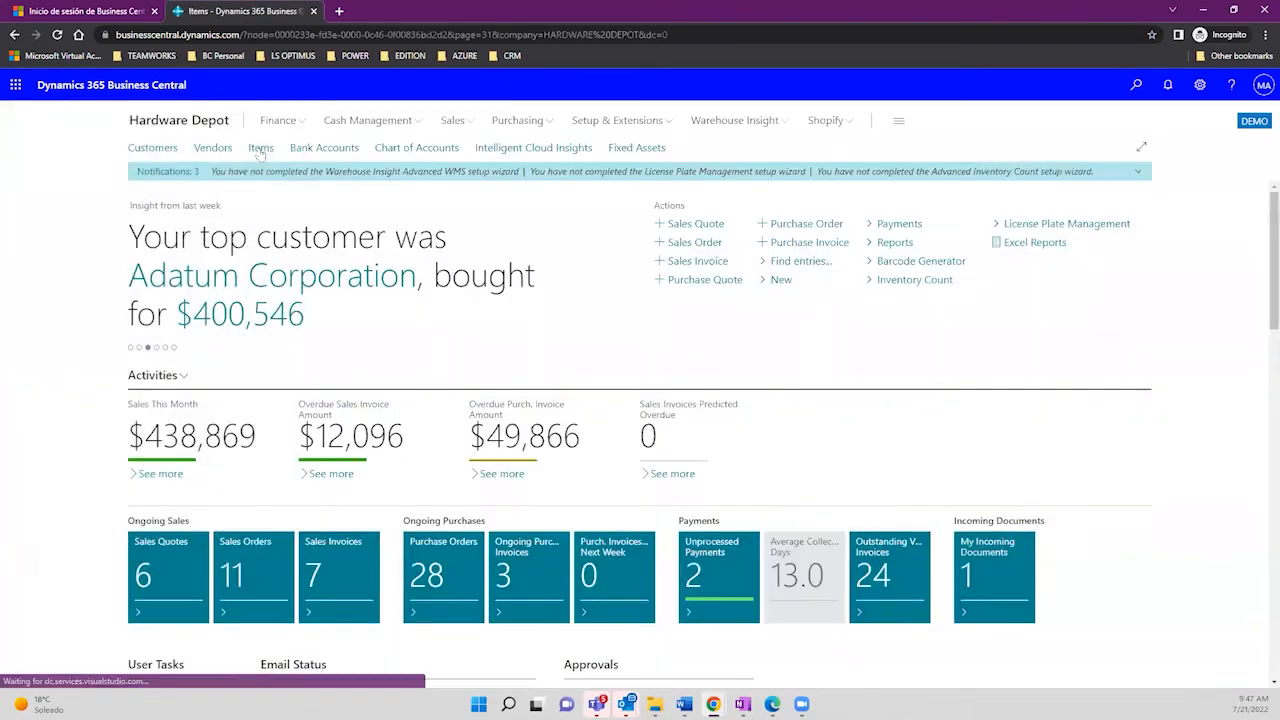
Step: Open the Items list and the Item Card for 1016 Steel Solar Structure
{"action": "left_click", "coordinate": [260, 148]}
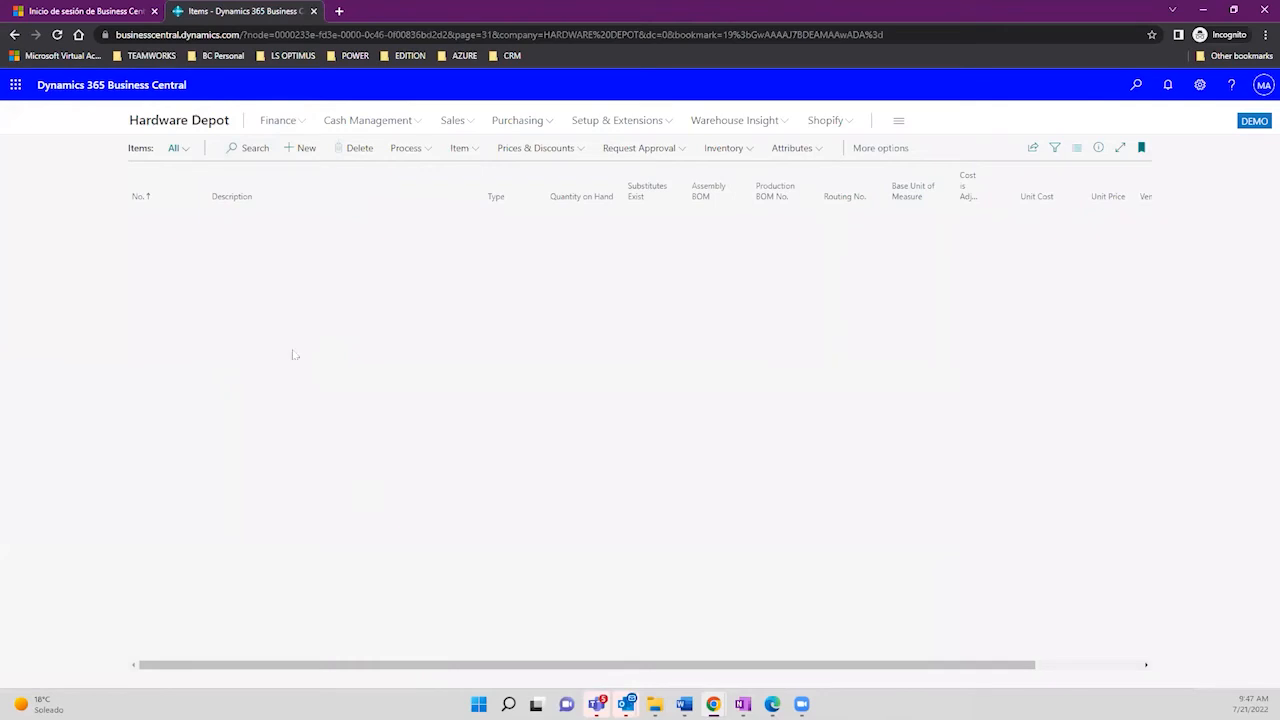
{"action": "left_click", "coordinate": [247, 148]}
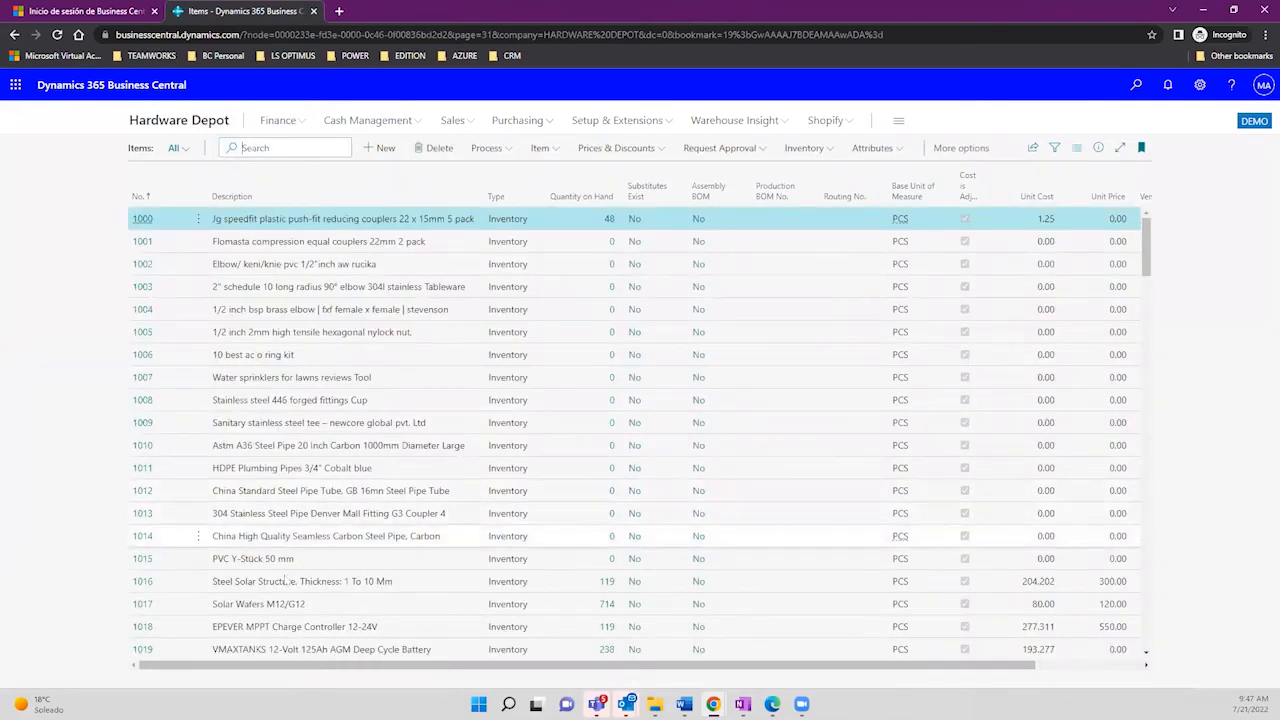
{"action": "left_click", "coordinate": [275, 582]}
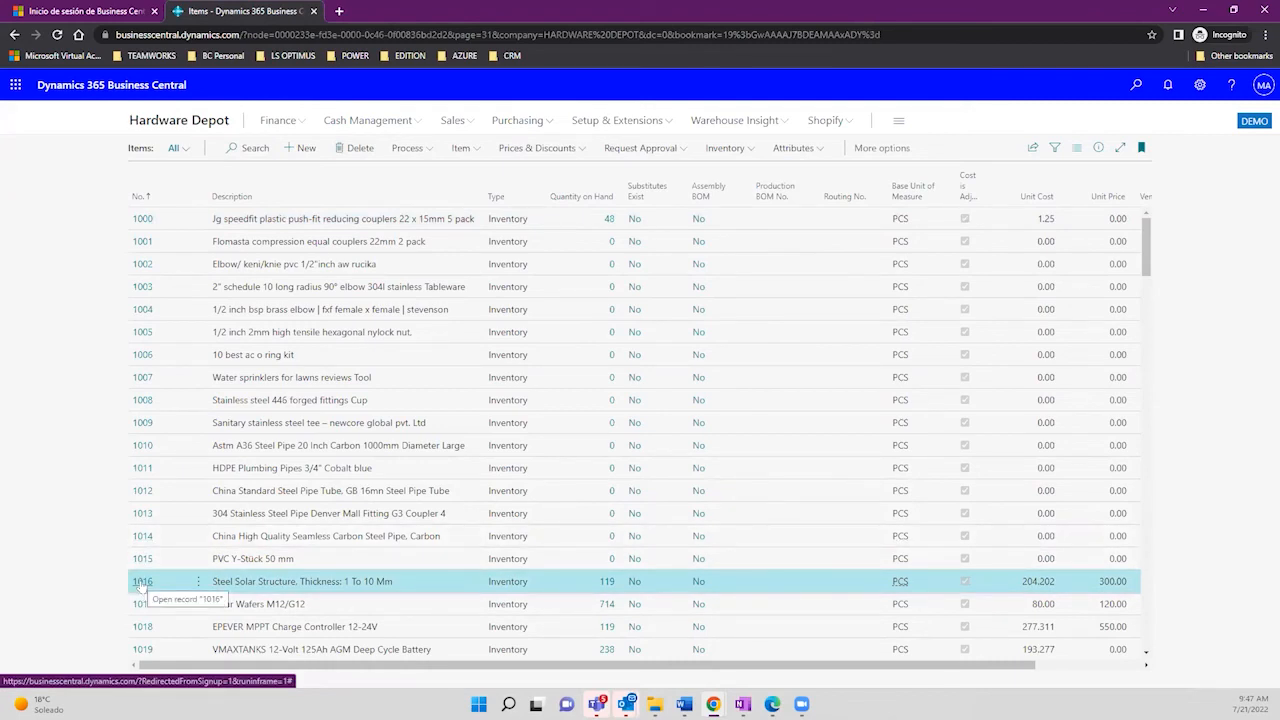
{"action": "left_click", "coordinate": [142, 582]}
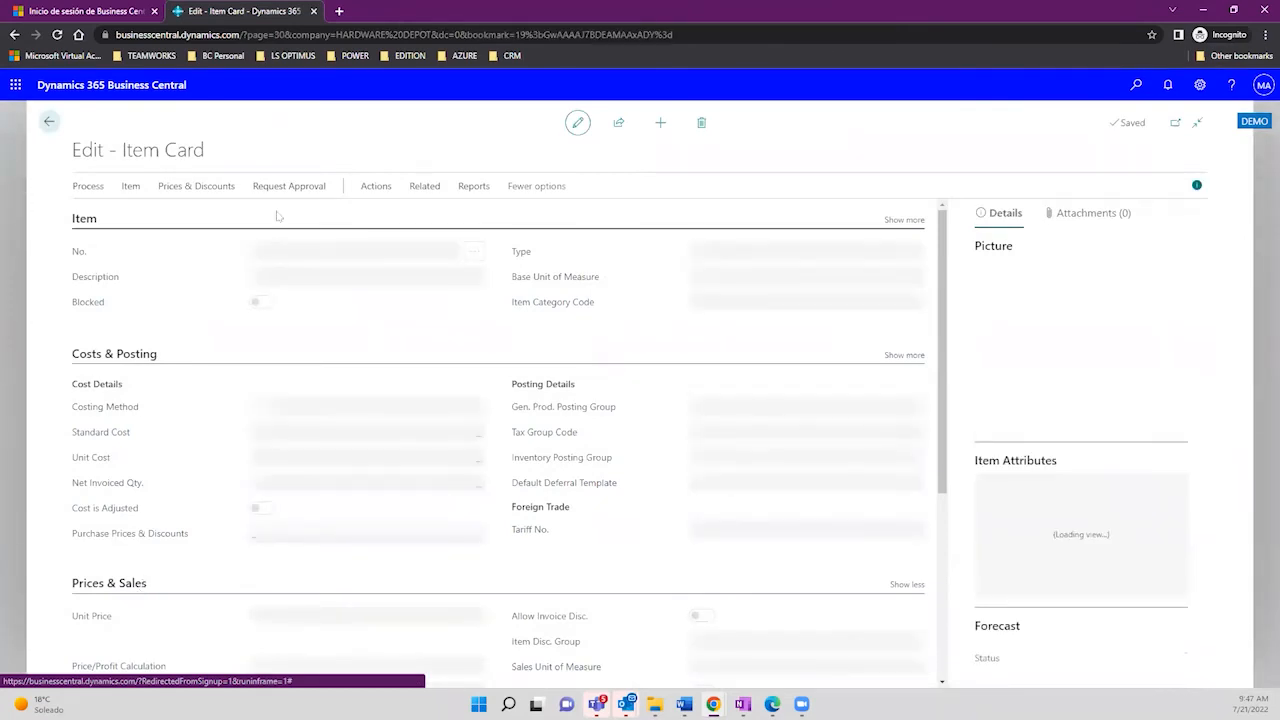
Step: Open the Item Substitution Entry list for item 1016 from Related > Item > Substitutions
{"action": "left_click", "coordinate": [365, 190]}
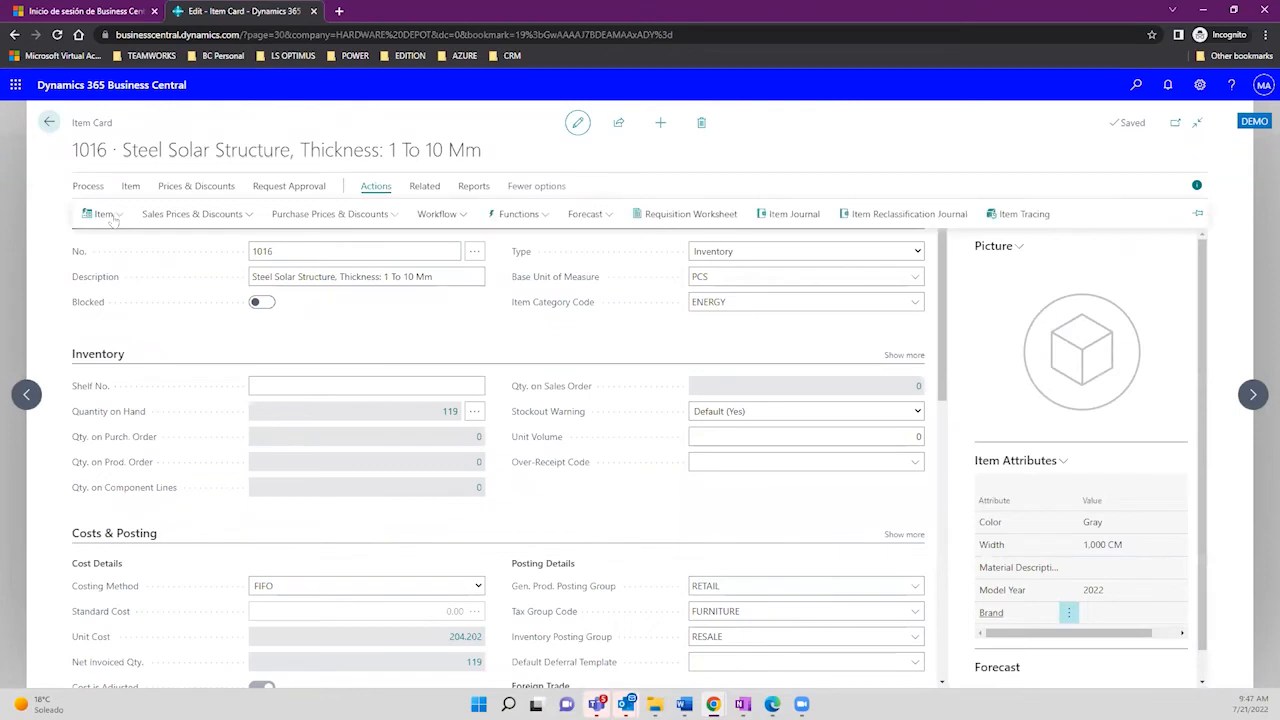
{"action": "left_click", "coordinate": [426, 189]}
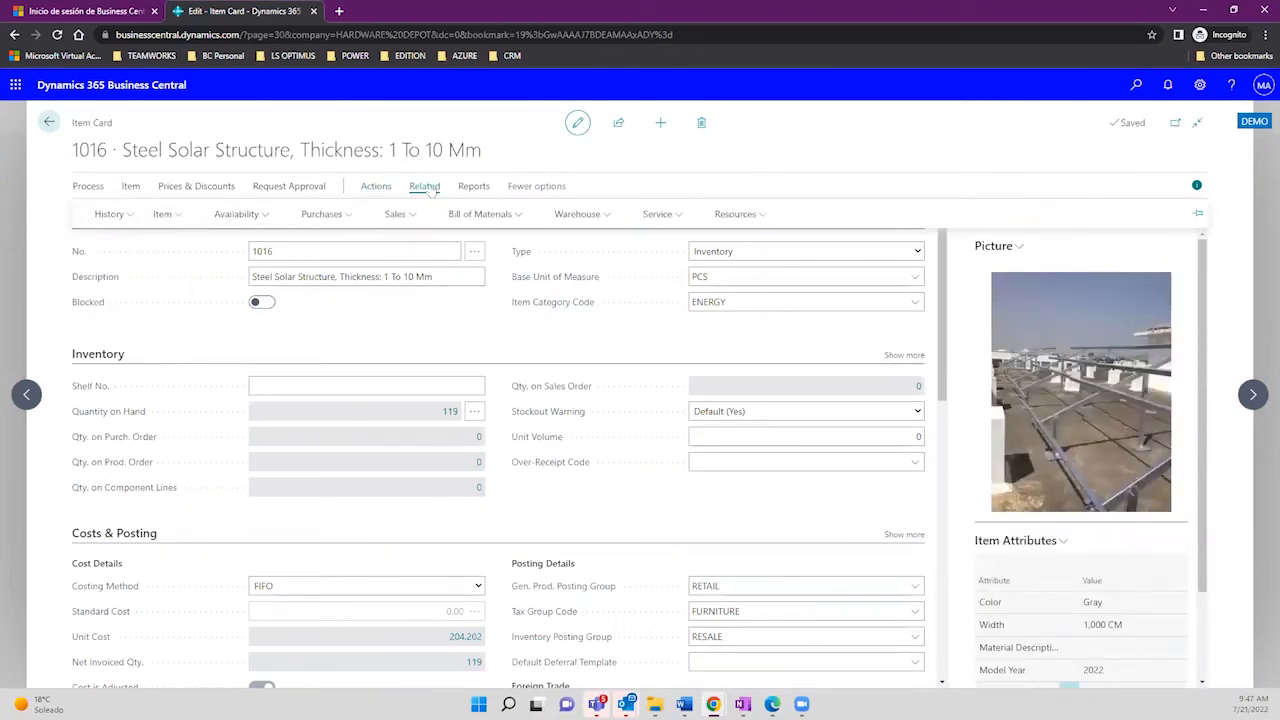
{"action": "left_click", "coordinate": [170, 214]}
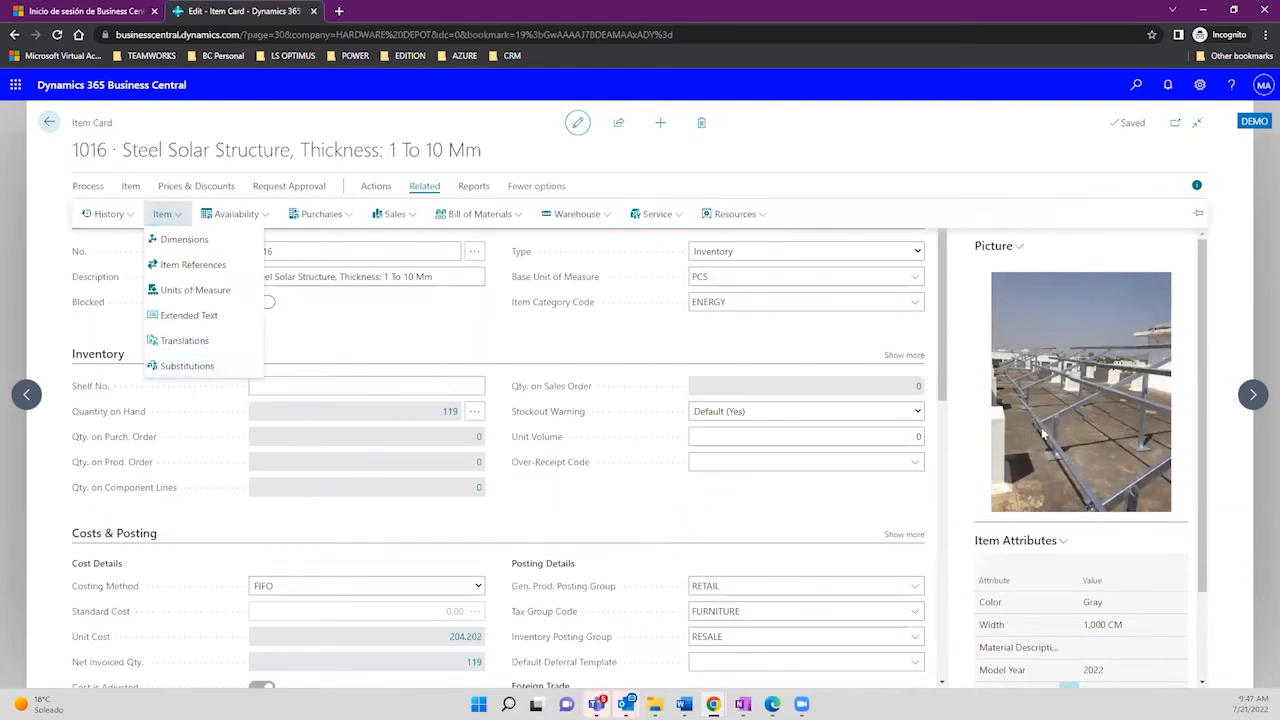
{"action": "left_click", "coordinate": [201, 370]}
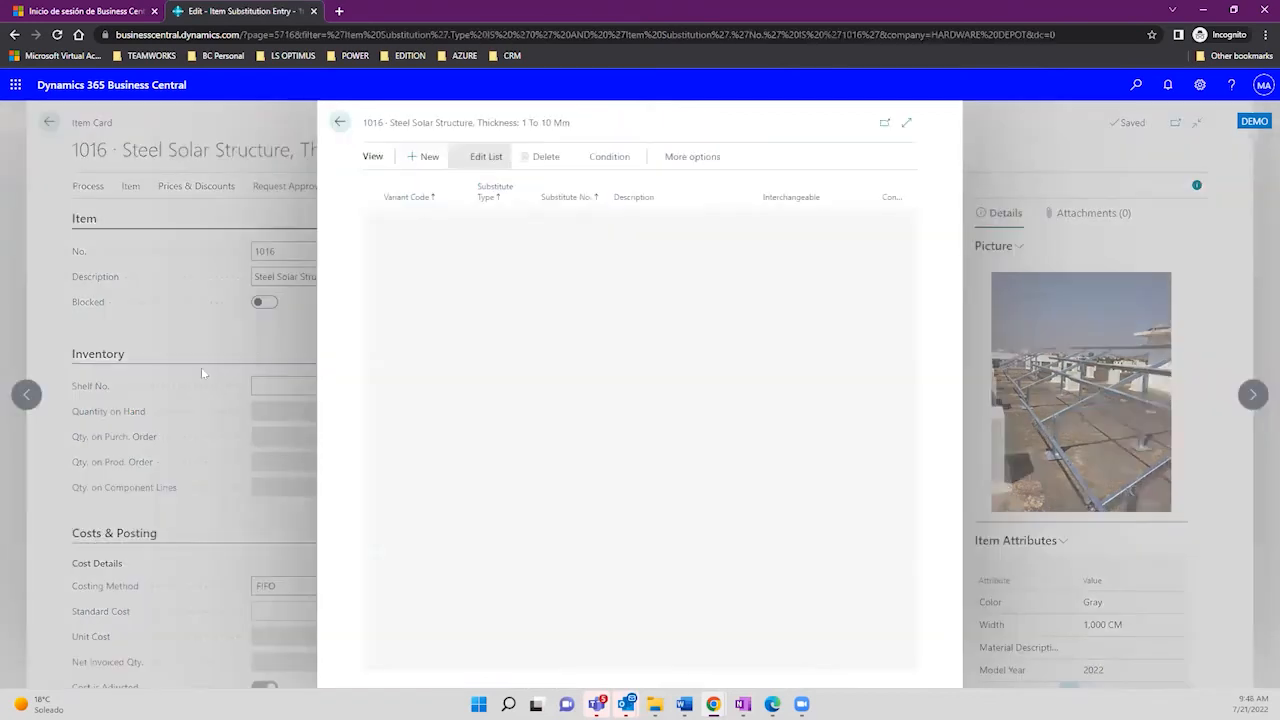
Step: Add item 1052 Flat Roof Tile black as an Item-type substitute for item 1016
{"action": "left_click", "coordinate": [578, 218]}
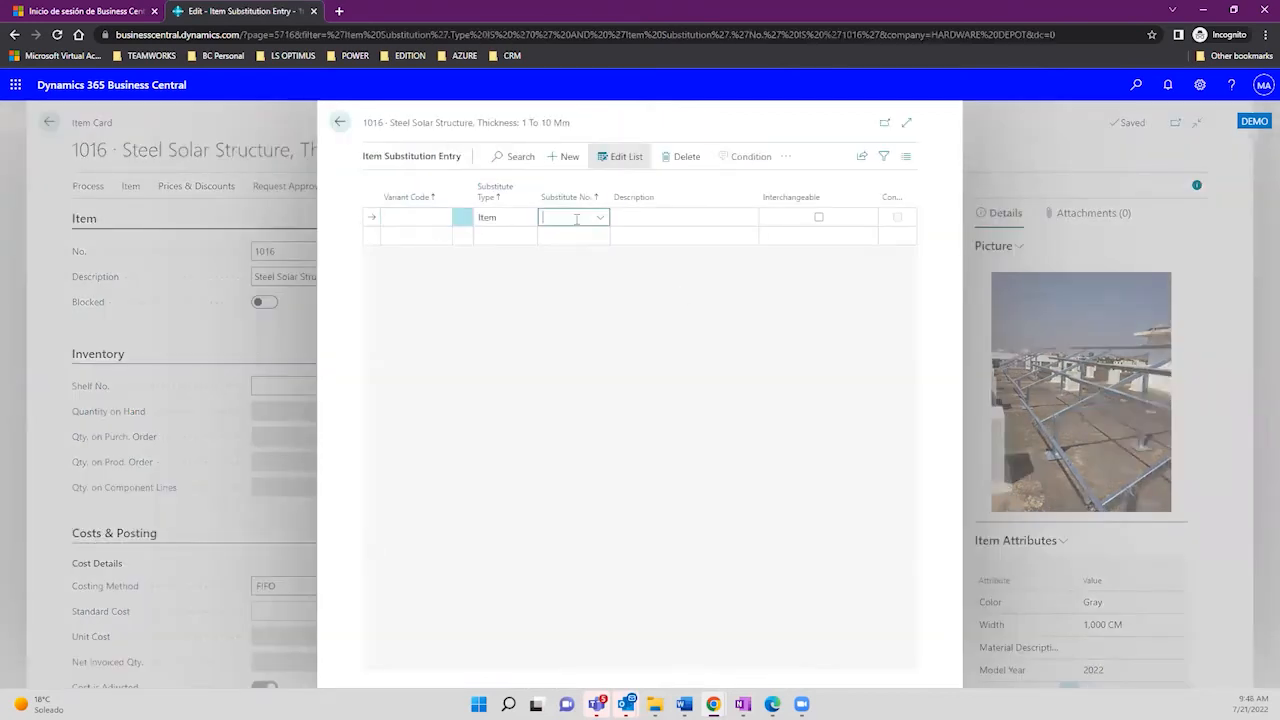
{"action": "left_click", "coordinate": [505, 218]}
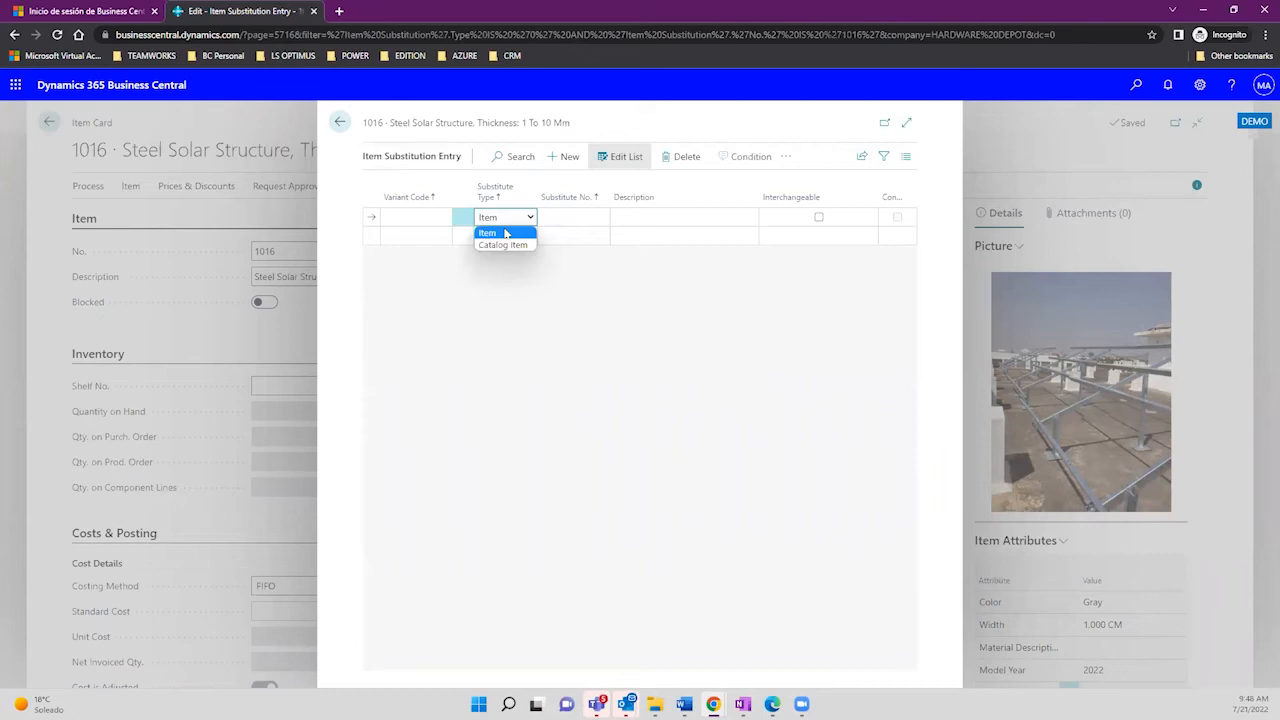
{"action": "left_click", "coordinate": [505, 233]}
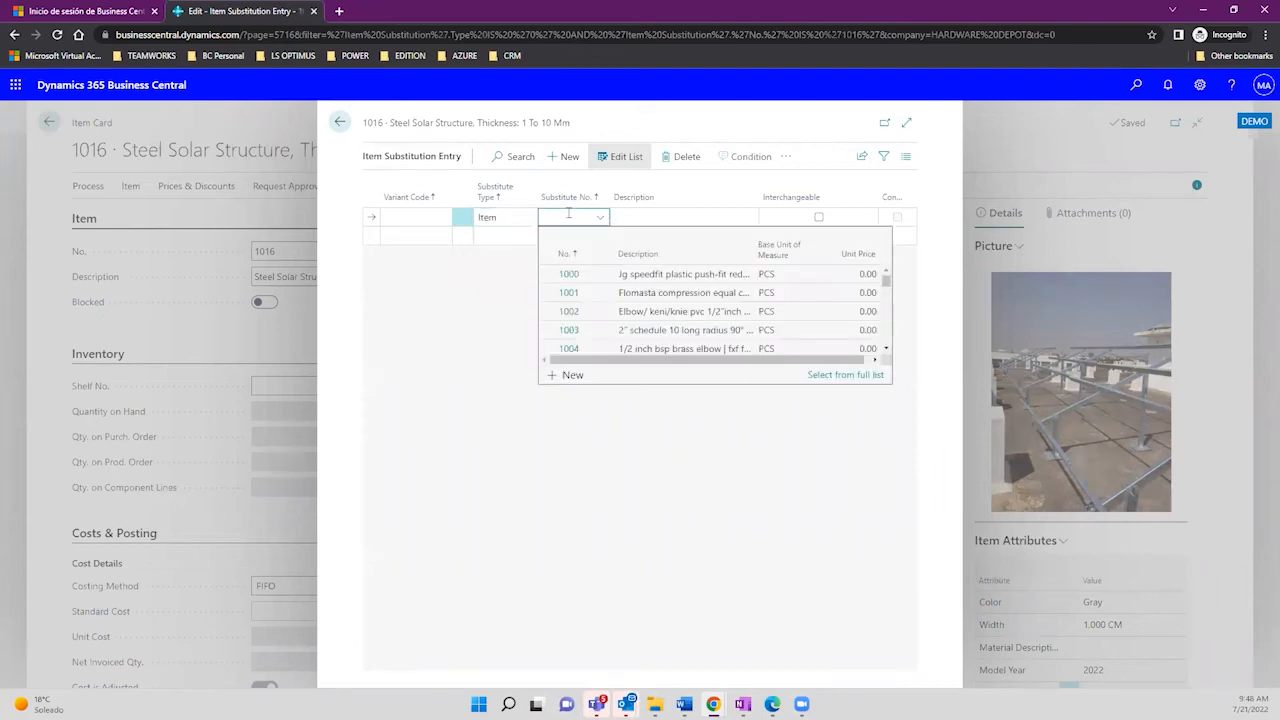
{"action": "left_click", "coordinate": [819, 375]}
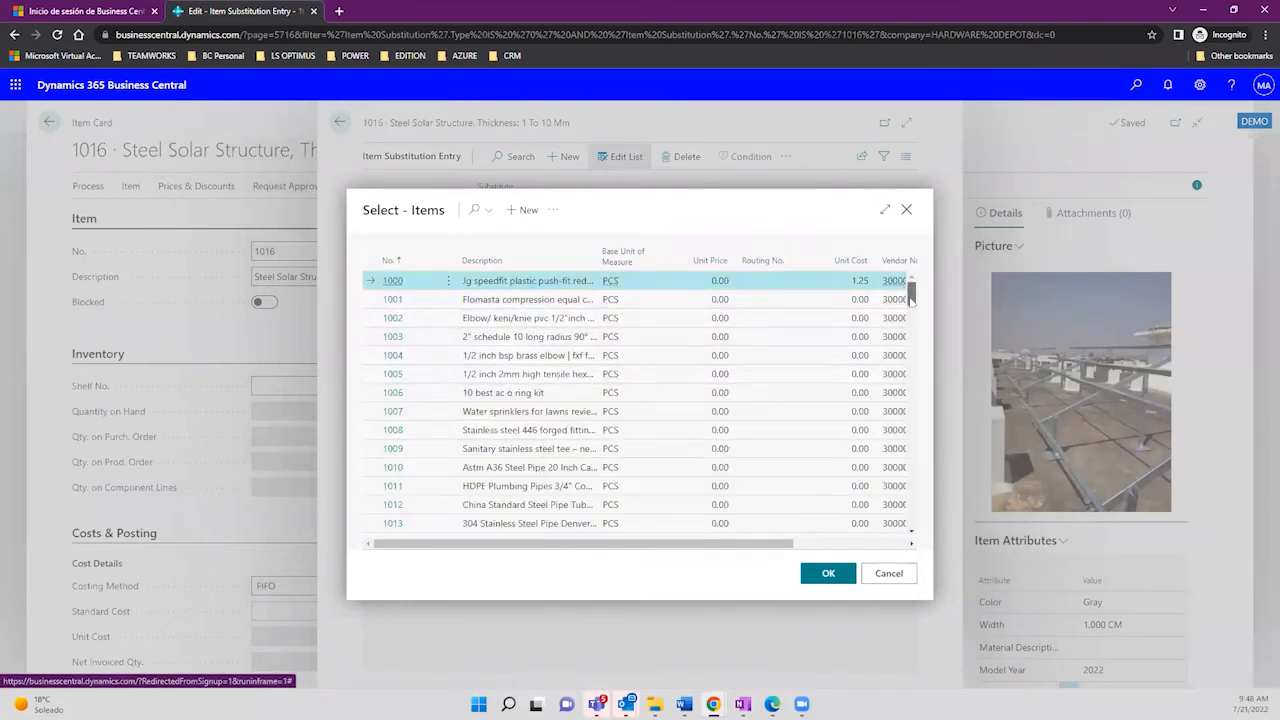
{"action": "left_click_drag", "start_coordinate": [911, 293], "coordinate": [909, 343]}
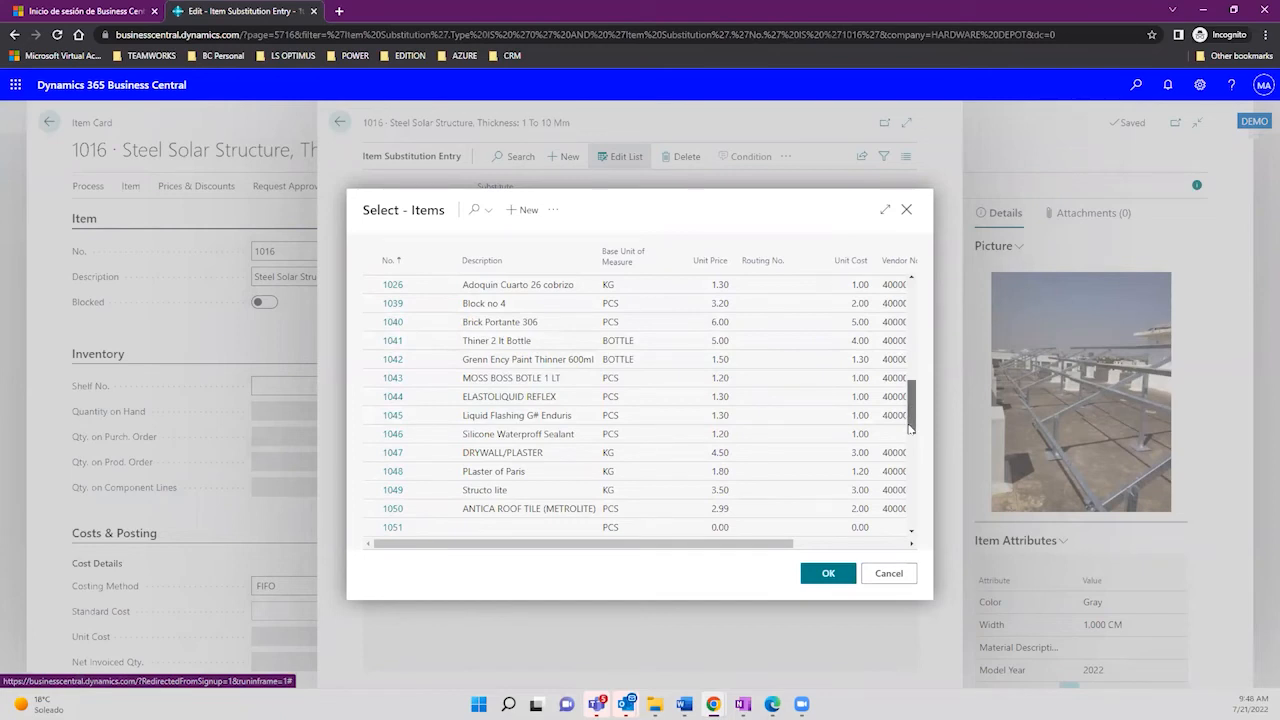
{"action": "left_click_drag", "start_coordinate": [910, 428], "coordinate": [910, 458]}
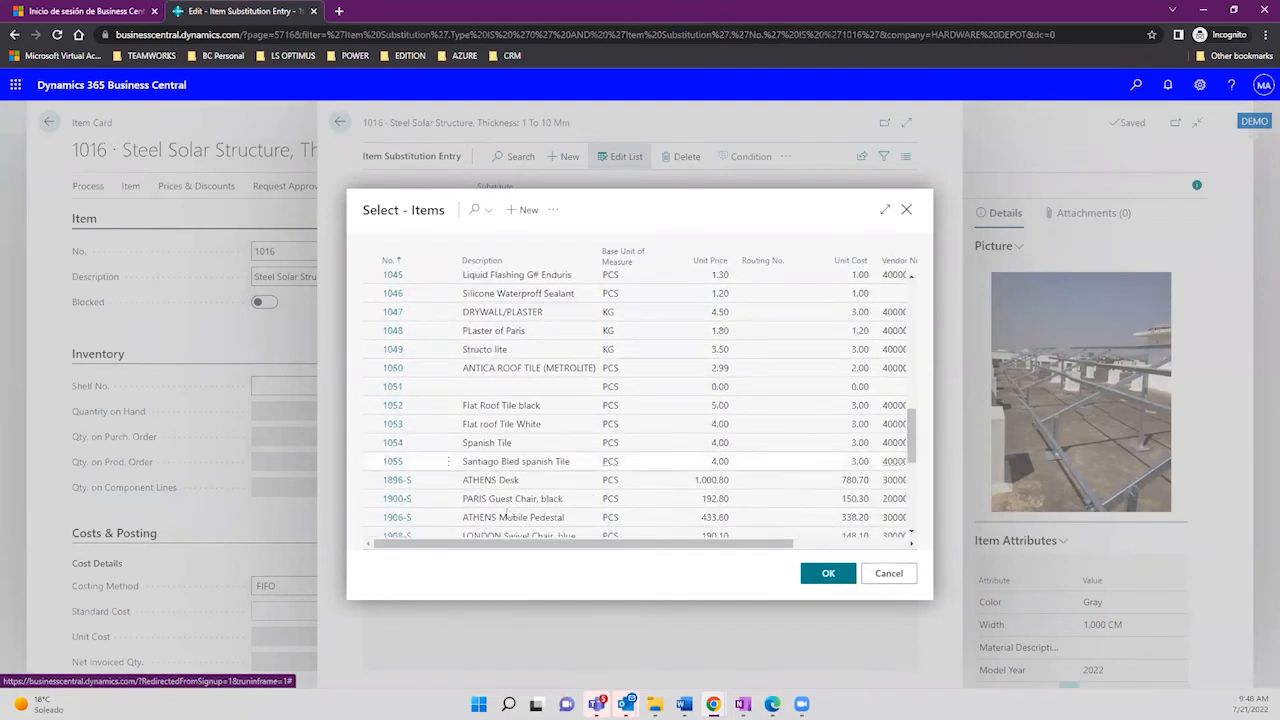
{"action": "left_click", "coordinate": [790, 407]}
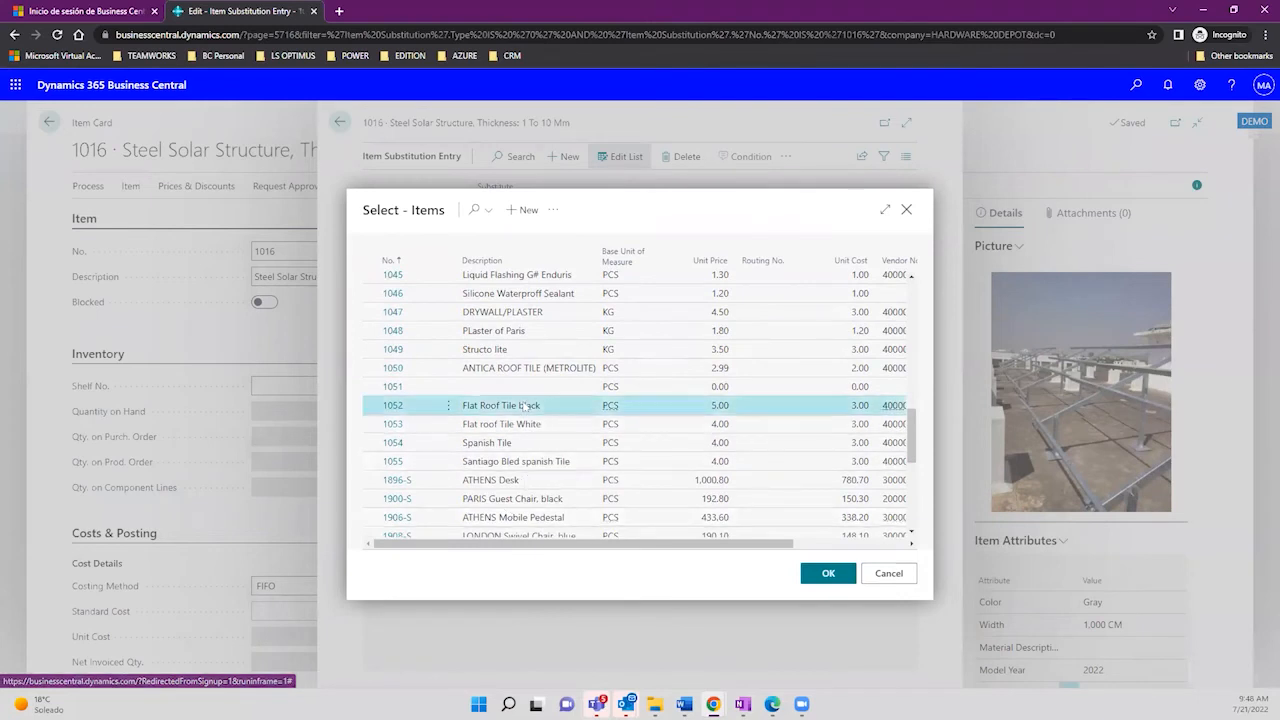
{"action": "left_click", "coordinate": [817, 578]}
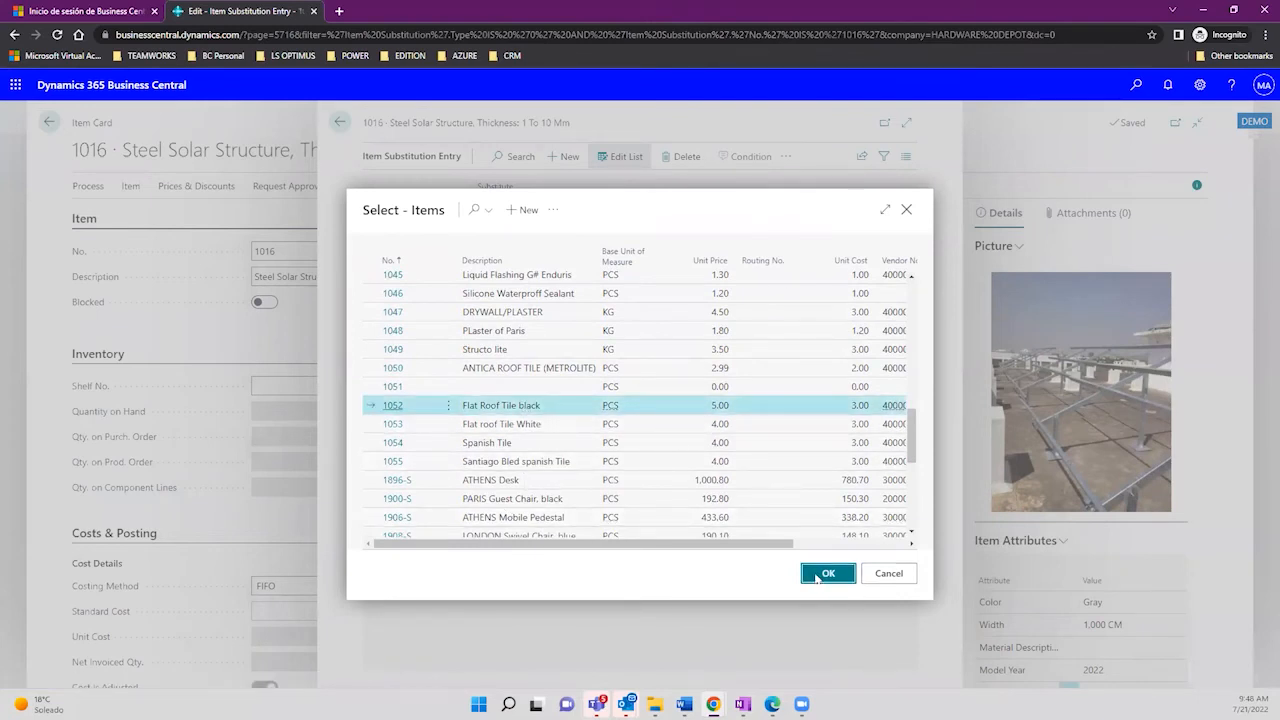
{"action": "left_click", "coordinate": [817, 578]}
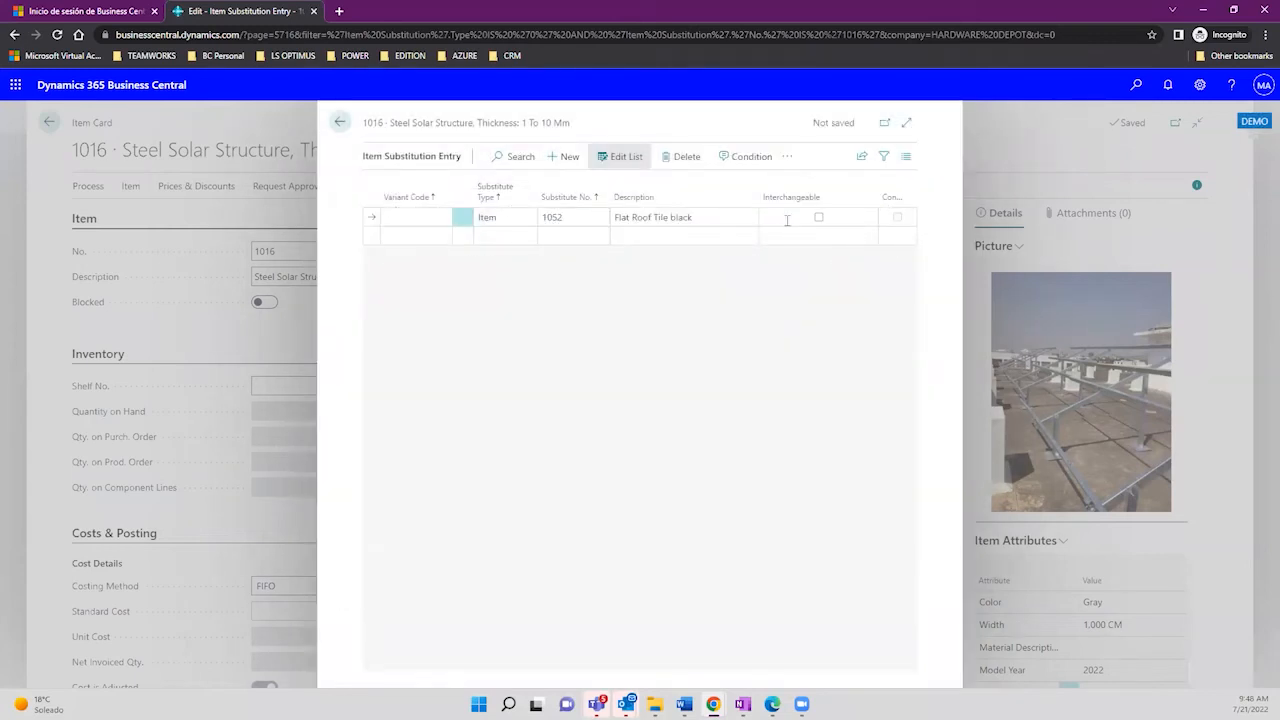
Step: Mark substitute 1052 as interchangeable, commit it, and return to the Items list
{"action": "left_click", "coordinate": [818, 217]}
{"action": "left_click", "coordinate": [576, 213]}
{"action": "left_click", "coordinate": [446, 314]}
{"action": "left_click", "coordinate": [341, 121]}
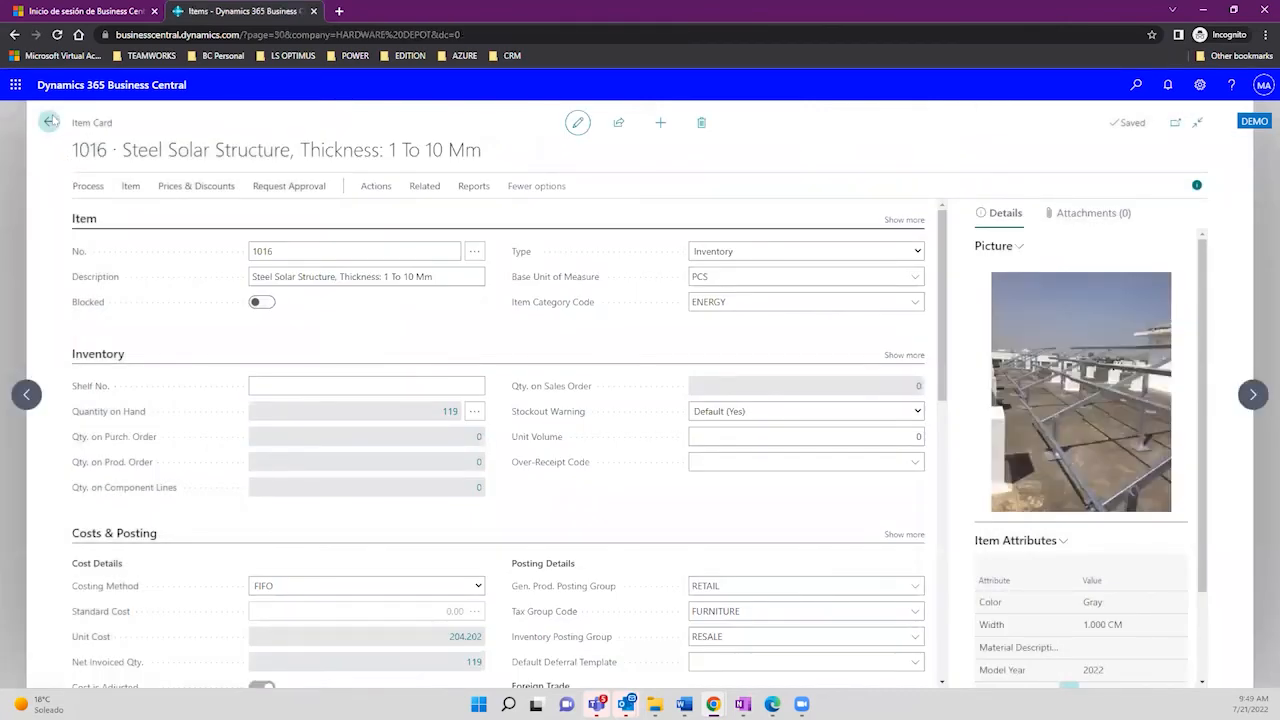
{"action": "left_click", "coordinate": [50, 121]}
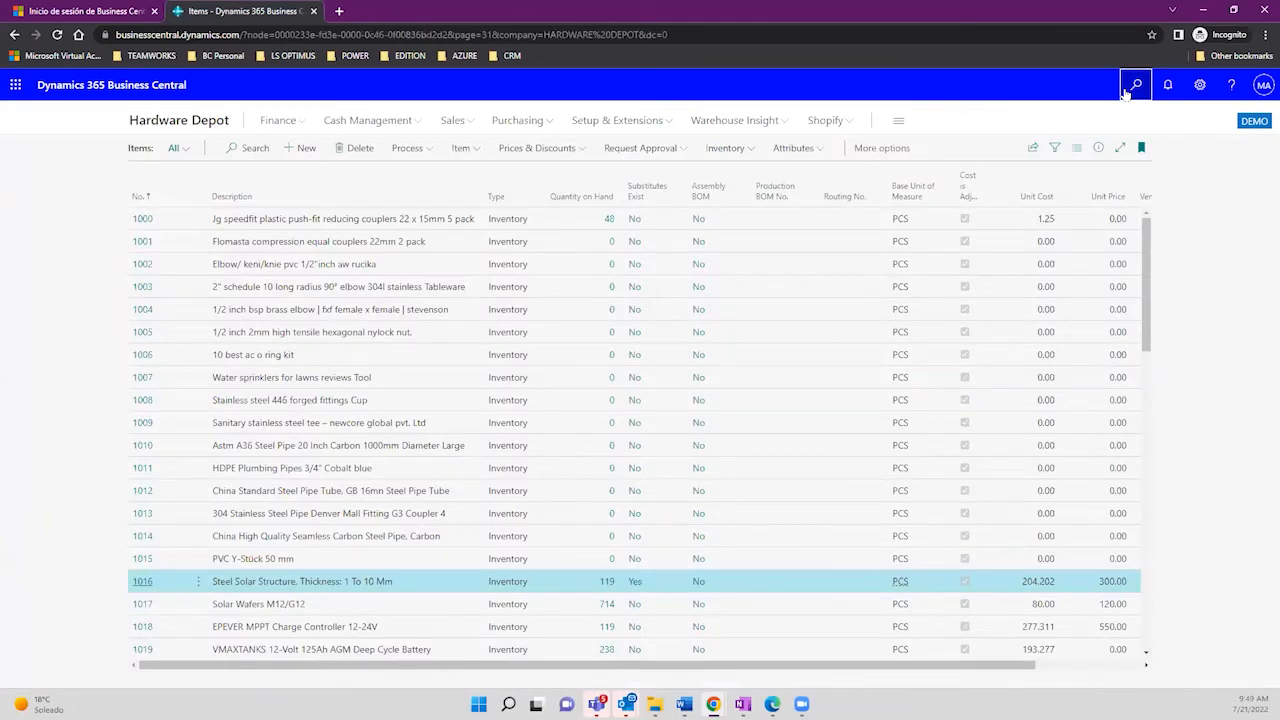
Step: Search 'purchase order' in Tell me and open the Purchase Orders list for a new order
{"action": "left_click", "coordinate": [1132, 86]}
{"action": "left_click", "coordinate": [1130, 88]}
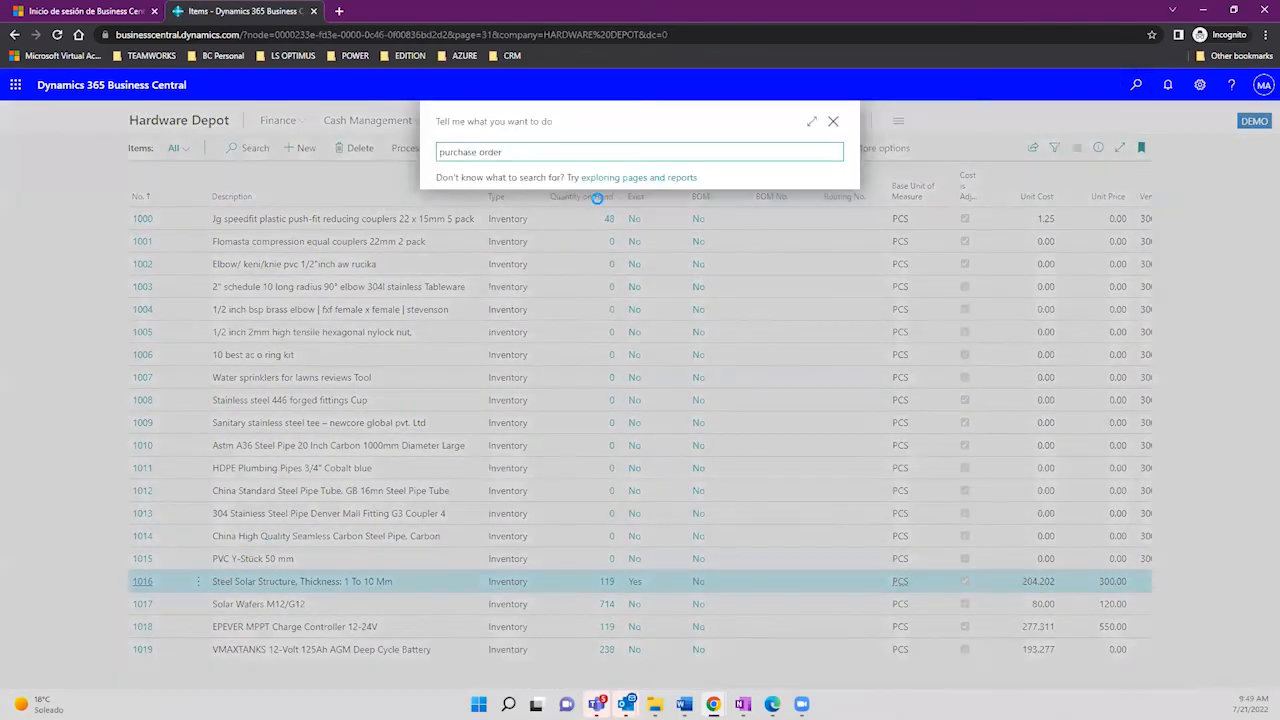
{"action": "type", "text": "purchase order"}
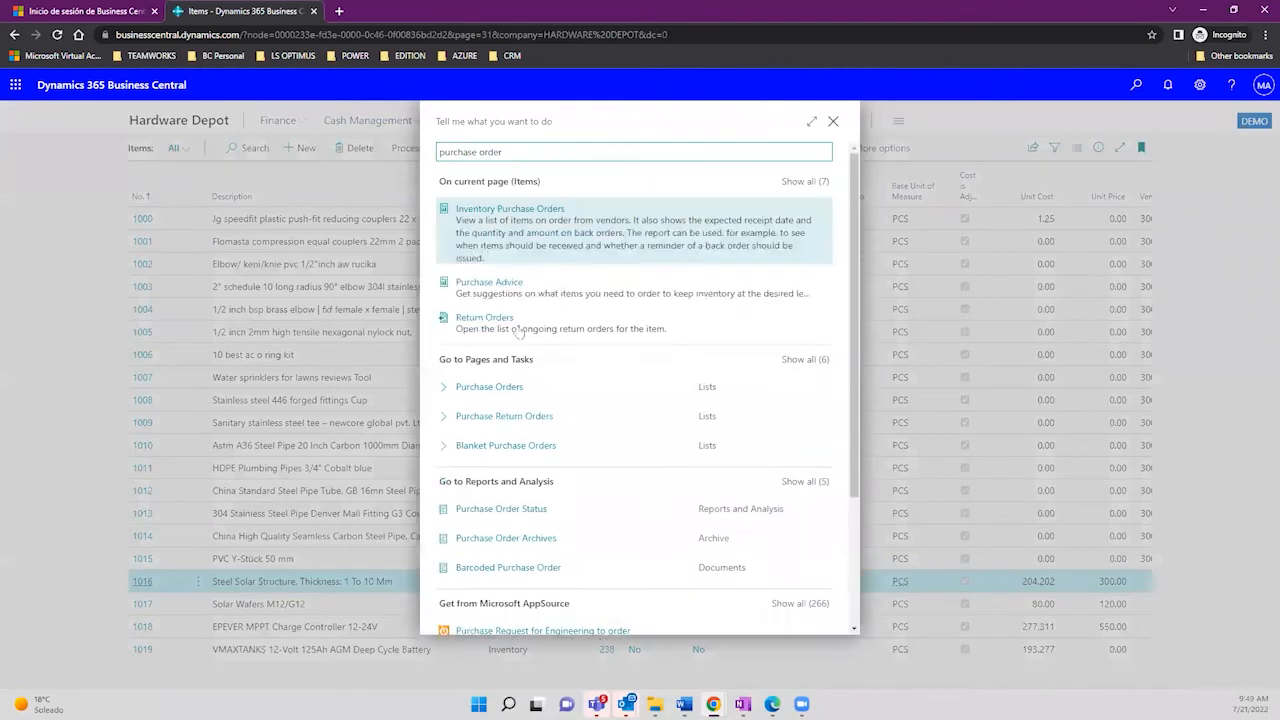
{"action": "left_click", "coordinate": [489, 349]}
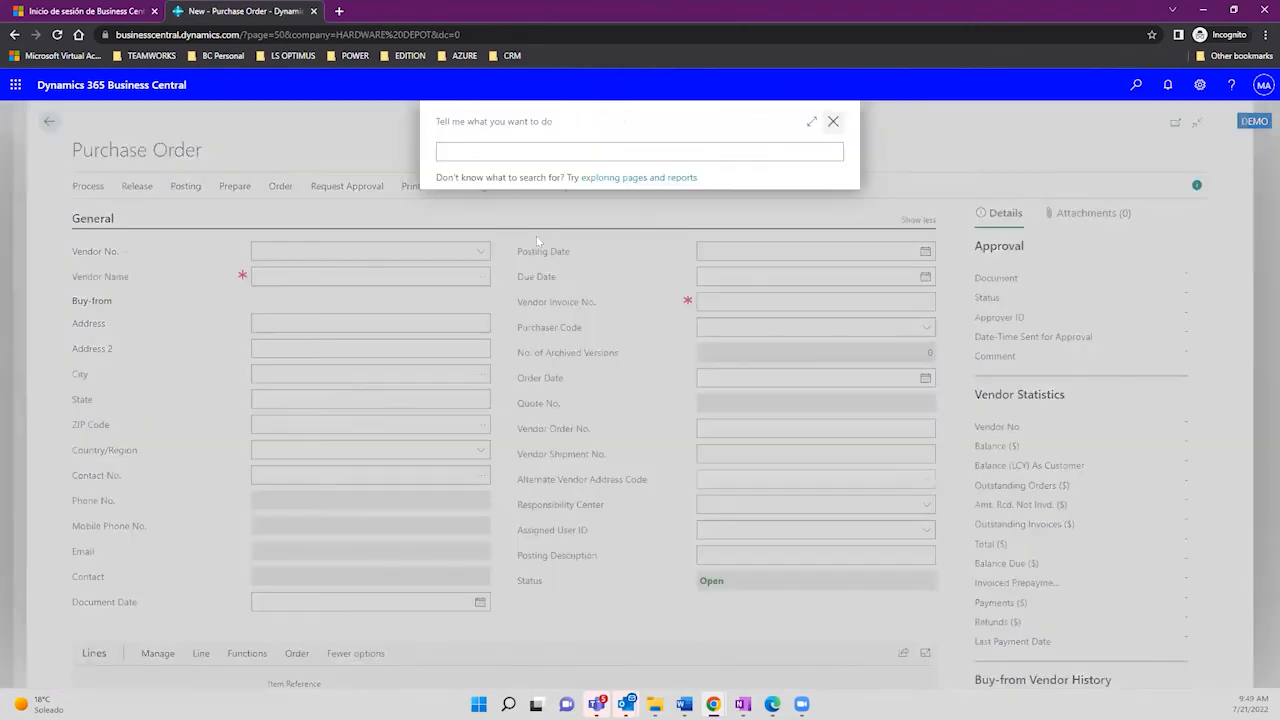
Step: Create purchase order 106042 for vendor 40000 Wide World Importers, leaving it without lines
{"action": "left_click", "coordinate": [834, 123]}
{"action": "left_click", "coordinate": [476, 256]}
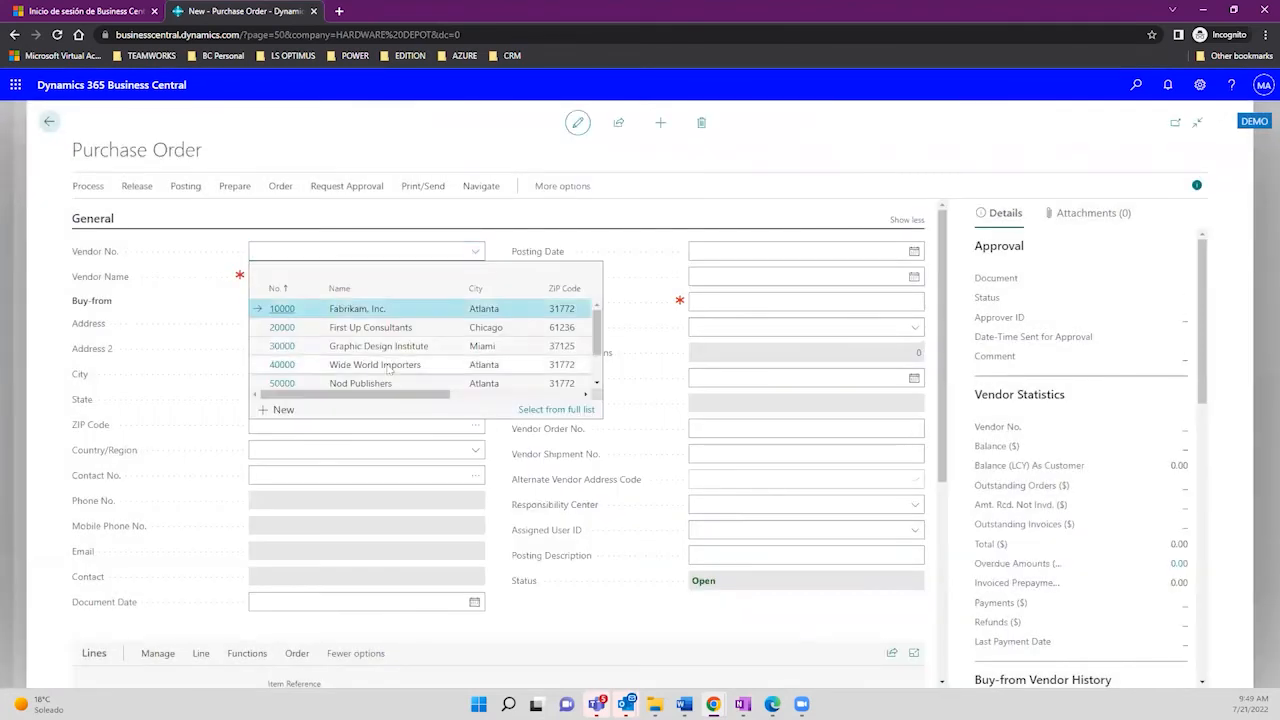
{"action": "left_click", "coordinate": [387, 365]}
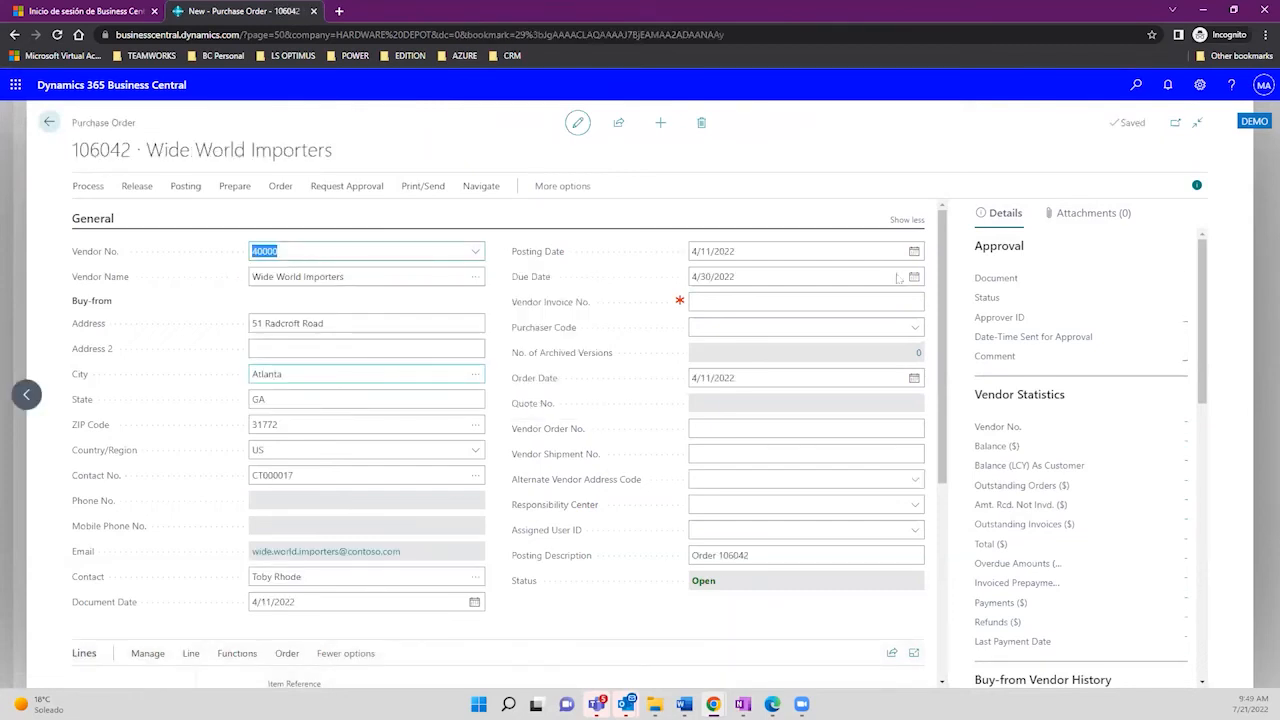
{"action": "scroll", "coordinate": [162, 275], "scroll_direction": "down", "scroll_amount": 2}
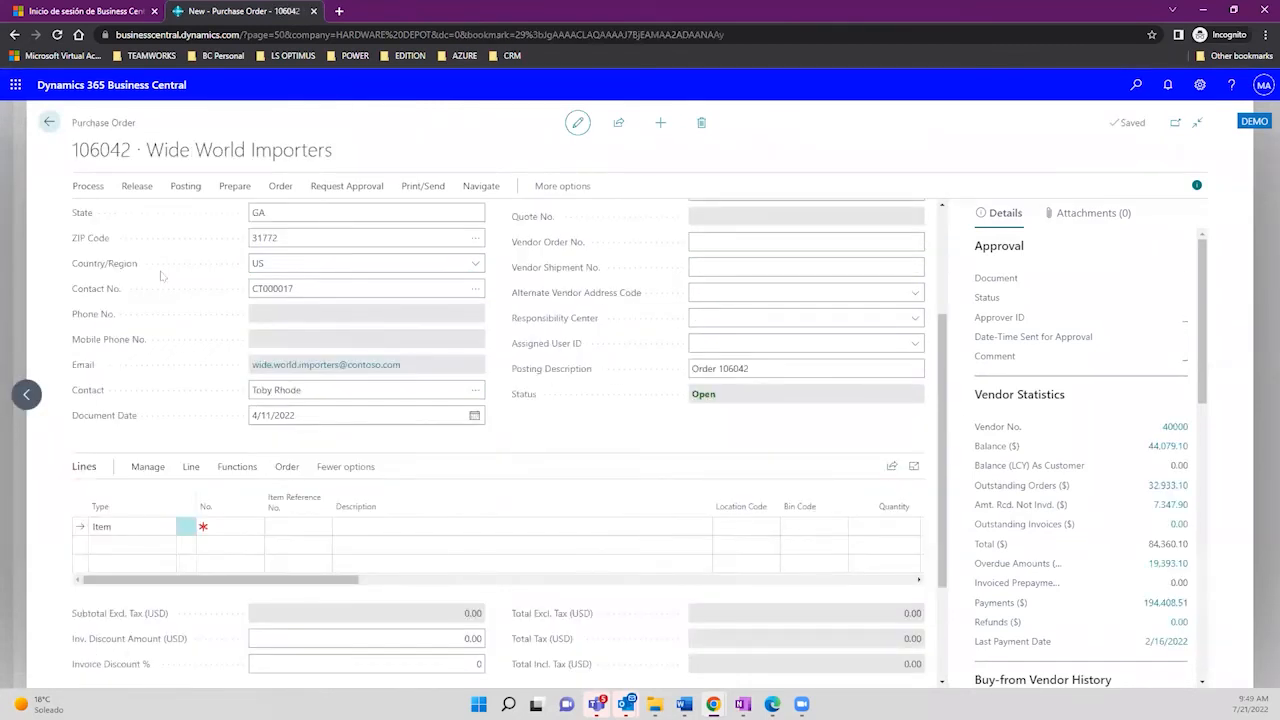
{"action": "left_click", "coordinate": [250, 527]}
{"action": "left_click", "coordinate": [50, 123]}
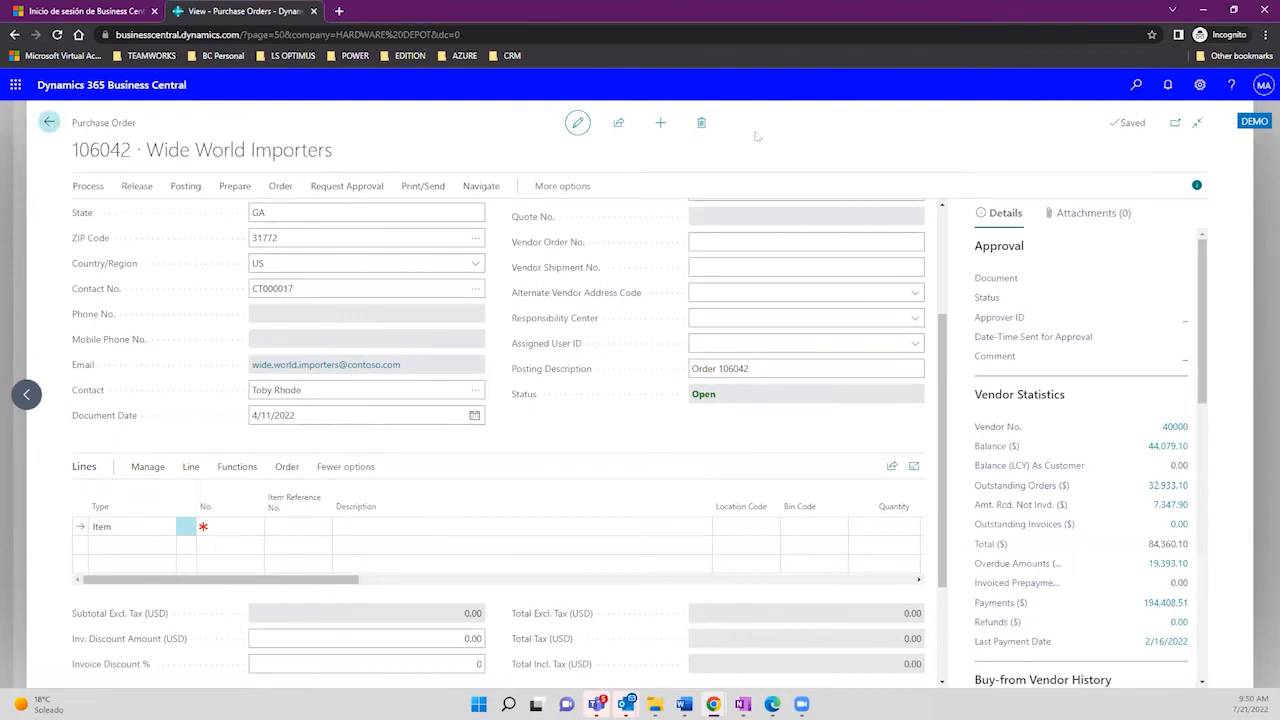
Step: Filter the Items list by 'solar' and open item 1020 Complete Solar System Kit 50Kw
{"action": "key", "text": "alt+q"}
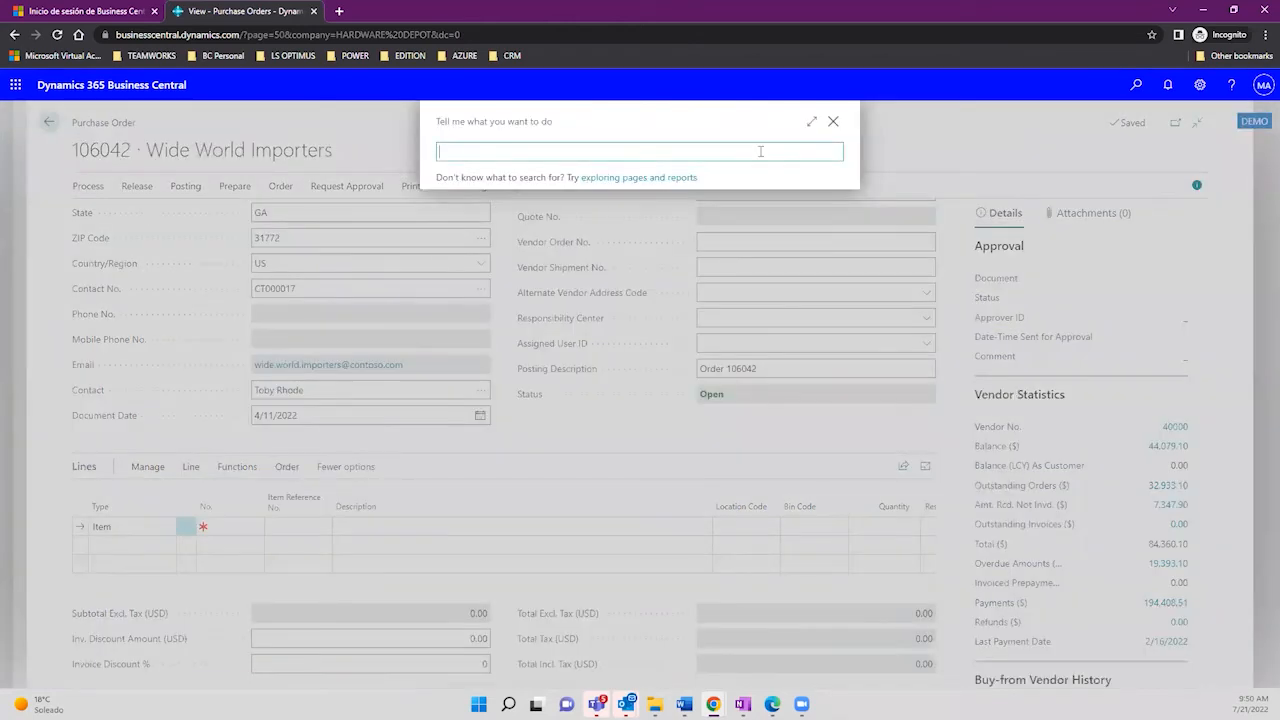
{"action": "type", "text": "items"}
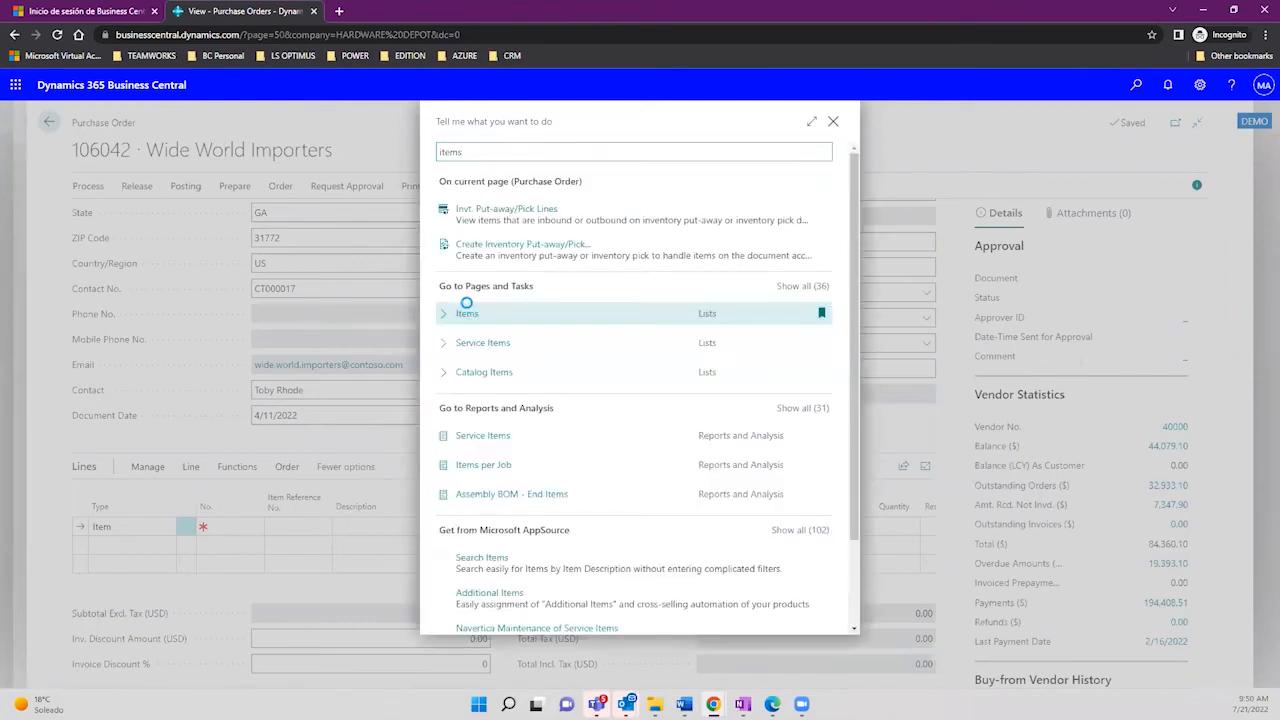
{"action": "left_click", "coordinate": [467, 312]}
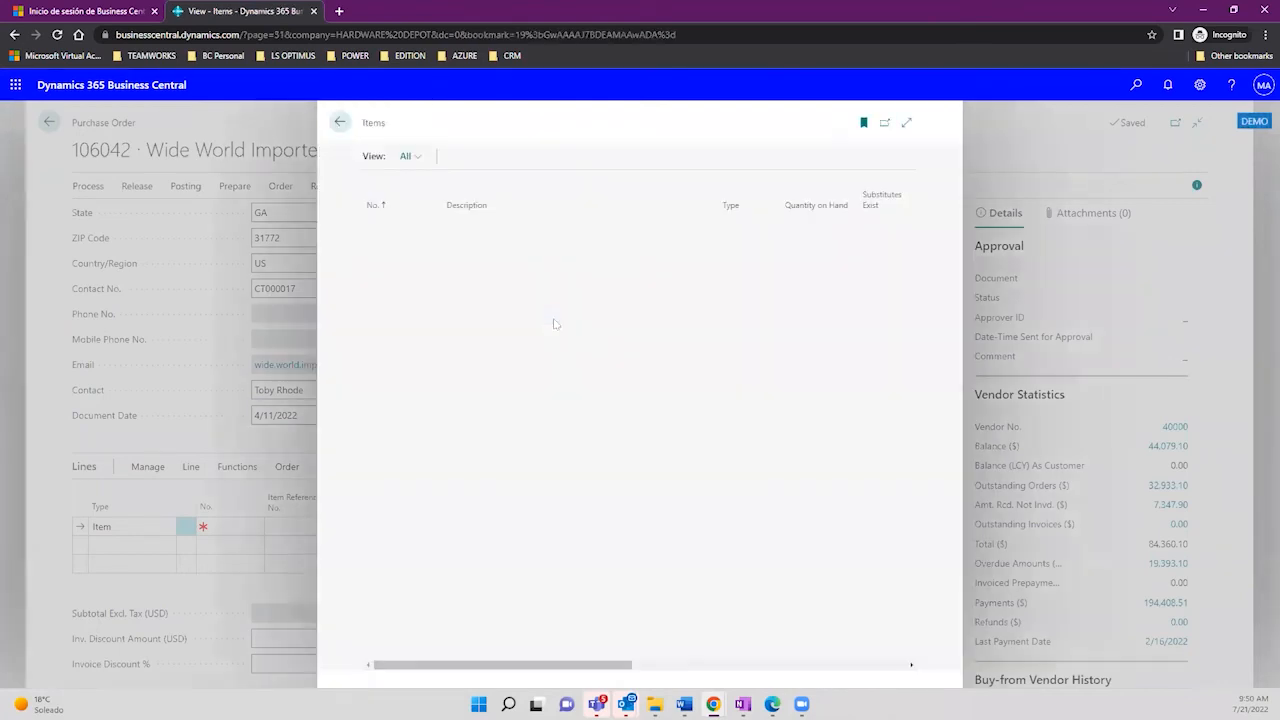
{"action": "left_click", "coordinate": [478, 158]}
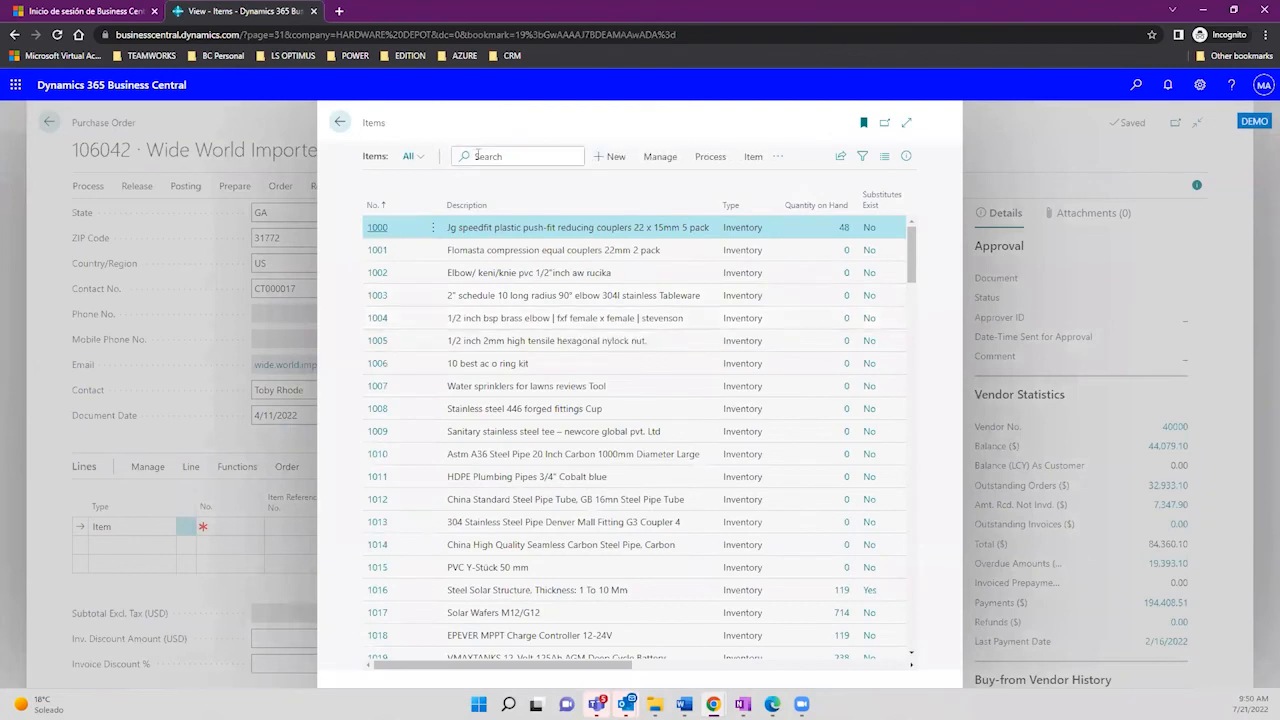
{"action": "type", "text": "solar"}
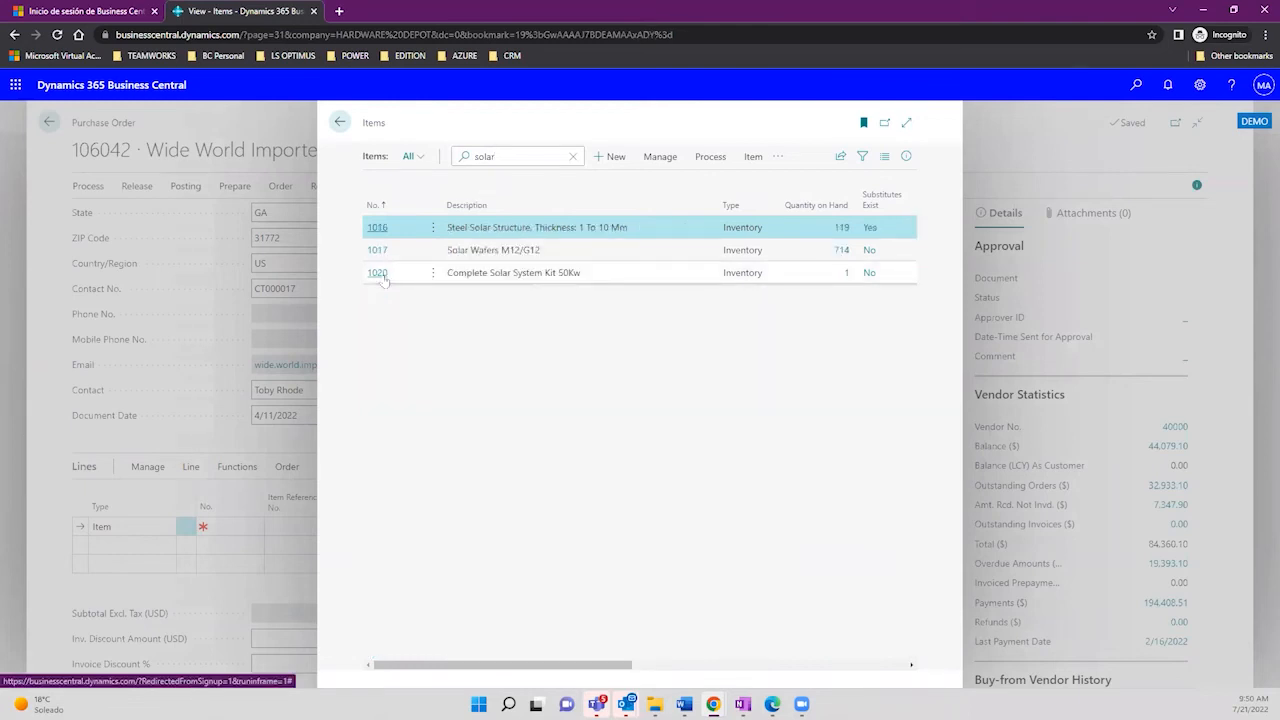
{"action": "left_click", "coordinate": [384, 281]}
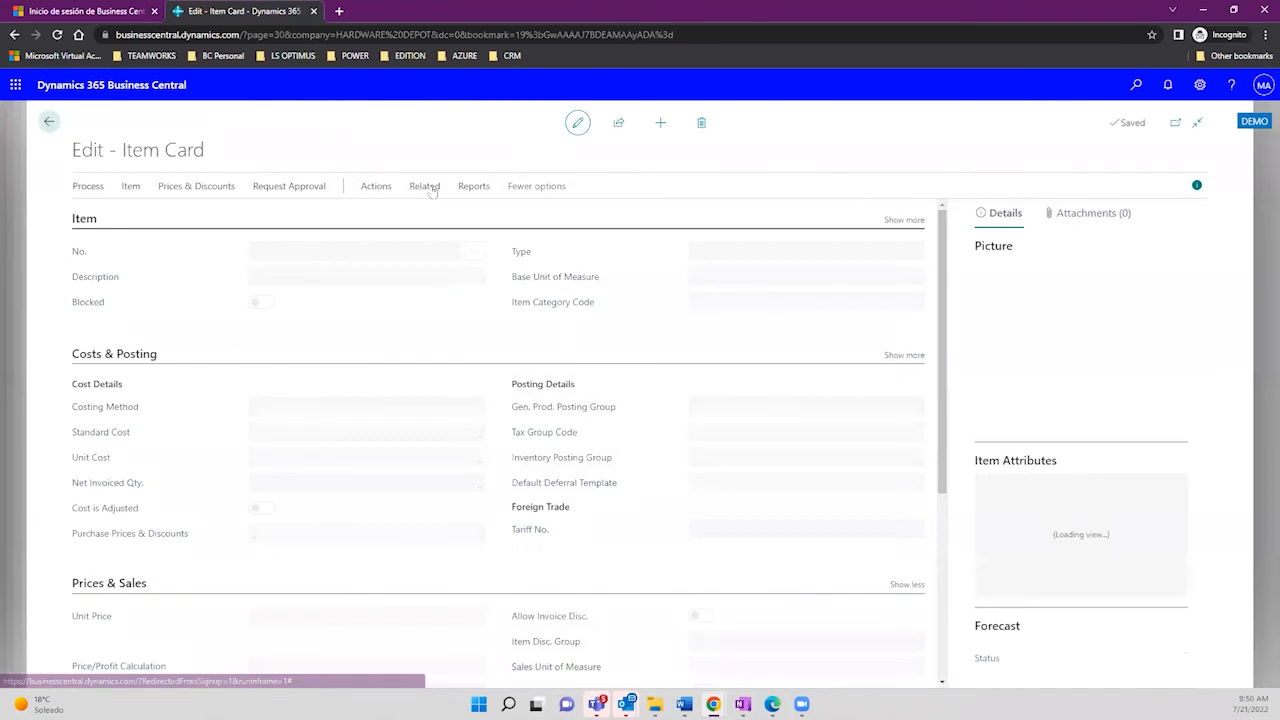
Step: Delete the resource line from item 1020's Assembly BOM, keeping components 1016–1019
{"action": "left_click", "coordinate": [432, 188]}
{"action": "left_click", "coordinate": [514, 214]}
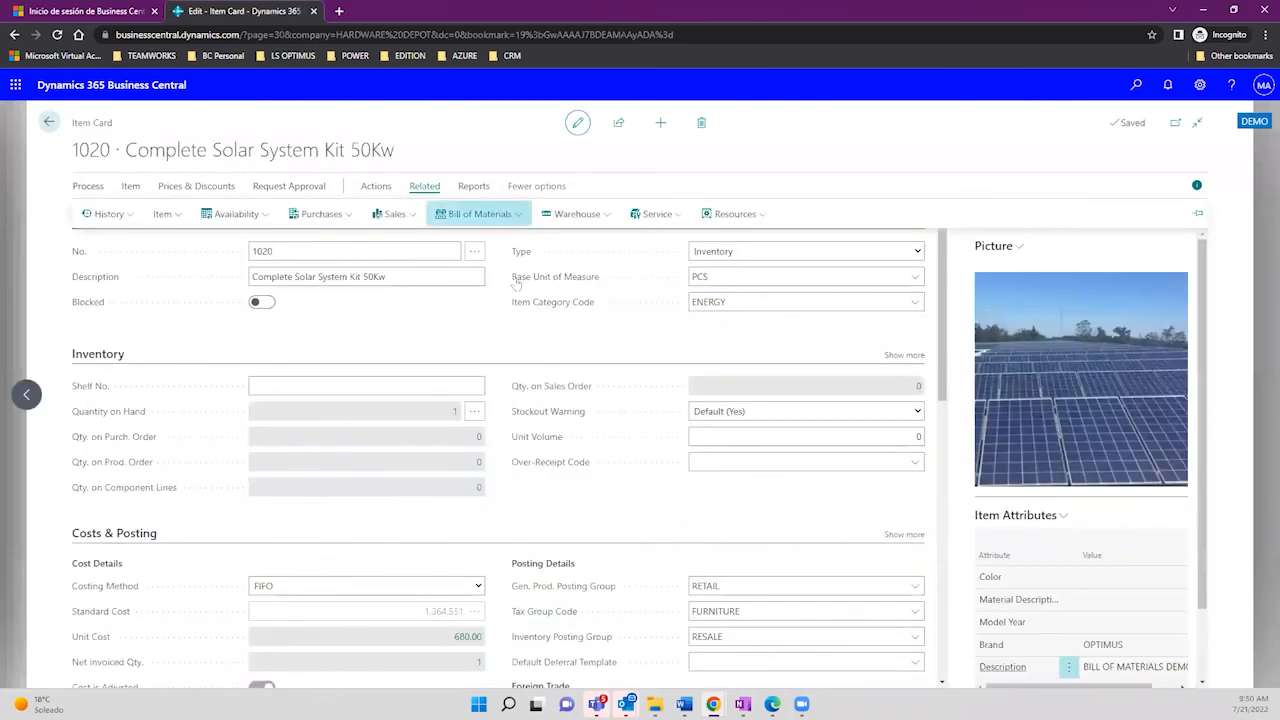
{"action": "mouse_move", "coordinate": [518, 291]}
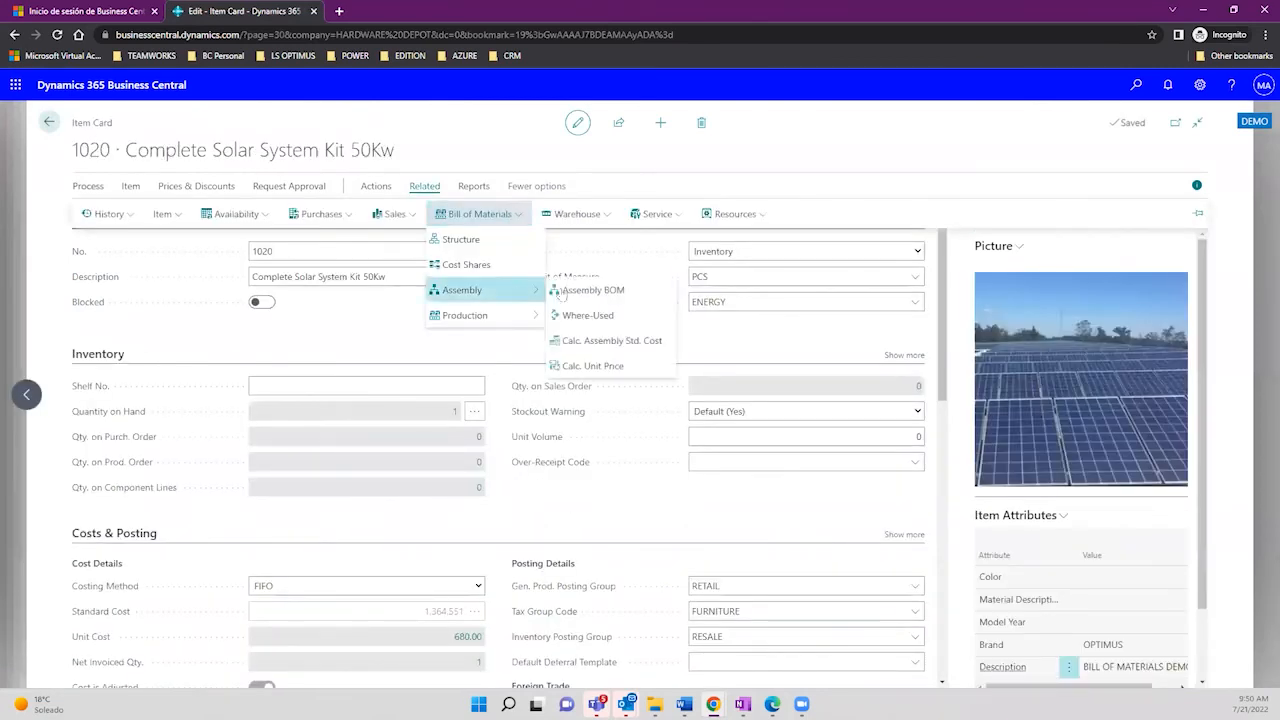
{"action": "left_click", "coordinate": [594, 290]}
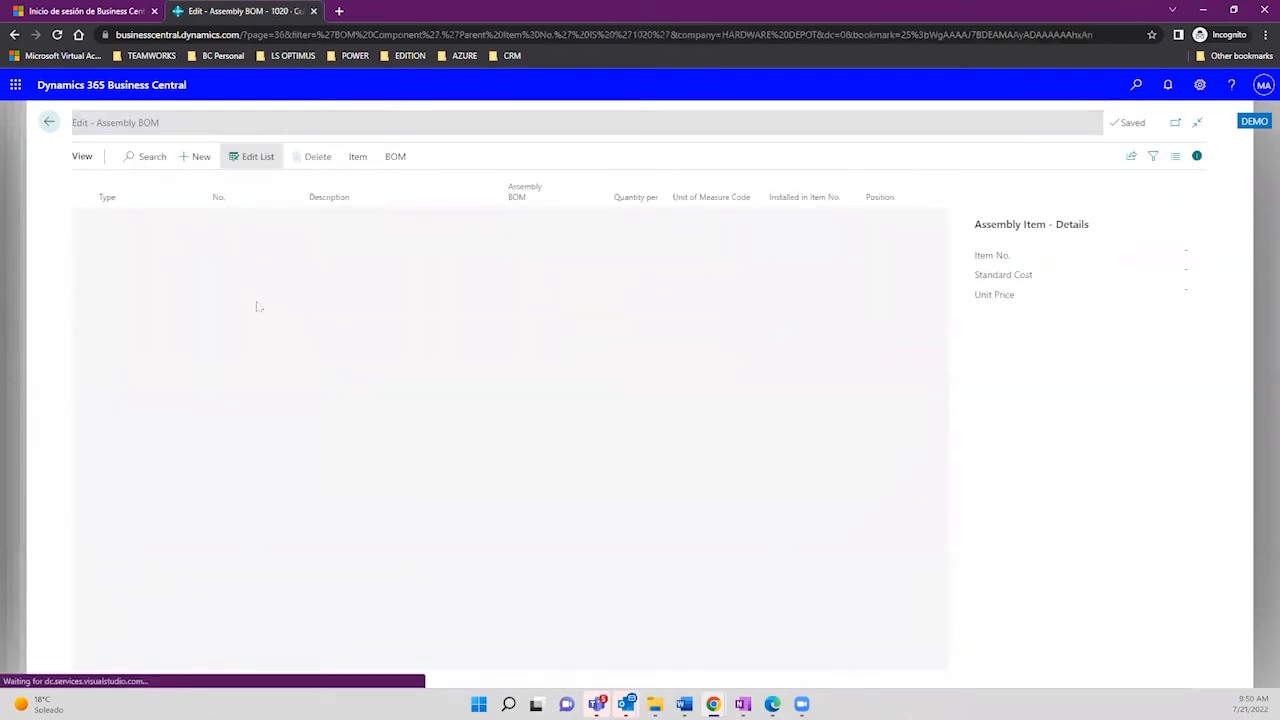
{"action": "left_click", "coordinate": [194, 291]}
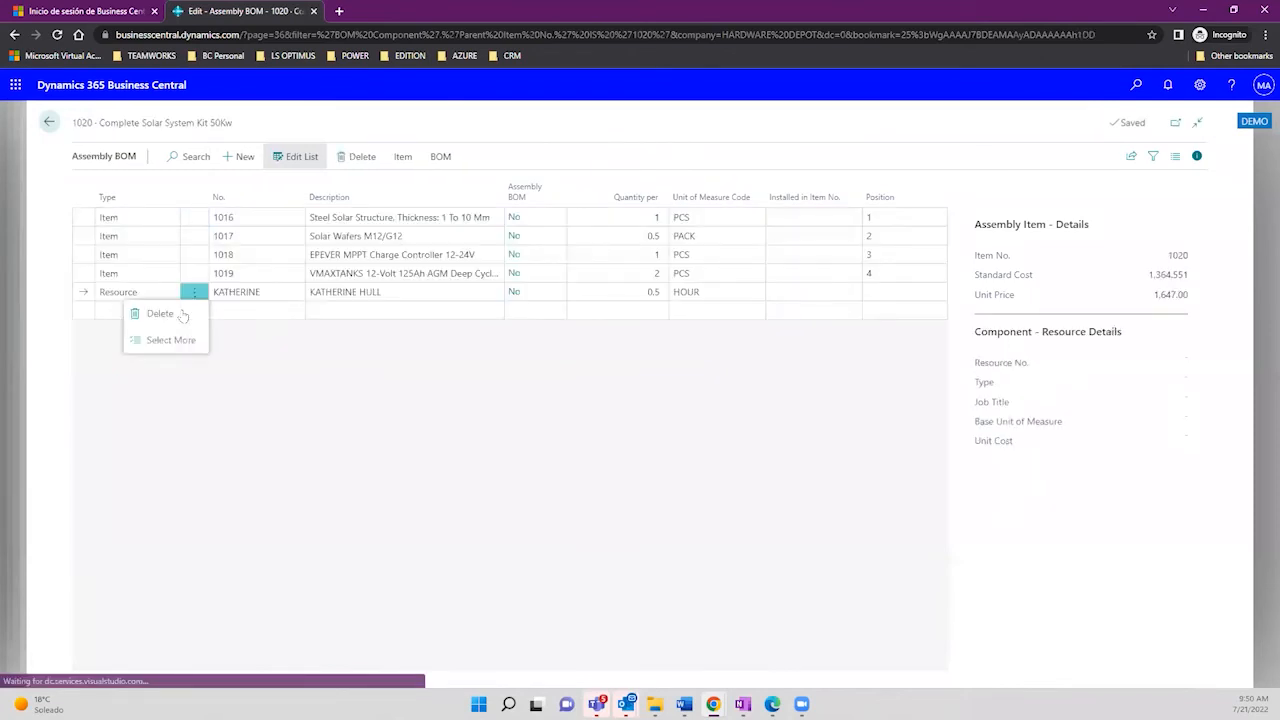
{"action": "left_click", "coordinate": [160, 313]}
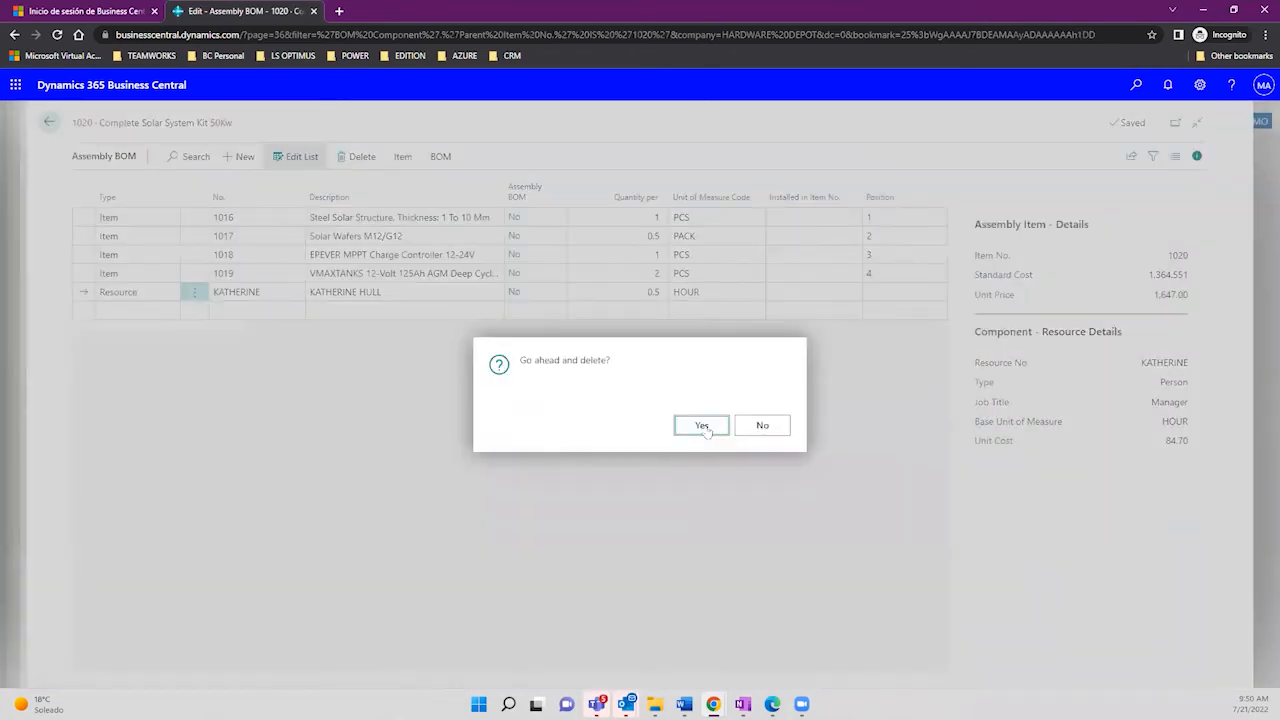
{"action": "left_click", "coordinate": [703, 426]}
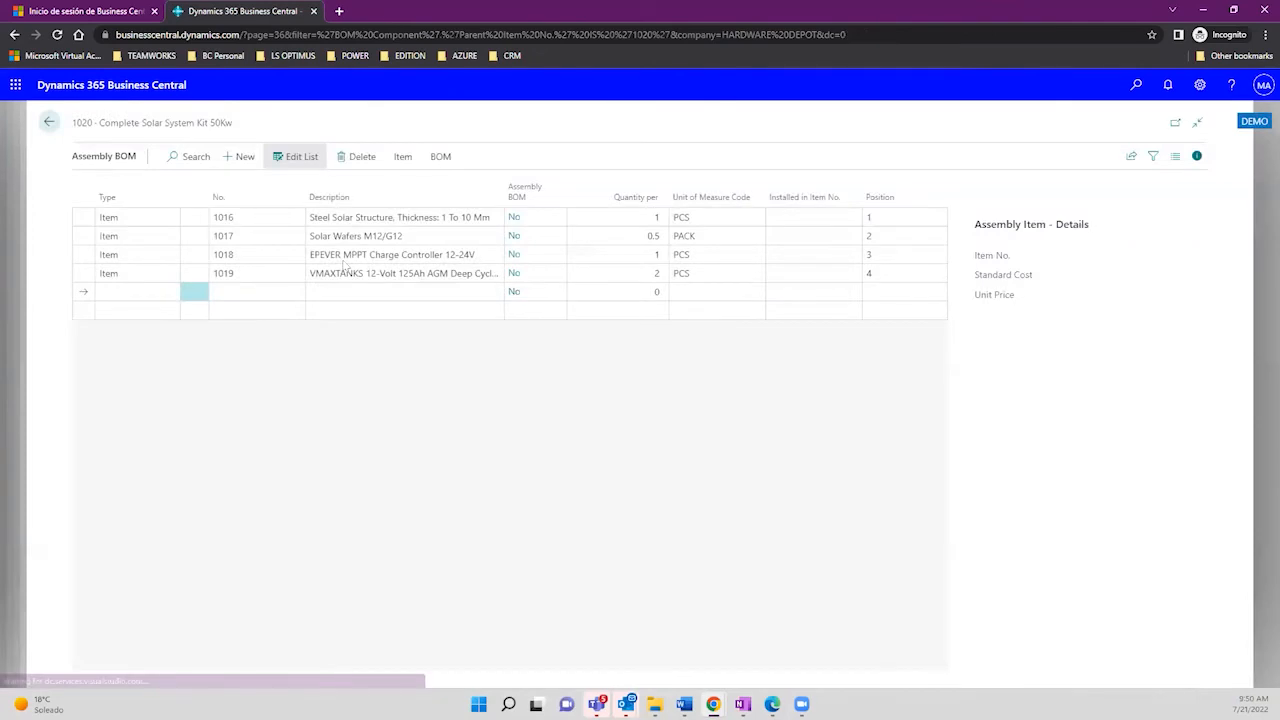
{"action": "left_click", "coordinate": [350, 256]}
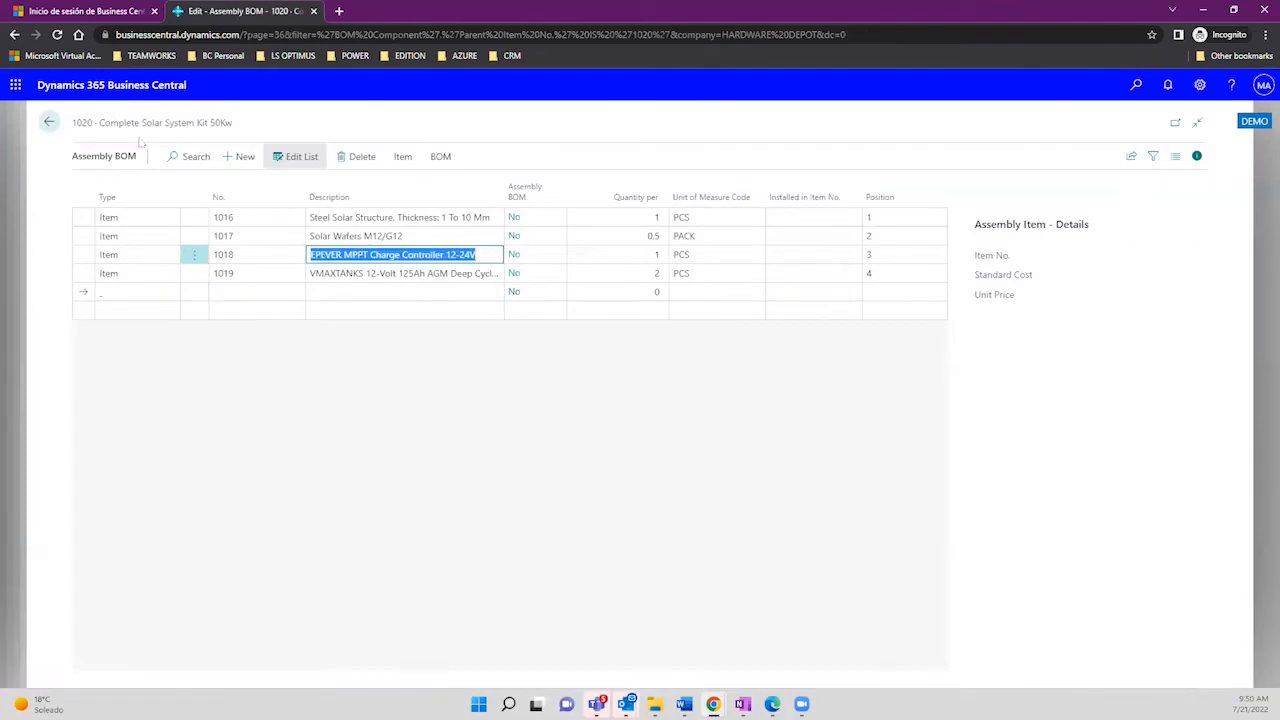
{"action": "left_click", "coordinate": [50, 122]}
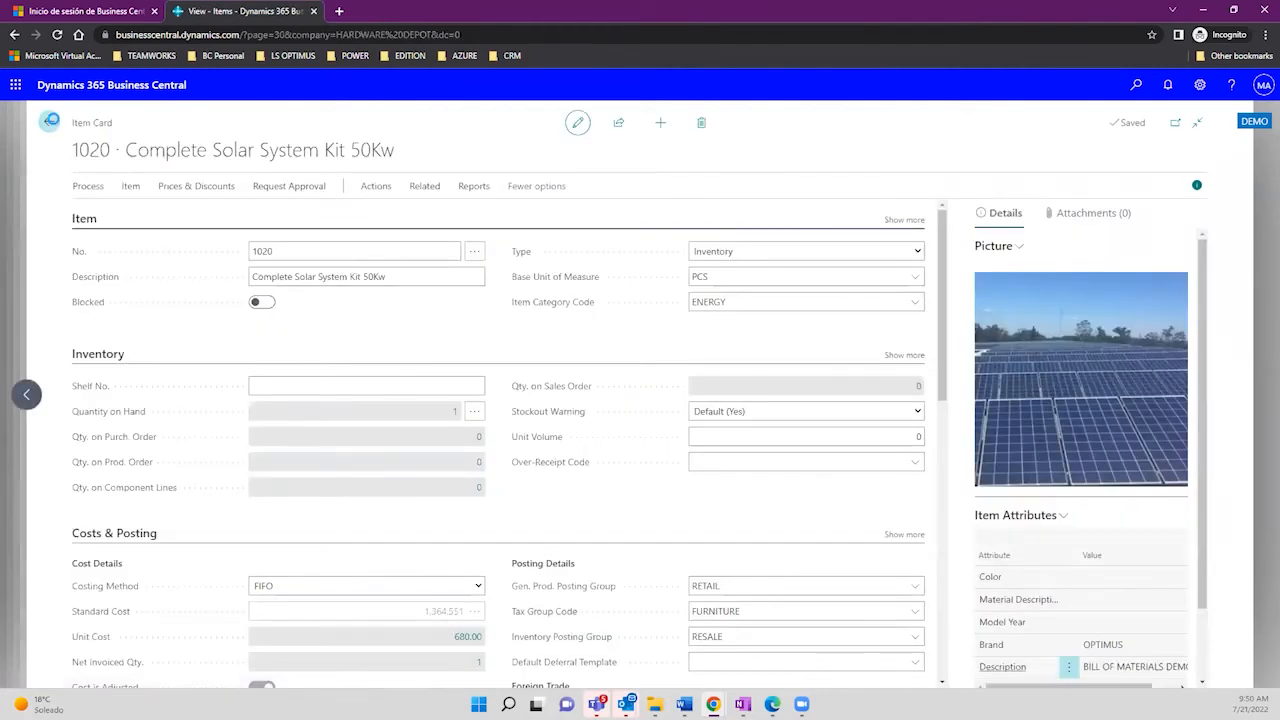
Step: Close the open pages and reopen assembly order A00002 from the Assembly Orders list
{"action": "left_click", "coordinate": [52, 122]}
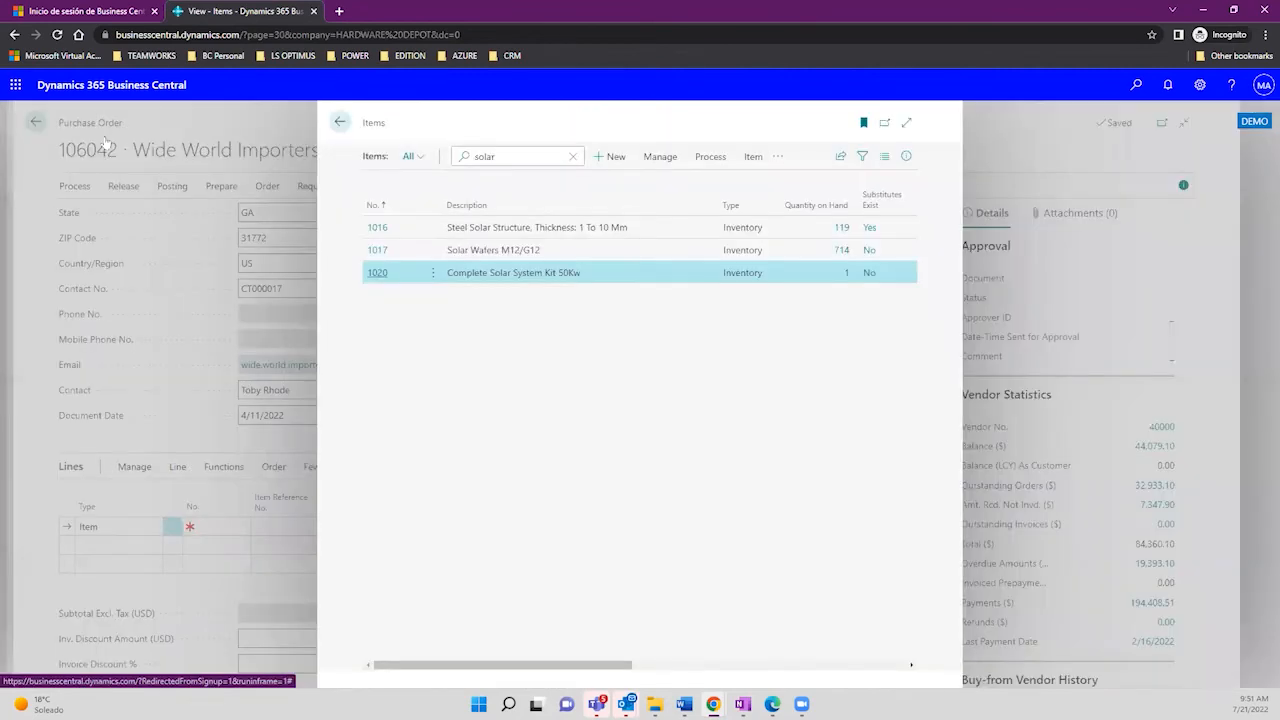
{"action": "left_click", "coordinate": [55, 121]}
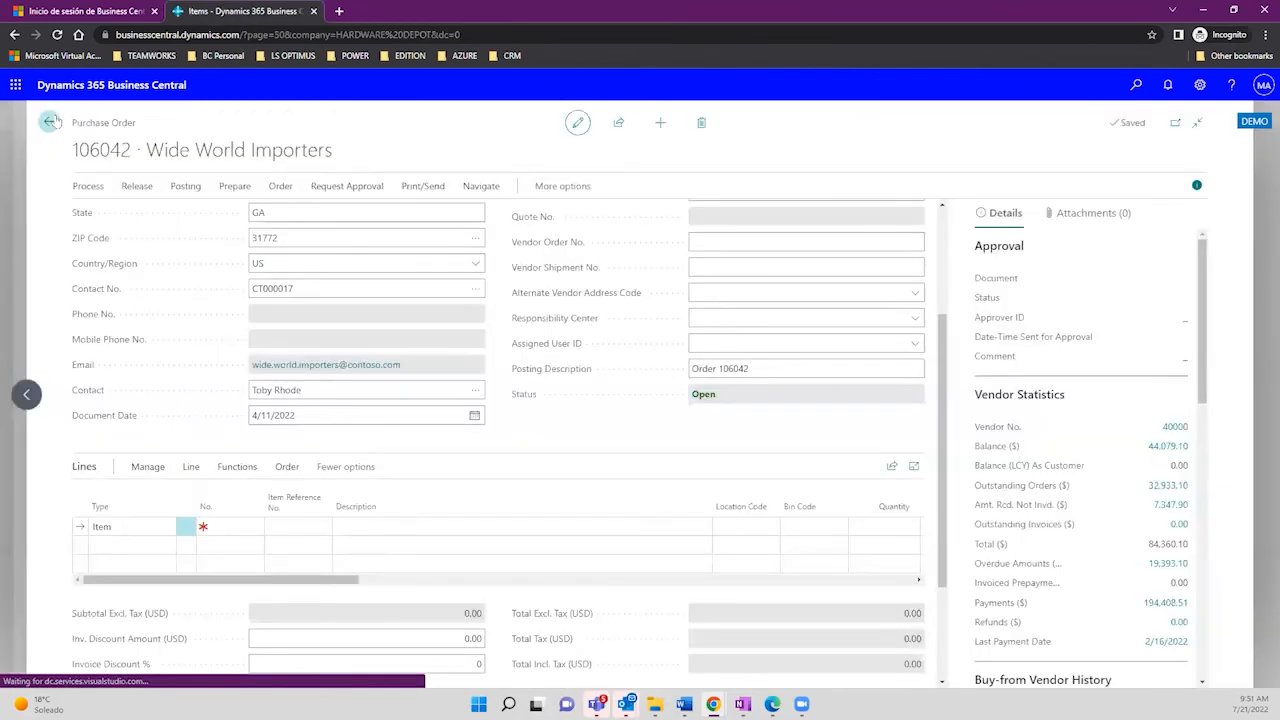
{"action": "left_click", "coordinate": [52, 121]}
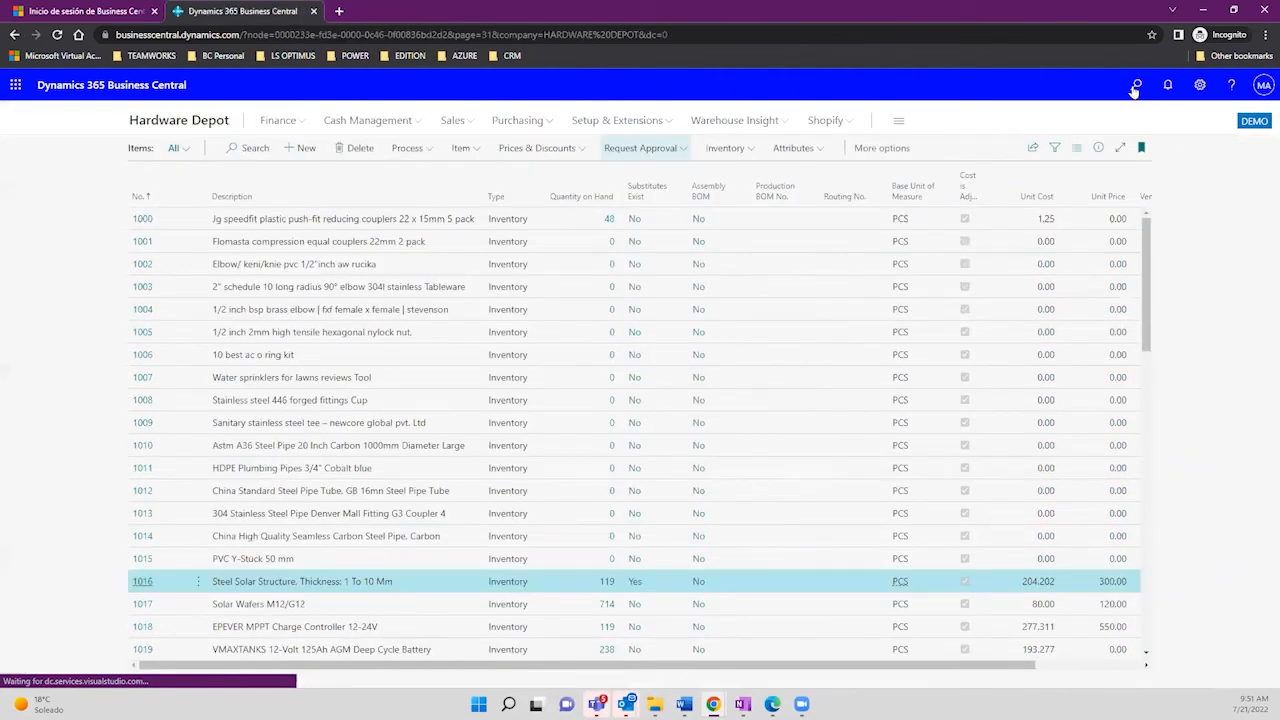
{"action": "left_click", "coordinate": [1136, 86]}
{"action": "type", "text": "assembly"}
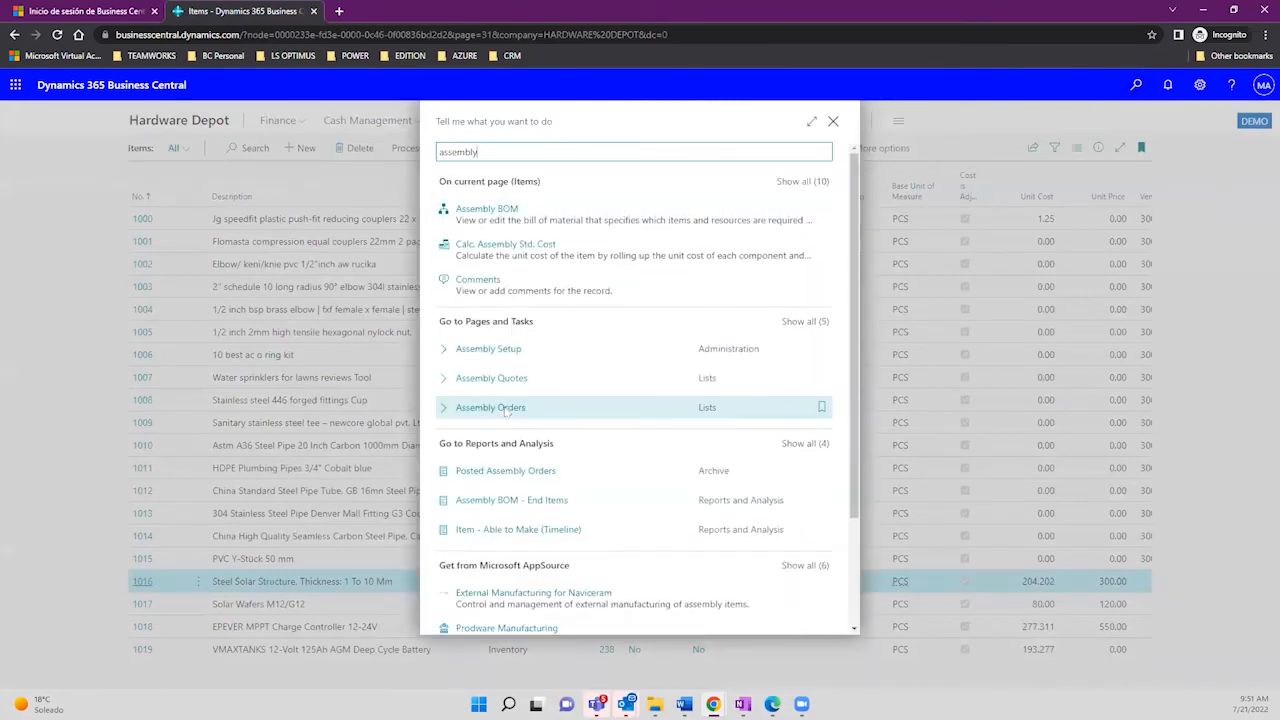
{"action": "key", "text": "Return"}
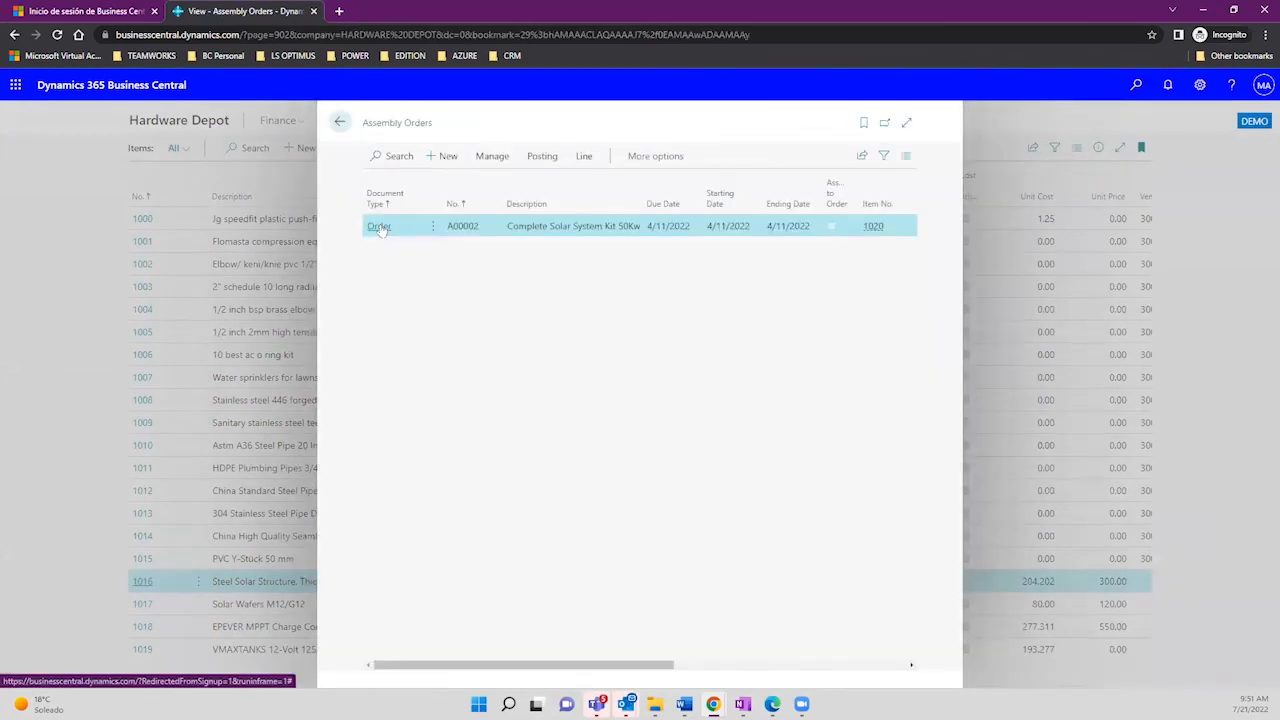
{"action": "left_click", "coordinate": [380, 226]}
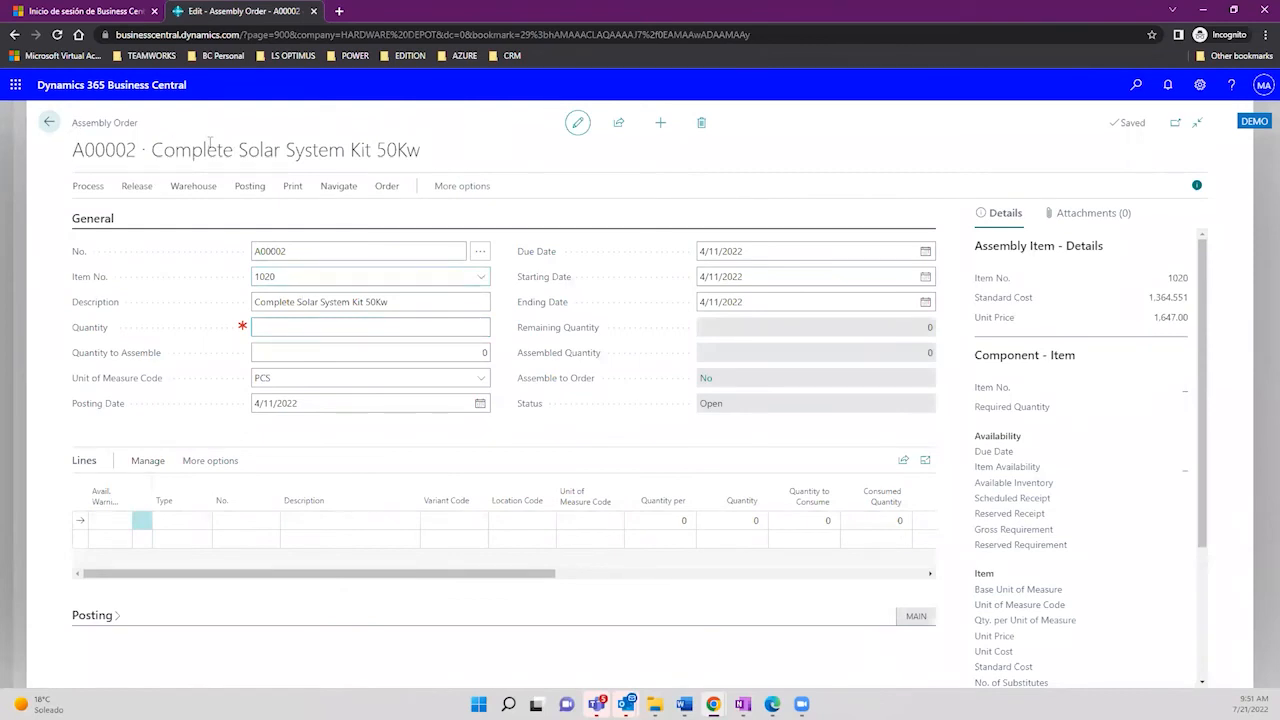
Step: Set A00002's quantity to 5, accepting the insufficient-inventory warning
{"action": "left_click_drag", "start_coordinate": [71, 119], "coordinate": [439, 157]}
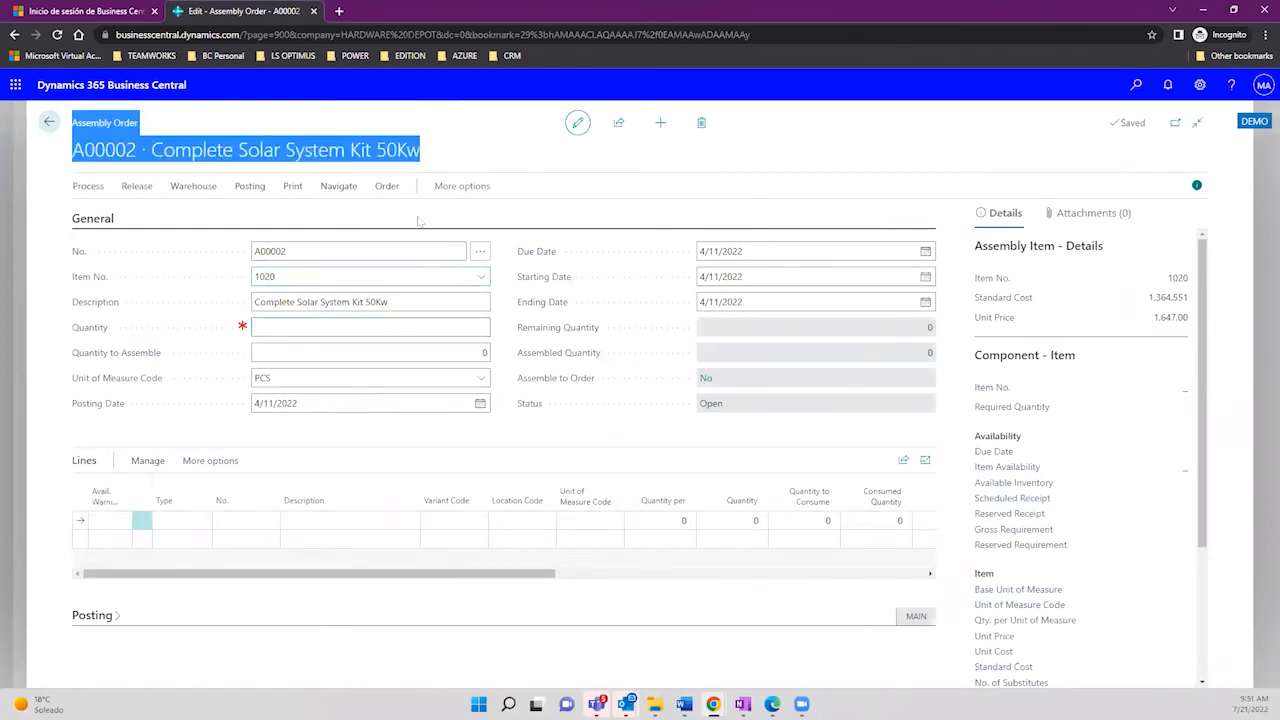
{"action": "left_click", "coordinate": [456, 330]}
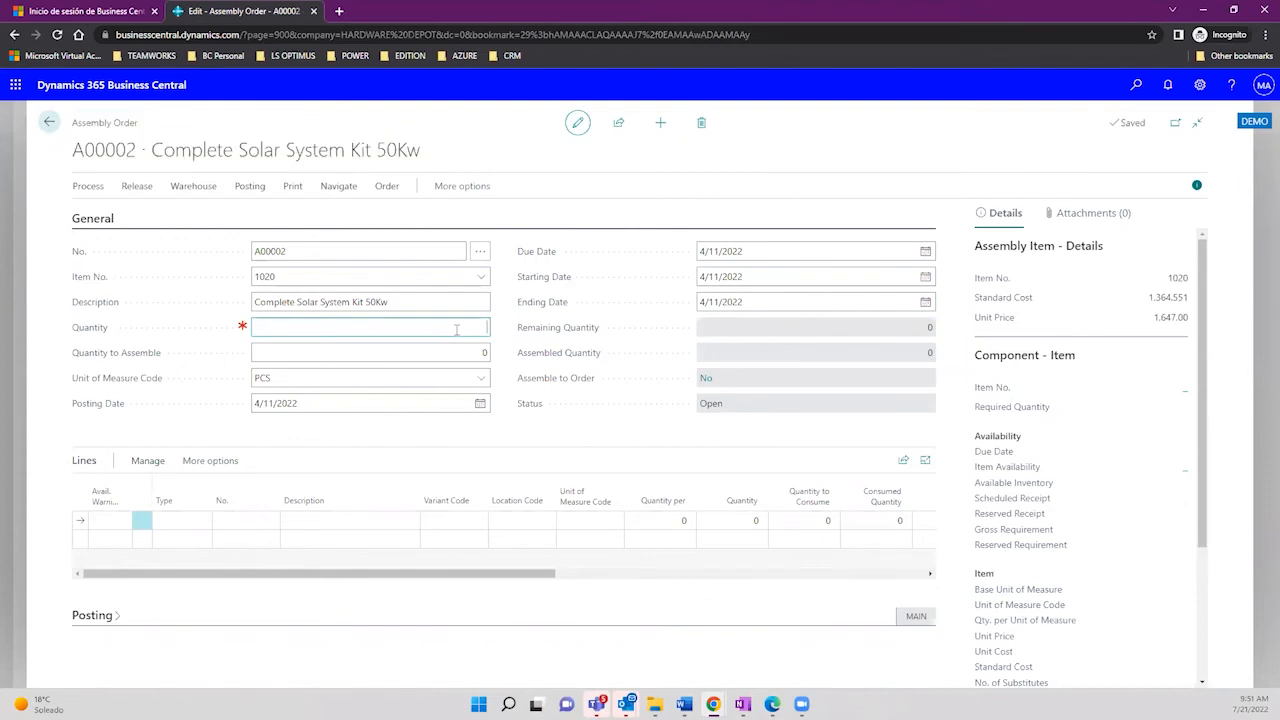
{"action": "type", "text": "5"}
{"action": "key", "text": "Tab"}
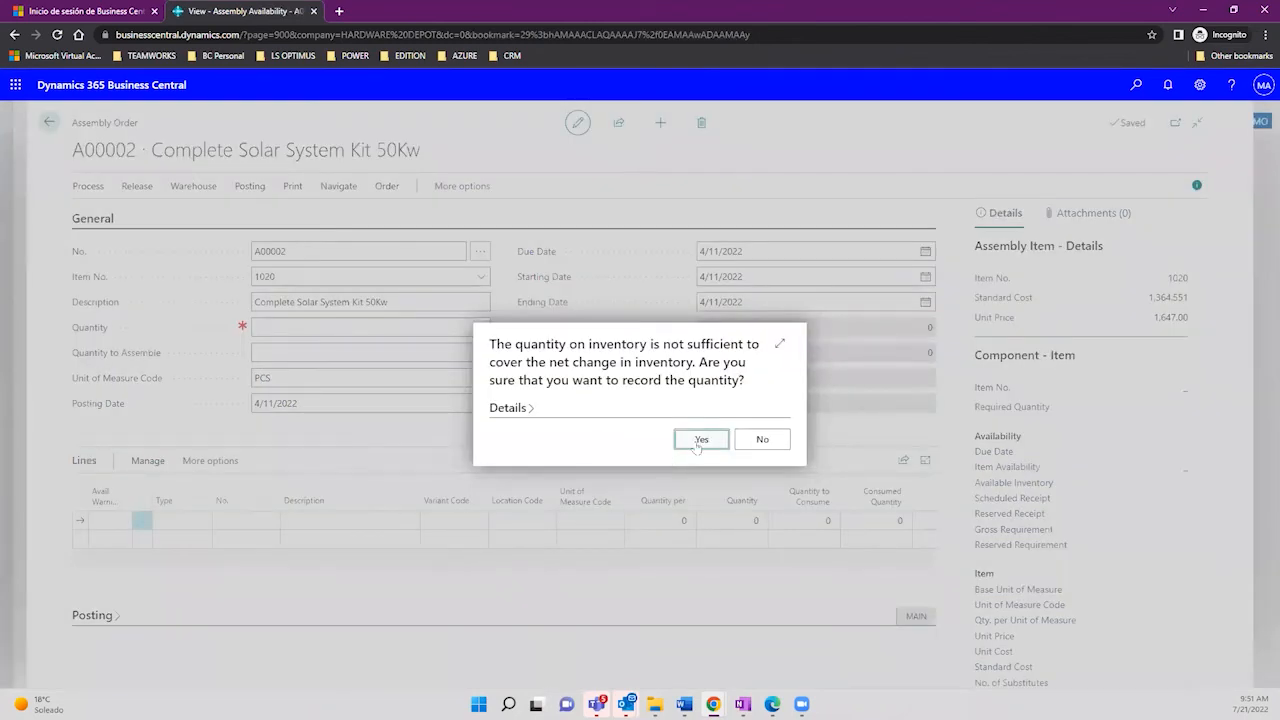
{"action": "left_click", "coordinate": [696, 442]}
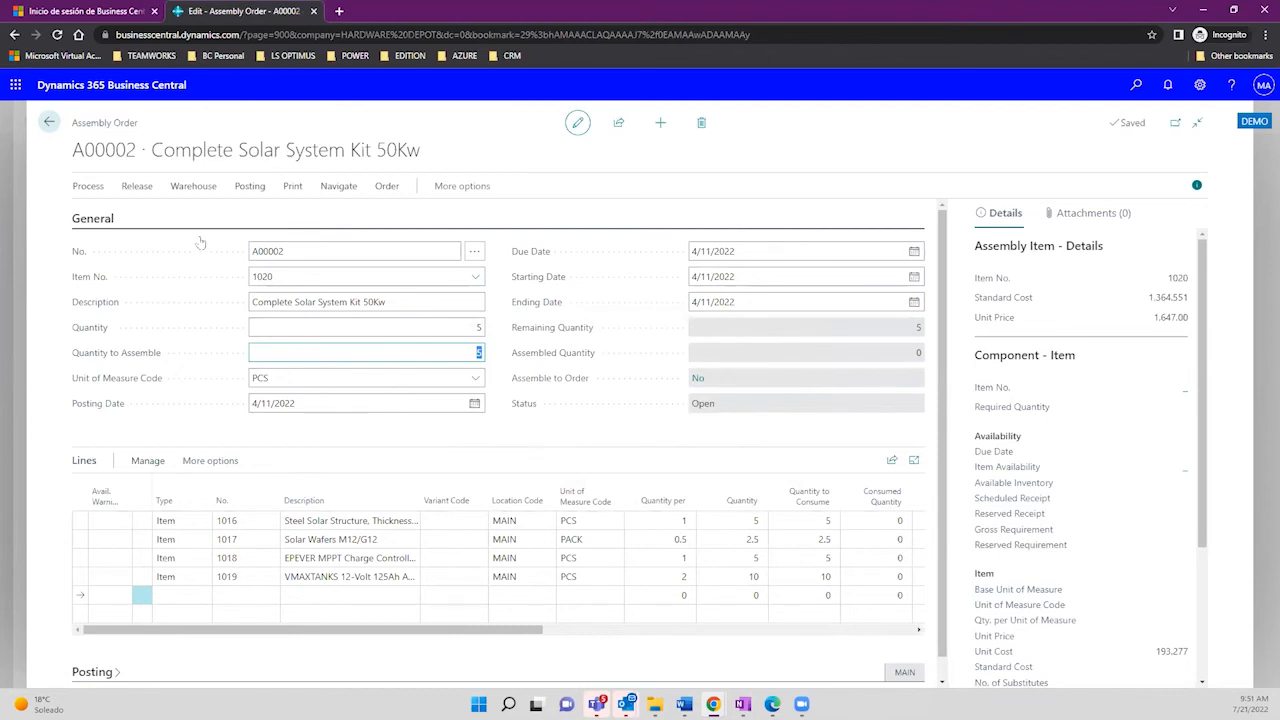
{"action": "left_click", "coordinate": [314, 321]}
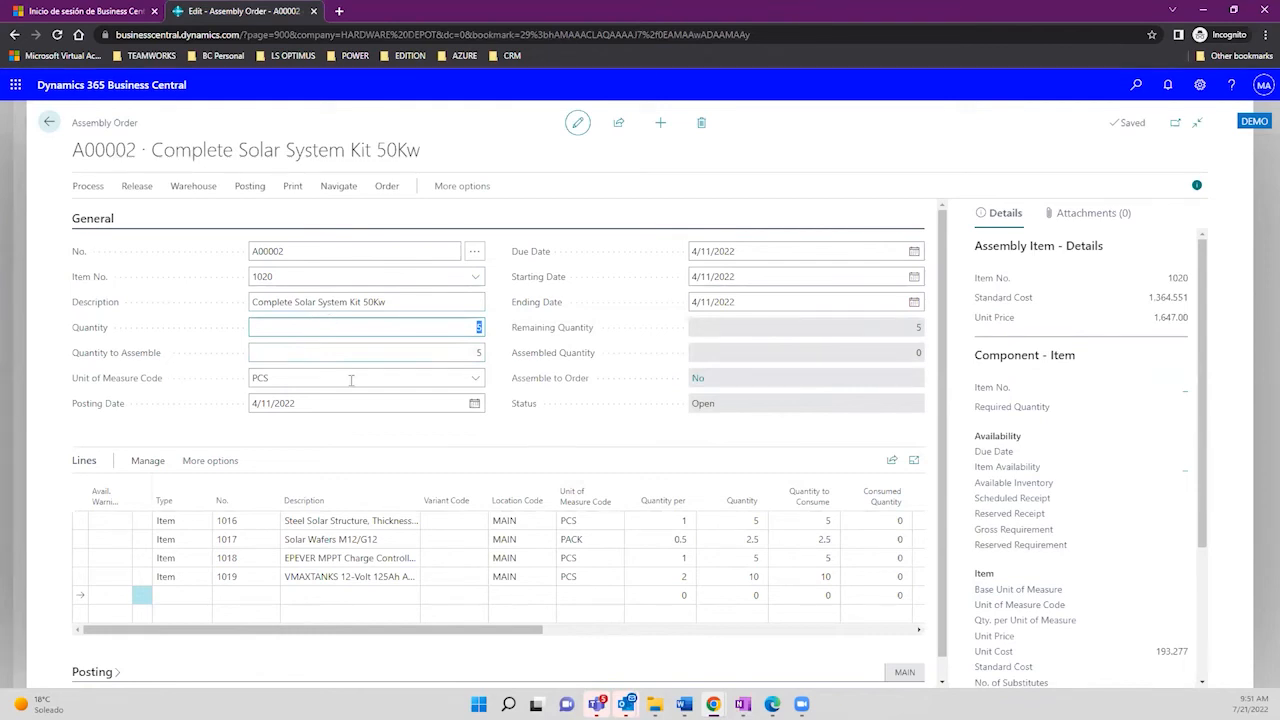
{"action": "left_click", "coordinate": [285, 251]}
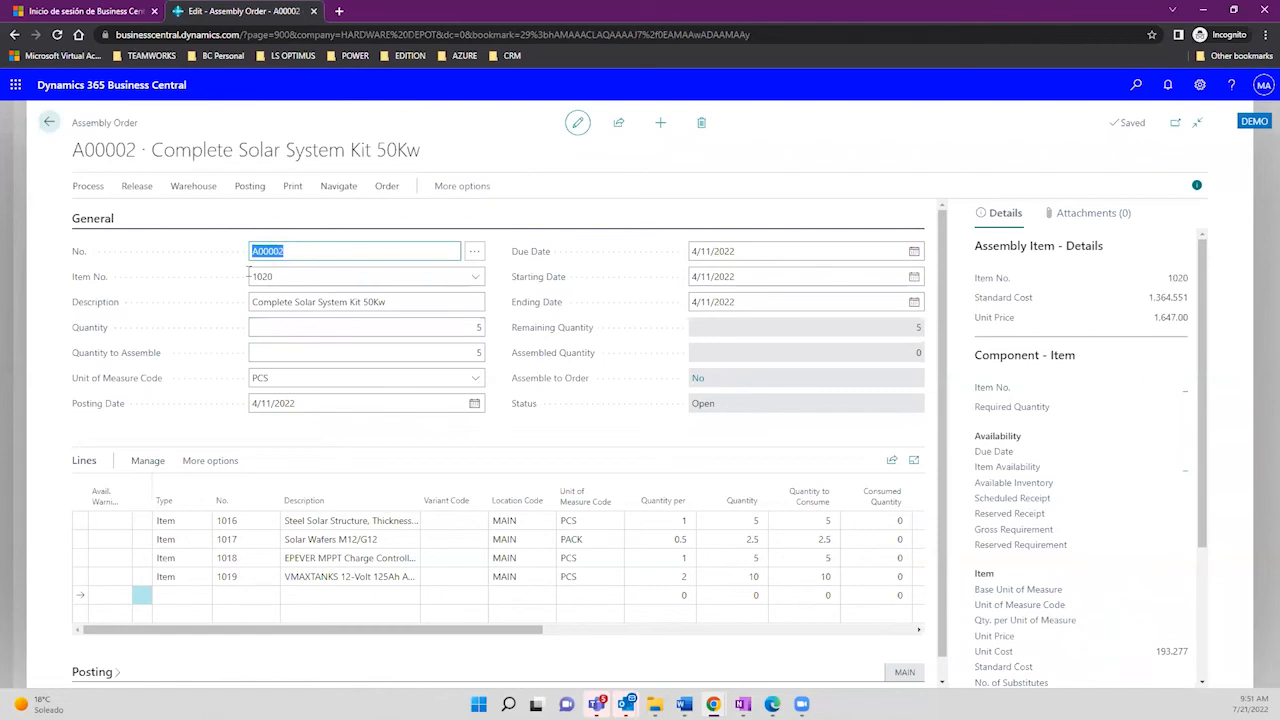
{"action": "left_click", "coordinate": [284, 272]}
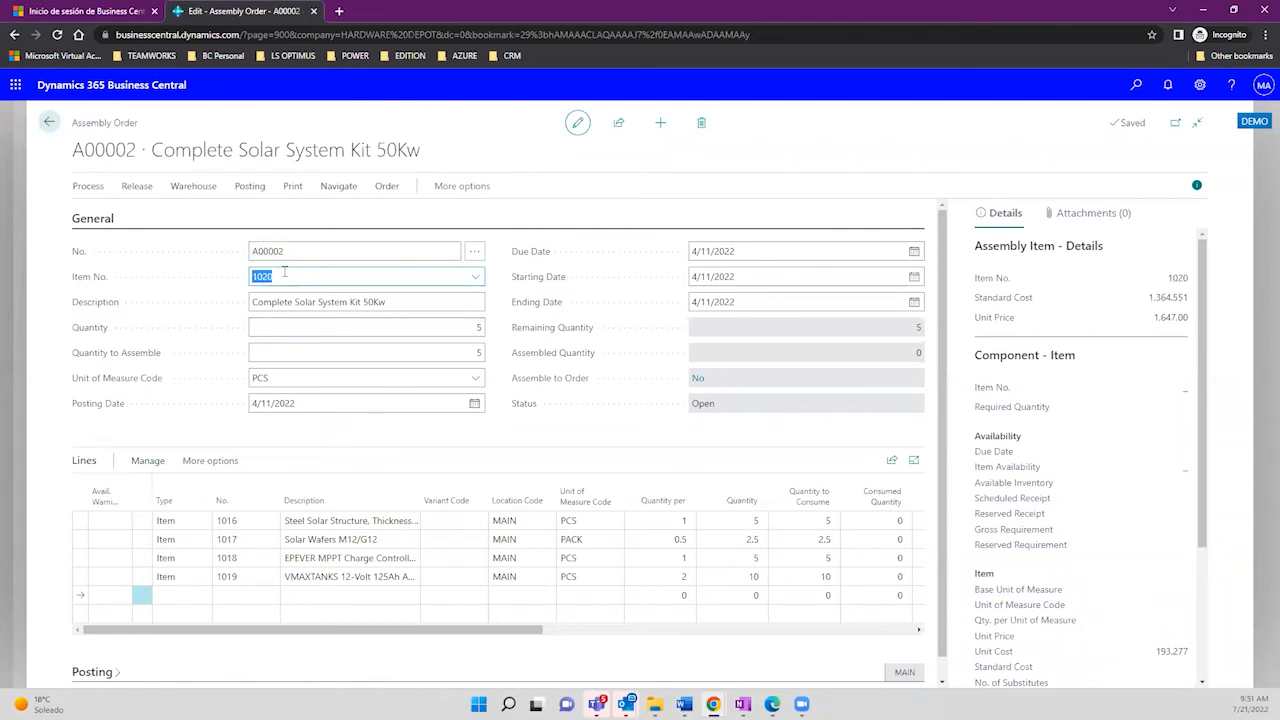
{"action": "left_click", "coordinate": [478, 330]}
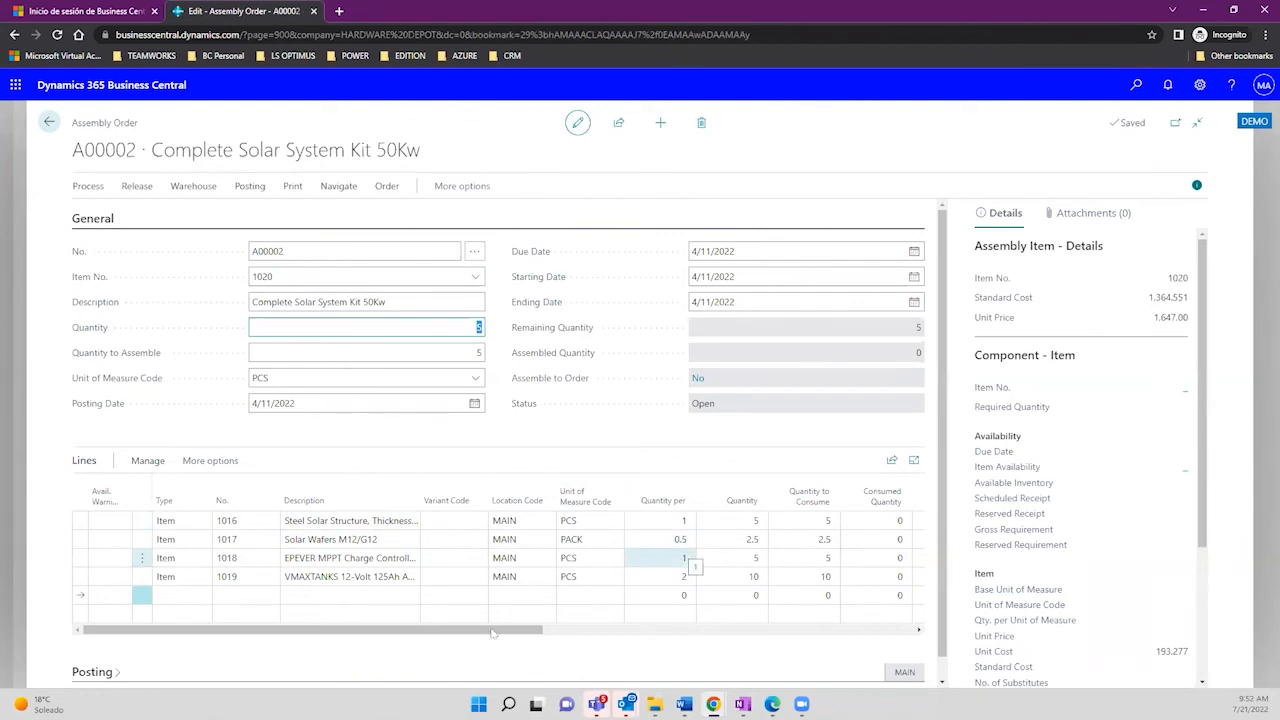
{"action": "left_click_drag", "start_coordinate": [496, 631], "coordinate": [619, 643]}
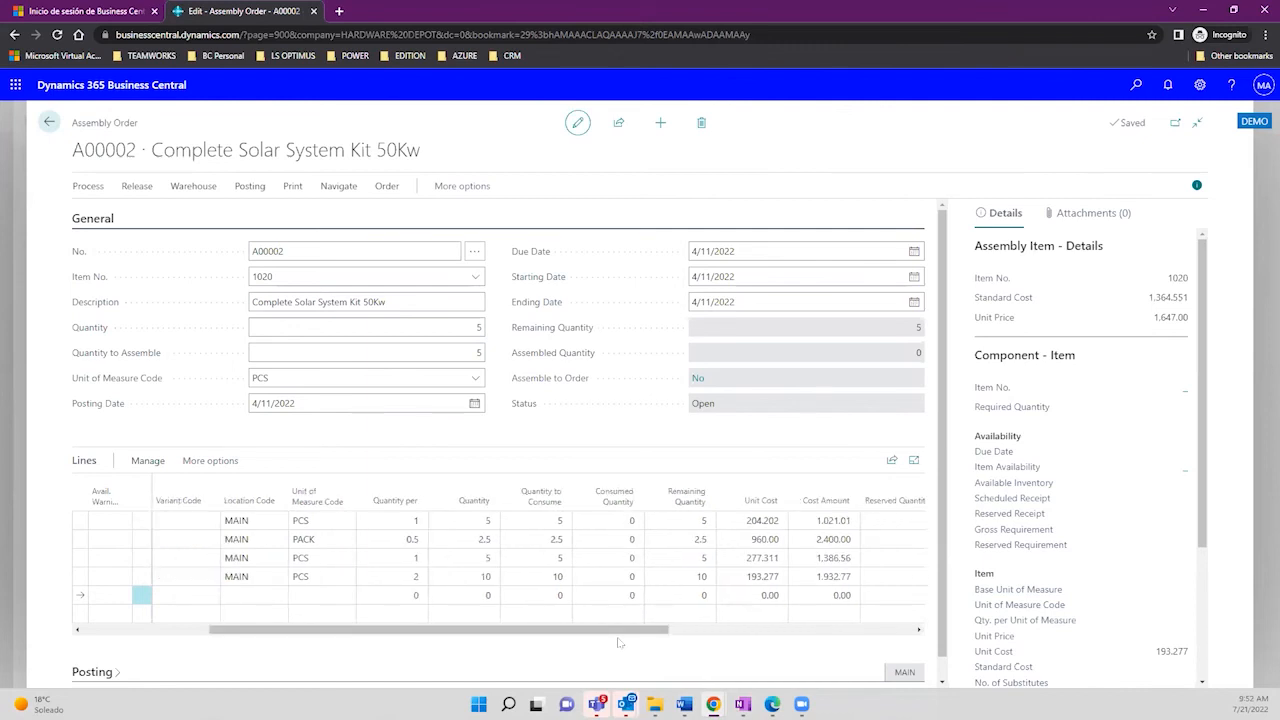
{"action": "left_click", "coordinate": [560, 520]}
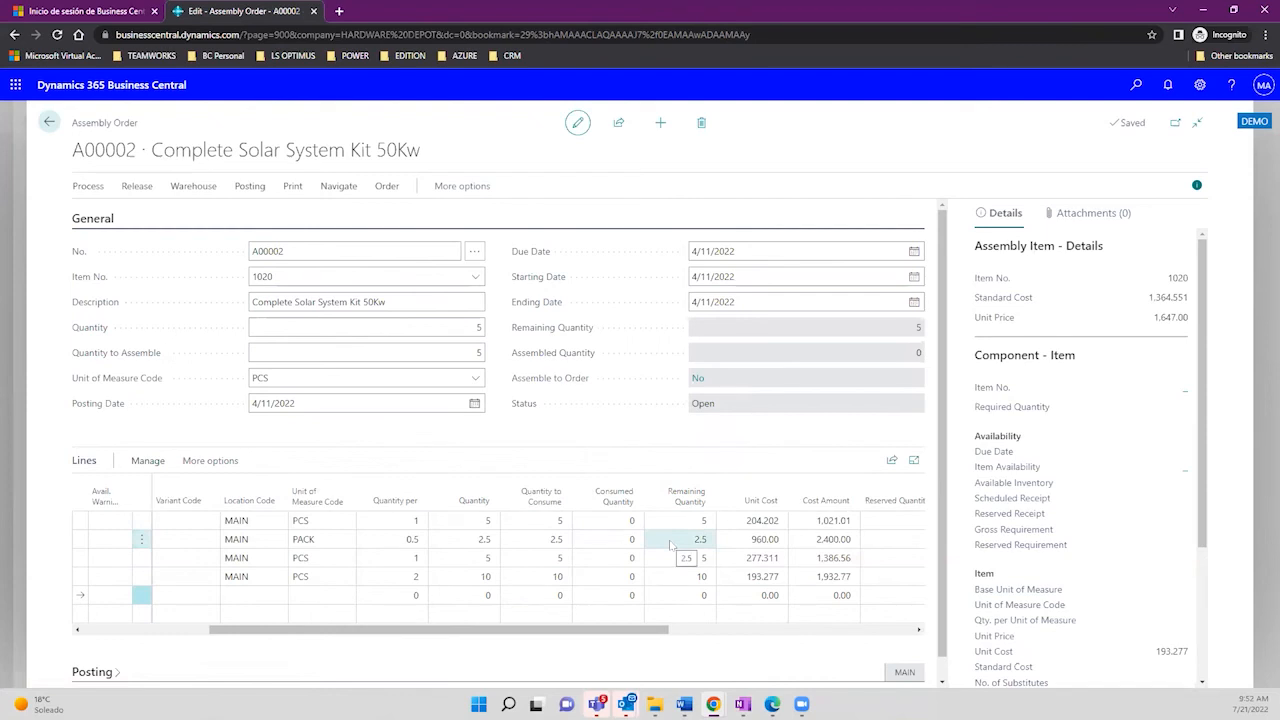
{"action": "left_click", "coordinate": [702, 521]}
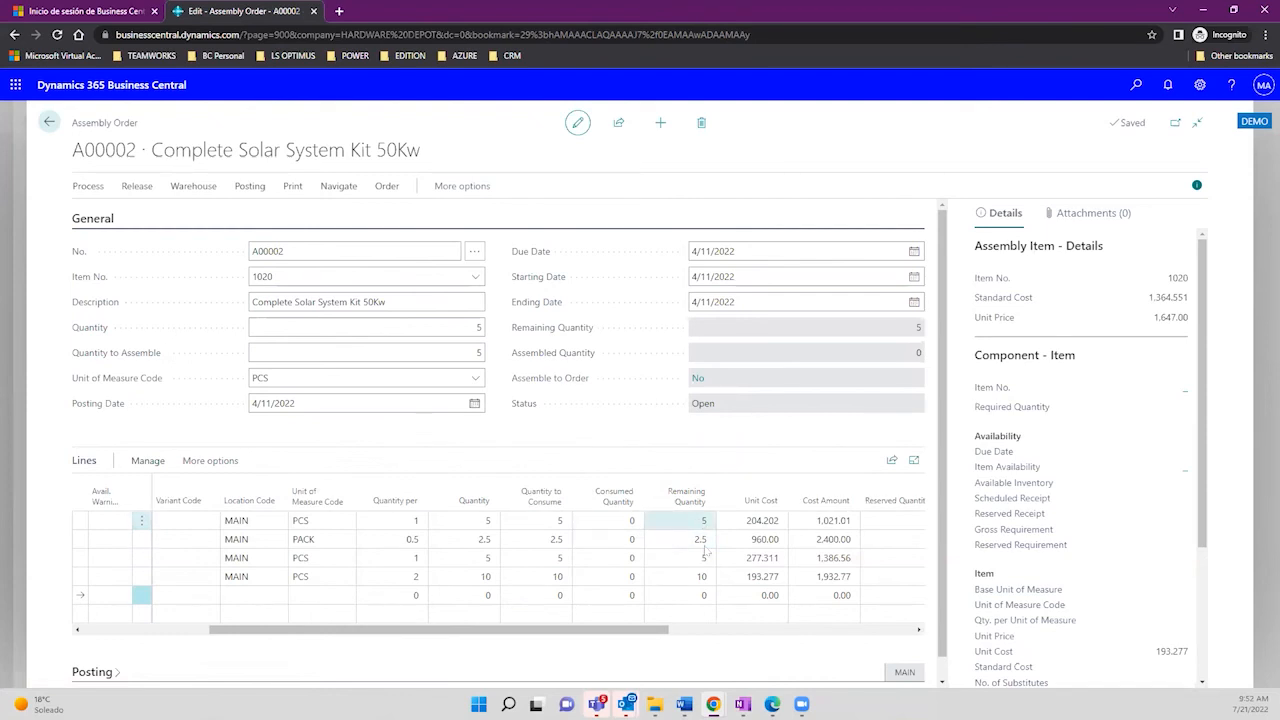
{"action": "left_click_drag", "start_coordinate": [706, 551], "coordinate": [705, 598]}
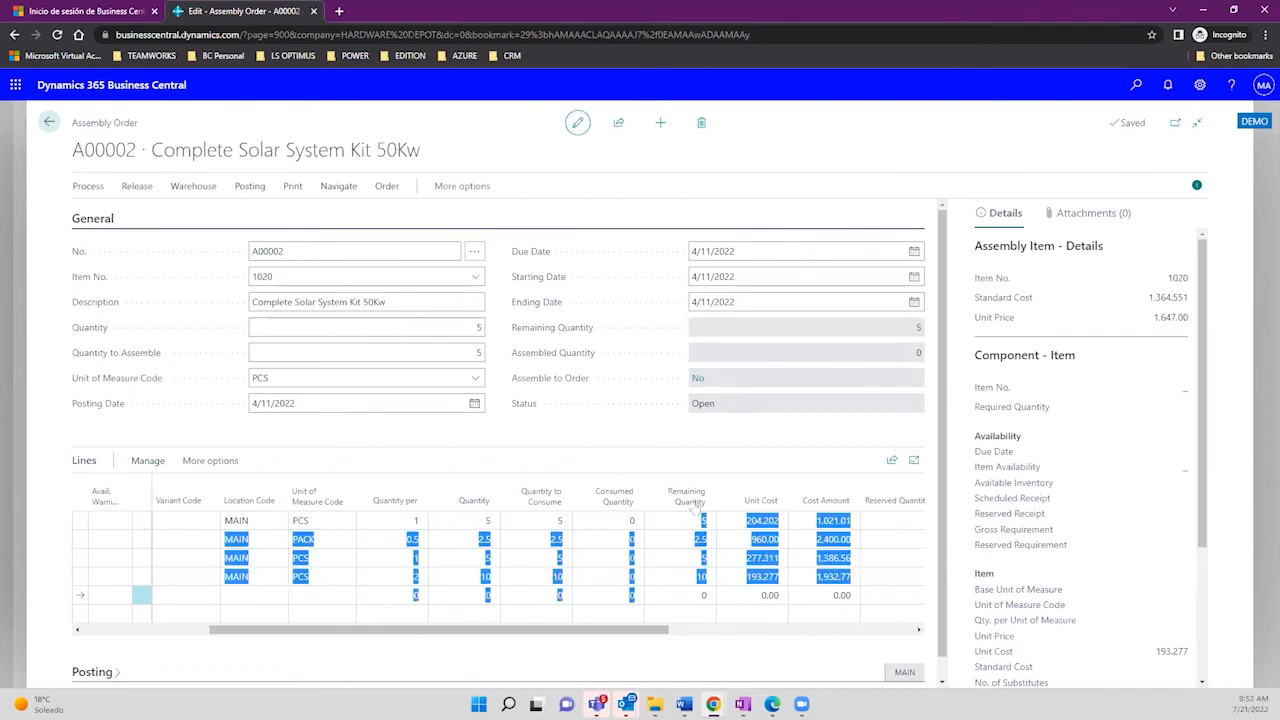
{"action": "left_click", "coordinate": [705, 614]}
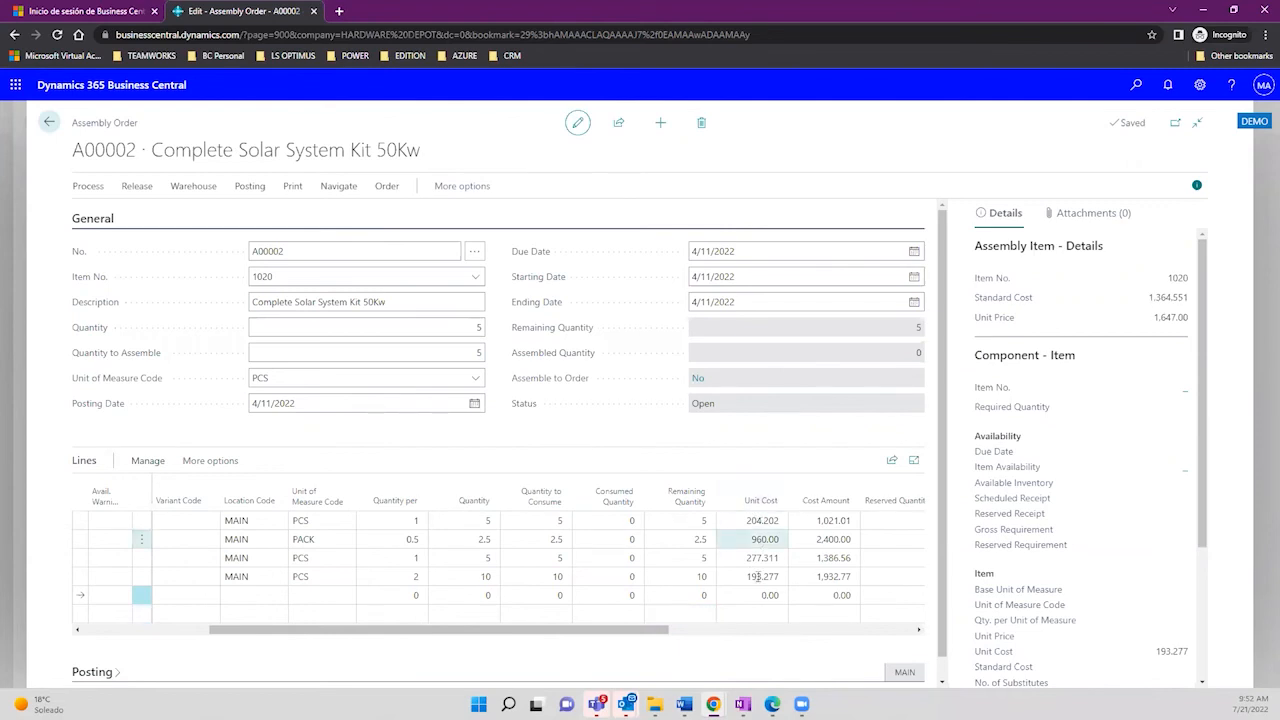
{"action": "left_click", "coordinate": [750, 520]}
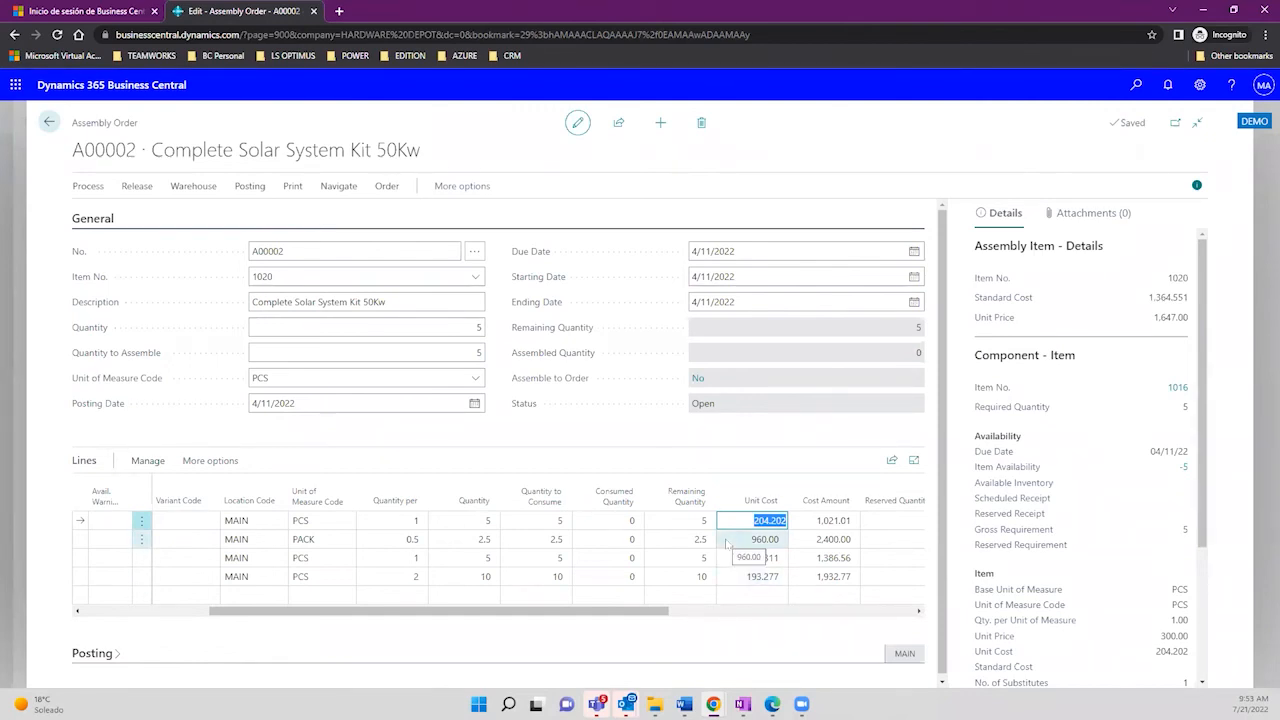
{"action": "left_click_drag", "start_coordinate": [557, 611], "coordinate": [310, 614]}
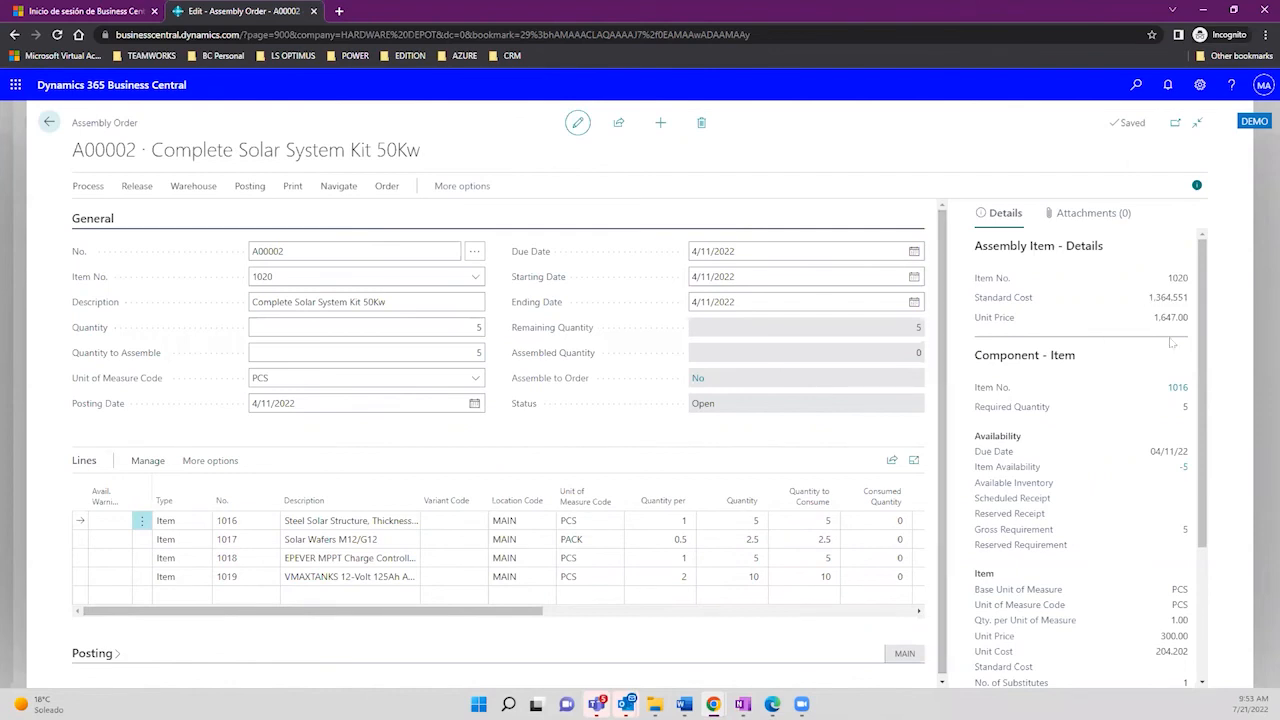
{"action": "left_click_drag", "start_coordinate": [1203, 352], "coordinate": [1215, 489]}
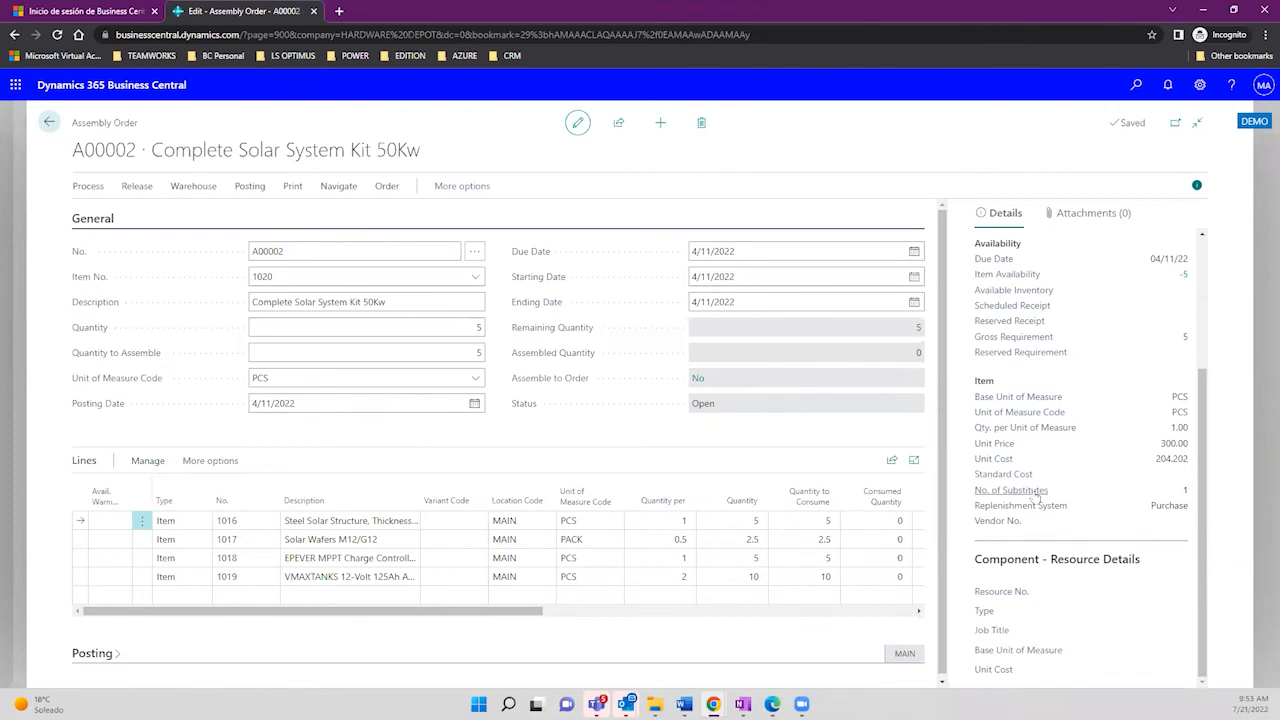
{"action": "mouse_move", "coordinate": [1036, 497]}
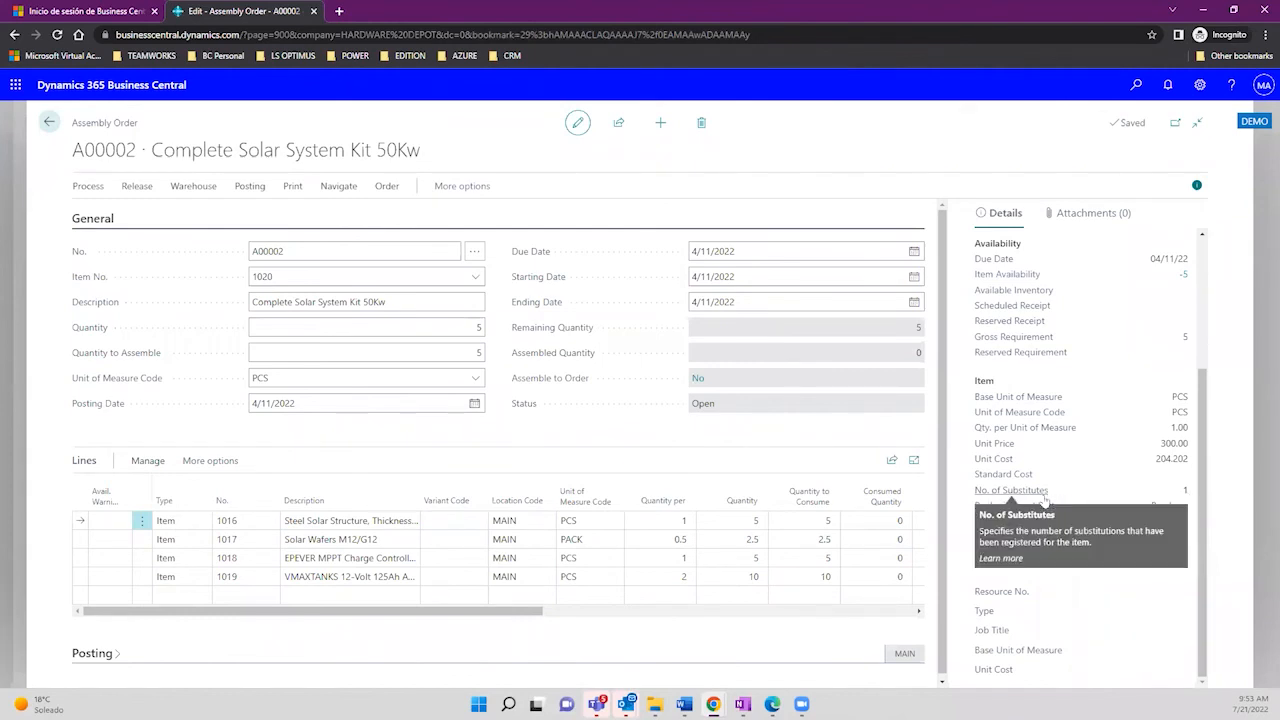
{"action": "left_click", "coordinate": [399, 520]}
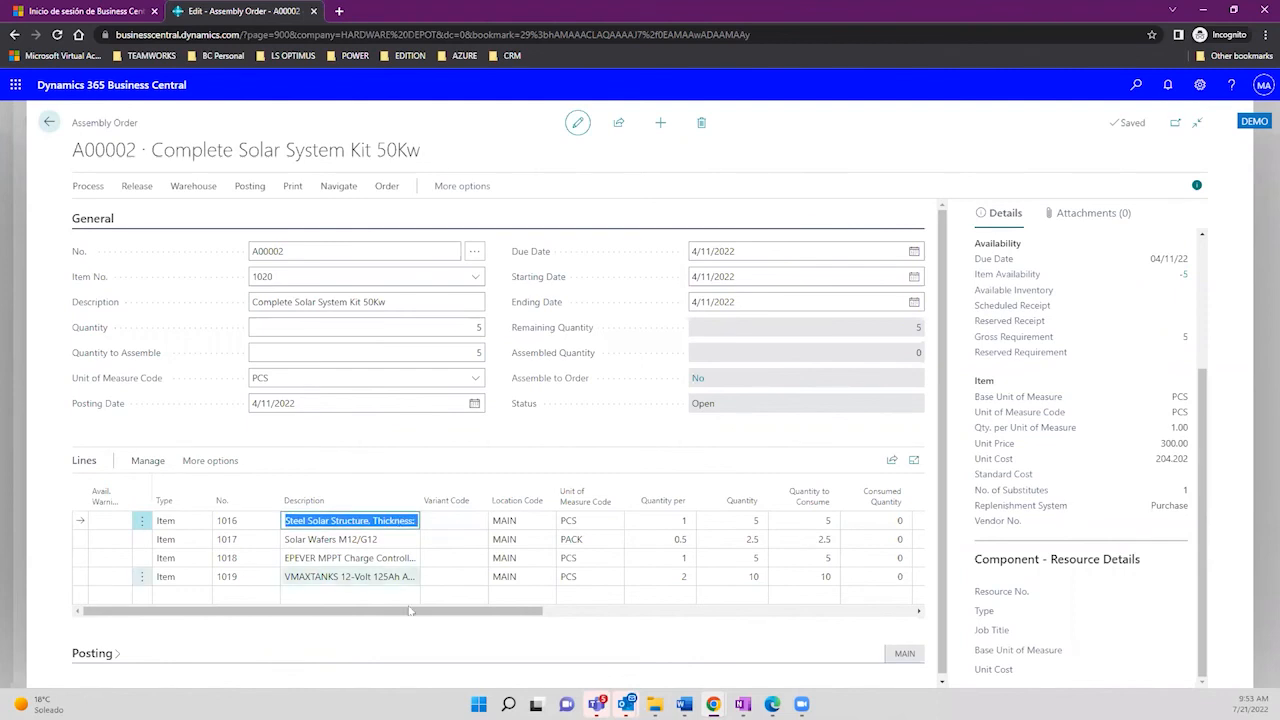
{"action": "left_click_drag", "start_coordinate": [403, 611], "coordinate": [292, 546]}
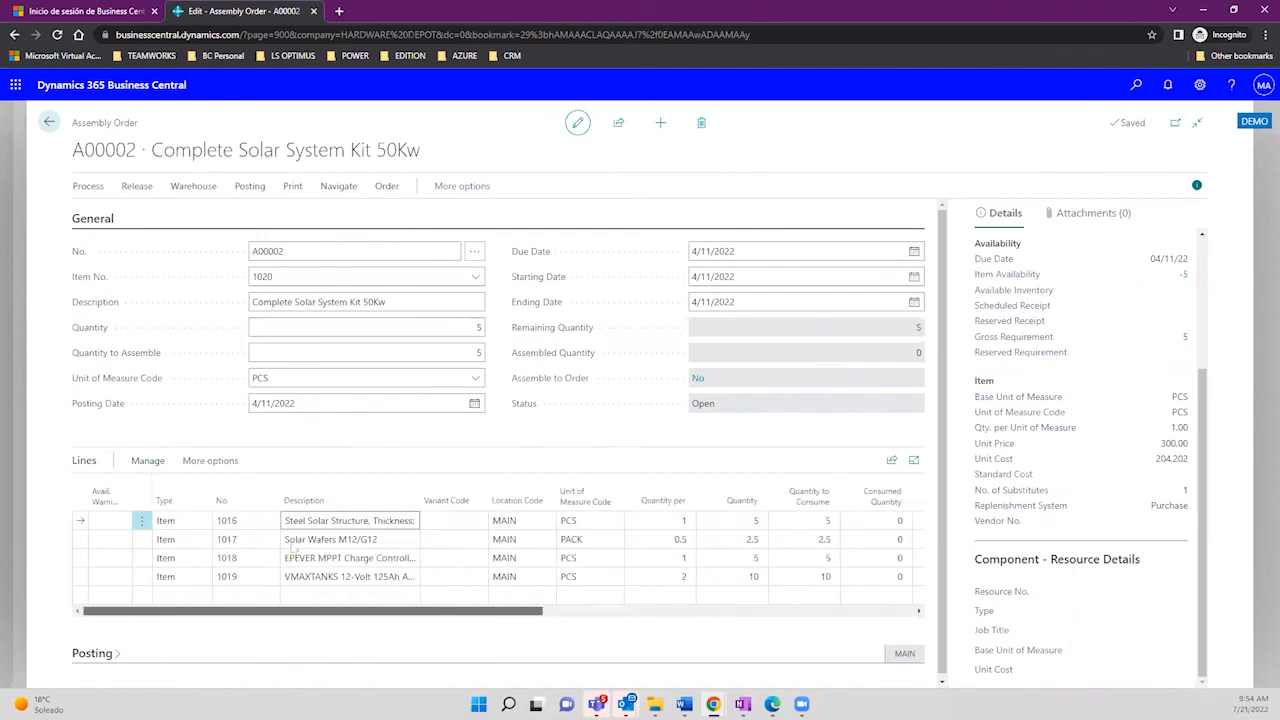
Step: Choose Print > Order to open the Assembly Order report request for A00002
{"action": "left_click", "coordinate": [194, 188]}
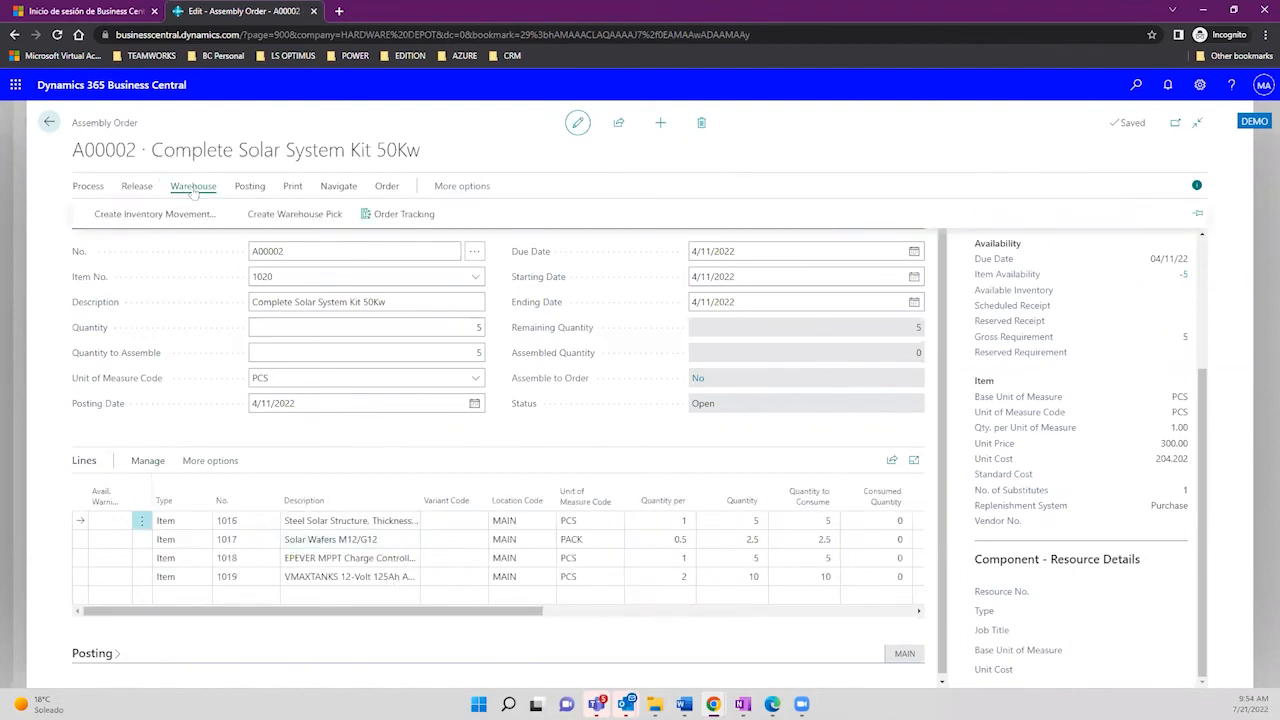
{"action": "left_click", "coordinate": [254, 188]}
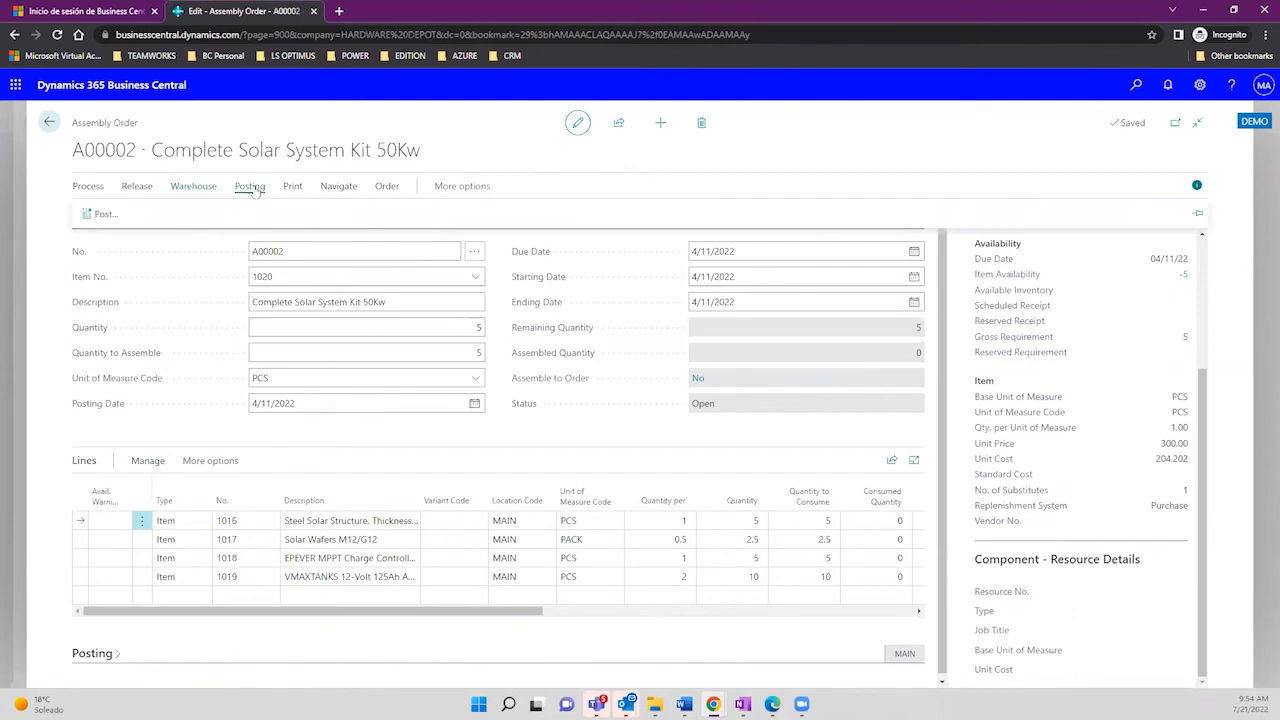
{"action": "left_click", "coordinate": [203, 190]}
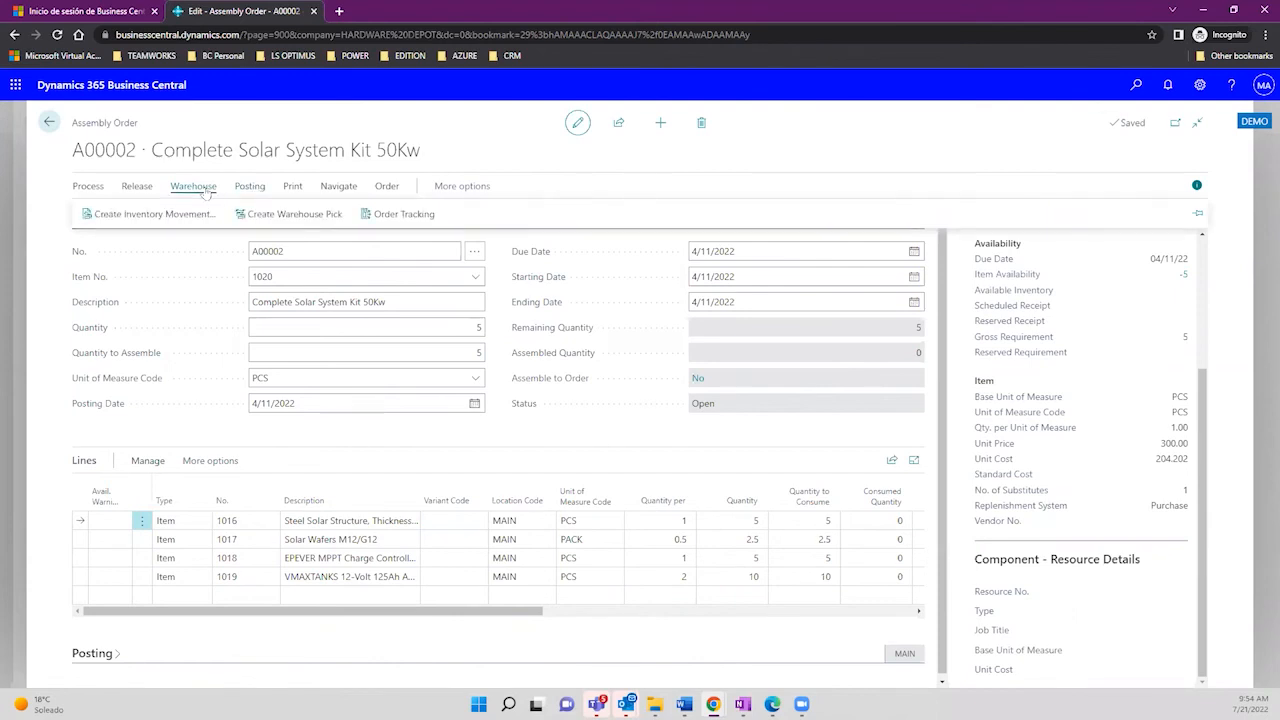
{"action": "left_click", "coordinate": [292, 186]}
{"action": "left_click", "coordinate": [117, 216]}
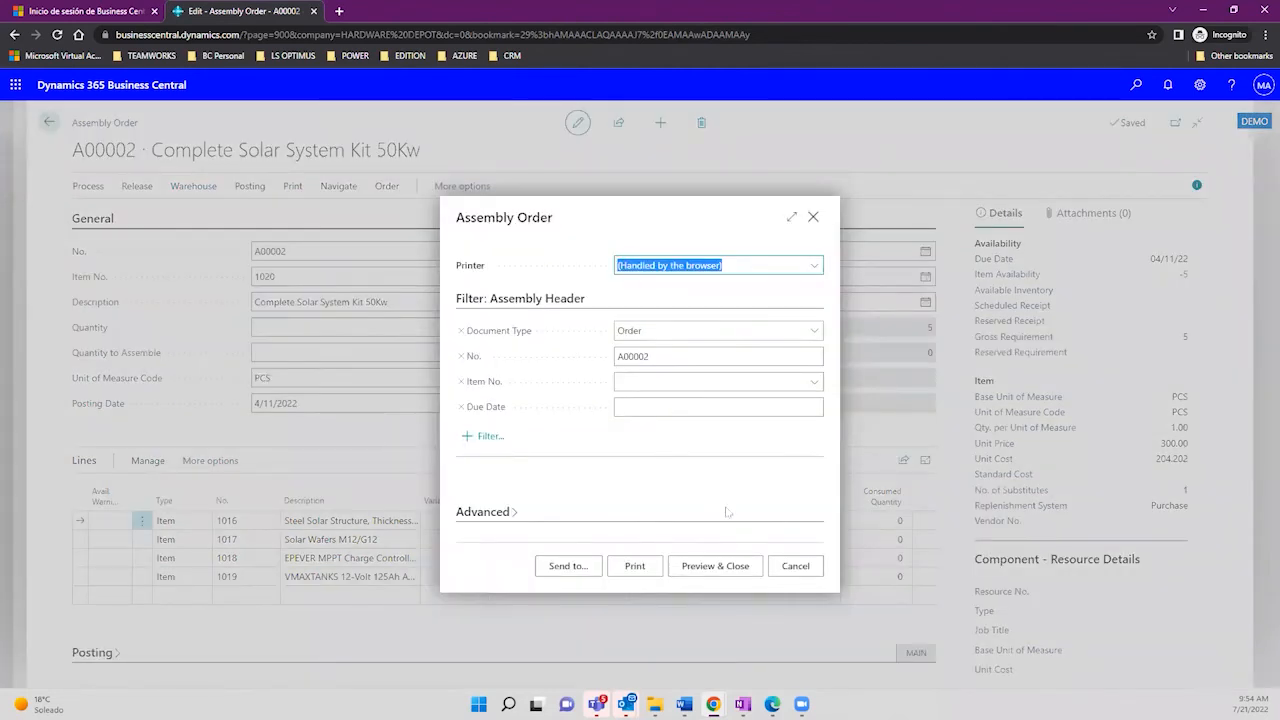
Step: Preview the A00002 Assembly Order report, scroll through its four components, then close it
{"action": "left_click", "coordinate": [728, 567]}
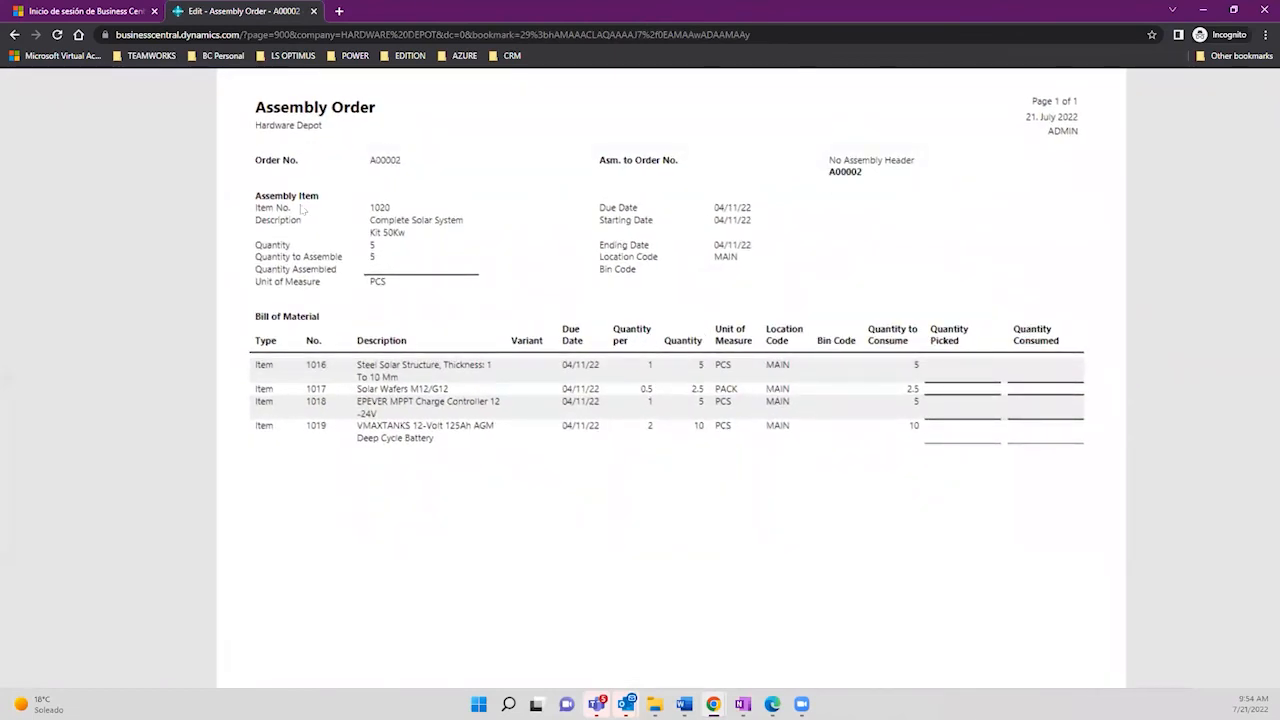
{"action": "left_click_drag", "start_coordinate": [405, 234], "coordinate": [368, 231]}
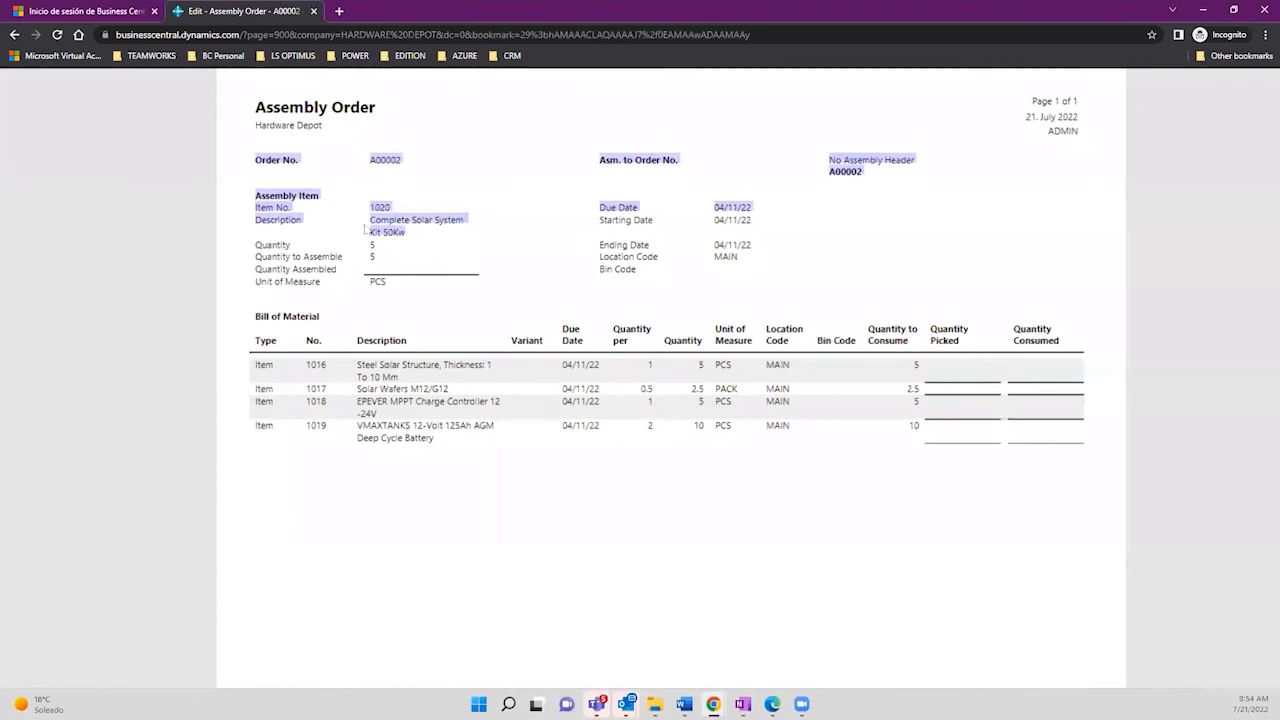
{"action": "left_click", "coordinate": [383, 249]}
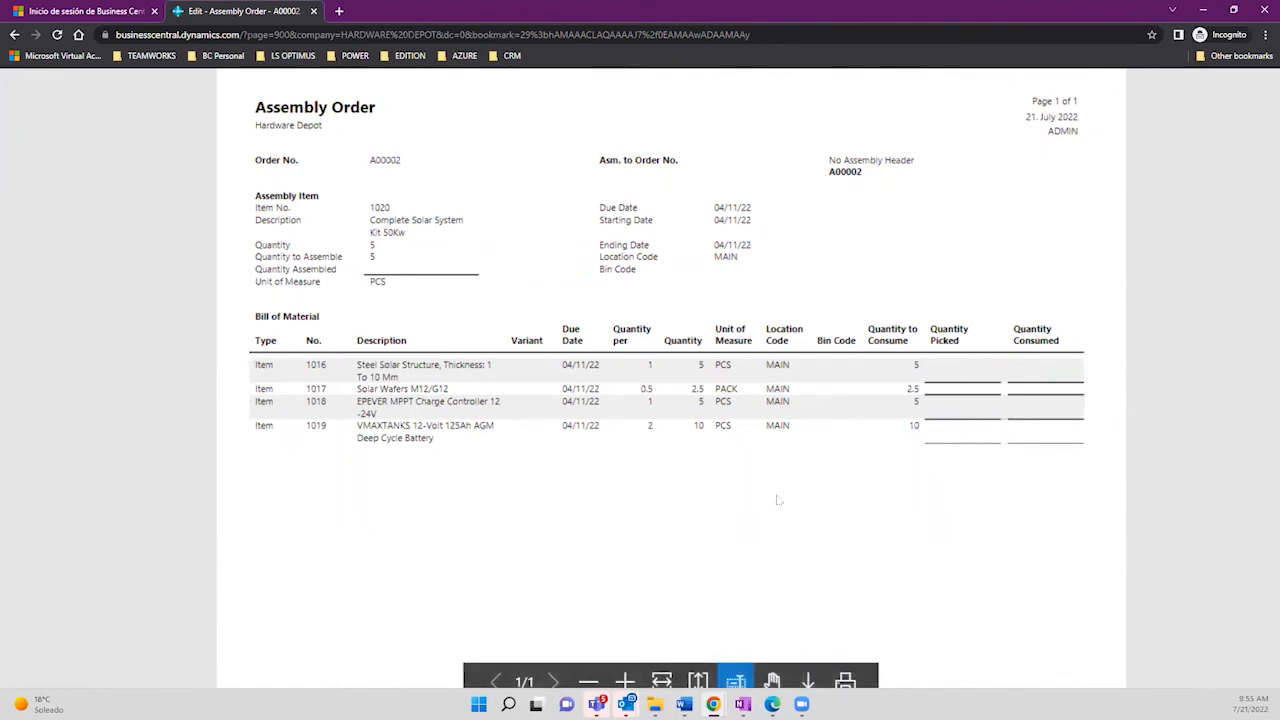
{"action": "scroll", "coordinate": [1064, 235], "scroll_direction": "down", "scroll_amount": 3}
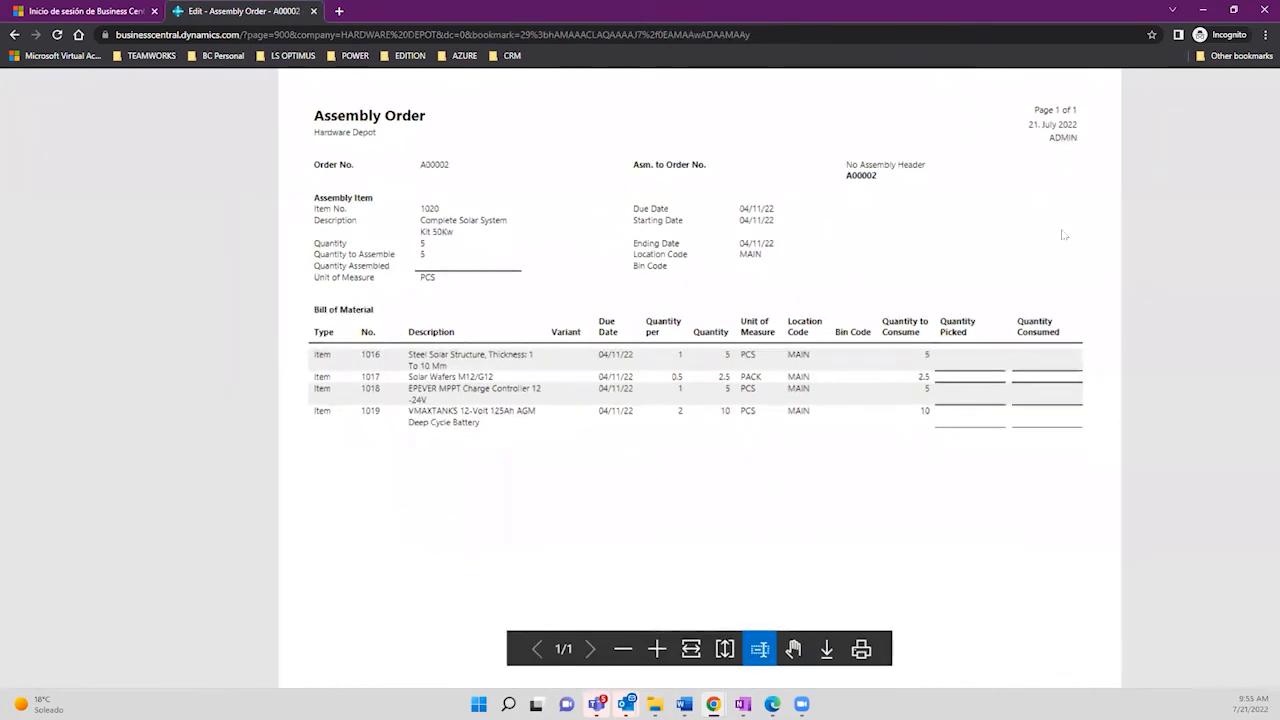
{"action": "scroll", "coordinate": [612, 171], "scroll_direction": "down", "scroll_amount": 1}
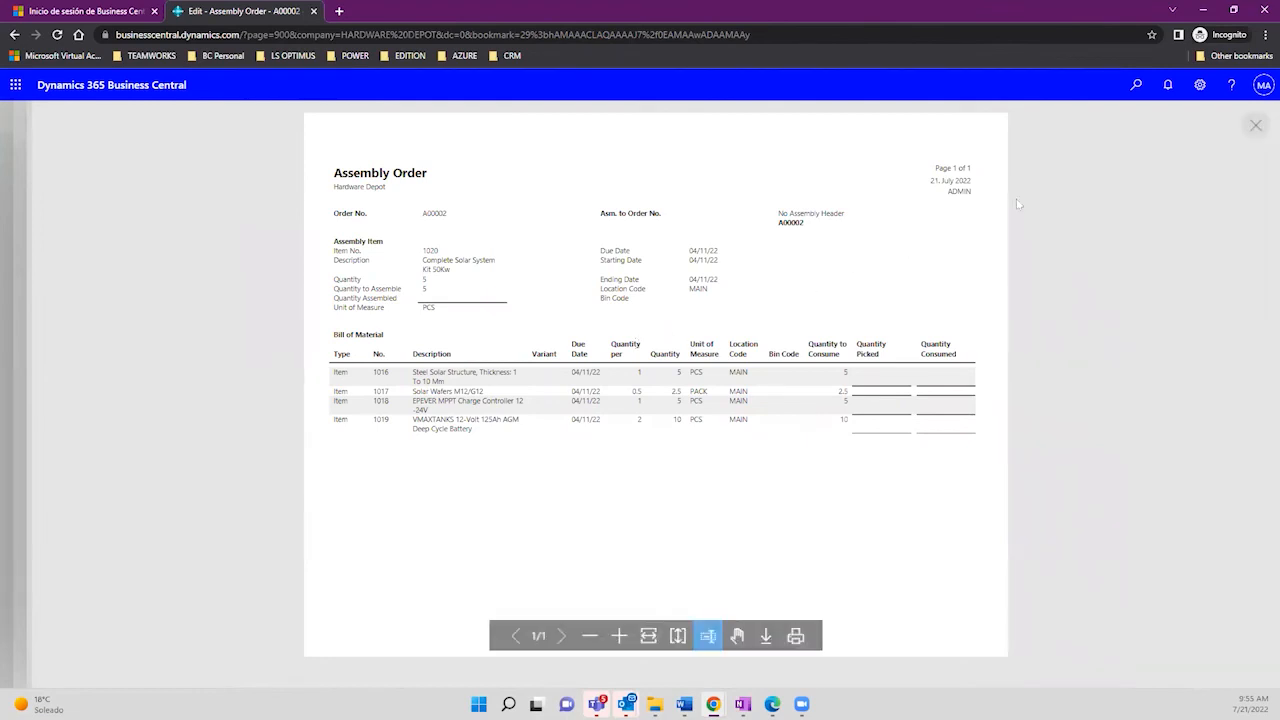
{"action": "left_click", "coordinate": [1249, 132]}
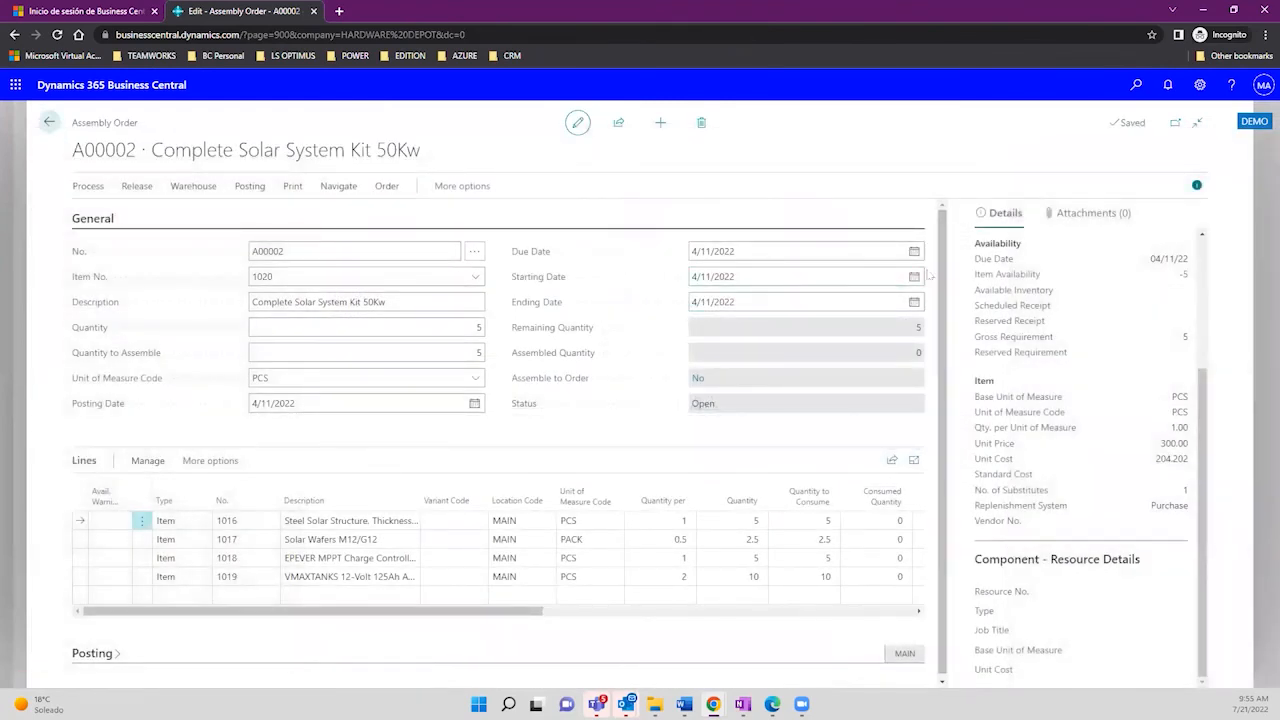
Step: Check component availability for A00002 and decline recording the insufficient quantity
{"action": "left_click", "coordinate": [88, 187]}
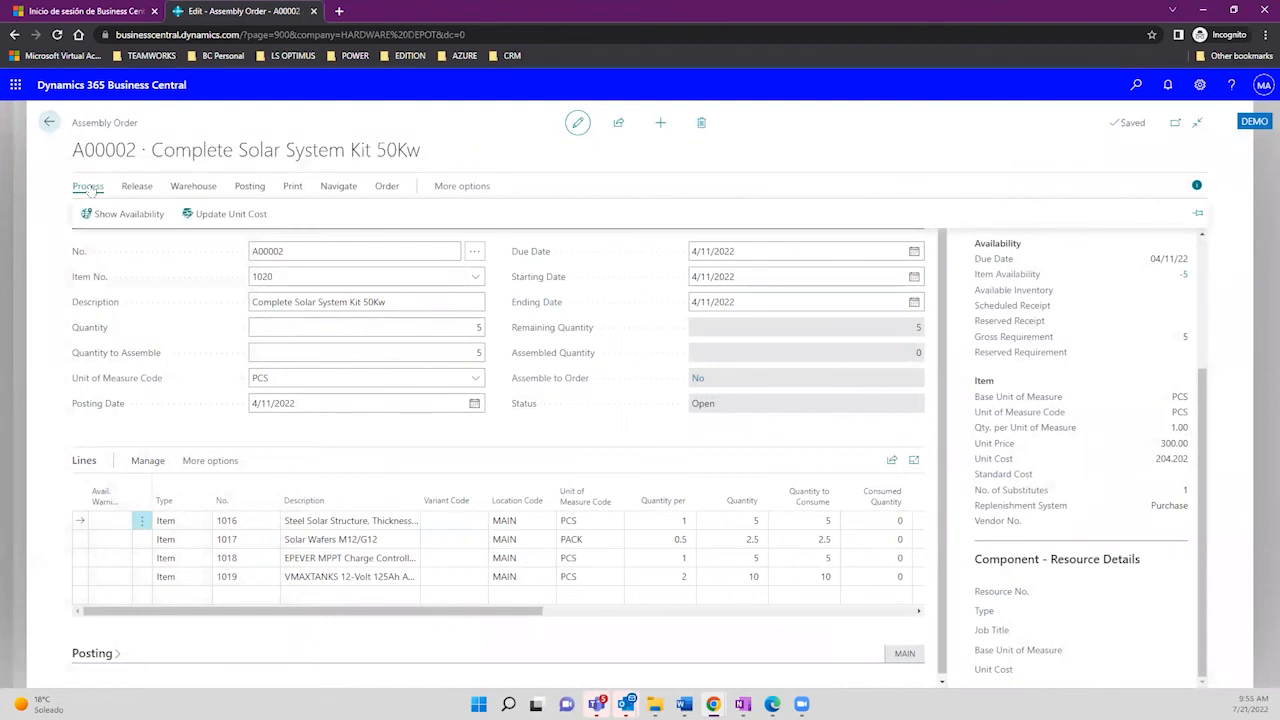
{"action": "left_click", "coordinate": [212, 220]}
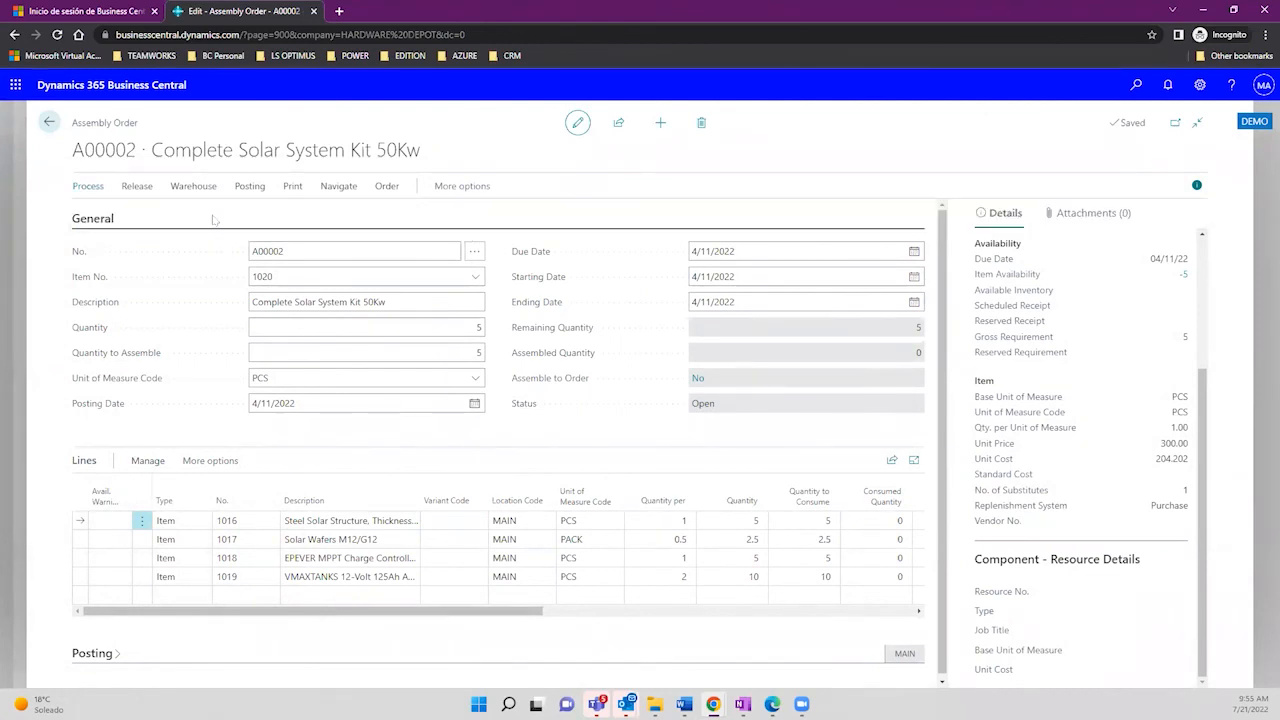
{"action": "left_click", "coordinate": [90, 186]}
{"action": "left_click", "coordinate": [99, 211]}
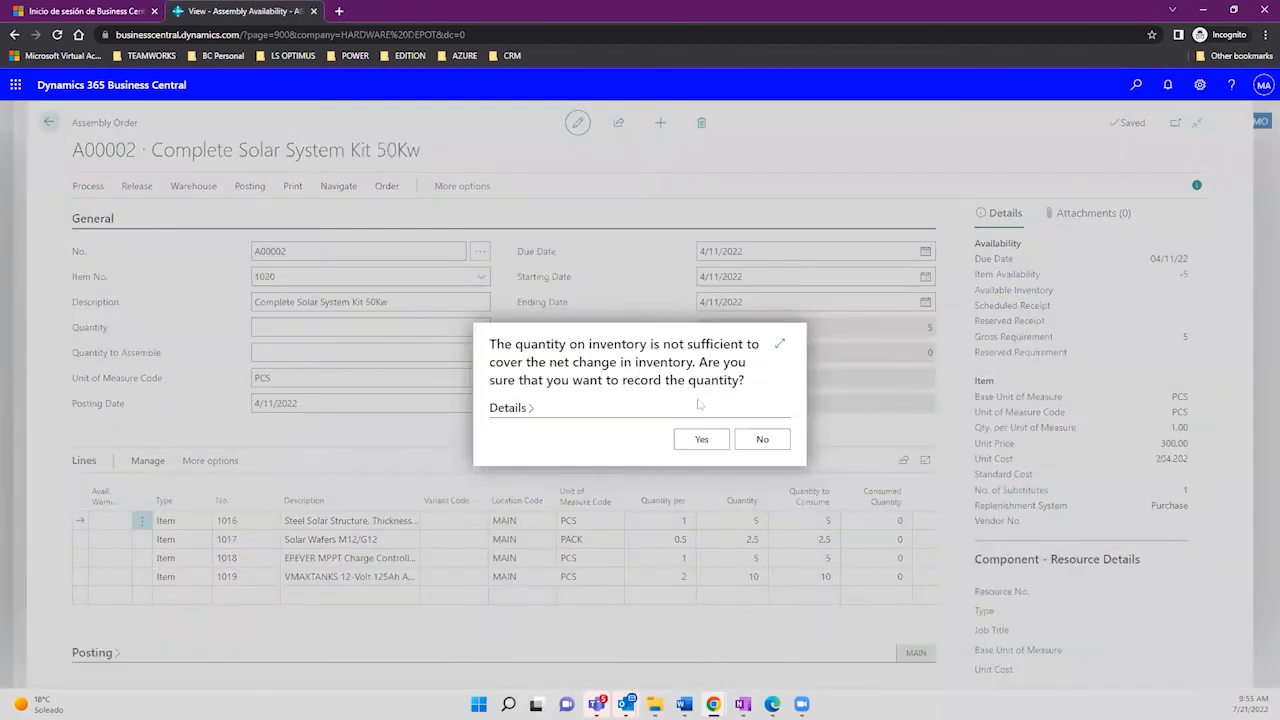
{"action": "left_click", "coordinate": [758, 439]}
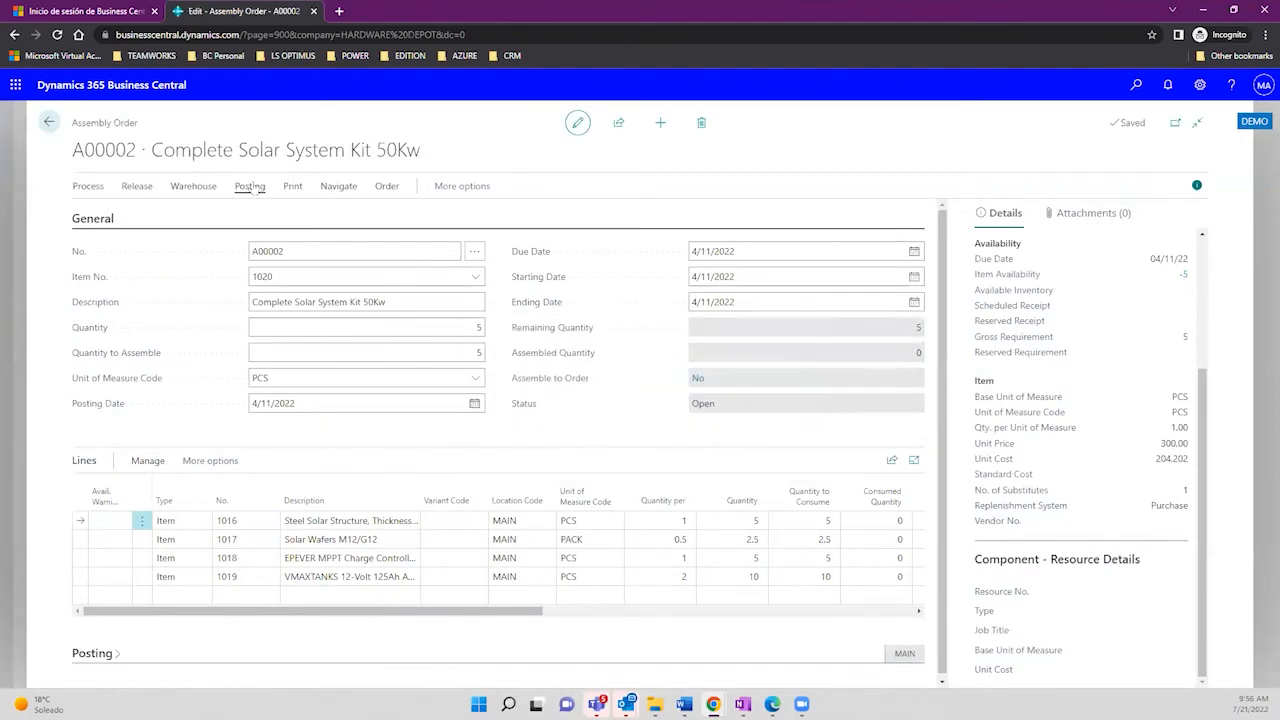
Step: Attempt to post A00002, dismiss the insufficient-inventory error for item 1016, and go back
{"action": "left_click", "coordinate": [250, 186]}
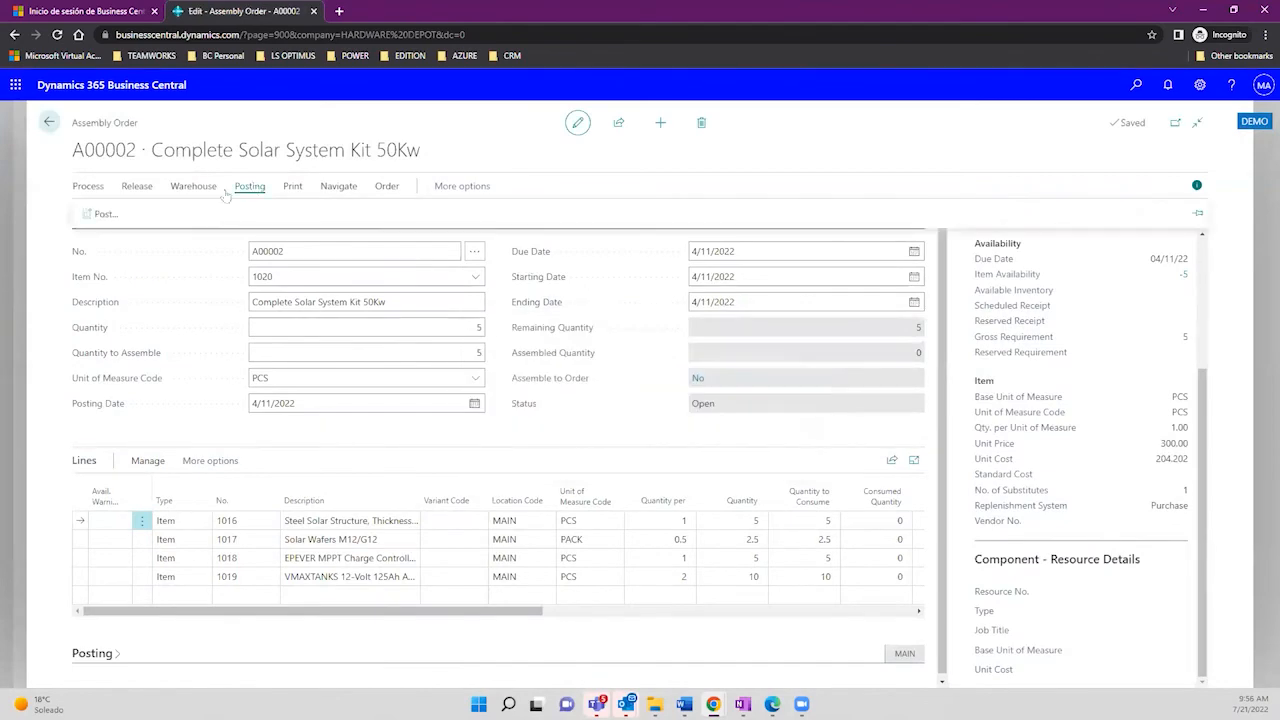
{"action": "left_click", "coordinate": [100, 215]}
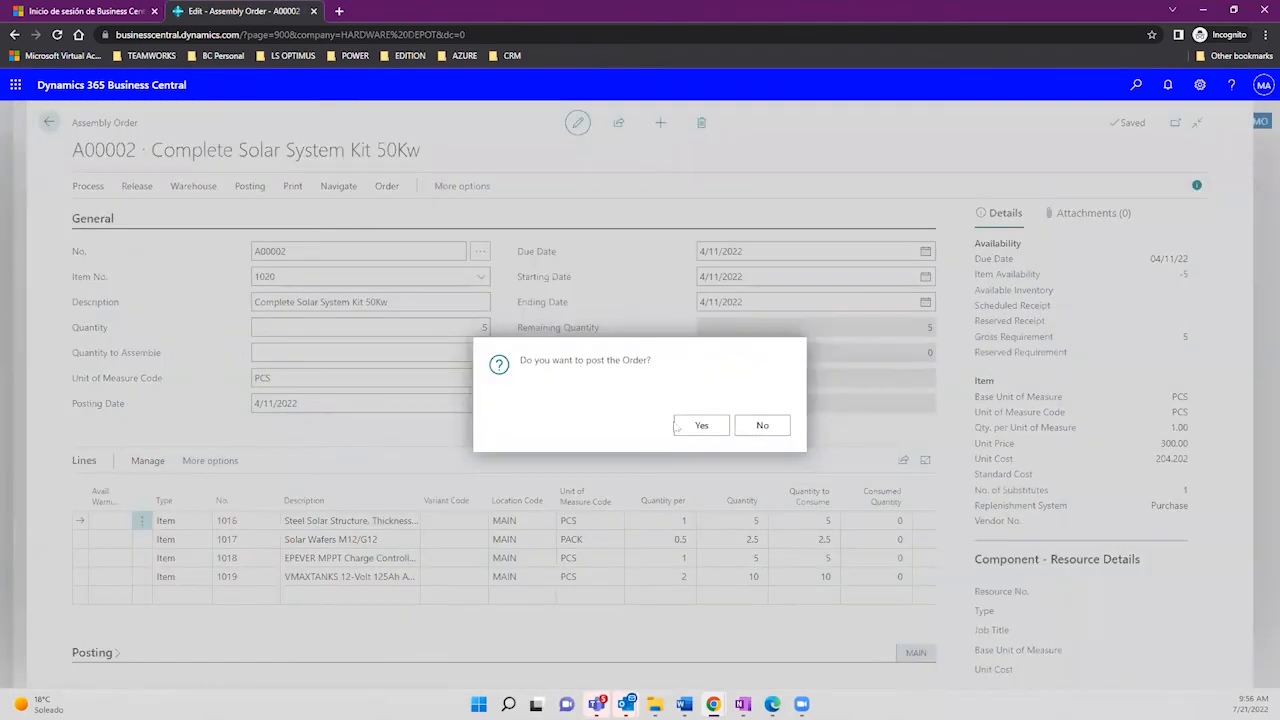
{"action": "left_click", "coordinate": [676, 427]}
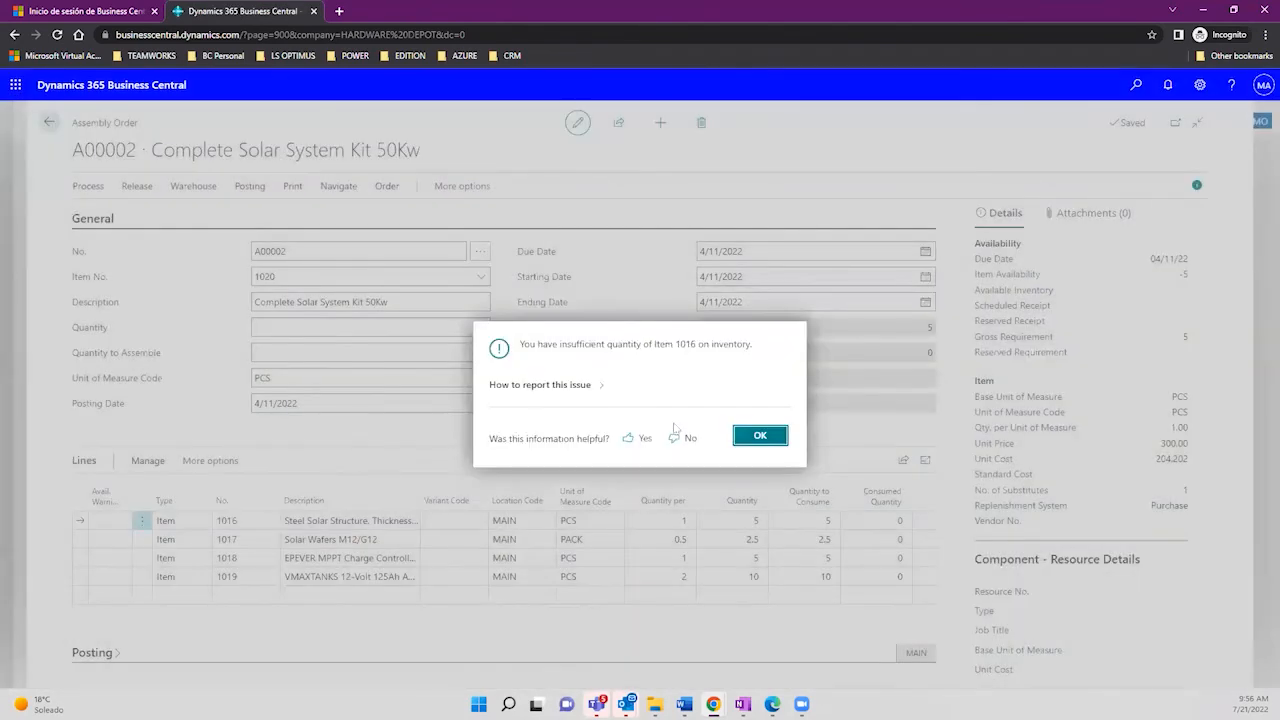
{"action": "left_click", "coordinate": [757, 436]}
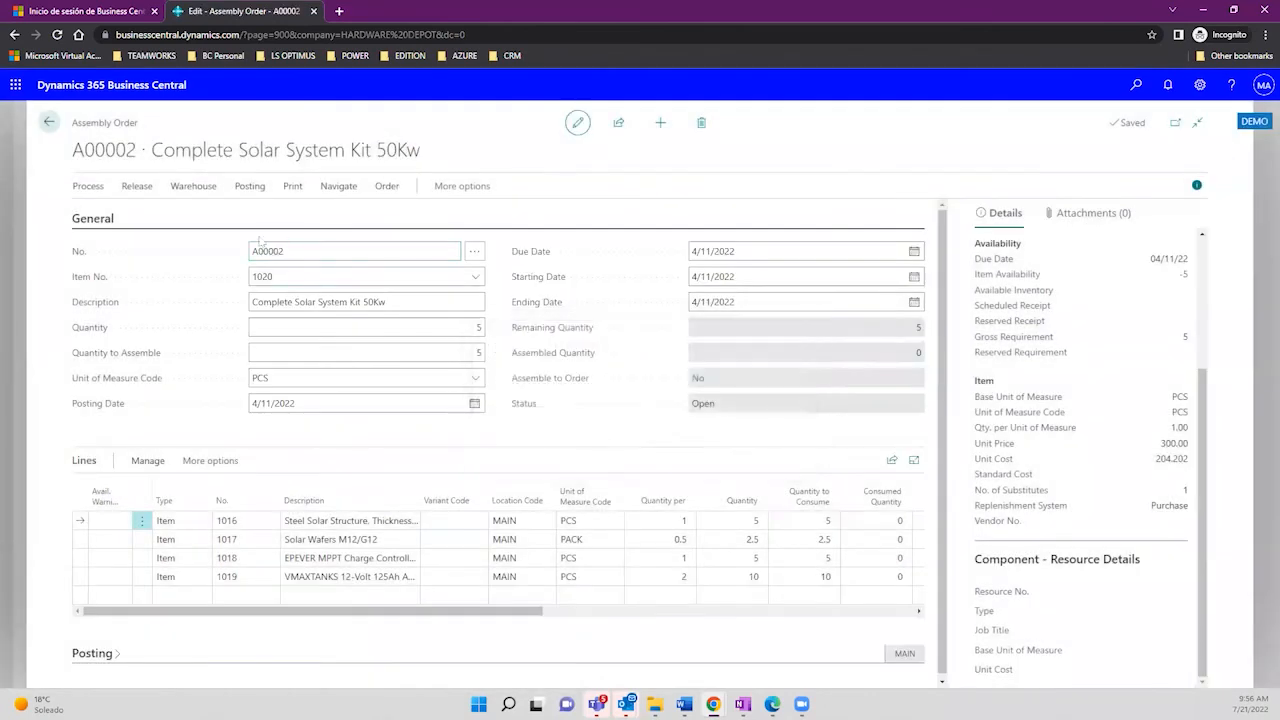
{"action": "left_click", "coordinate": [48, 121]}
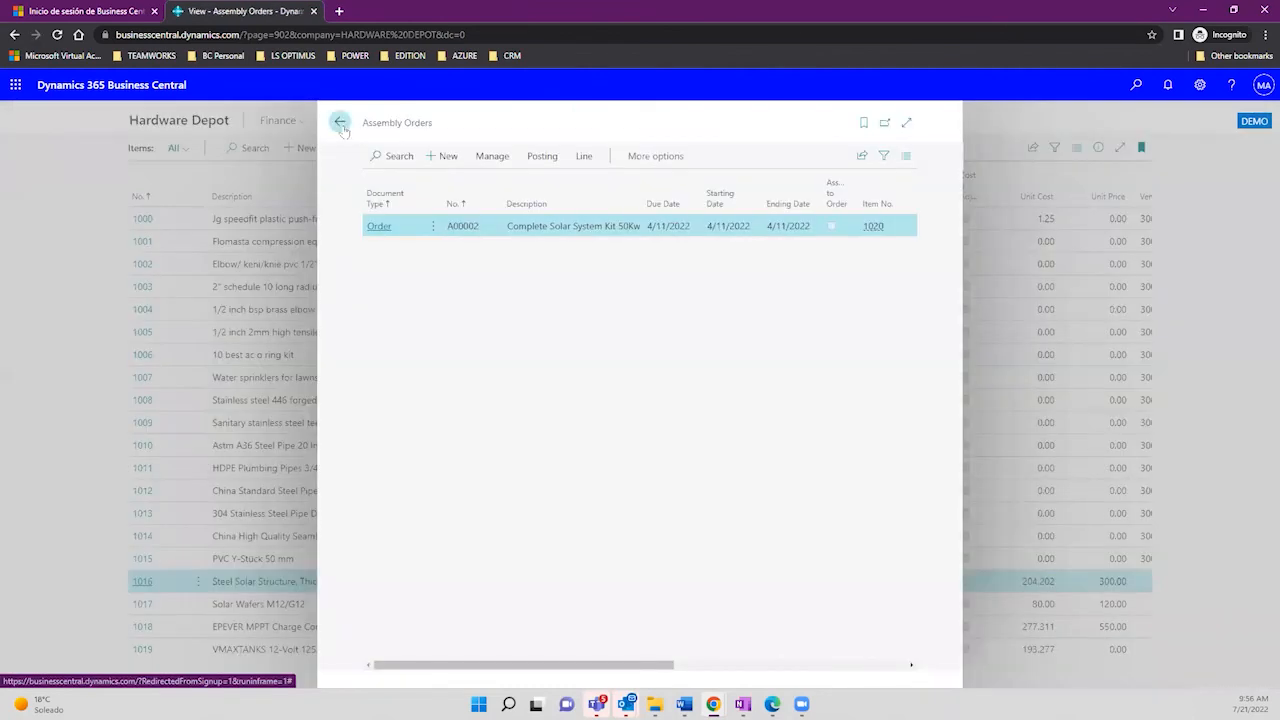
Step: Return to Items, search 'Sola', and open the card for item 1020 Complete Solar System Kit 50Kw
{"action": "left_click", "coordinate": [340, 122]}
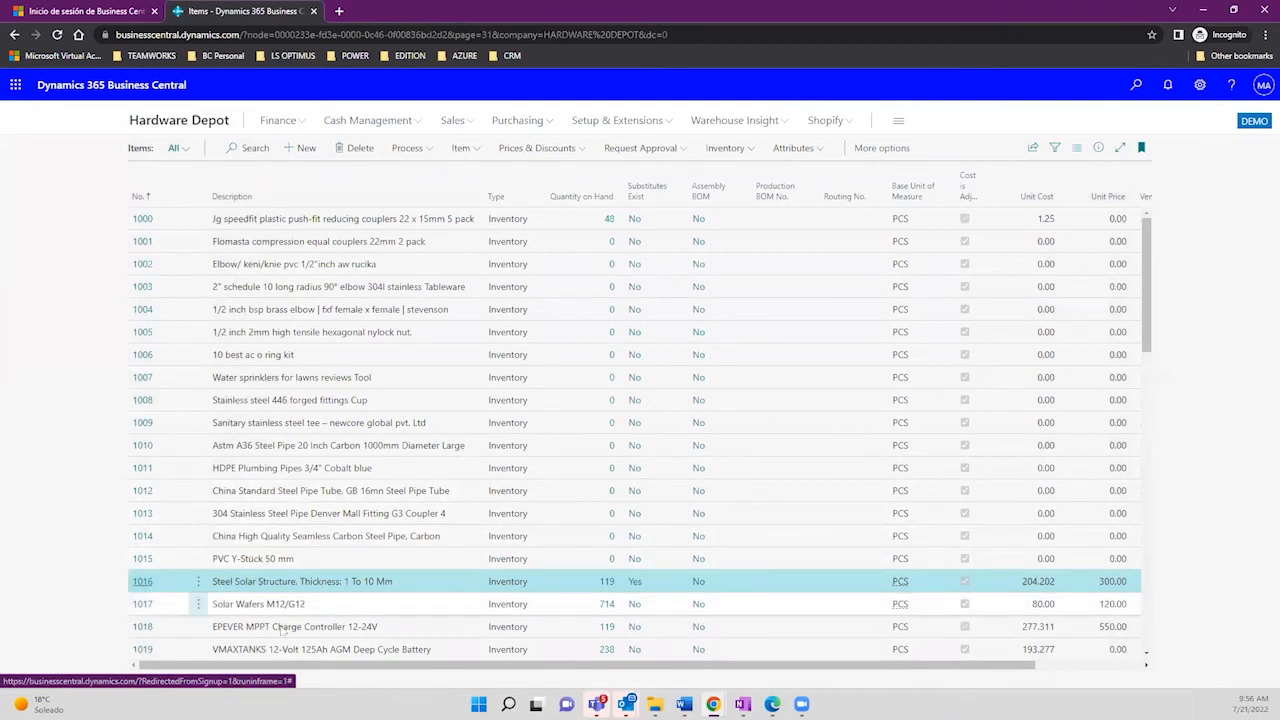
{"action": "left_click", "coordinate": [246, 148]}
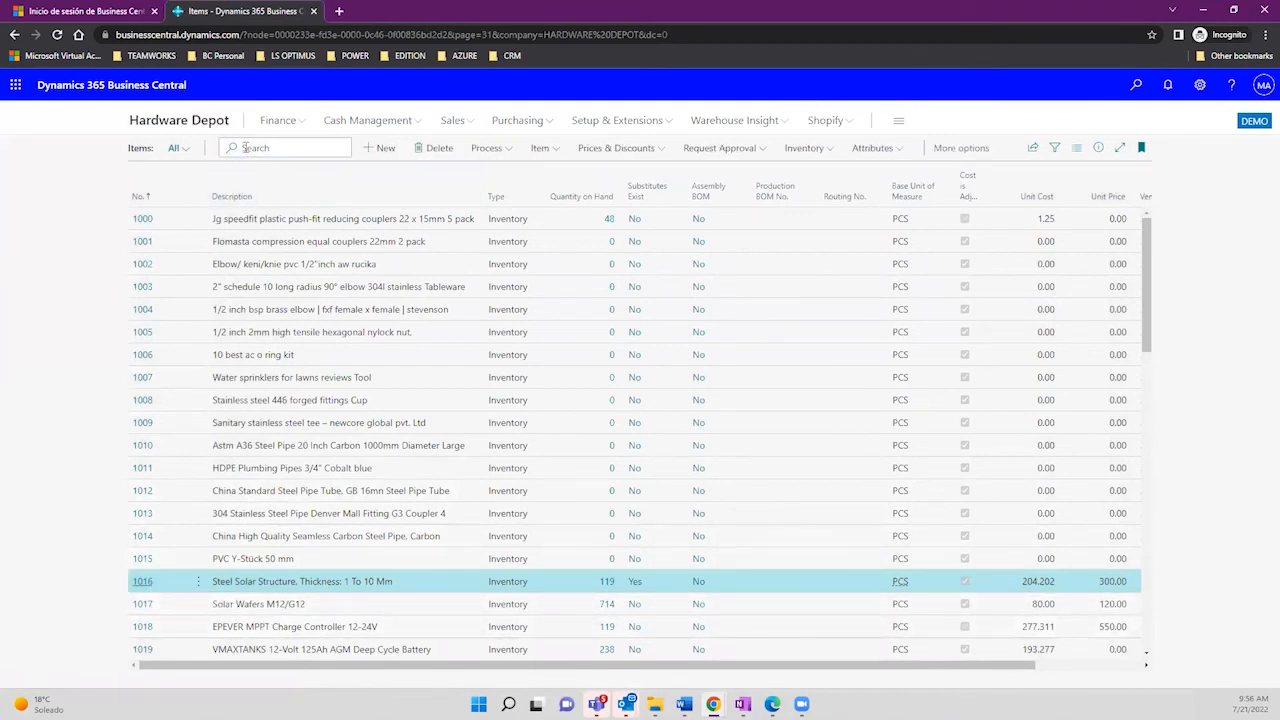
{"action": "type", "text": "Sola"}
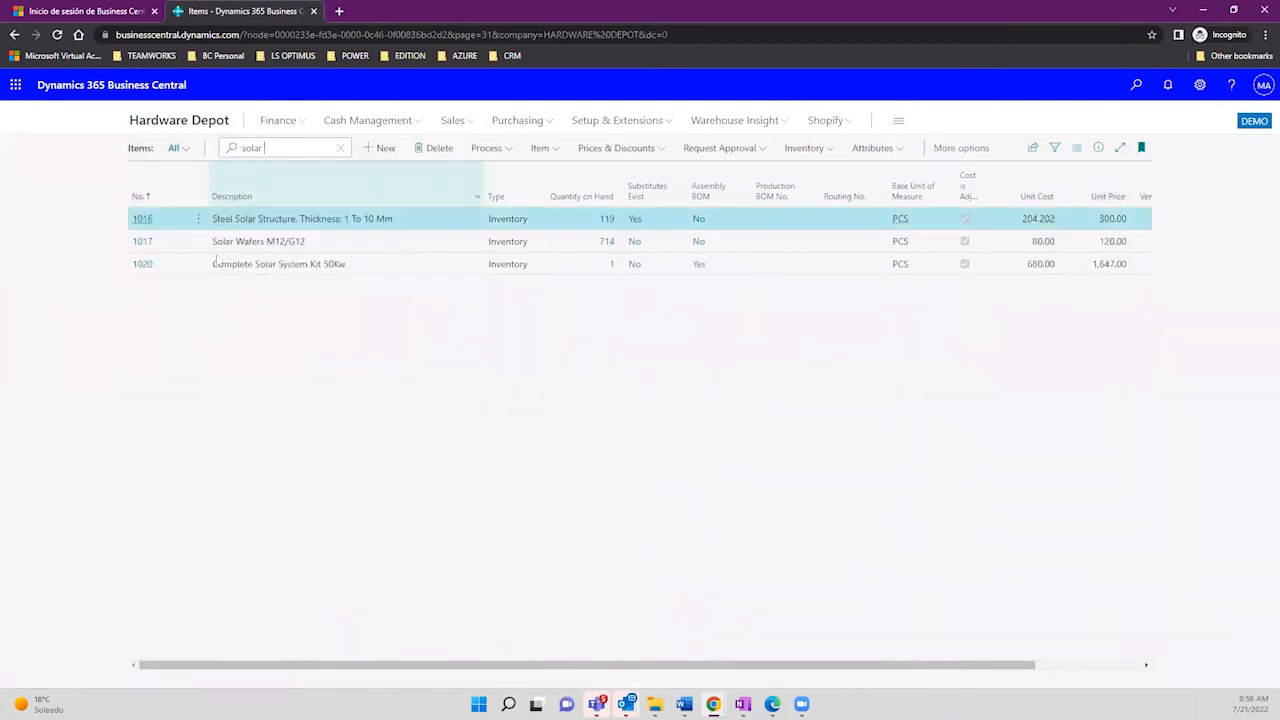
{"action": "left_click", "coordinate": [142, 266]}
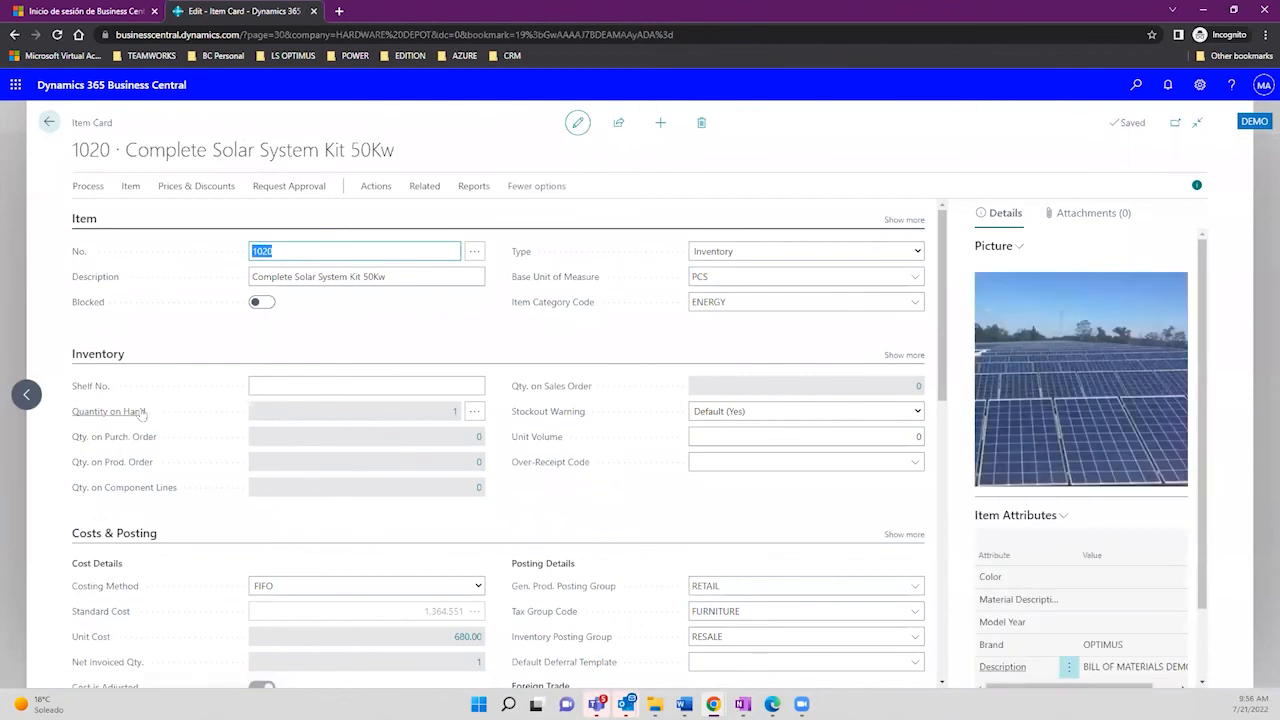
Step: Trace quantity on hand 1 to its single Assembly Output ledger entry from A00001
{"action": "left_click", "coordinate": [452, 414]}
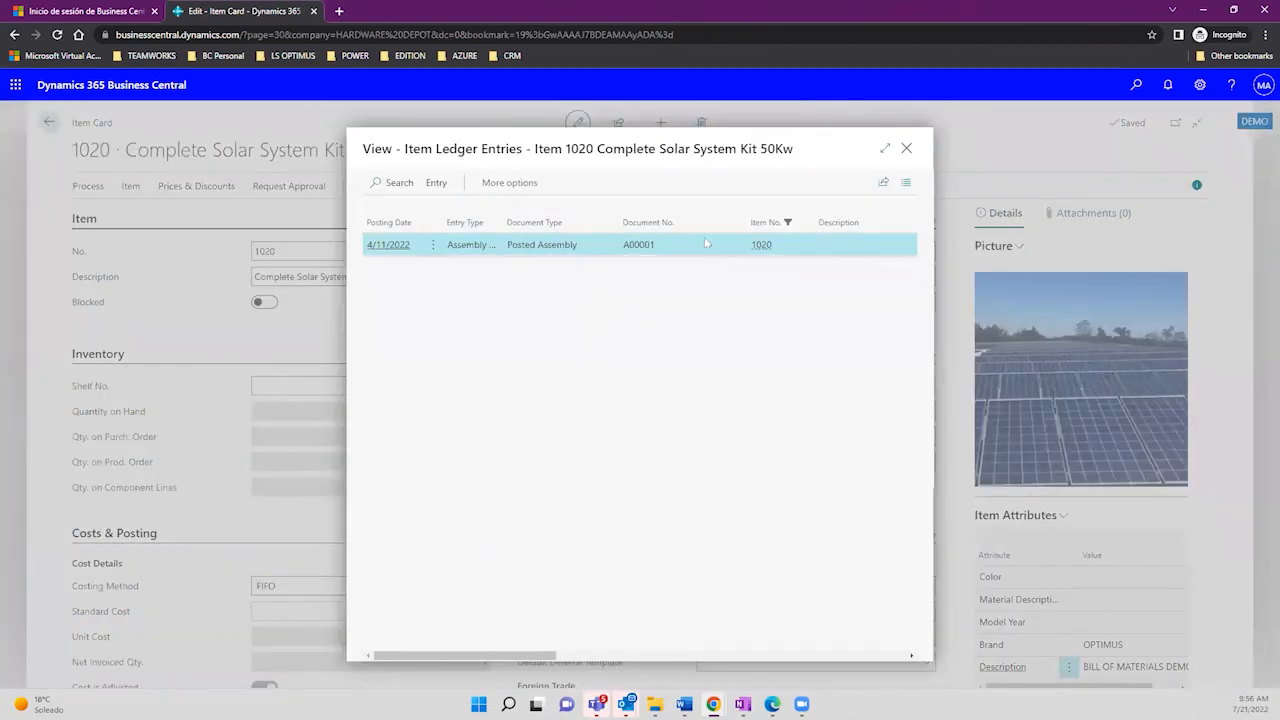
{"action": "left_click", "coordinate": [886, 148]}
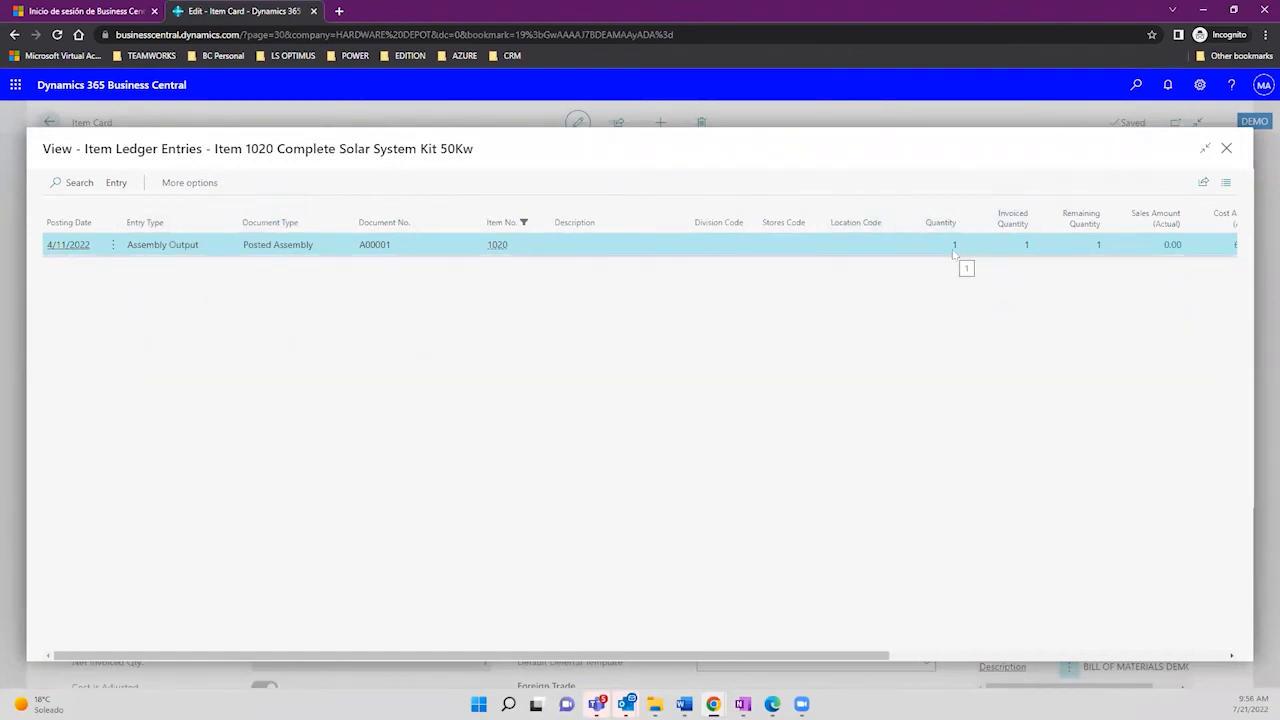
{"action": "double_click", "coordinate": [1028, 248]}
{"action": "left_click_drag", "start_coordinate": [128, 245], "coordinate": [202, 252]}
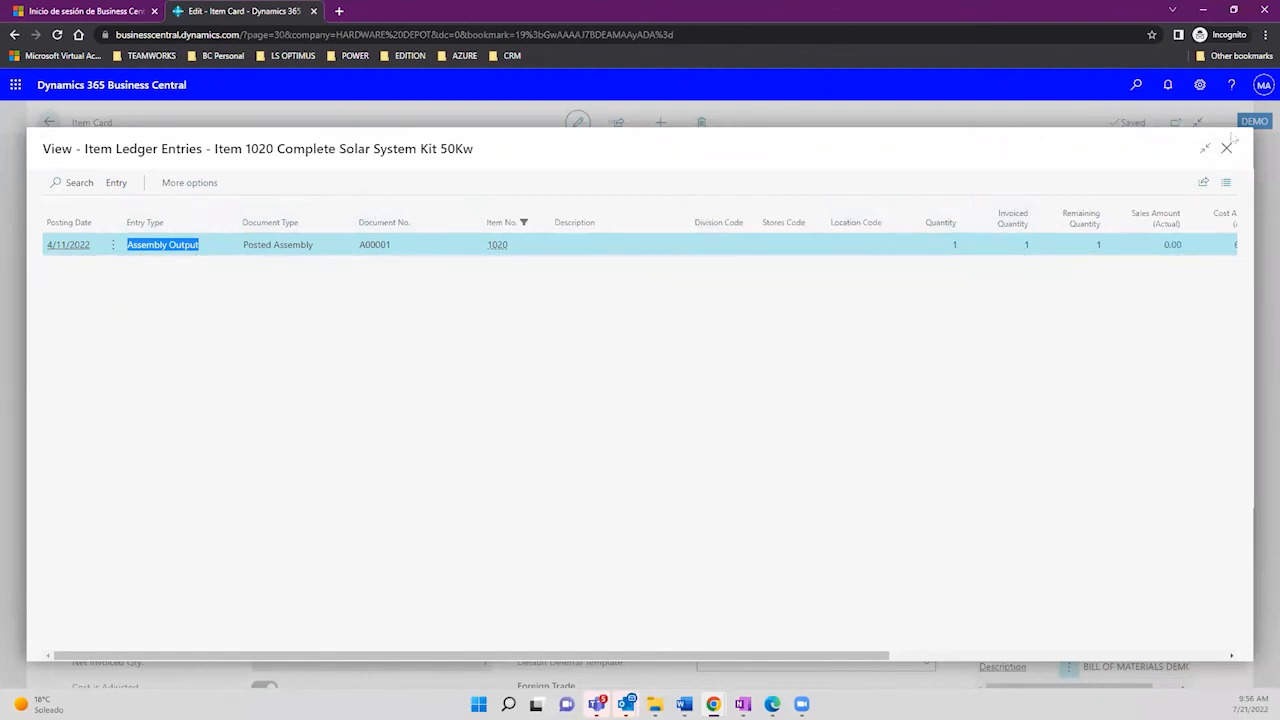
{"action": "left_click", "coordinate": [1226, 150]}
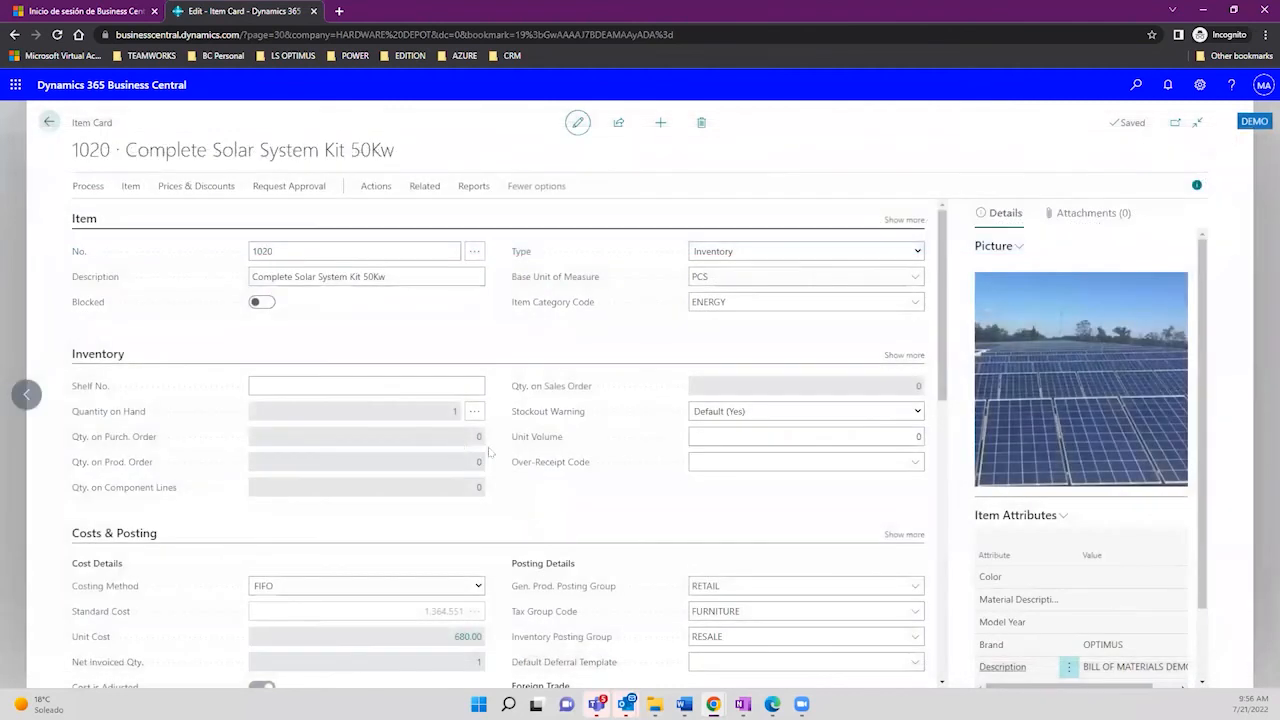
{"action": "left_click", "coordinate": [467, 637]}
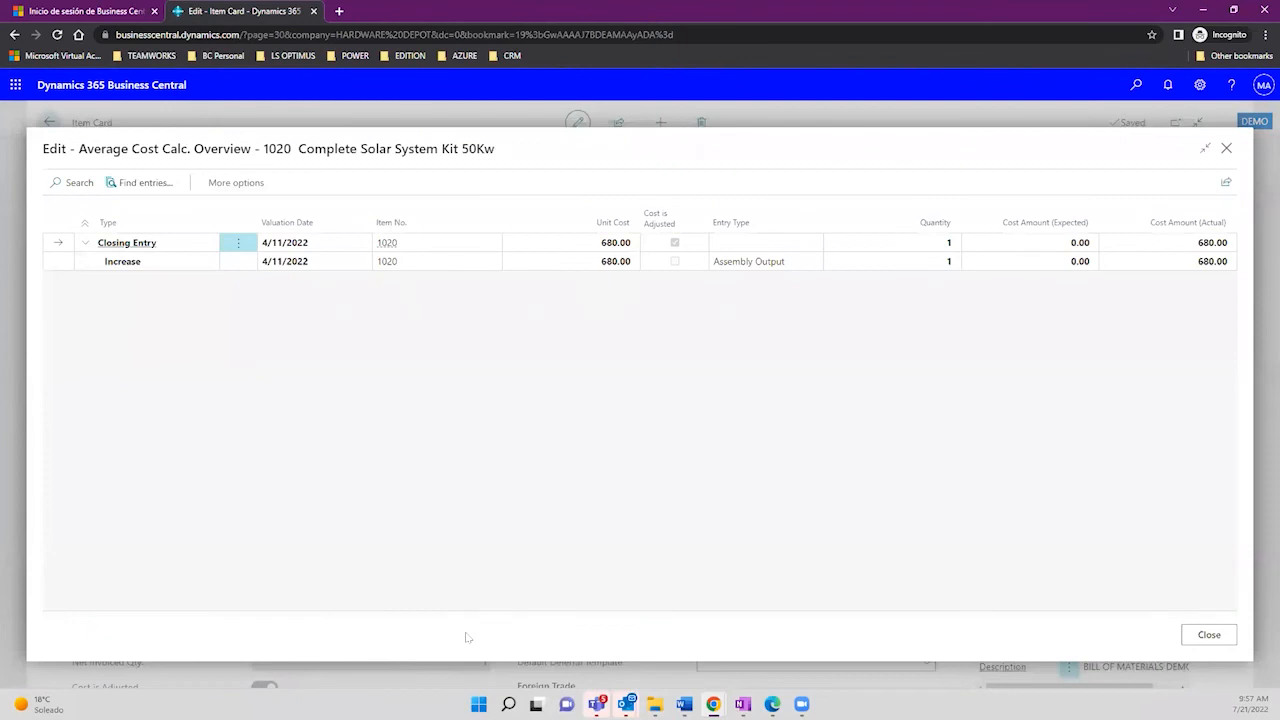
{"action": "left_click", "coordinate": [158, 265]}
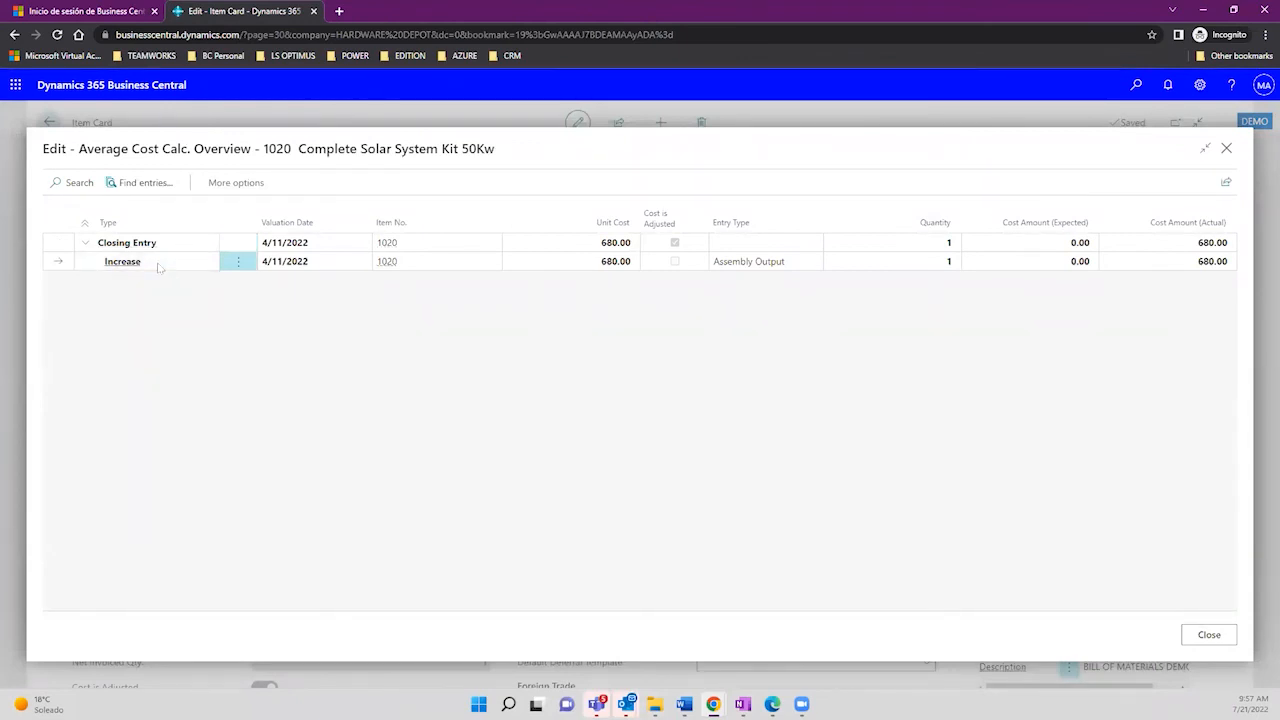
{"action": "left_click", "coordinate": [600, 262]}
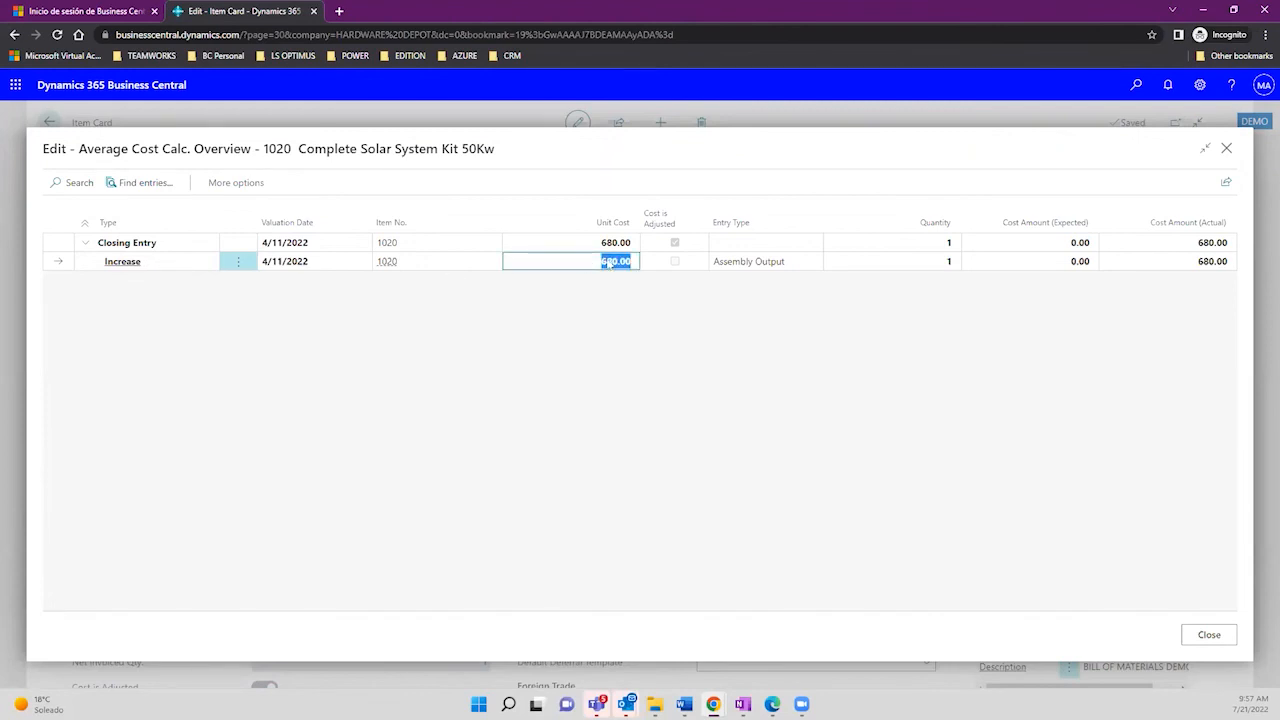
{"action": "left_click", "coordinate": [1190, 264]}
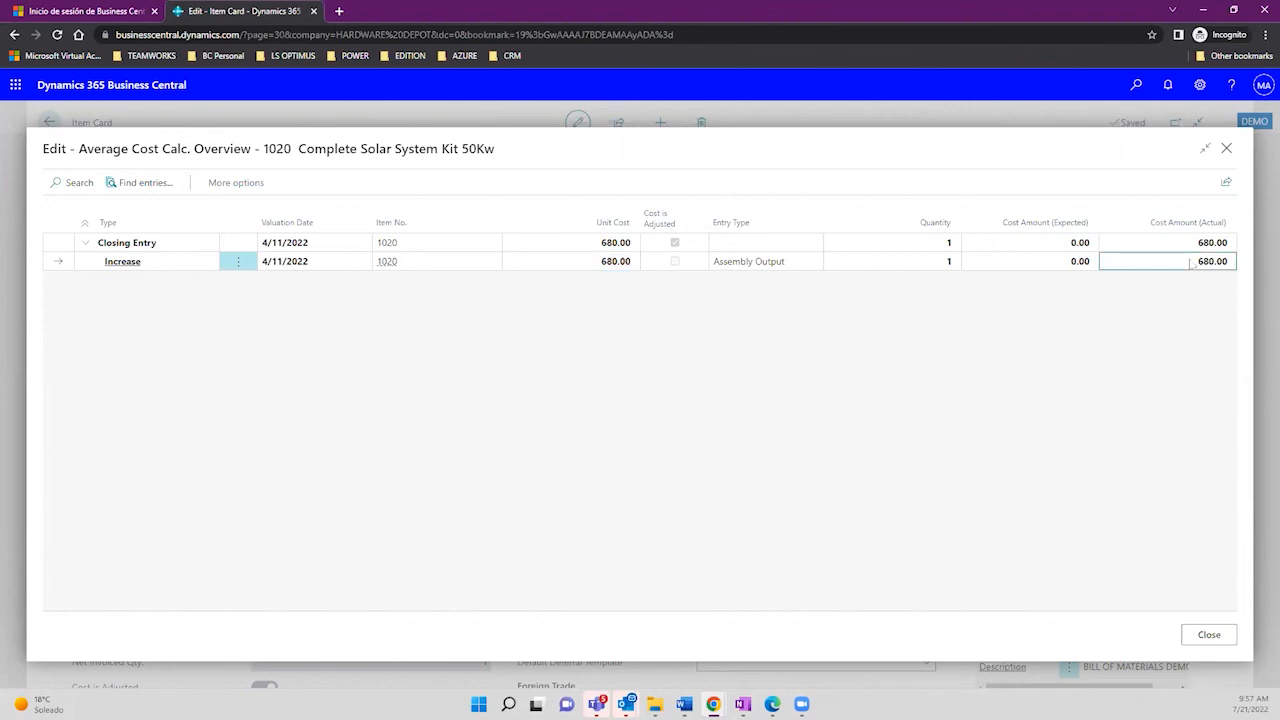
{"action": "left_click_drag", "start_coordinate": [1190, 262], "coordinate": [1228, 262]}
{"action": "left_click", "coordinate": [1229, 264]}
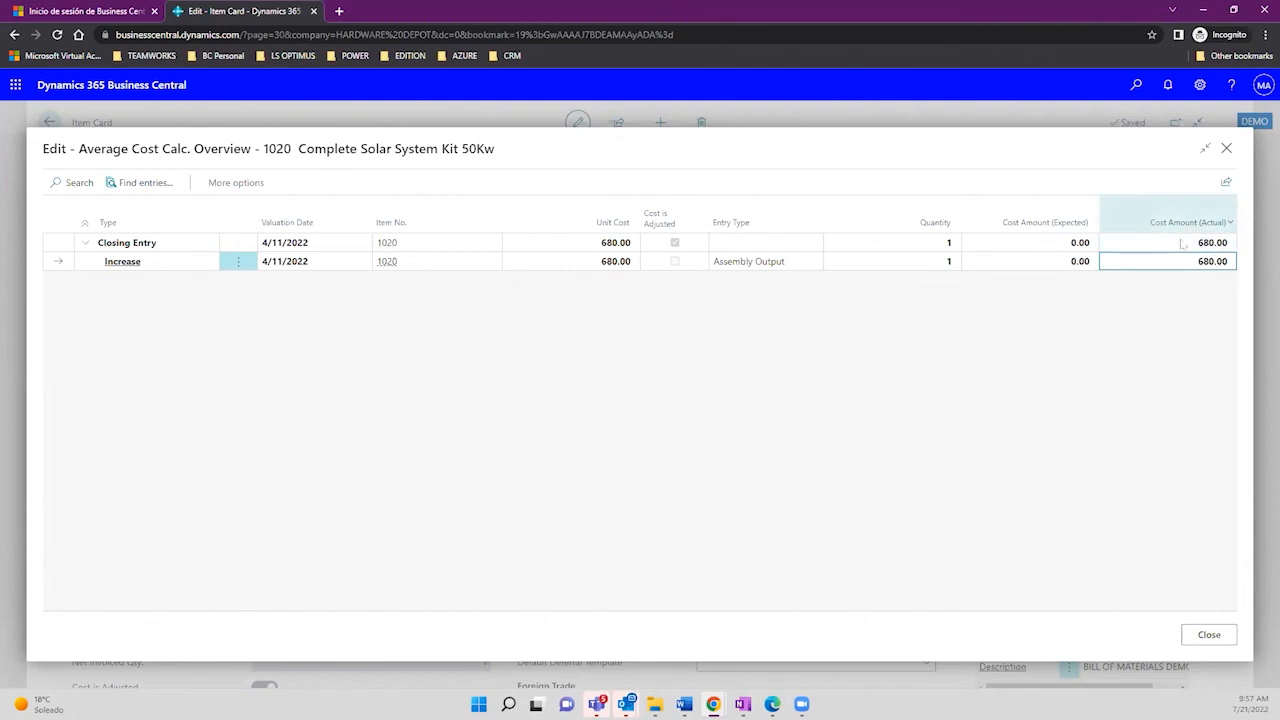
{"action": "left_click_drag", "start_coordinate": [1199, 266], "coordinate": [1230, 265]}
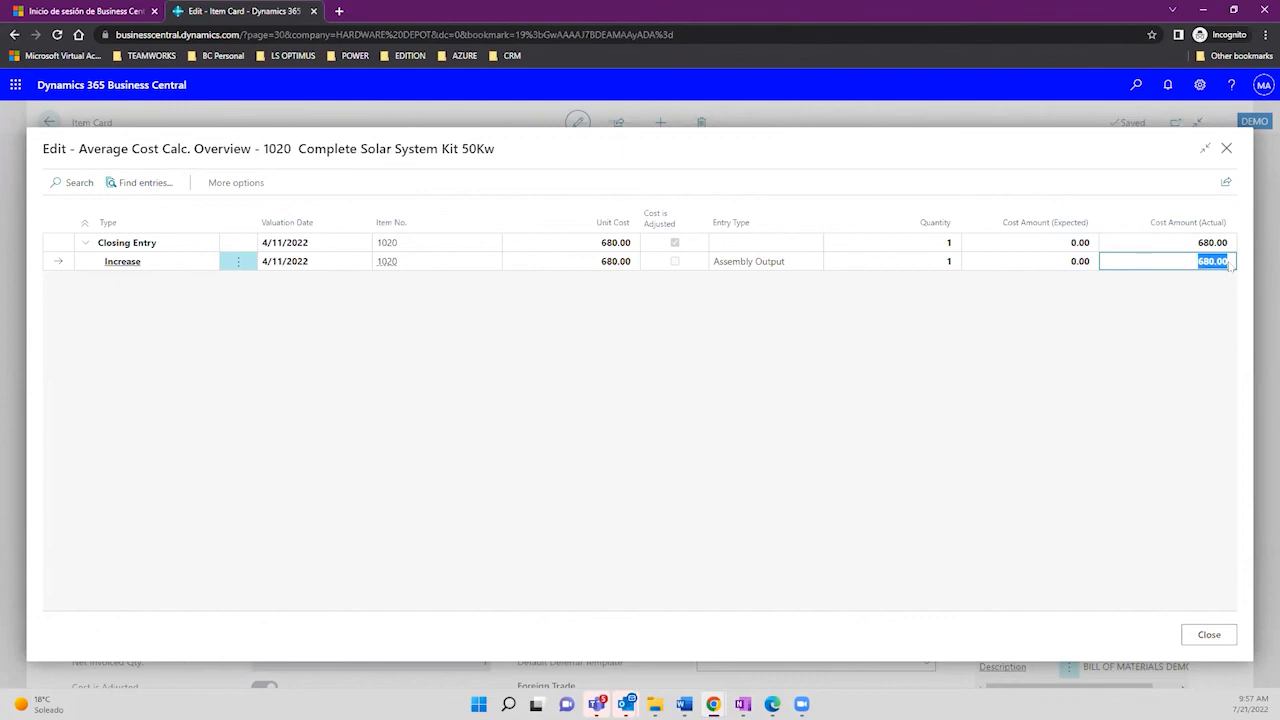
{"action": "left_click", "coordinate": [1227, 149]}
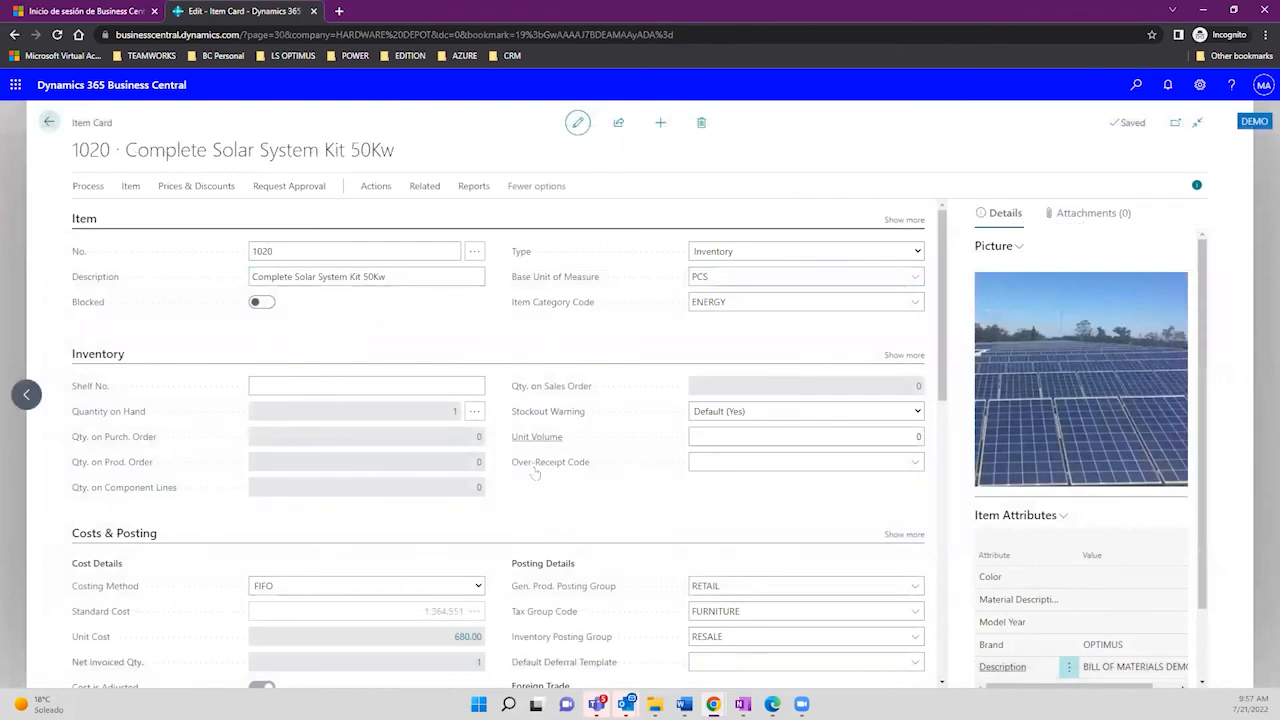
{"action": "scroll", "coordinate": [944, 347], "scroll_direction": "down", "scroll_amount": 2}
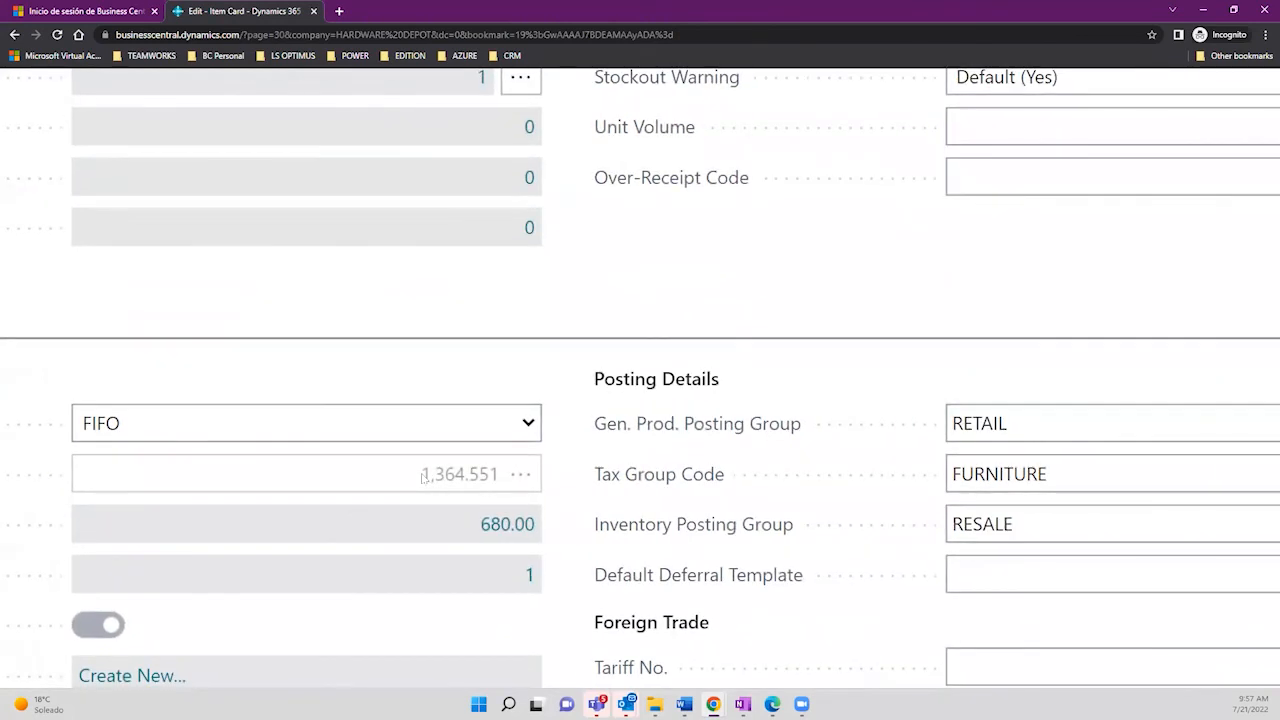
{"action": "left_click_drag", "start_coordinate": [424, 473], "coordinate": [505, 478]}
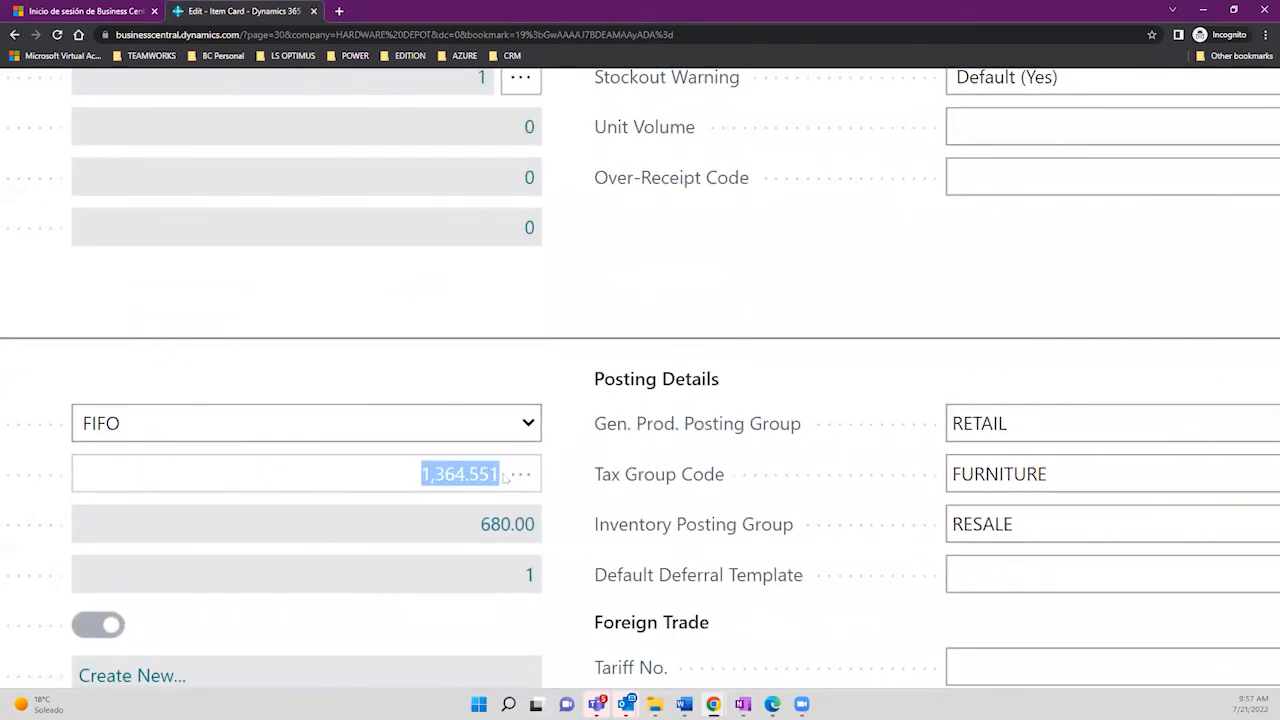
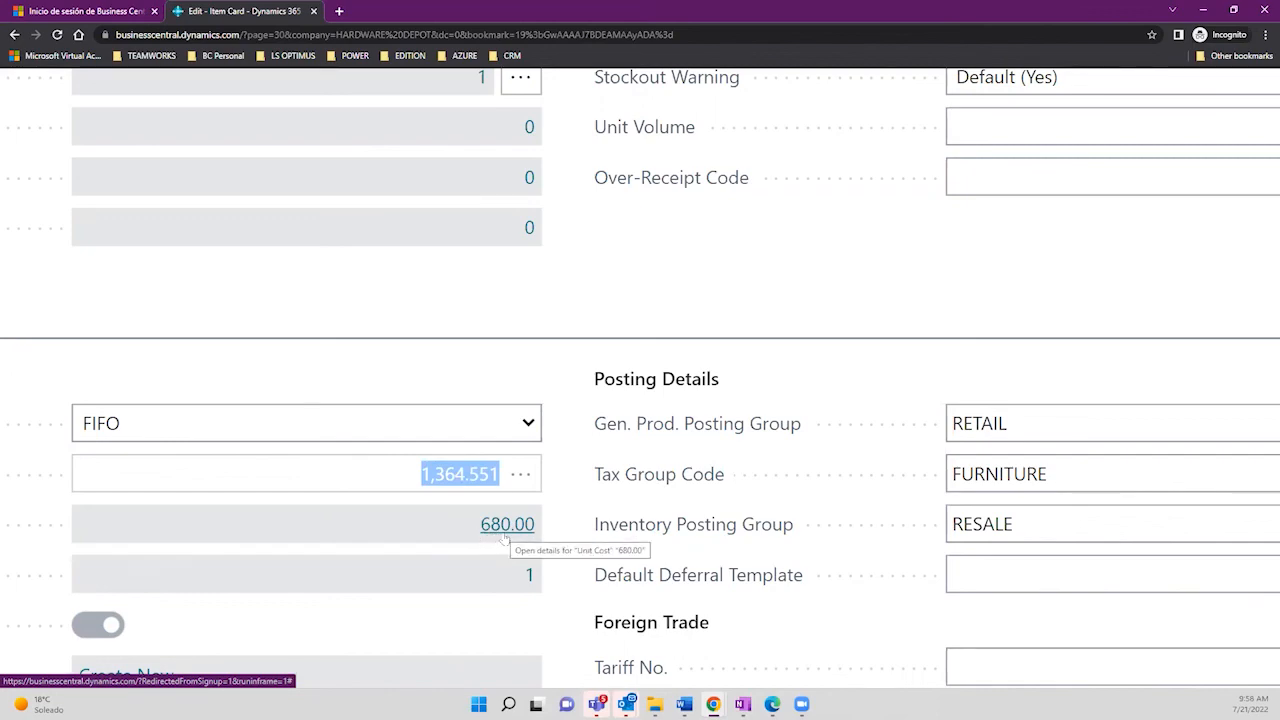
Step: Zoom the item 1020 card back to normal size and check its Unit Price of 1,647.00
{"action": "key", "text": "ctrl+minus"}
{"action": "key", "text": "ctrl+minus"}
{"action": "key", "text": "ctrl+minus"}
{"action": "key", "text": "ctrl+minus"}
{"action": "key", "text": "ctrl+minus"}
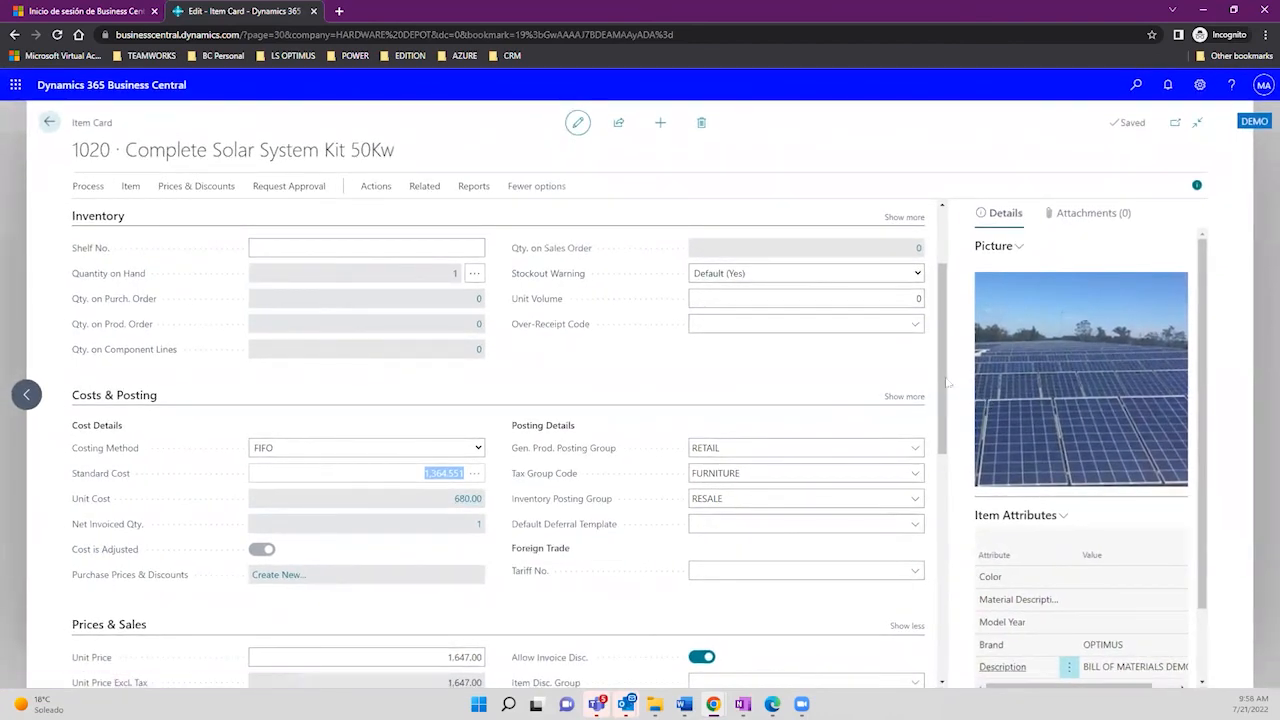
{"action": "left_click_drag", "start_coordinate": [947, 381], "coordinate": [953, 483]}
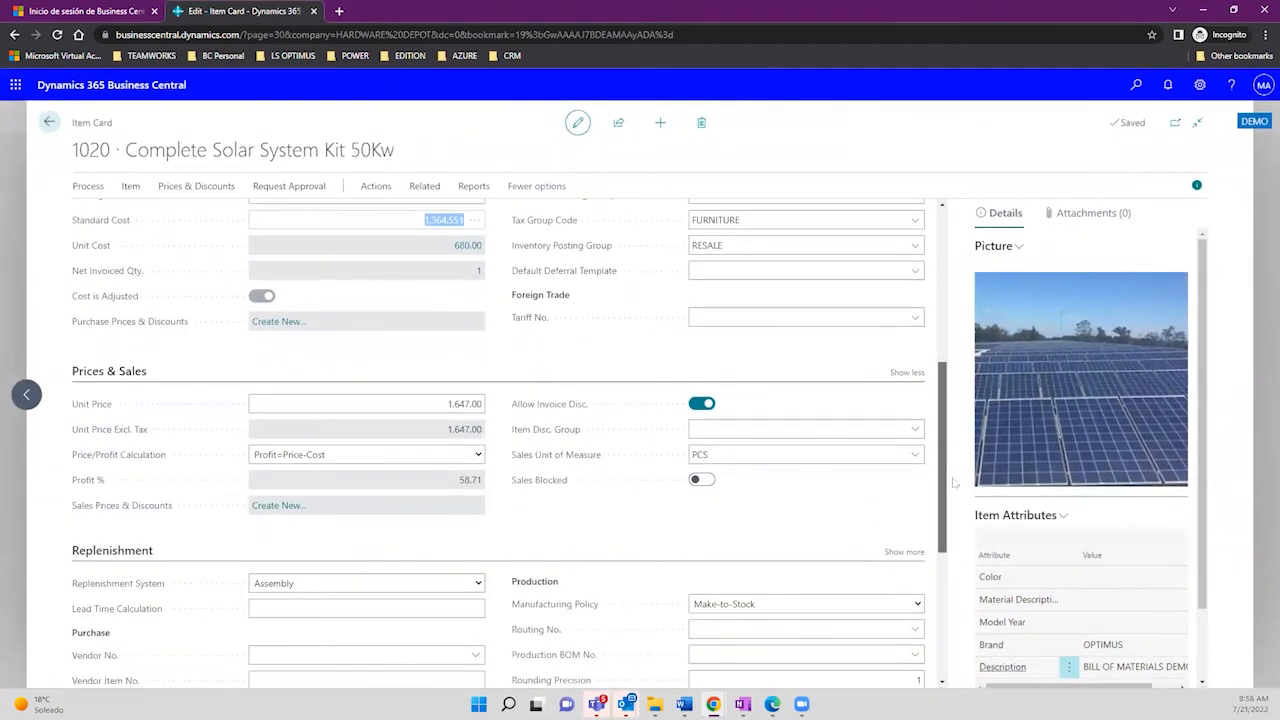
{"action": "scroll", "coordinate": [953, 483], "scroll_direction": "up", "scroll_amount": 1}
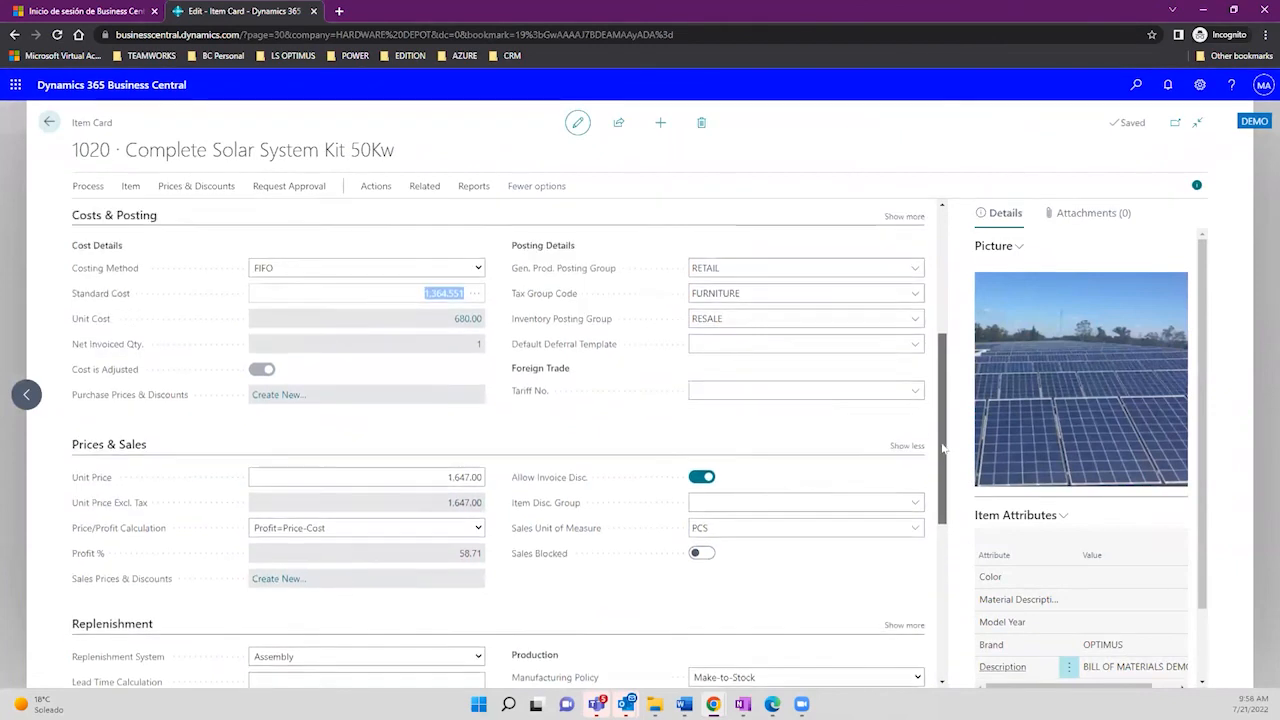
{"action": "left_click", "coordinate": [435, 492]}
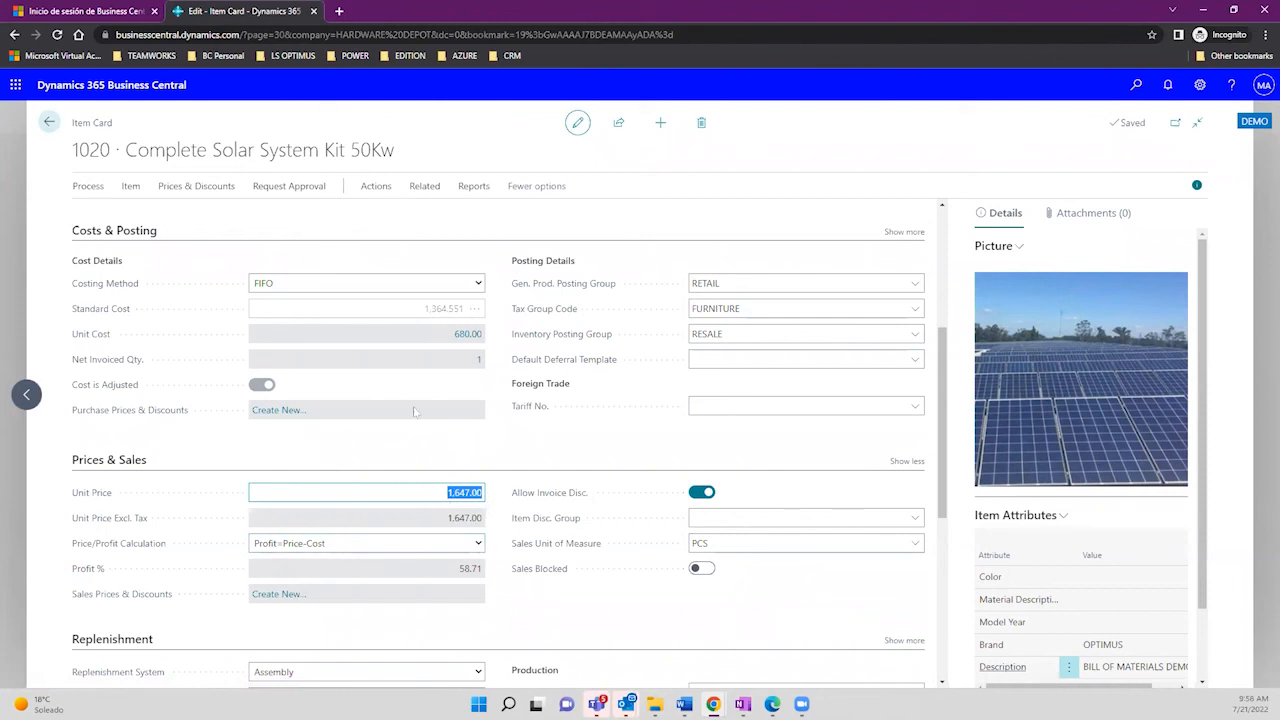
Step: Open the Assembly BOM for item 1020 Complete Solar System Kit 50Kw
{"action": "left_click", "coordinate": [424, 187]}
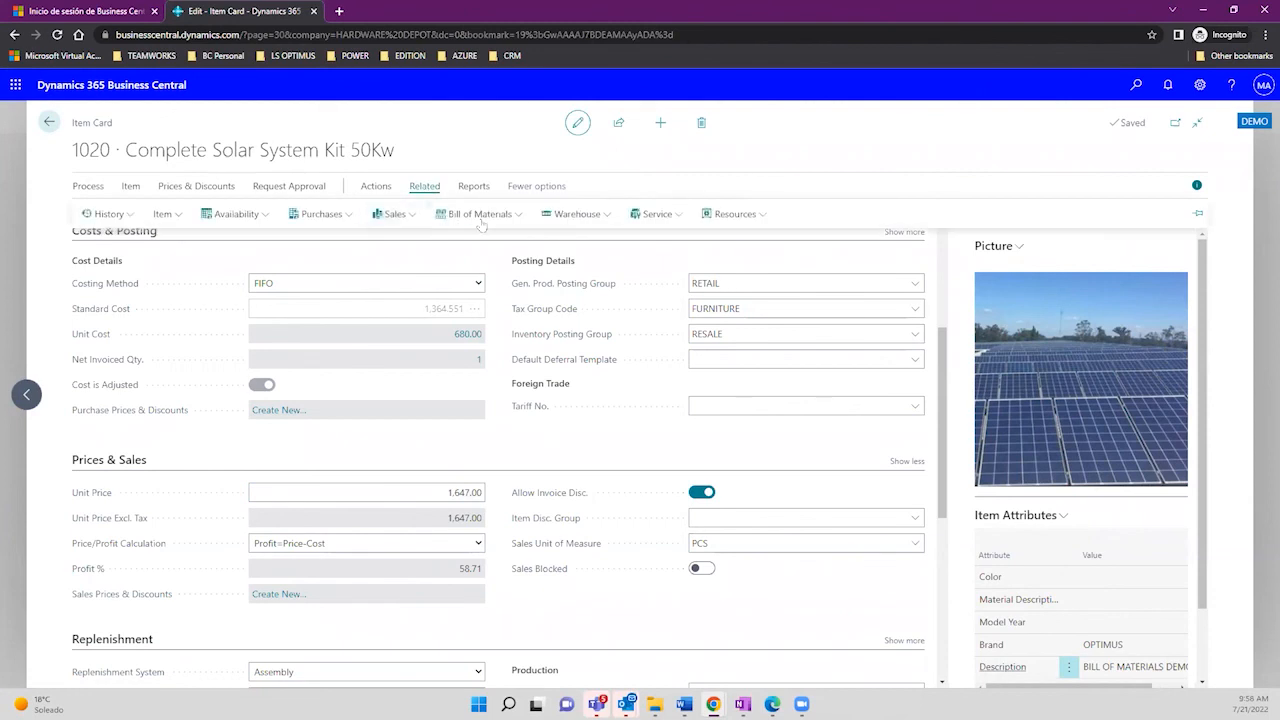
{"action": "left_click", "coordinate": [472, 214]}
{"action": "mouse_move", "coordinate": [498, 290]}
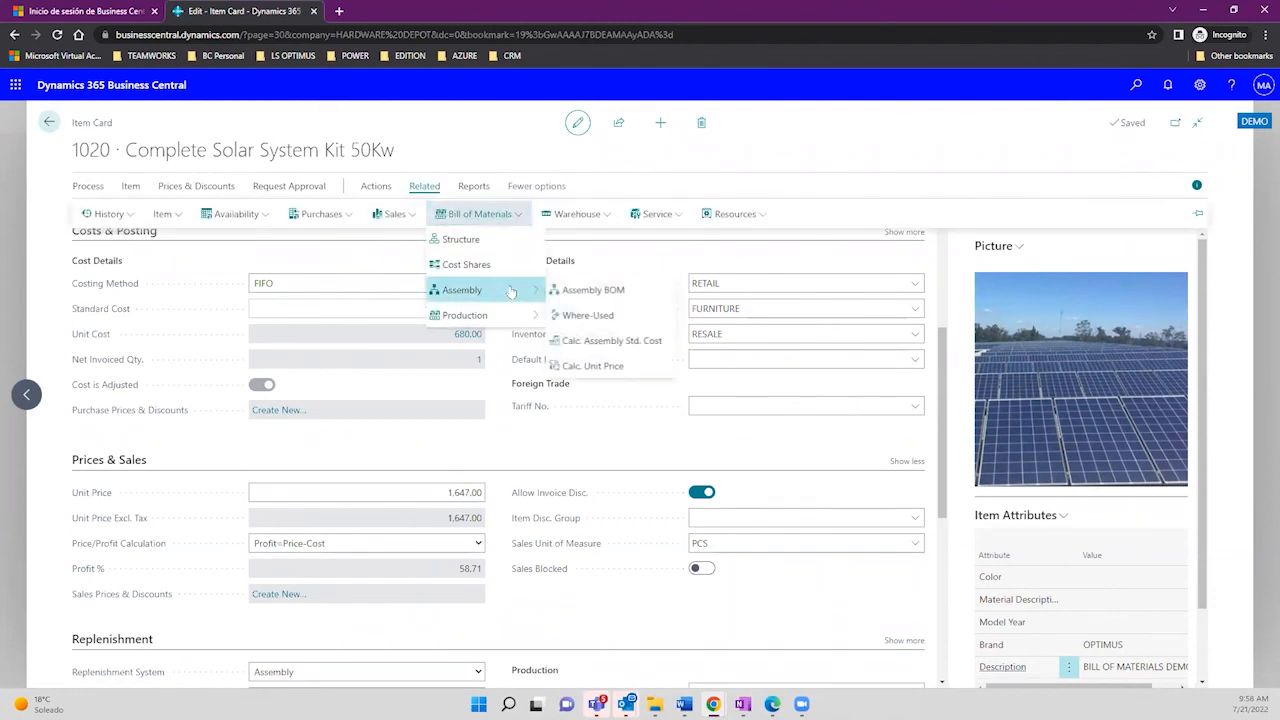
{"action": "left_click", "coordinate": [600, 290]}
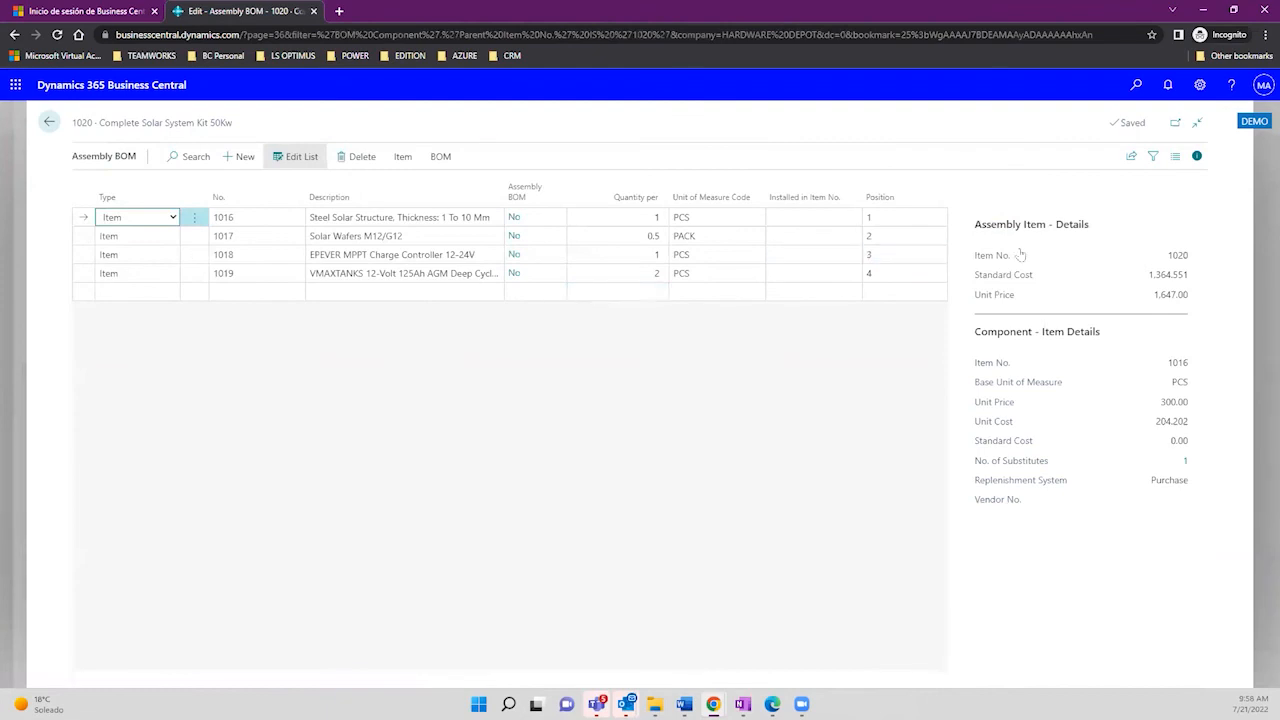
Step: Run Calc. Standard Cost, lowering the kit's standard cost from 1,364.551 to 1,348.067
{"action": "left_click_drag", "start_coordinate": [1150, 275], "coordinate": [1203, 279]}
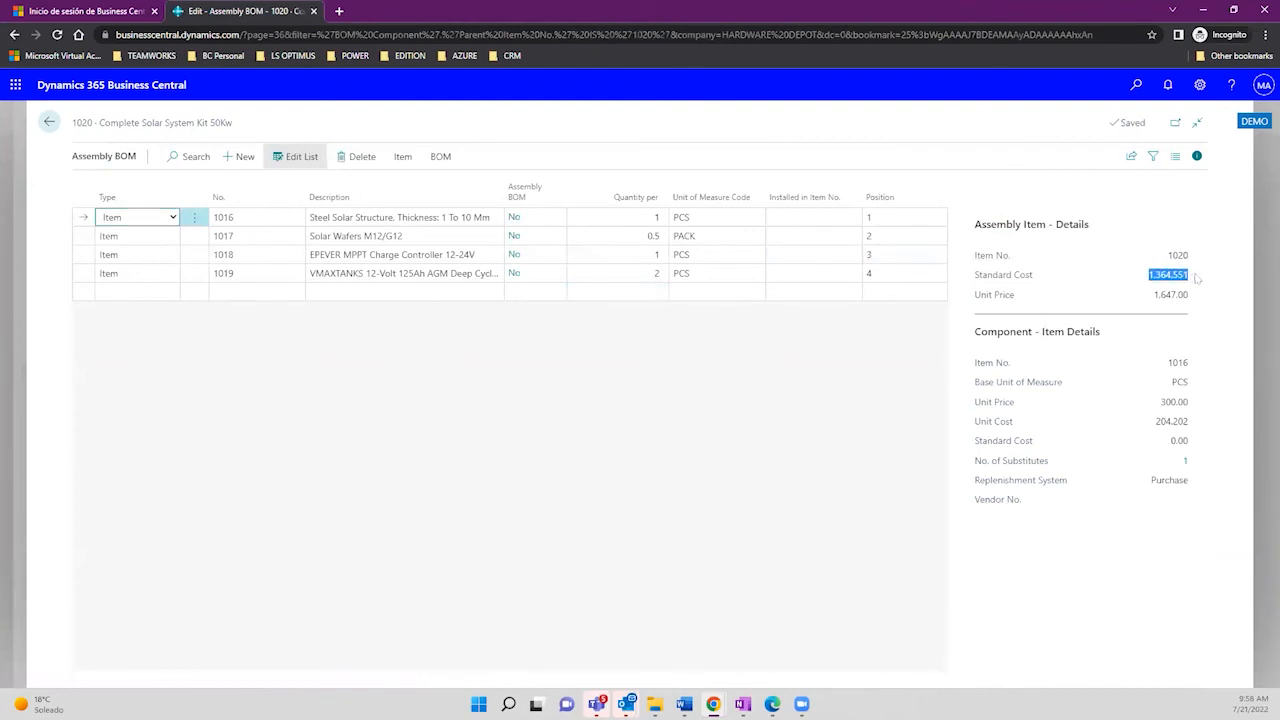
{"action": "left_click", "coordinate": [401, 159]}
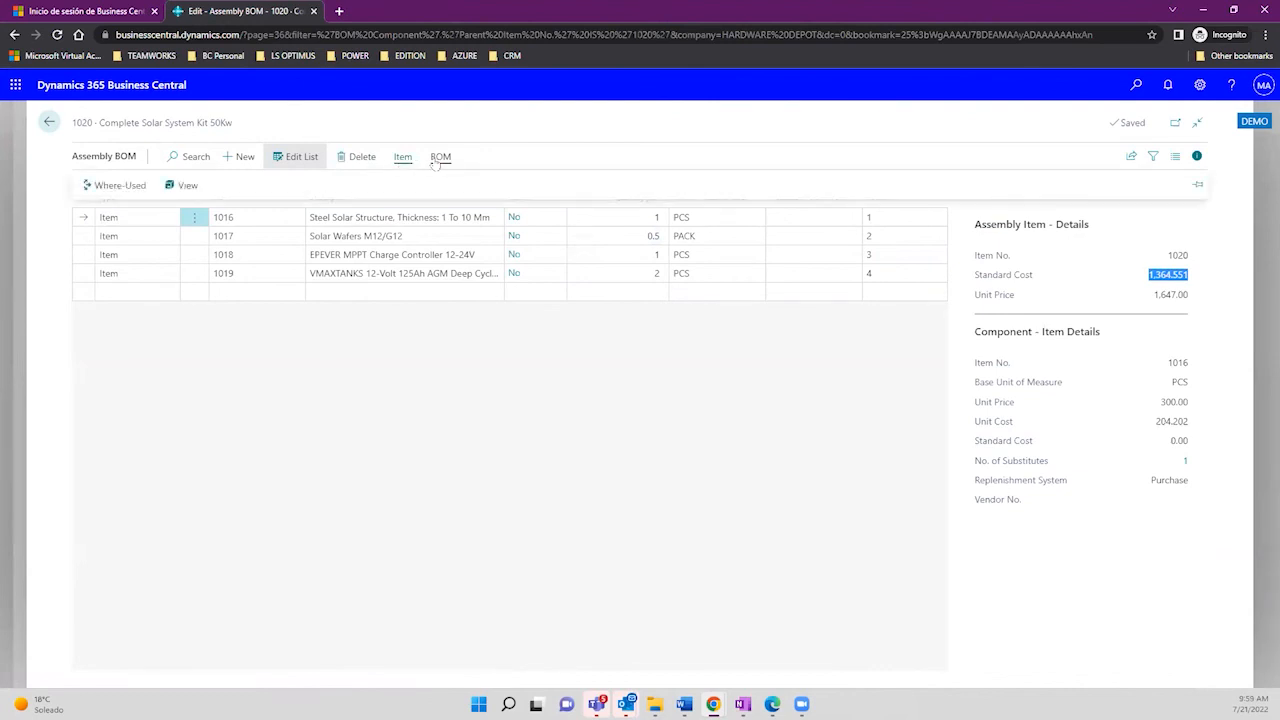
{"action": "left_click", "coordinate": [437, 160]}
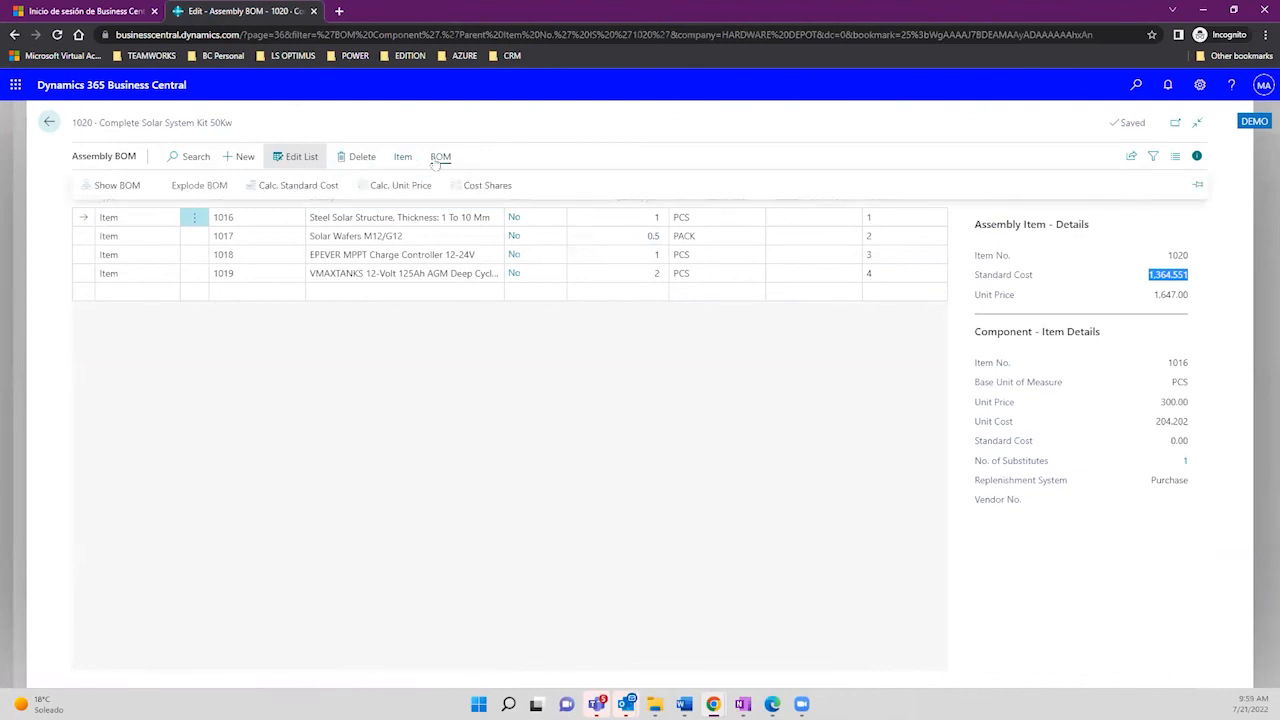
{"action": "left_click", "coordinate": [295, 194]}
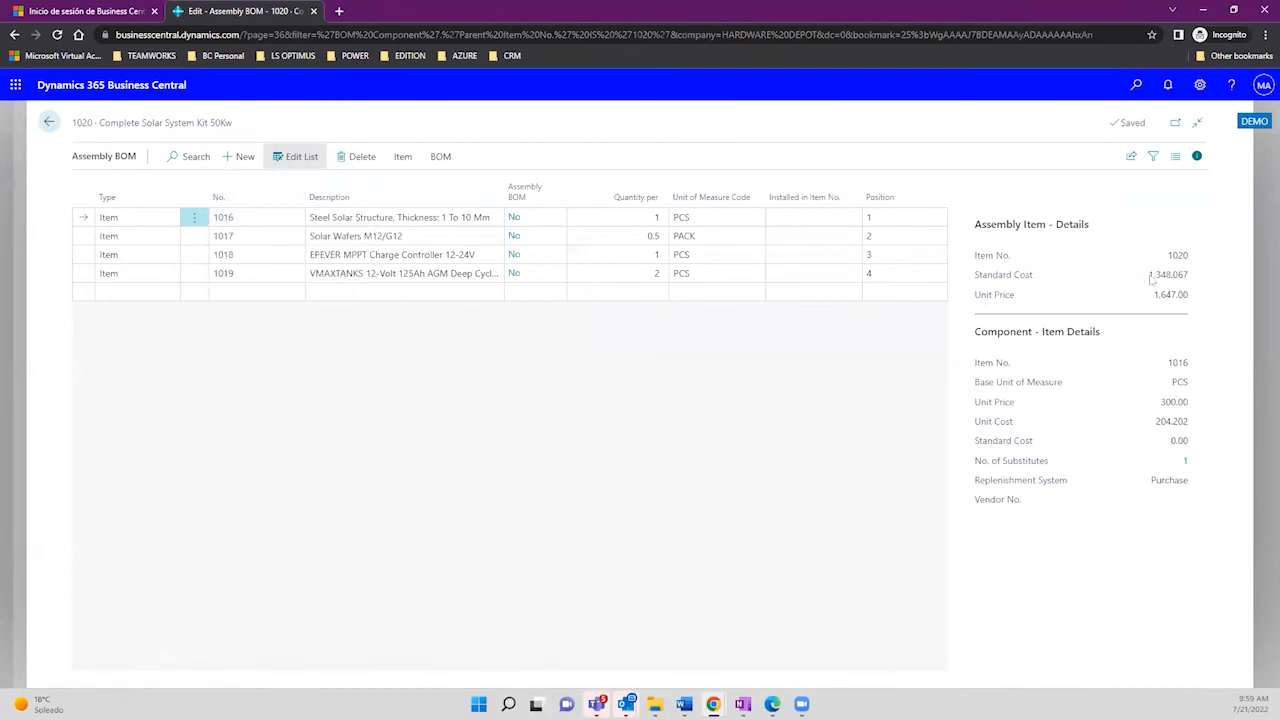
{"action": "left_click_drag", "start_coordinate": [1150, 279], "coordinate": [1190, 282]}
{"action": "left_click", "coordinate": [48, 122]}
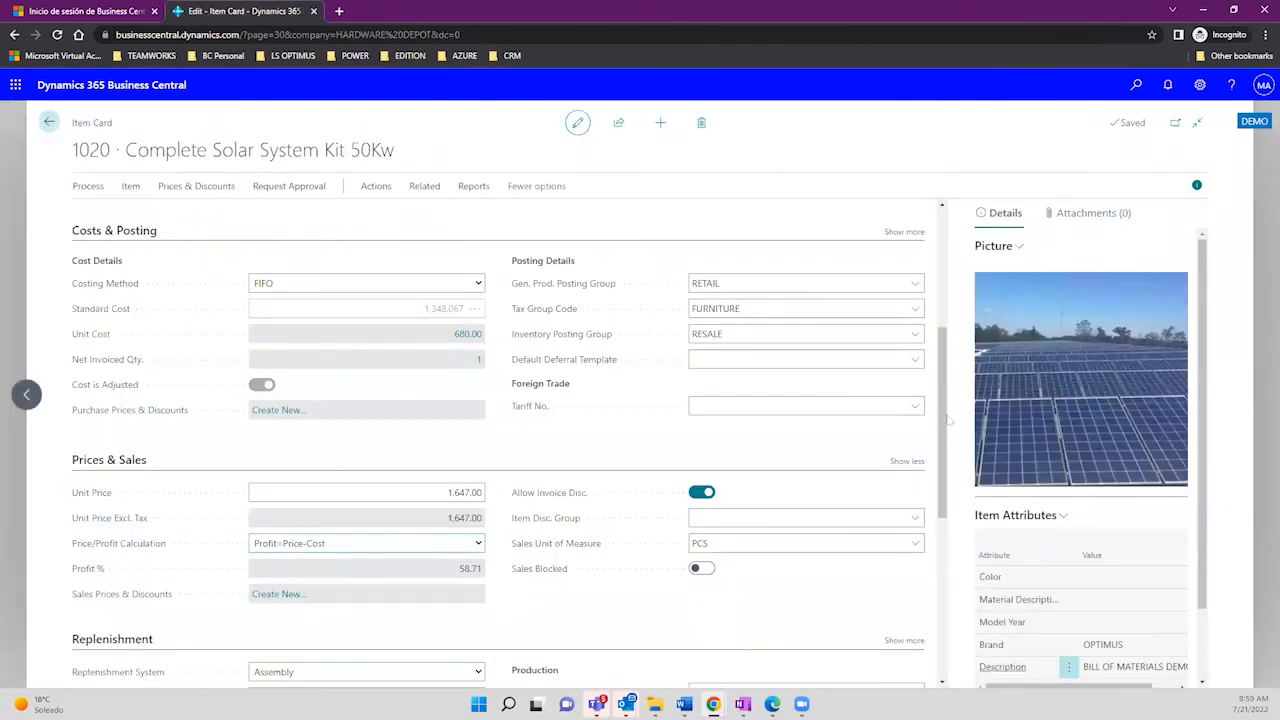
Step: Review item 1020's Standard Cost 1,348.067 against Unit Cost 680.00, then return to the list
{"action": "left_click_drag", "start_coordinate": [946, 420], "coordinate": [944, 282]}
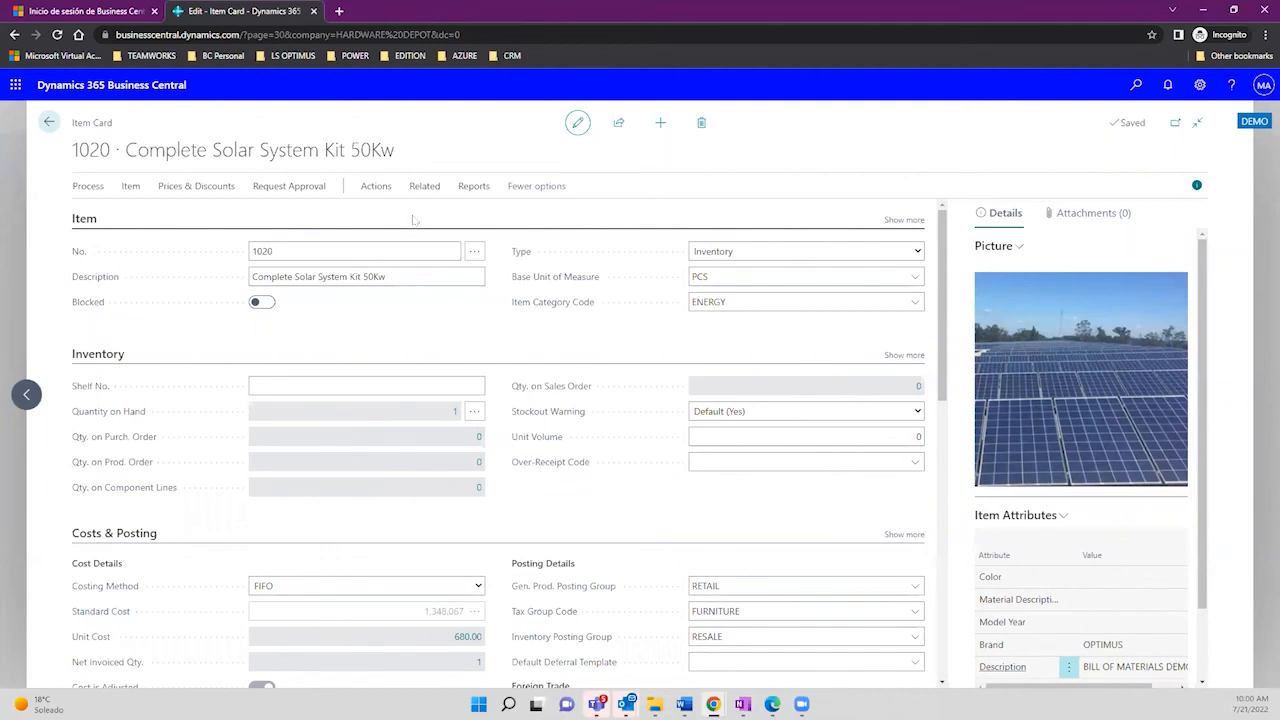
{"action": "left_click_drag", "start_coordinate": [384, 150], "coordinate": [125, 150]}
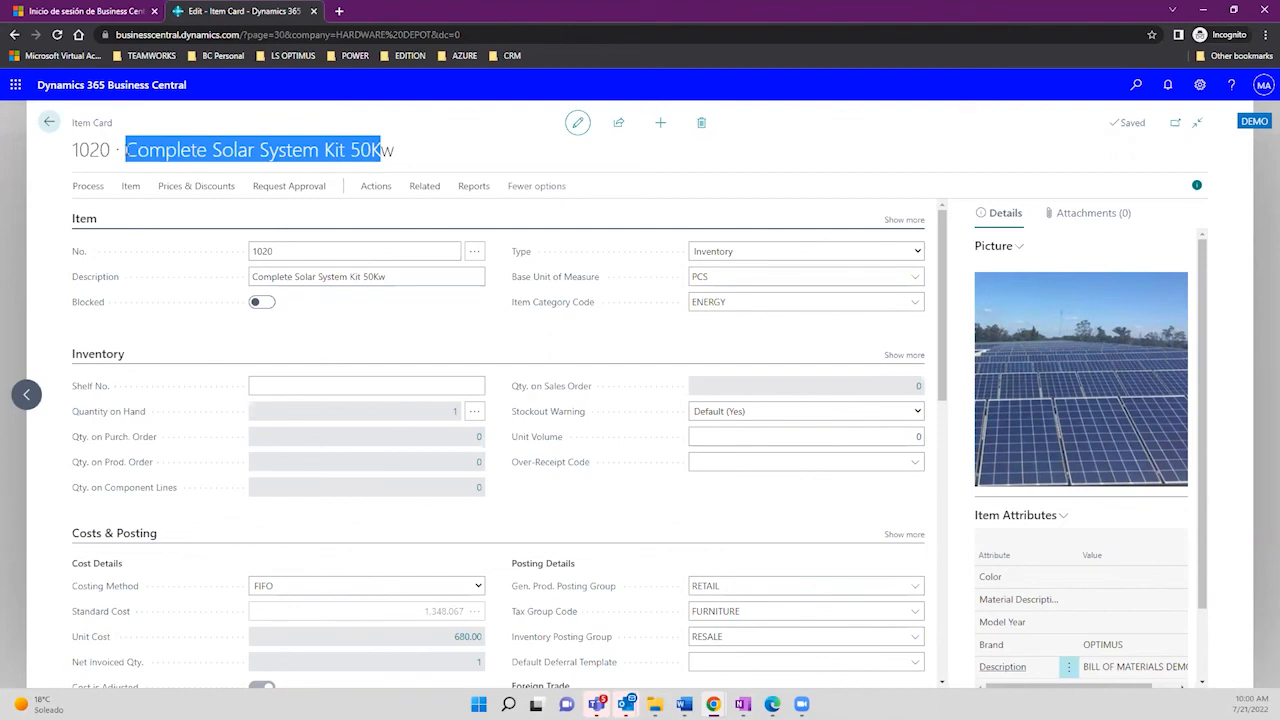
{"action": "left_click", "coordinate": [49, 122]}
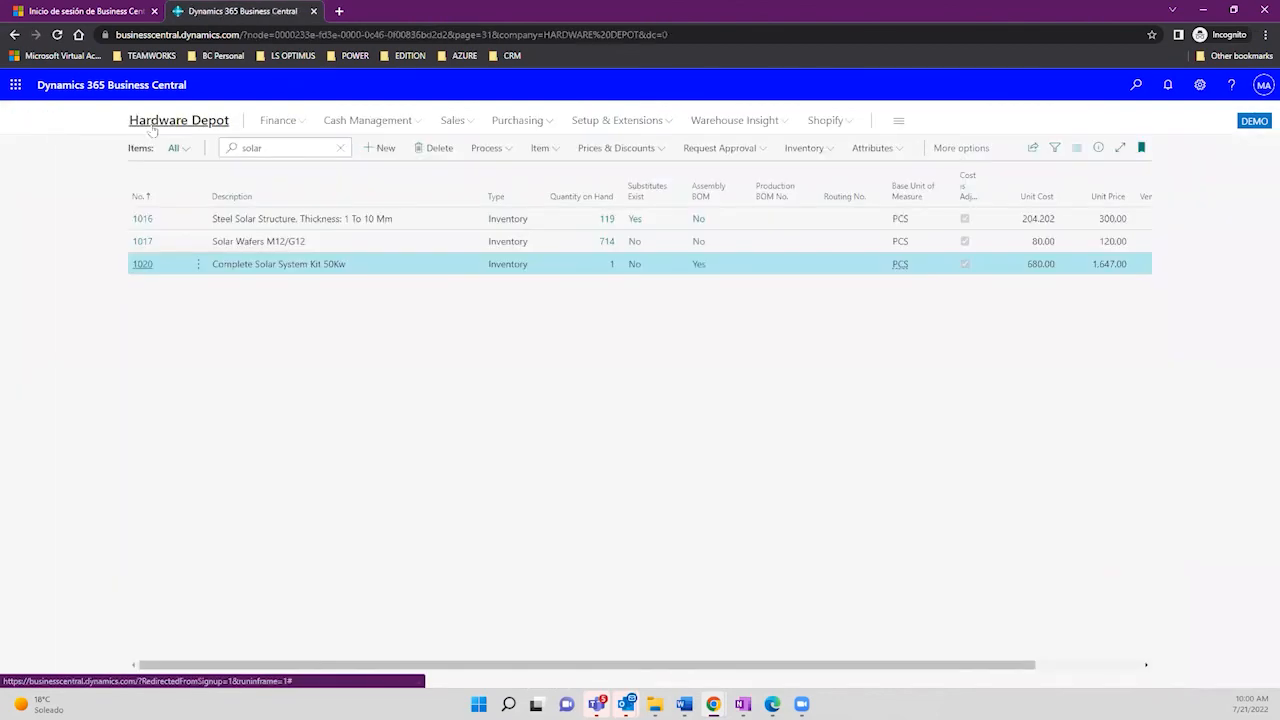
Step: Follow the Hardware Depot link, which ends on the AADSTS900561 Microsoft sign-in error page
{"action": "left_click", "coordinate": [152, 129]}
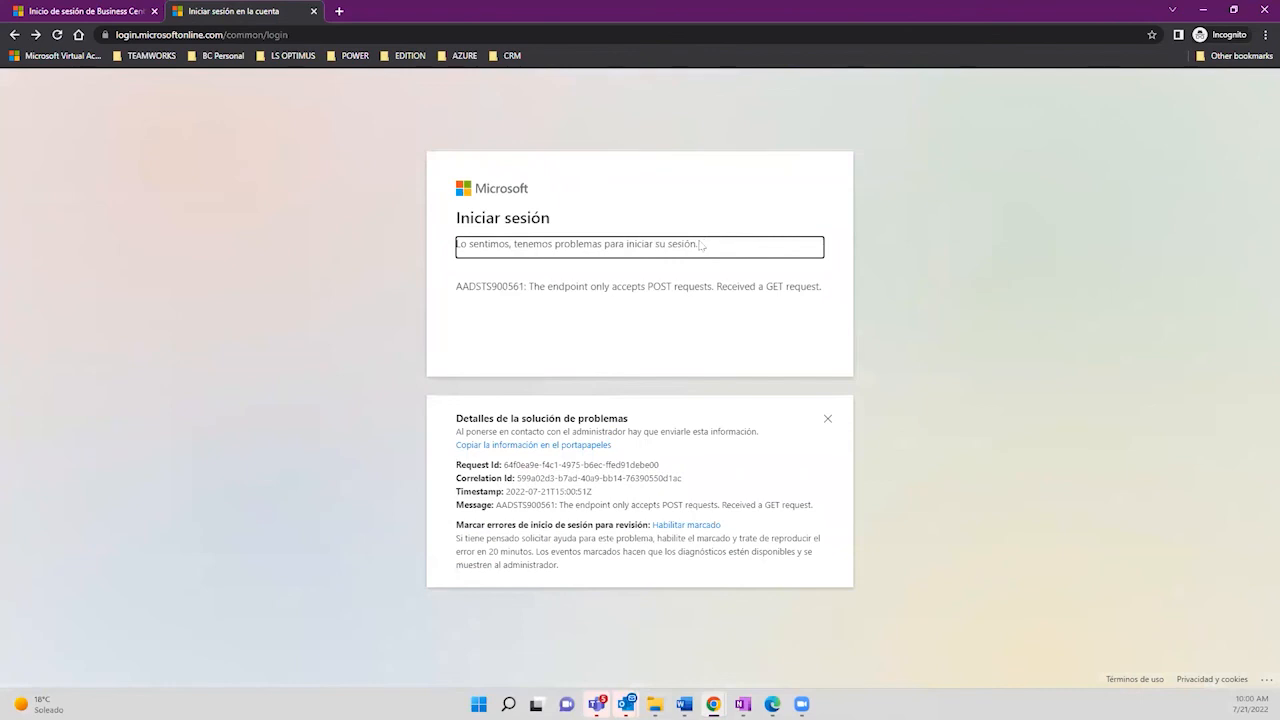
{"action": "left_click_drag", "start_coordinate": [702, 244], "coordinate": [444, 245]}
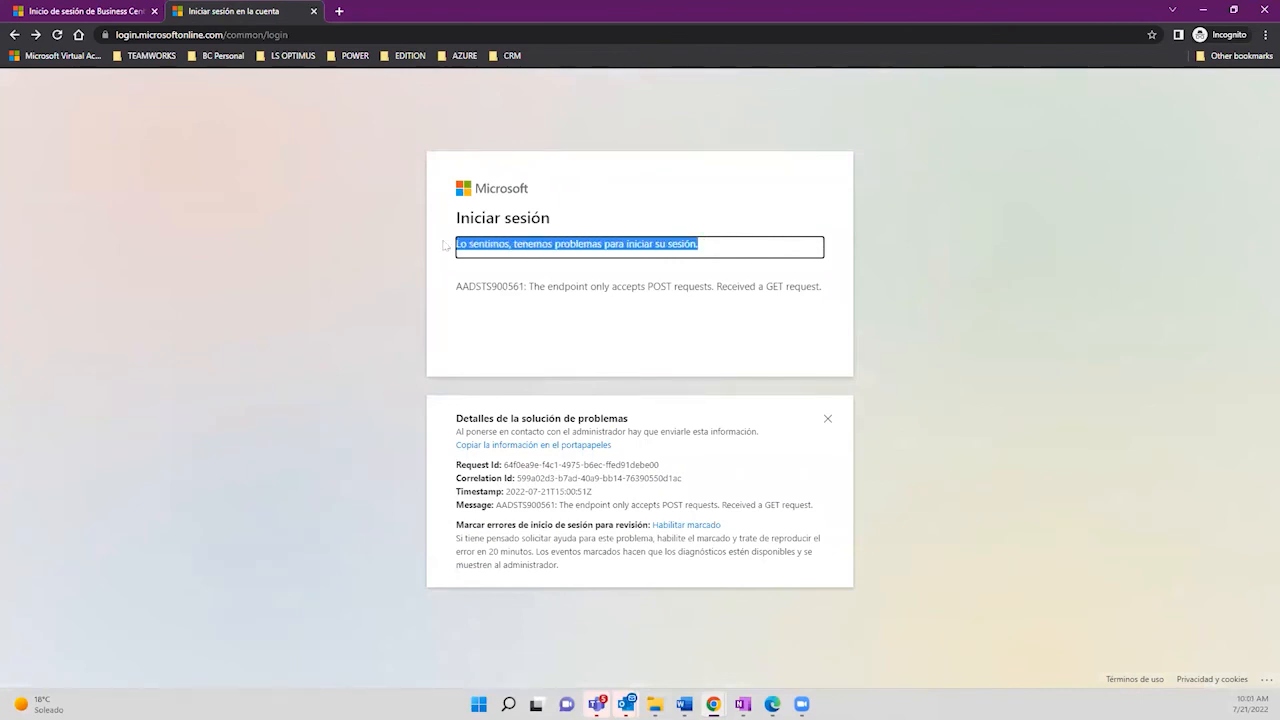